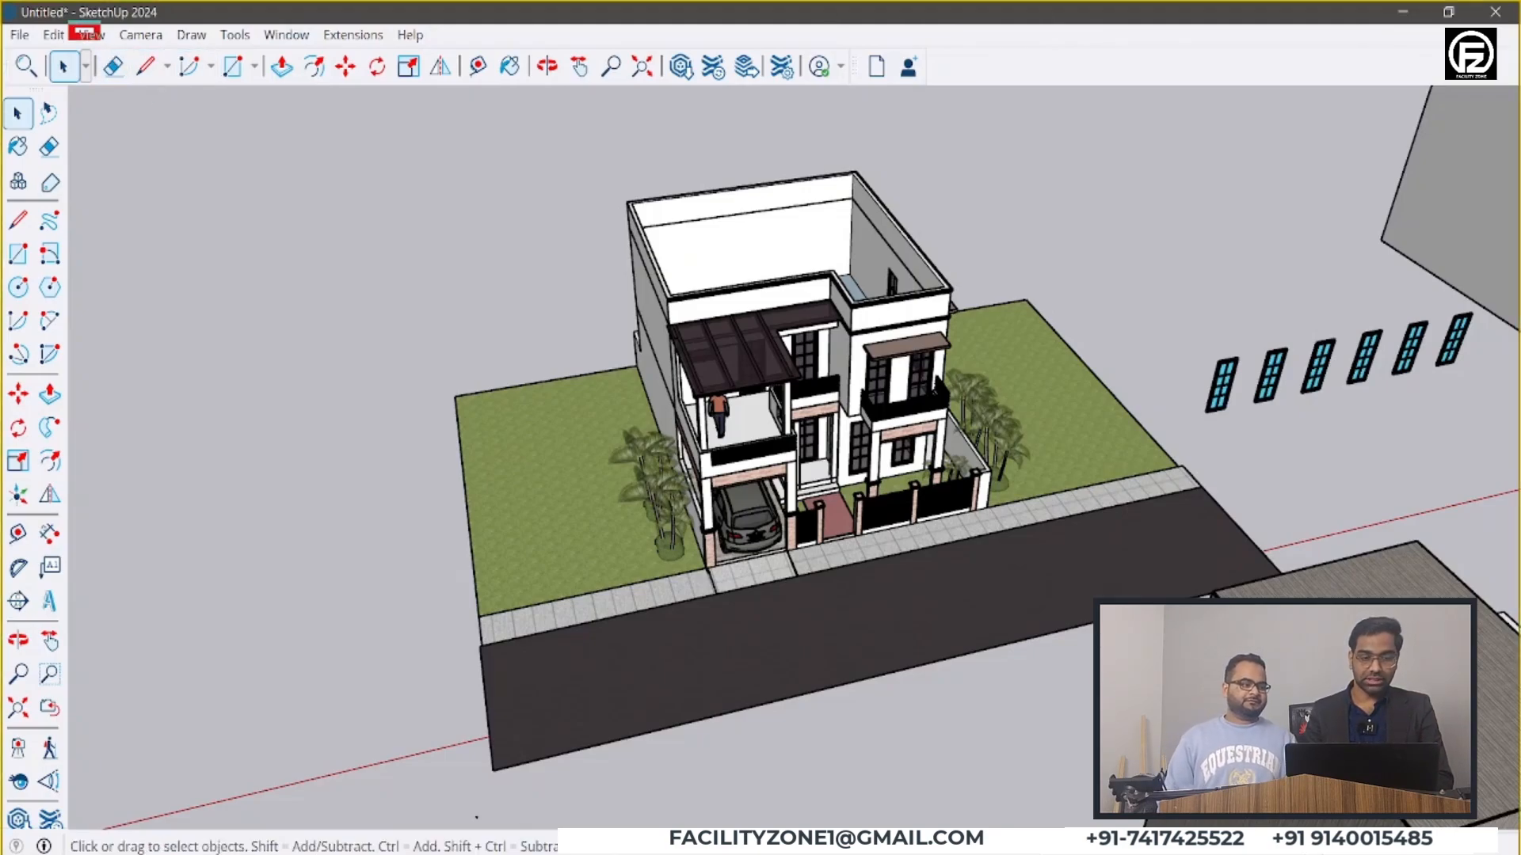
- Open the toolbar visibility settings to review which toolbars are available
{"action": "left_click", "coordinate": [99, 36]}
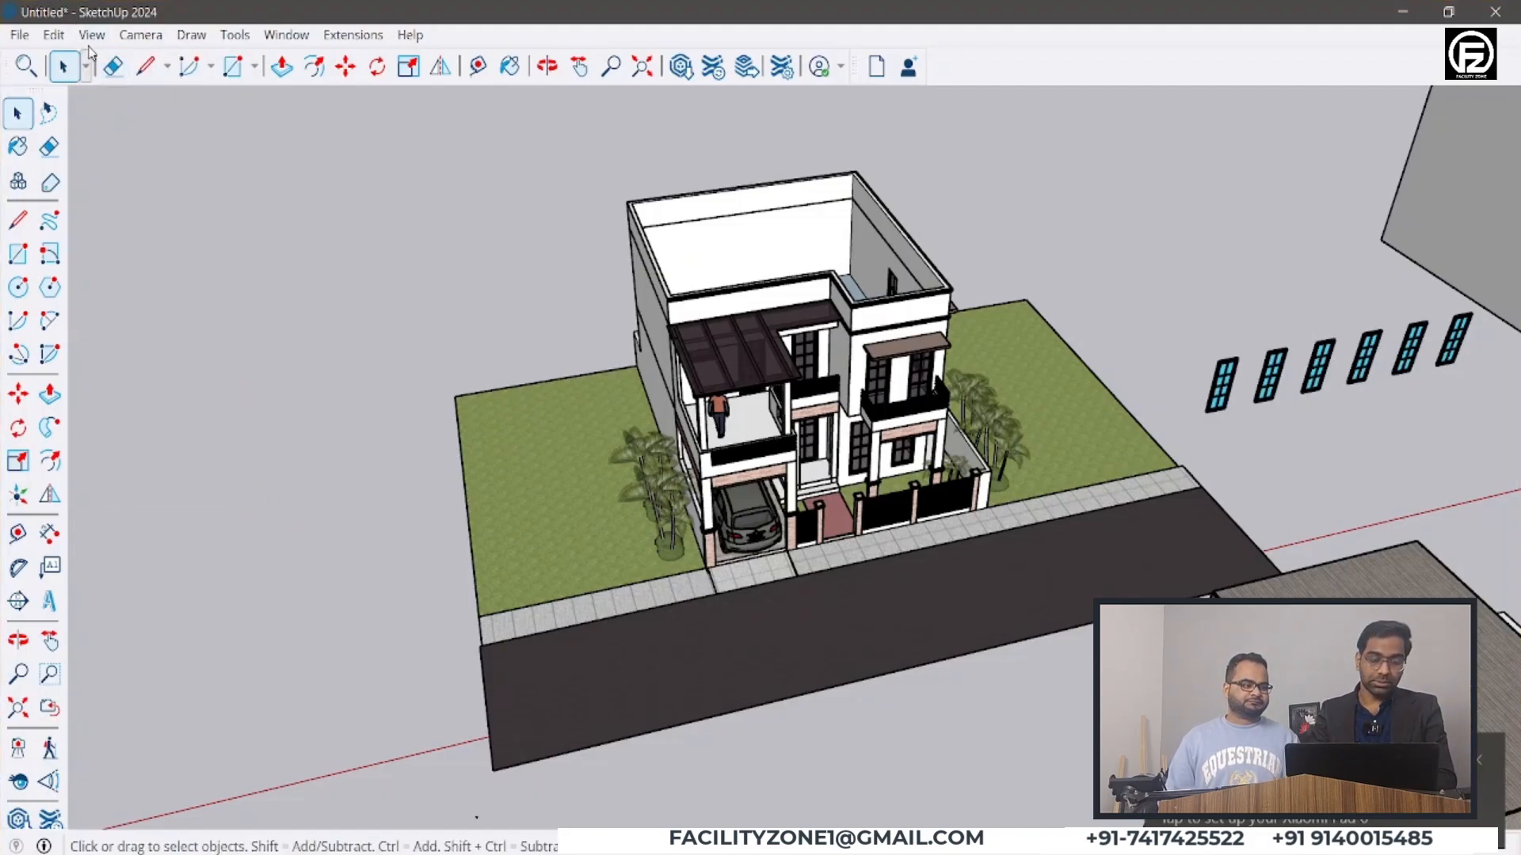
{"action": "left_click", "coordinate": [91, 34]}
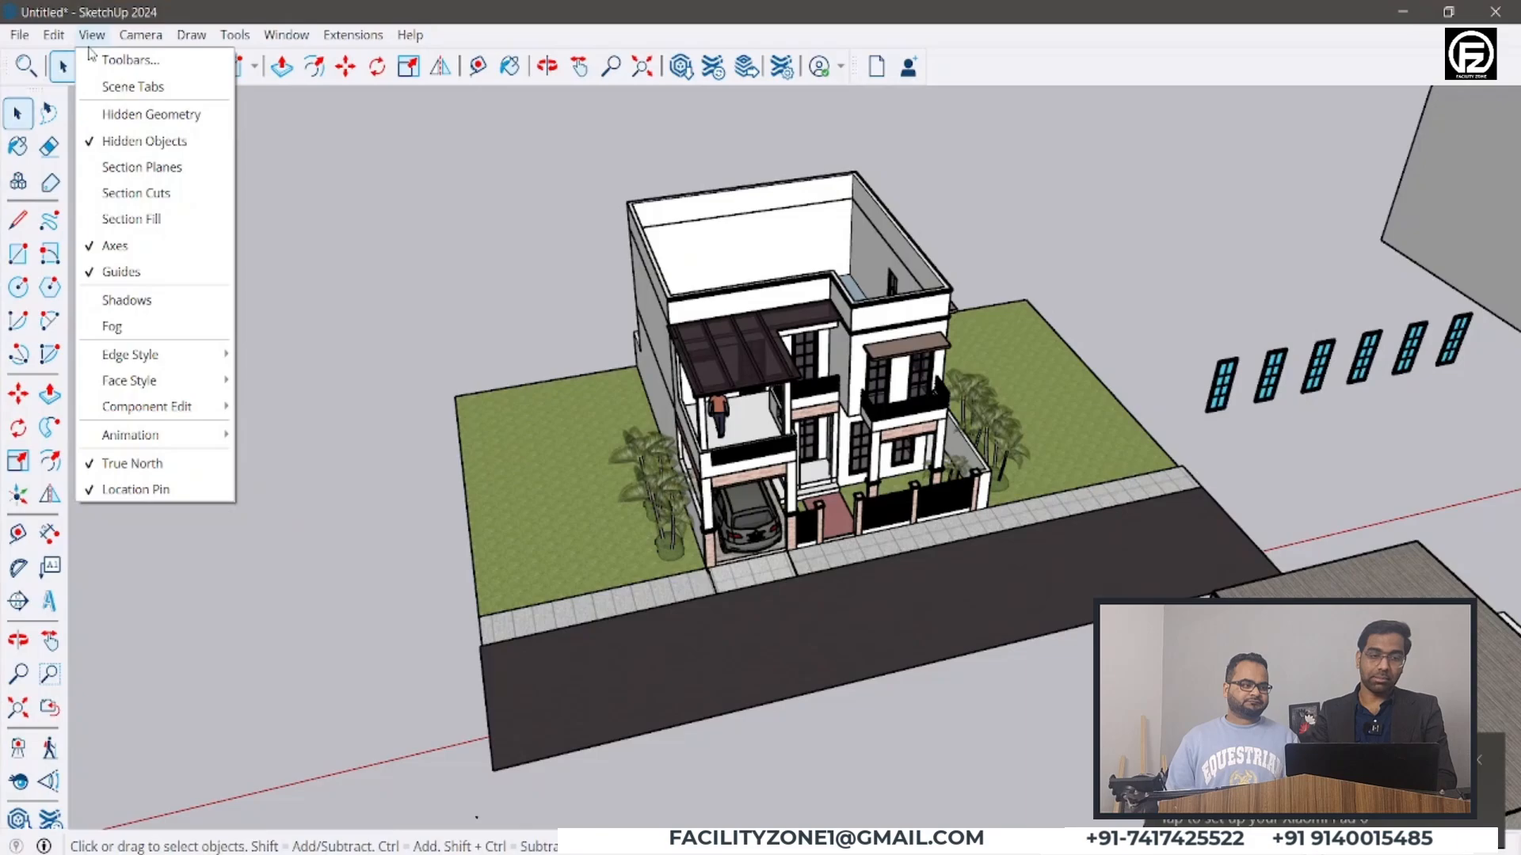
{"action": "key", "text": "ctrl+2"}
{"action": "left_click_drag", "start_coordinate": [183, 61], "coordinate": [368, 72], "text": "ctrl+shift"}
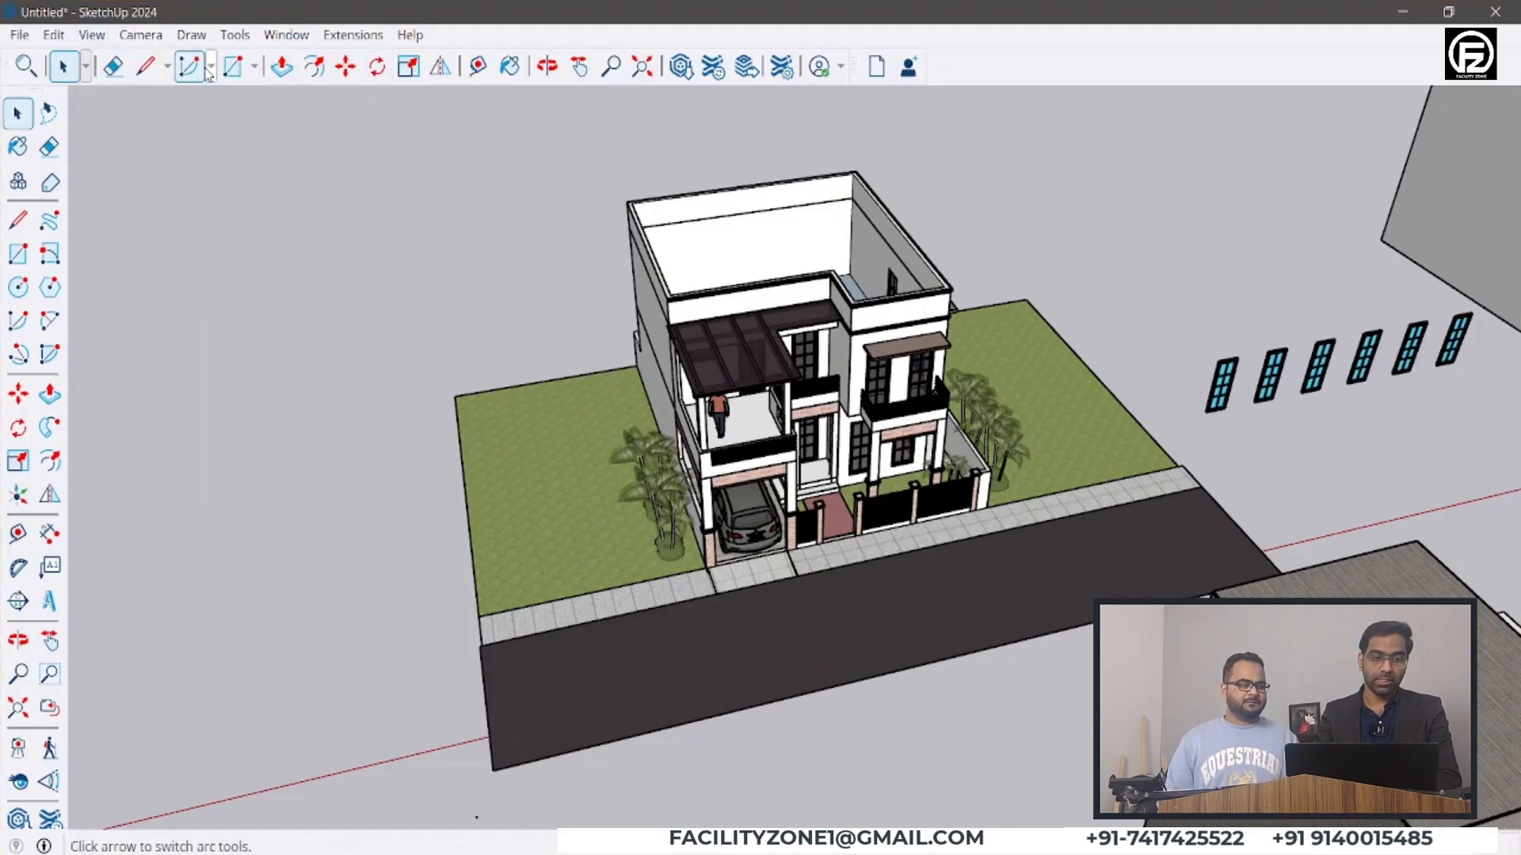
{"action": "left_click", "coordinate": [91, 35]}
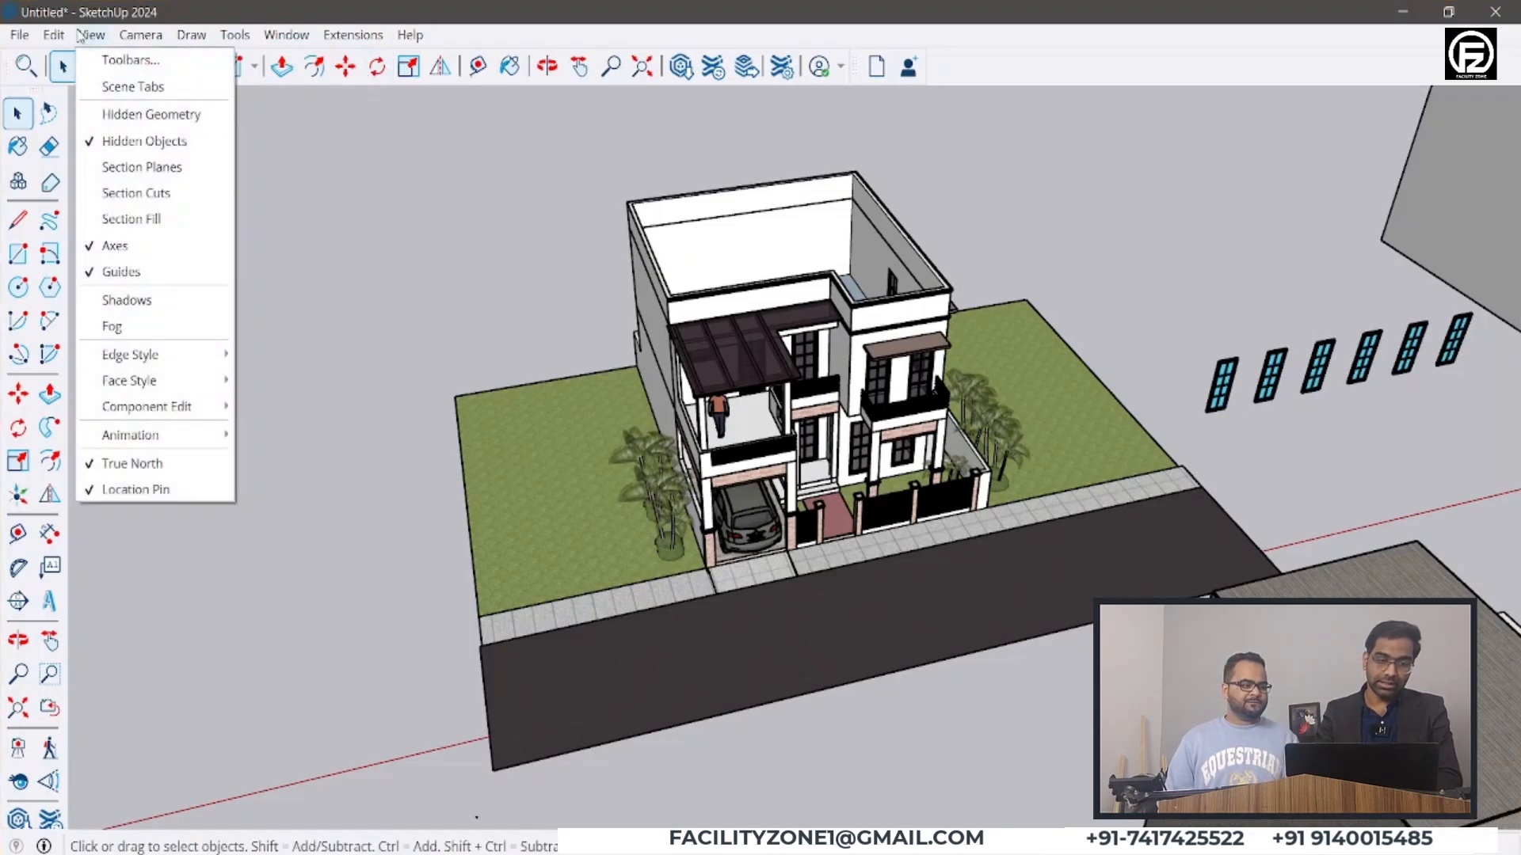
{"action": "left_click", "coordinate": [123, 59]}
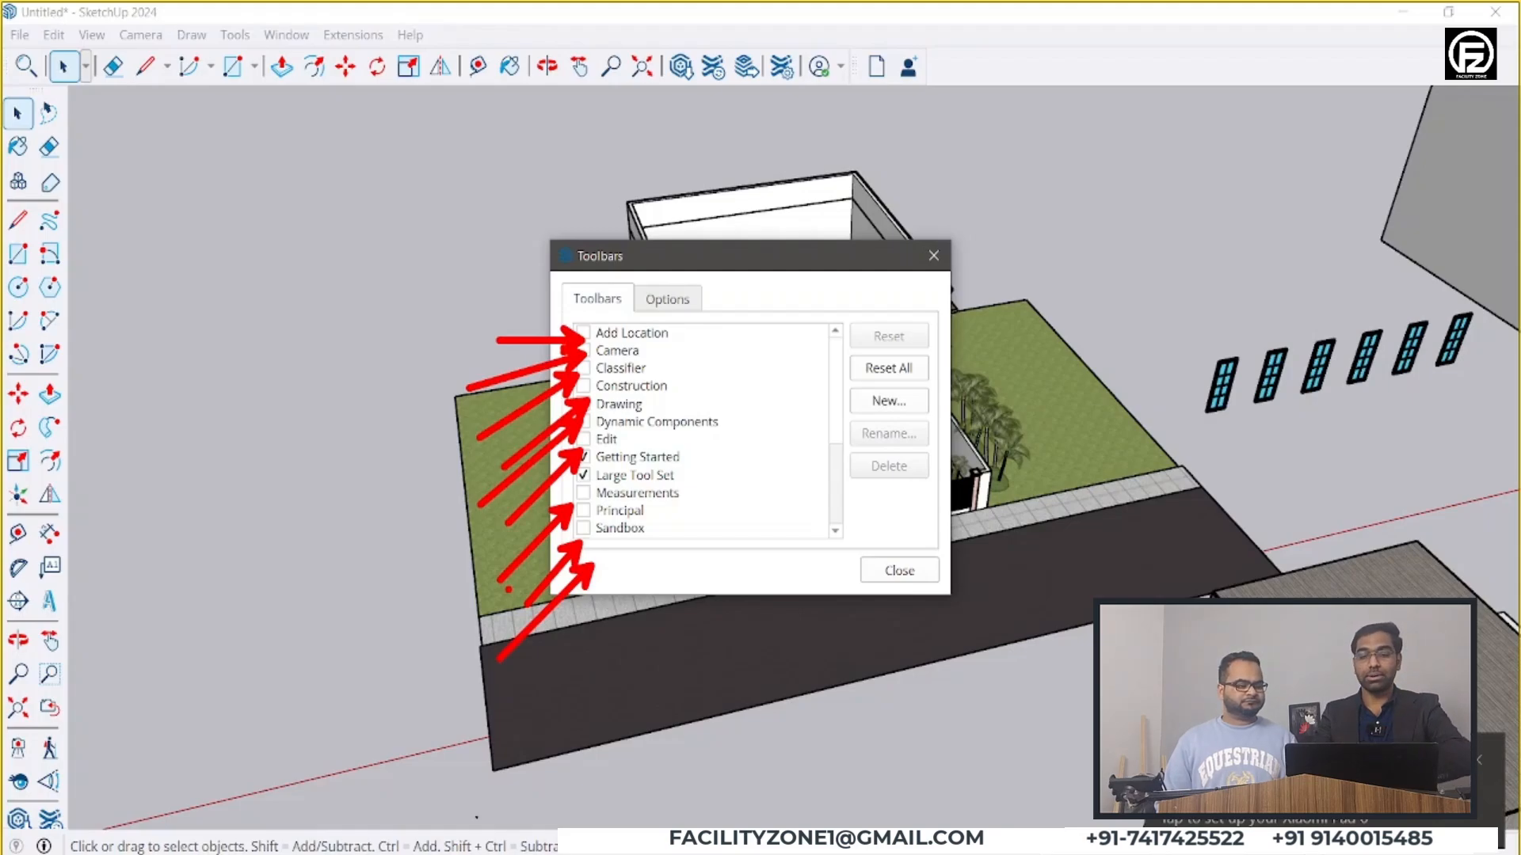
{"action": "key", "text": "Escape"}
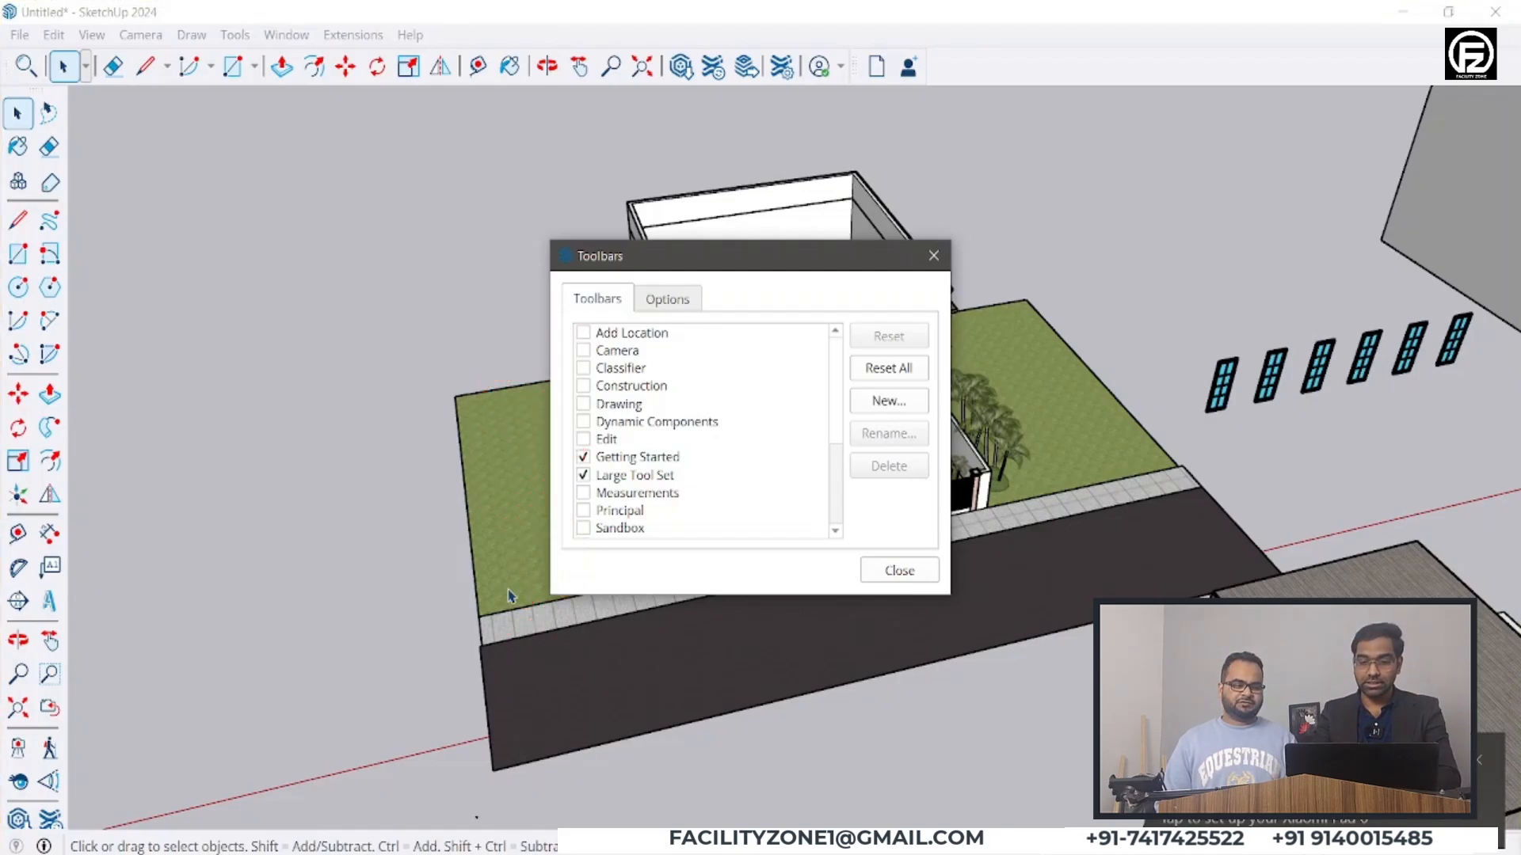
- Turn on the Add Location and Camera toolbars
{"action": "left_click", "coordinate": [584, 336]}
{"action": "key", "text": "ctrl+2"}
{"action": "left_click_drag", "start_coordinate": [80, 98], "coordinate": [172, 238]}
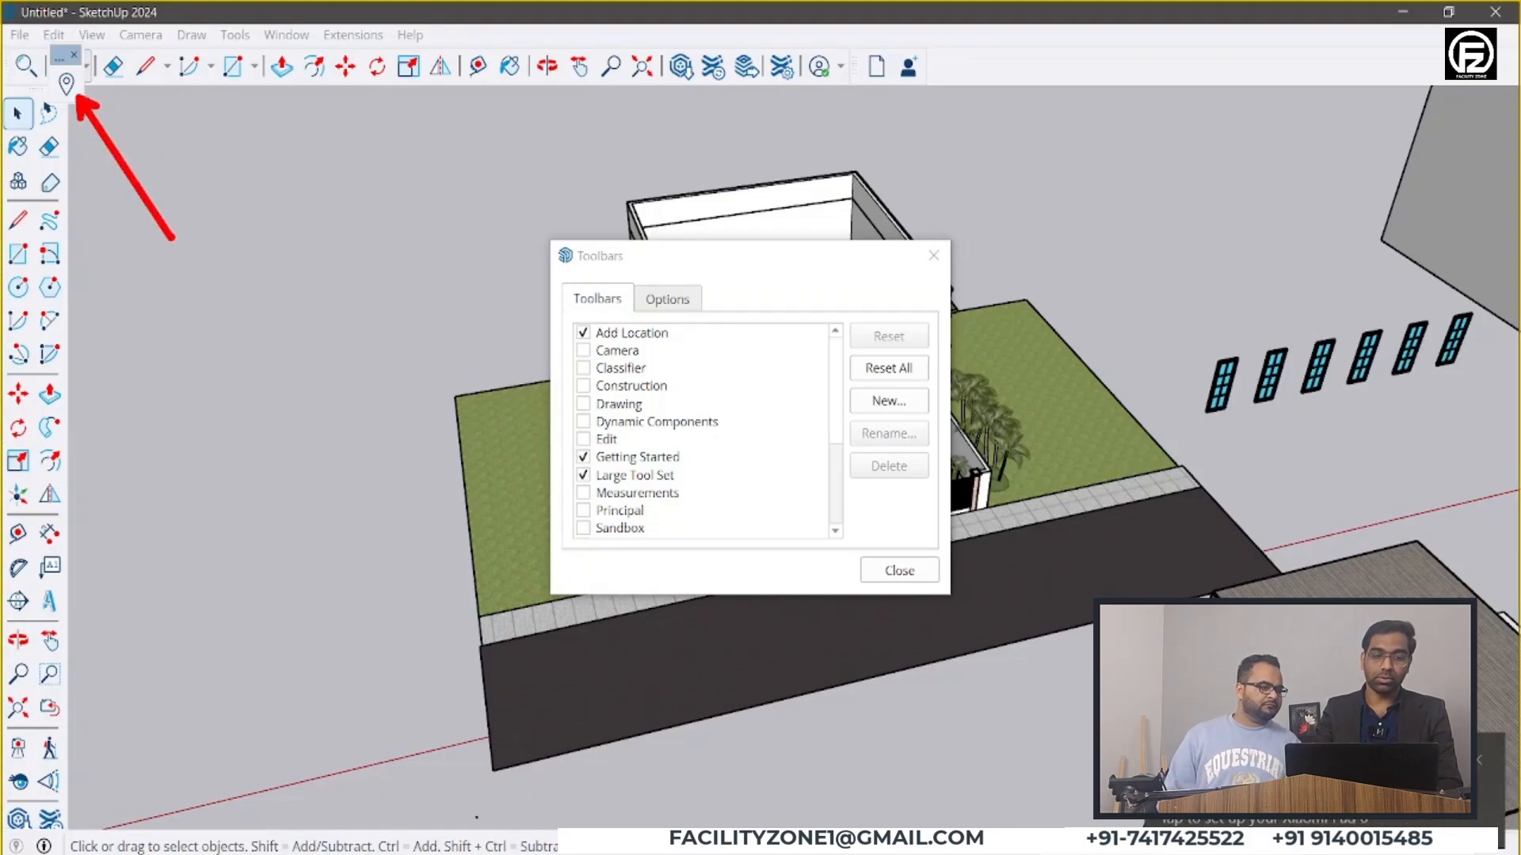
{"action": "key", "text": "Escape"}
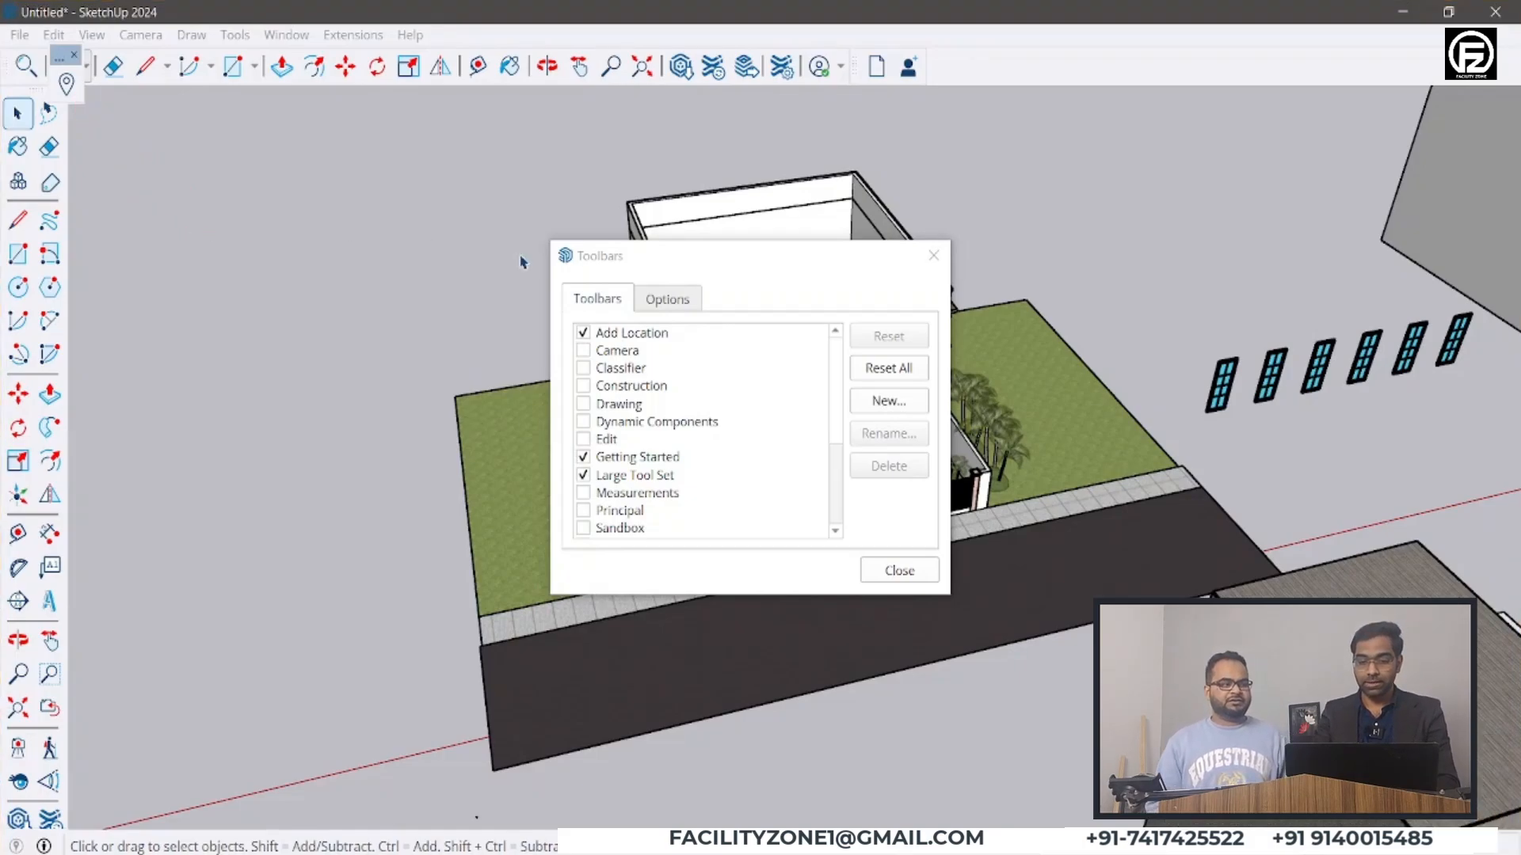
{"action": "left_click", "coordinate": [583, 351]}
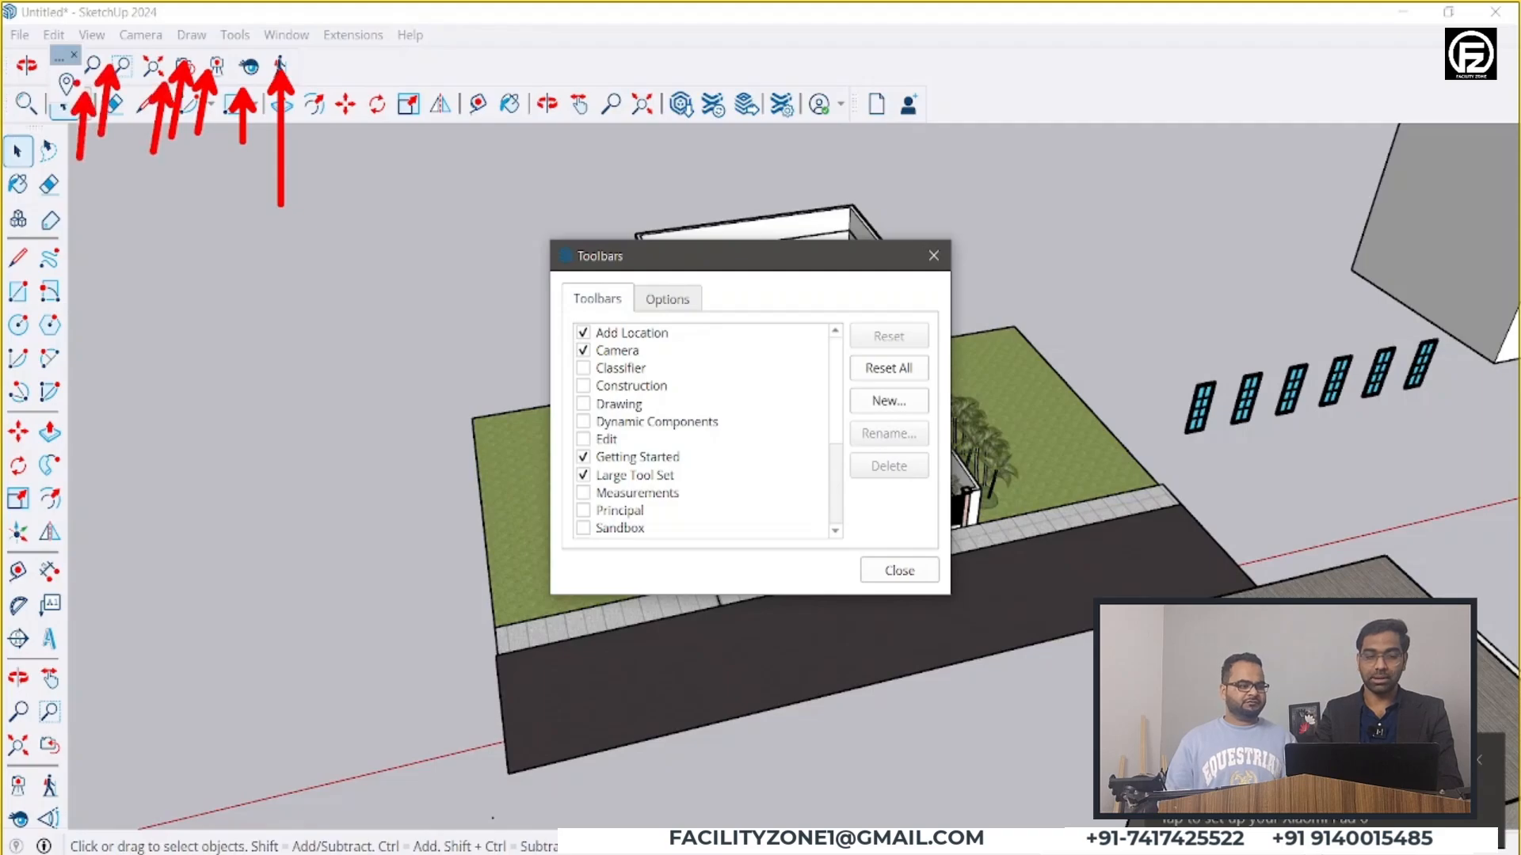
- Hide the Large Tool Set, Getting Started, Camera, Add Location and Trimble Connect toolbars
{"action": "left_click", "coordinate": [584, 476]}
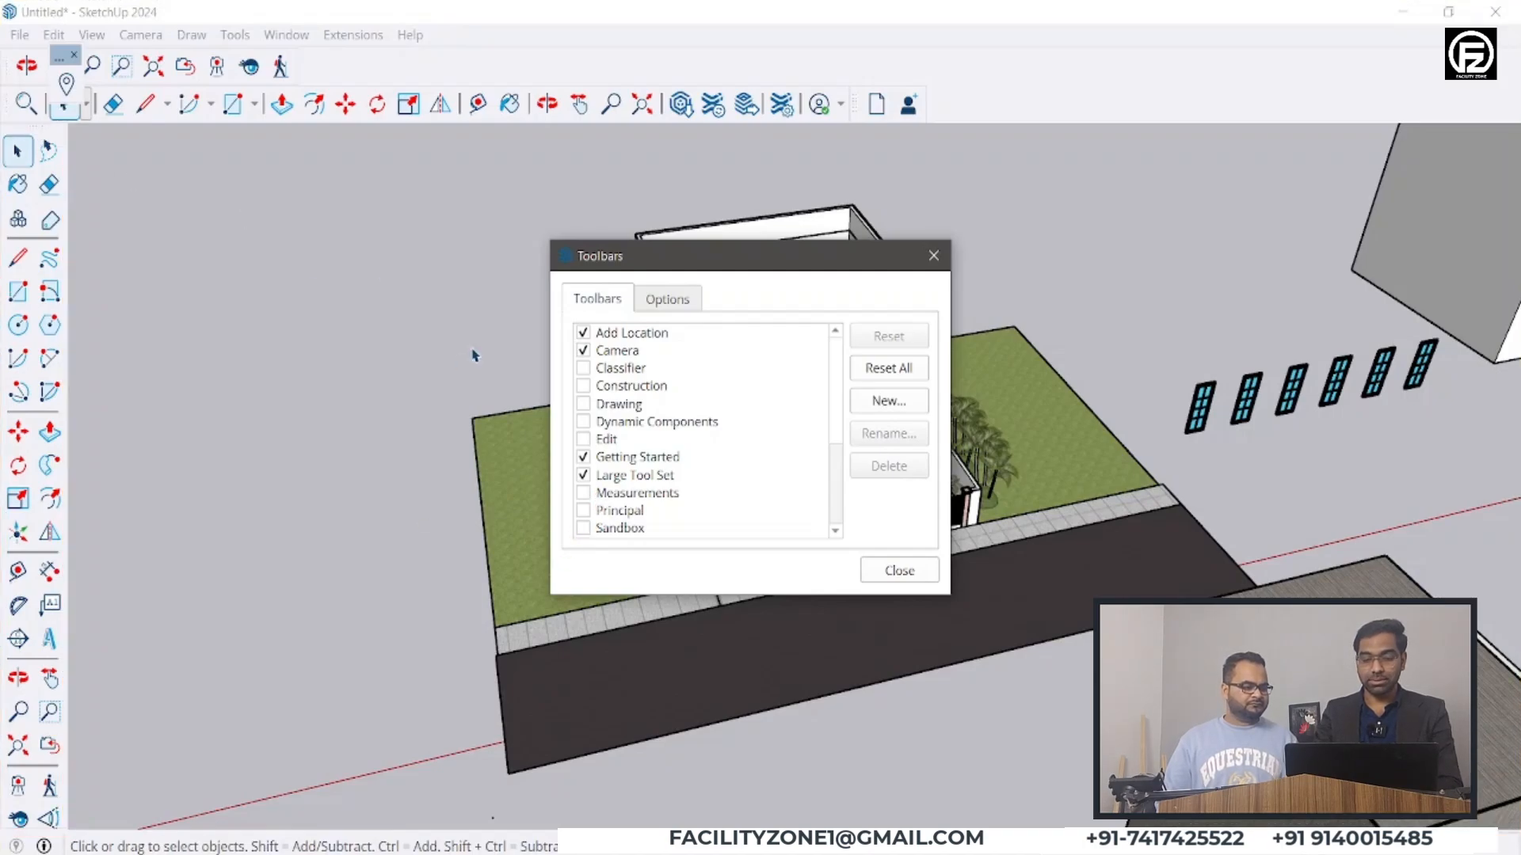
{"action": "left_click", "coordinate": [583, 475]}
{"action": "left_click", "coordinate": [583, 457]}
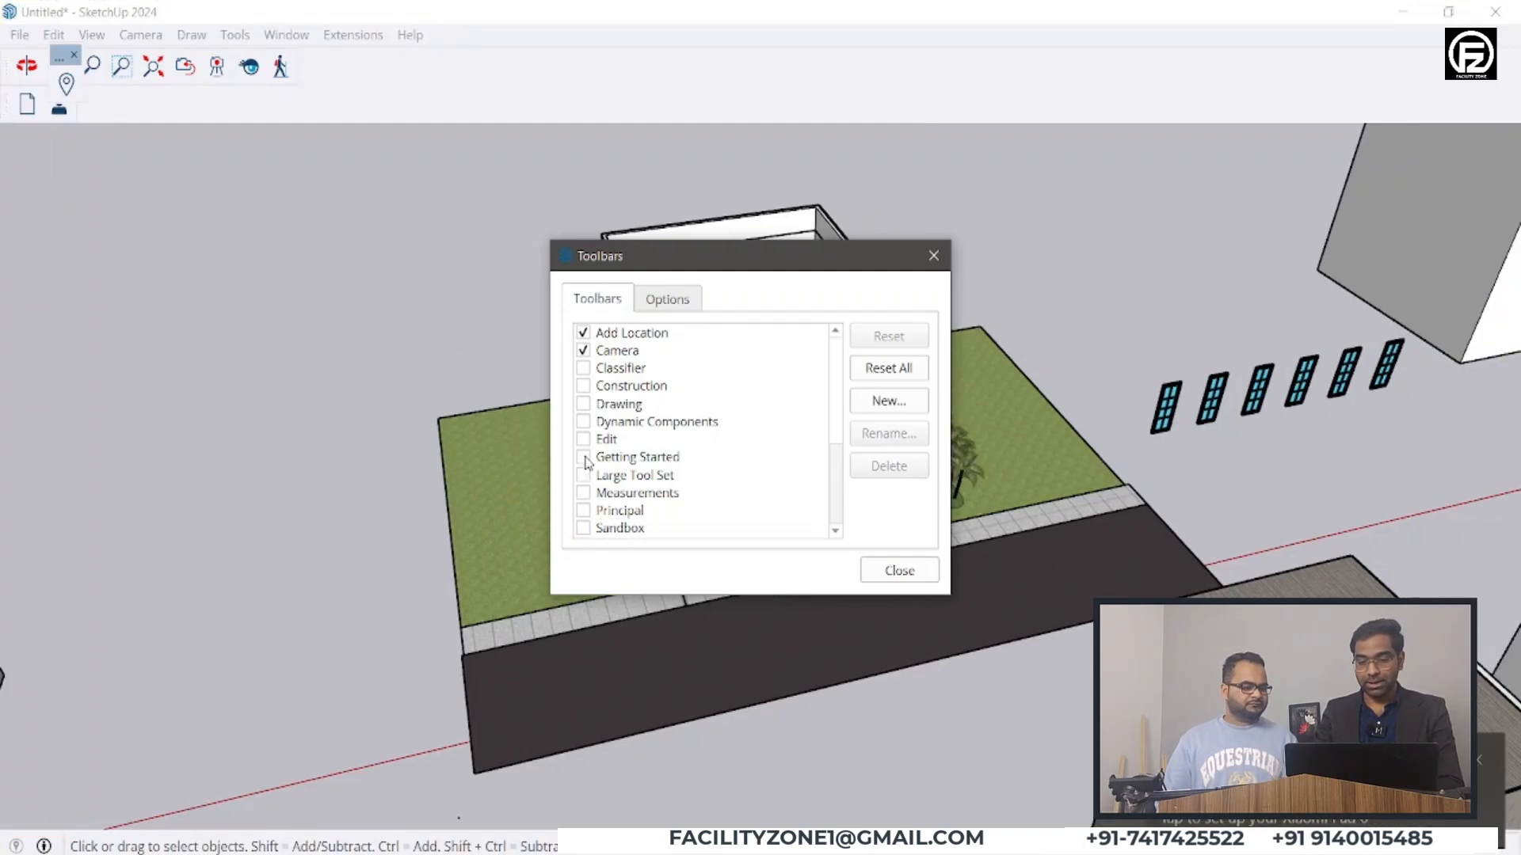
{"action": "left_click", "coordinate": [584, 350]}
{"action": "left_click", "coordinate": [583, 333]}
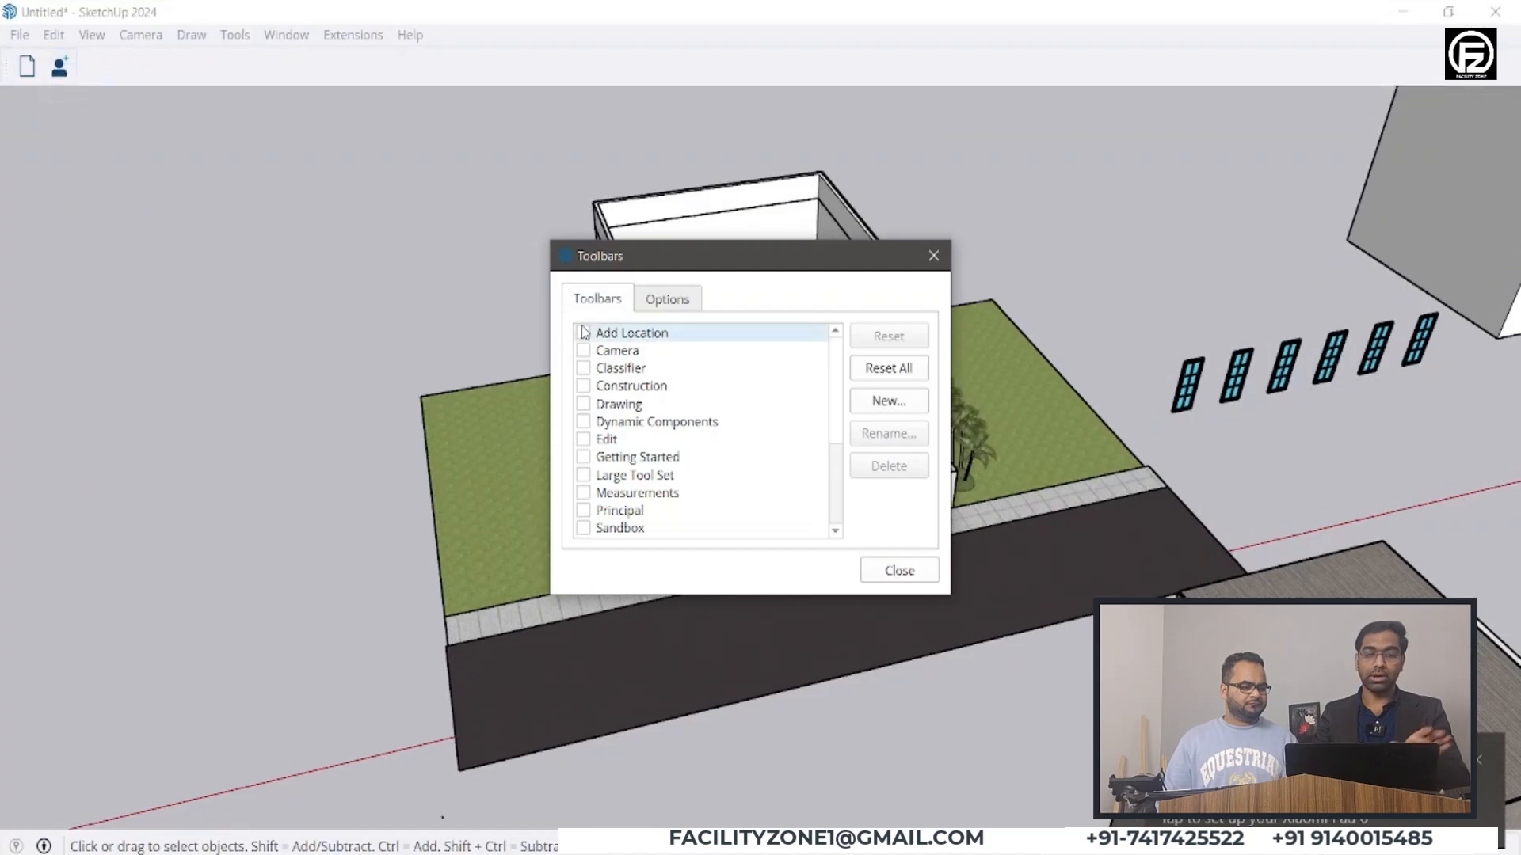
{"action": "scroll", "coordinate": [578, 459], "scroll_direction": "down", "scroll_amount": 3}
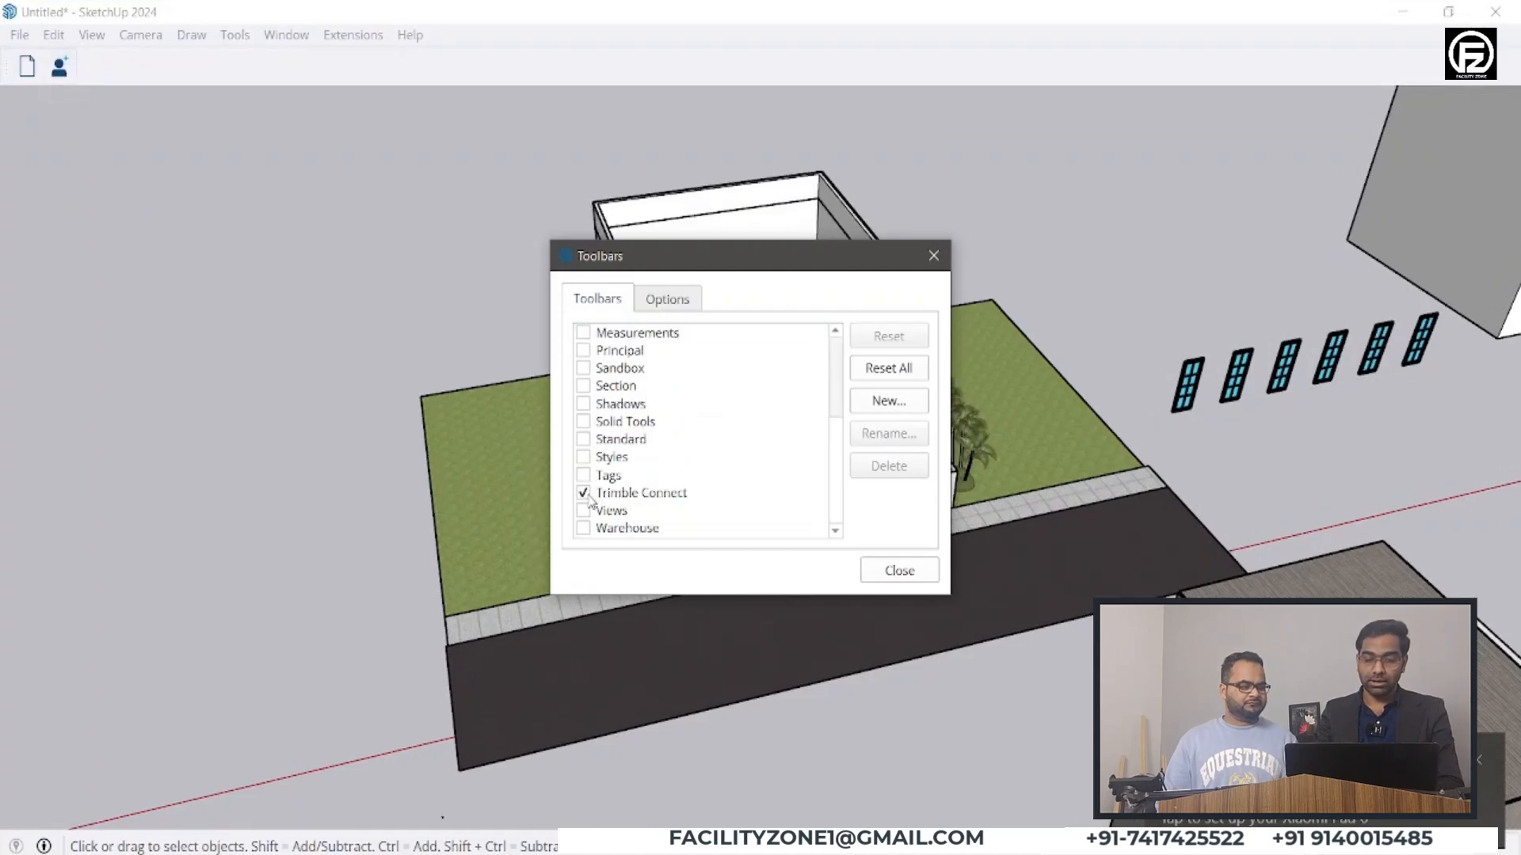
{"action": "left_click", "coordinate": [583, 492]}
{"action": "scroll", "coordinate": [586, 412], "scroll_direction": "up", "scroll_amount": 3}
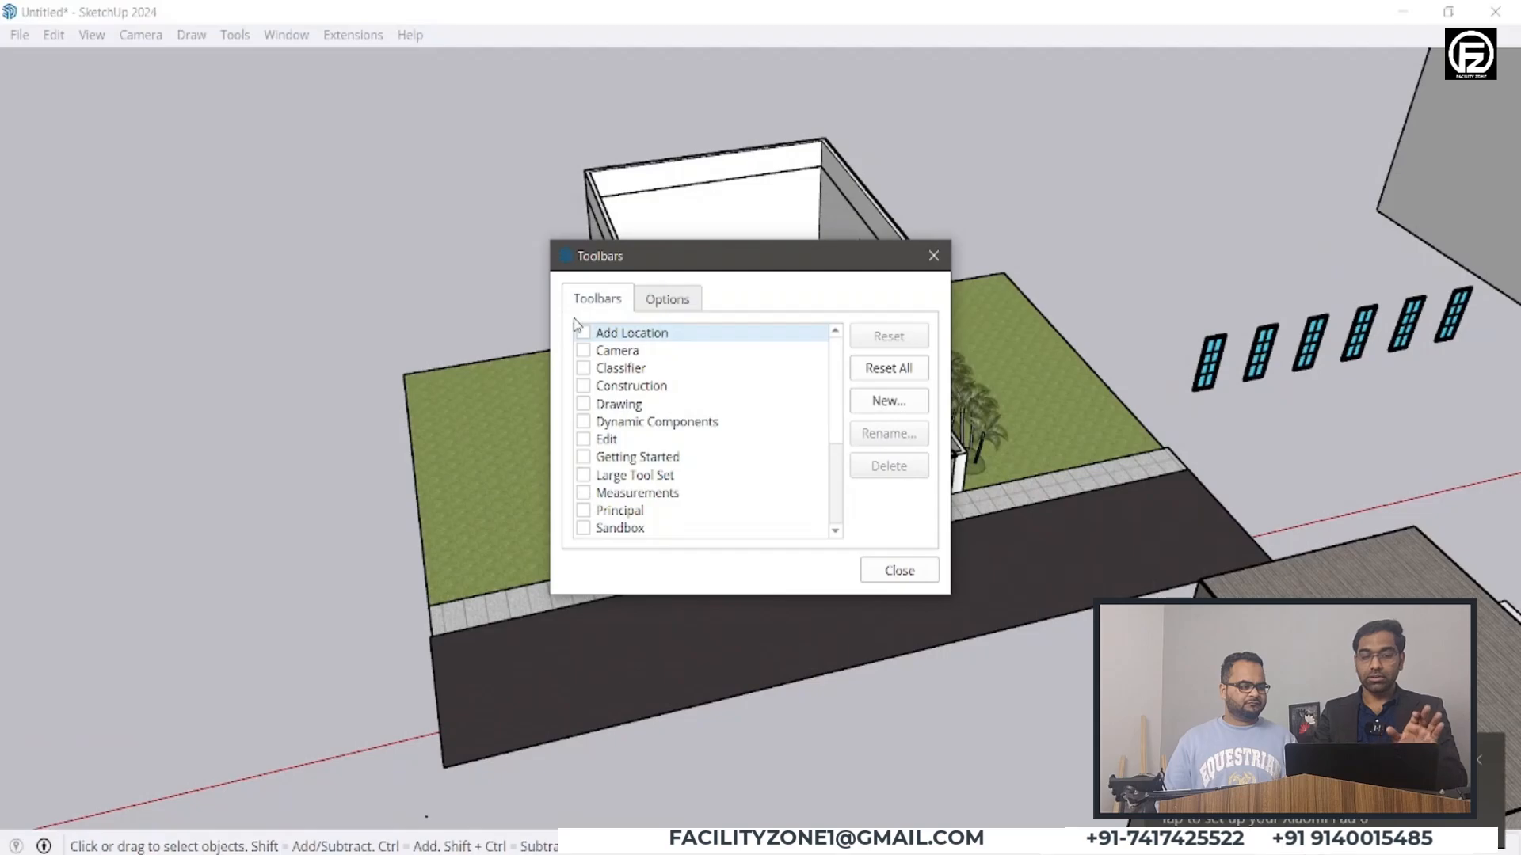
- Show the Large Tool Set and Getting Started toolbars and close the toolbar settings
{"action": "left_click", "coordinate": [587, 475]}
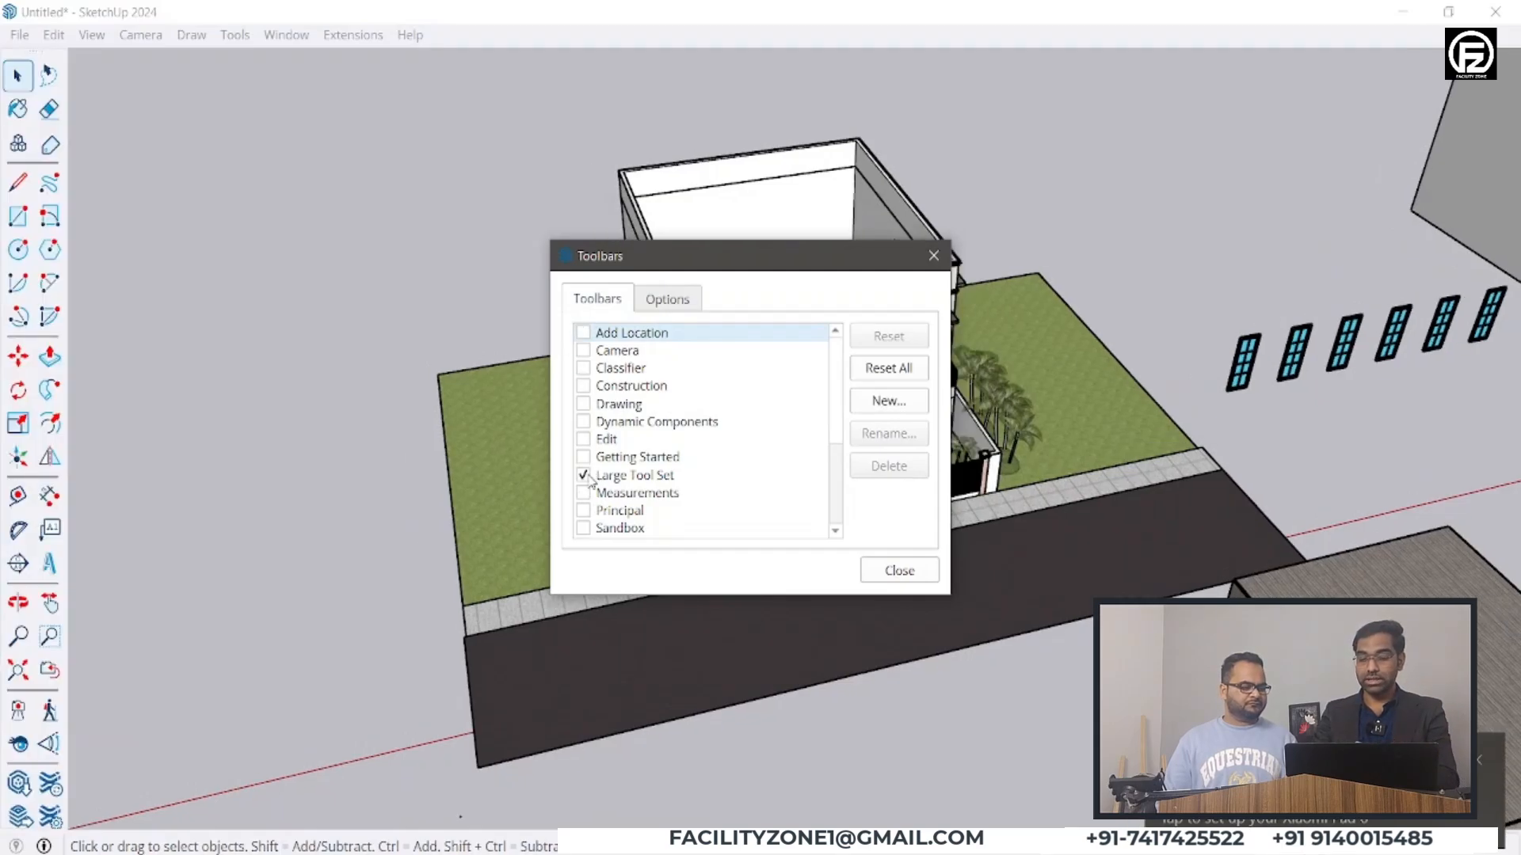
{"action": "left_click", "coordinate": [584, 457]}
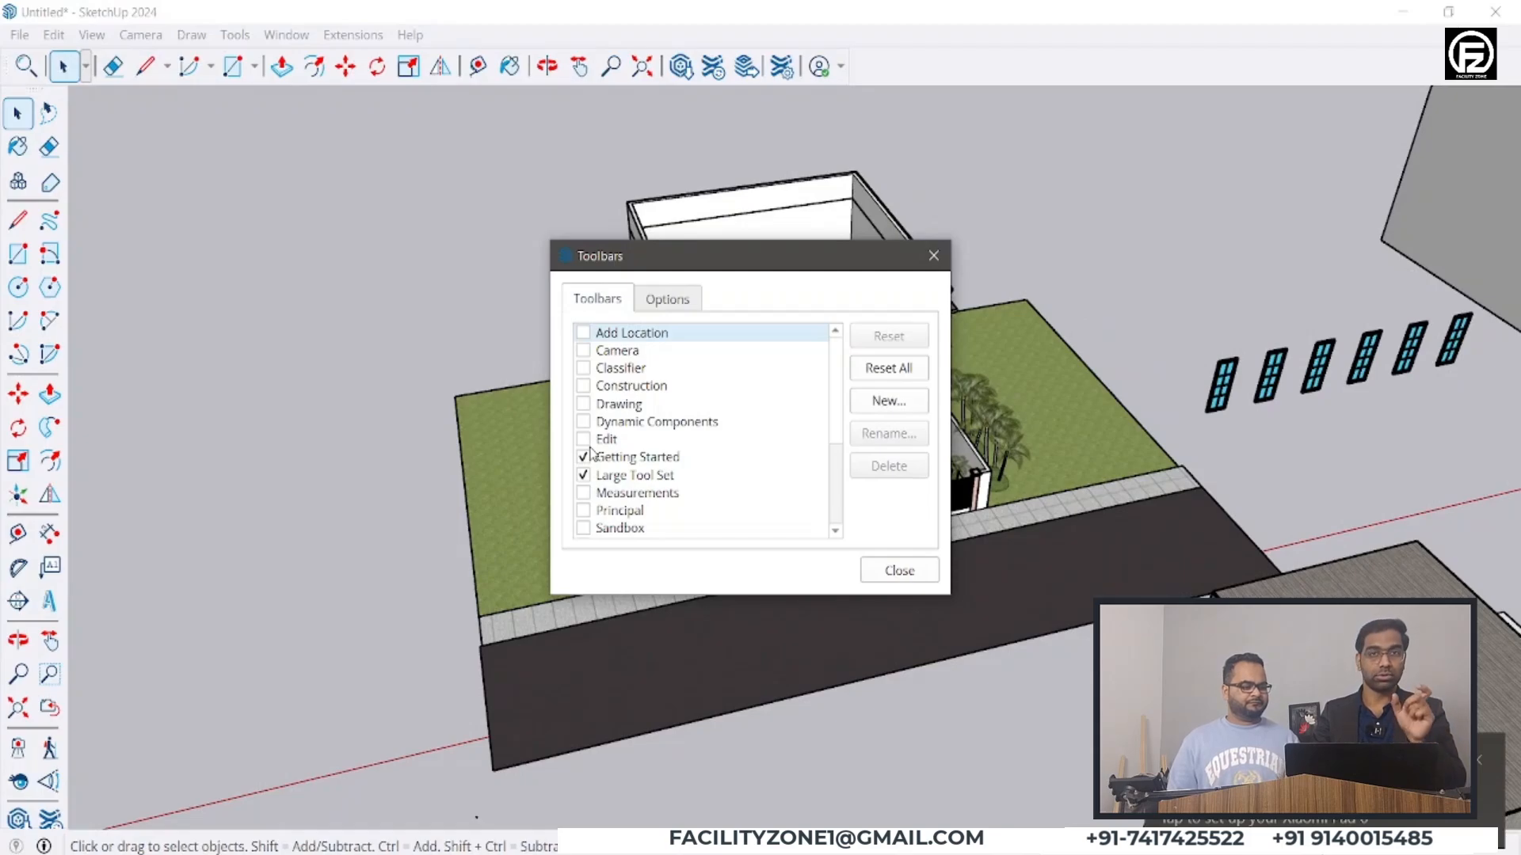
{"action": "scroll", "coordinate": [616, 475], "scroll_direction": "down", "scroll_amount": 3}
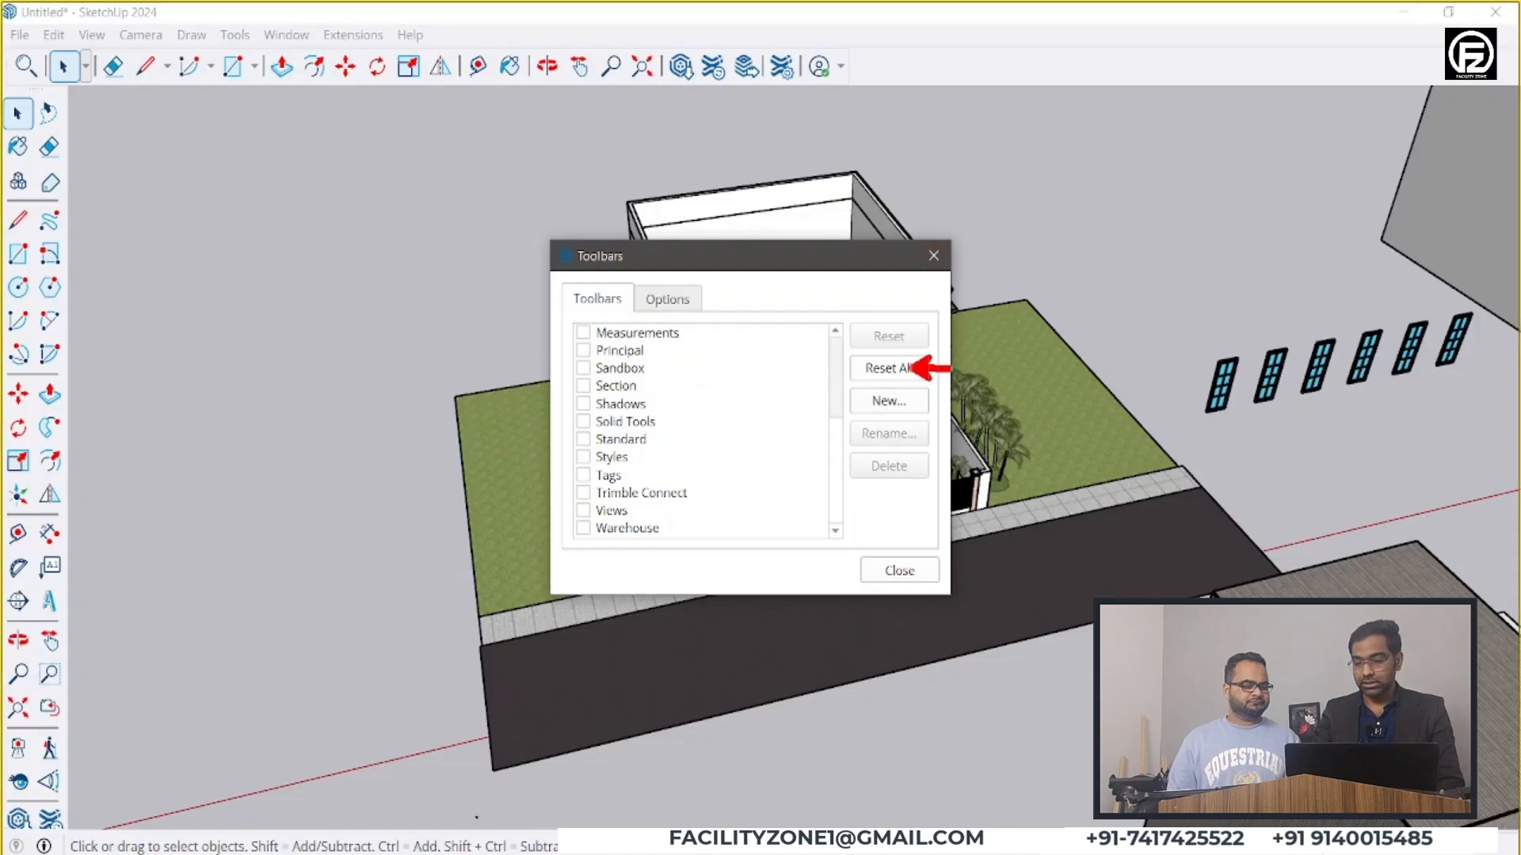
{"action": "left_click", "coordinate": [675, 305]}
{"action": "key", "text": "Escape"}
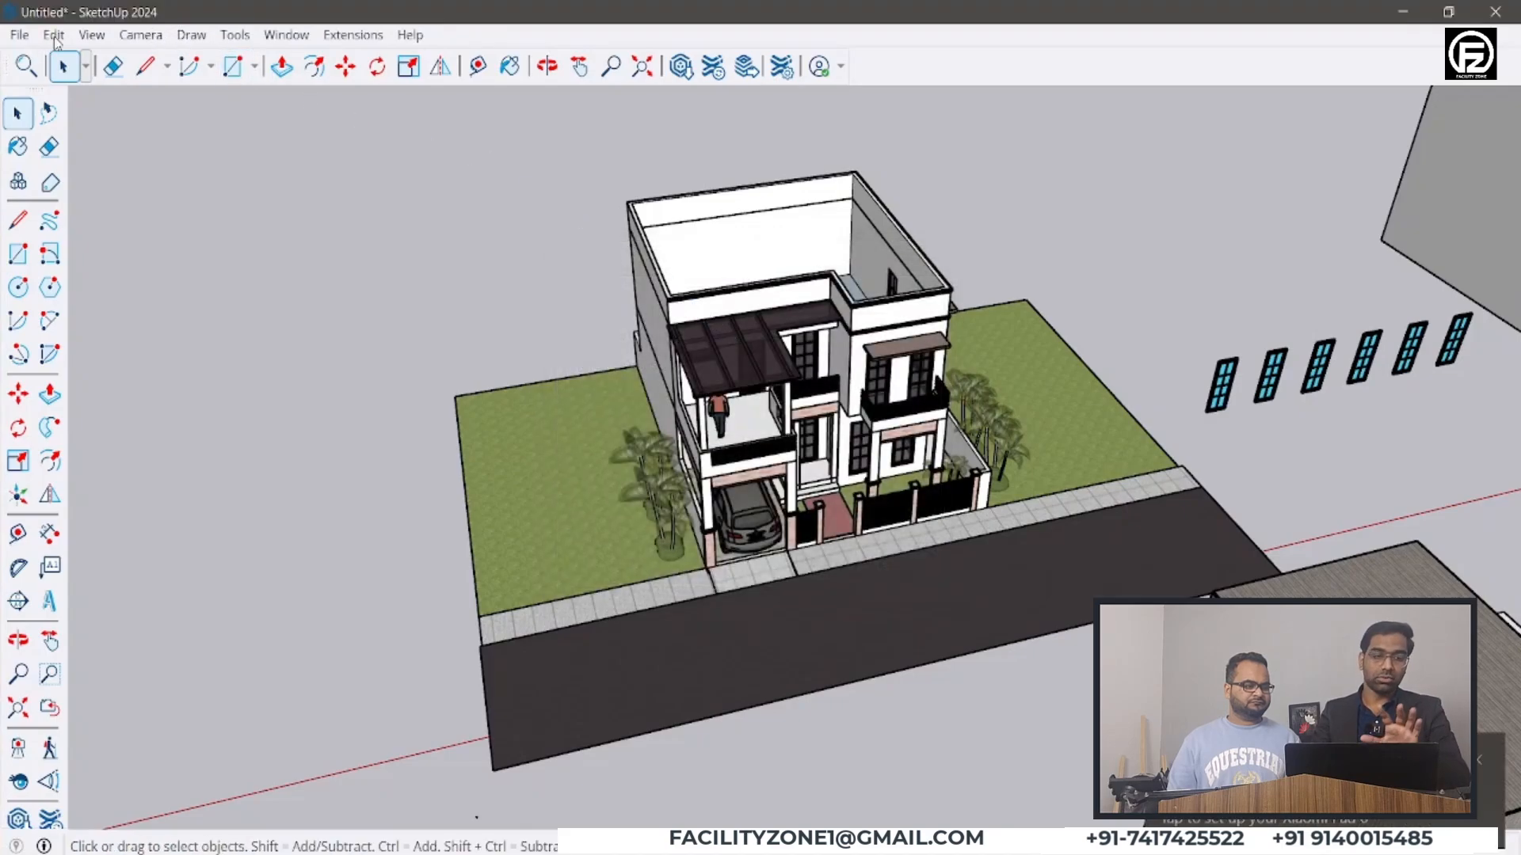
- Add a scene of the current view, saving the style changes as a new style
{"action": "left_click", "coordinate": [94, 35]}
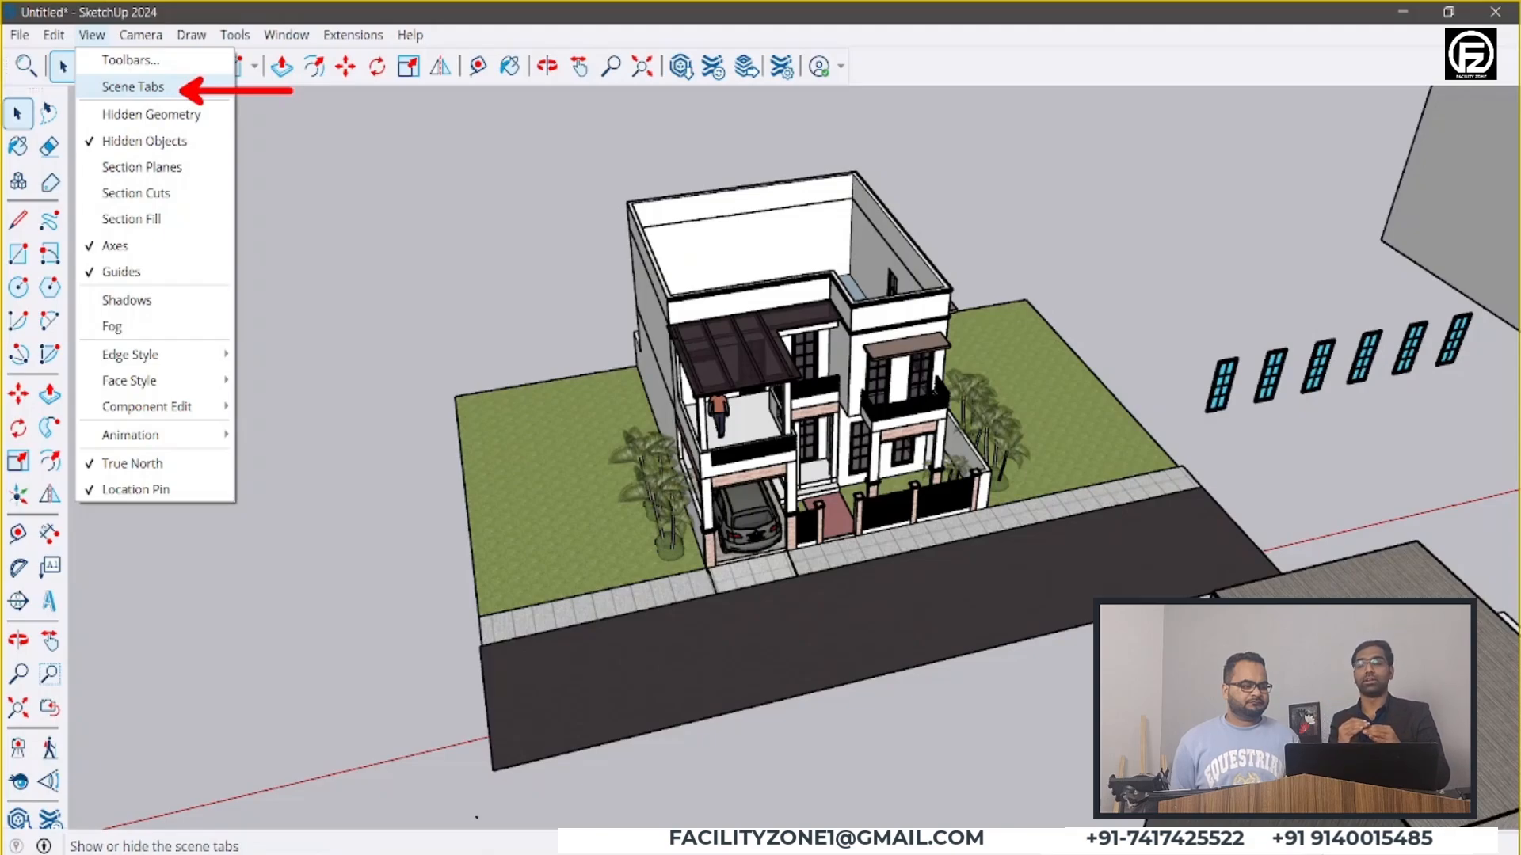
{"action": "left_click", "coordinate": [133, 87]}
{"action": "left_click", "coordinate": [92, 35]}
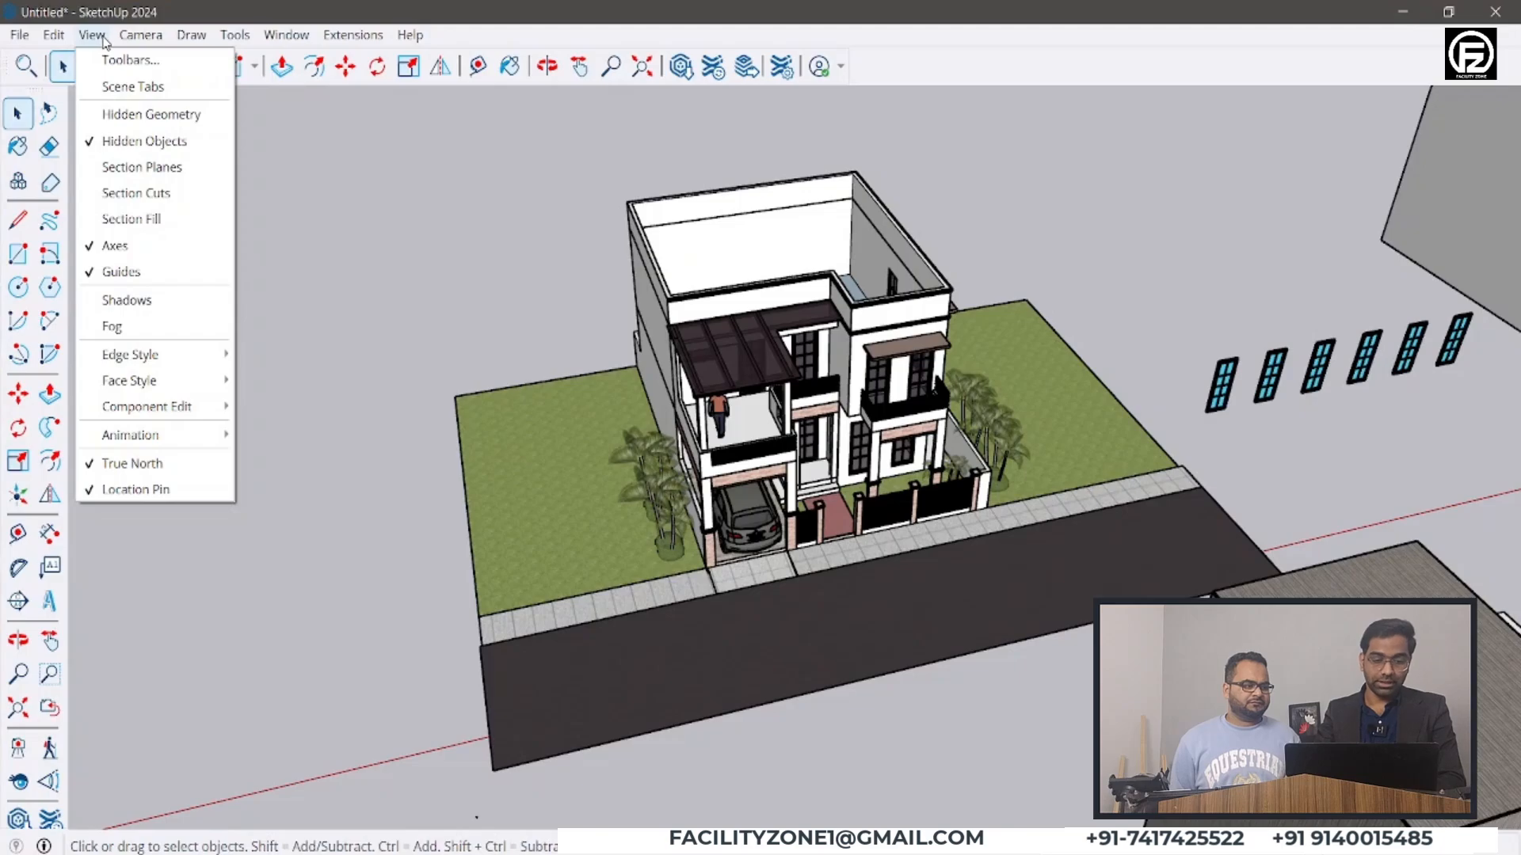
{"action": "mouse_move", "coordinate": [183, 436]}
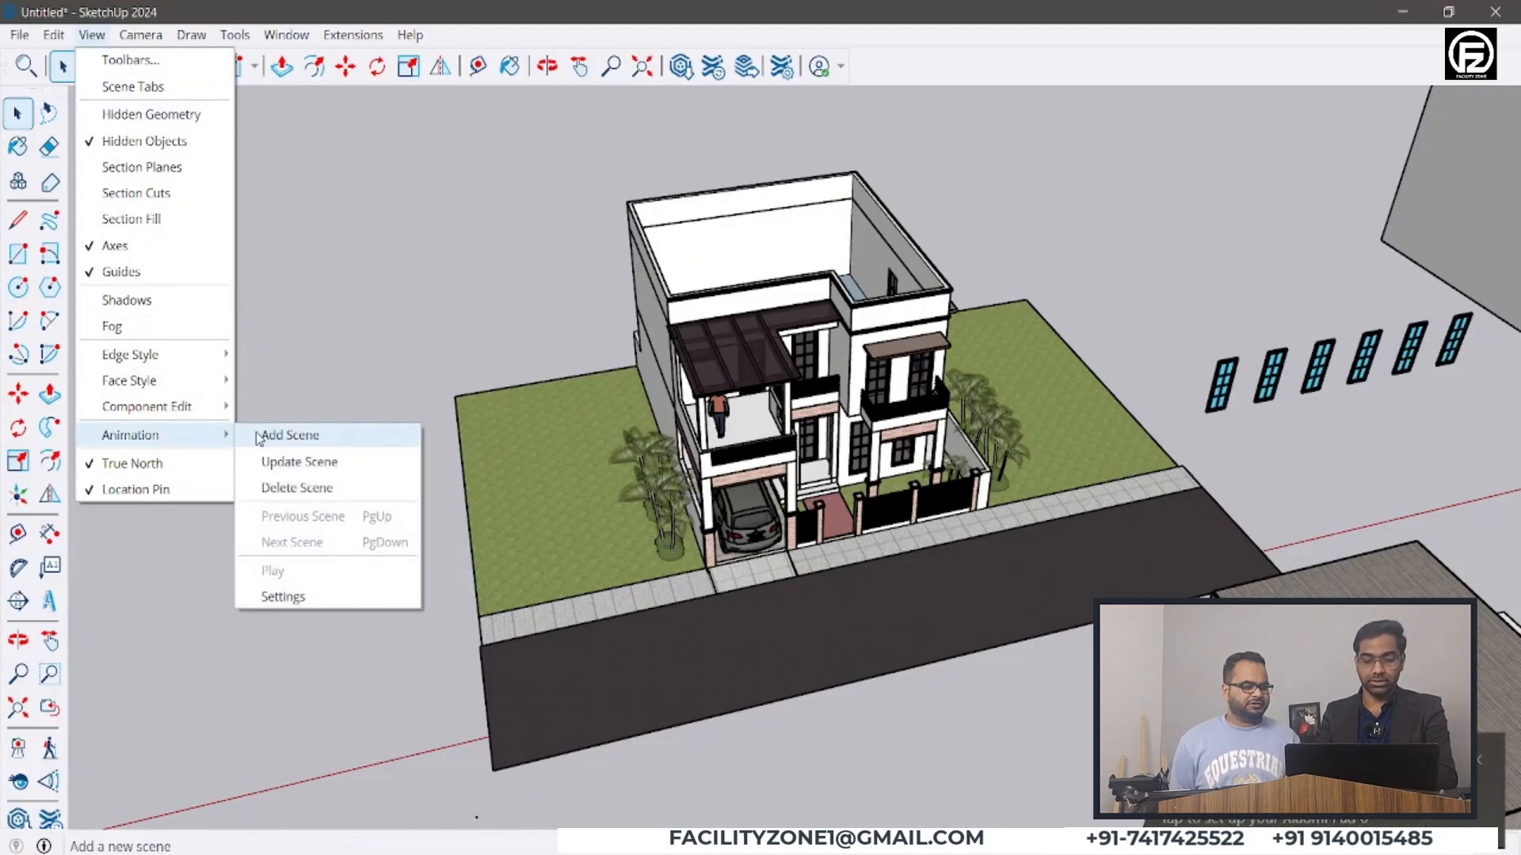
{"action": "left_click", "coordinate": [290, 436]}
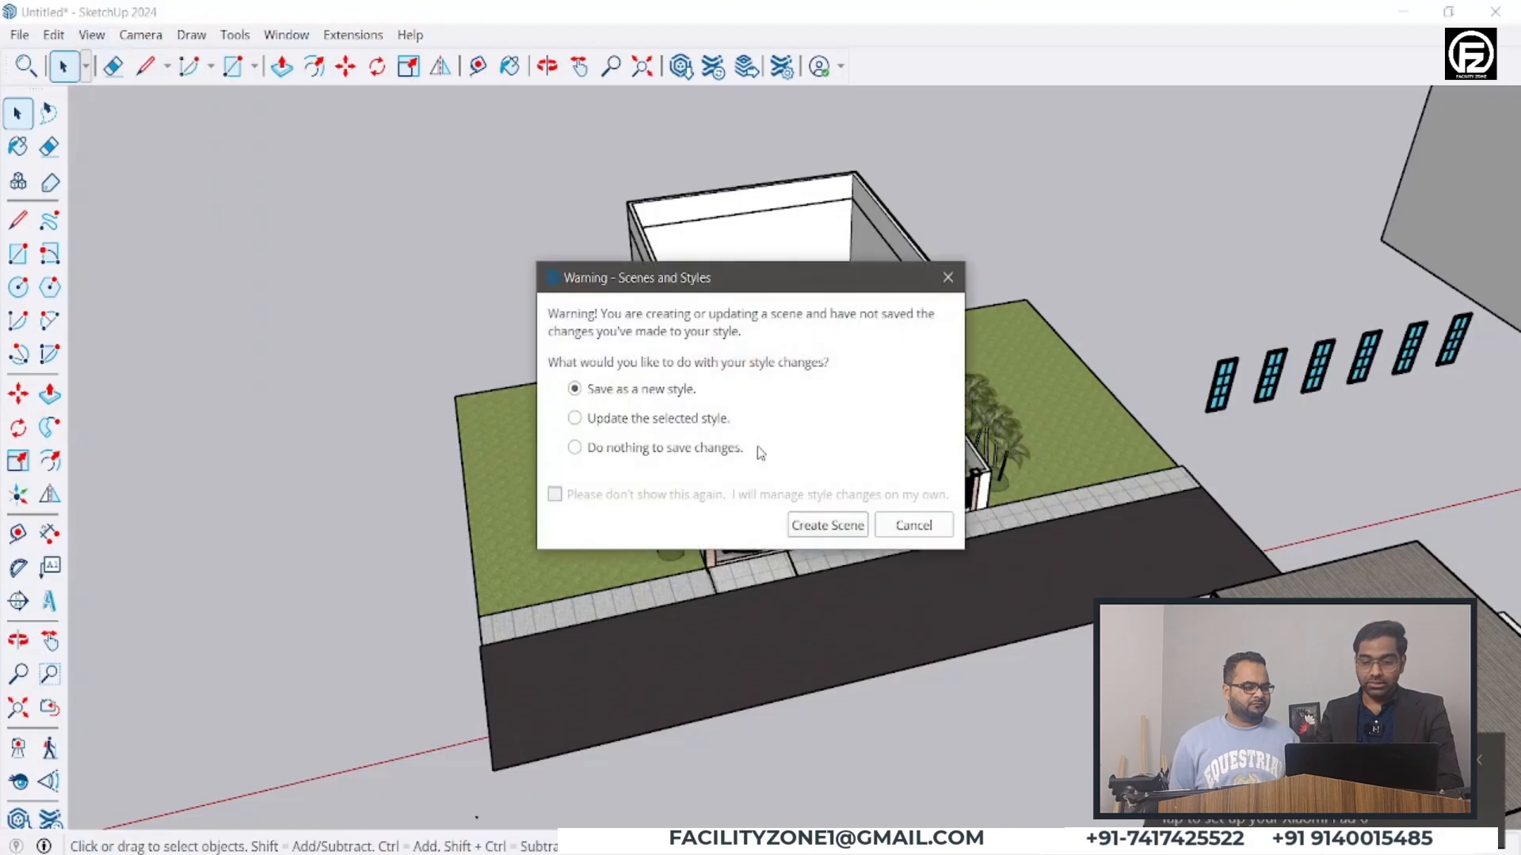
{"action": "left_click", "coordinate": [835, 531]}
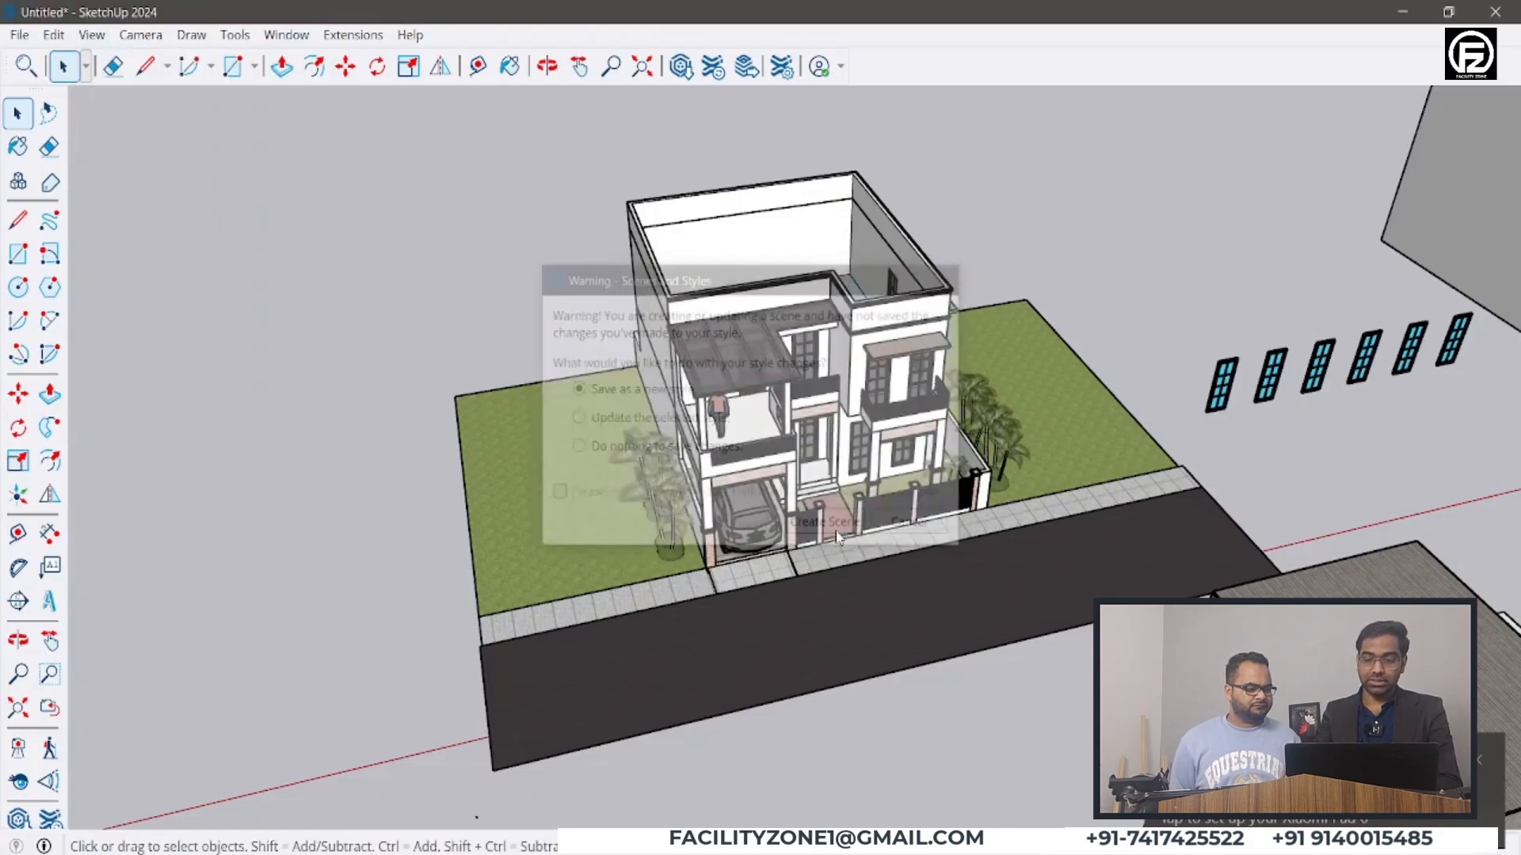
- Add a scene showing the house from its front side
{"action": "middle_click_drag", "start_coordinate": [942, 515], "coordinate": [336, 193]}
{"action": "left_click", "coordinate": [92, 35]}
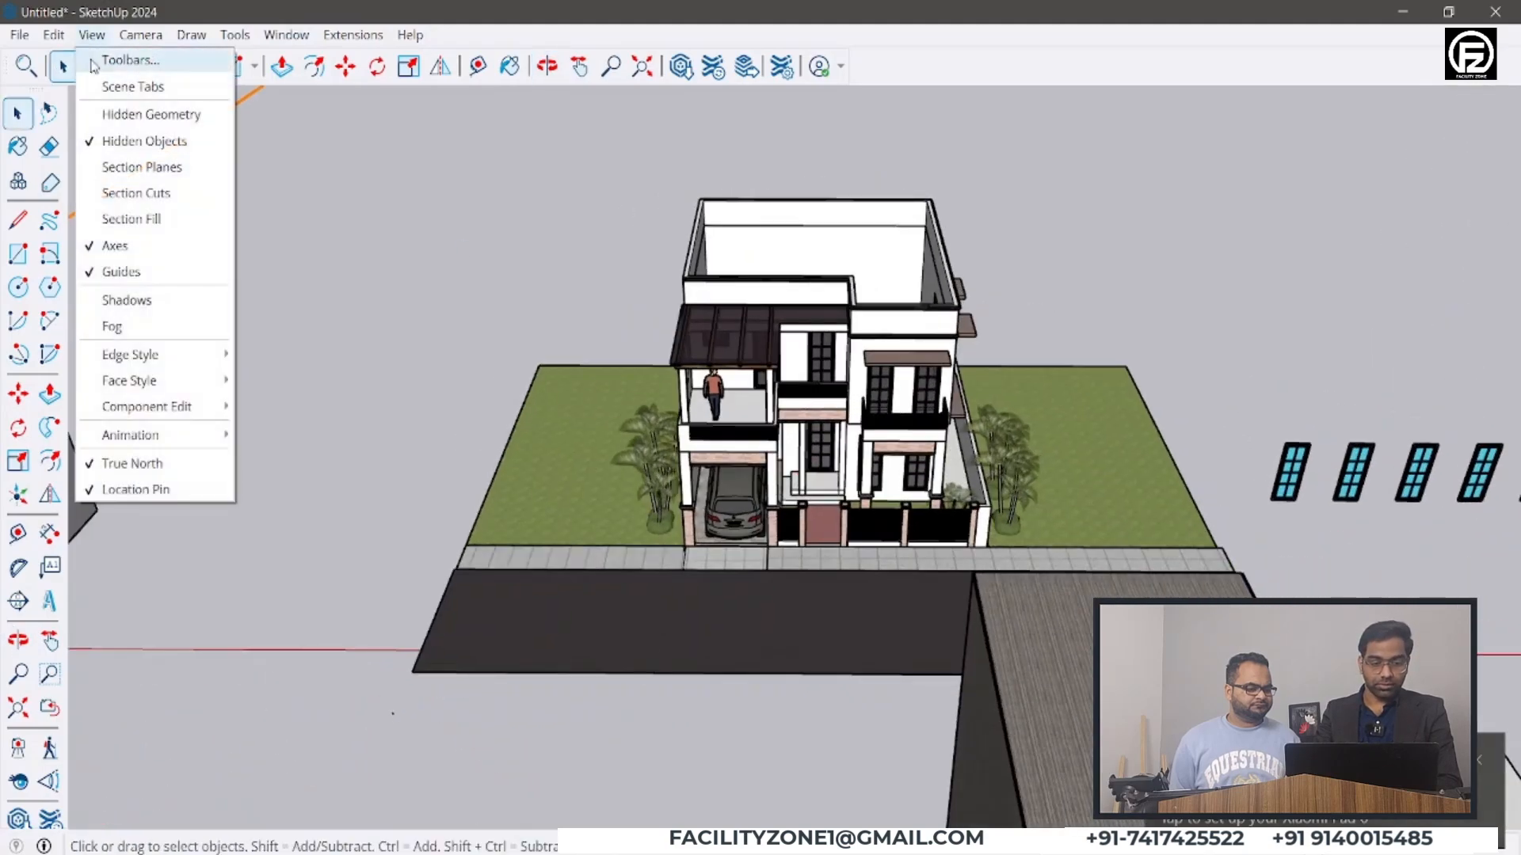
{"action": "left_click", "coordinate": [281, 441]}
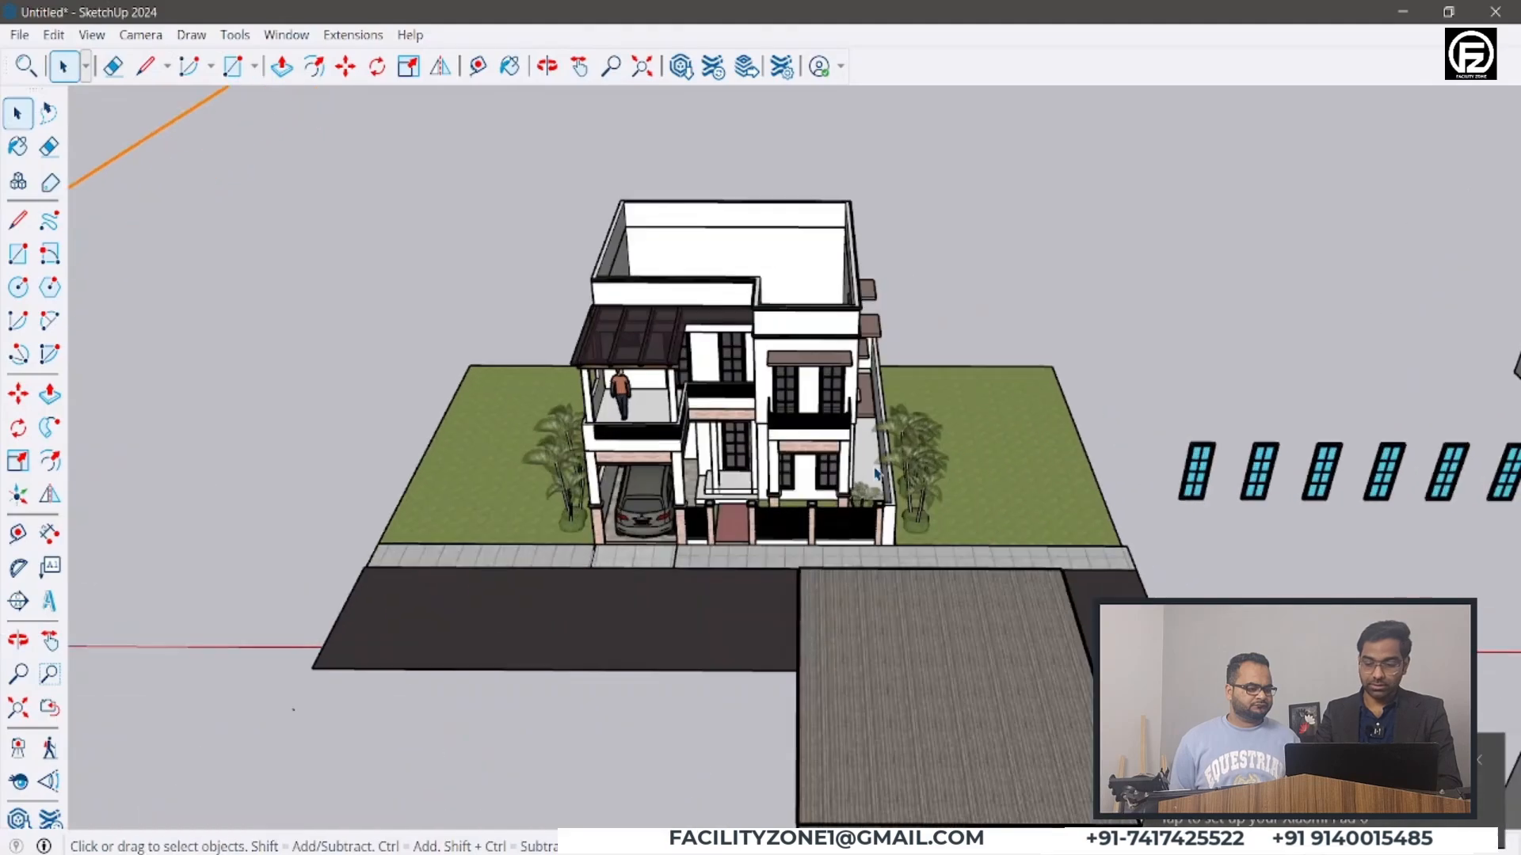
{"action": "left_click", "coordinate": [1477, 767]}
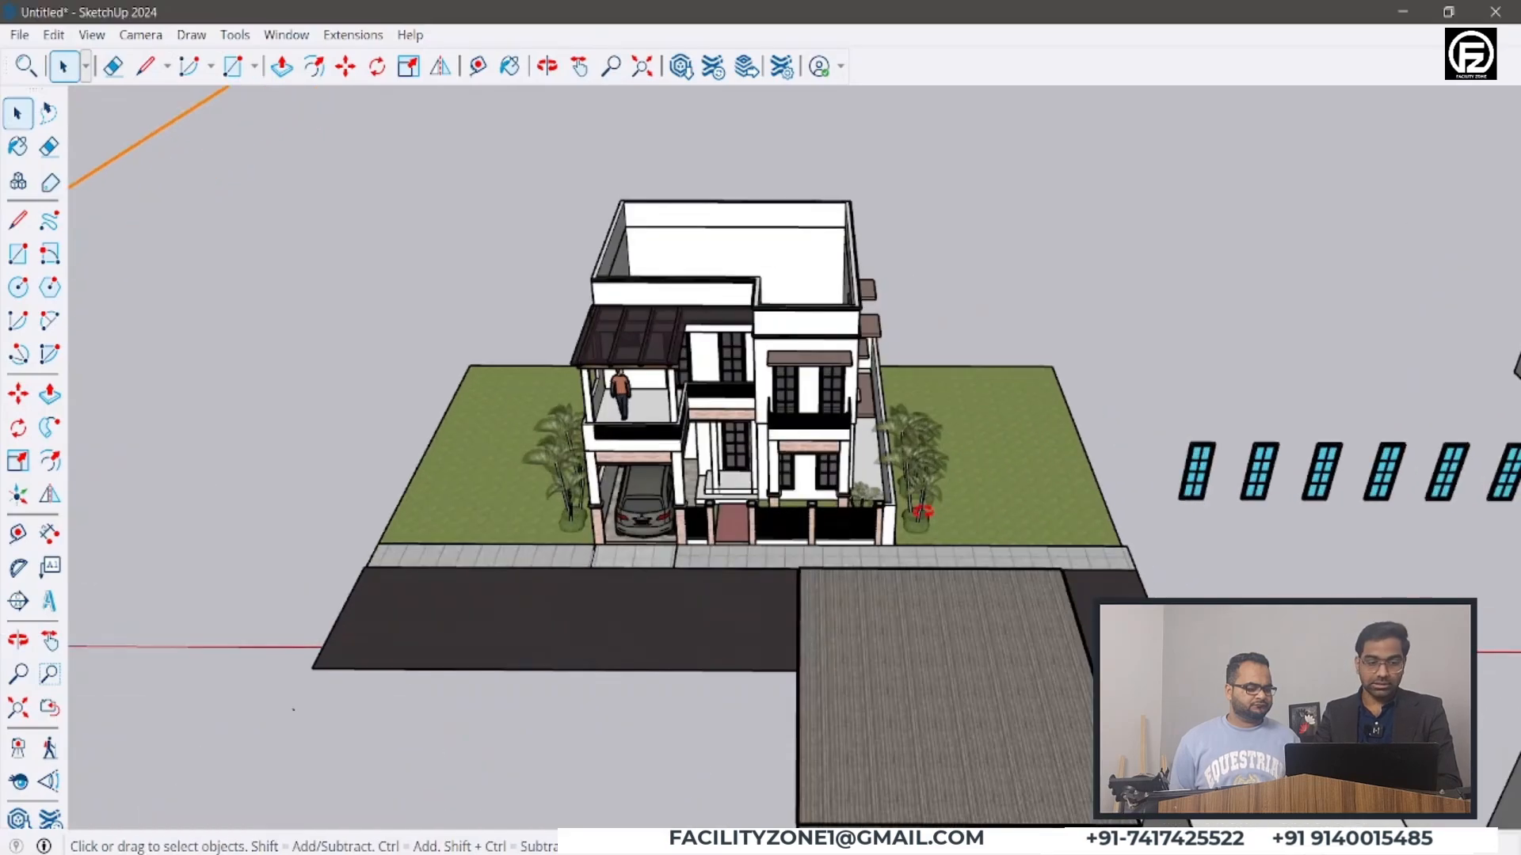
- Add a scene with a closer, raised and slightly angled view of the house front
{"action": "middle_click_drag", "start_coordinate": [933, 516], "coordinate": [883, 471]}
{"action": "scroll", "coordinate": [883, 469], "scroll_direction": "up", "scroll_amount": 3}
{"action": "middle_click_drag", "start_coordinate": [736, 372], "coordinate": [847, 421]}
{"action": "key", "text": "space"}
{"action": "scroll", "coordinate": [350, 122], "scroll_direction": "up", "scroll_amount": 2}
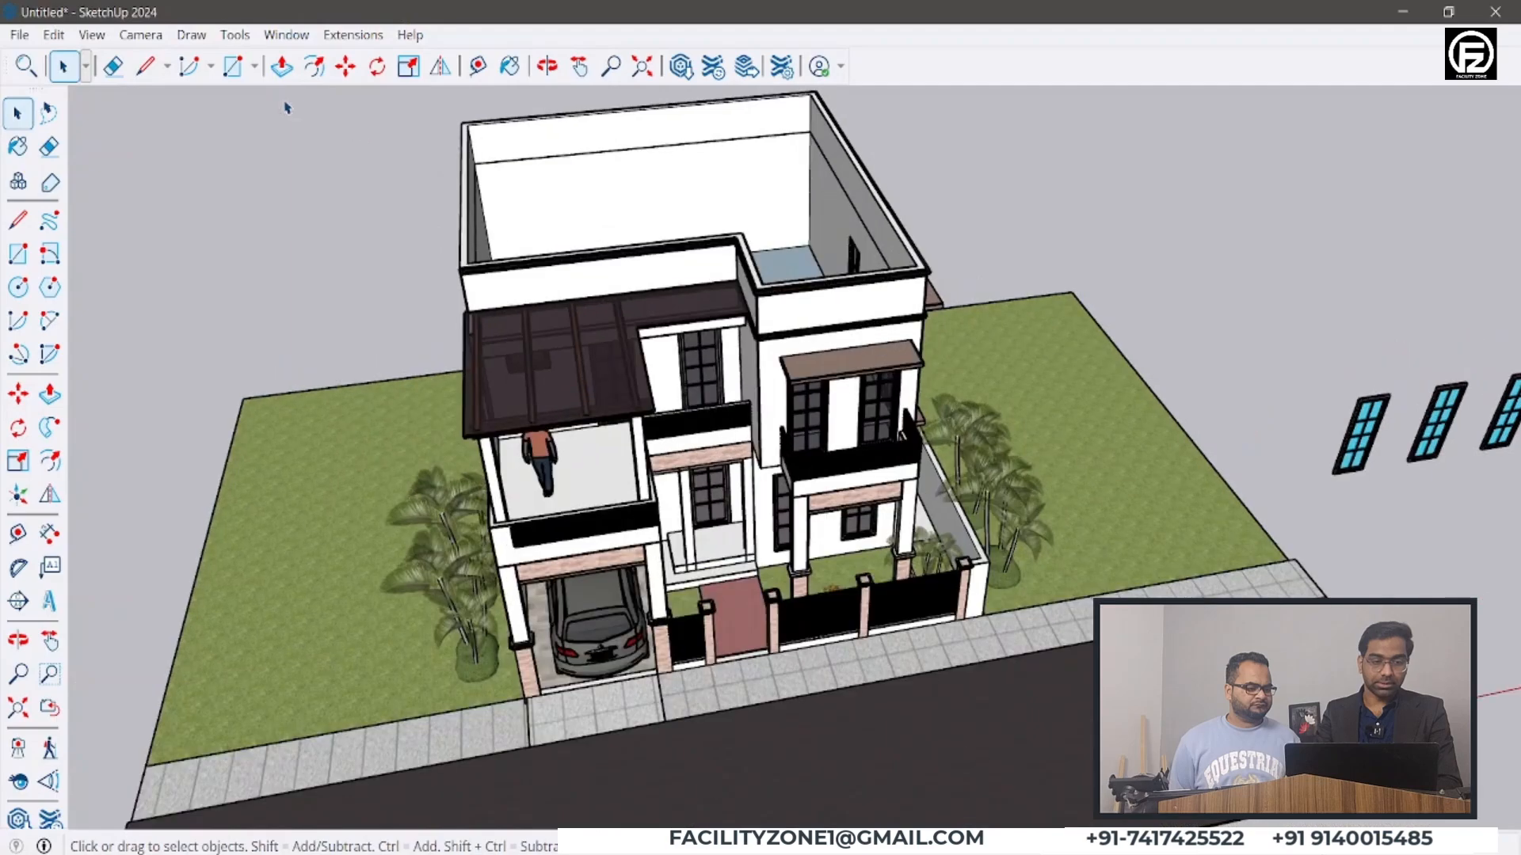
{"action": "left_click", "coordinate": [91, 35]}
{"action": "mouse_move", "coordinate": [204, 432]}
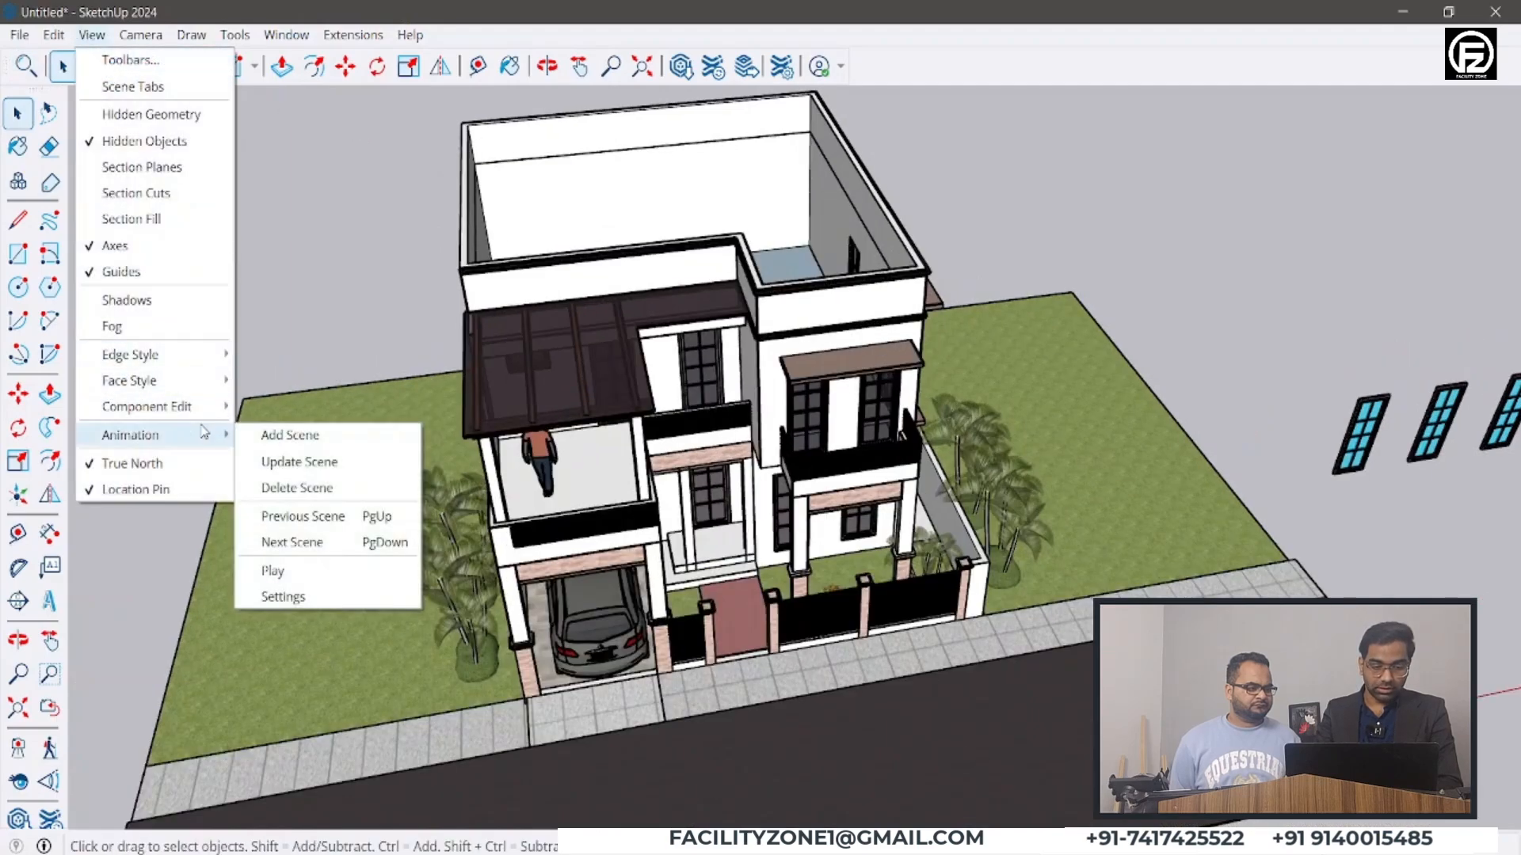
{"action": "left_click", "coordinate": [252, 438]}
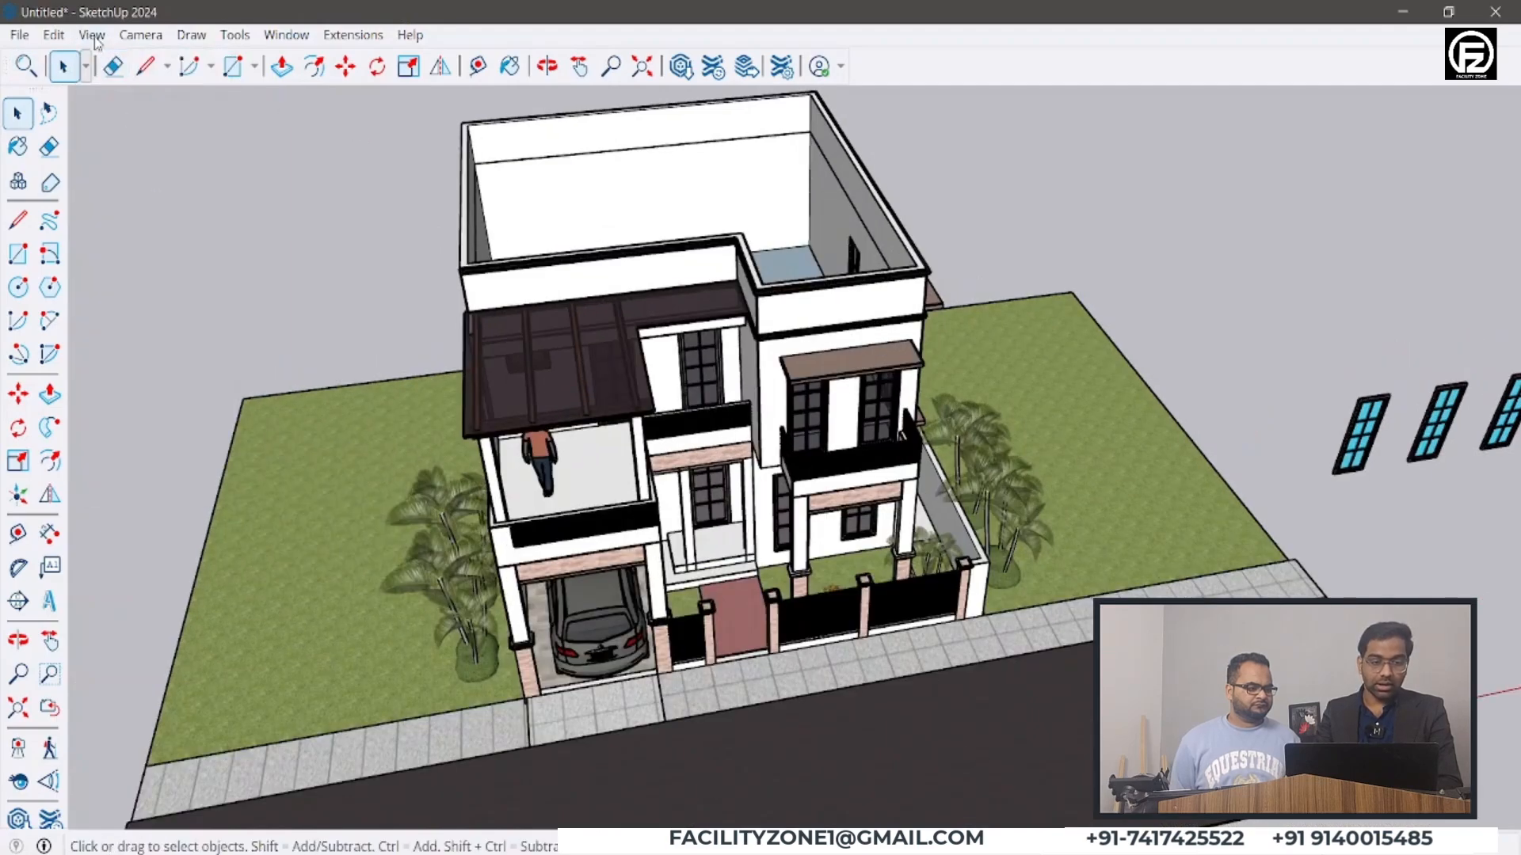
- Show the scene tabs and go back along them to the Scene 1 tab
{"action": "left_click", "coordinate": [89, 35]}
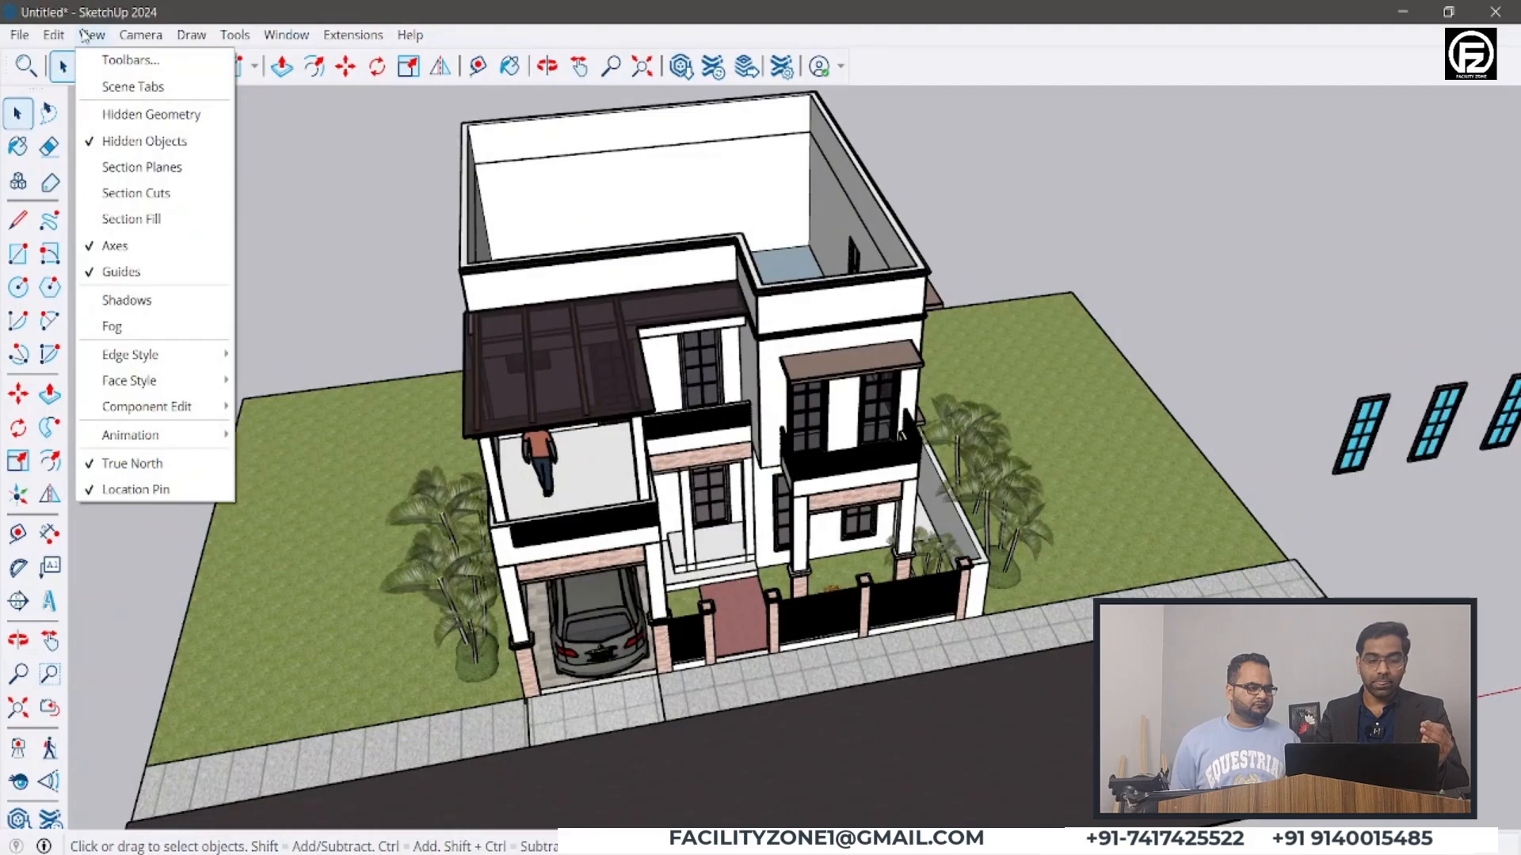
{"action": "left_click", "coordinate": [123, 87]}
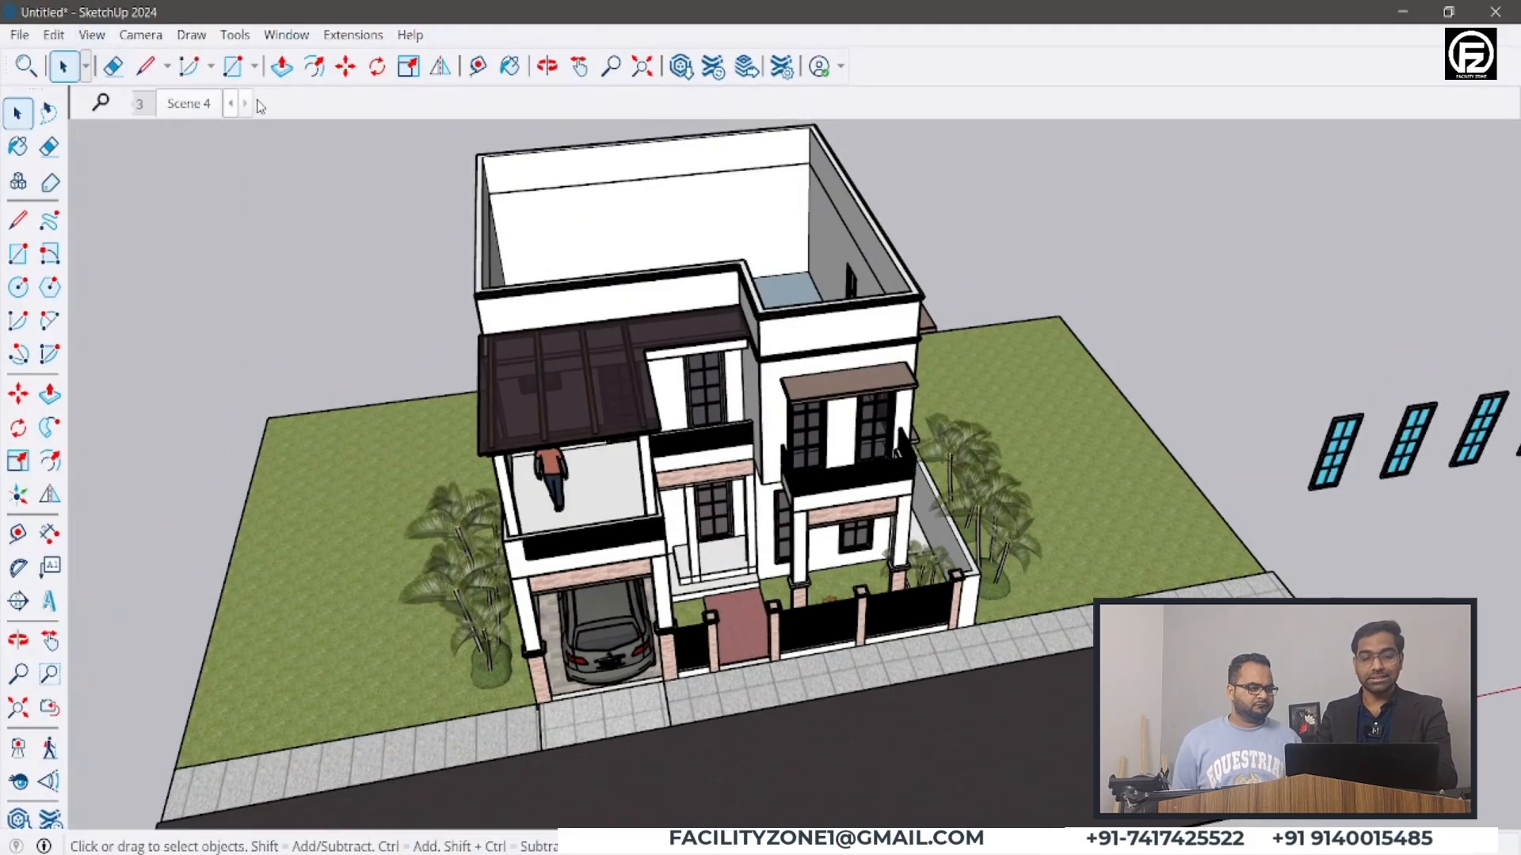
{"action": "left_click", "coordinate": [232, 106]}
{"action": "left_click", "coordinate": [231, 106]}
{"action": "left_click", "coordinate": [231, 106]}
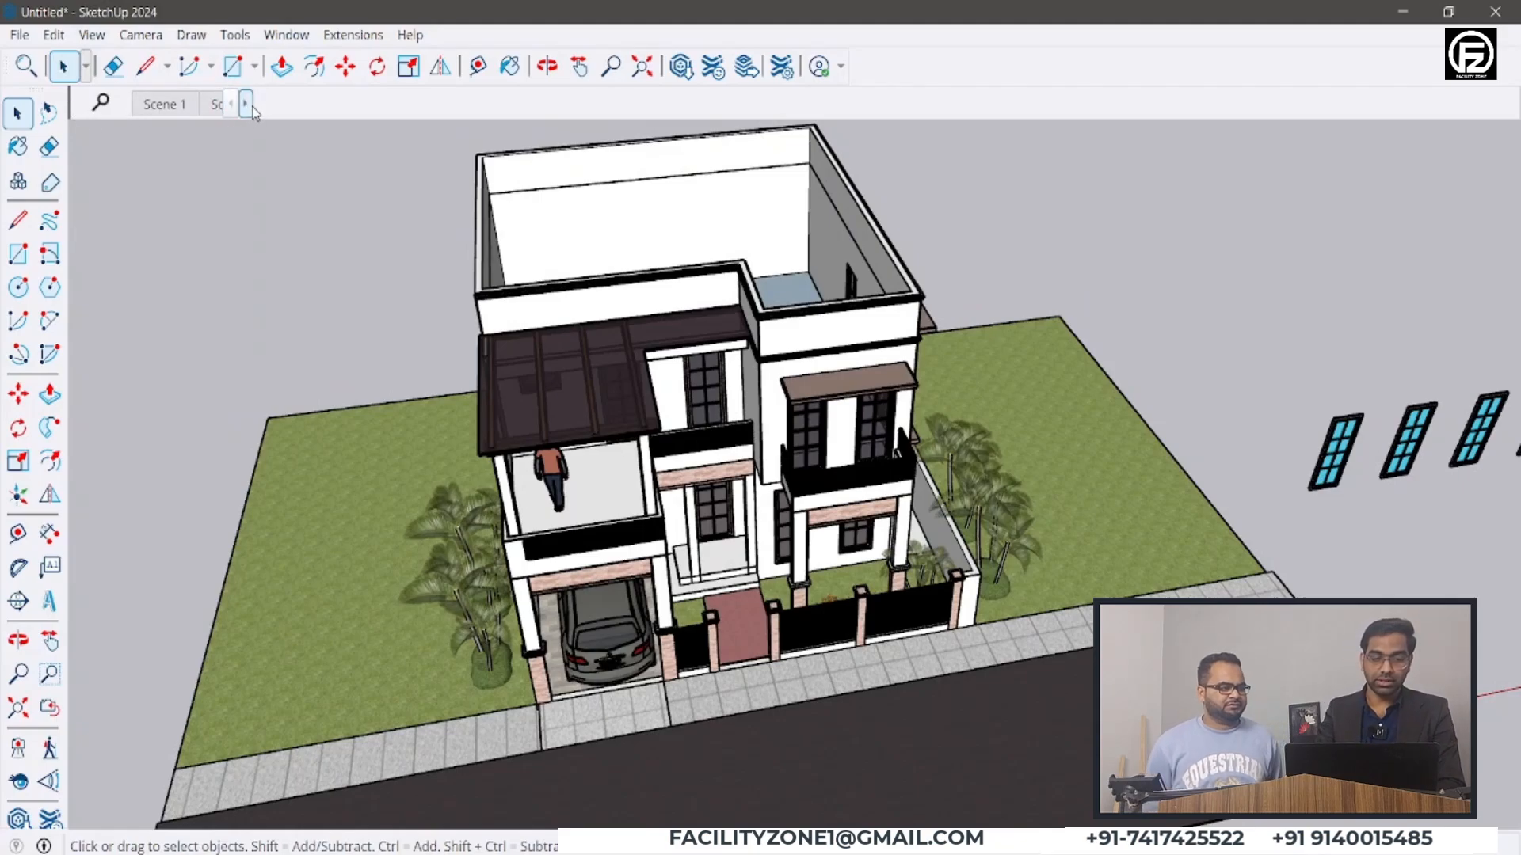
- Switch between Scene 1 and Scene 2 to compare their saved views
{"action": "left_click", "coordinate": [217, 104]}
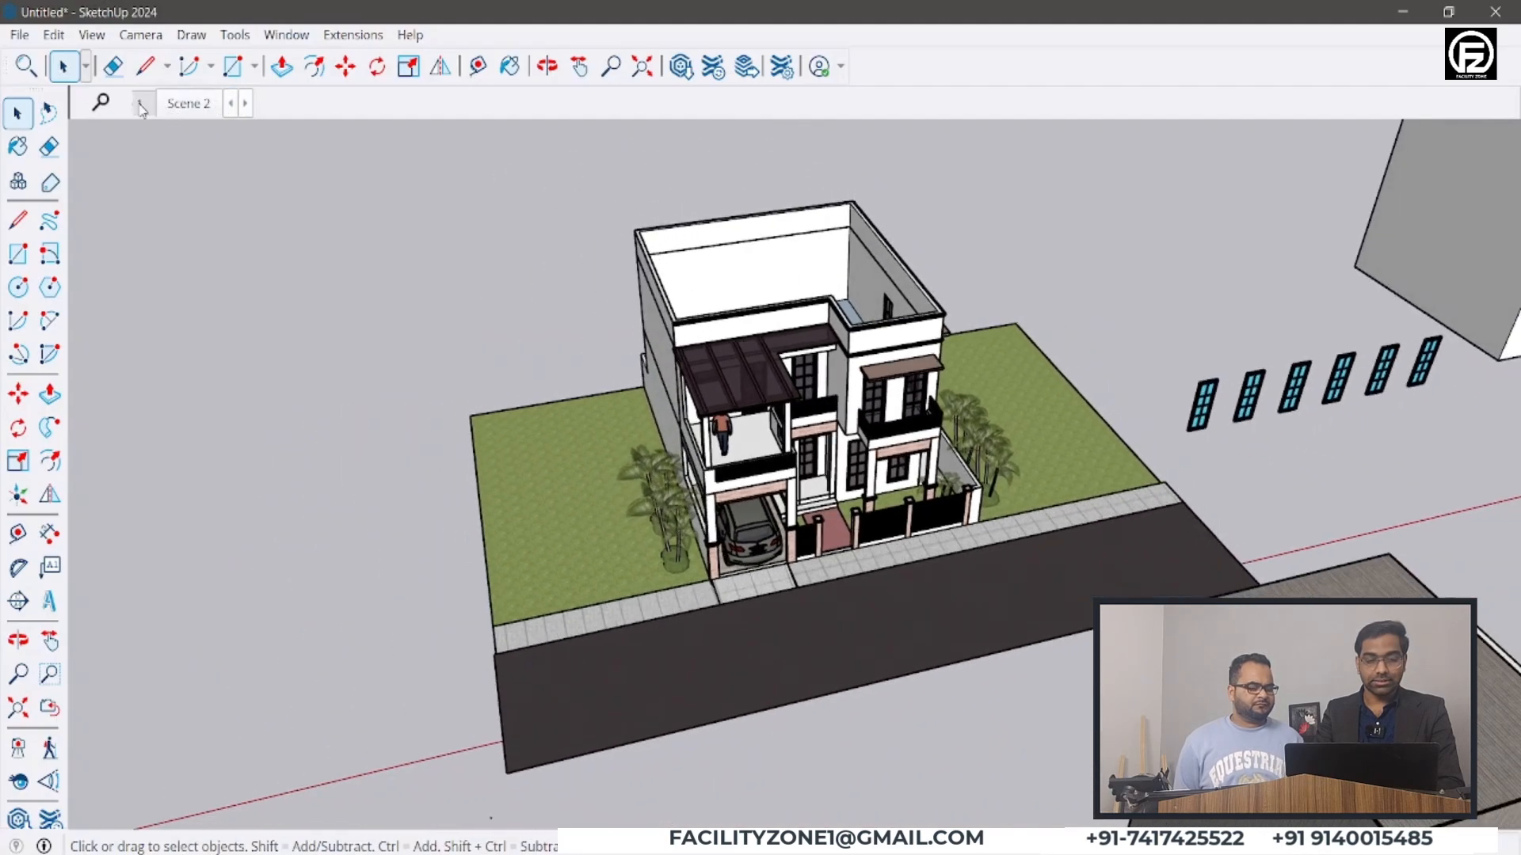
{"action": "scroll", "coordinate": [251, 112], "scroll_direction": "up", "scroll_amount": 1}
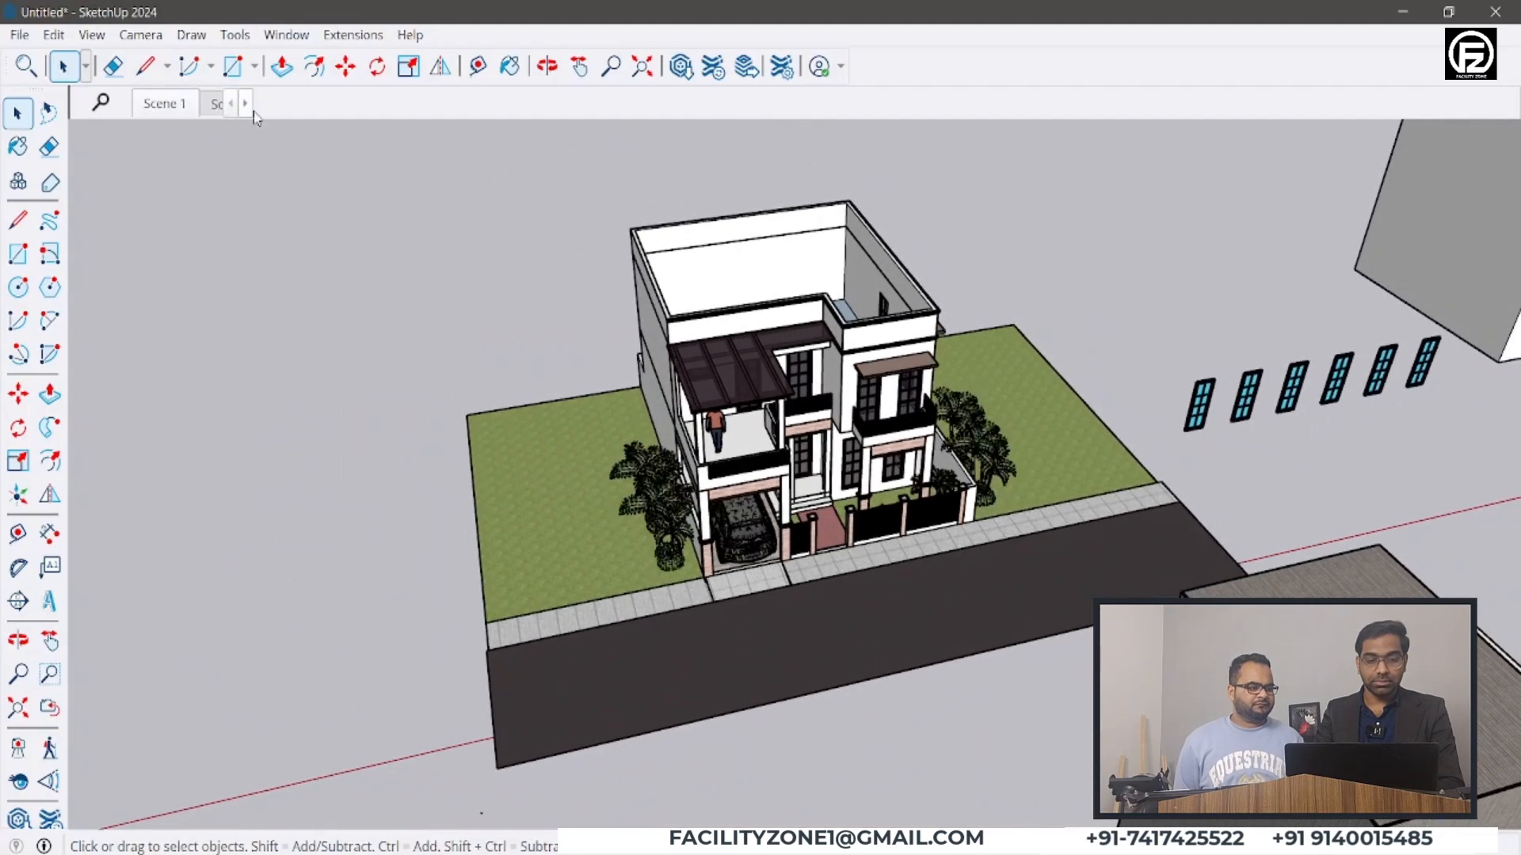
{"action": "left_click", "coordinate": [208, 111]}
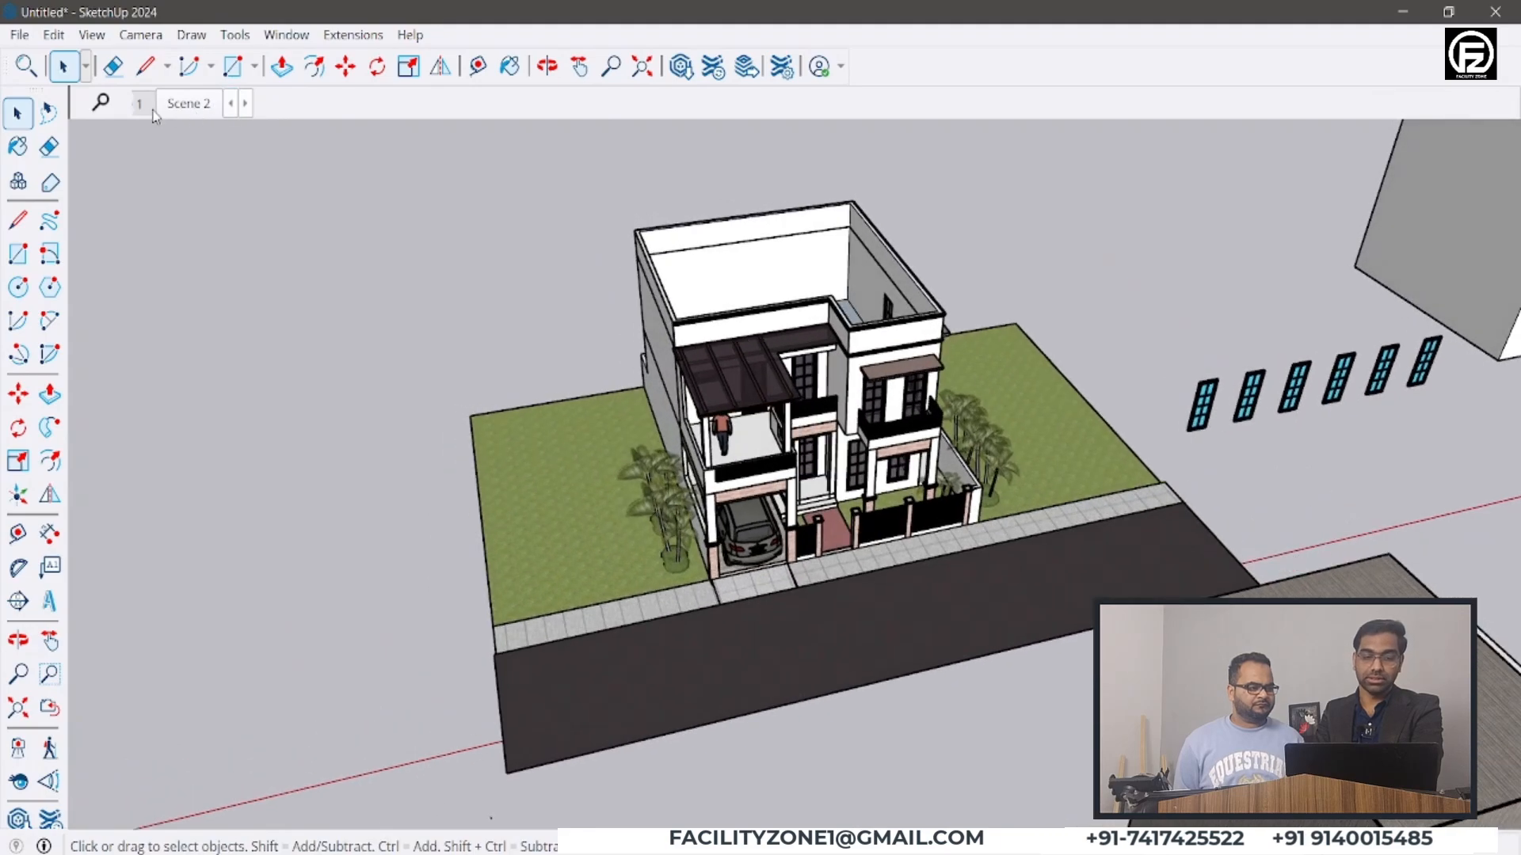
- Switch to the Scene 1 view and add another scene from it, then open Scene 4
{"action": "left_click", "coordinate": [150, 108]}
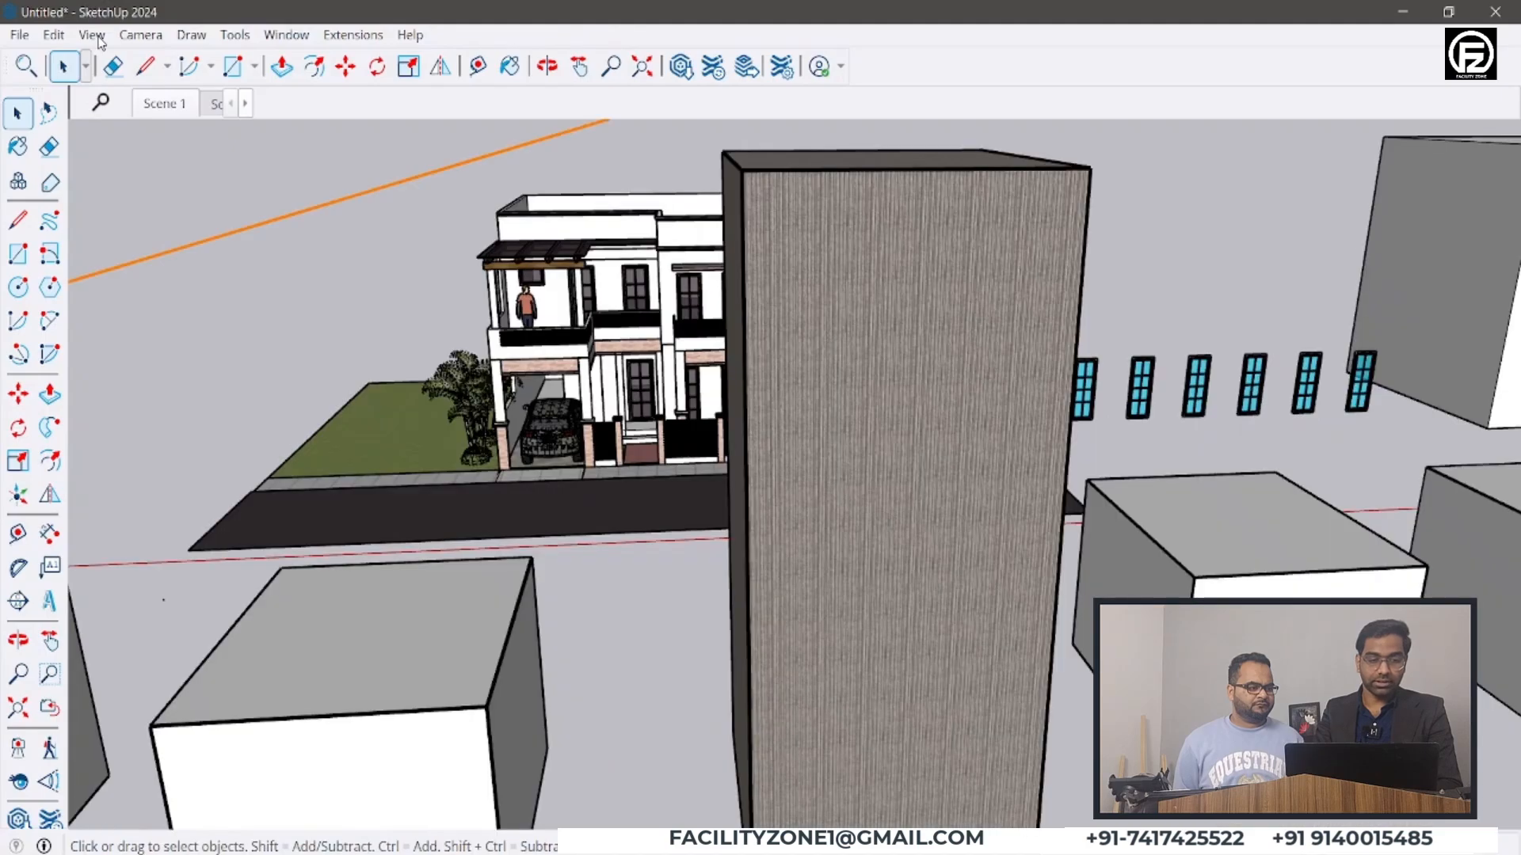
{"action": "left_click", "coordinate": [96, 38]}
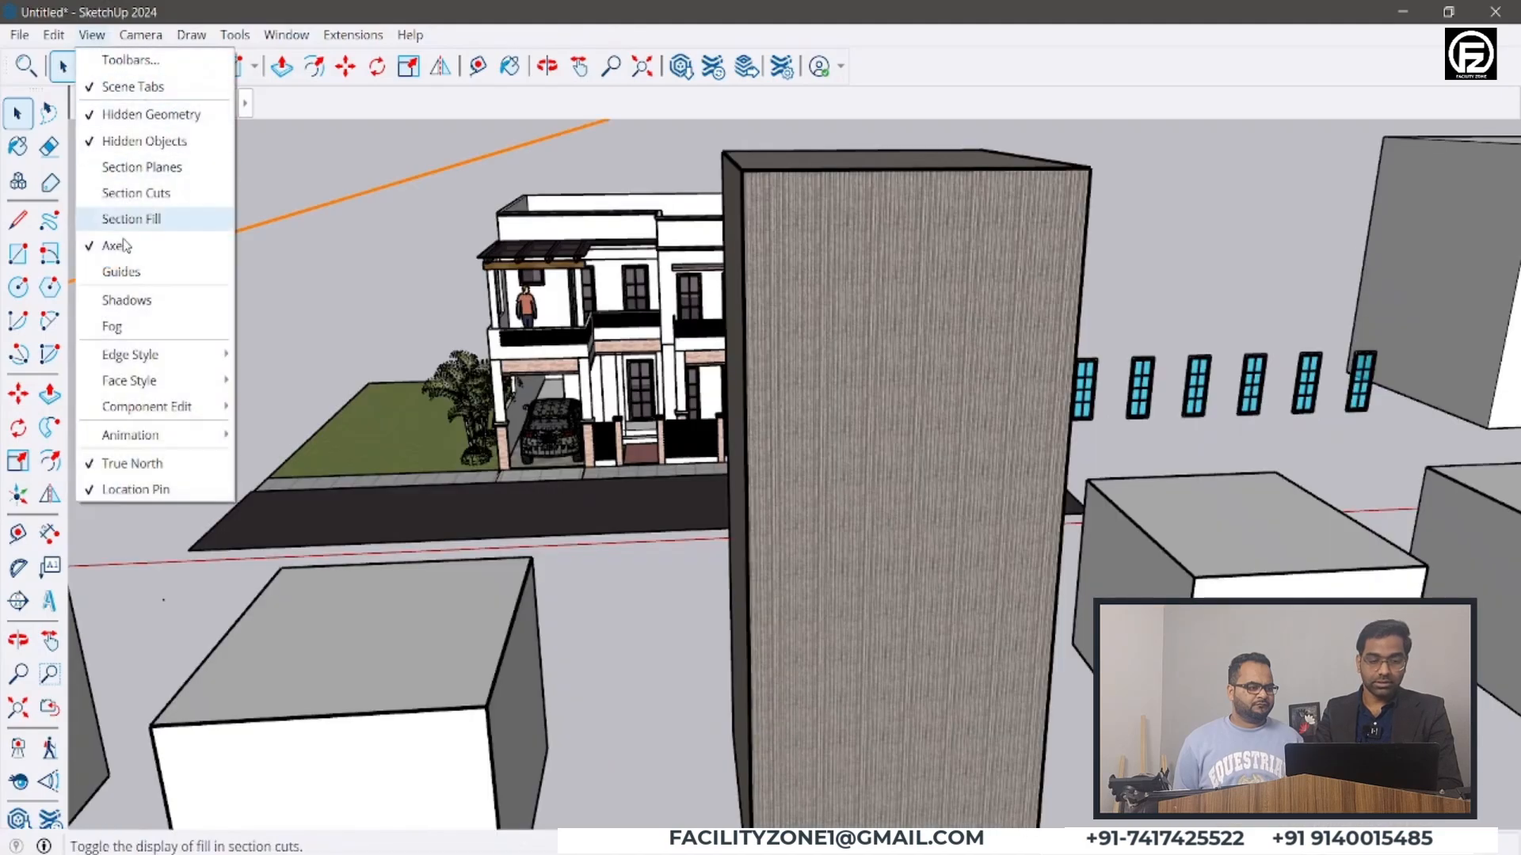
{"action": "mouse_move", "coordinate": [192, 442]}
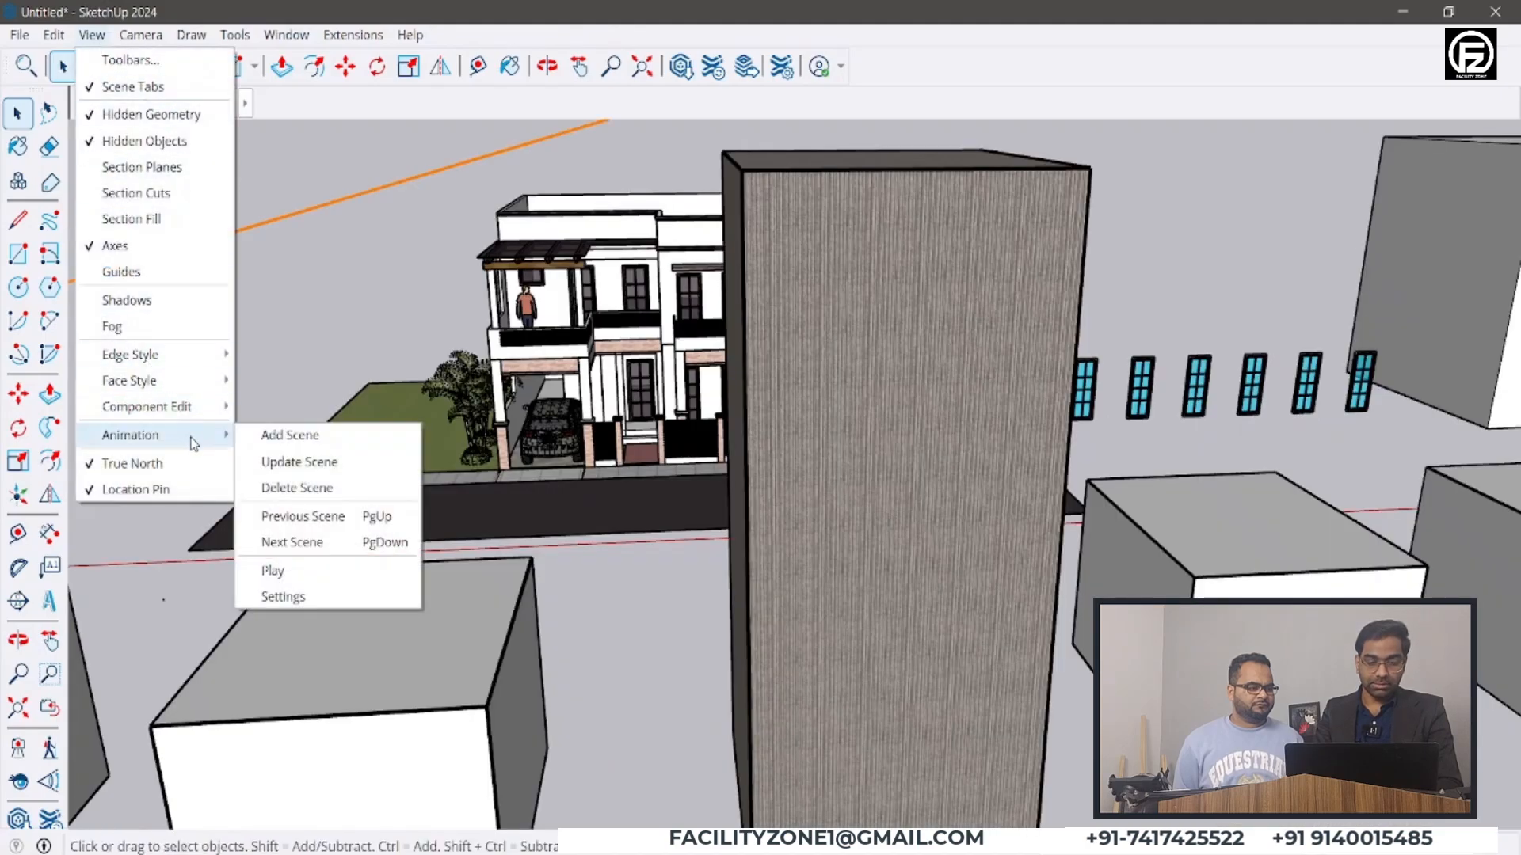
{"action": "left_click", "coordinate": [285, 441]}
{"action": "left_click", "coordinate": [440, 109]}
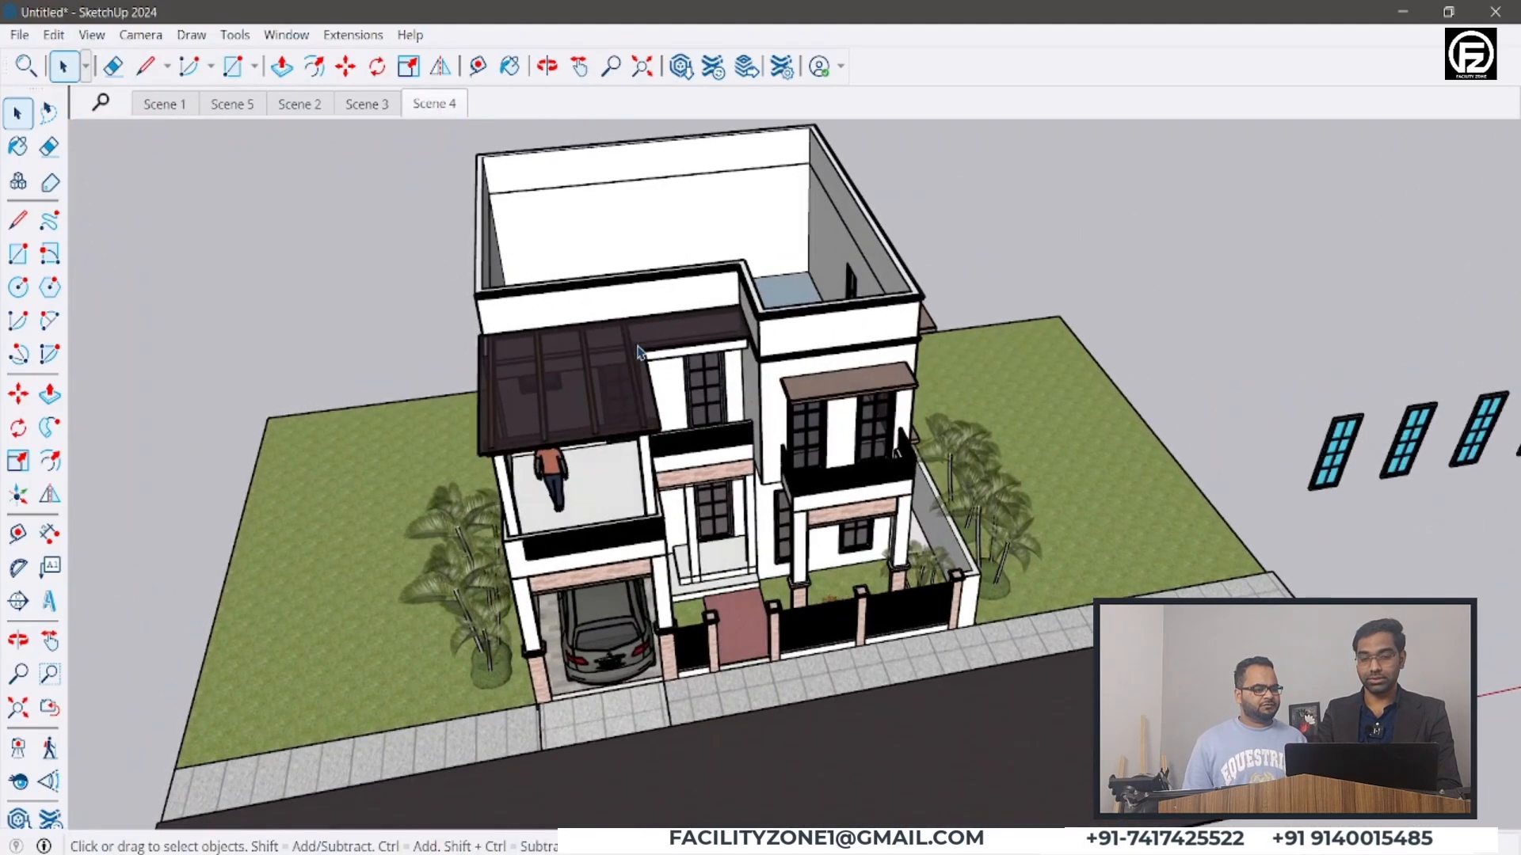
{"action": "mouse_move", "coordinate": [815, 412]}
{"action": "middle_mouse_down"}
{"action": "mouse_move", "coordinate": [746, 405]}
{"action": "mouse_move", "coordinate": [839, 397]}
{"action": "mouse_move", "coordinate": [790, 395]}
{"action": "middle_mouse_up"}
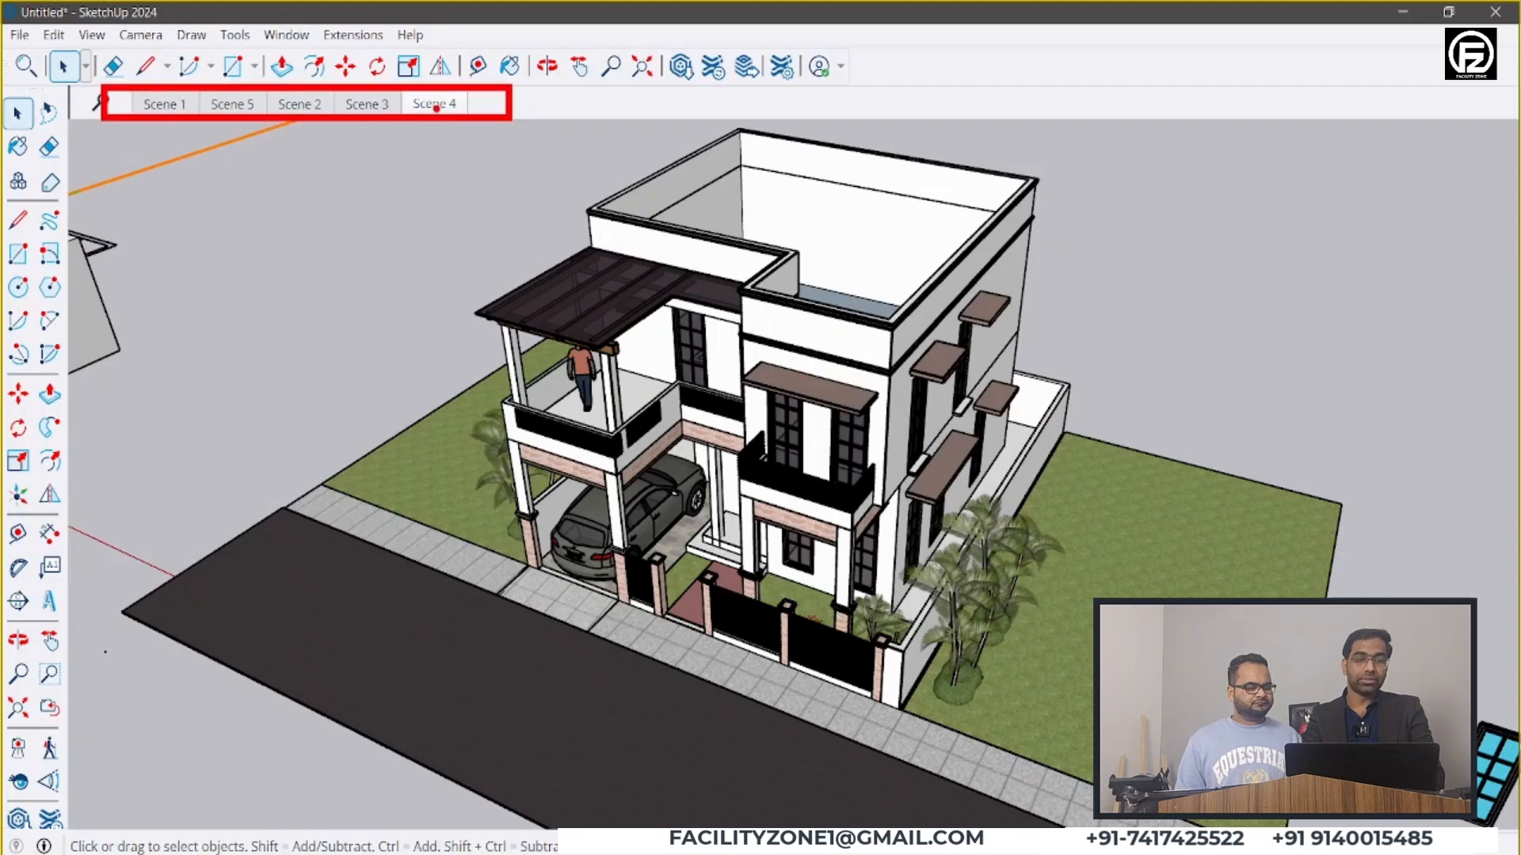
- Hide the scene tabs and show them again
{"action": "left_click", "coordinate": [92, 36]}
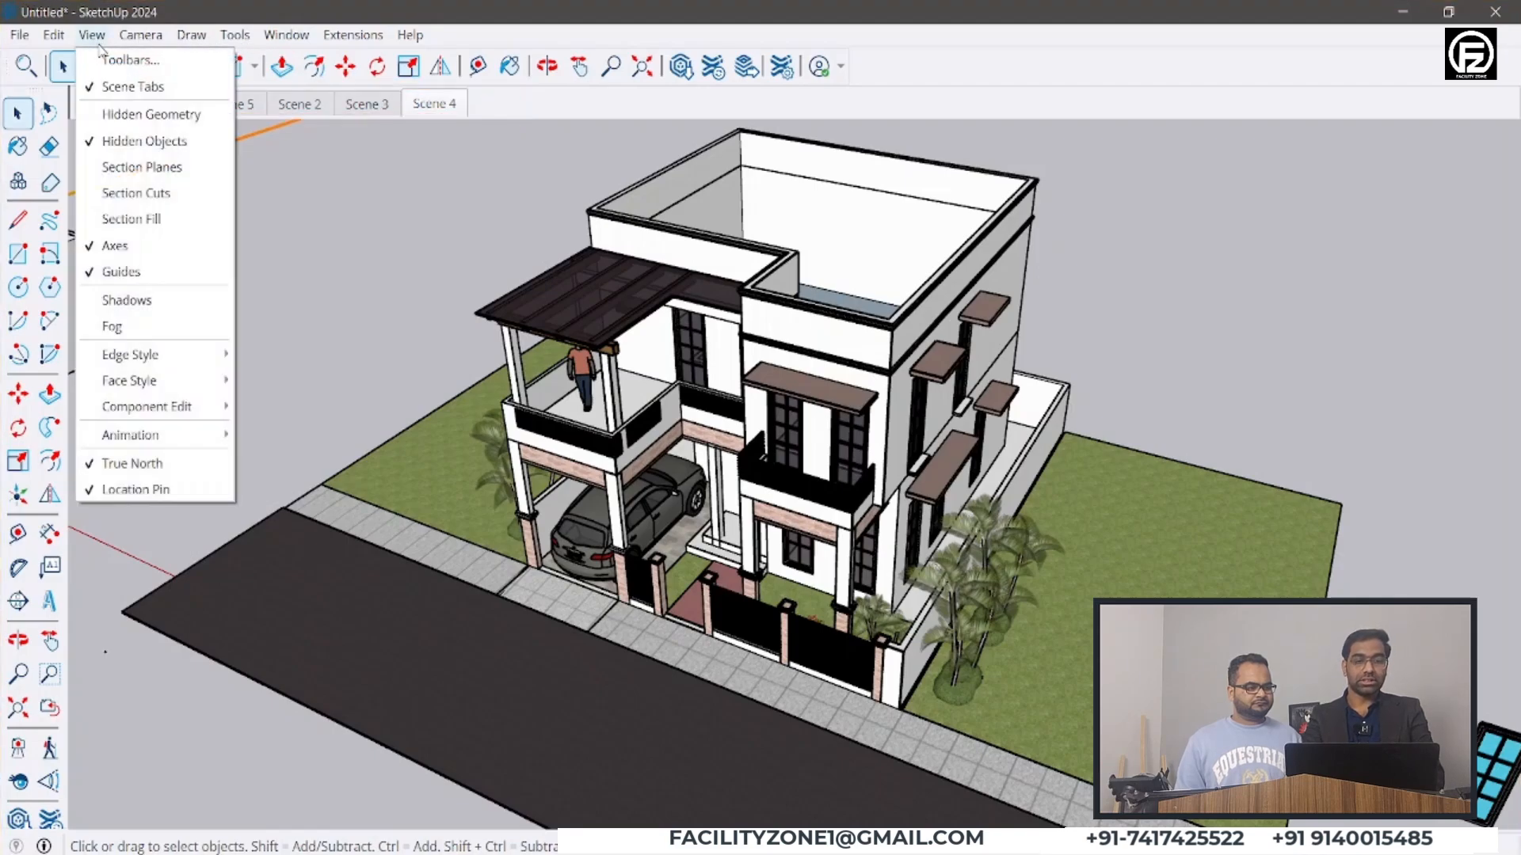
{"action": "left_click", "coordinate": [119, 87]}
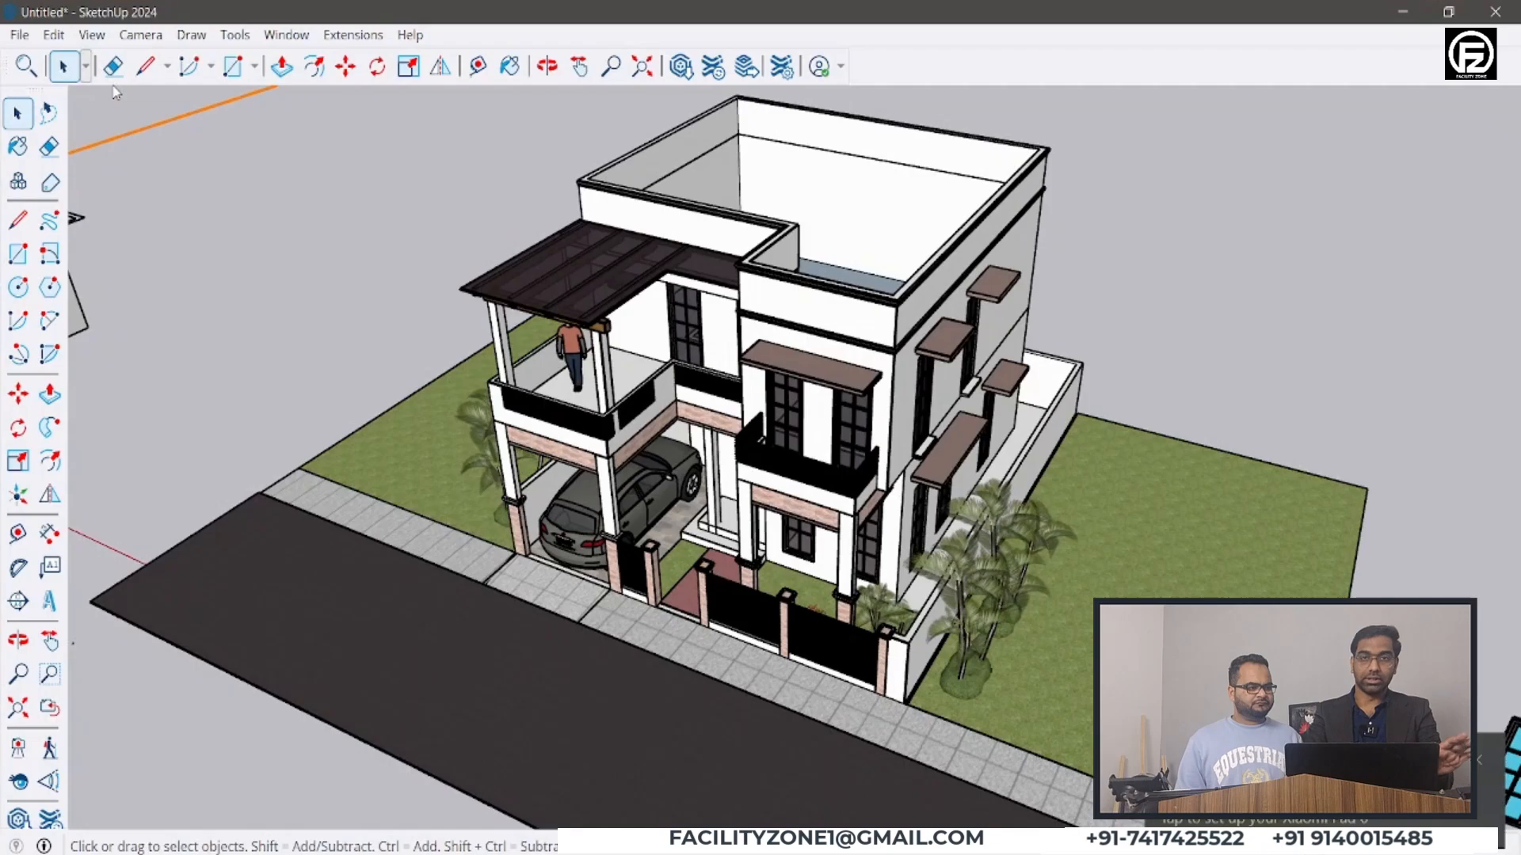
{"action": "left_click", "coordinate": [95, 37]}
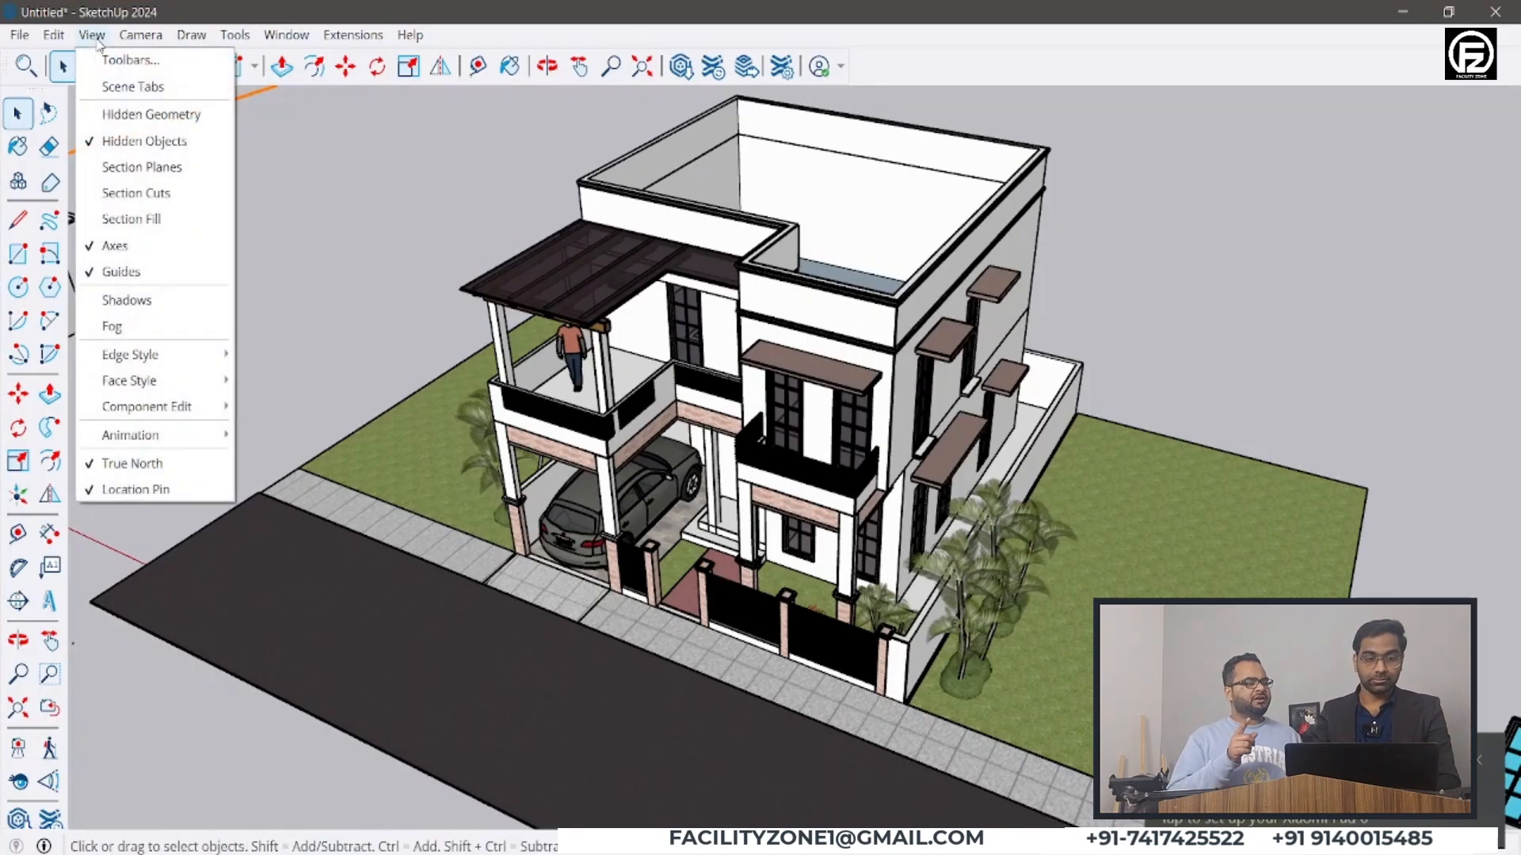
{"action": "left_click", "coordinate": [113, 85]}
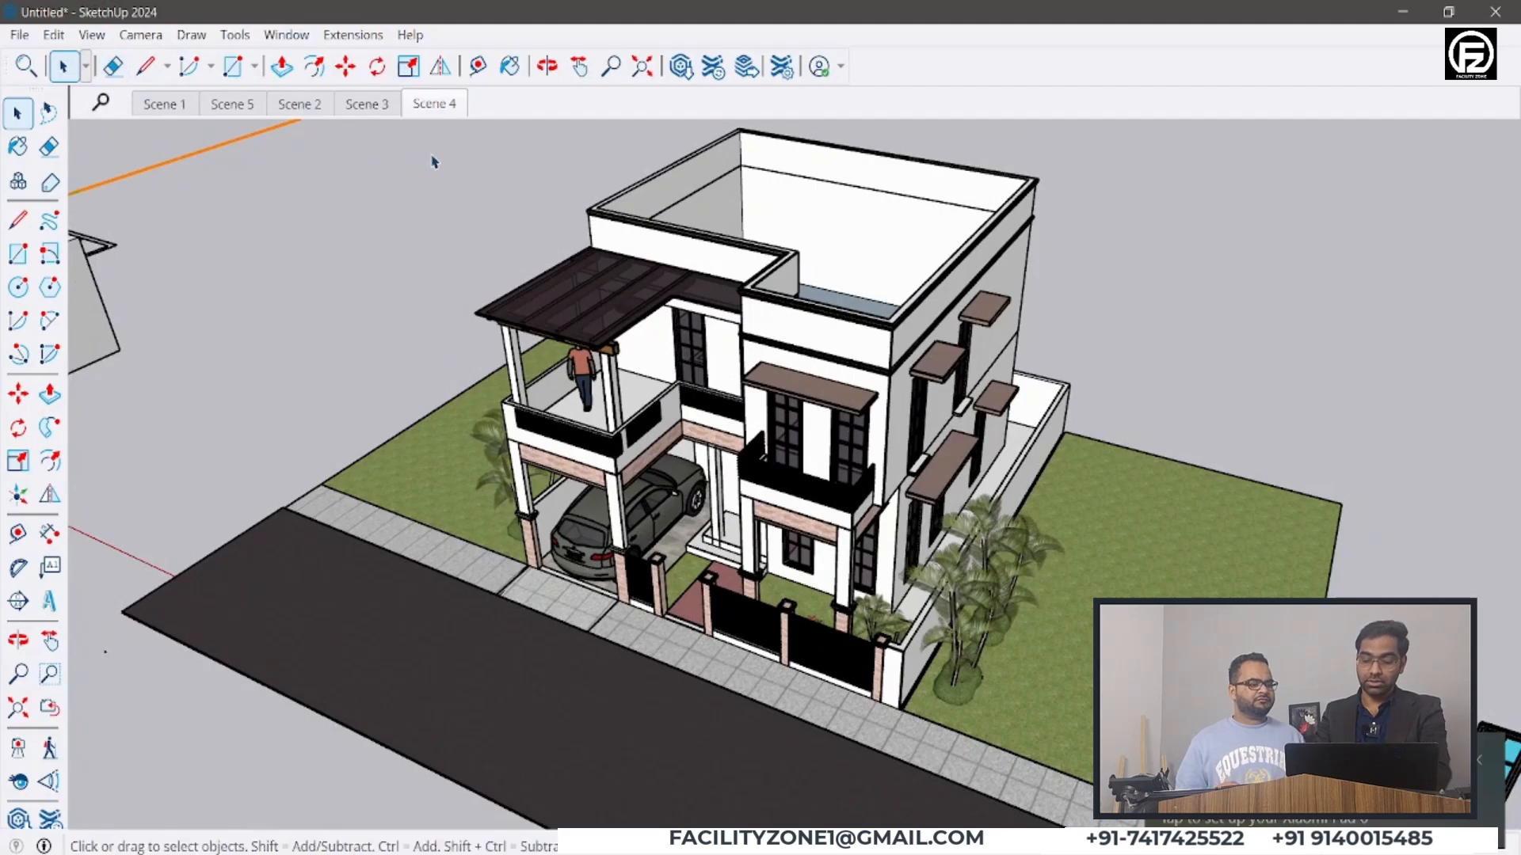
- Delete Scene 4 and Scene 3
{"action": "right_click", "coordinate": [438, 111]}
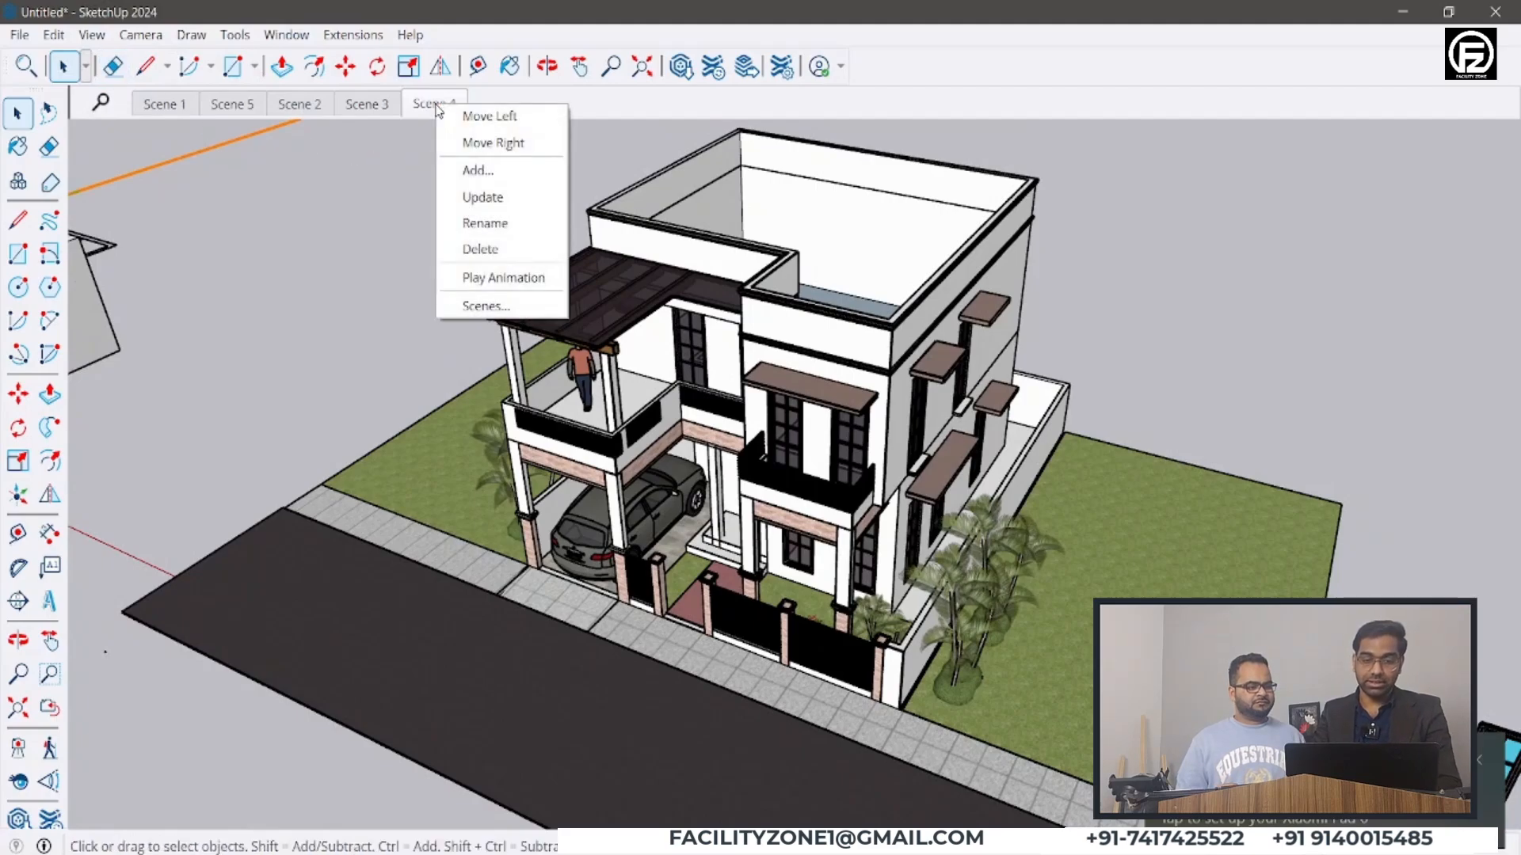
{"action": "left_click", "coordinate": [475, 250]}
{"action": "left_click", "coordinate": [741, 457]}
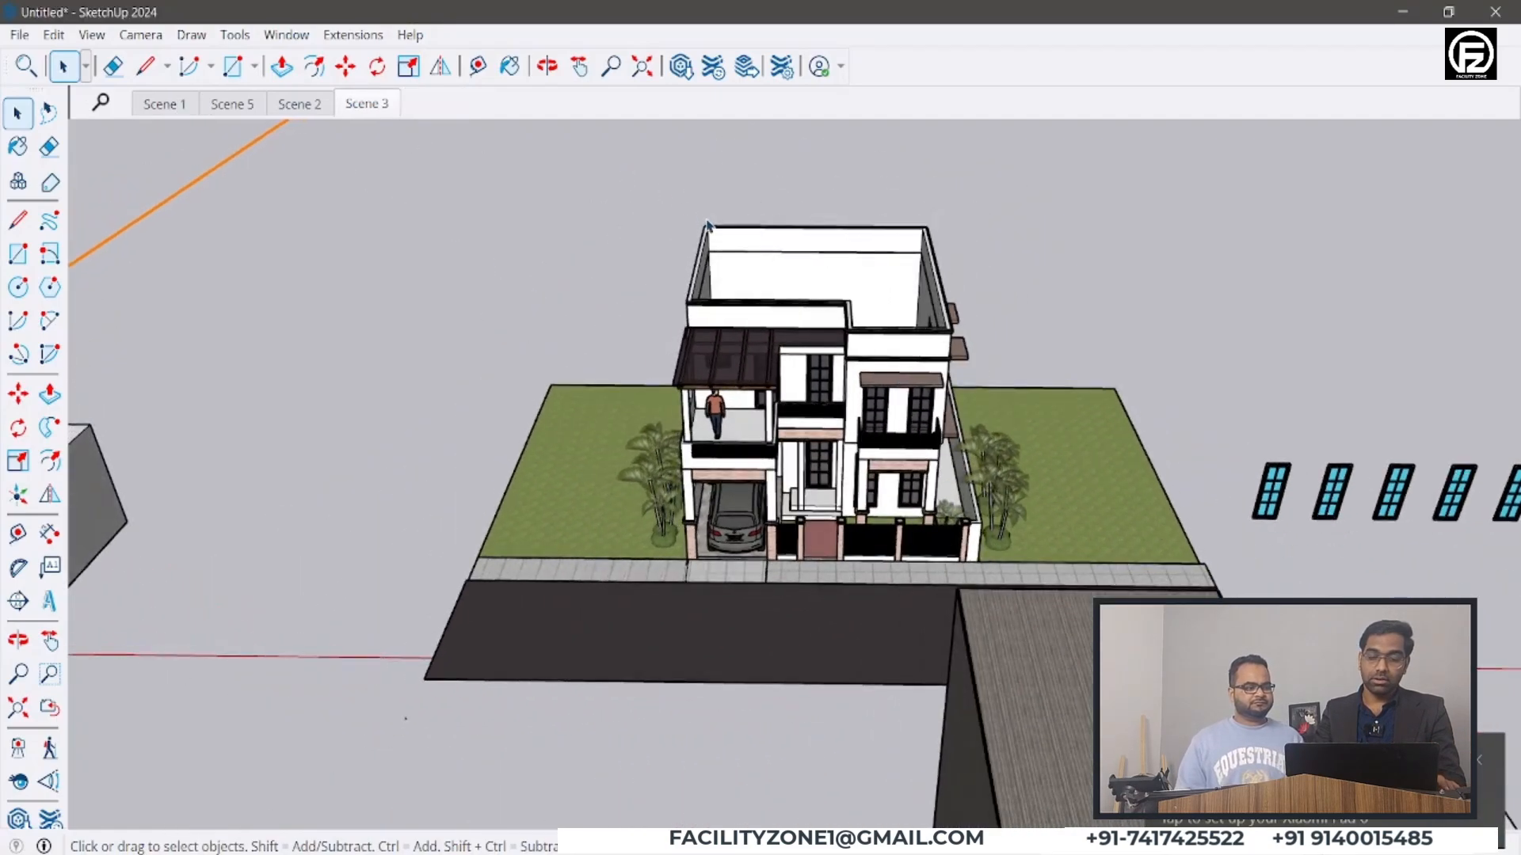
{"action": "right_click", "coordinate": [367, 112]}
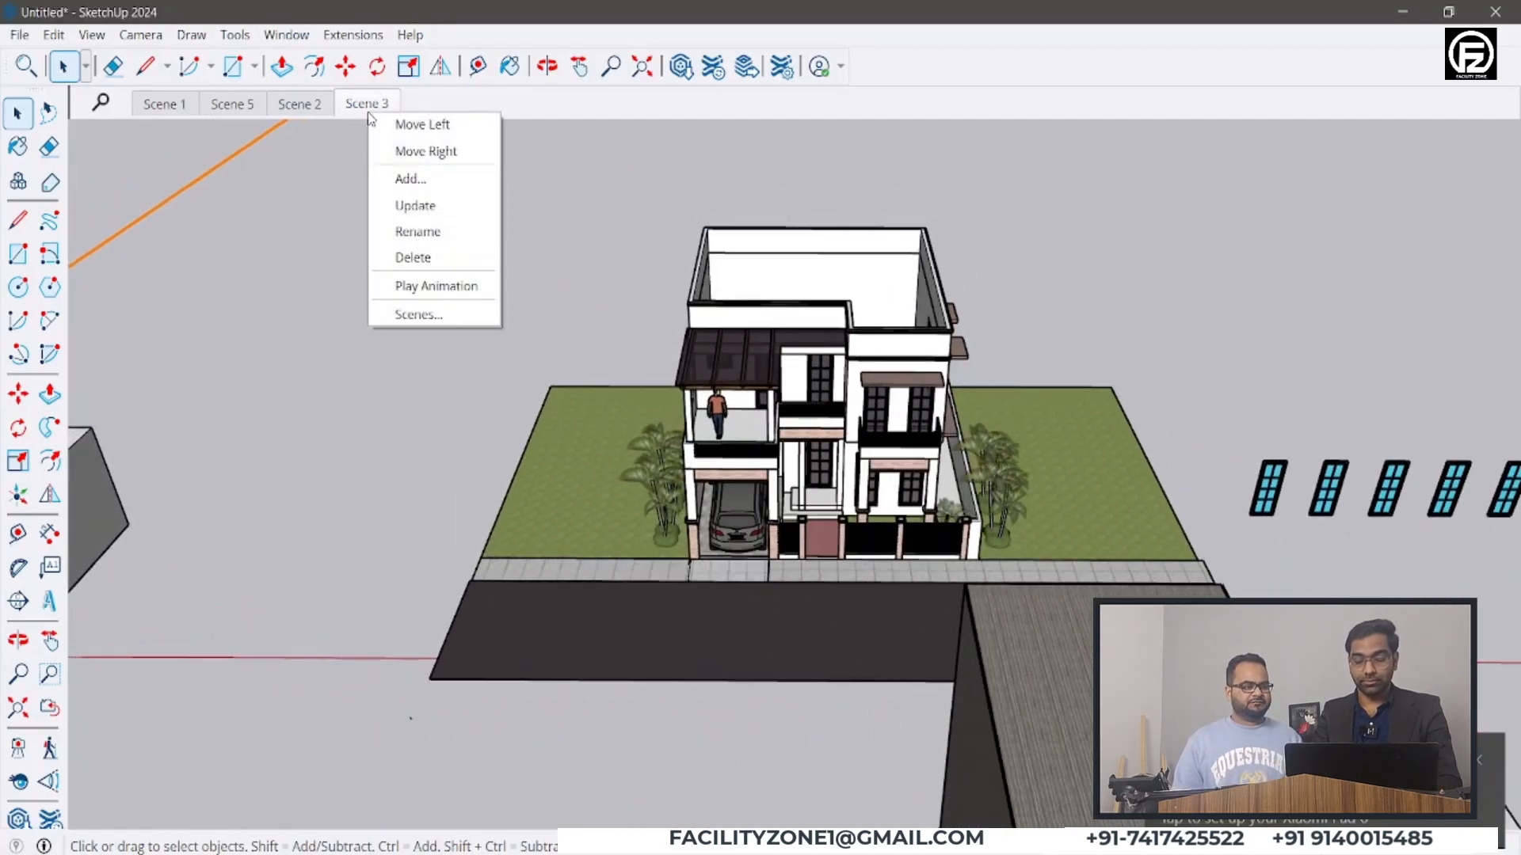
{"action": "left_click", "coordinate": [412, 260]}
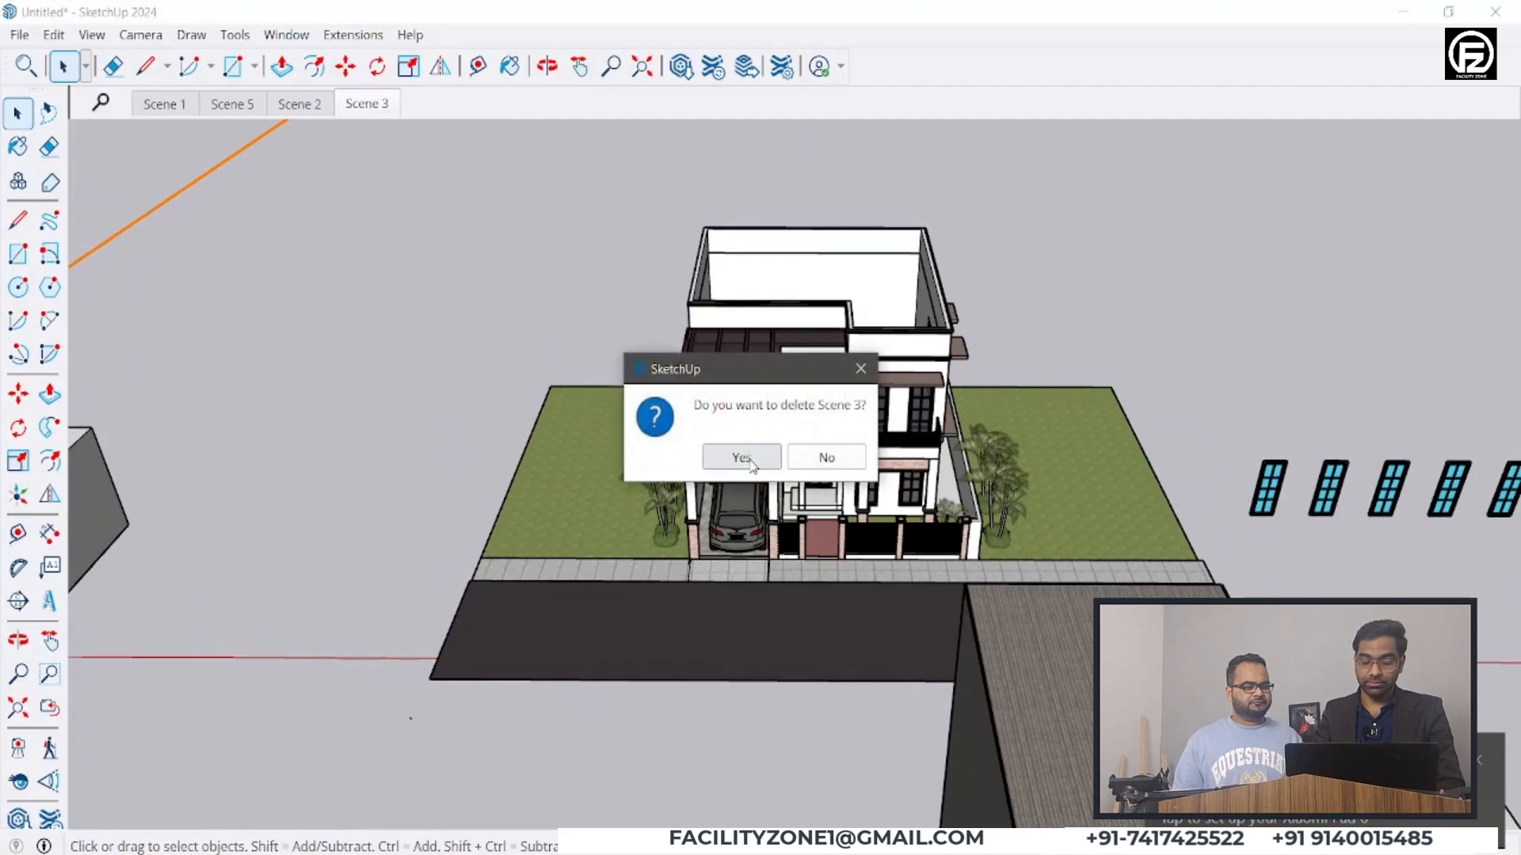
{"action": "left_click", "coordinate": [750, 463]}
- Delete Scene 2 and Scene 5, keeping only Scene 1
{"action": "right_click", "coordinate": [313, 104]}
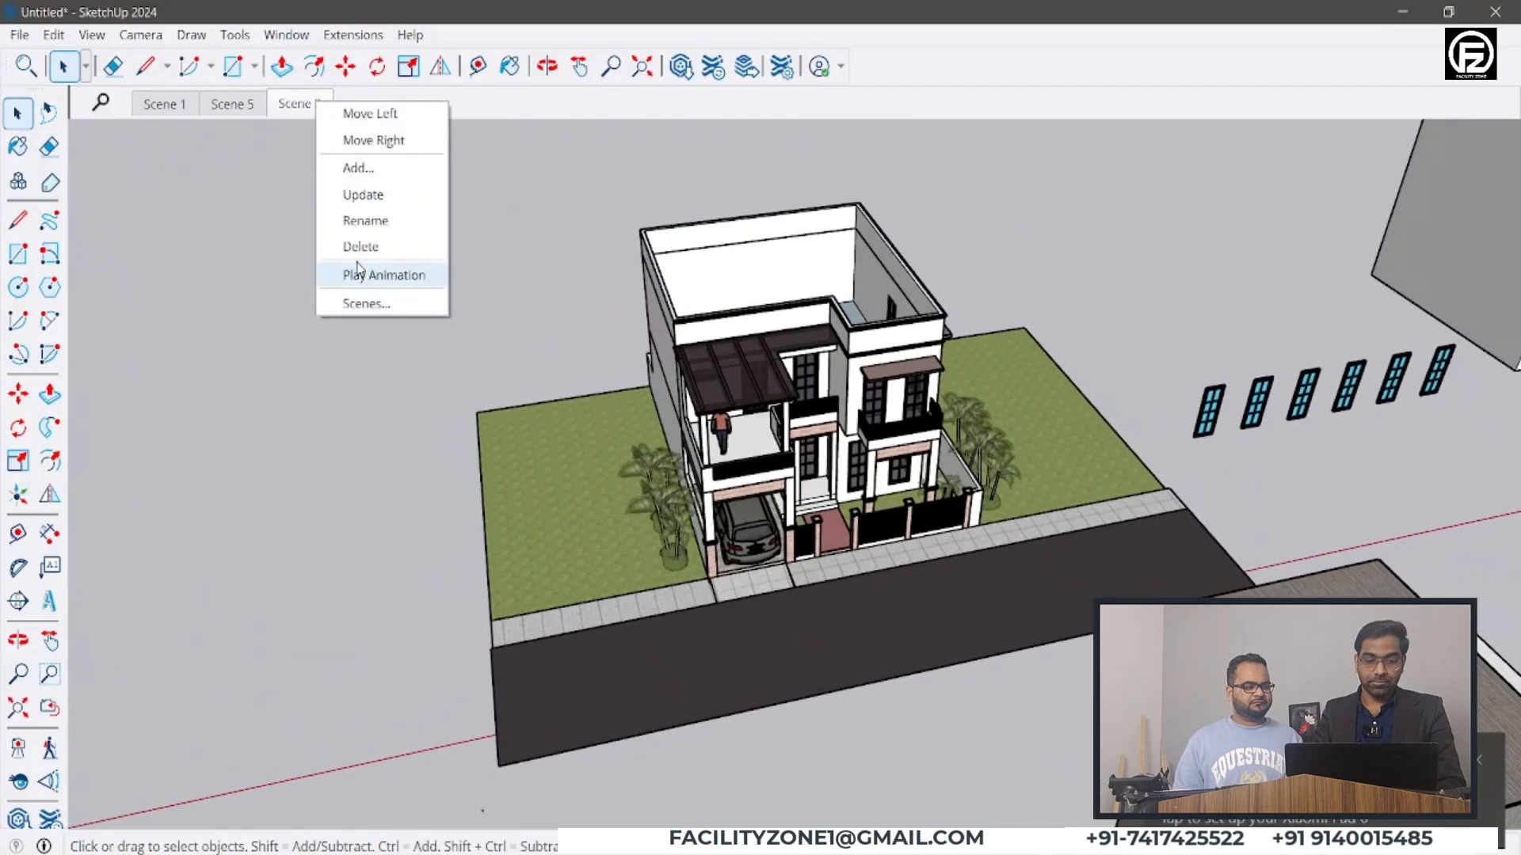
{"action": "left_click", "coordinate": [385, 248]}
{"action": "left_click", "coordinate": [732, 459]}
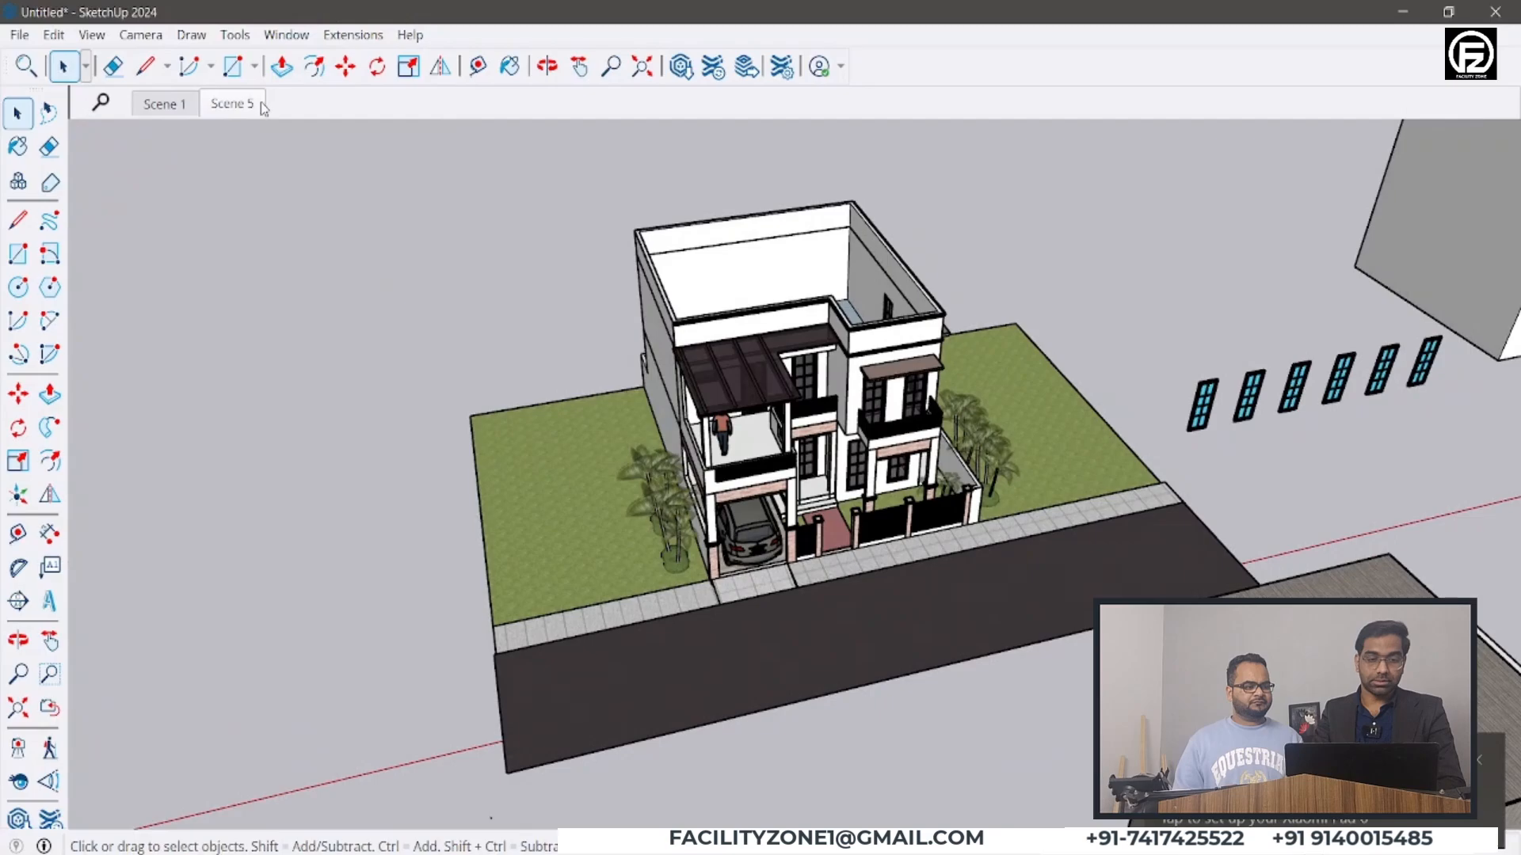
{"action": "left_click", "coordinate": [231, 103]}
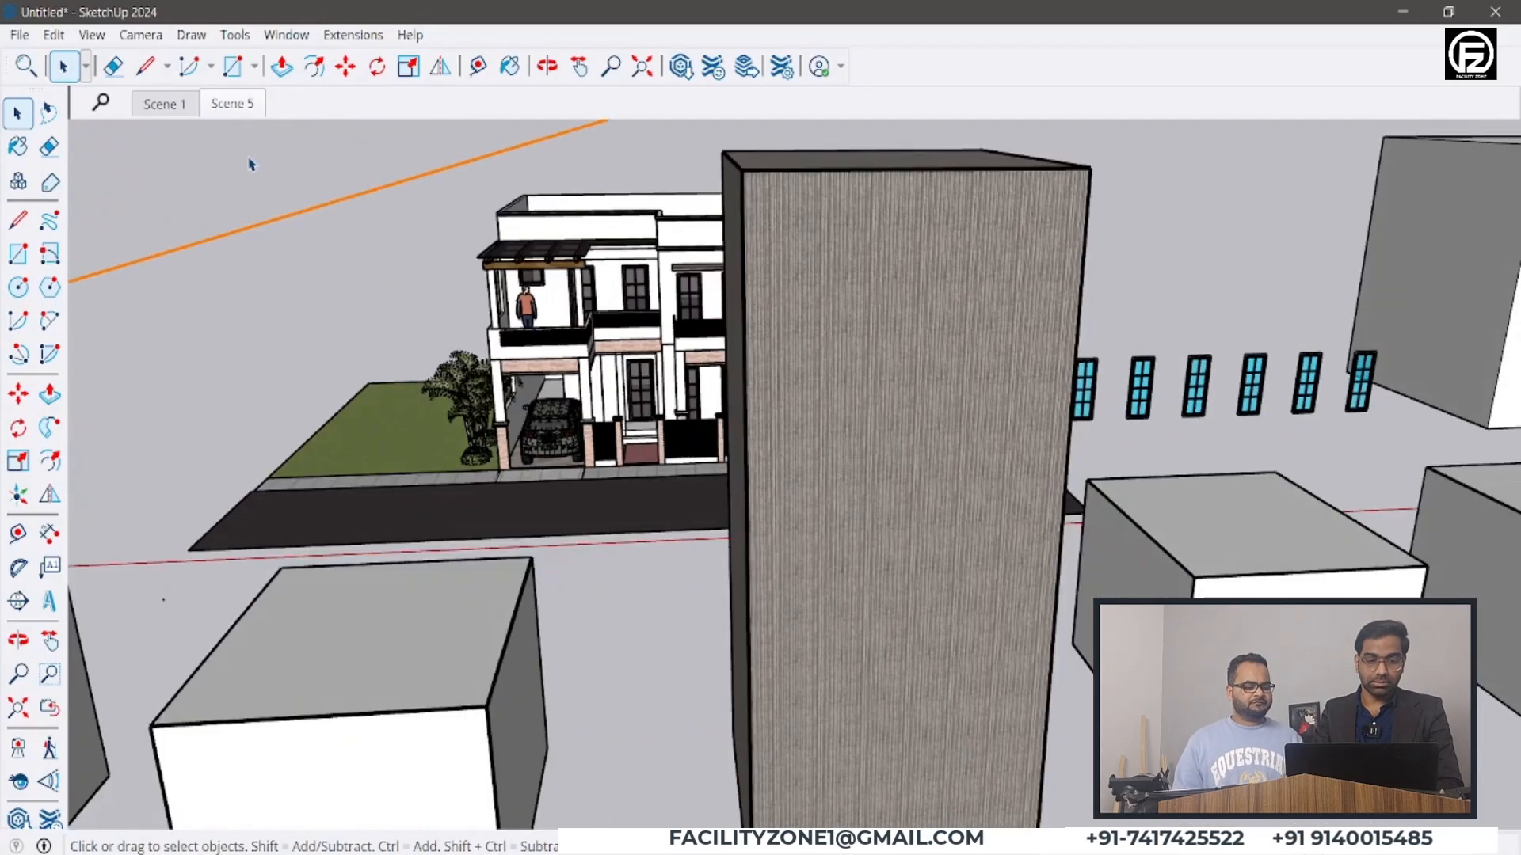
{"action": "right_click", "coordinate": [231, 104]}
{"action": "left_click", "coordinate": [261, 251]}
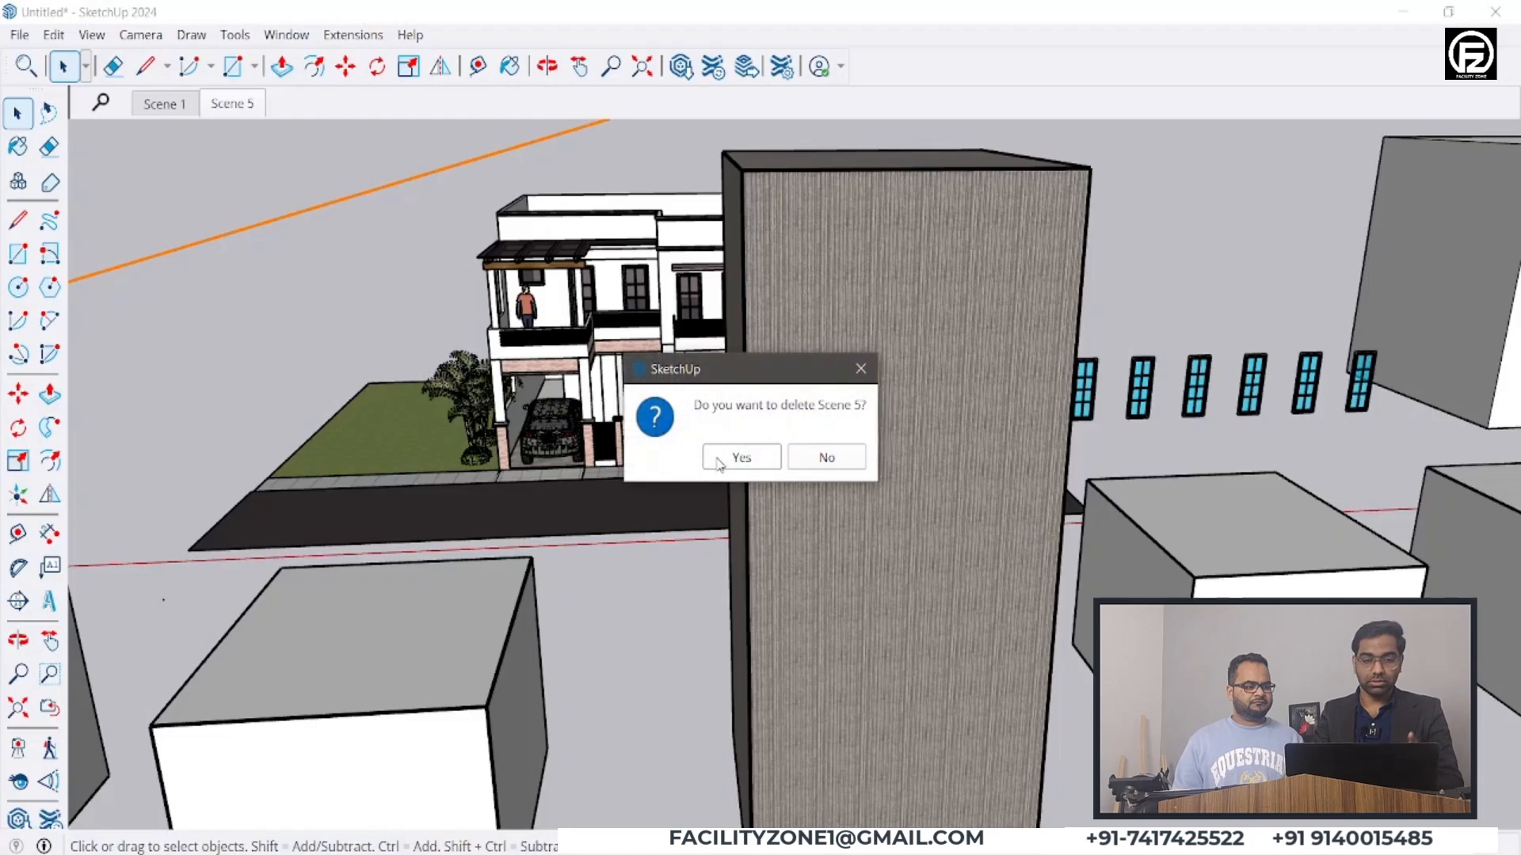
{"action": "left_click", "coordinate": [741, 458]}
- With Hidden Geometry shown, examine the dashed hidden edges on the car and the shrub base beside the garage
{"action": "left_click", "coordinate": [92, 35]}
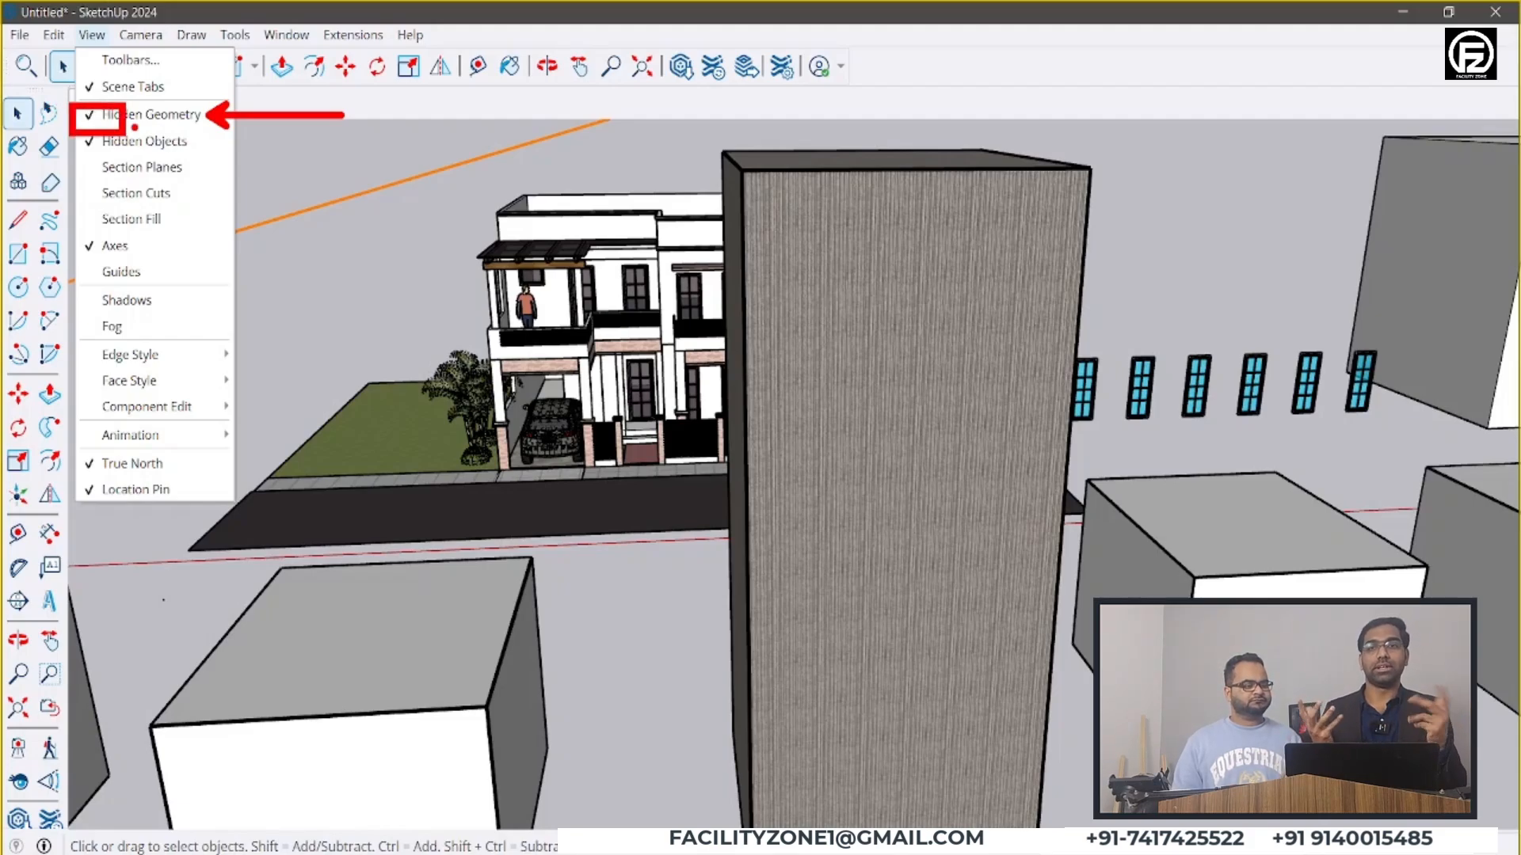
{"action": "left_click", "coordinate": [135, 114]}
{"action": "scroll", "coordinate": [479, 440], "scroll_direction": "up", "scroll_amount": 5}
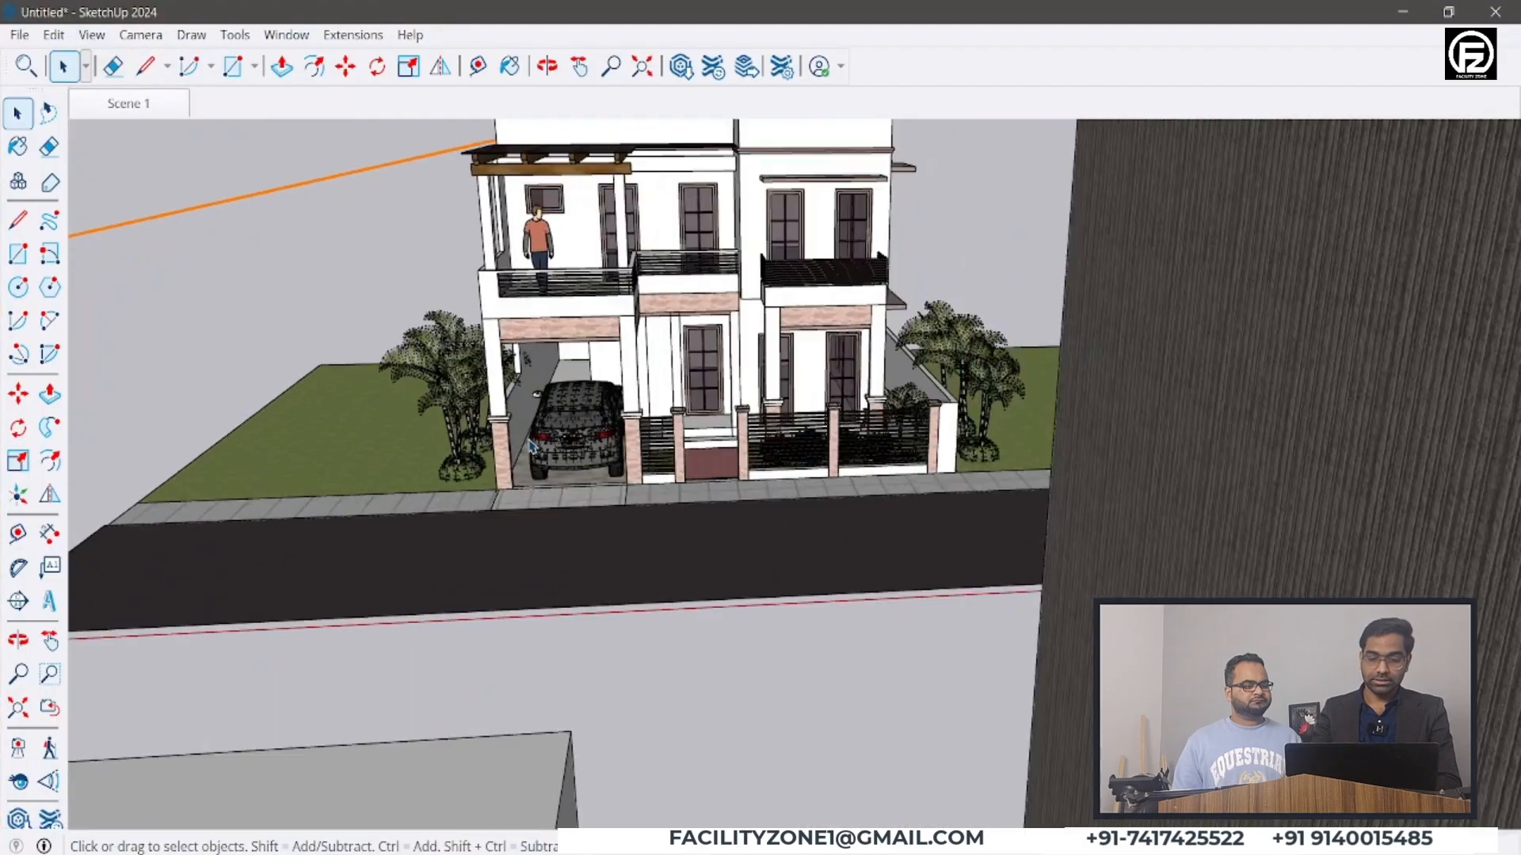
{"action": "scroll", "coordinate": [594, 436], "scroll_direction": "up", "scroll_amount": 4}
{"action": "middle_click_drag", "start_coordinate": [596, 437], "coordinate": [683, 519]}
{"action": "scroll", "coordinate": [629, 457], "scroll_direction": "up", "scroll_amount": 4}
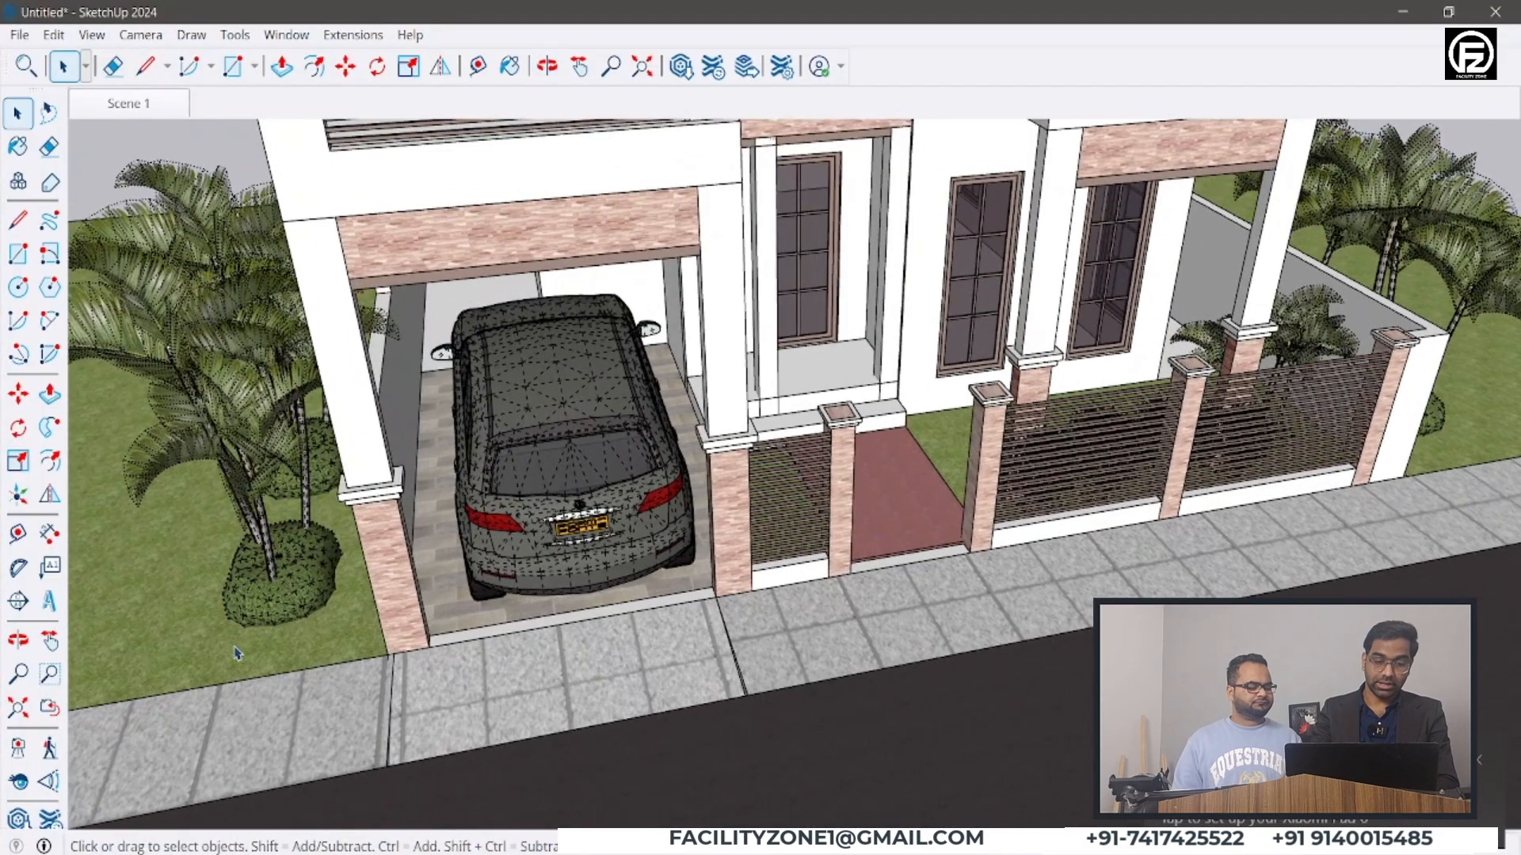
{"action": "scroll", "coordinate": [236, 654], "scroll_direction": "up", "scroll_amount": 10}
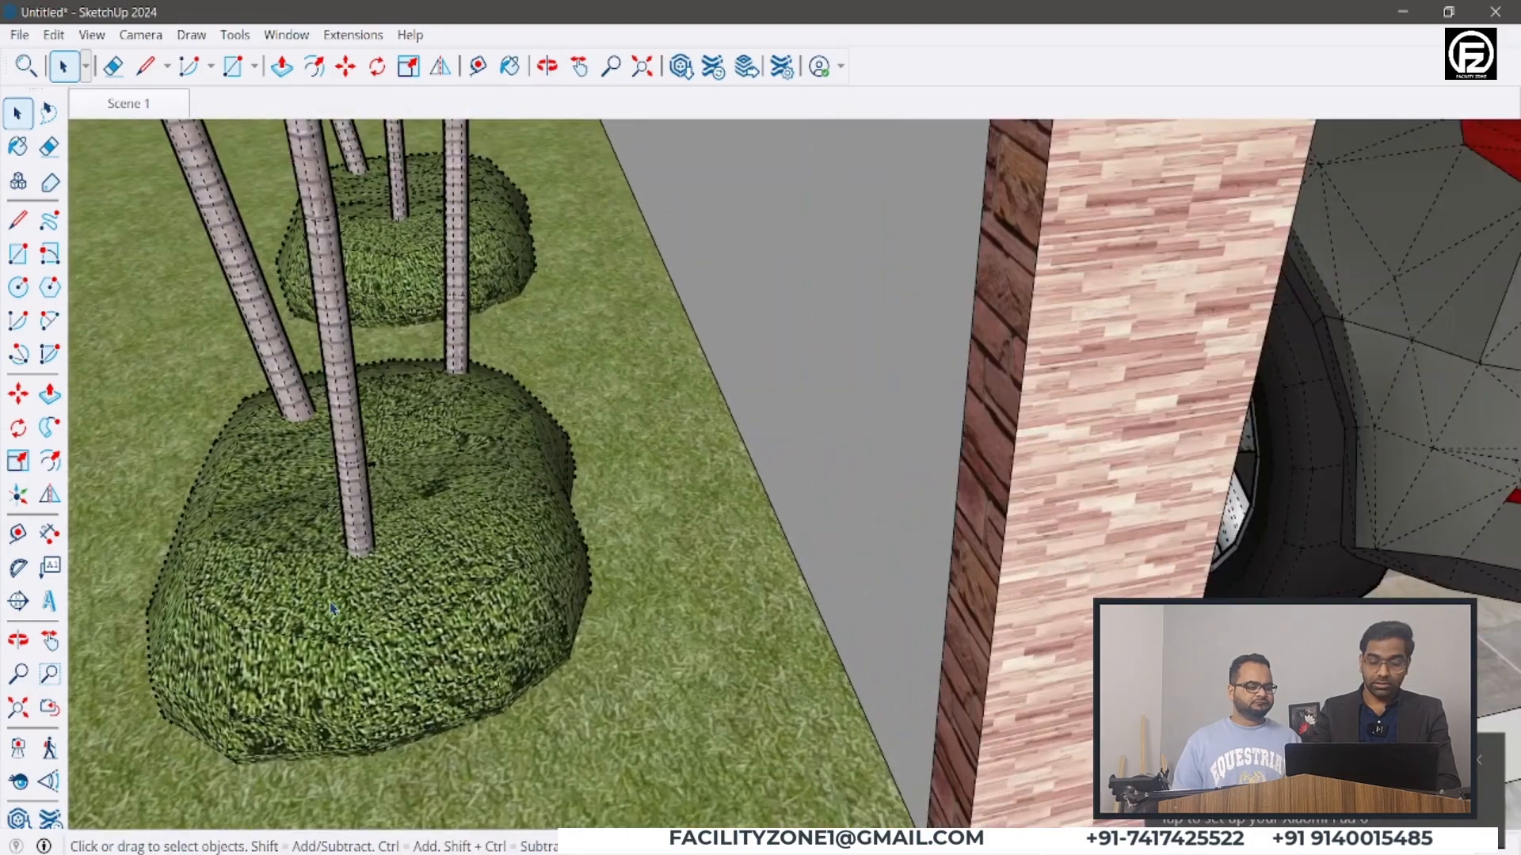
{"action": "middle_click_drag", "start_coordinate": [332, 608], "coordinate": [394, 469]}
{"action": "scroll", "coordinate": [363, 567], "scroll_direction": "up", "scroll_amount": 8}
{"action": "scroll", "coordinate": [342, 417], "scroll_direction": "down", "scroll_amount": 10}
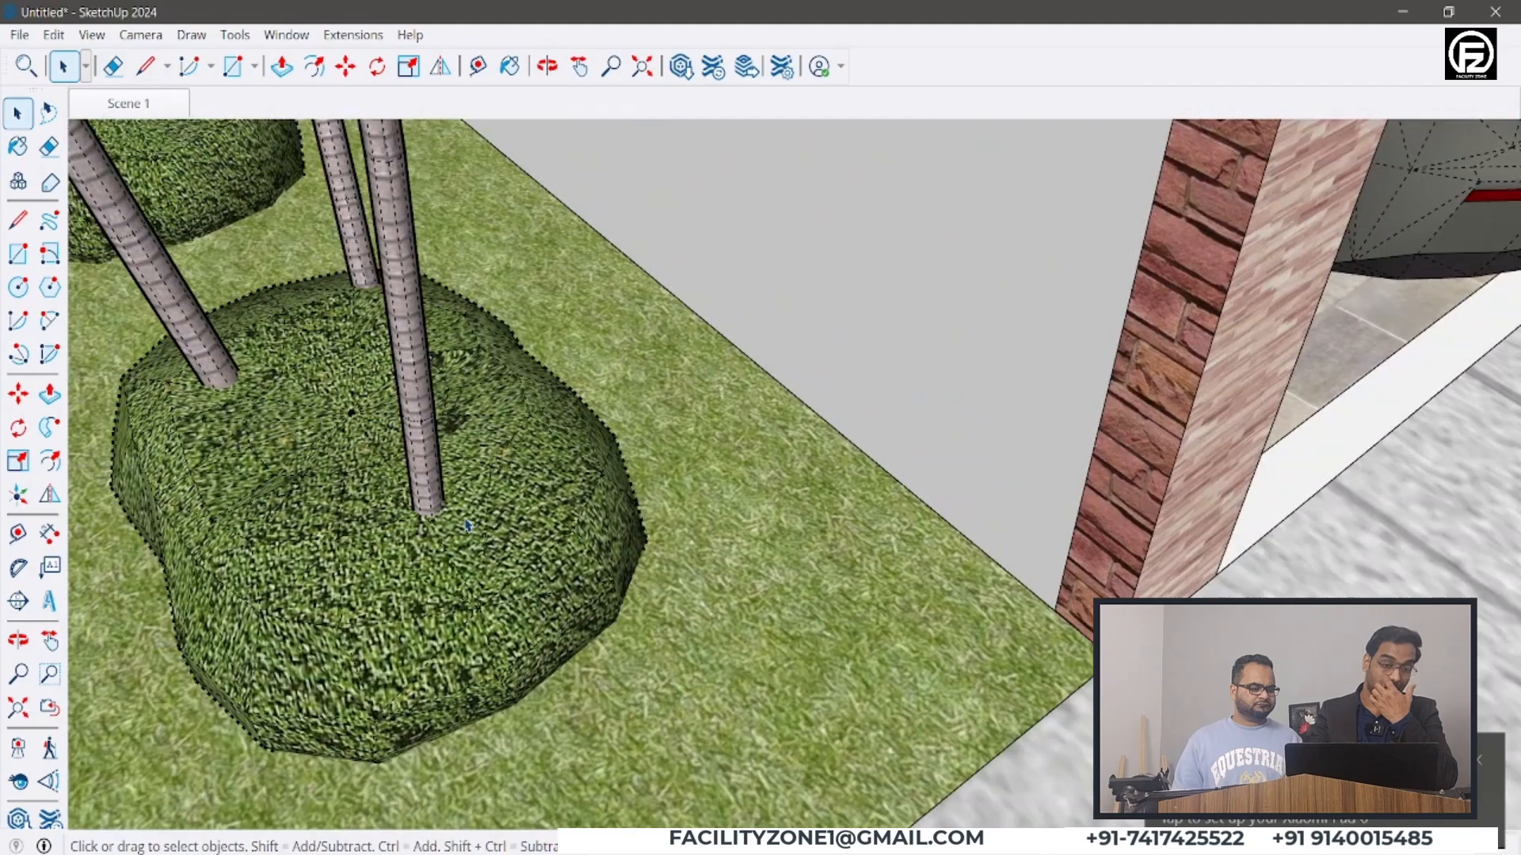
- Inspect the hidden triangulated edges on the car's roof and rear window up close
{"action": "scroll", "coordinate": [467, 525], "scroll_direction": "down", "scroll_amount": 5}
{"action": "middle_click_drag", "start_coordinate": [466, 526], "coordinate": [238, 542]}
{"action": "scroll", "coordinate": [240, 540], "scroll_direction": "down", "scroll_amount": 4}
{"action": "scroll", "coordinate": [634, 182], "scroll_direction": "up", "scroll_amount": 8}
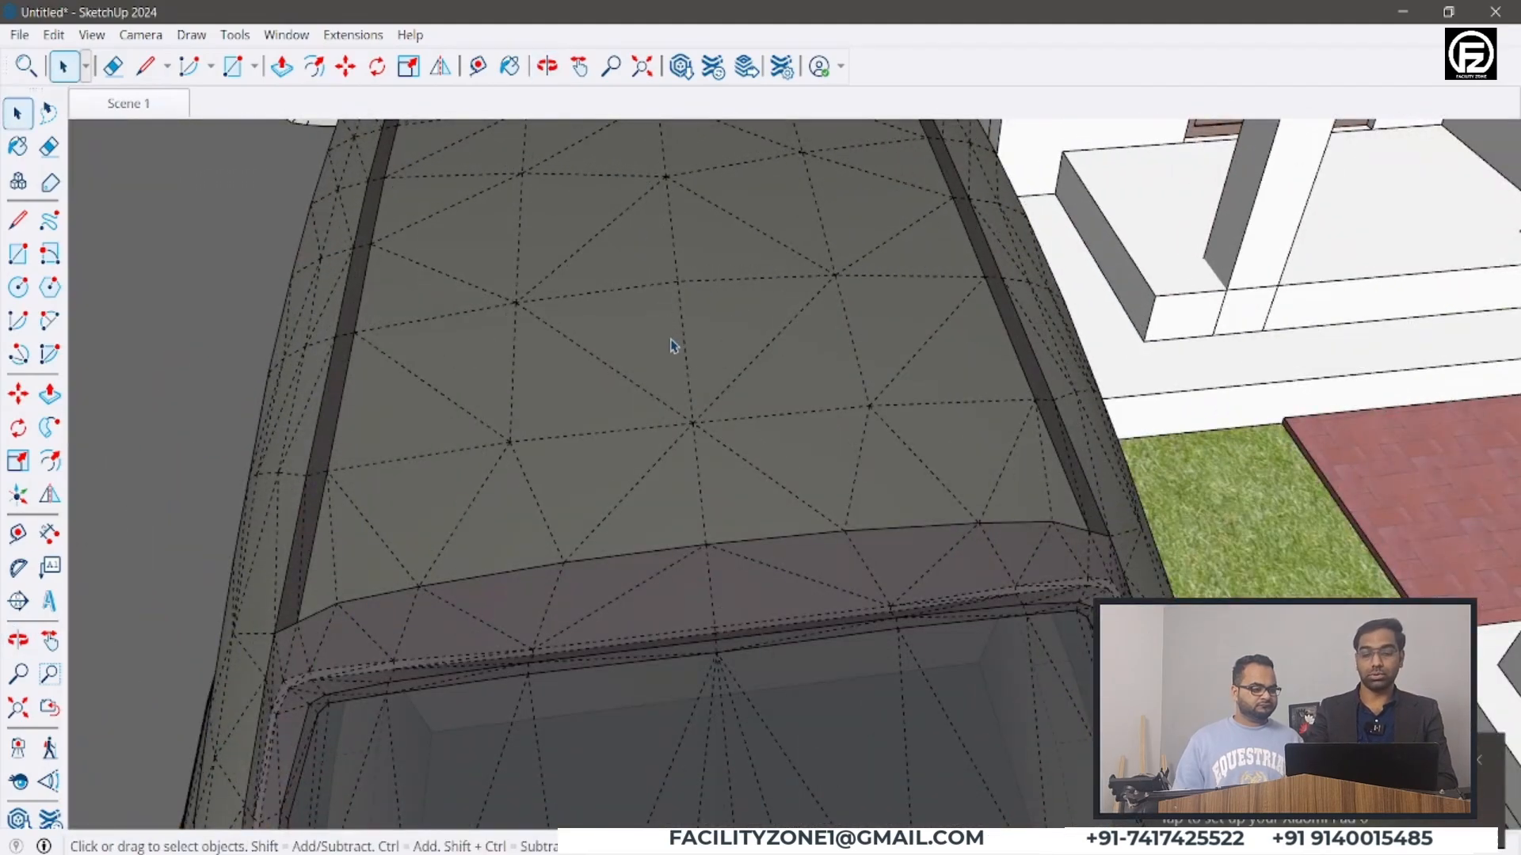
{"action": "scroll", "coordinate": [671, 341], "scroll_direction": "down", "scroll_amount": 3}
{"action": "mouse_move", "coordinate": [671, 341]}
{"action": "middle_mouse_down"}
{"action": "mouse_move", "coordinate": [649, 360]}
{"action": "mouse_move", "coordinate": [516, 211]}
{"action": "mouse_move", "coordinate": [681, 333]}
{"action": "middle_mouse_up"}
{"action": "key", "text": "ctrl+2"}
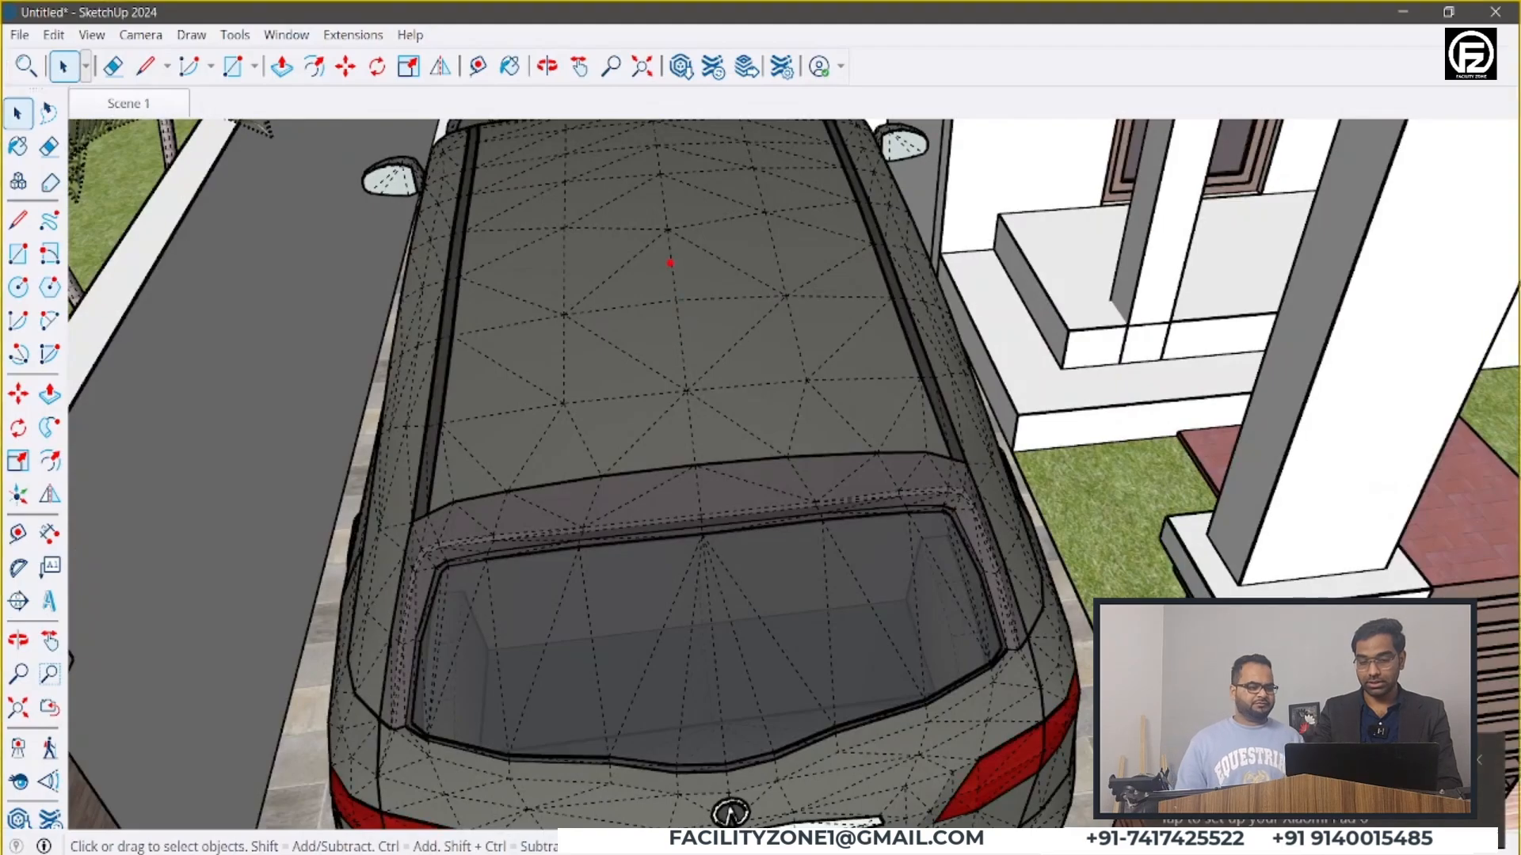
{"action": "mouse_move", "coordinate": [670, 230]}
{"action": "left_mouse_down"}
{"action": "mouse_move", "coordinate": [523, 314]}
{"action": "mouse_move", "coordinate": [685, 388]}
{"action": "mouse_move", "coordinate": [796, 248]}
{"action": "left_mouse_up"}
{"action": "left_click_drag", "start_coordinate": [644, 192], "coordinate": [811, 320]}
{"action": "left_click_drag", "start_coordinate": [690, 211], "coordinate": [700, 401]}
{"action": "left_click_drag", "start_coordinate": [441, 316], "coordinate": [910, 316]}
{"action": "key", "text": "Escape"}
- Turn the Hidden Geometry display off and back on to compare the car's surface
{"action": "left_click", "coordinate": [92, 34]}
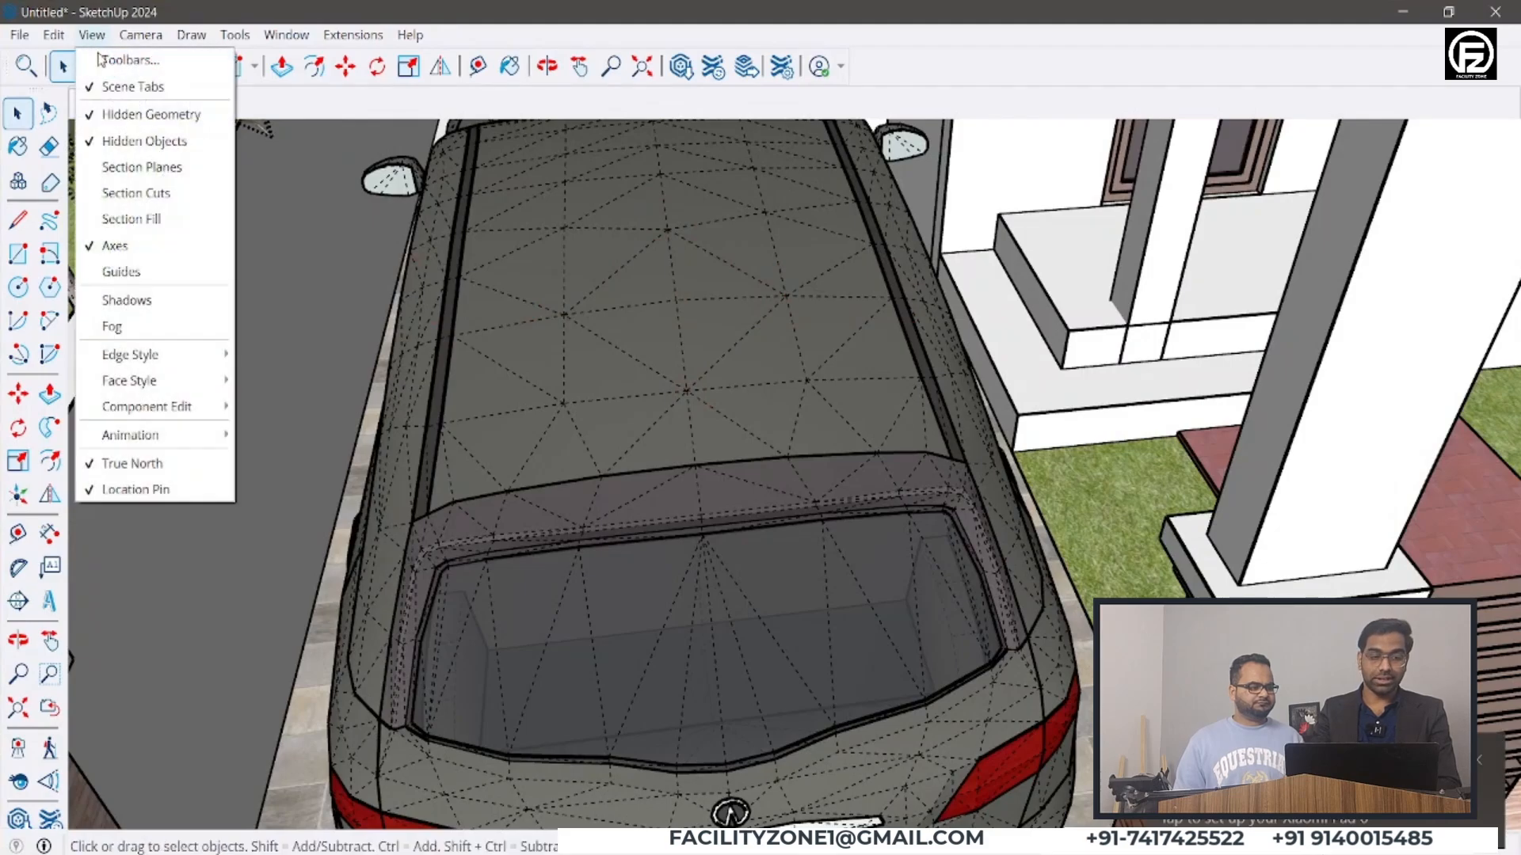
{"action": "left_click", "coordinate": [104, 116]}
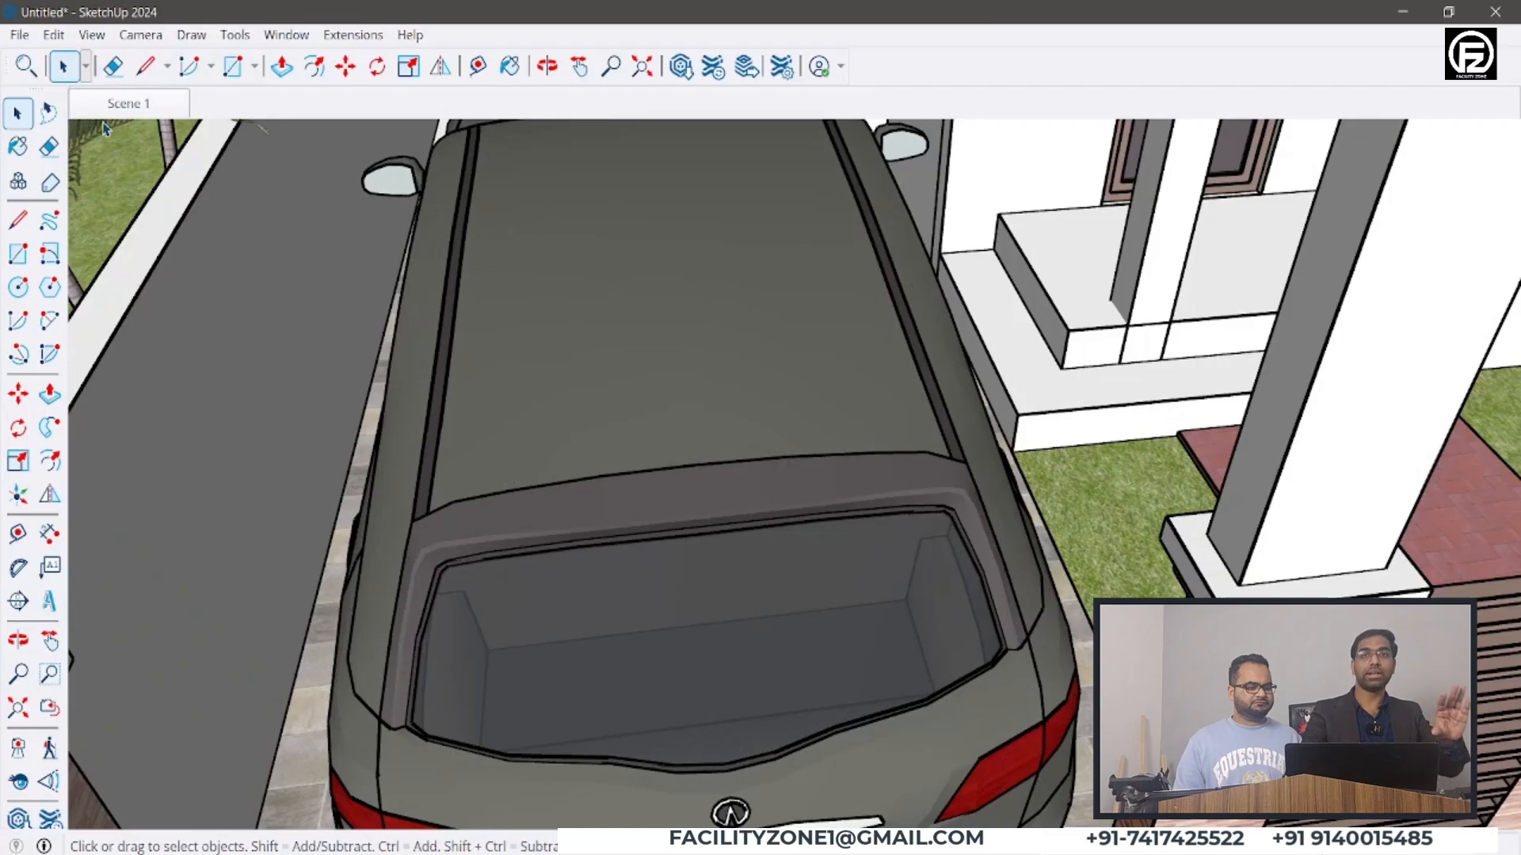
{"action": "left_click", "coordinate": [92, 34]}
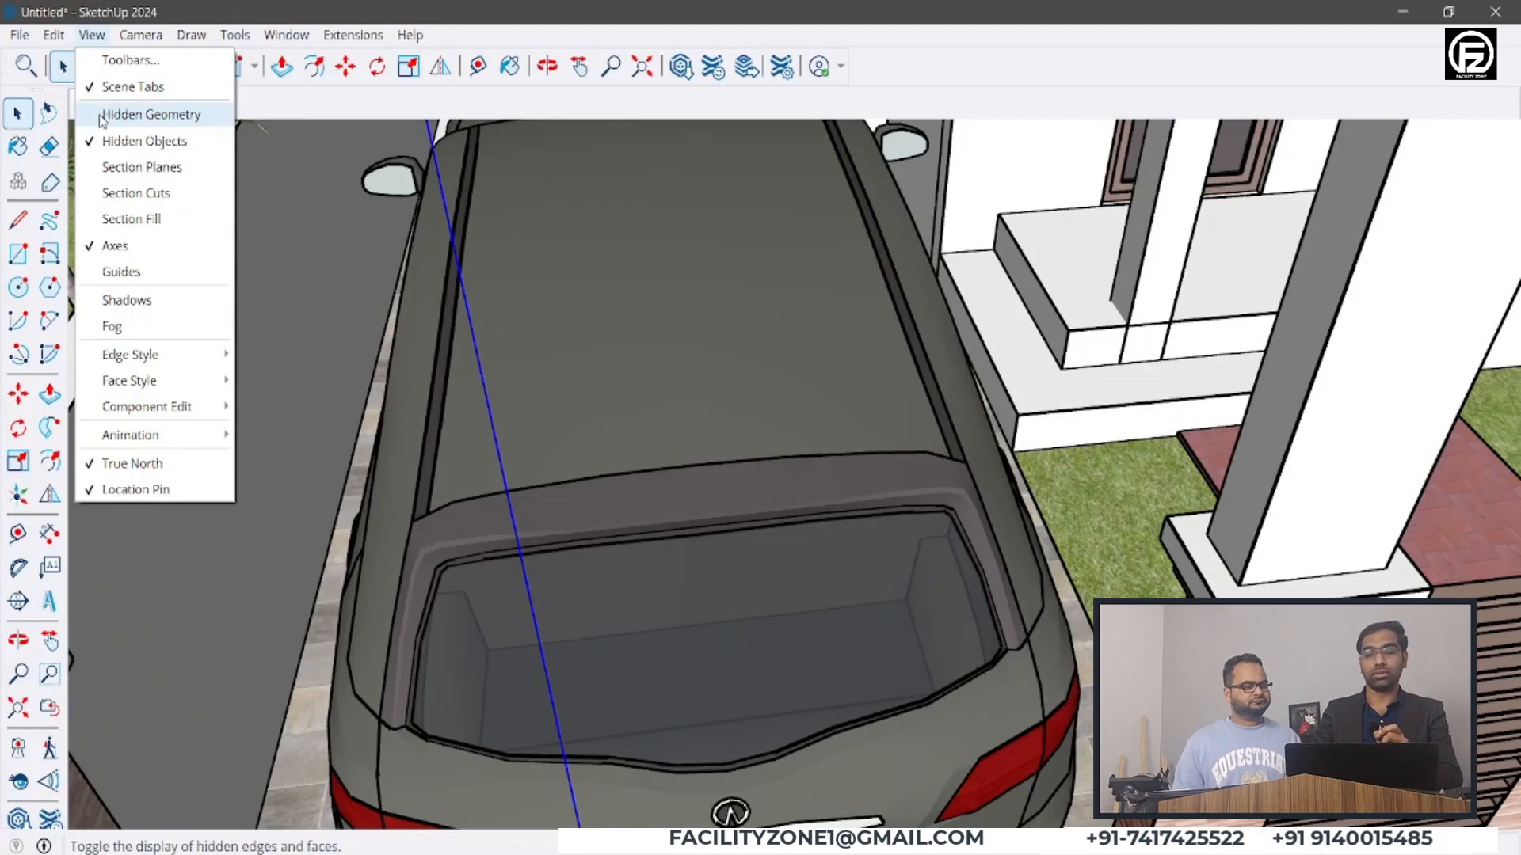
{"action": "left_click", "coordinate": [107, 117]}
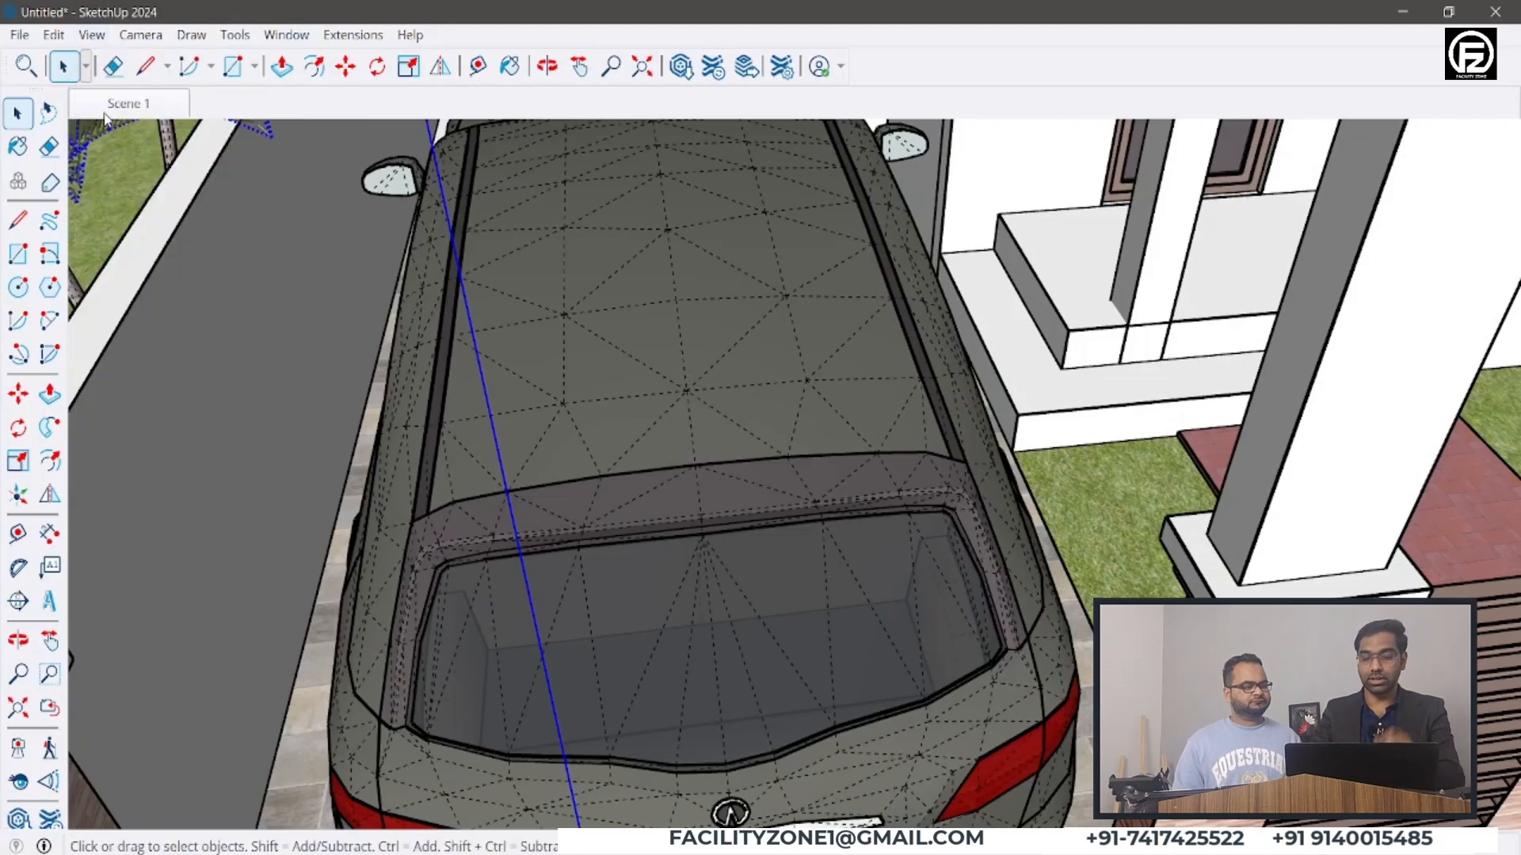
- Try the Line tool between hidden mesh vertices on the car roof with two edges meeting at one vertex, and undo both
{"action": "key", "text": "l"}
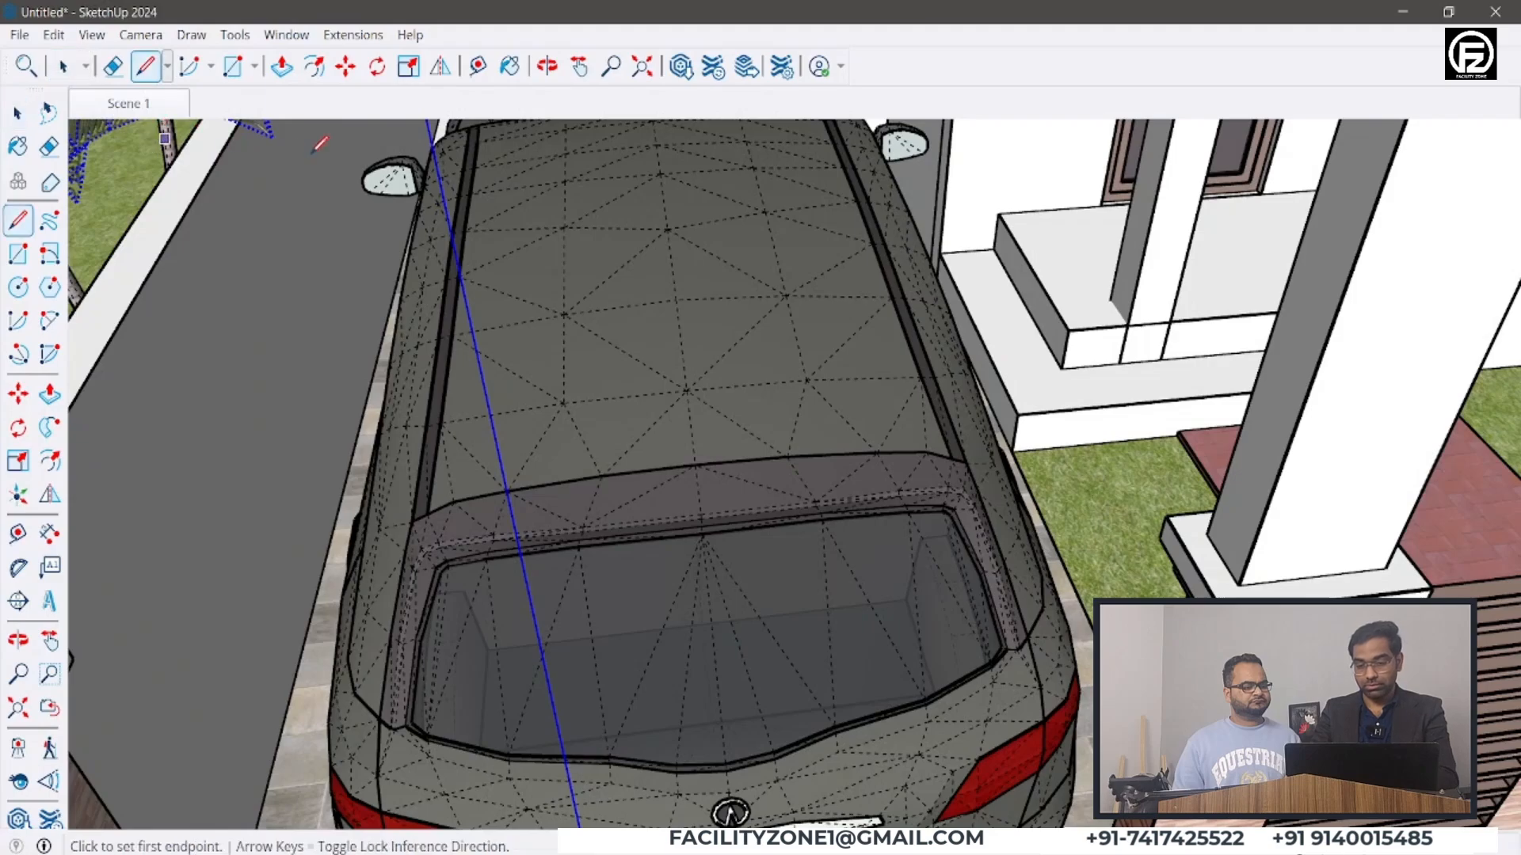
{"action": "left_click", "coordinate": [671, 227]}
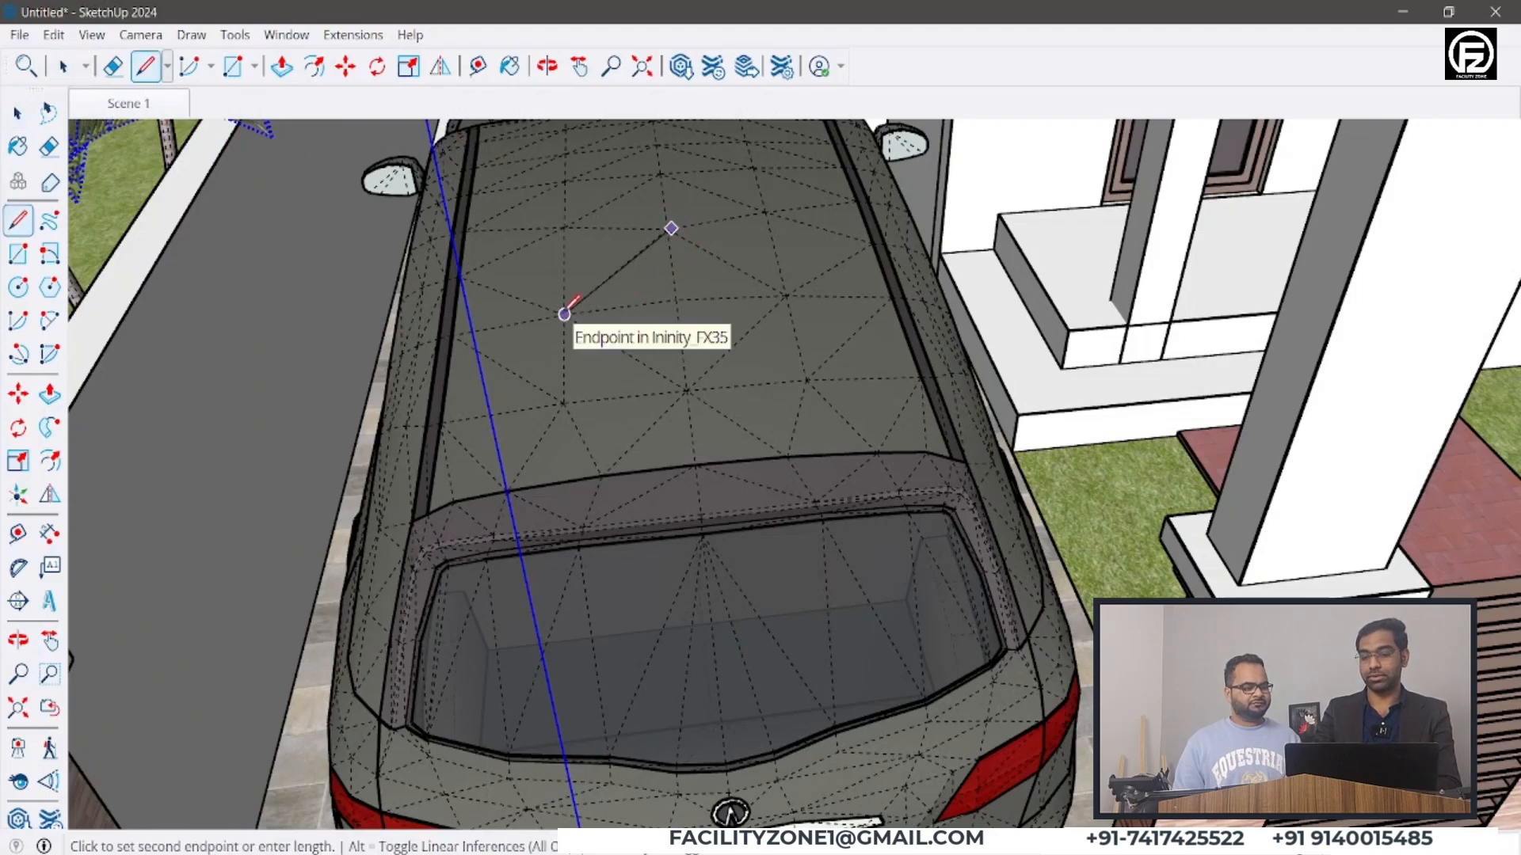
{"action": "left_click", "coordinate": [564, 315]}
{"action": "left_click", "coordinate": [782, 297]}
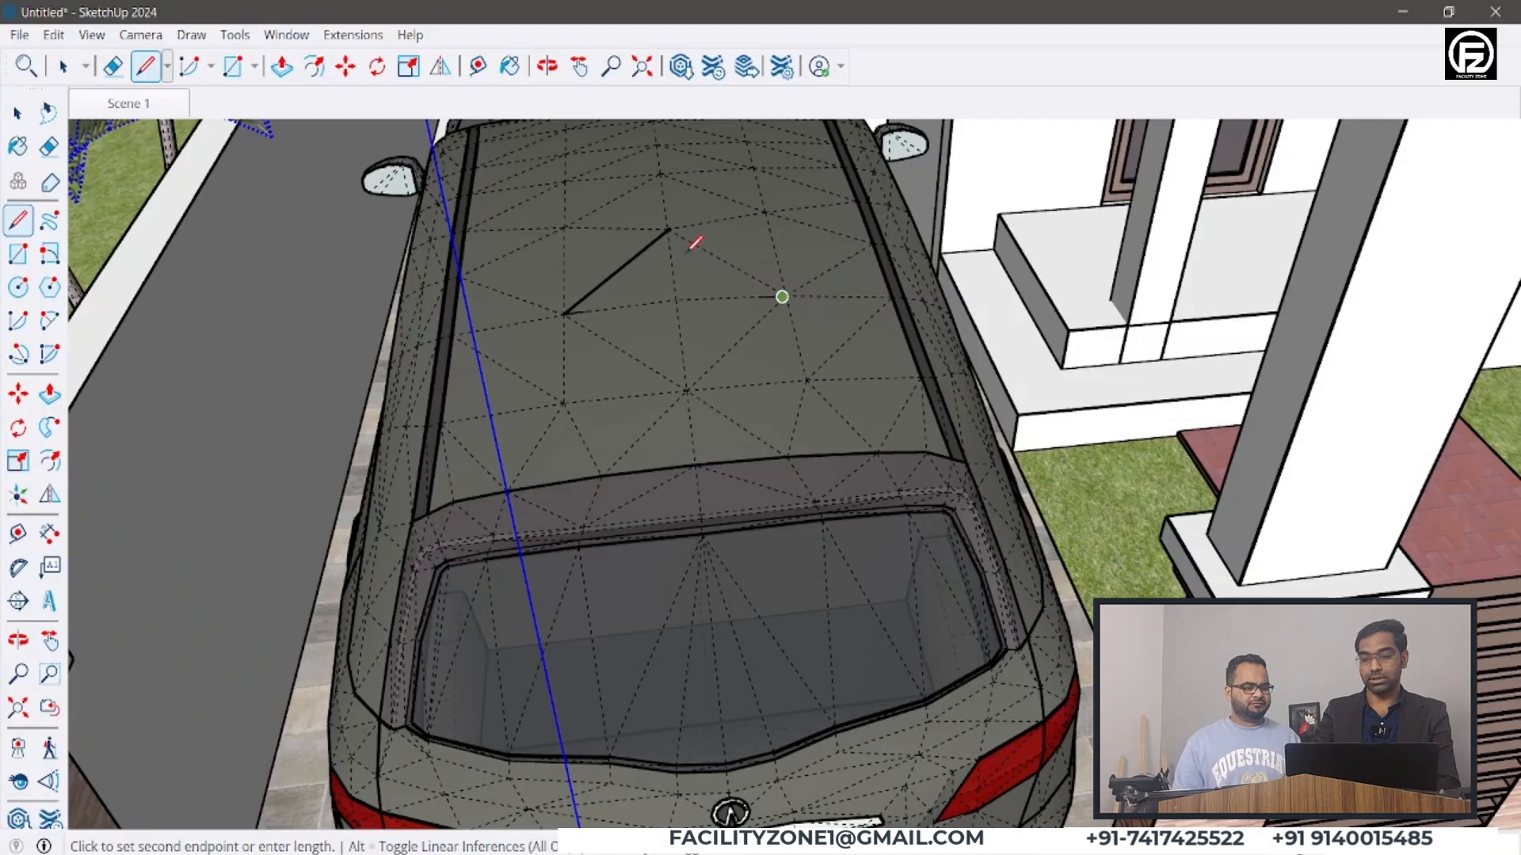
{"action": "left_click", "coordinate": [670, 229]}
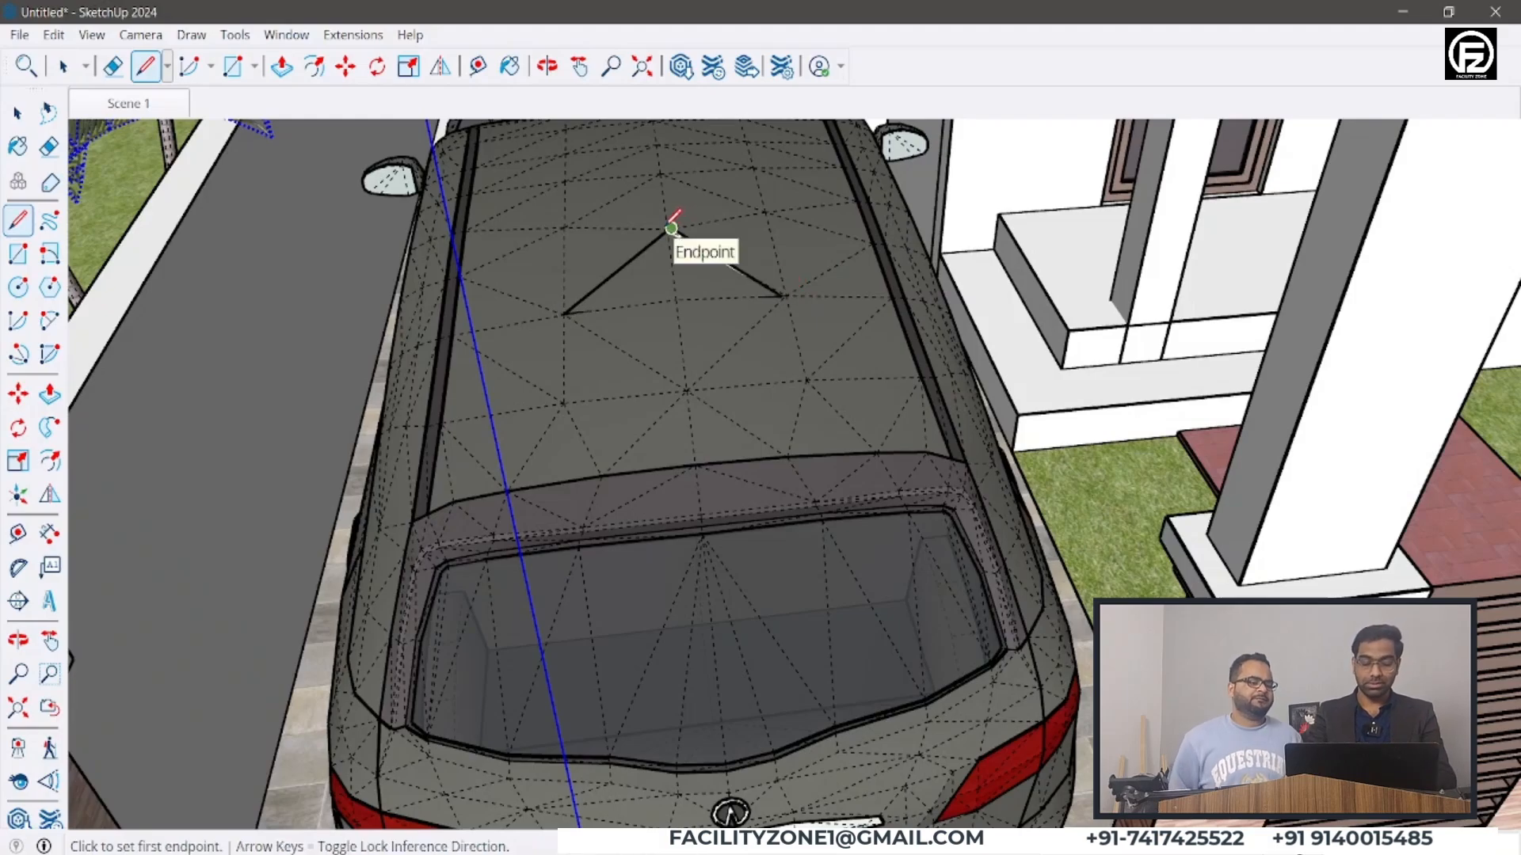
{"action": "key", "text": "ctrl+z"}
{"action": "key", "text": "ctrl+z"}
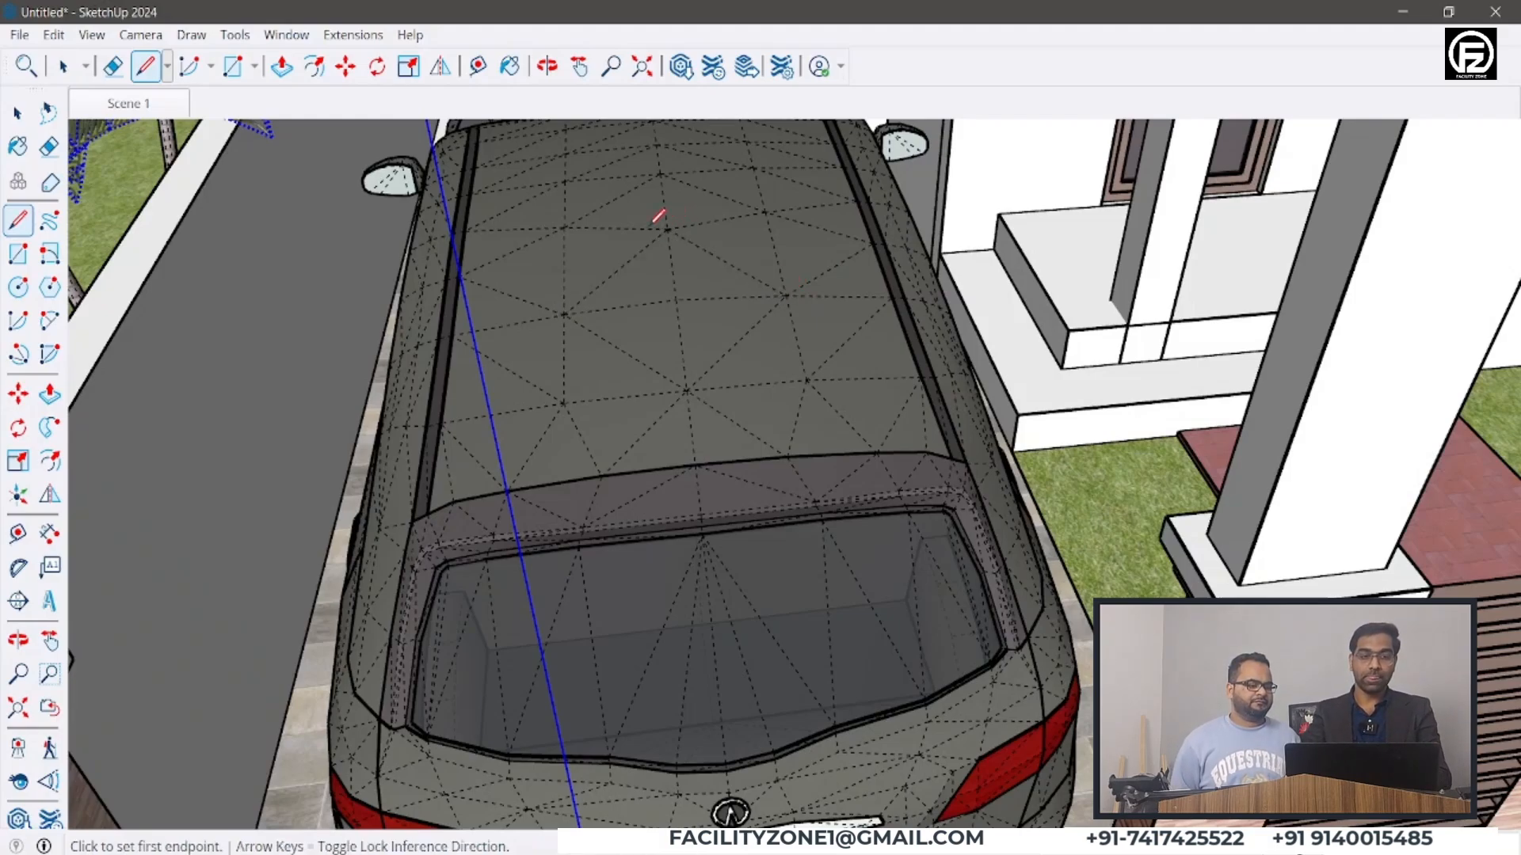
- Turn off the display of both hidden objects and hidden geometry
{"action": "left_click", "coordinate": [91, 35]}
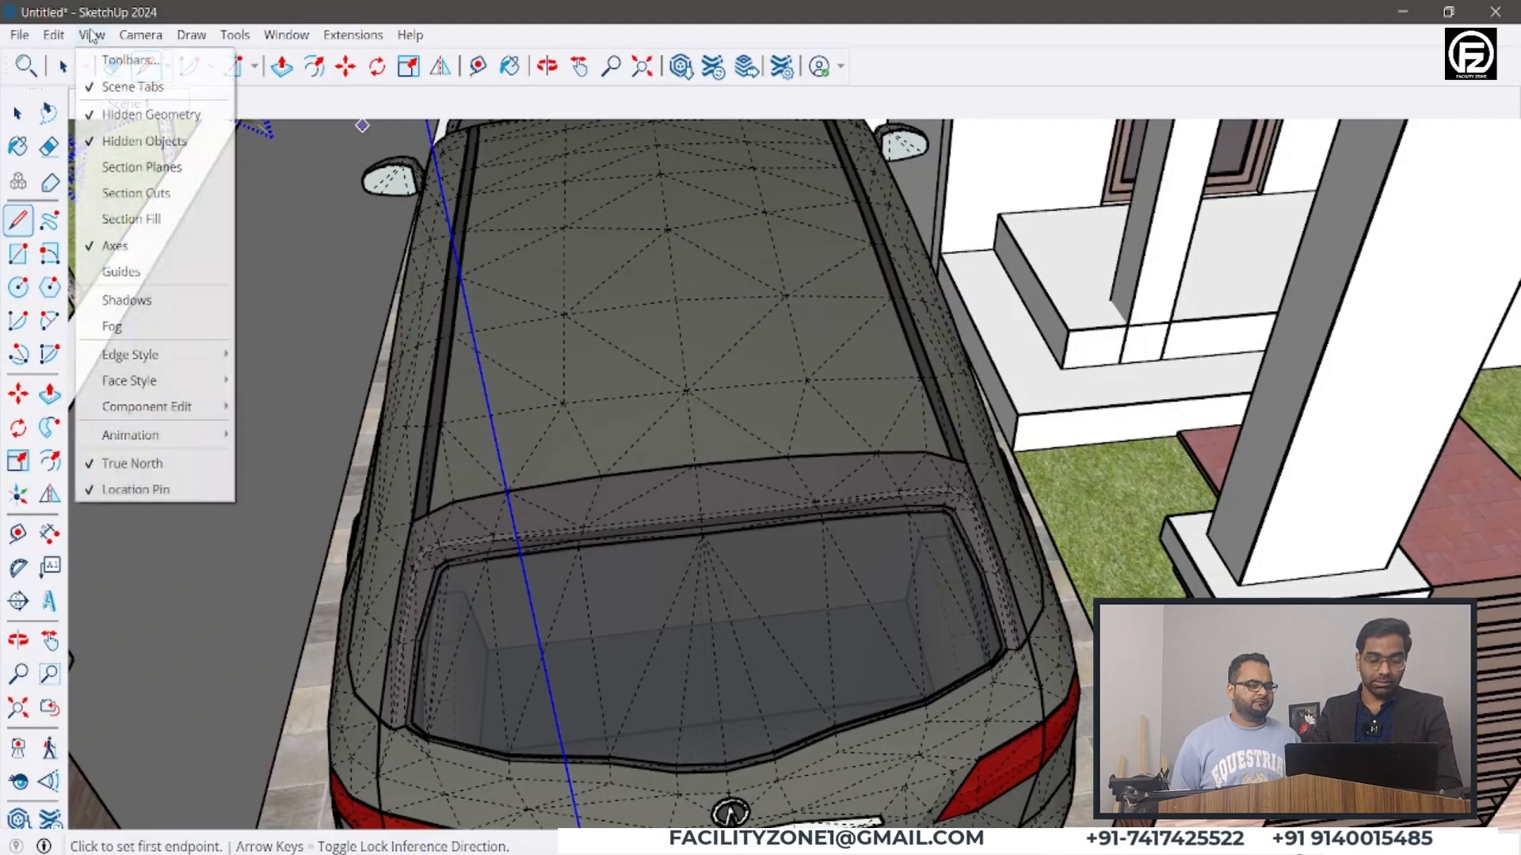
{"action": "left_click", "coordinate": [103, 147]}
{"action": "left_click", "coordinate": [90, 36]}
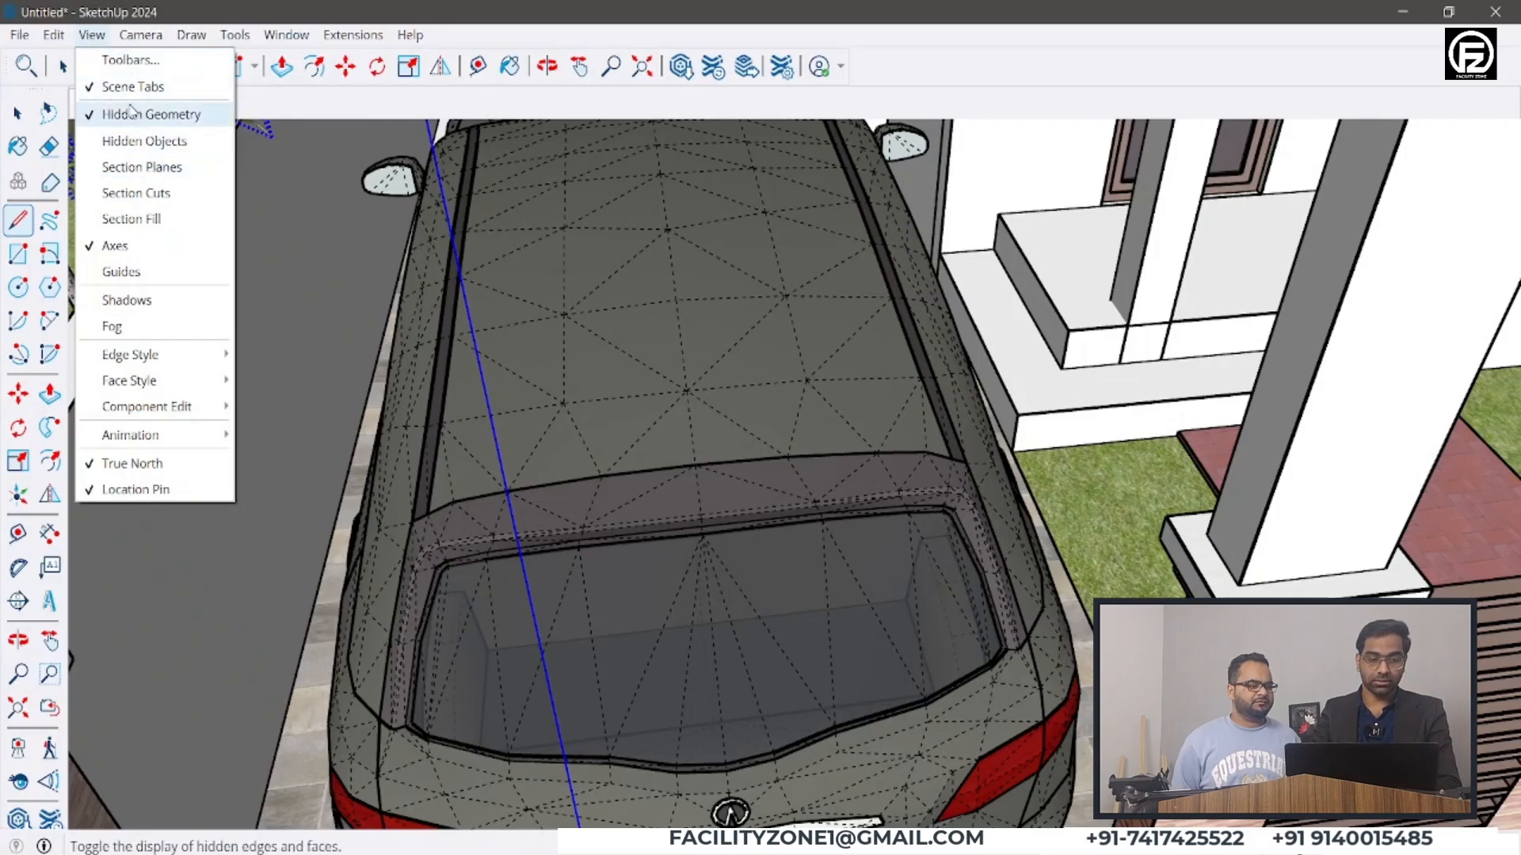
{"action": "left_click", "coordinate": [150, 115]}
- Turn on the display of section planes and return to the Select tool
{"action": "left_click", "coordinate": [97, 37]}
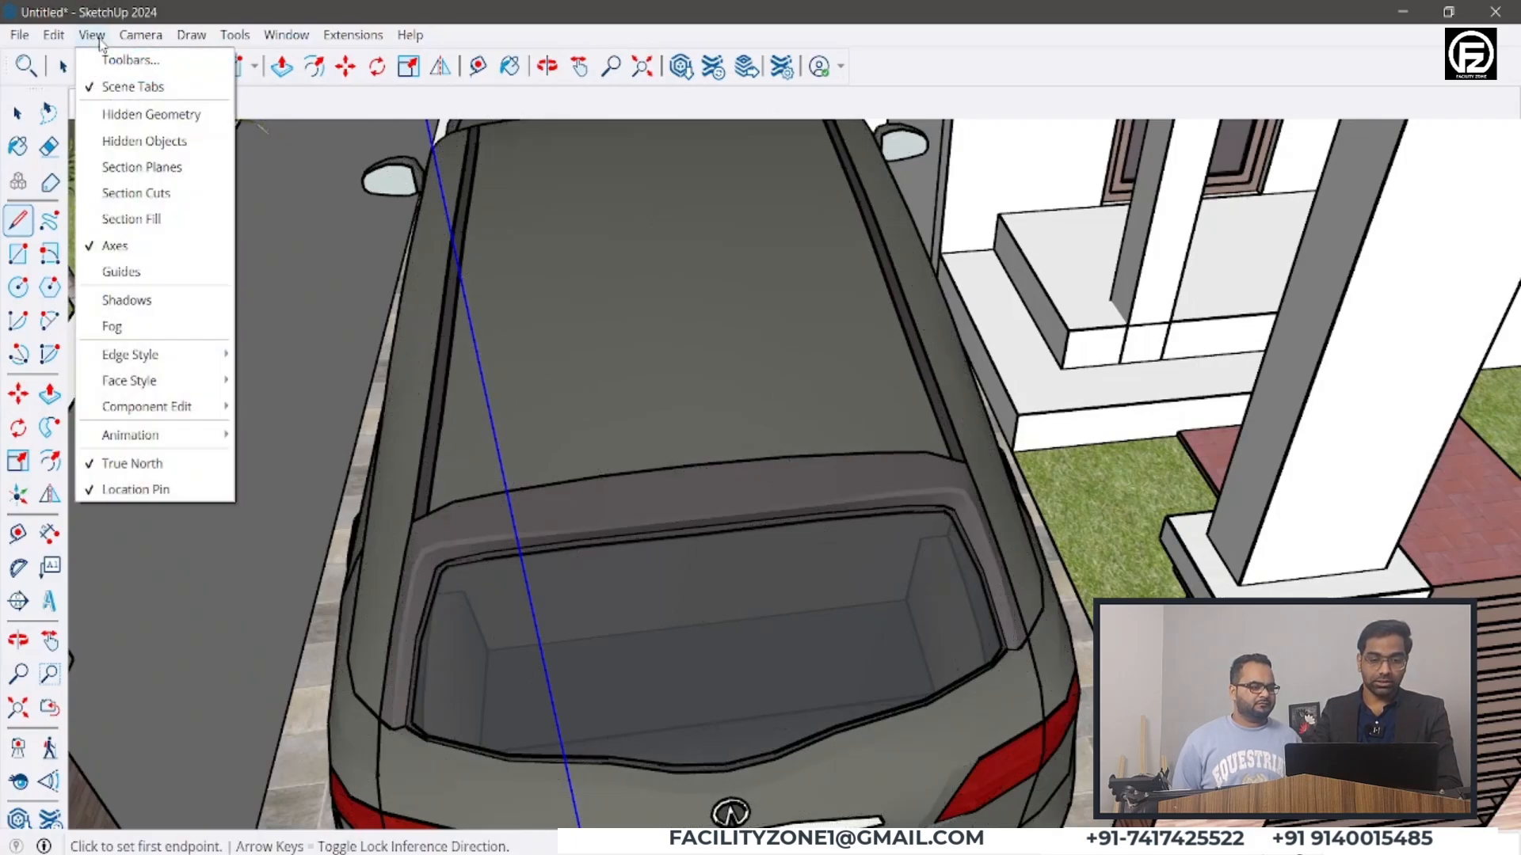
{"action": "left_click", "coordinate": [121, 168]}
{"action": "key", "text": "space"}
{"action": "scroll", "coordinate": [706, 441], "scroll_direction": "down", "scroll_amount": 10}
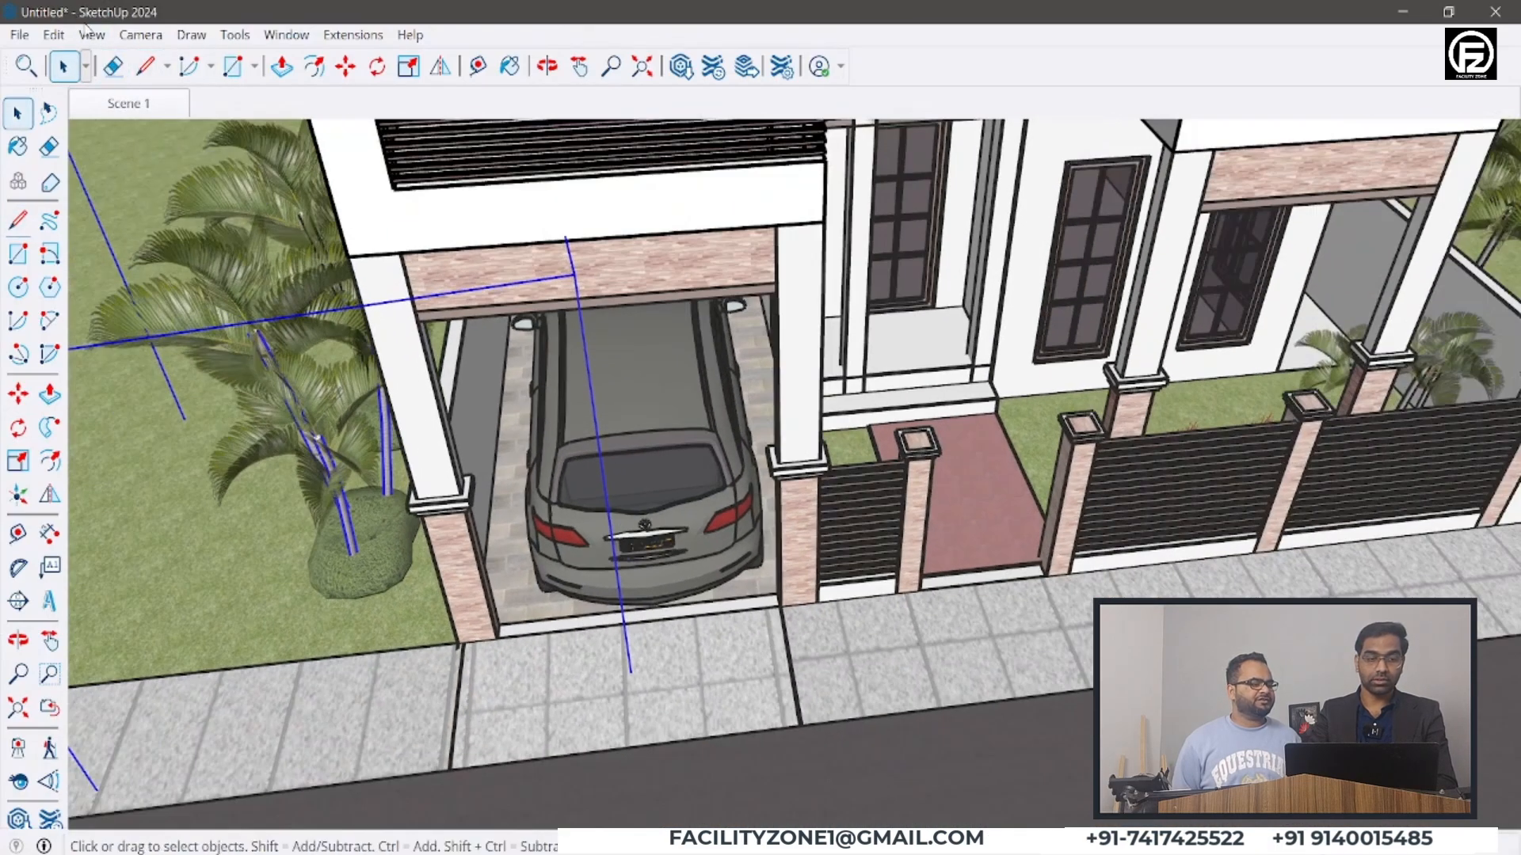
{"action": "left_click", "coordinate": [92, 35]}
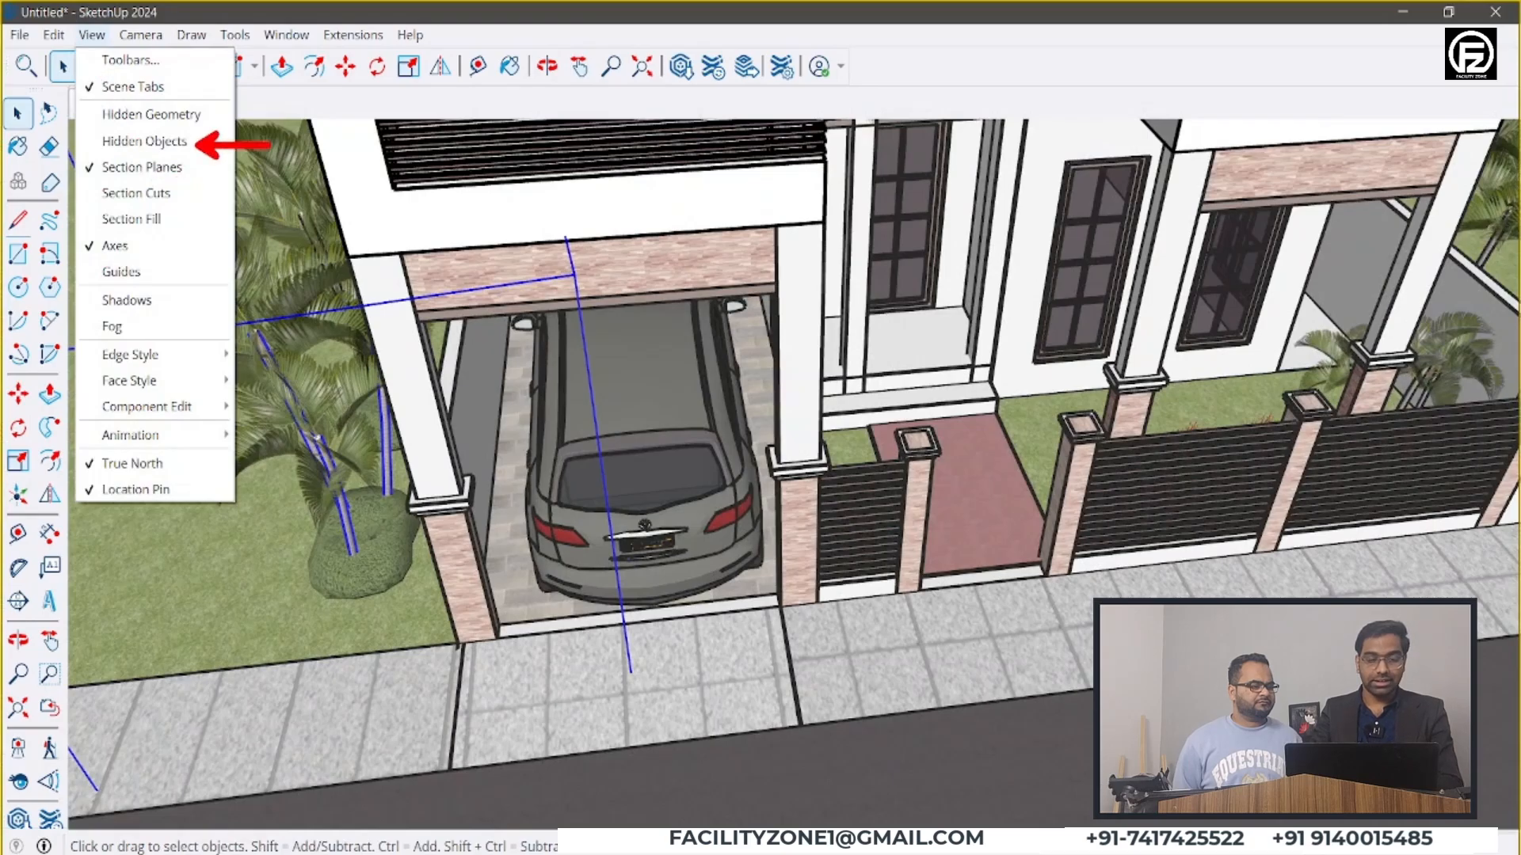
{"action": "left_click", "coordinate": [359, 261]}
- Hide the white box directly beside the textured tower in front of the house
{"action": "scroll", "coordinate": [360, 295], "scroll_direction": "down", "scroll_amount": 5}
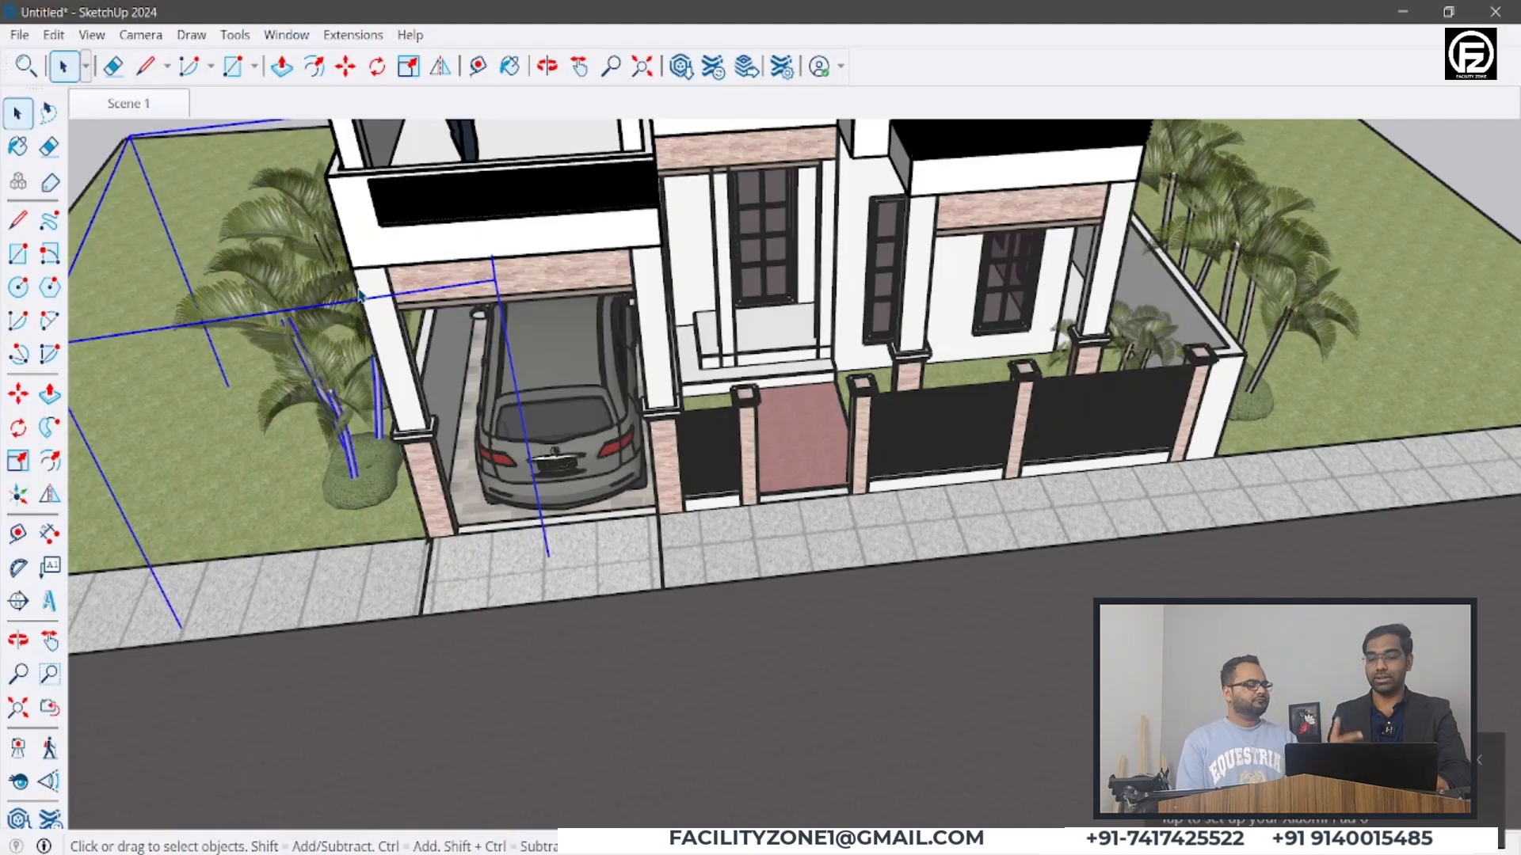
{"action": "scroll", "coordinate": [576, 422], "scroll_direction": "down", "scroll_amount": 10}
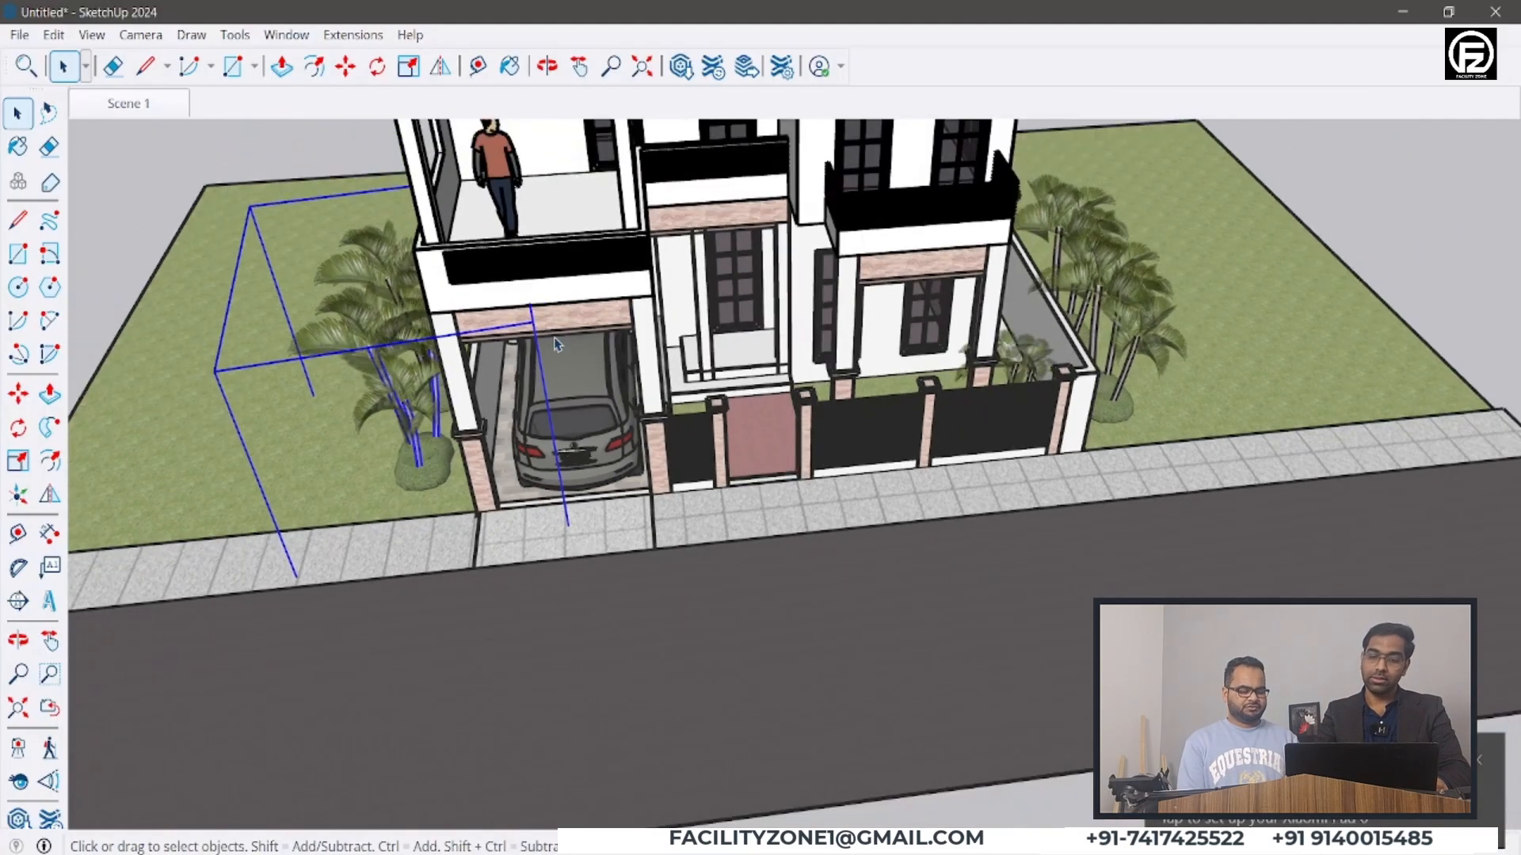
{"action": "scroll", "coordinate": [712, 272], "scroll_direction": "down", "scroll_amount": 6}
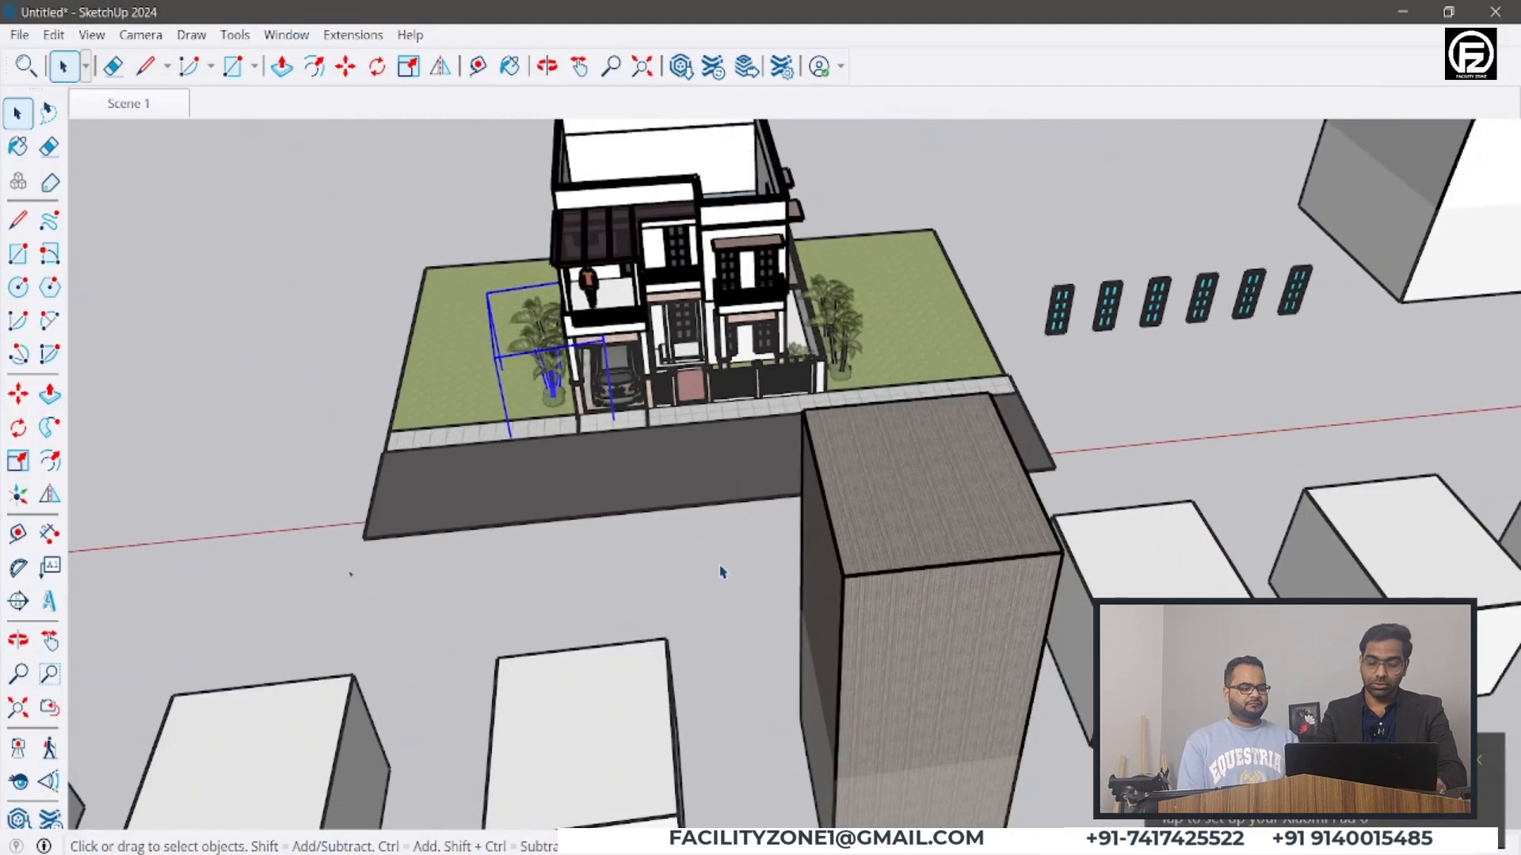
{"action": "left_click", "coordinate": [633, 741]}
{"action": "middle_click_drag", "start_coordinate": [703, 496], "coordinate": [643, 612]}
{"action": "right_click", "coordinate": [644, 611]}
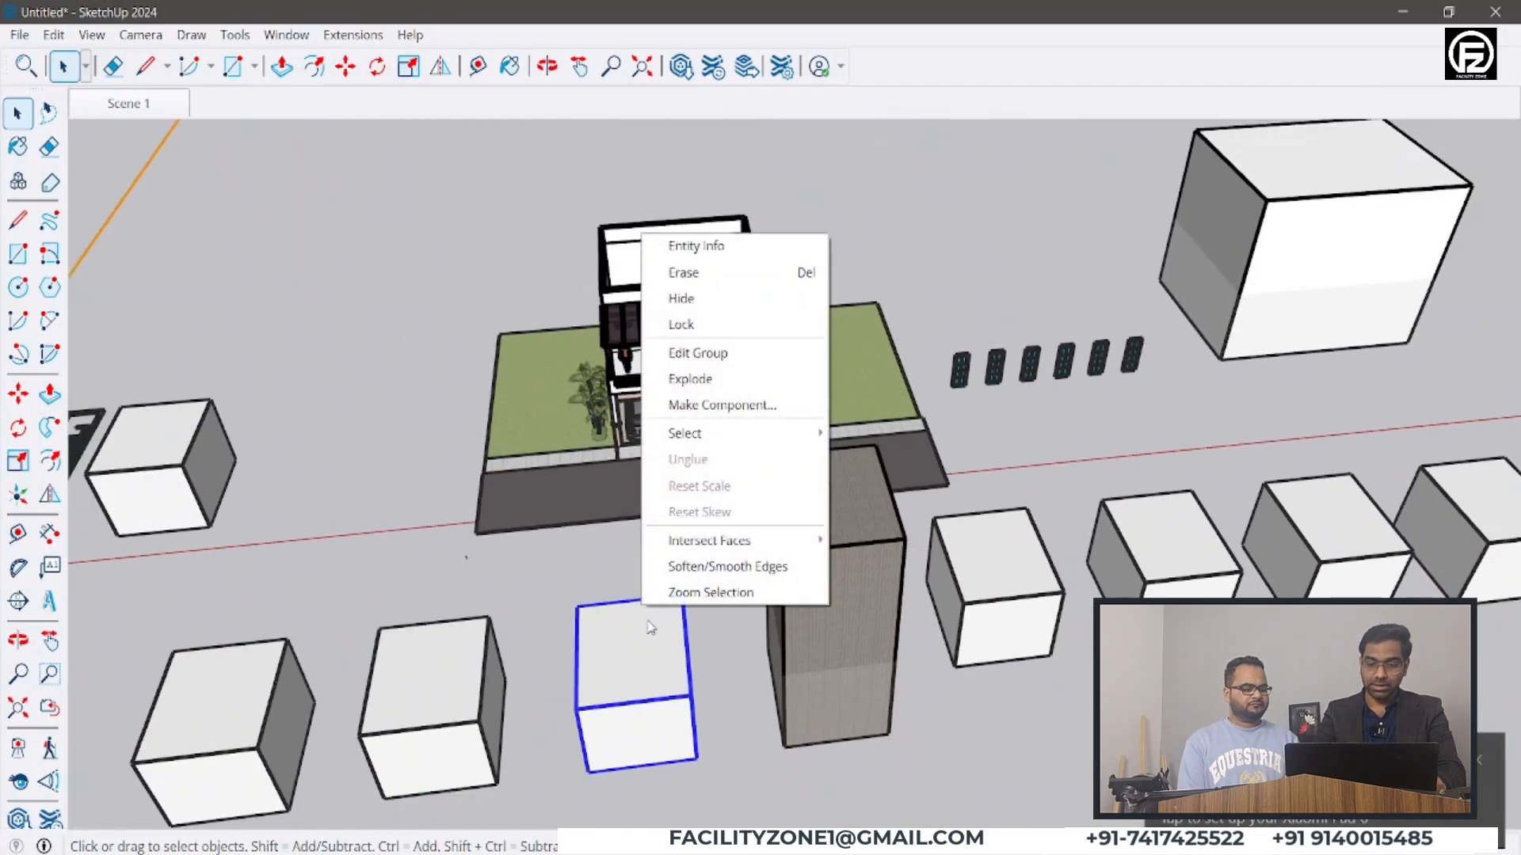
{"action": "left_click", "coordinate": [676, 307]}
- Unhide all hidden objects in the model
{"action": "middle_click_drag", "start_coordinate": [676, 307], "coordinate": [545, 780]}
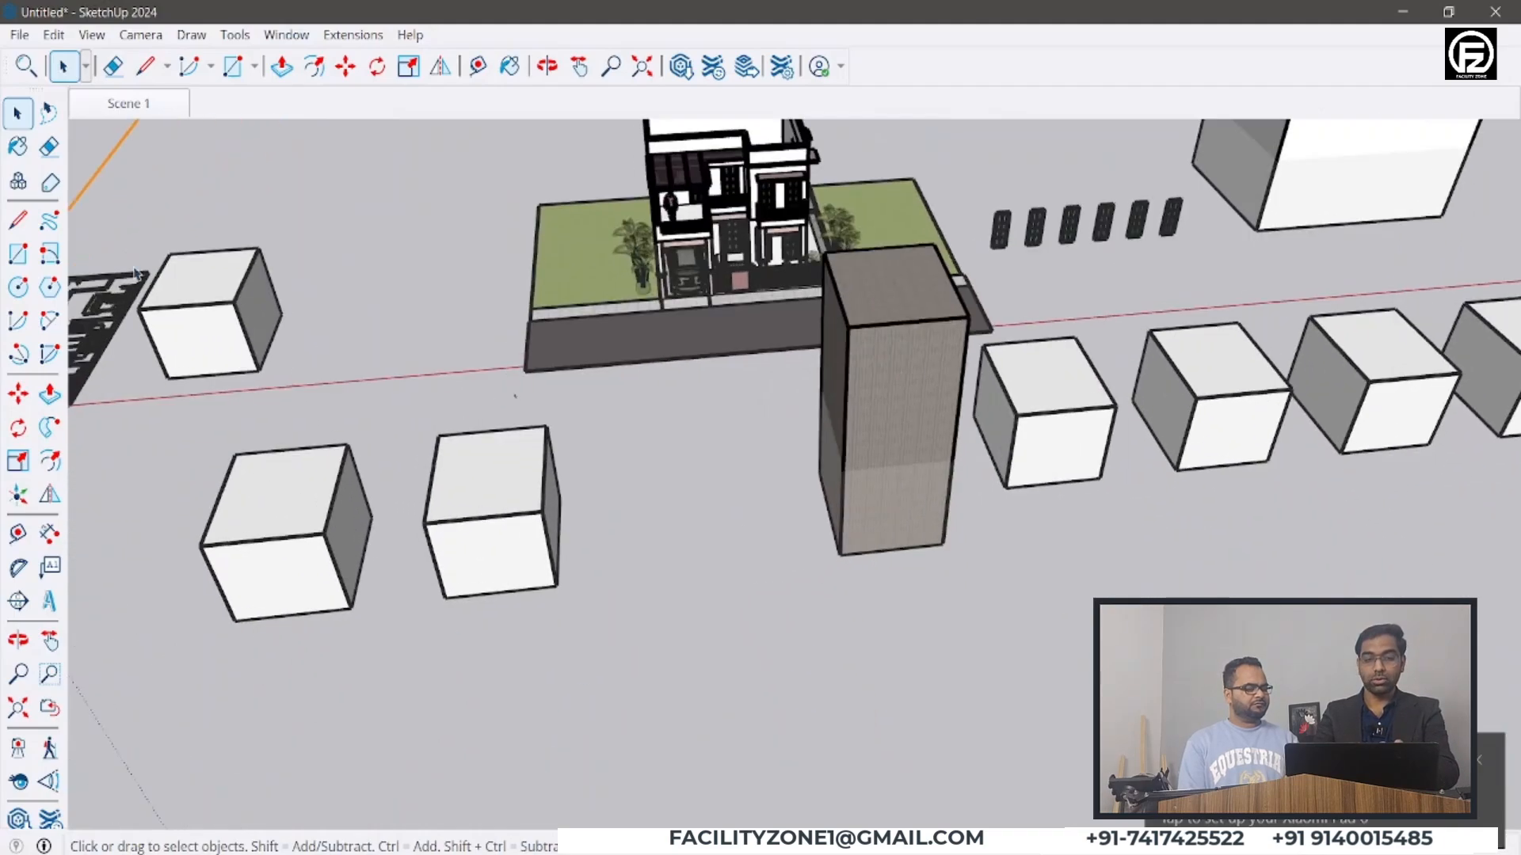
{"action": "left_click", "coordinate": [53, 34]}
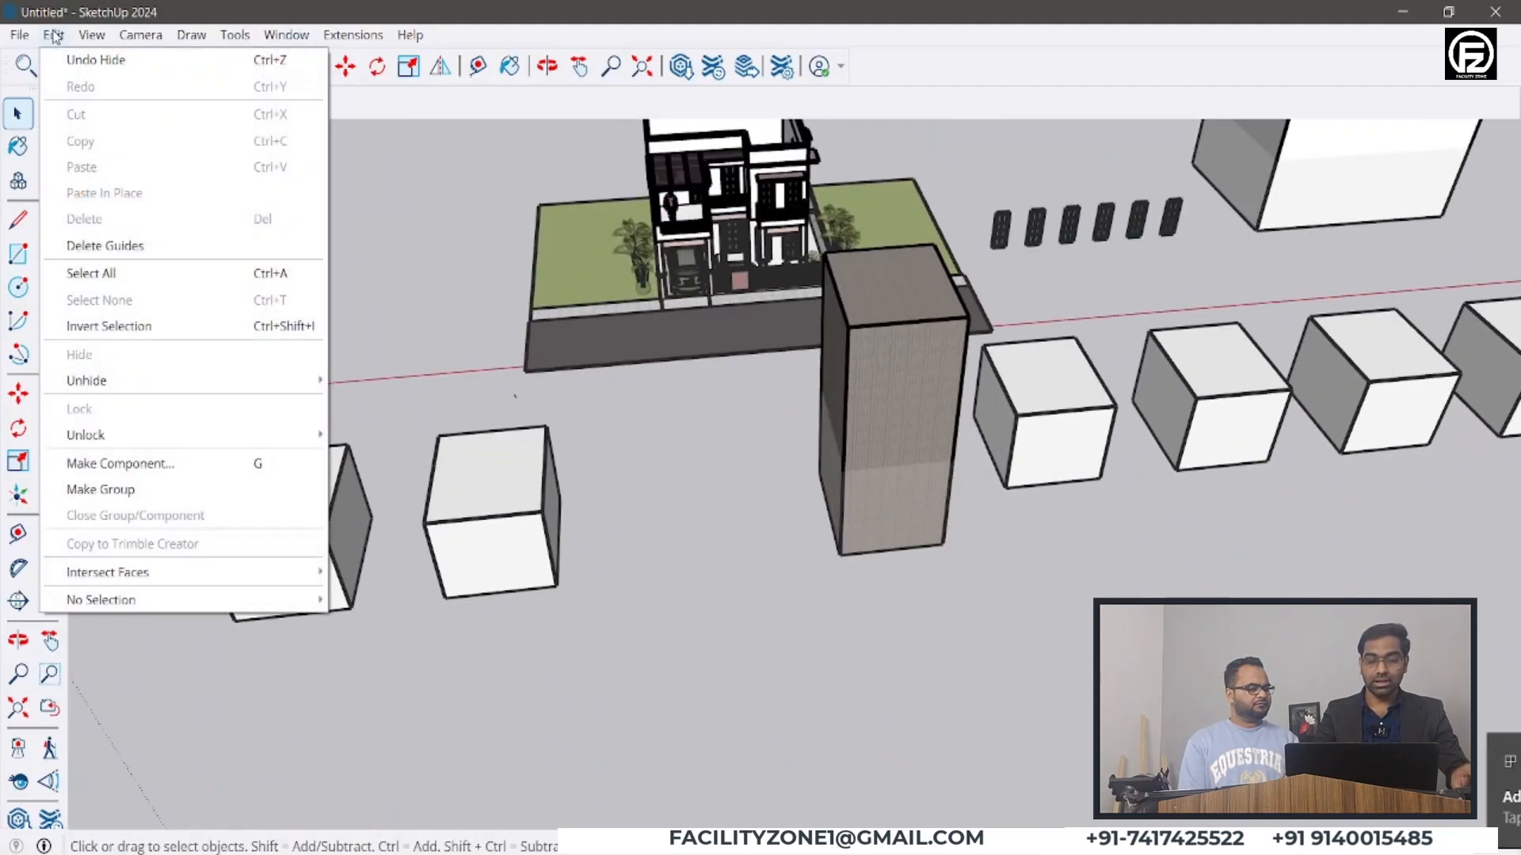
{"action": "mouse_move", "coordinate": [304, 385]}
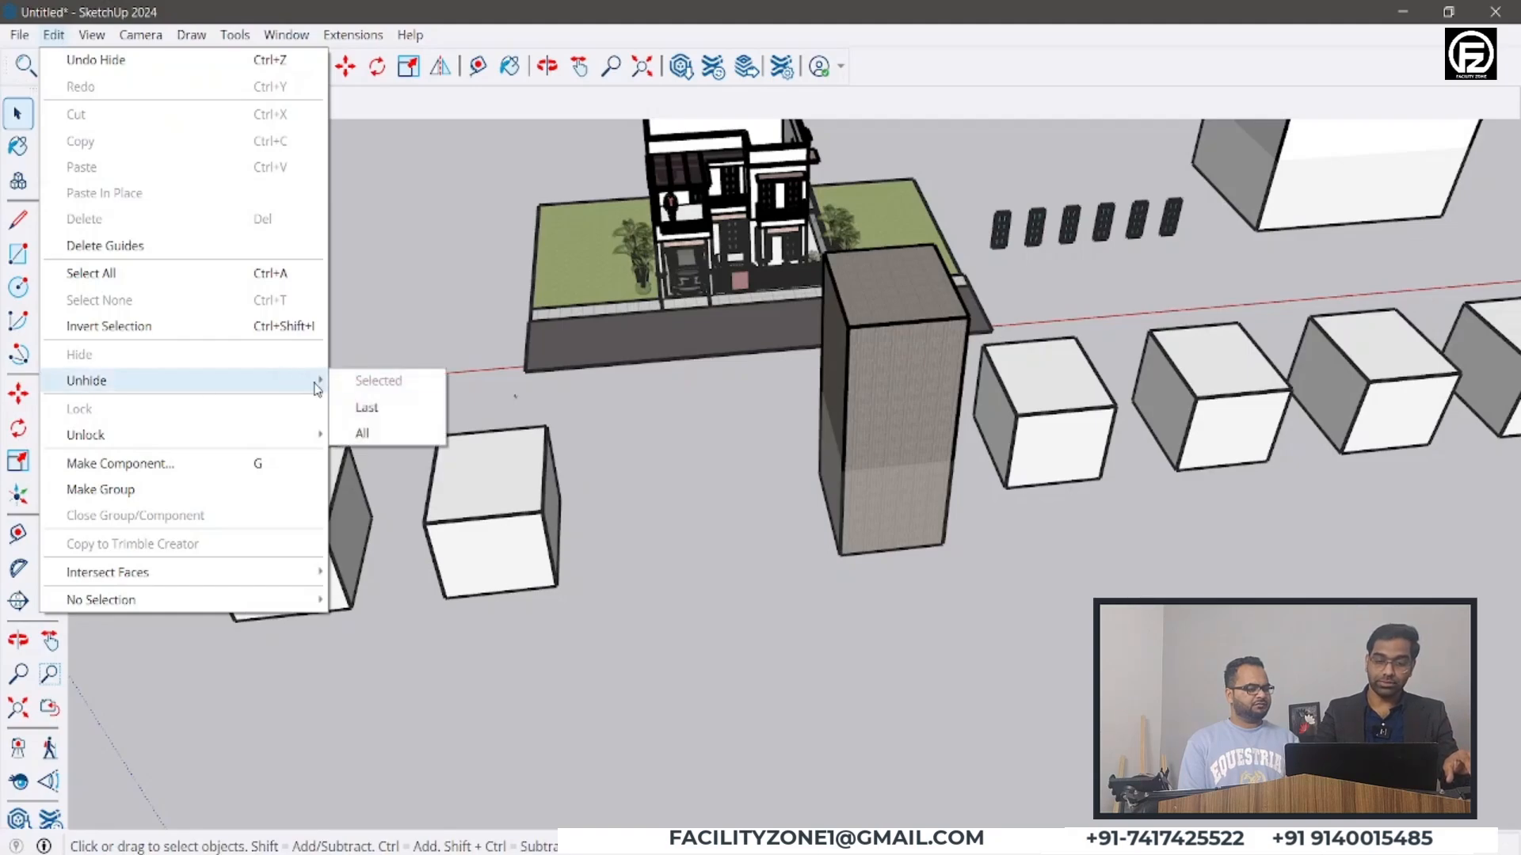
{"action": "left_click", "coordinate": [363, 433]}
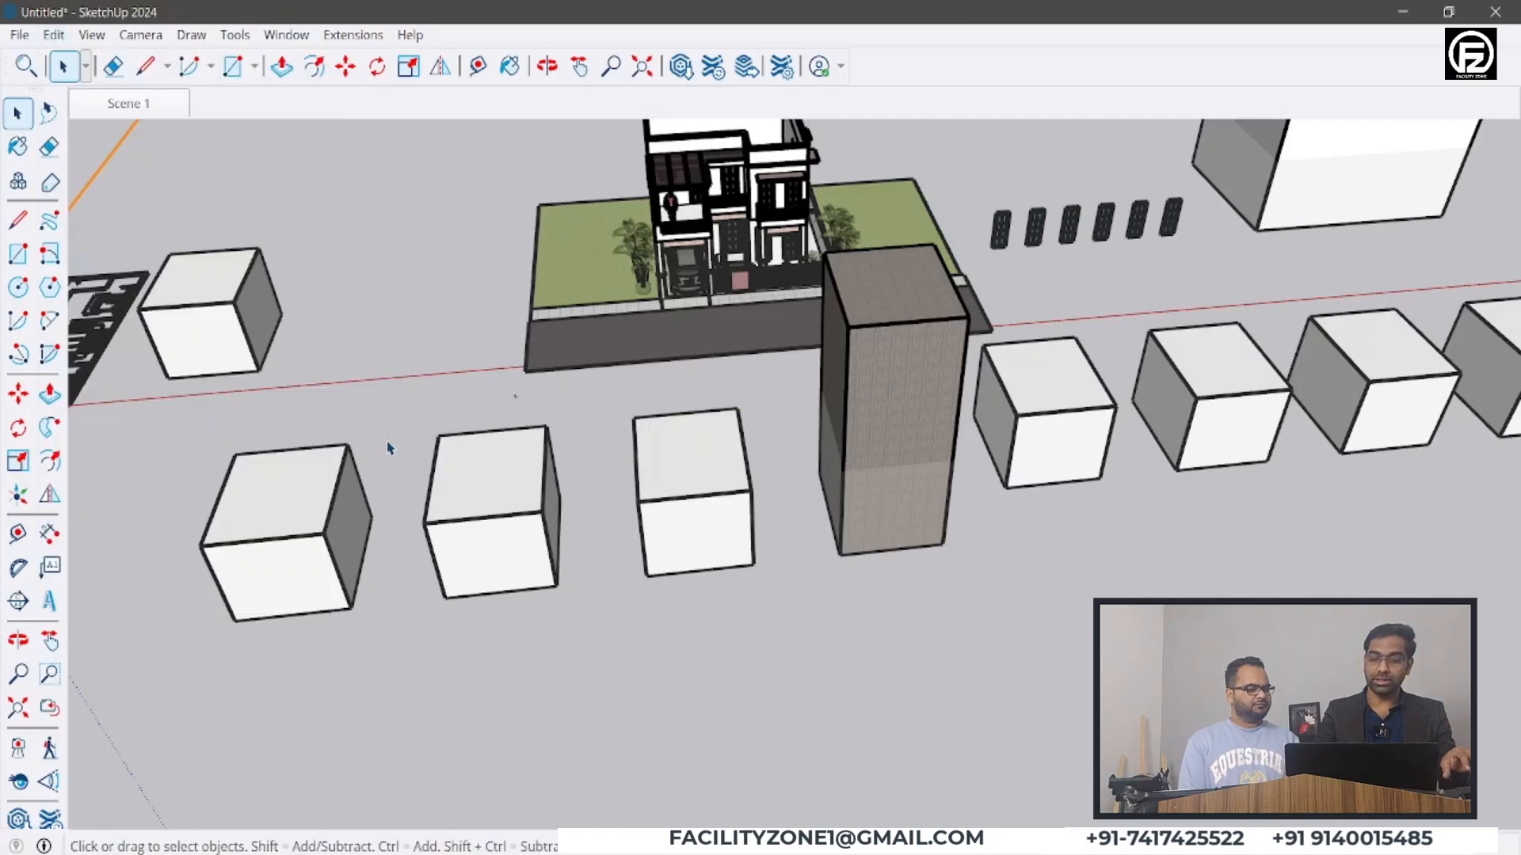
- Hide the white box beside the textured tower again and turn on the display of hidden objects
{"action": "right_click", "coordinate": [677, 538]}
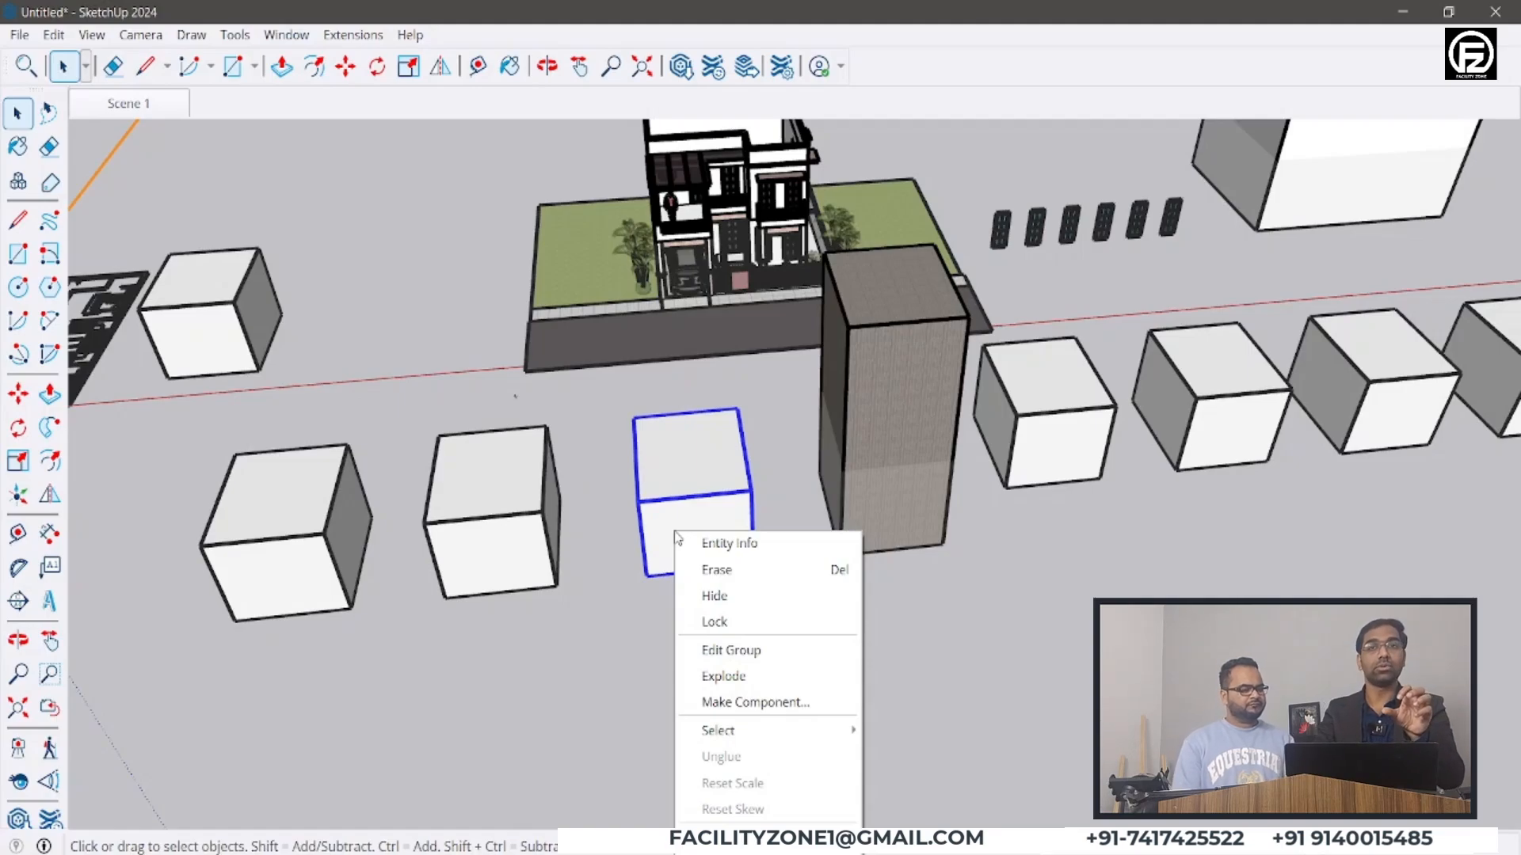
{"action": "left_click", "coordinate": [720, 597]}
{"action": "left_click", "coordinate": [92, 34]}
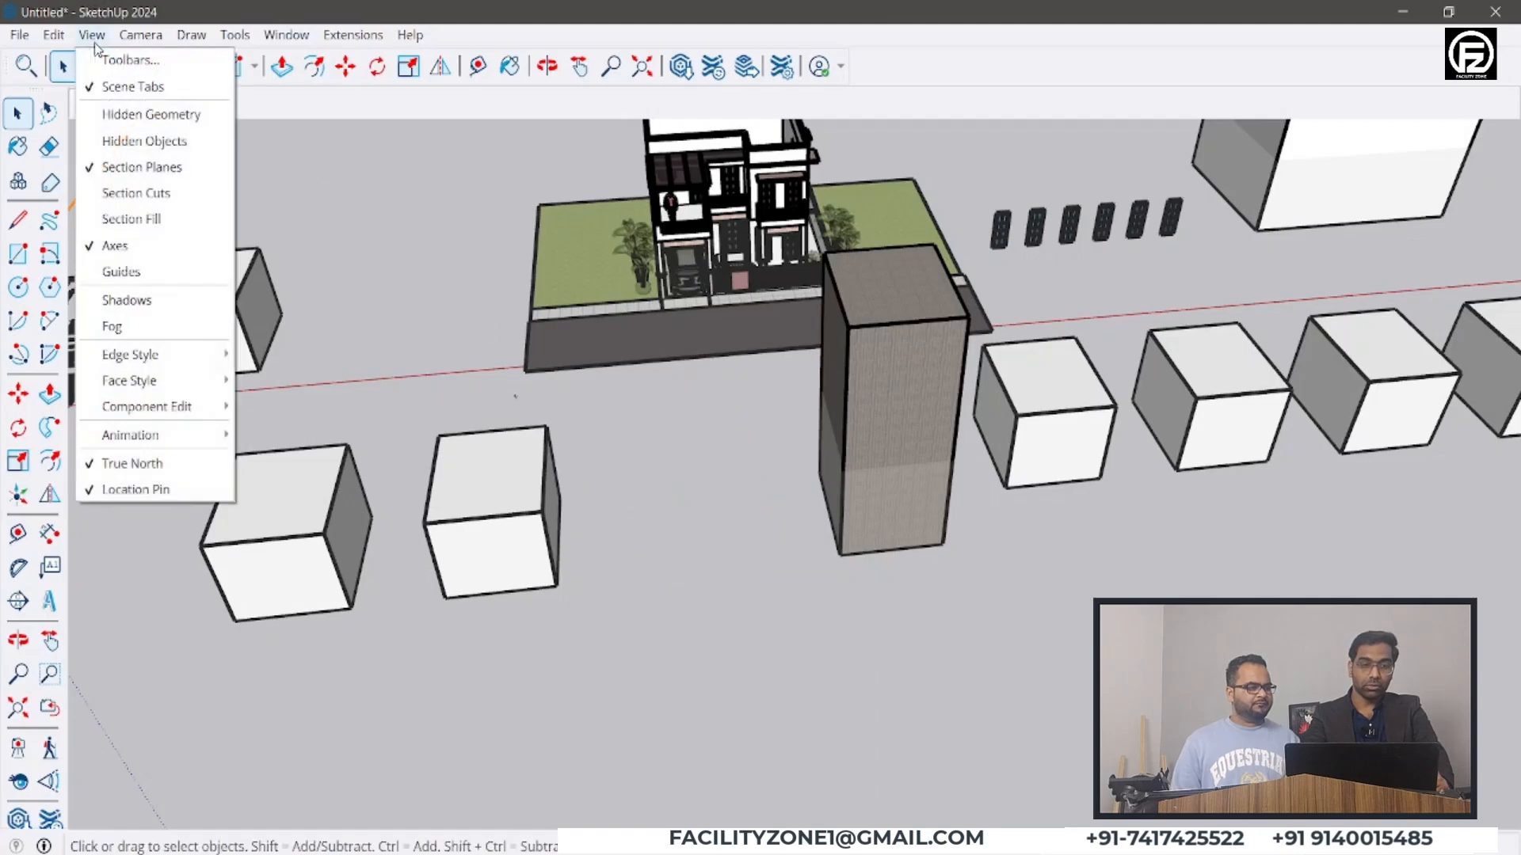
{"action": "left_click", "coordinate": [121, 141]}
{"action": "middle_click_drag", "start_coordinate": [701, 573], "coordinate": [559, 531]}
{"action": "scroll", "coordinate": [805, 556], "scroll_direction": "up", "scroll_amount": 4}
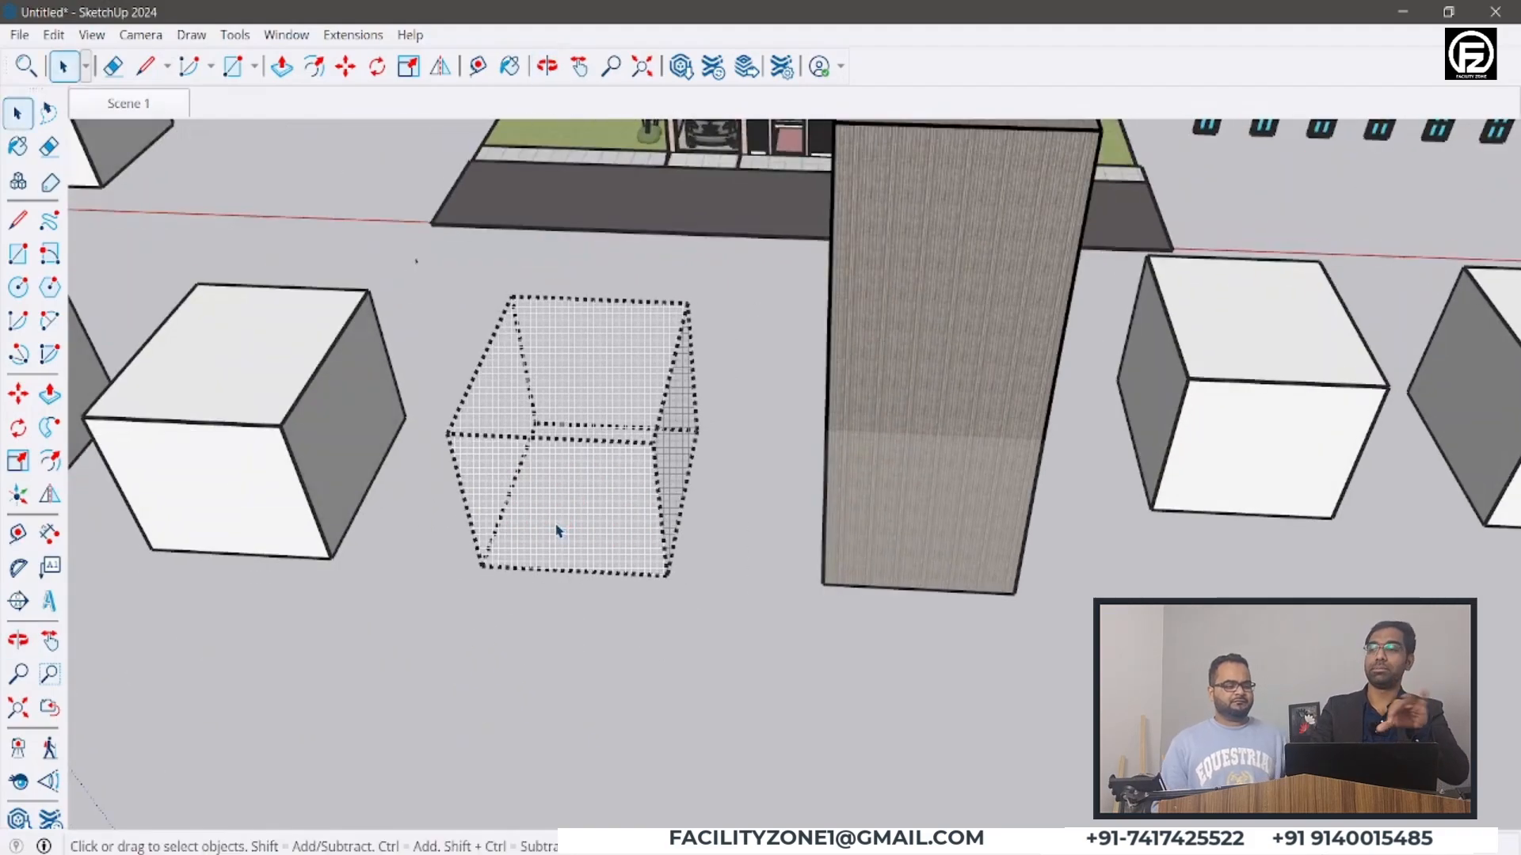
- Try to start a line on the hidden box with the Line tool, and return to Select
{"action": "scroll", "coordinate": [556, 533], "scroll_direction": "down", "scroll_amount": 2}
{"action": "scroll", "coordinate": [556, 533], "scroll_direction": "down", "scroll_amount": 1}
{"action": "key", "text": "l"}
{"action": "left_click", "coordinate": [588, 395]}
{"action": "key", "text": "space"}
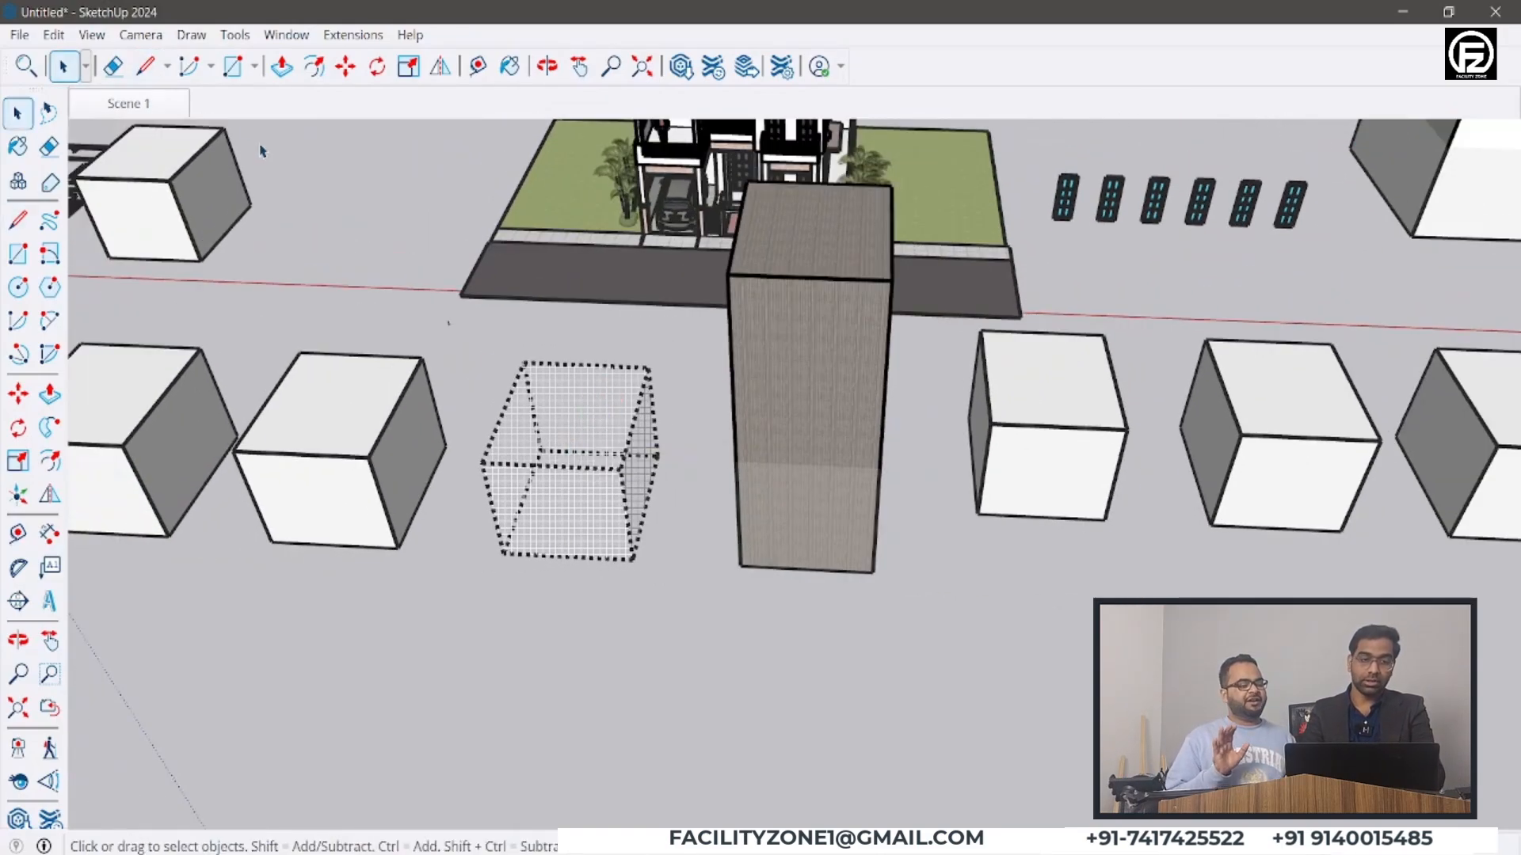
- Turn off the display of hidden objects
{"action": "left_click", "coordinate": [103, 41]}
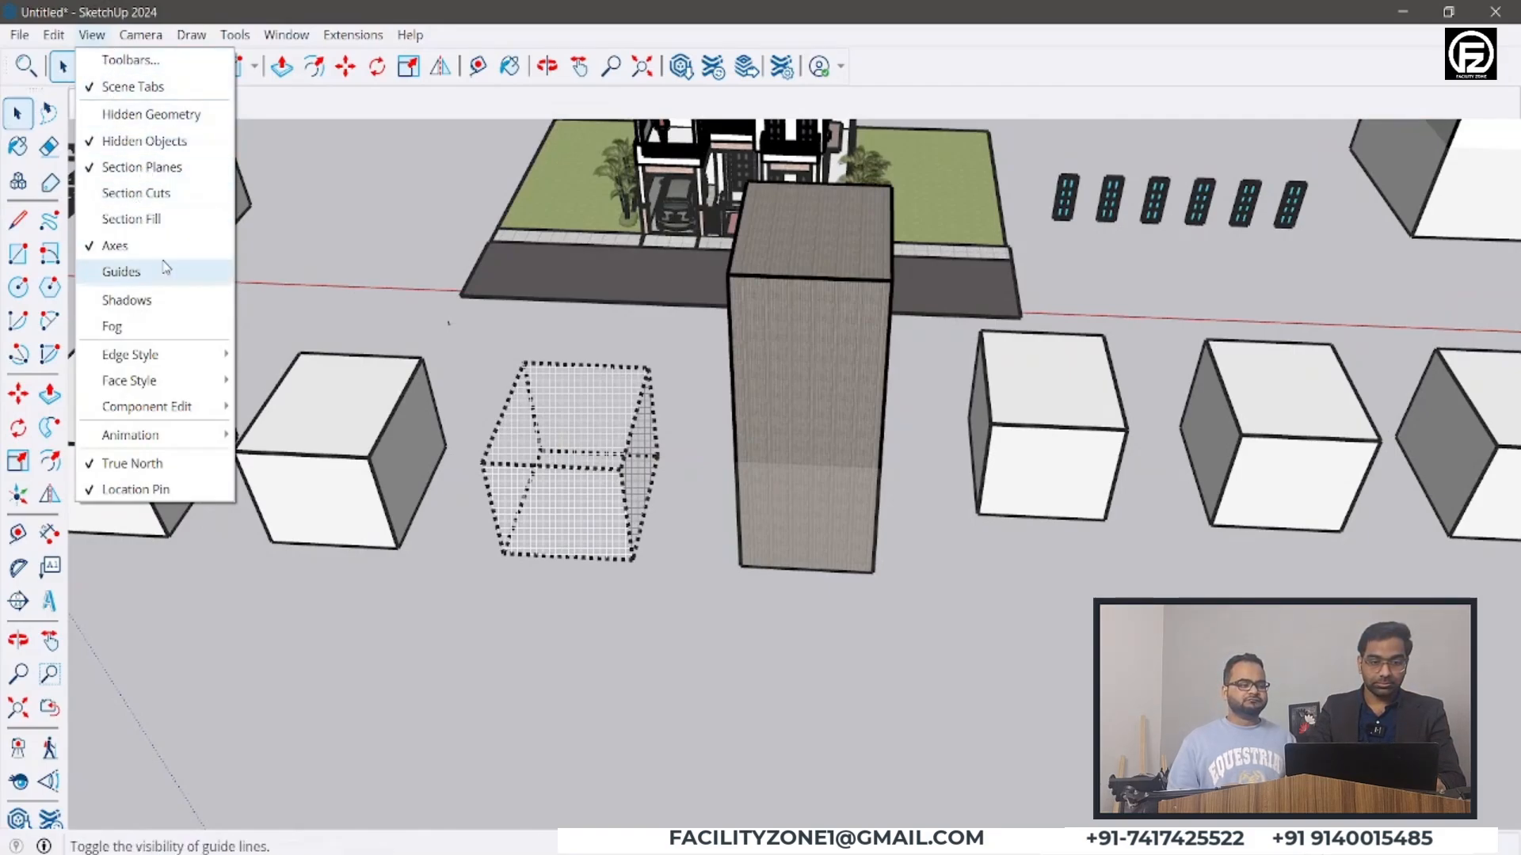
{"action": "left_click", "coordinate": [143, 141]}
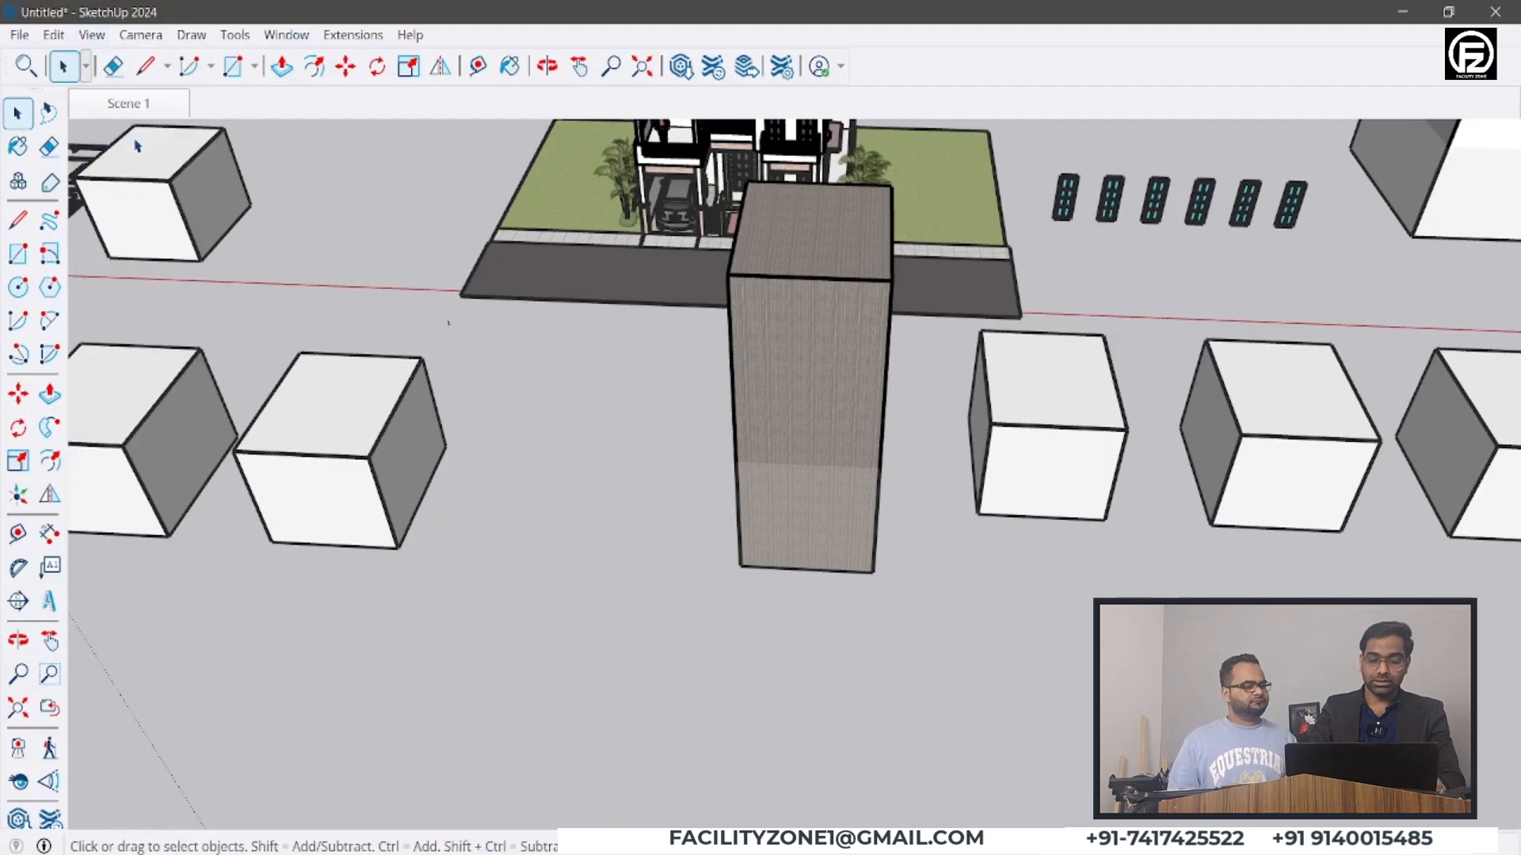
{"action": "middle_click_drag", "start_coordinate": [266, 309], "coordinate": [800, 467]}
{"action": "scroll", "coordinate": [800, 467], "scroll_direction": "down", "scroll_amount": 1}
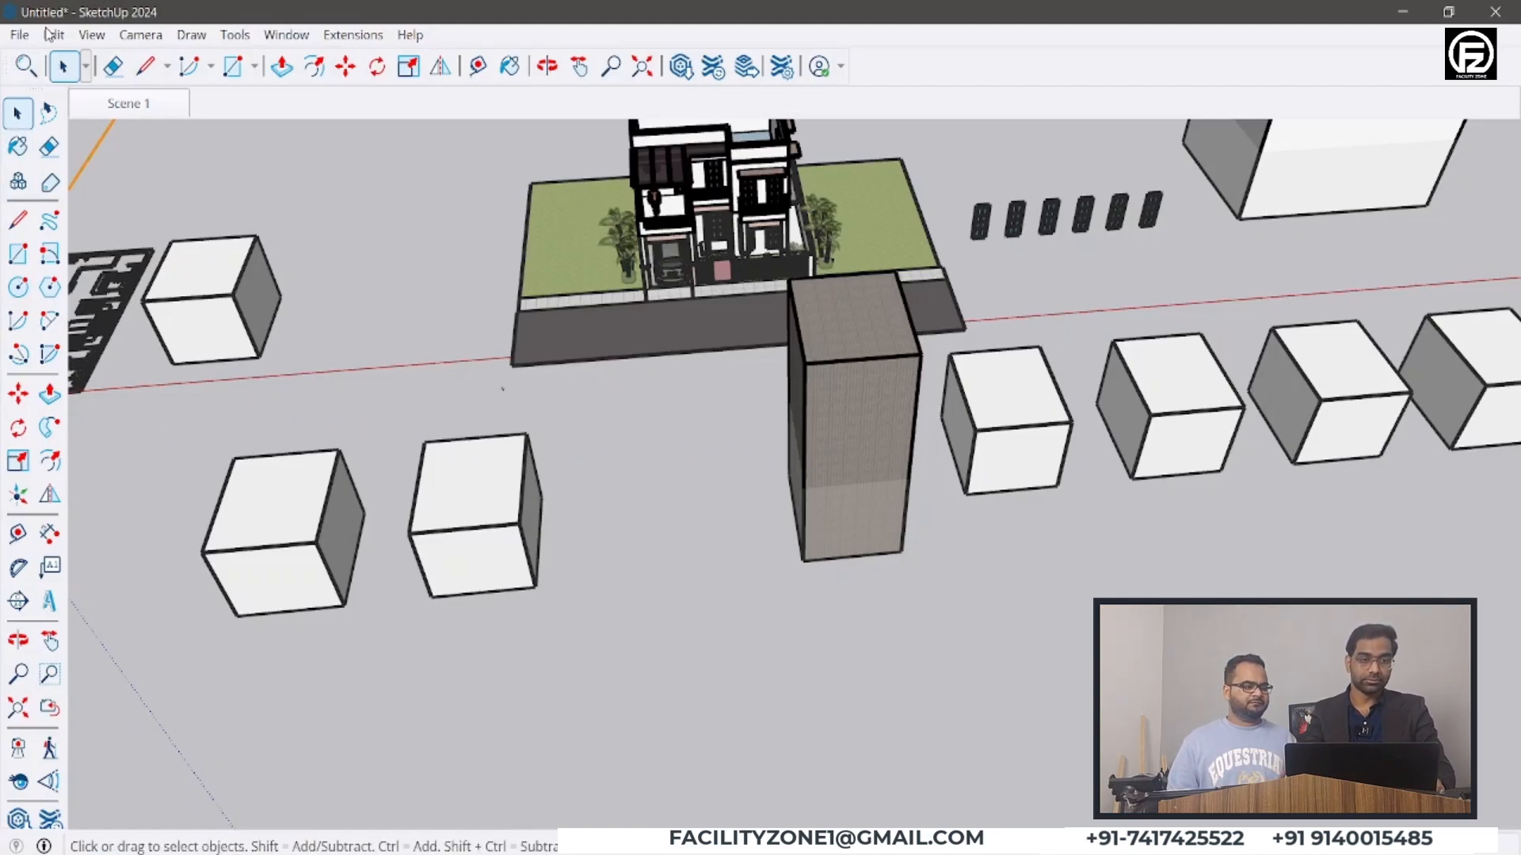
- Turn off the display of section planes
{"action": "left_click", "coordinate": [88, 39]}
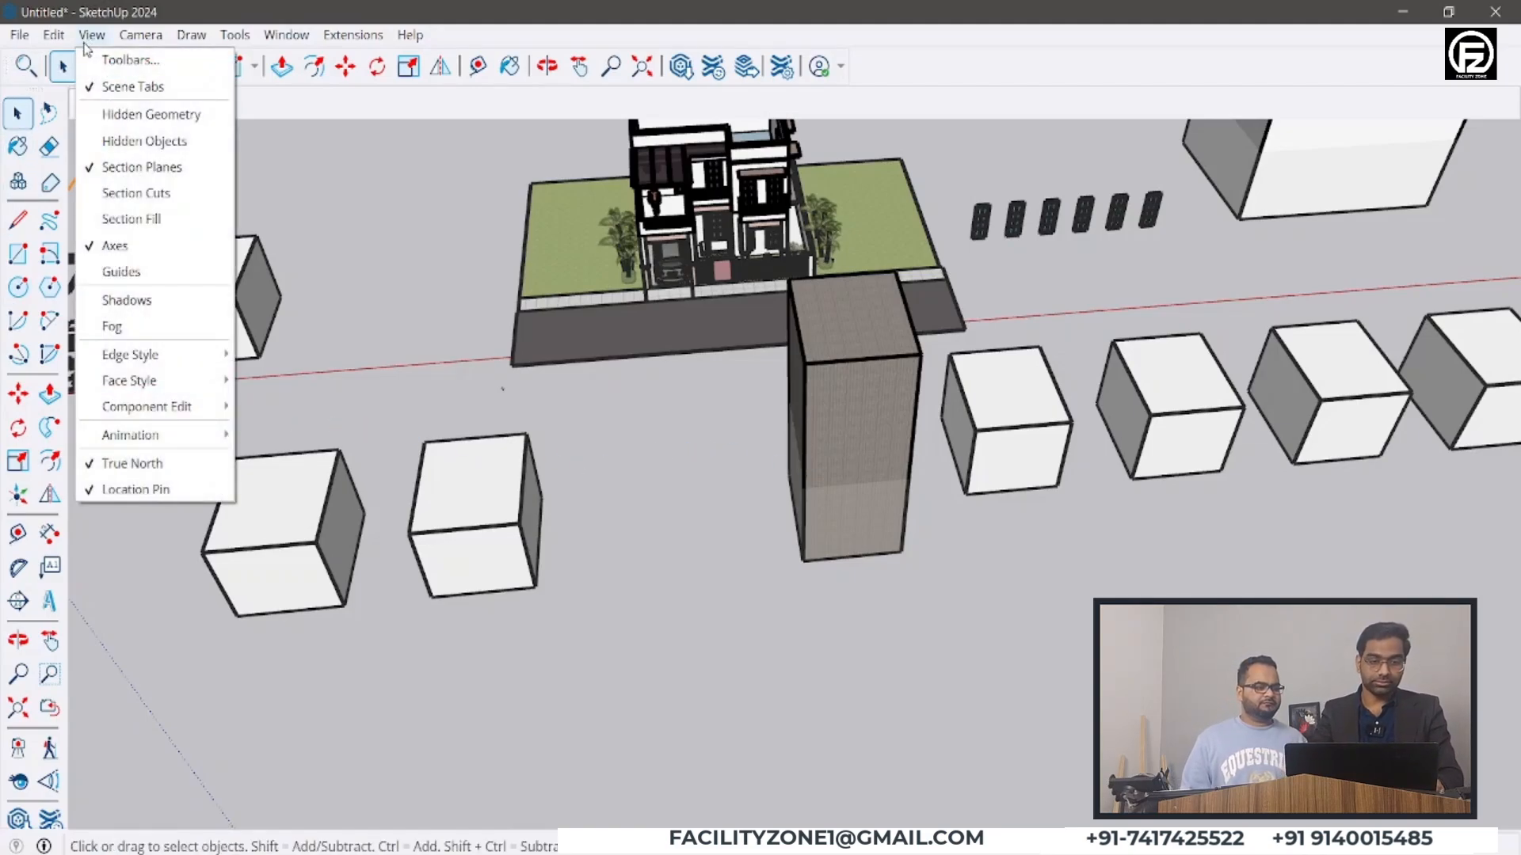
{"action": "left_click", "coordinate": [118, 172]}
{"action": "left_click", "coordinate": [50, 147]}
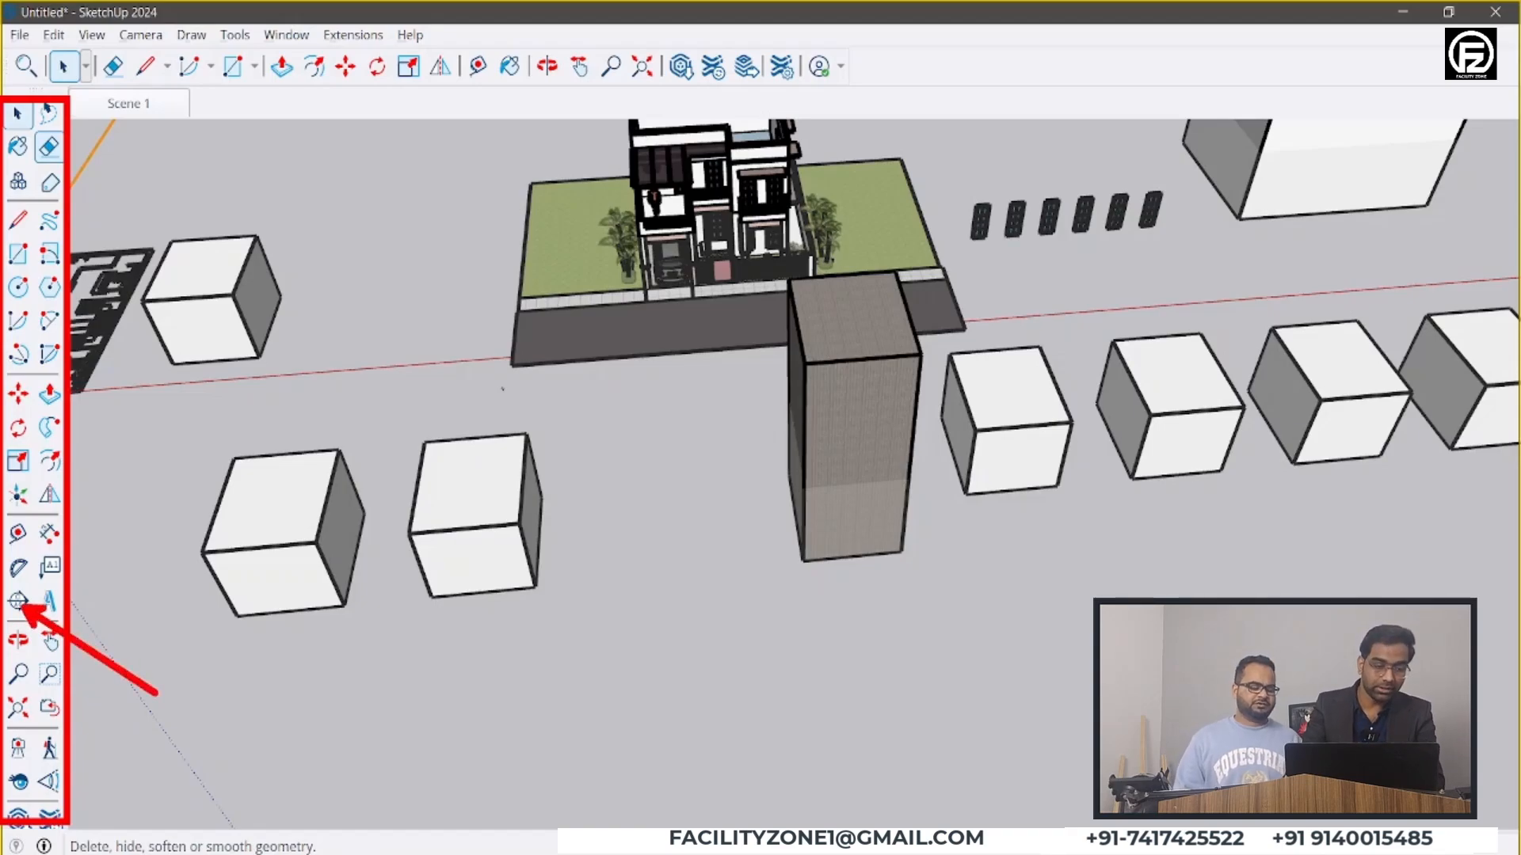
{"action": "key", "text": "space"}
- Place a horizontal section plane in the house's open roof area and name it SectionROOF
{"action": "left_click", "coordinate": [18, 640]}
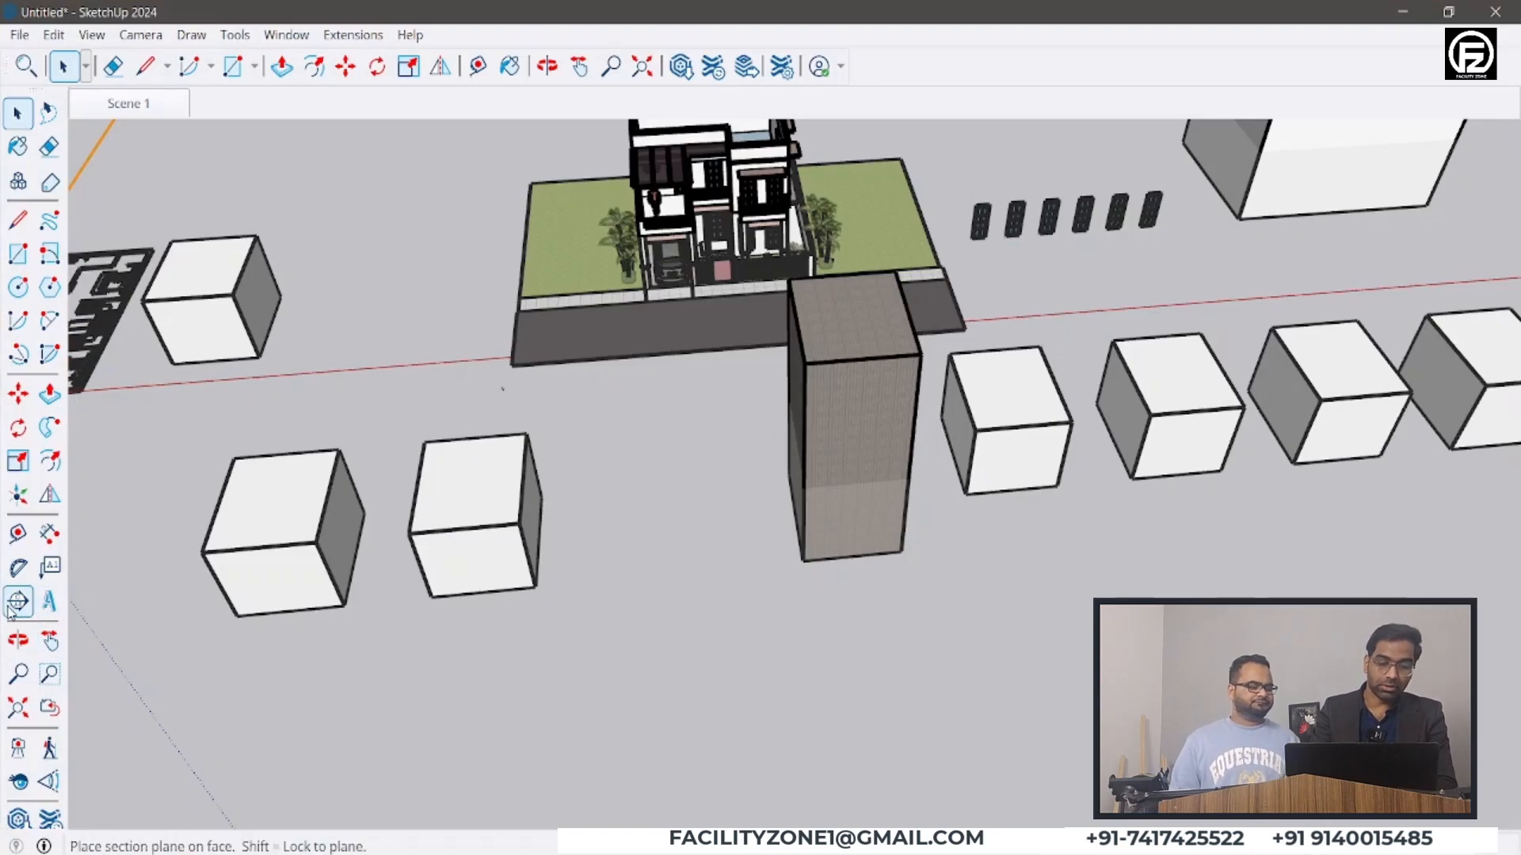
{"action": "scroll", "coordinate": [396, 650], "scroll_direction": "down", "scroll_amount": 5}
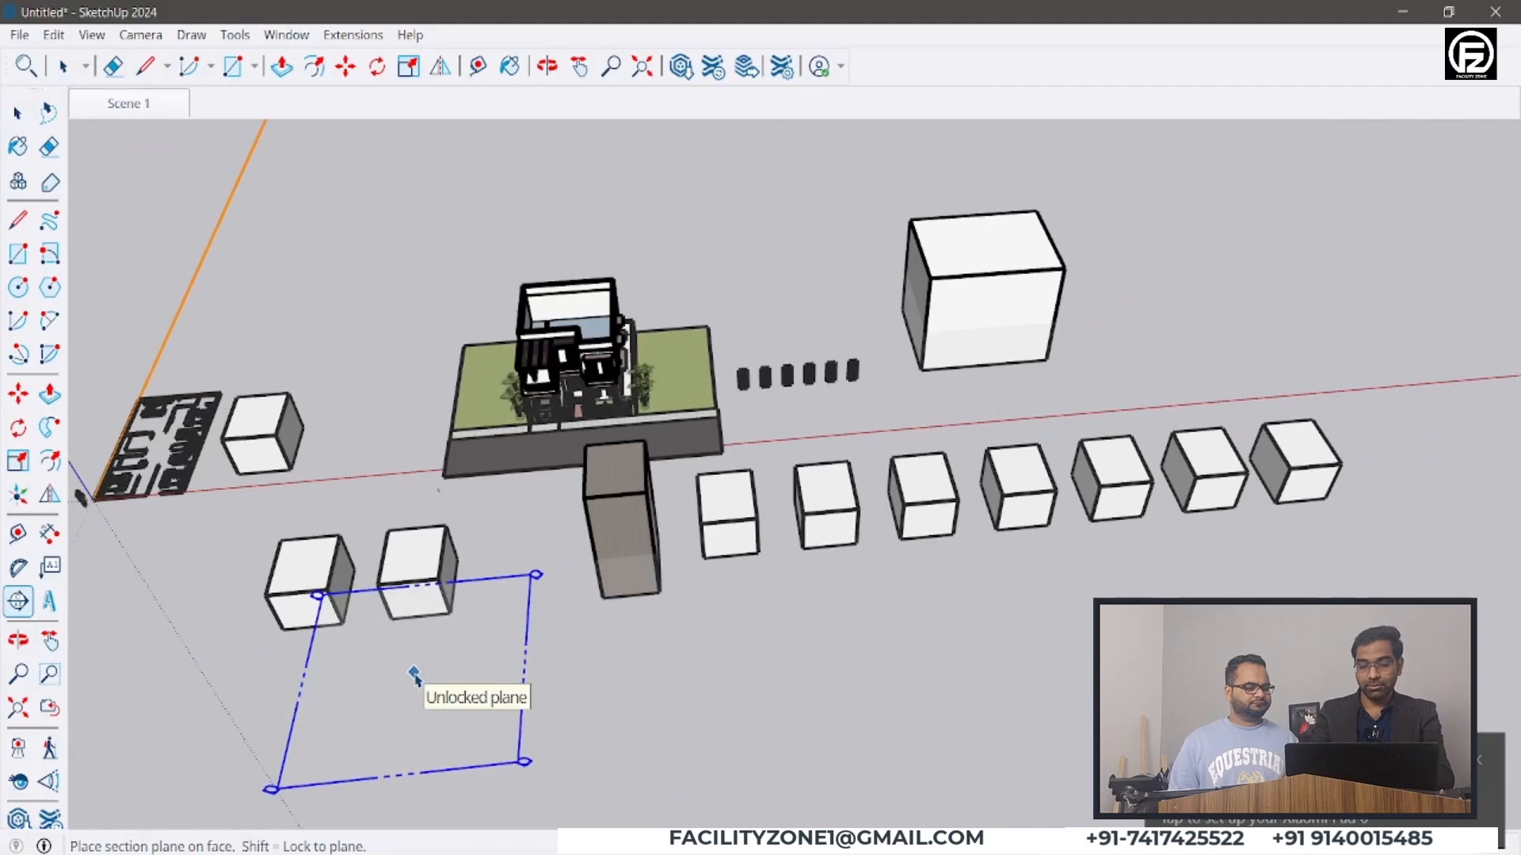
{"action": "scroll", "coordinate": [430, 651], "scroll_direction": "down", "scroll_amount": 2}
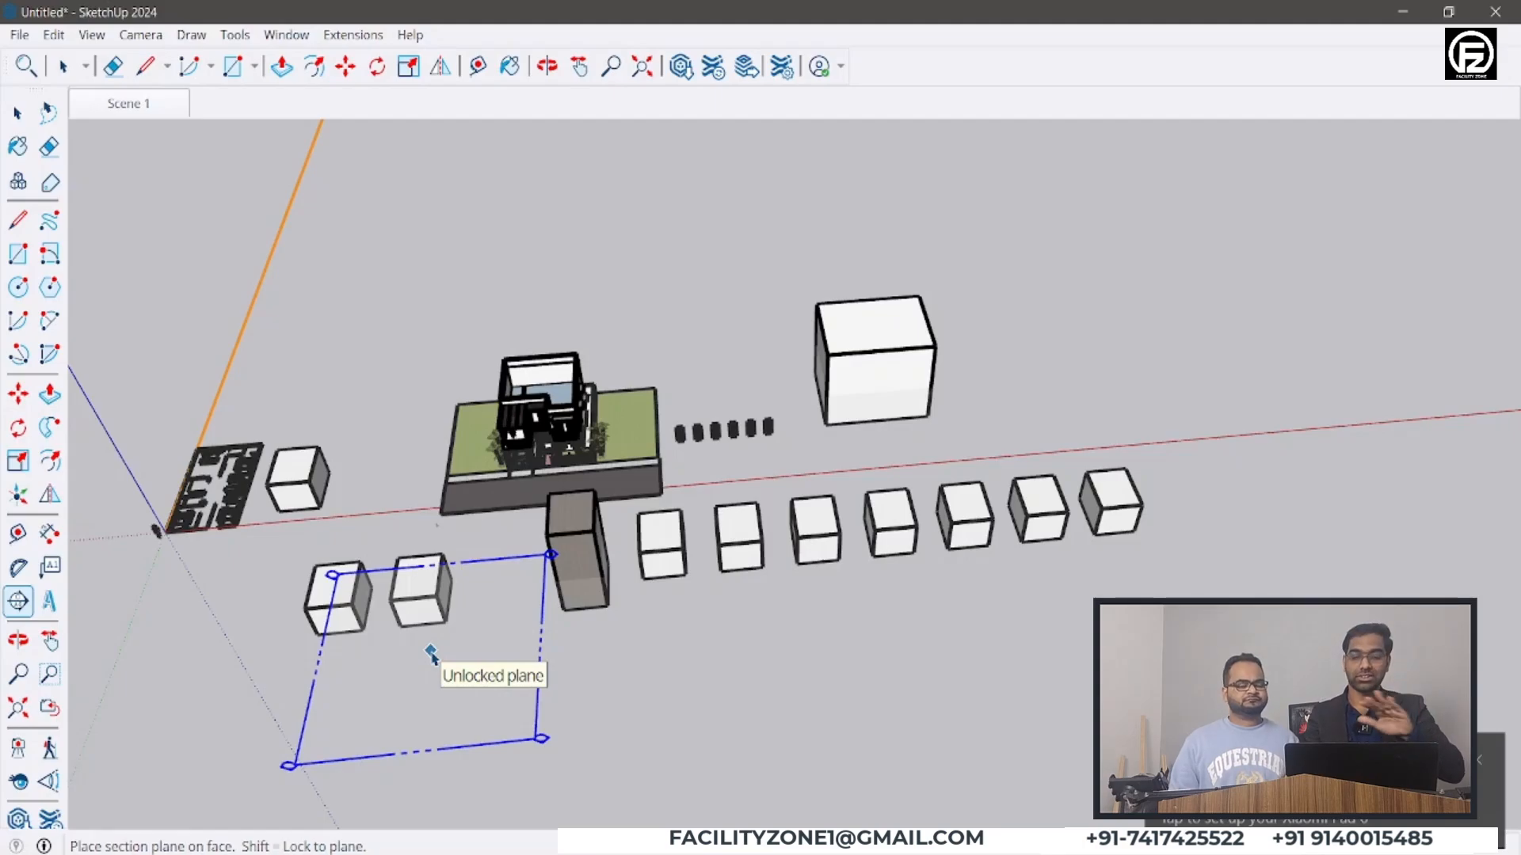
{"action": "scroll", "coordinate": [539, 376], "scroll_direction": "up", "scroll_amount": 5}
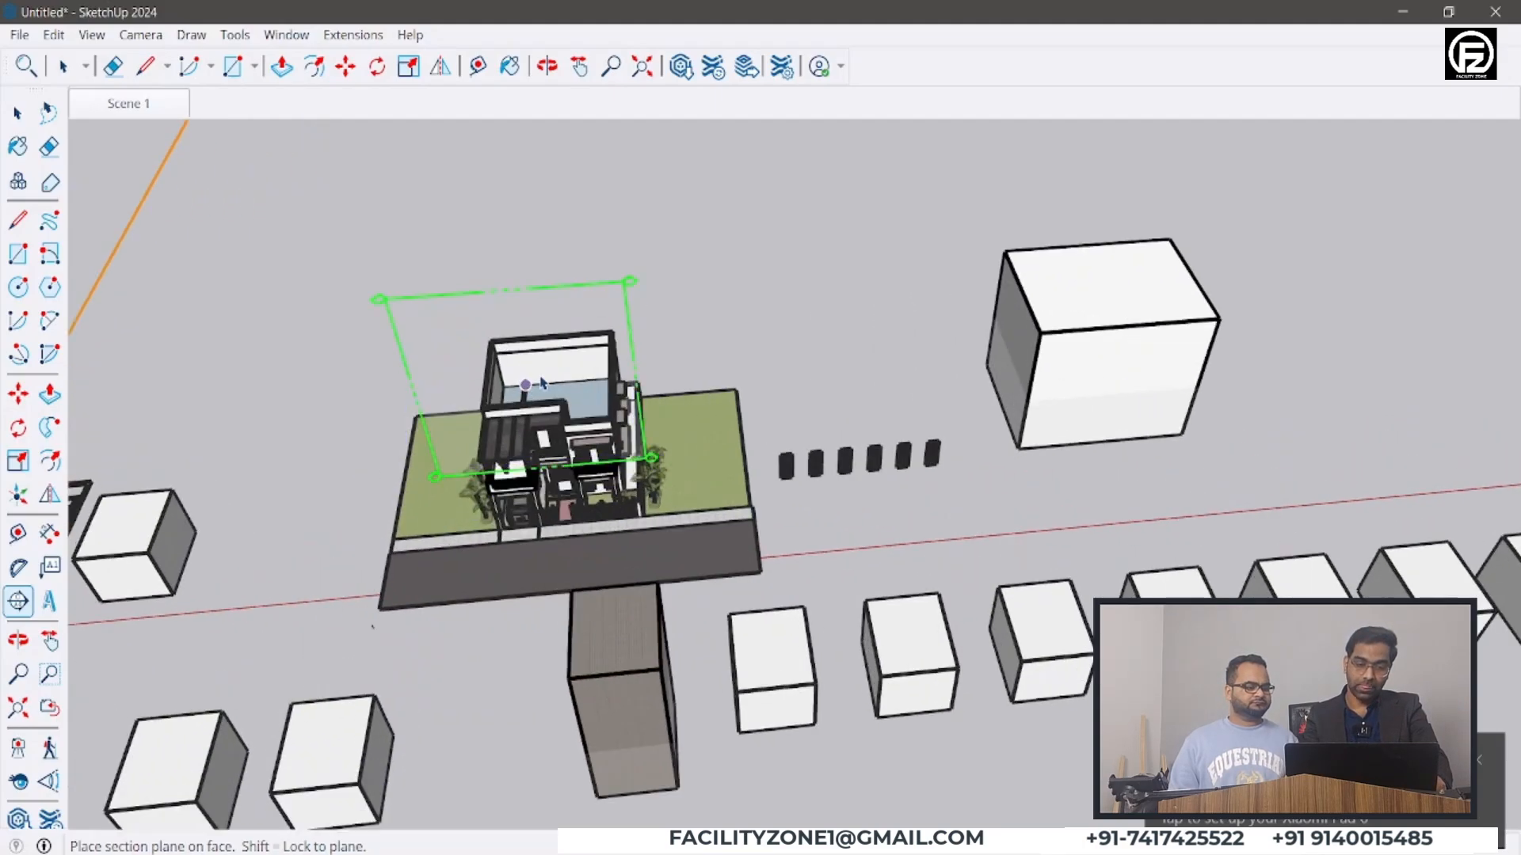
{"action": "scroll", "coordinate": [546, 379], "scroll_direction": "up", "scroll_amount": 4}
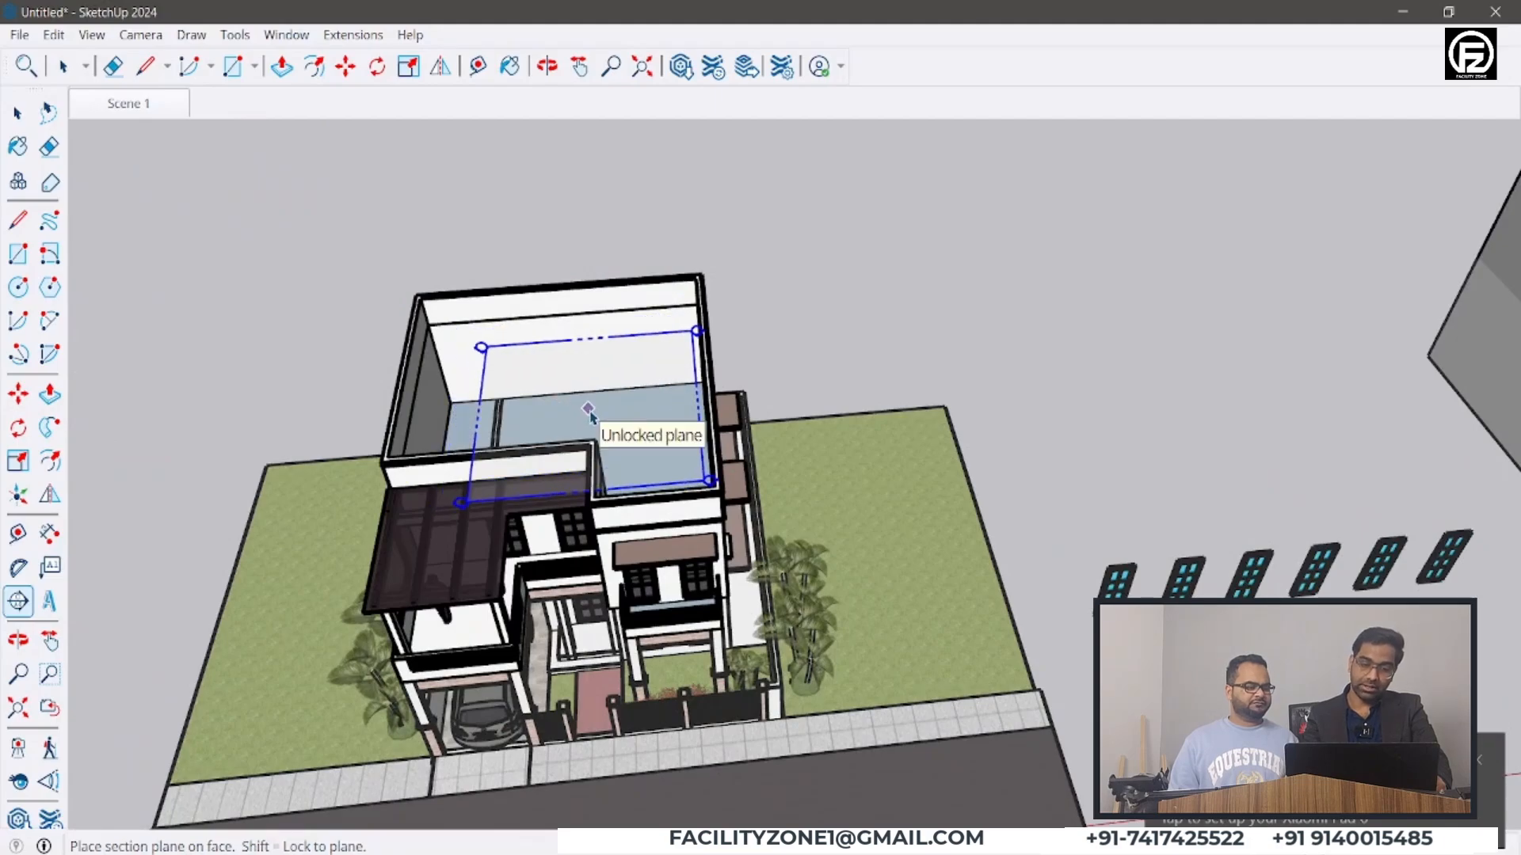
{"action": "left_click", "coordinate": [588, 414]}
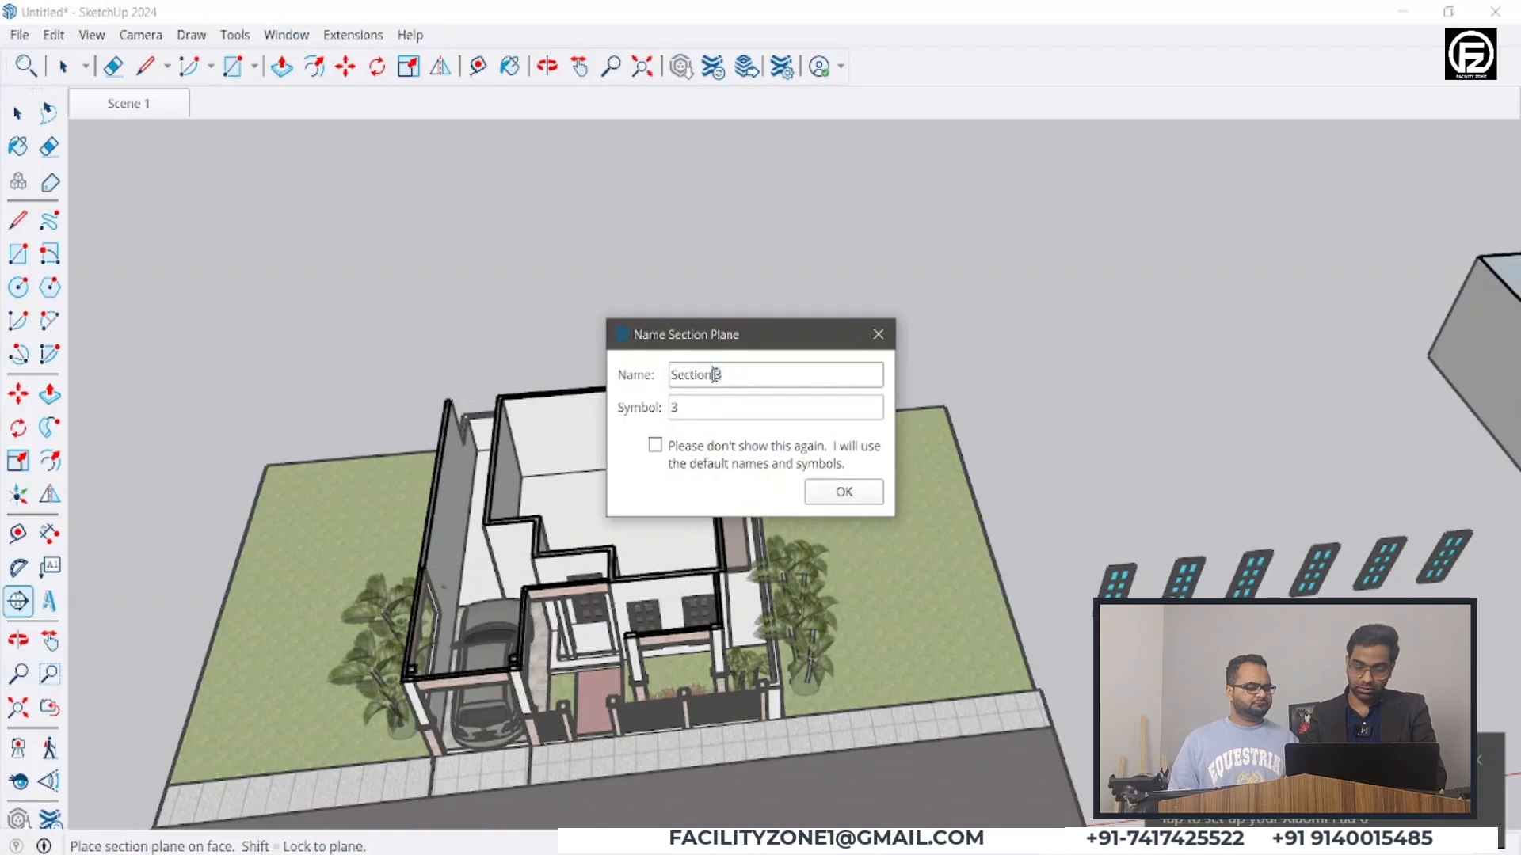
{"action": "type", "text": "00"}
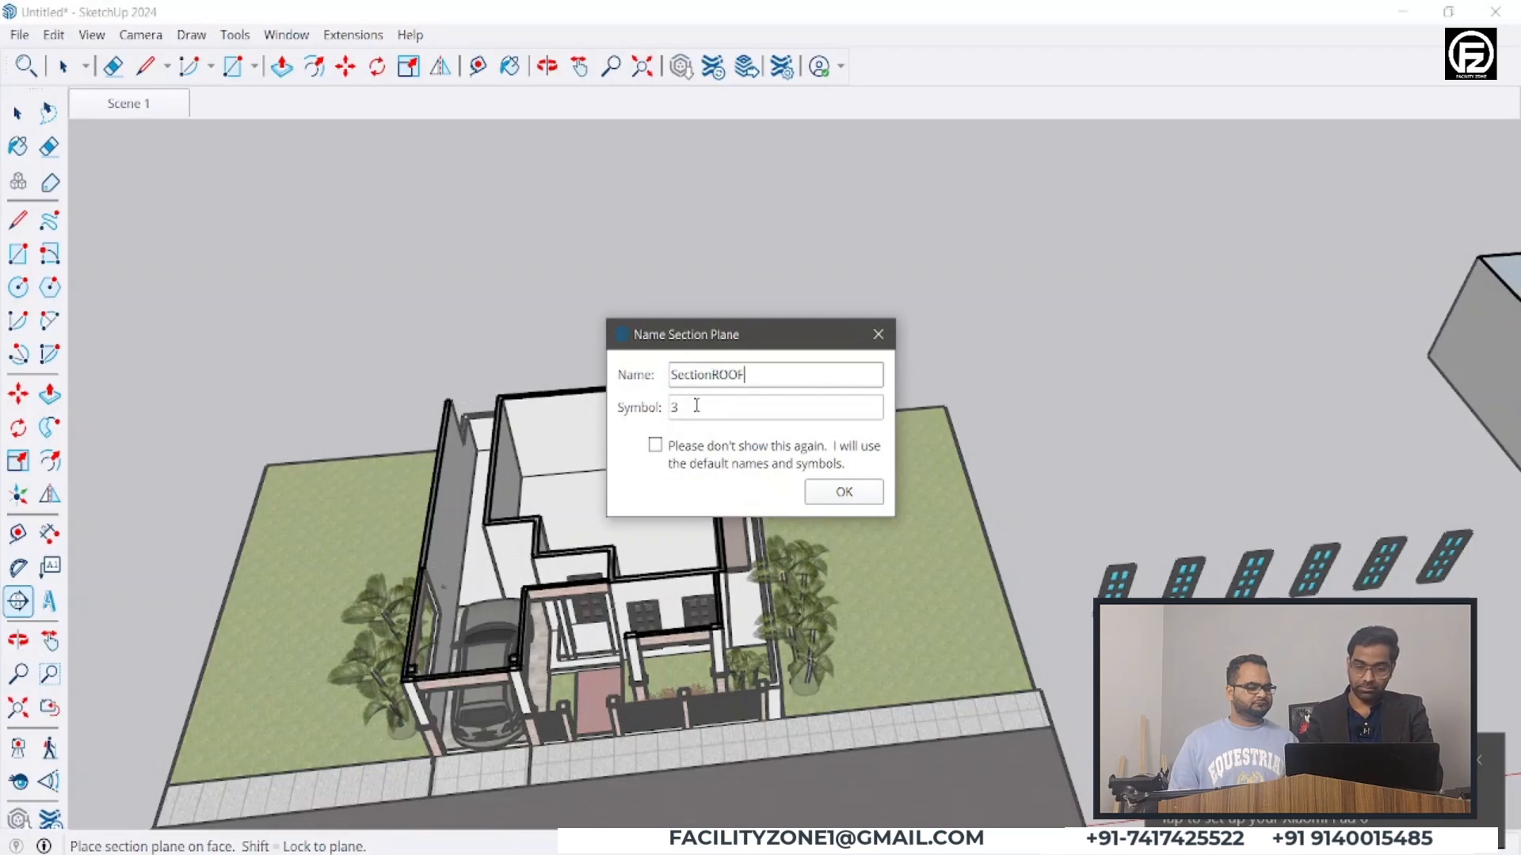
{"action": "left_click", "coordinate": [825, 493]}
- Examine how the horizontal section cuts through the house and the surrounding boxes
{"action": "middle_click_drag", "start_coordinate": [746, 492], "coordinate": [767, 445]}
{"action": "scroll", "coordinate": [630, 479], "scroll_direction": "down", "scroll_amount": 5}
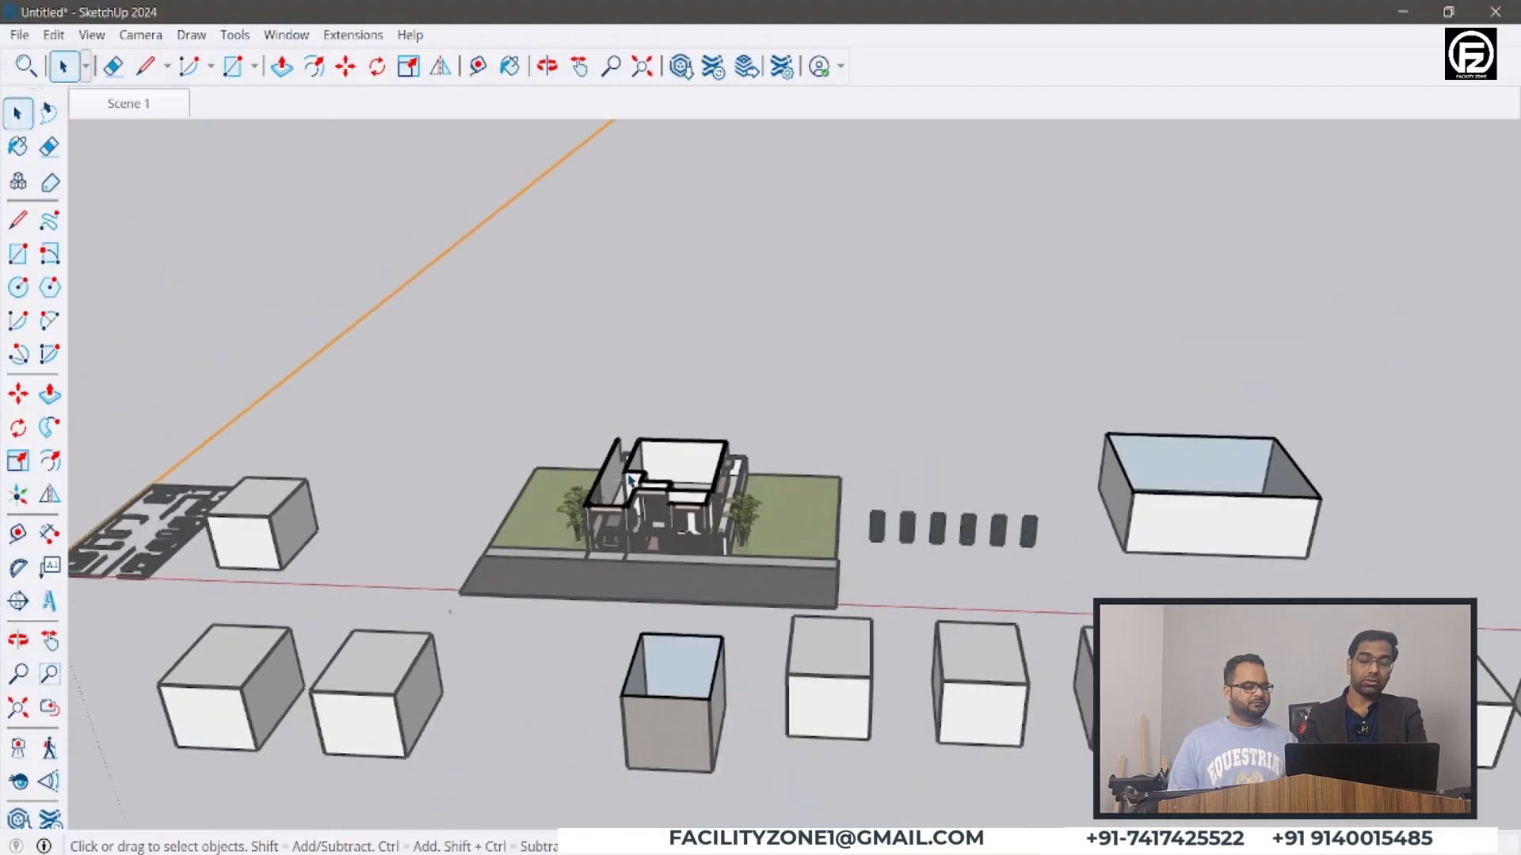
{"action": "scroll", "coordinate": [630, 480], "scroll_direction": "down", "scroll_amount": 3}
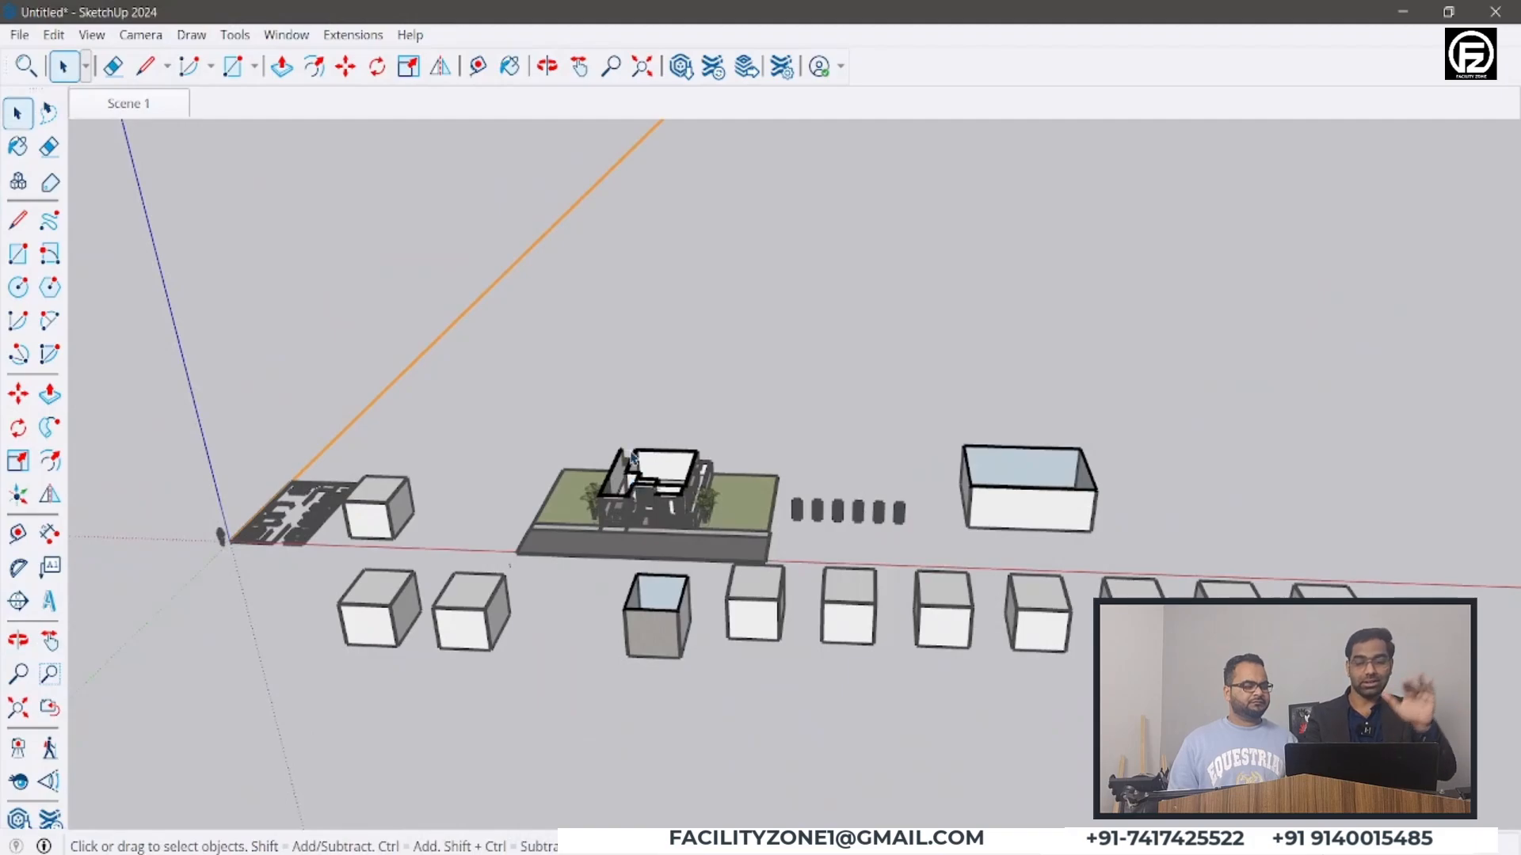
{"action": "middle_click_drag", "start_coordinate": [632, 481], "coordinate": [696, 668]}
{"action": "scroll", "coordinate": [681, 440], "scroll_direction": "up", "scroll_amount": 6}
{"action": "scroll", "coordinate": [681, 440], "scroll_direction": "up", "scroll_amount": 8}
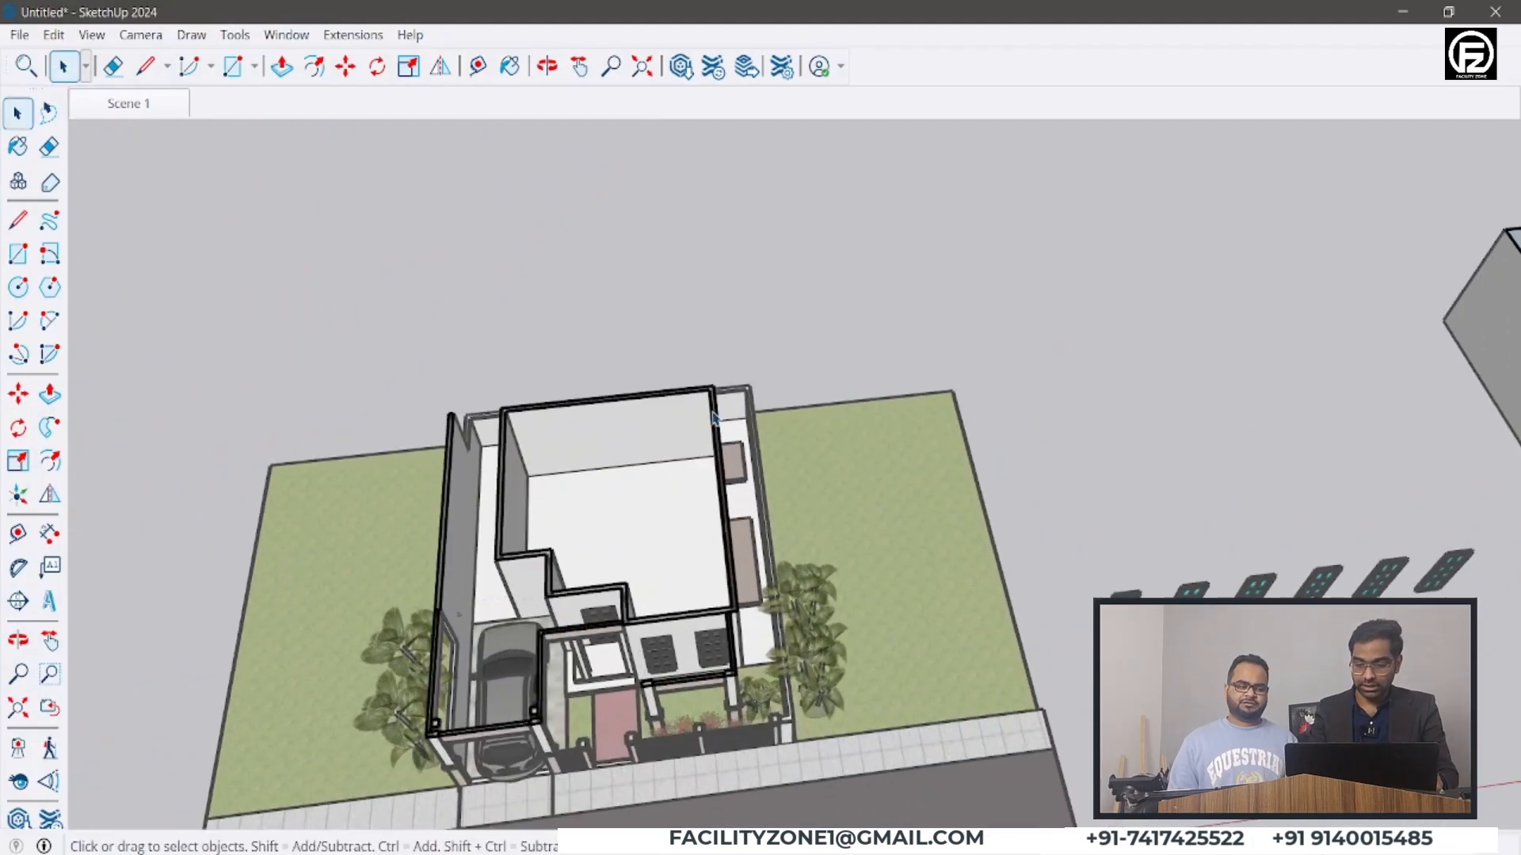
- Select the horizontal section plane above the model and bring its corner symbol into view
{"action": "scroll", "coordinate": [755, 350], "scroll_direction": "down", "scroll_amount": 10}
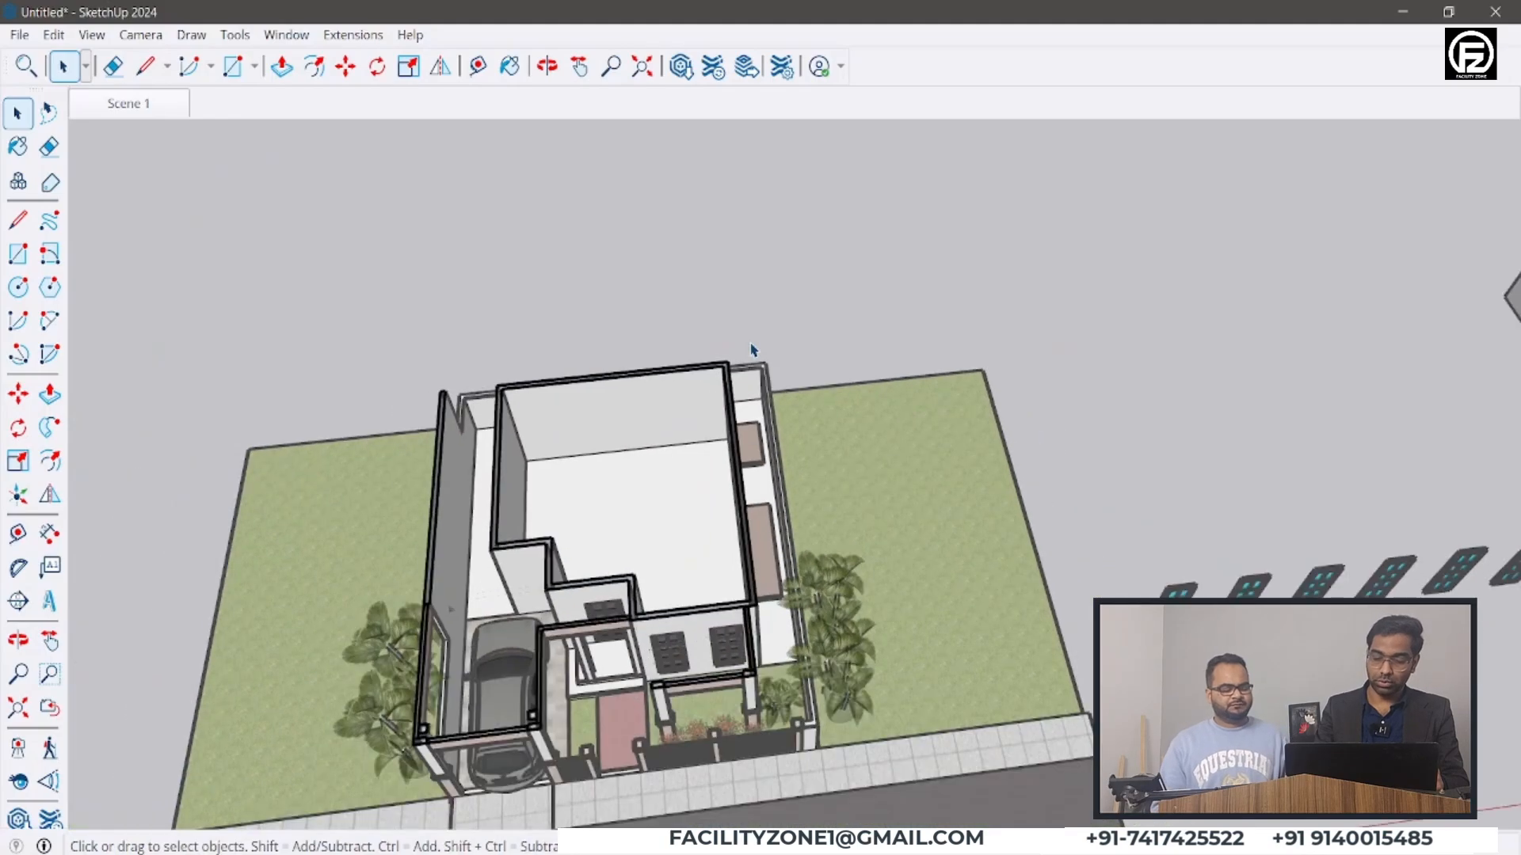
{"action": "middle_click_drag", "start_coordinate": [753, 349], "coordinate": [703, 296]}
{"action": "scroll", "coordinate": [681, 531], "scroll_direction": "down", "scroll_amount": 5}
{"action": "middle_click_drag", "start_coordinate": [665, 645], "coordinate": [662, 377]}
{"action": "left_click_drag", "start_coordinate": [634, 265], "coordinate": [606, 342]}
{"action": "scroll", "coordinate": [532, 457], "scroll_direction": "down", "scroll_amount": 10}
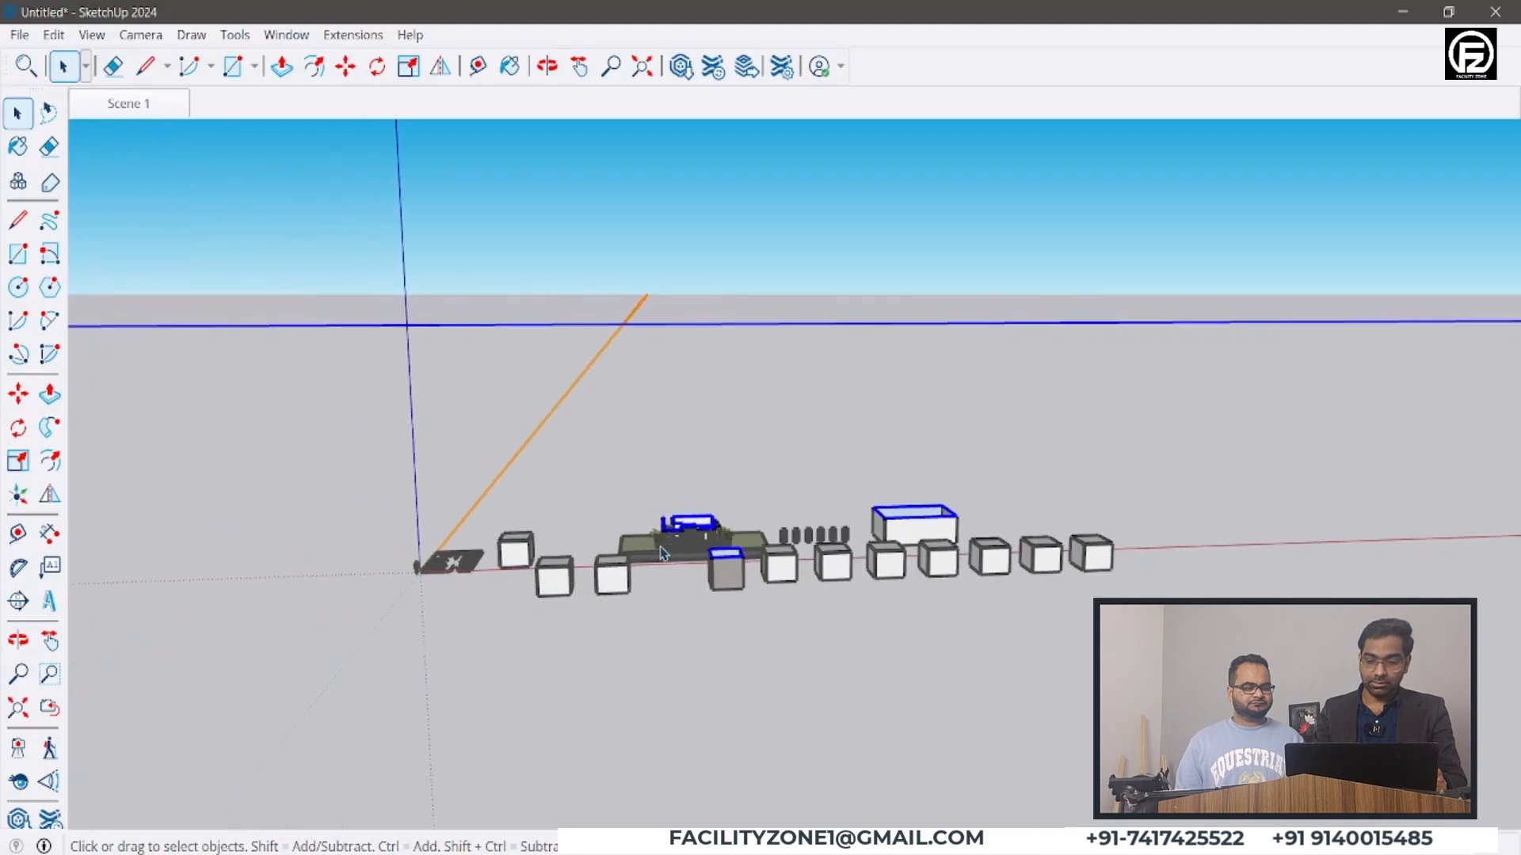
{"action": "mouse_move", "coordinate": [532, 456]}
{"action": "middle_mouse_down"}
{"action": "mouse_move", "coordinate": [566, 408]}
{"action": "mouse_move", "coordinate": [646, 420]}
{"action": "mouse_move", "coordinate": [651, 502]}
{"action": "middle_mouse_up"}
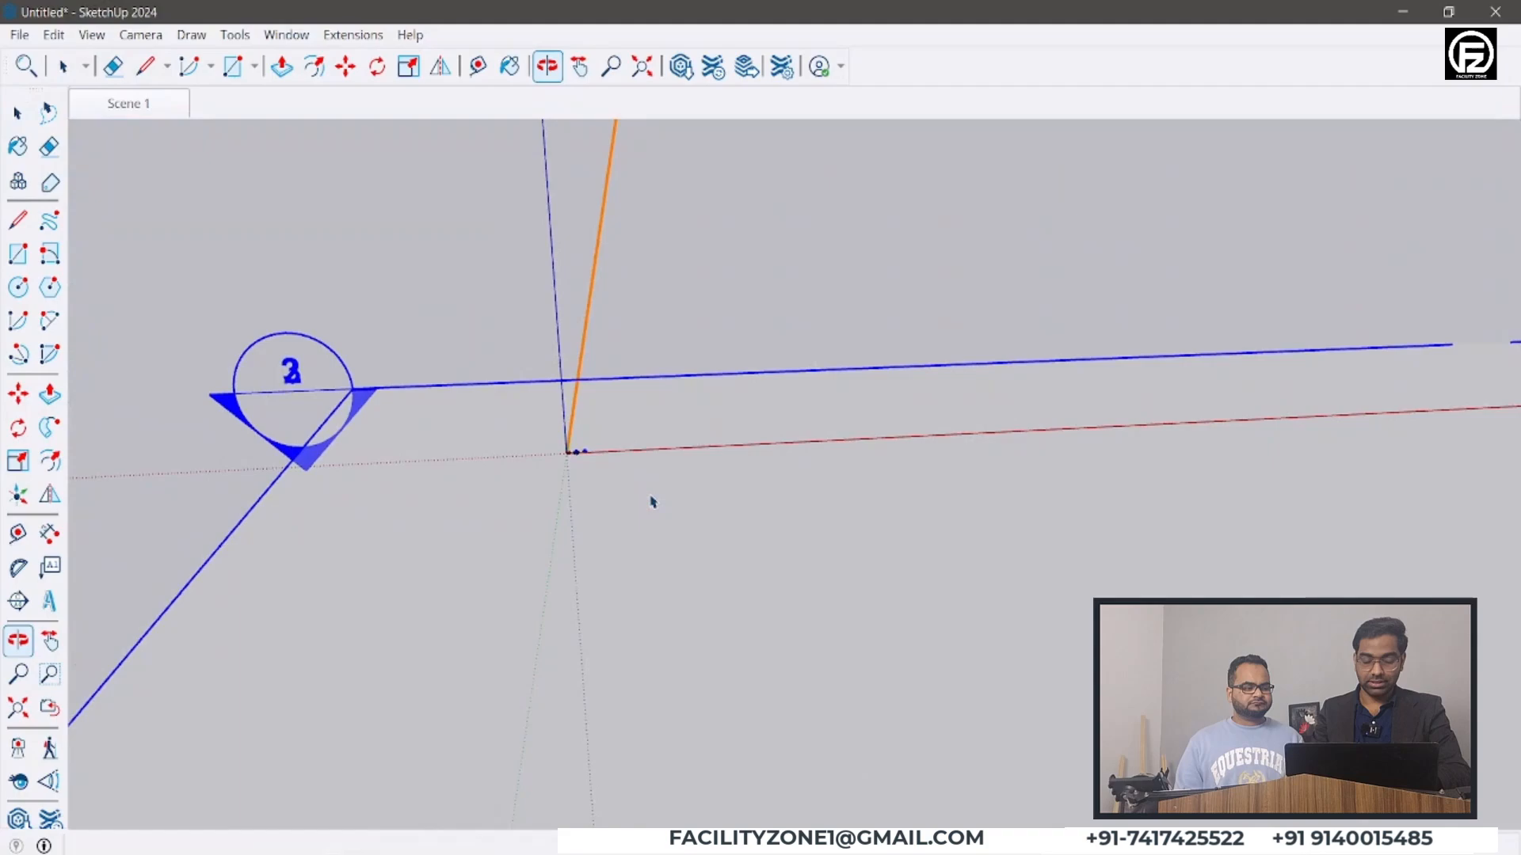
- Turn off the display of the section planes around the model
{"action": "scroll", "coordinate": [652, 502], "scroll_direction": "down", "scroll_amount": 8}
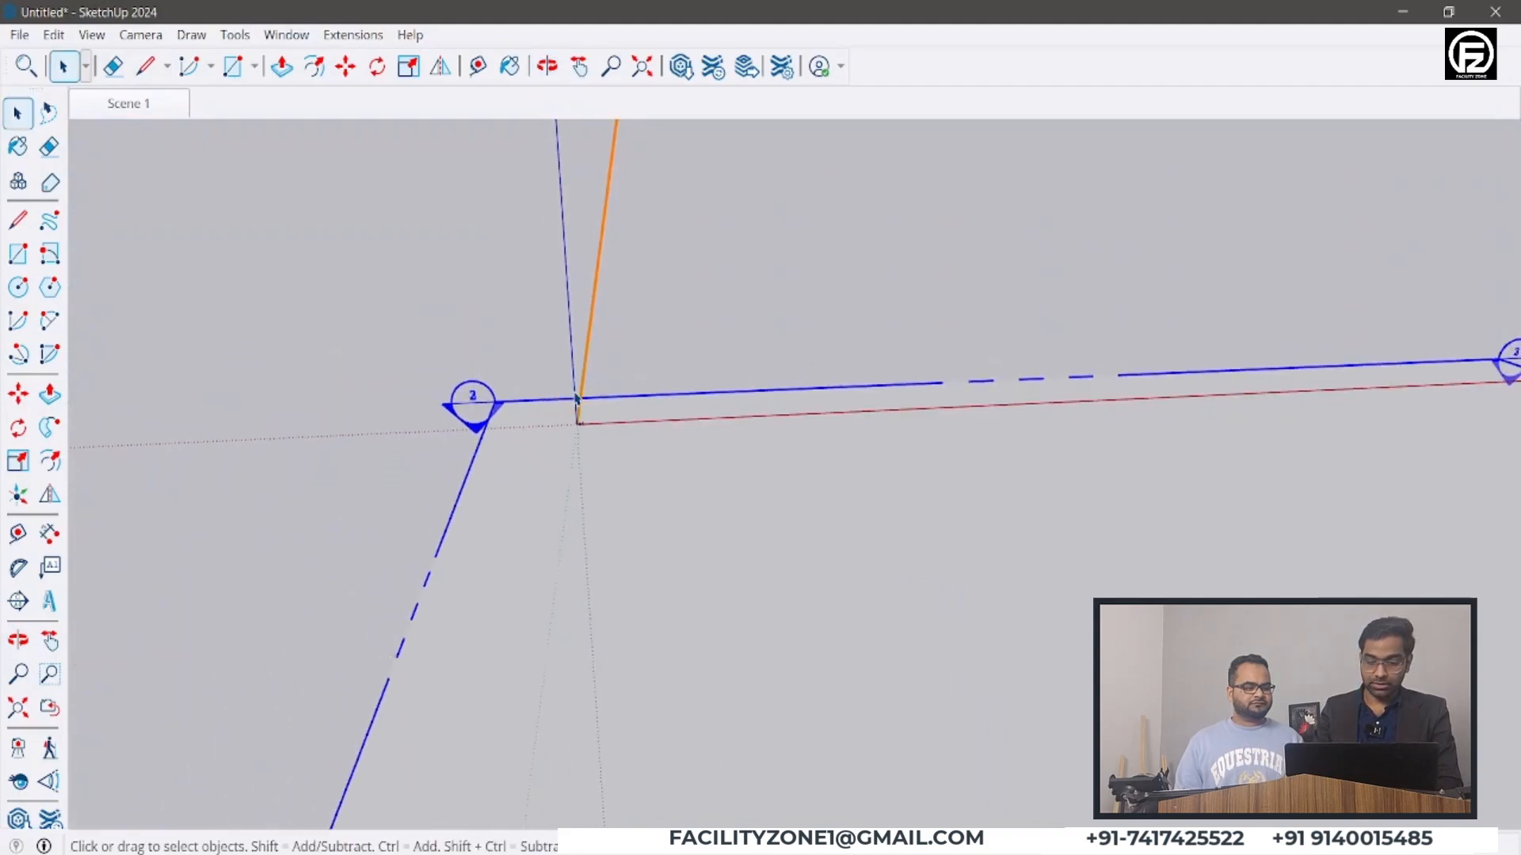
{"action": "scroll", "coordinate": [1204, 525], "scroll_direction": "up", "scroll_amount": 5}
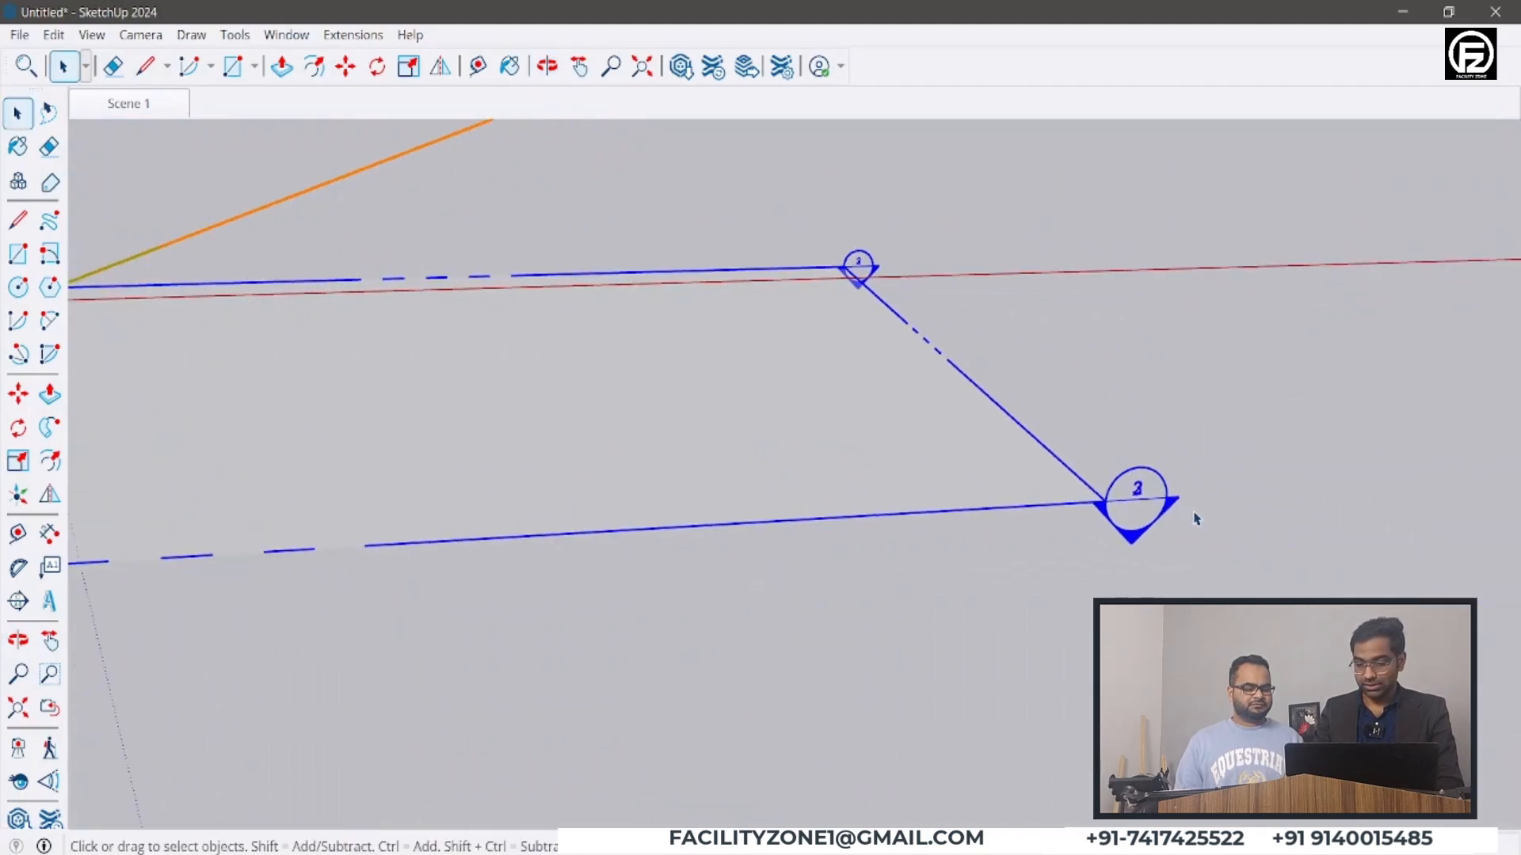
{"action": "scroll", "coordinate": [1135, 550], "scroll_direction": "down", "scroll_amount": 1}
{"action": "scroll", "coordinate": [1135, 550], "scroll_direction": "down", "scroll_amount": 2}
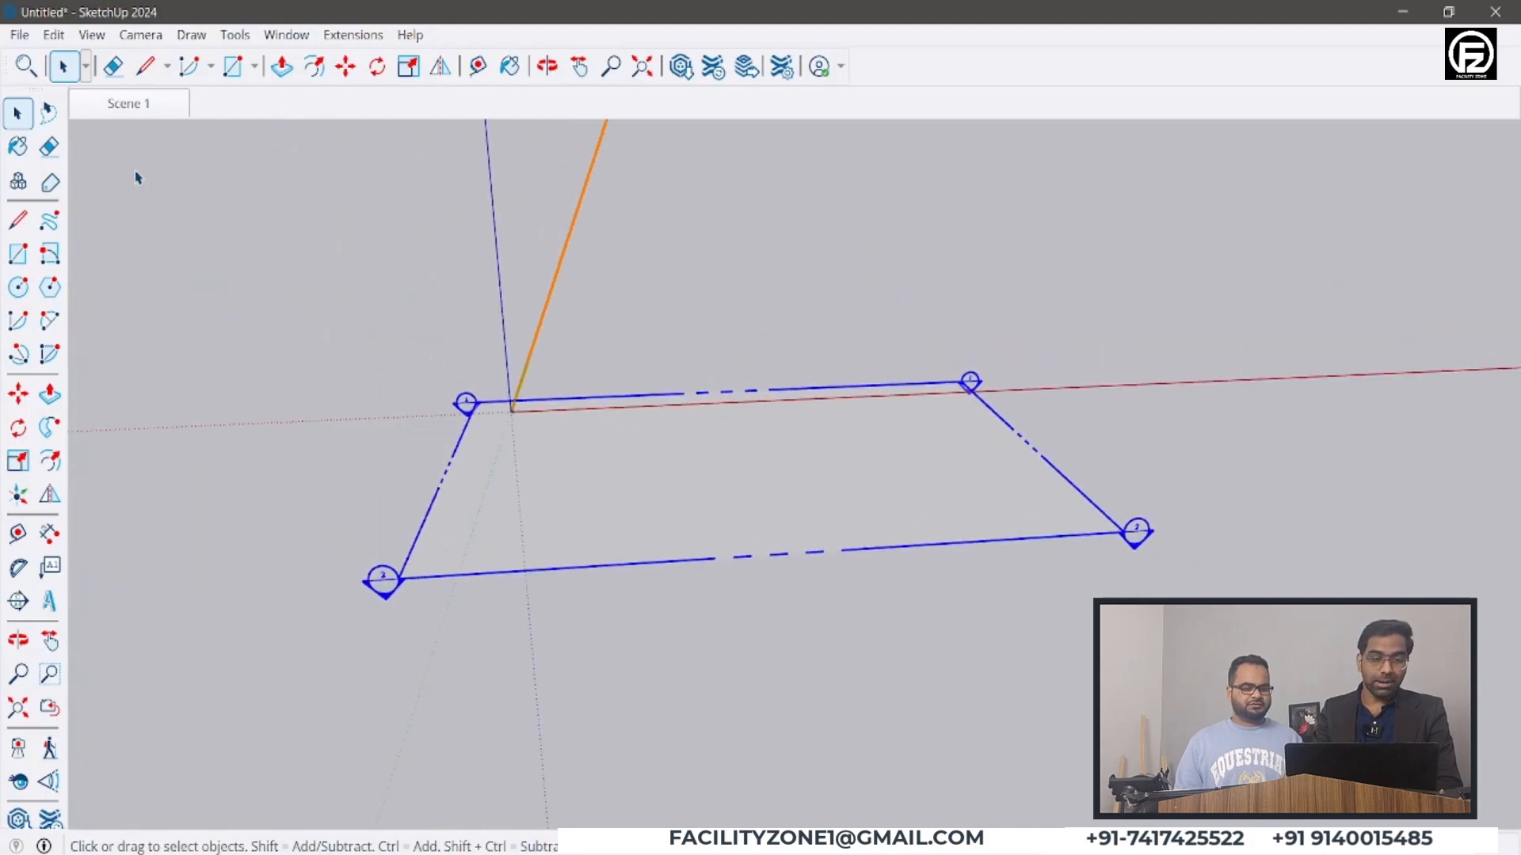
{"action": "left_click", "coordinate": [92, 35]}
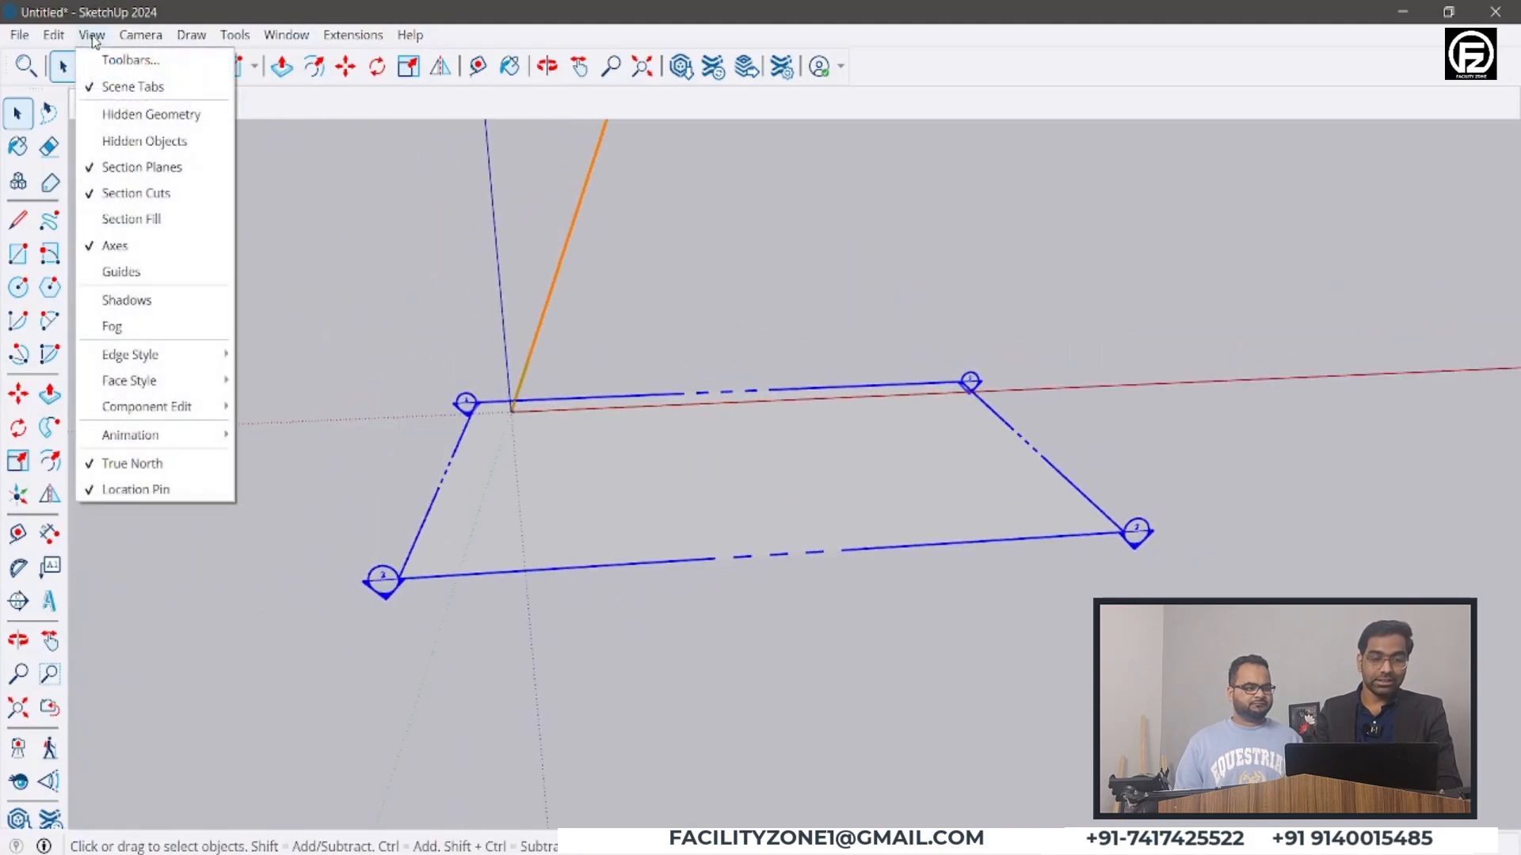
{"action": "left_click", "coordinate": [118, 176]}
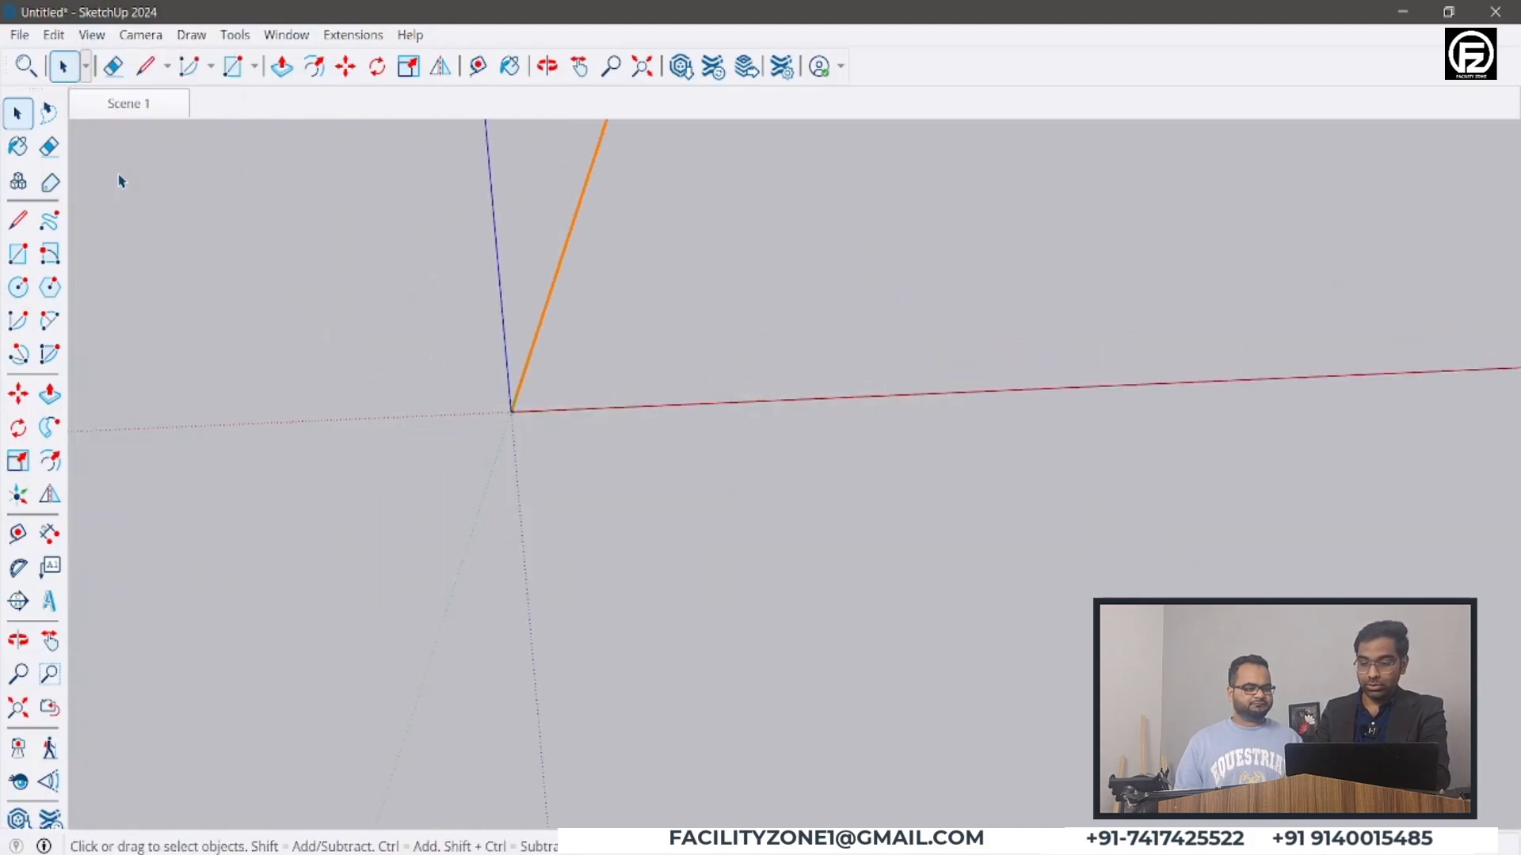
- Inspect the house and the large box that the section cuts open, marking both with temporary red arrows
{"action": "scroll", "coordinate": [499, 449], "scroll_direction": "up", "scroll_amount": 10}
{"action": "scroll", "coordinate": [515, 307], "scroll_direction": "up", "scroll_amount": 8}
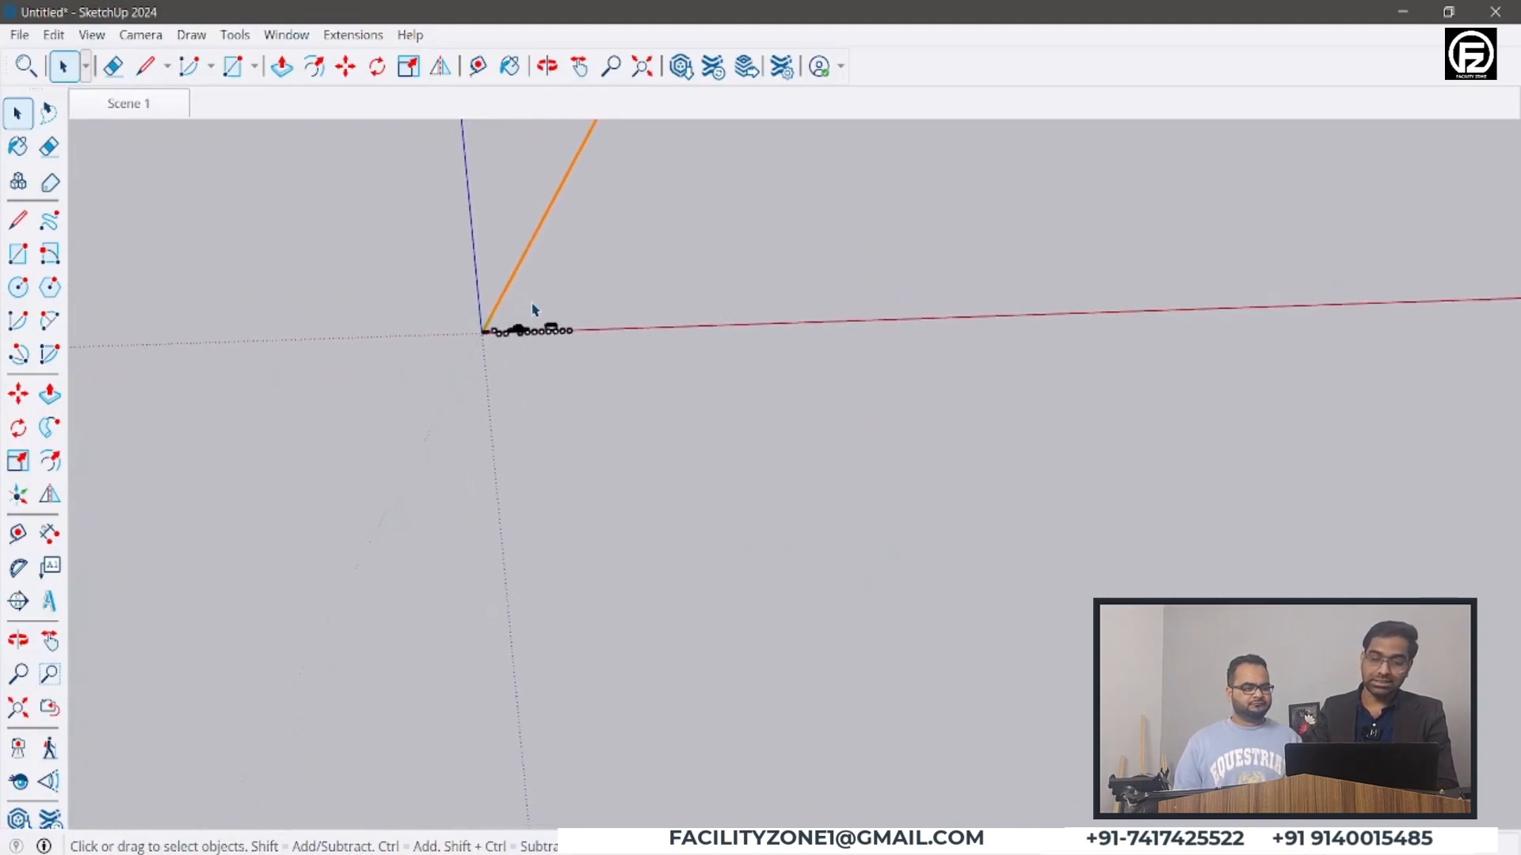
{"action": "scroll", "coordinate": [525, 371], "scroll_direction": "up", "scroll_amount": 10}
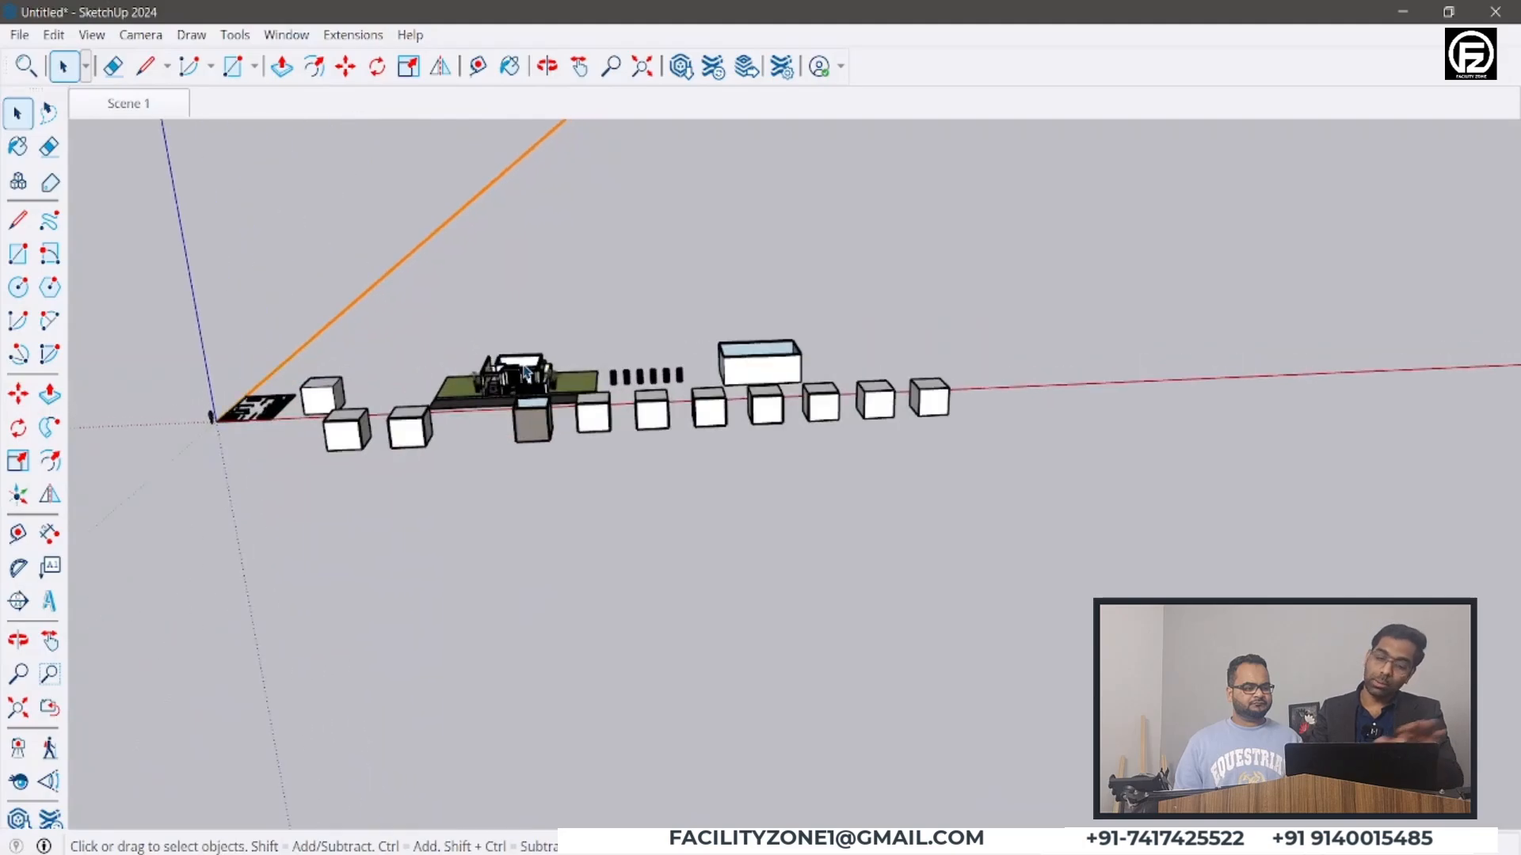
{"action": "scroll", "coordinate": [862, 285], "scroll_direction": "up", "scroll_amount": 3}
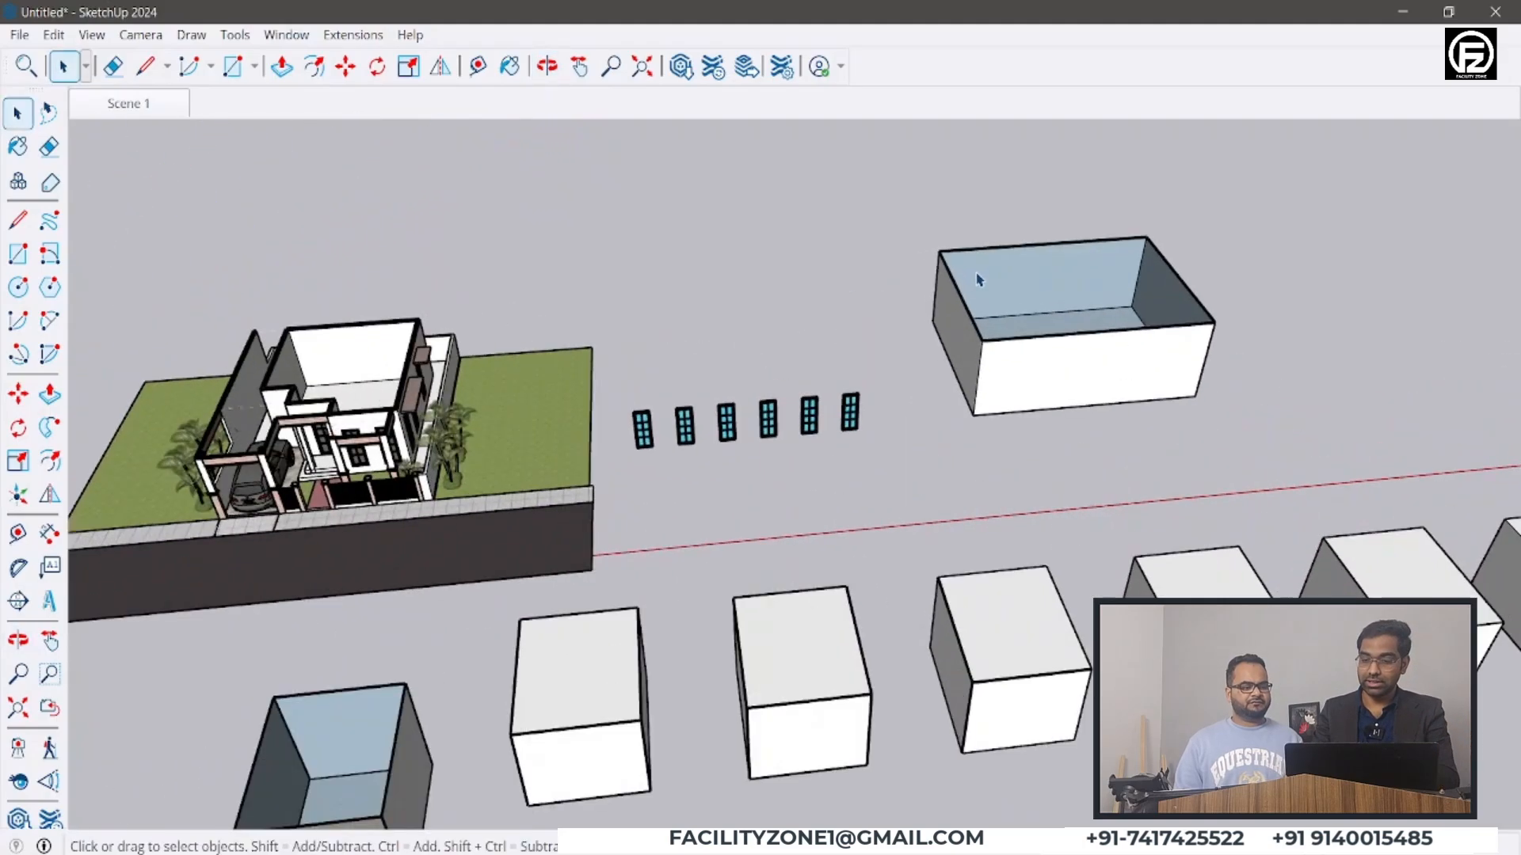
{"action": "key", "text": "ctrl+2"}
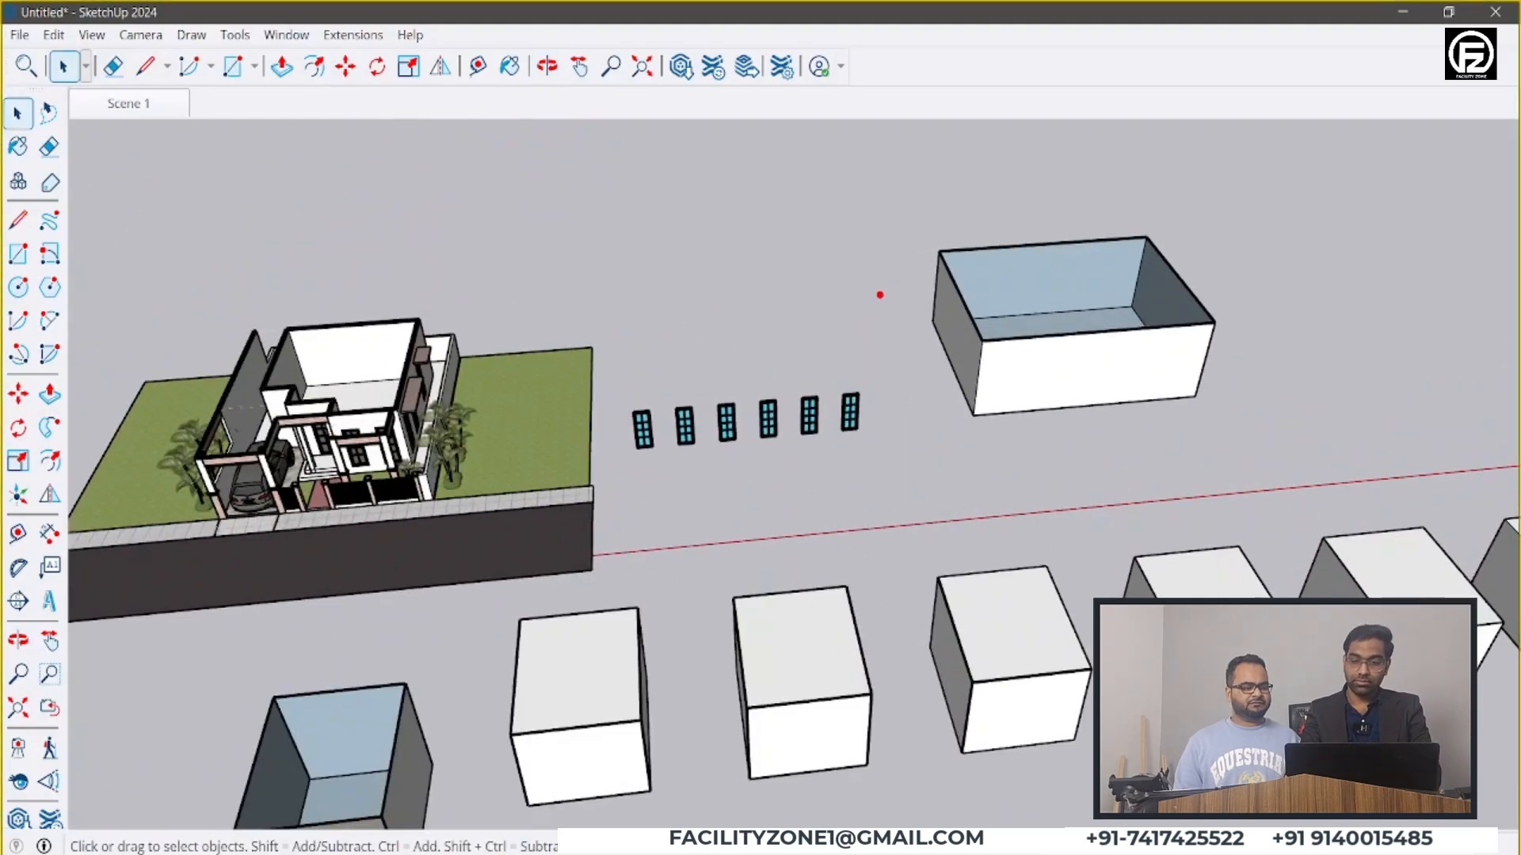
{"action": "left_click_drag", "start_coordinate": [964, 262], "coordinate": [885, 169], "text": "ctrl+shift"}
{"action": "left_click_drag", "start_coordinate": [358, 365], "coordinate": [647, 212], "text": "ctrl+shift"}
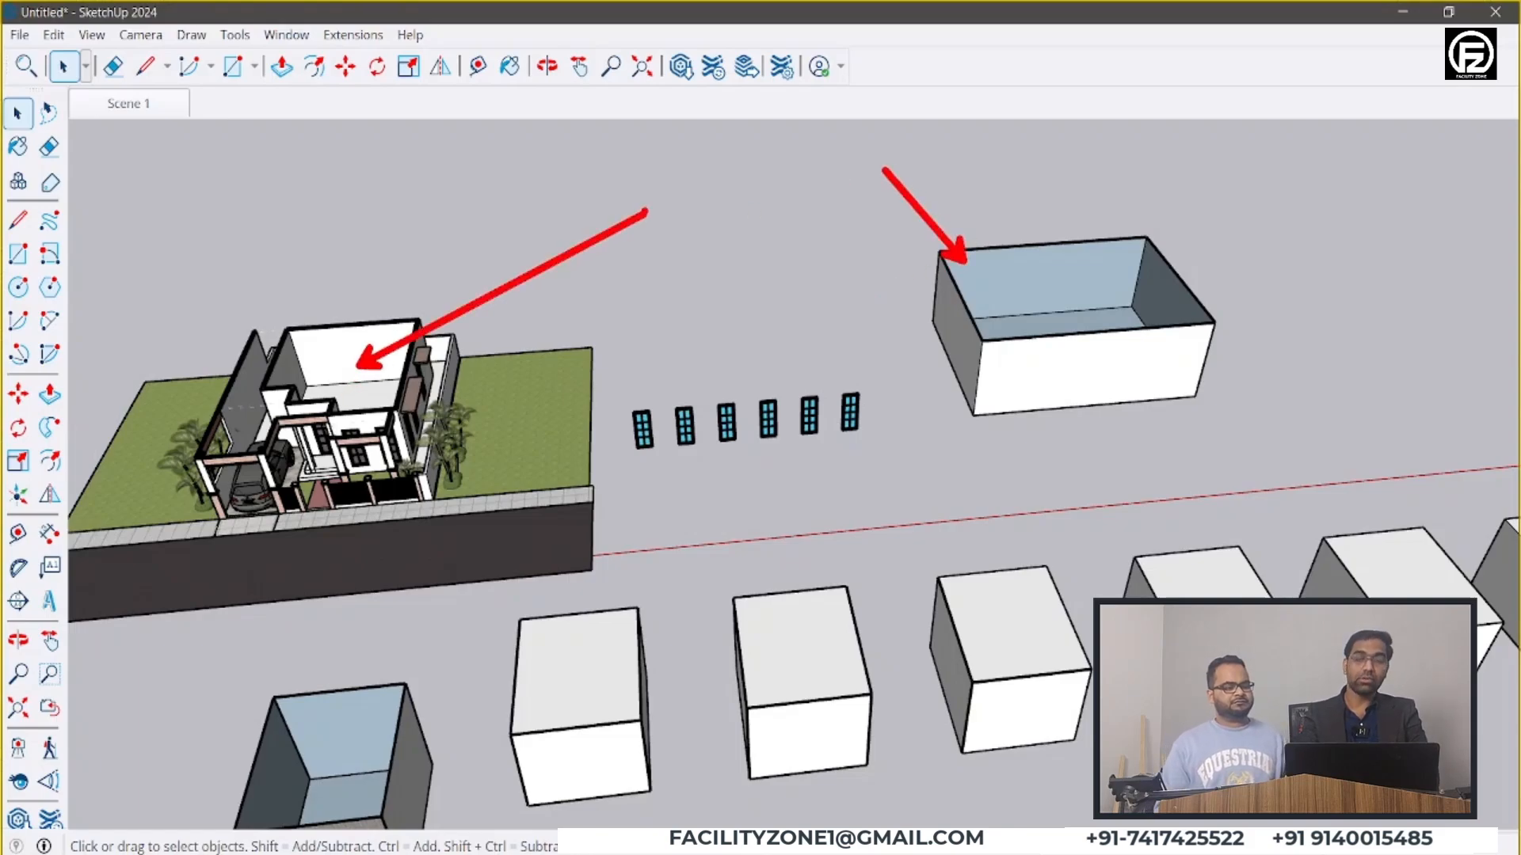
{"action": "key", "text": "Escape"}
- Turn the section plane display back on and inspect the cut walls of the house up close
{"action": "left_click", "coordinate": [92, 35]}
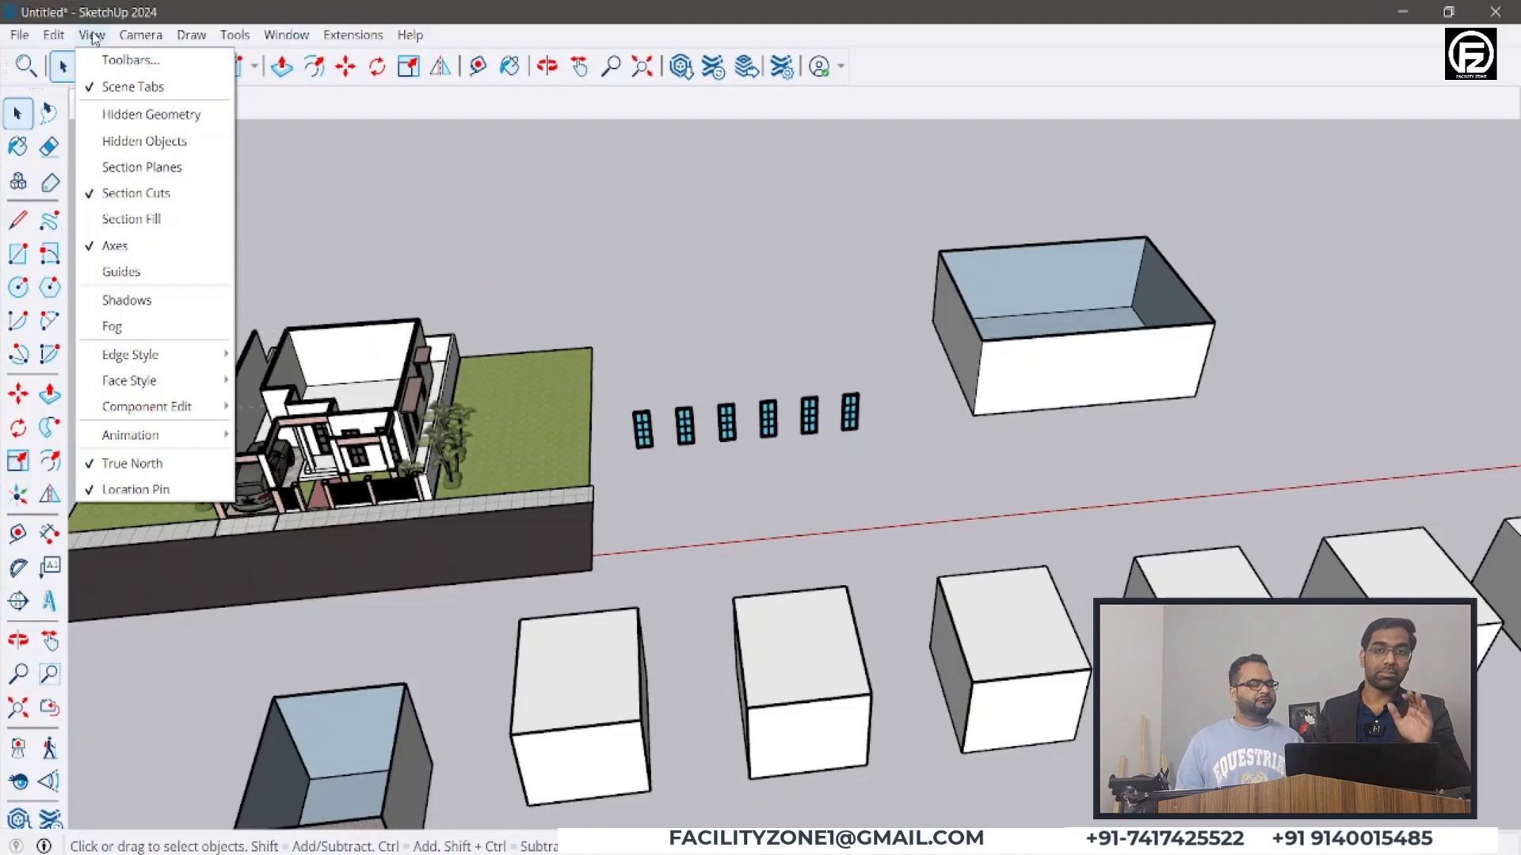
{"action": "left_click", "coordinate": [158, 168]}
{"action": "scroll", "coordinate": [638, 316], "scroll_direction": "down", "scroll_amount": 2}
{"action": "scroll", "coordinate": [432, 317], "scroll_direction": "up", "scroll_amount": 5}
{"action": "middle_click_drag", "start_coordinate": [435, 308], "coordinate": [445, 355]}
{"action": "mouse_move", "coordinate": [540, 377]}
{"action": "middle_mouse_down"}
{"action": "mouse_move", "coordinate": [302, 251]}
{"action": "mouse_move", "coordinate": [626, 467]}
{"action": "middle_mouse_up"}
{"action": "scroll", "coordinate": [626, 467], "scroll_direction": "up", "scroll_amount": 2}
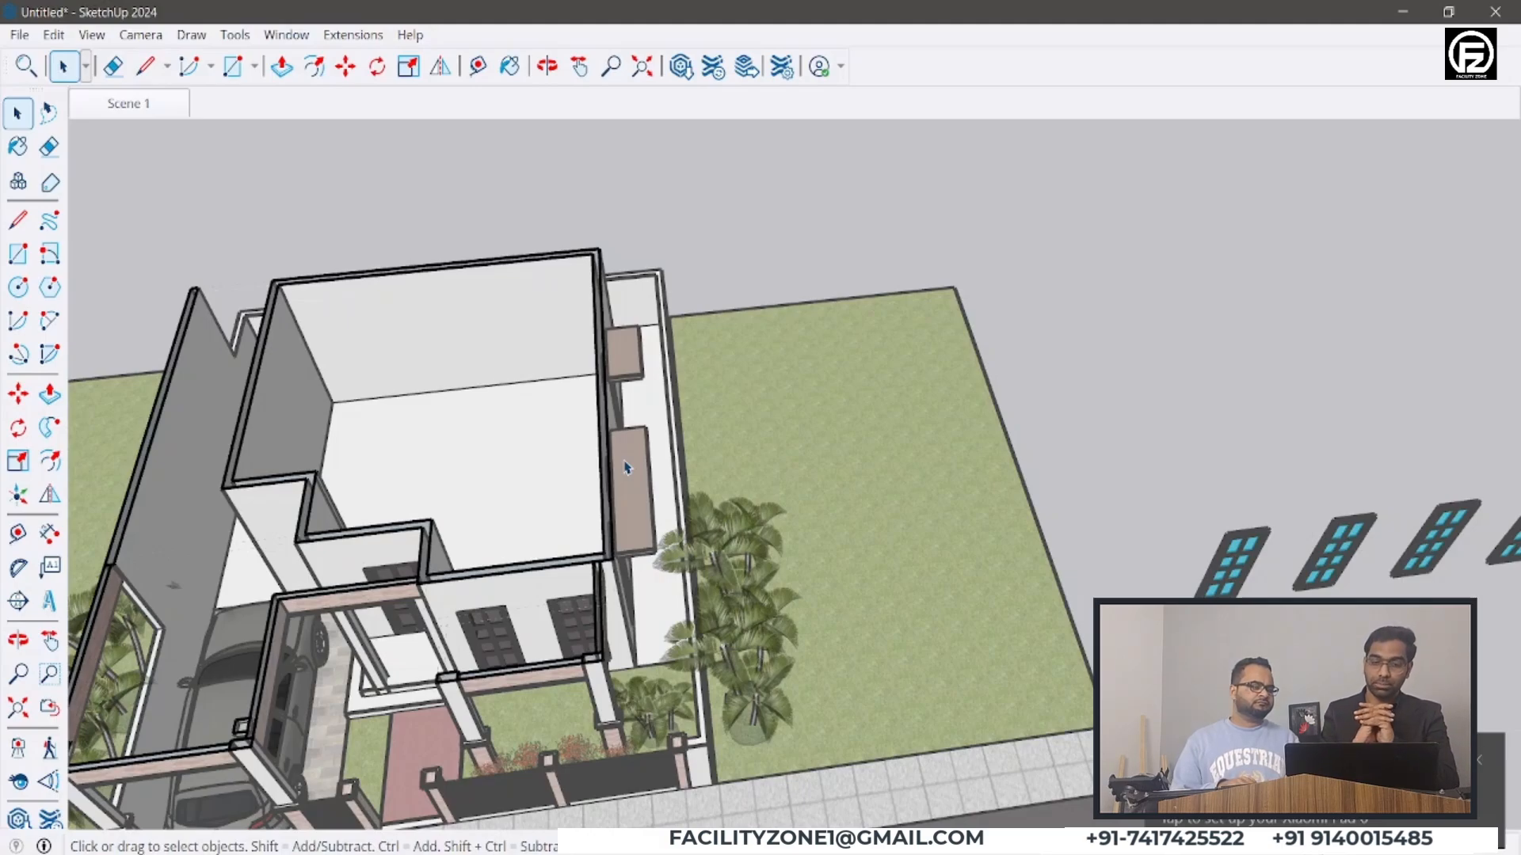
{"action": "scroll", "coordinate": [598, 385], "scroll_direction": "up", "scroll_amount": 3}
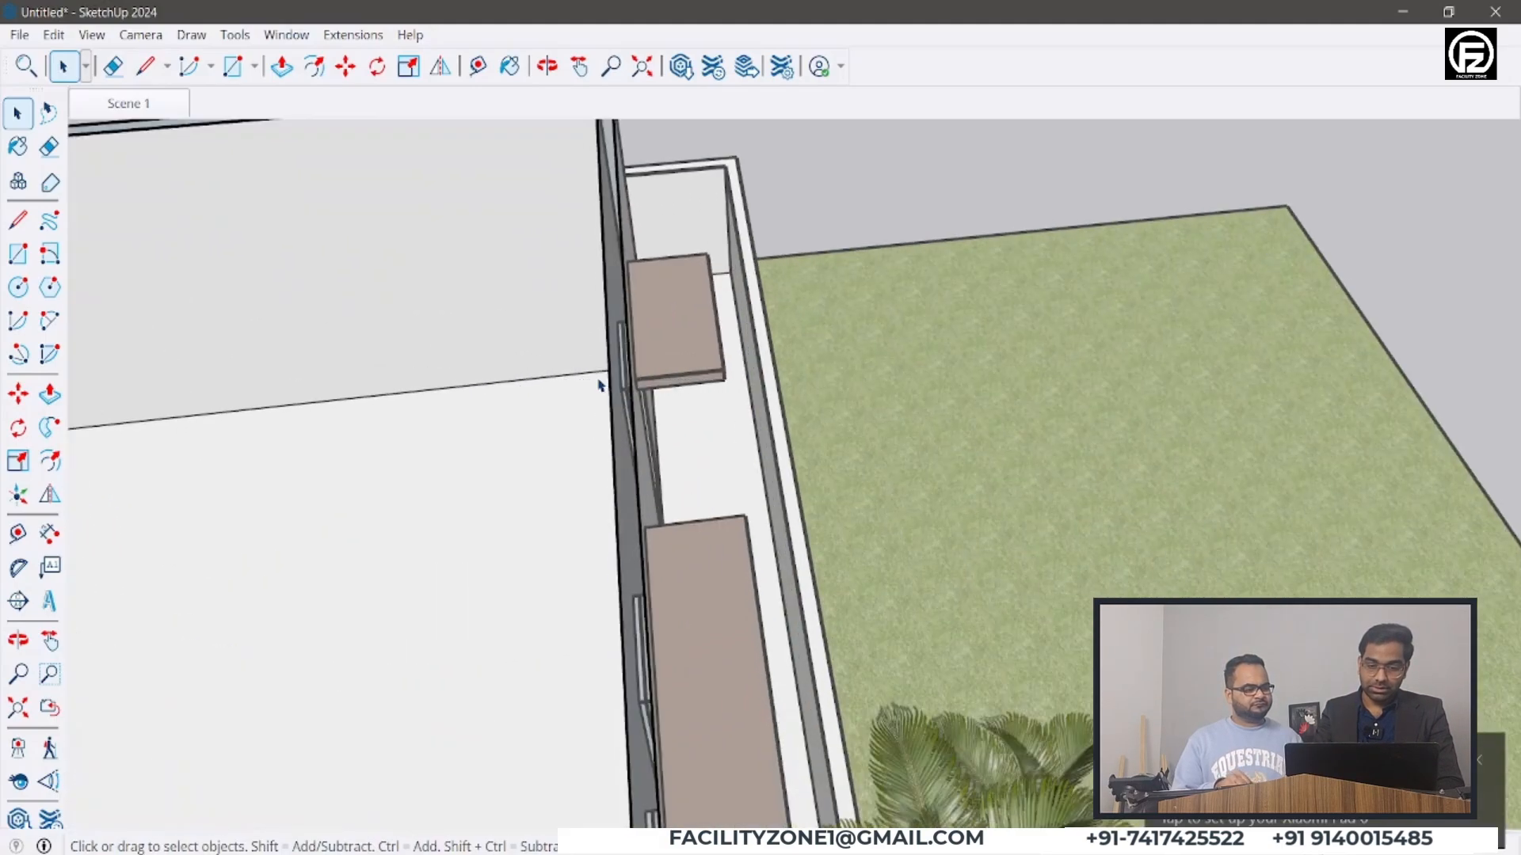
{"action": "scroll", "coordinate": [598, 385], "scroll_direction": "down", "scroll_amount": 4}
{"action": "scroll", "coordinate": [454, 275], "scroll_direction": "up", "scroll_amount": 2}
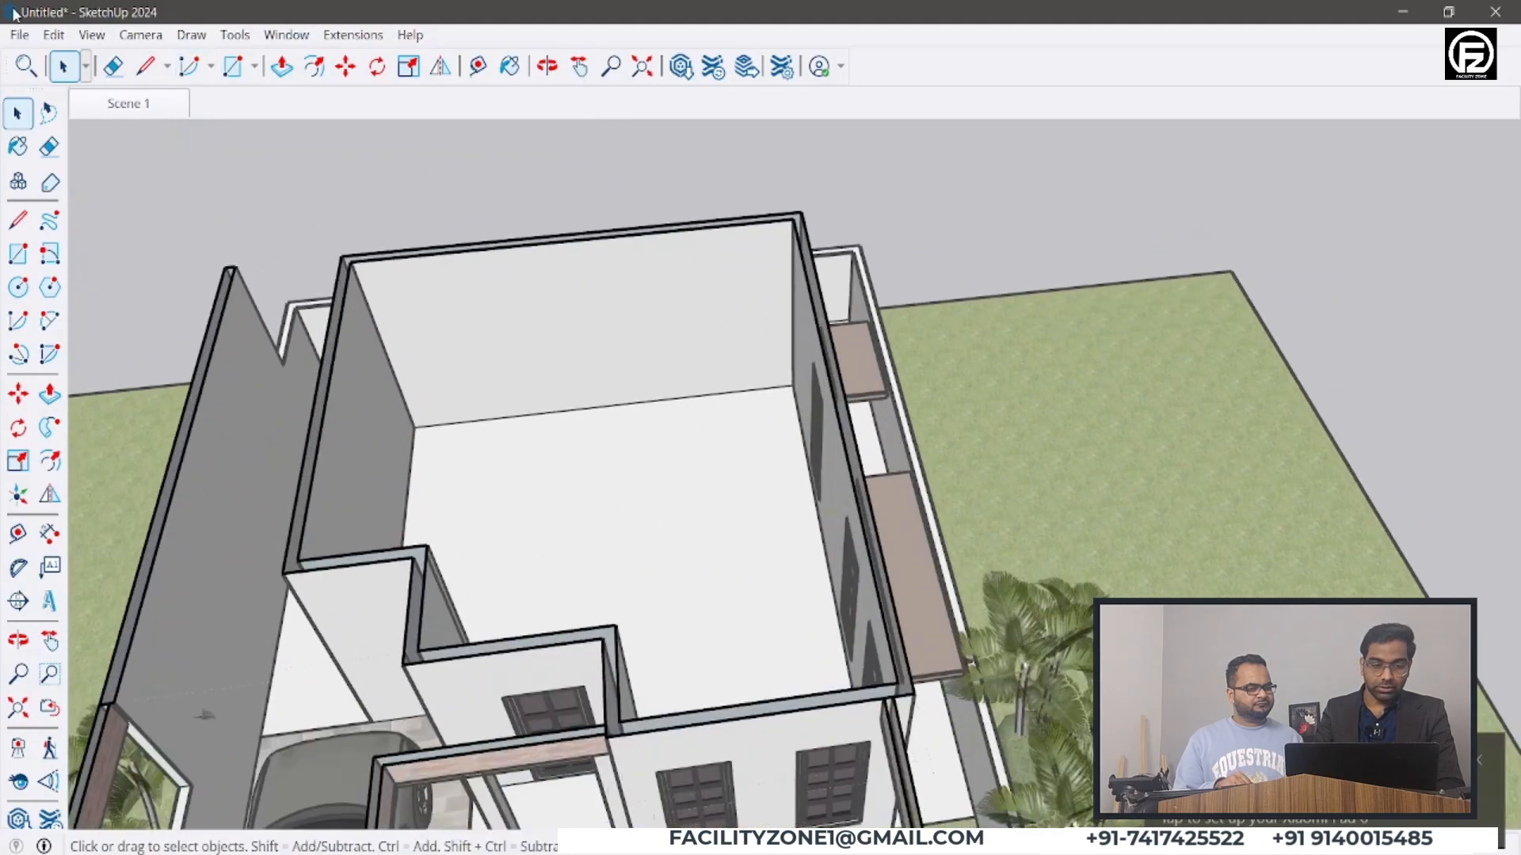
- Turn off the section cuts and view the complete house
{"action": "left_click", "coordinate": [92, 35]}
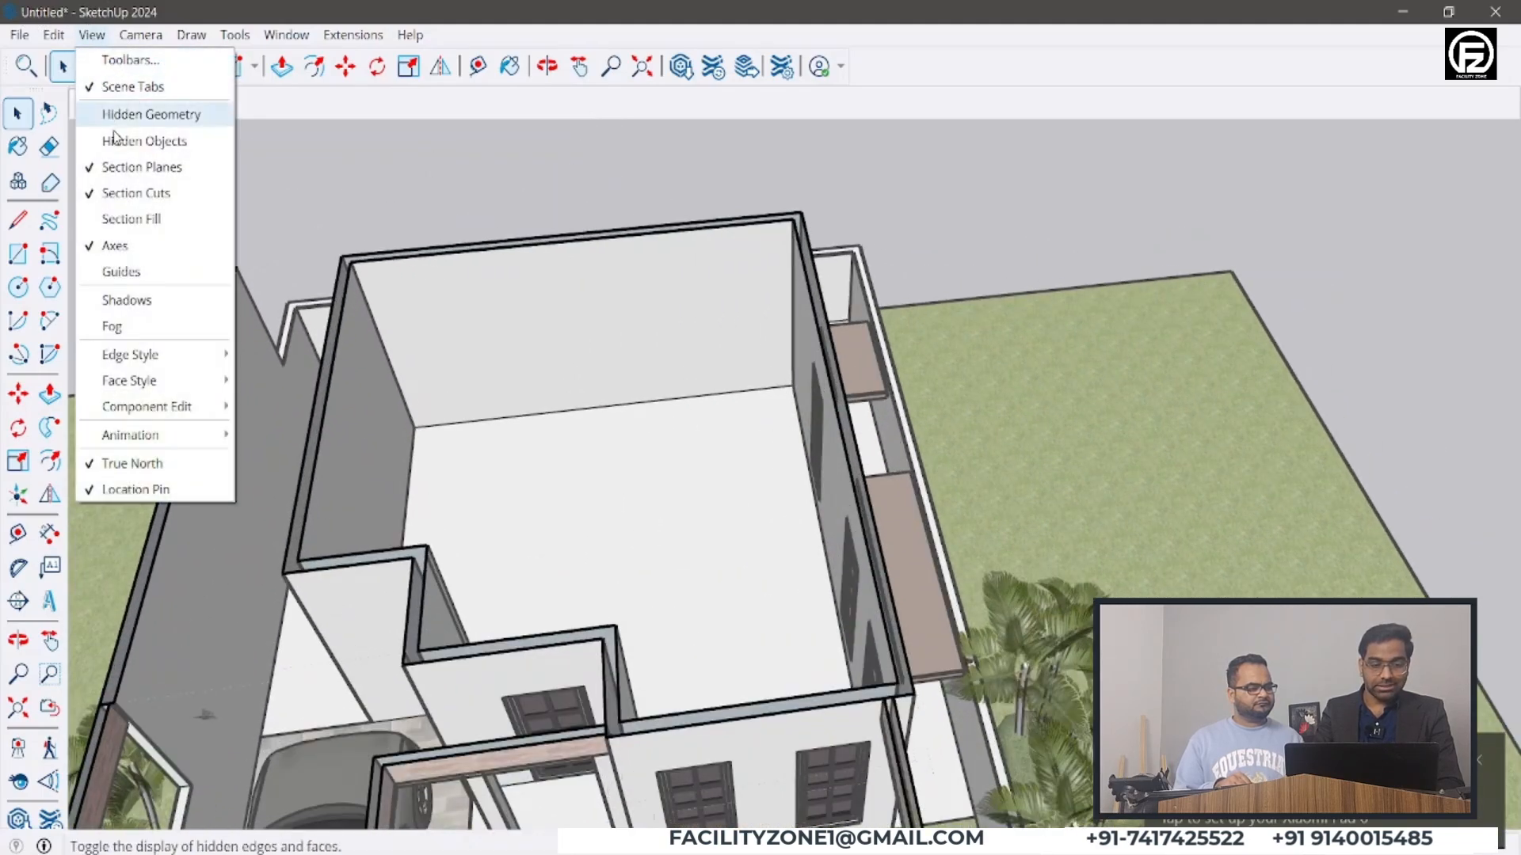
{"action": "left_click", "coordinate": [121, 192]}
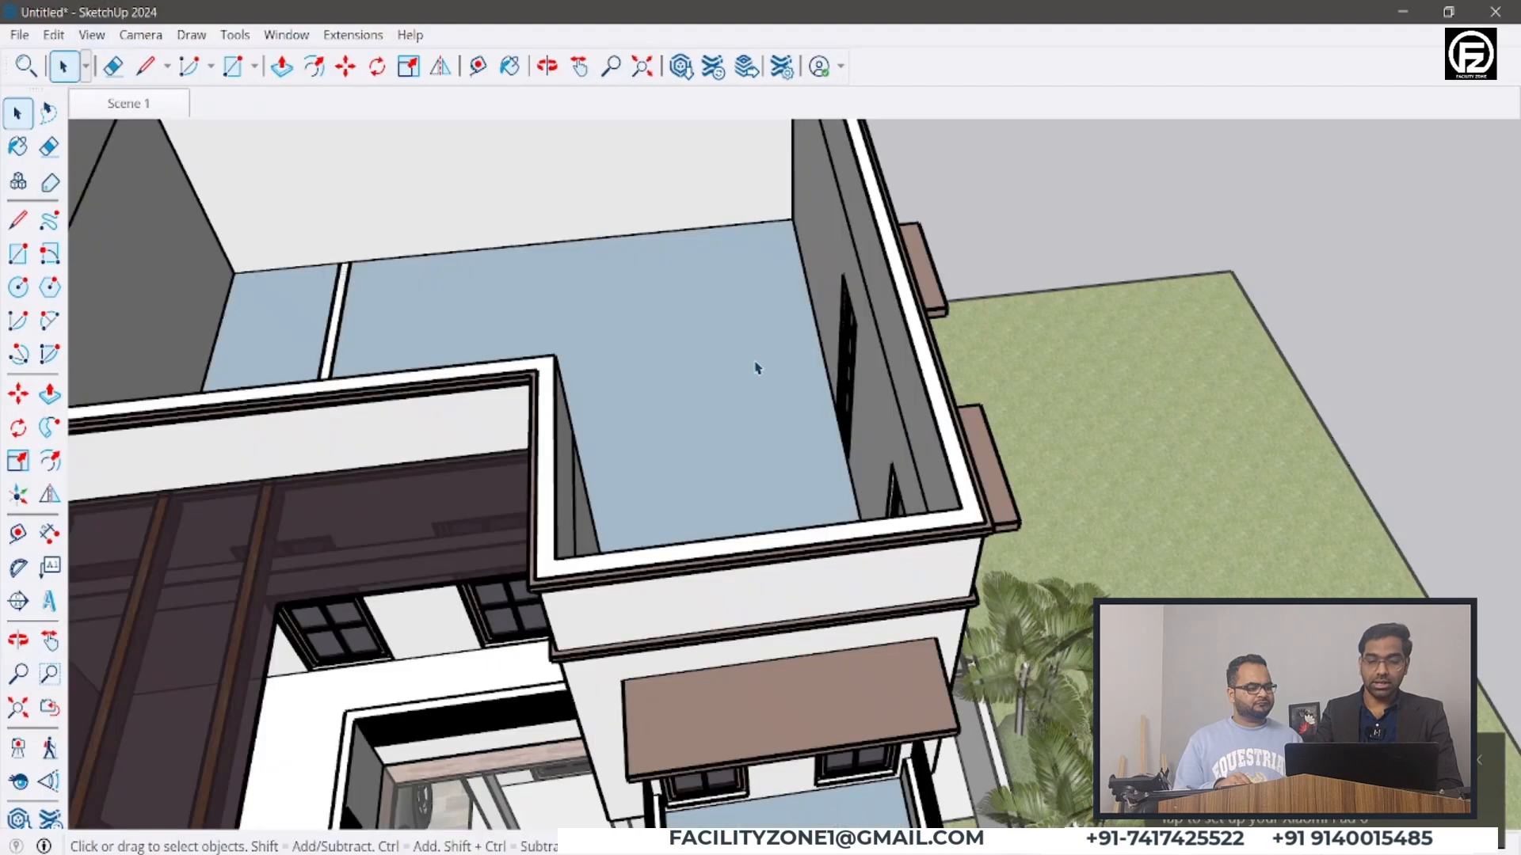
{"action": "scroll", "coordinate": [611, 400], "scroll_direction": "down", "scroll_amount": 4}
{"action": "key", "text": "space"}
{"action": "scroll", "coordinate": [551, 389], "scroll_direction": "down", "scroll_amount": 2}
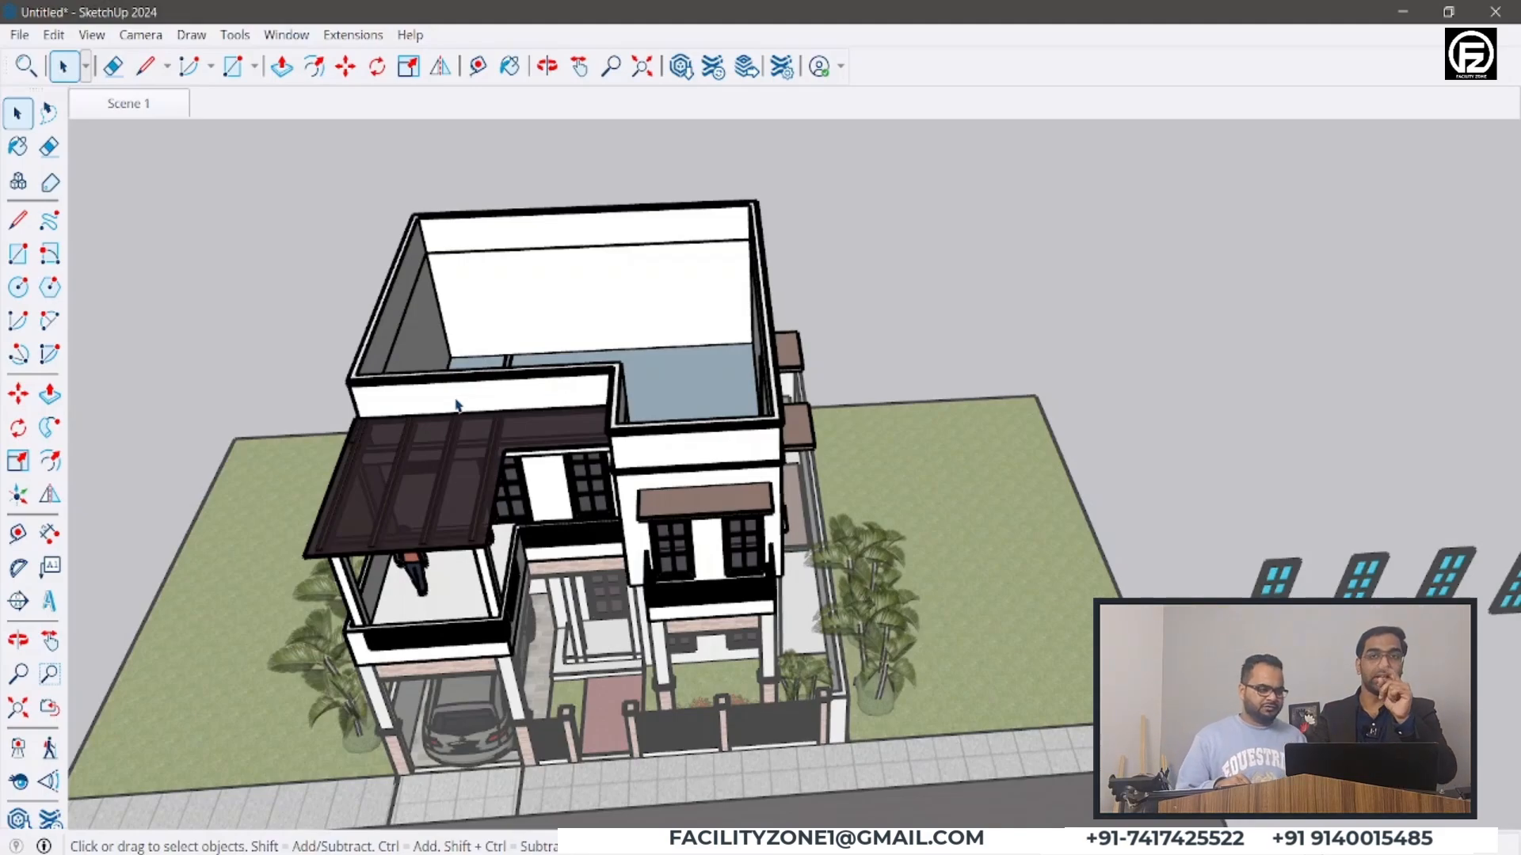
- Switch the section cuts on and off again to compare the cut house and boxes with the complete ones
{"action": "left_click", "coordinate": [92, 35]}
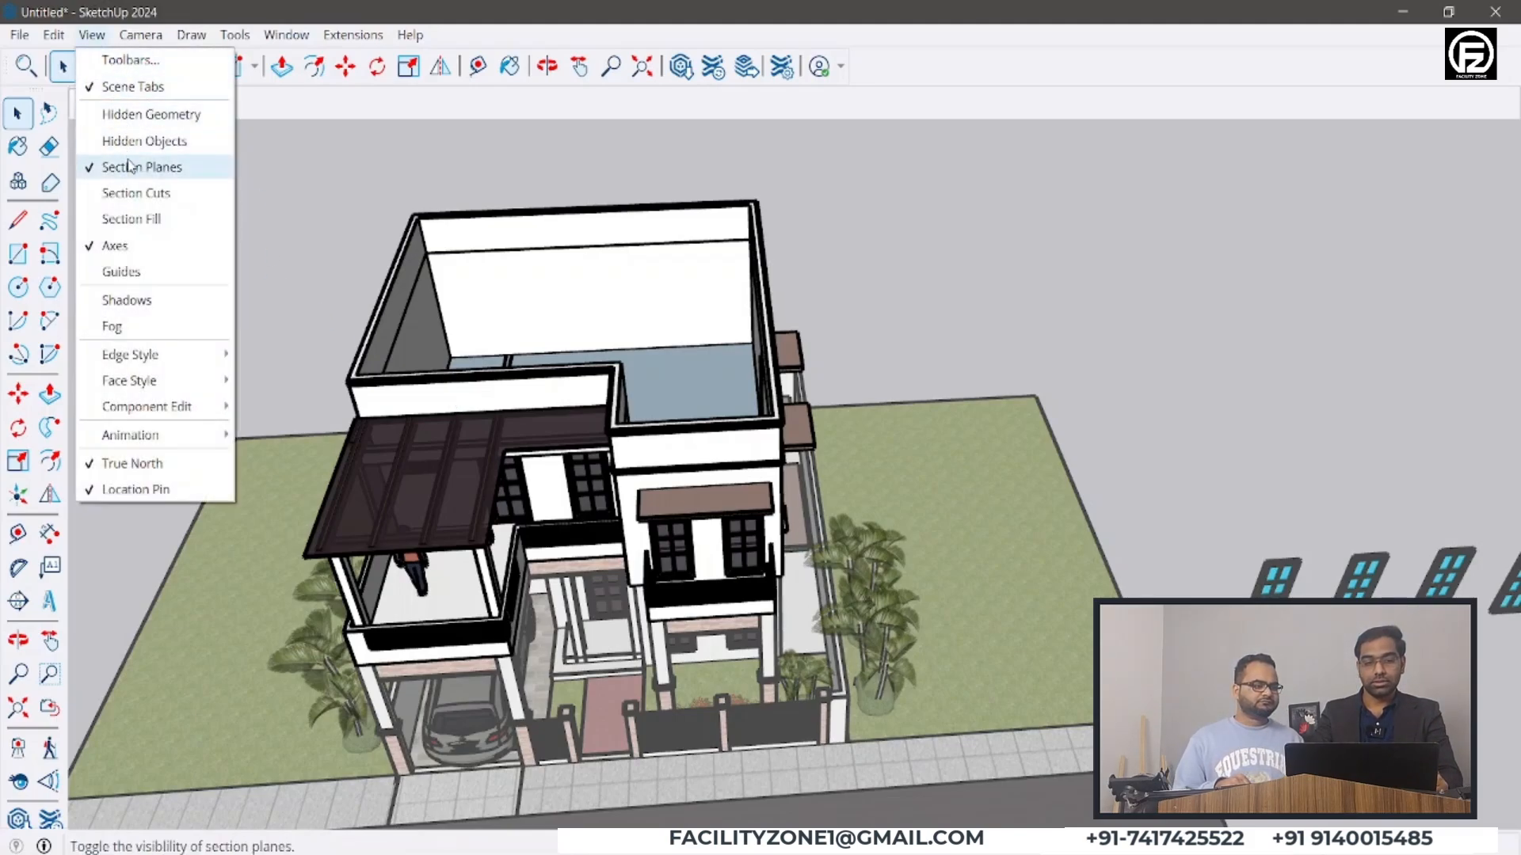
{"action": "left_click", "coordinate": [131, 194]}
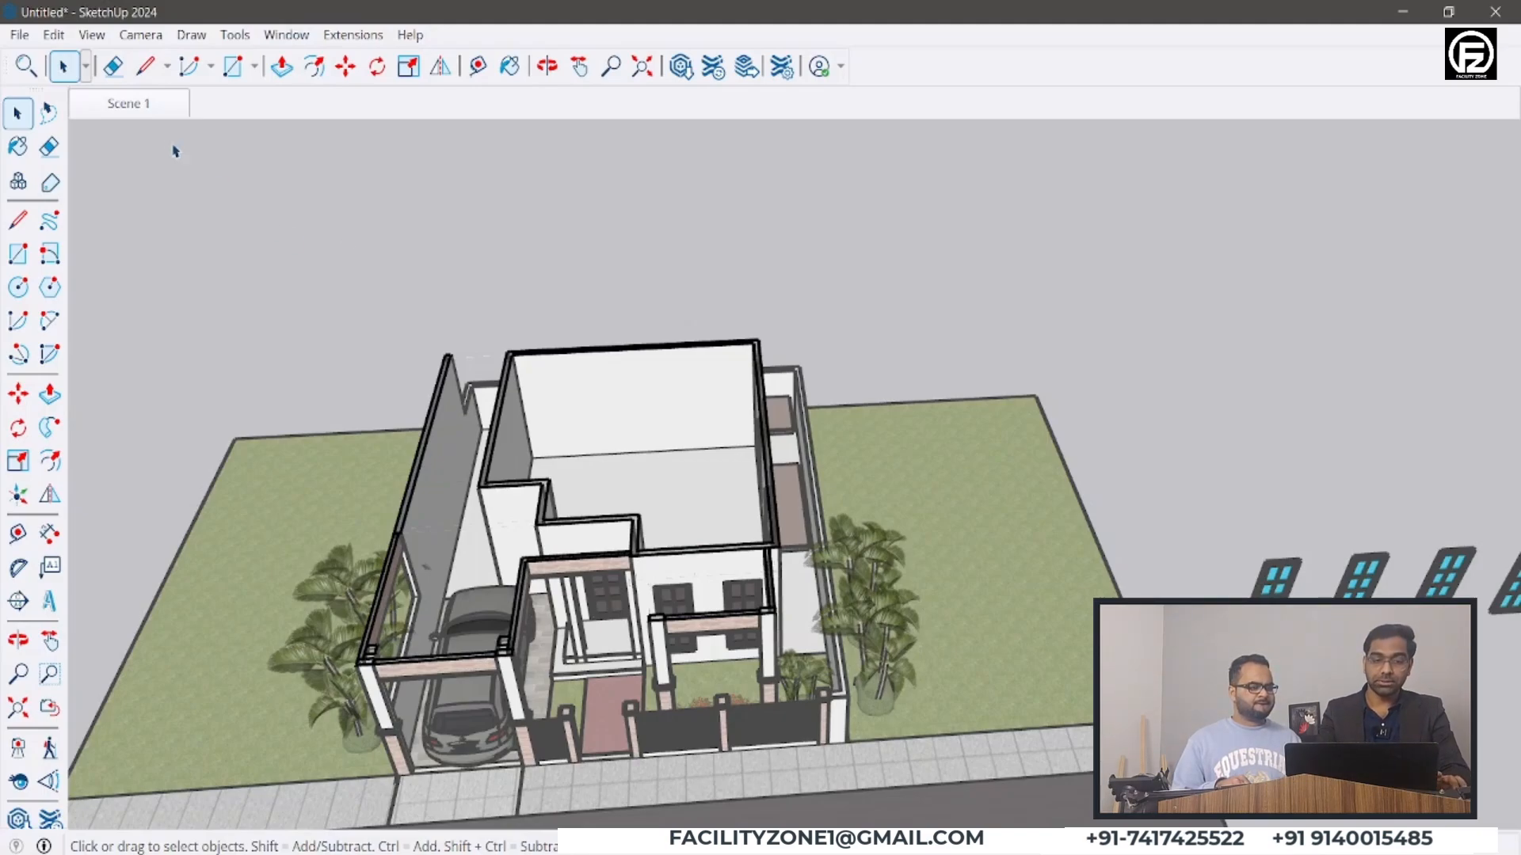
{"action": "left_click", "coordinate": [92, 35]}
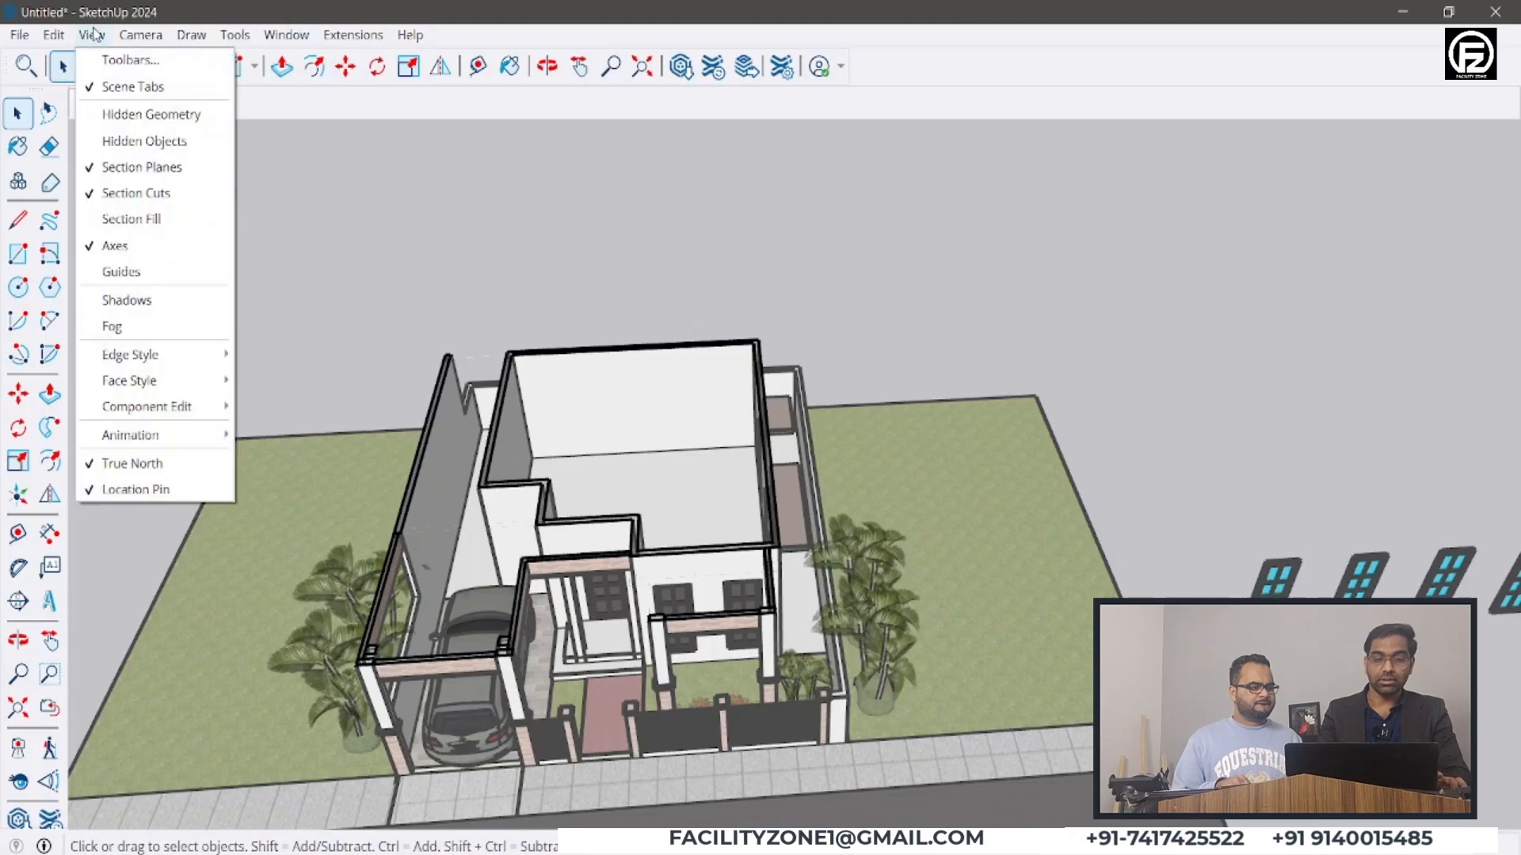
{"action": "left_click", "coordinate": [125, 202]}
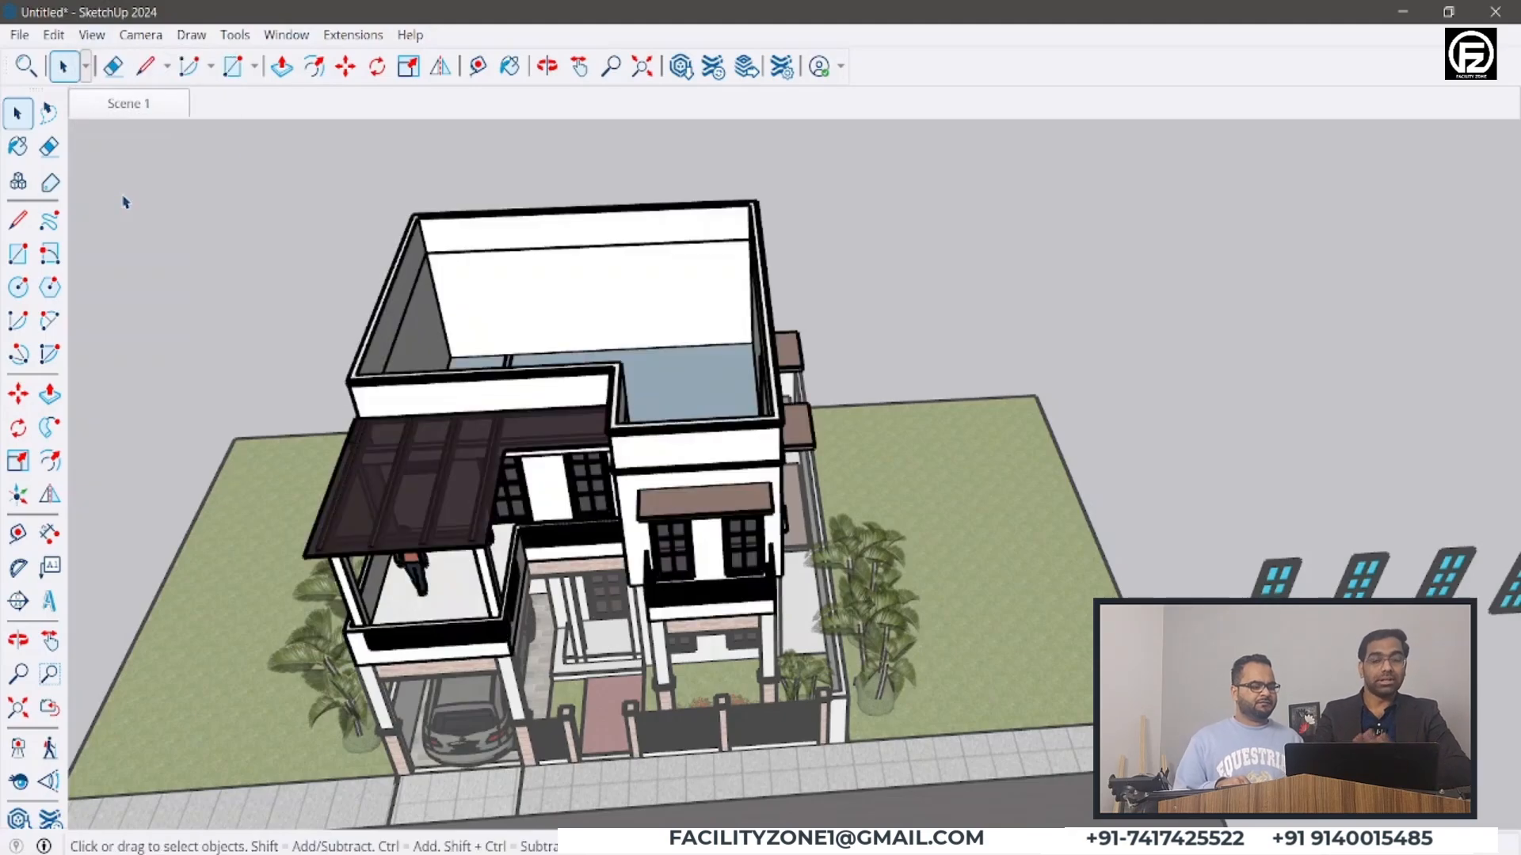
{"action": "scroll", "coordinate": [484, 450], "scroll_direction": "down", "scroll_amount": 3}
{"action": "scroll", "coordinate": [485, 450], "scroll_direction": "down", "scroll_amount": 5}
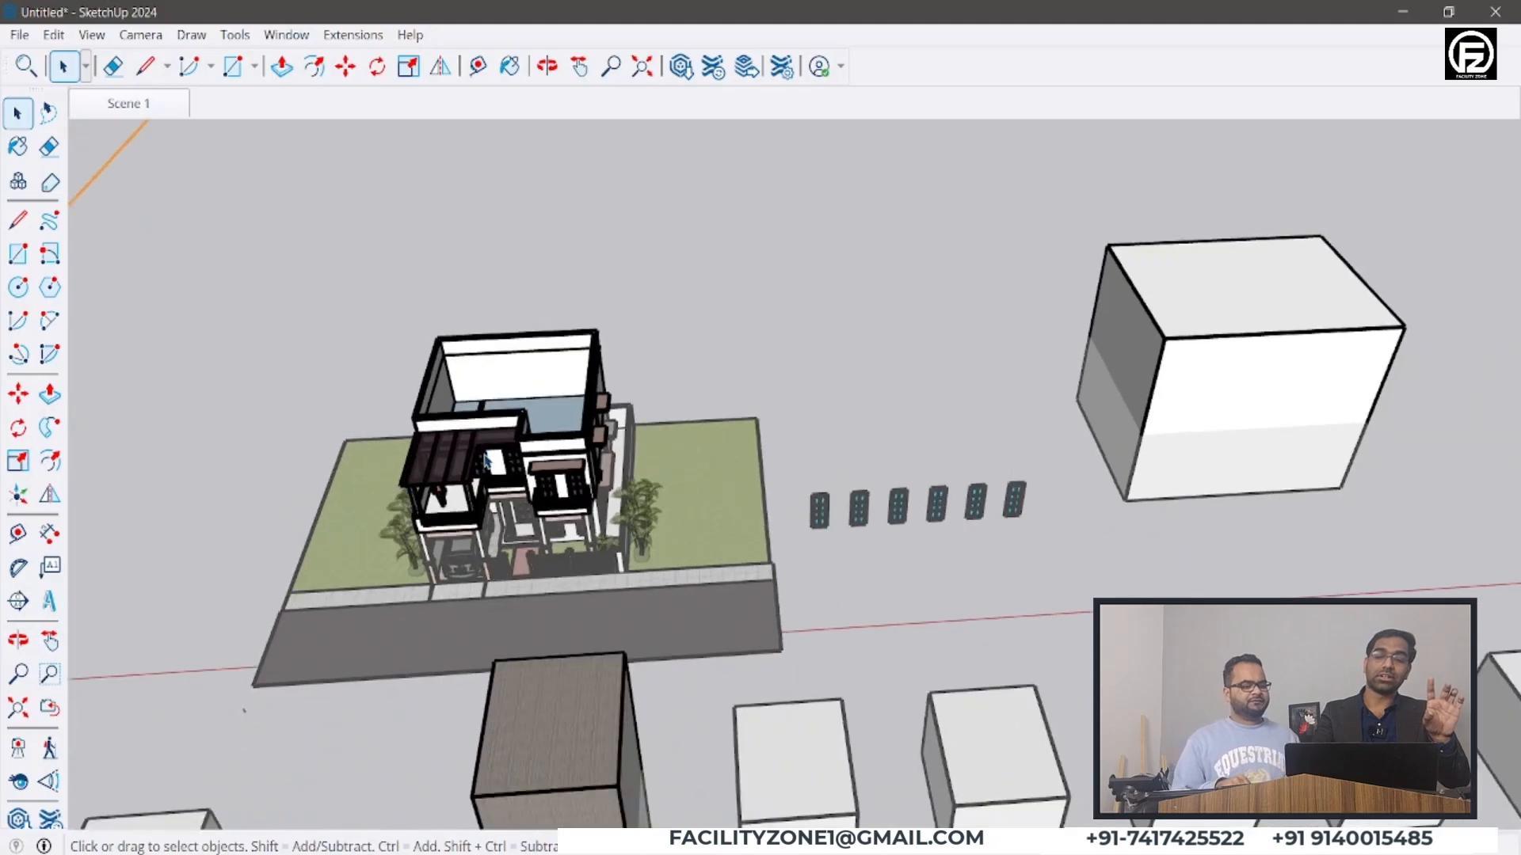
{"action": "middle_click_drag", "start_coordinate": [485, 450], "coordinate": [504, 318]}
- Hide the section planes and turn the section cuts on for the house model
{"action": "left_click", "coordinate": [93, 35]}
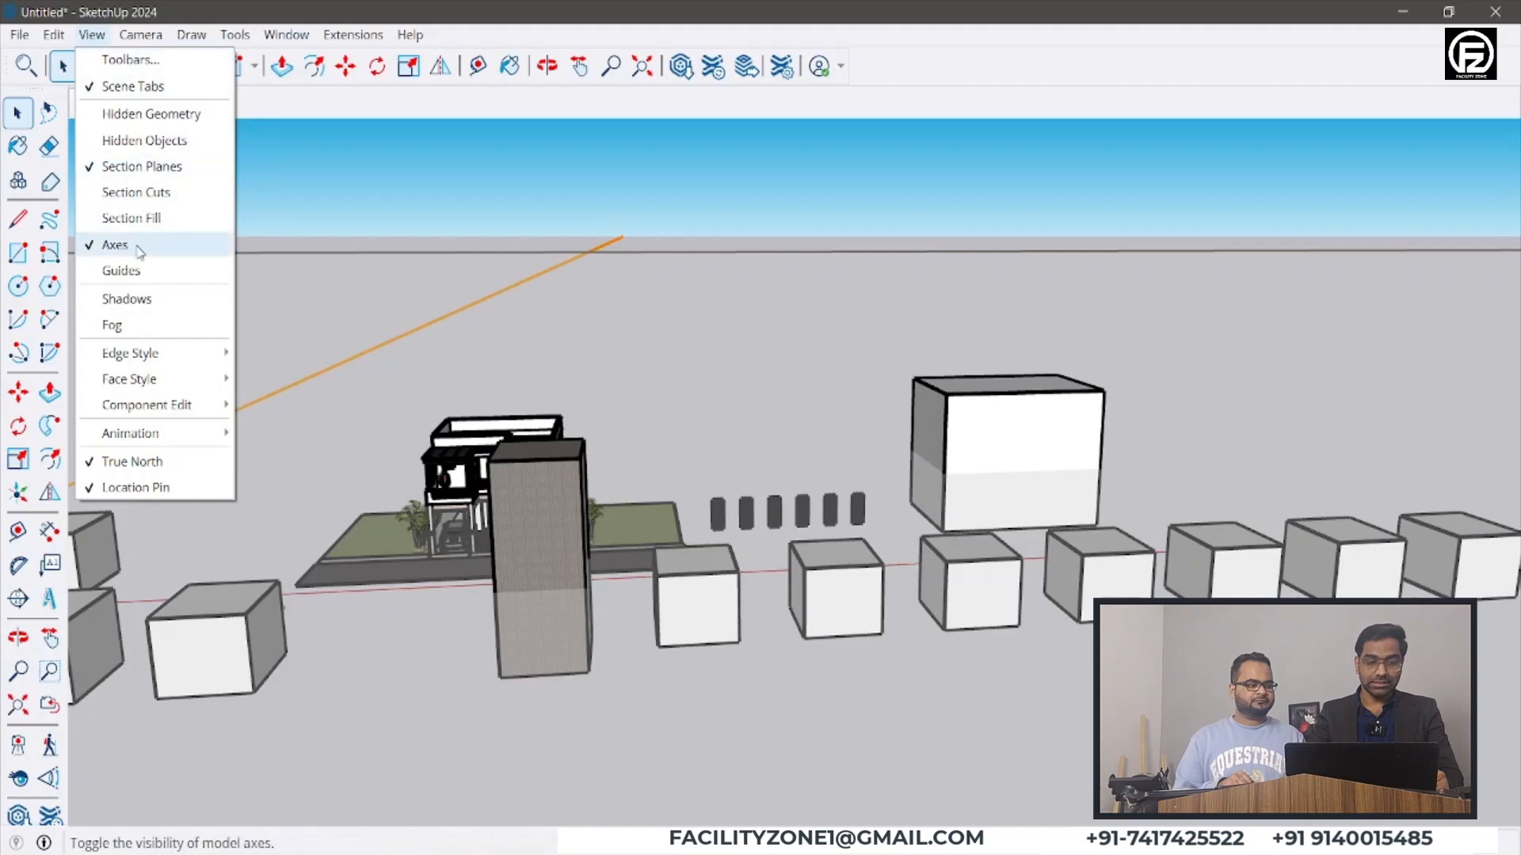
{"action": "left_click", "coordinate": [436, 236]}
{"action": "scroll", "coordinate": [423, 347], "scroll_direction": "down", "scroll_amount": 2}
{"action": "middle_click_drag", "start_coordinate": [425, 351], "coordinate": [472, 657]}
{"action": "scroll", "coordinate": [458, 439], "scroll_direction": "up", "scroll_amount": 5}
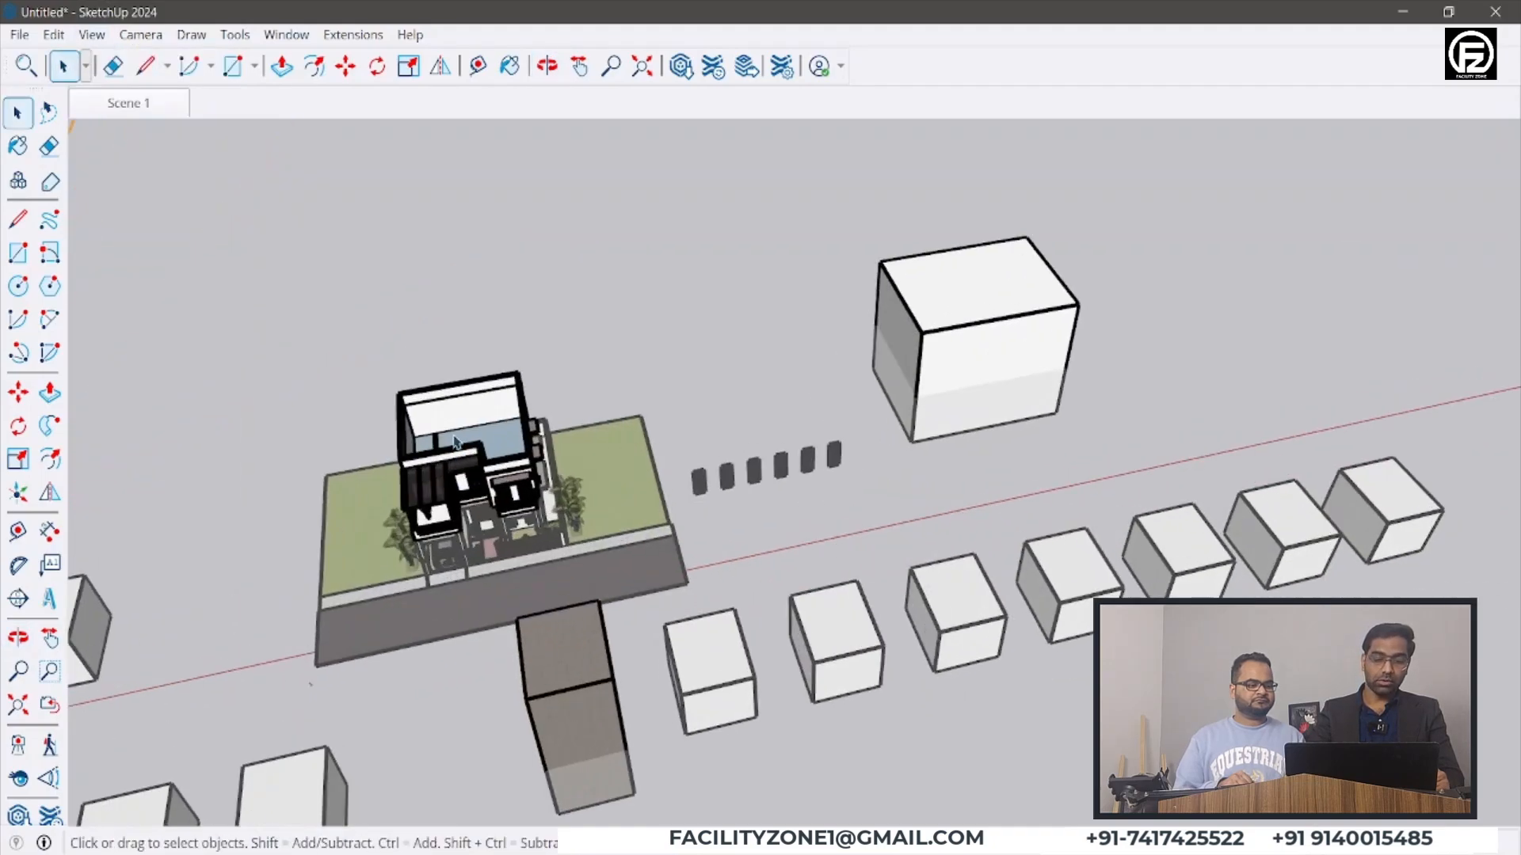
{"action": "left_click", "coordinate": [92, 35]}
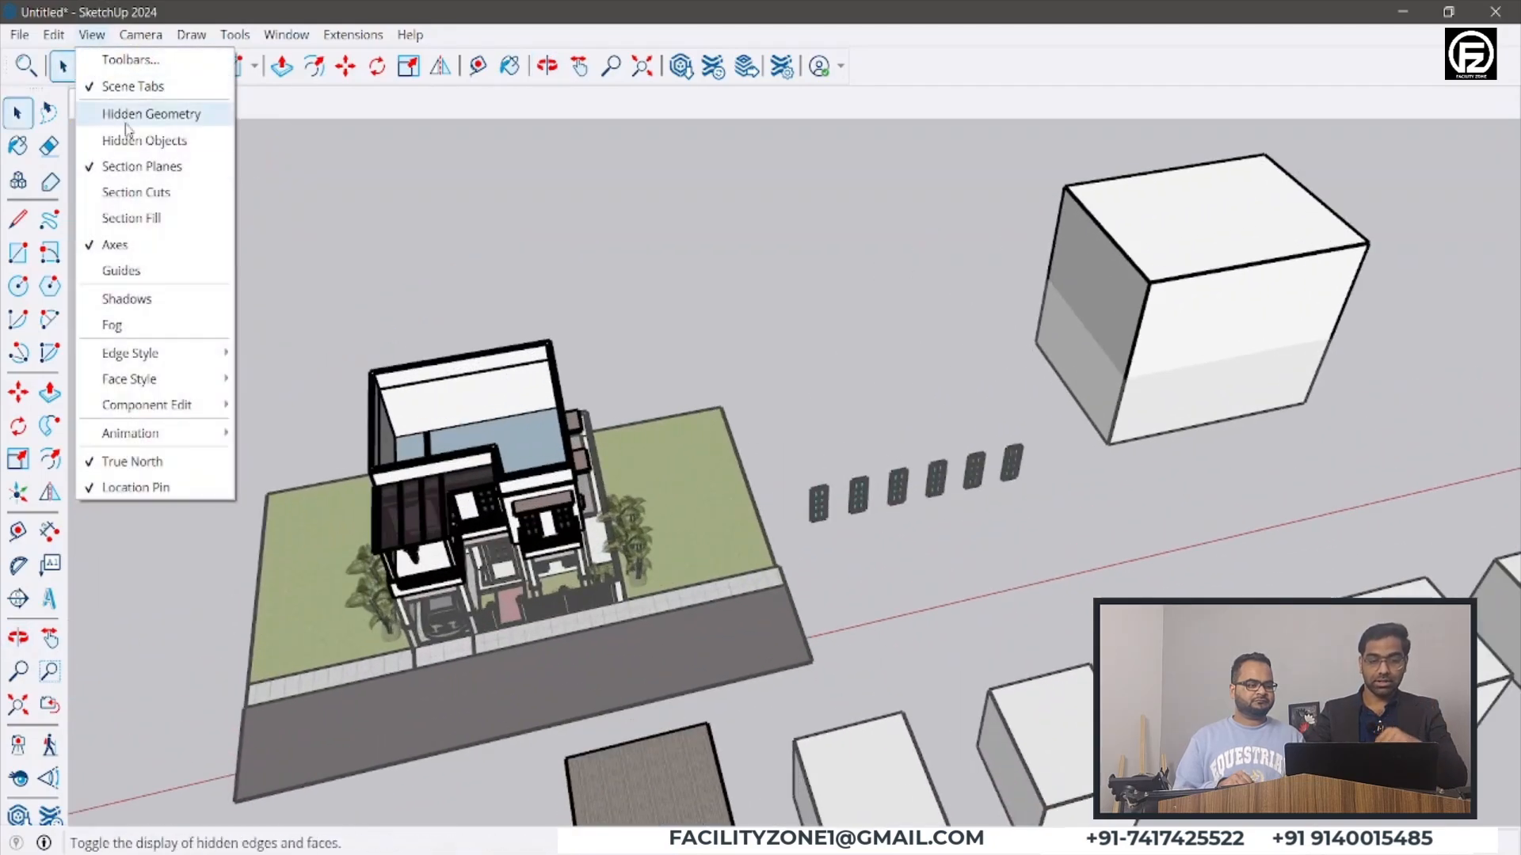
{"action": "left_click", "coordinate": [143, 163]}
{"action": "left_click", "coordinate": [92, 34]}
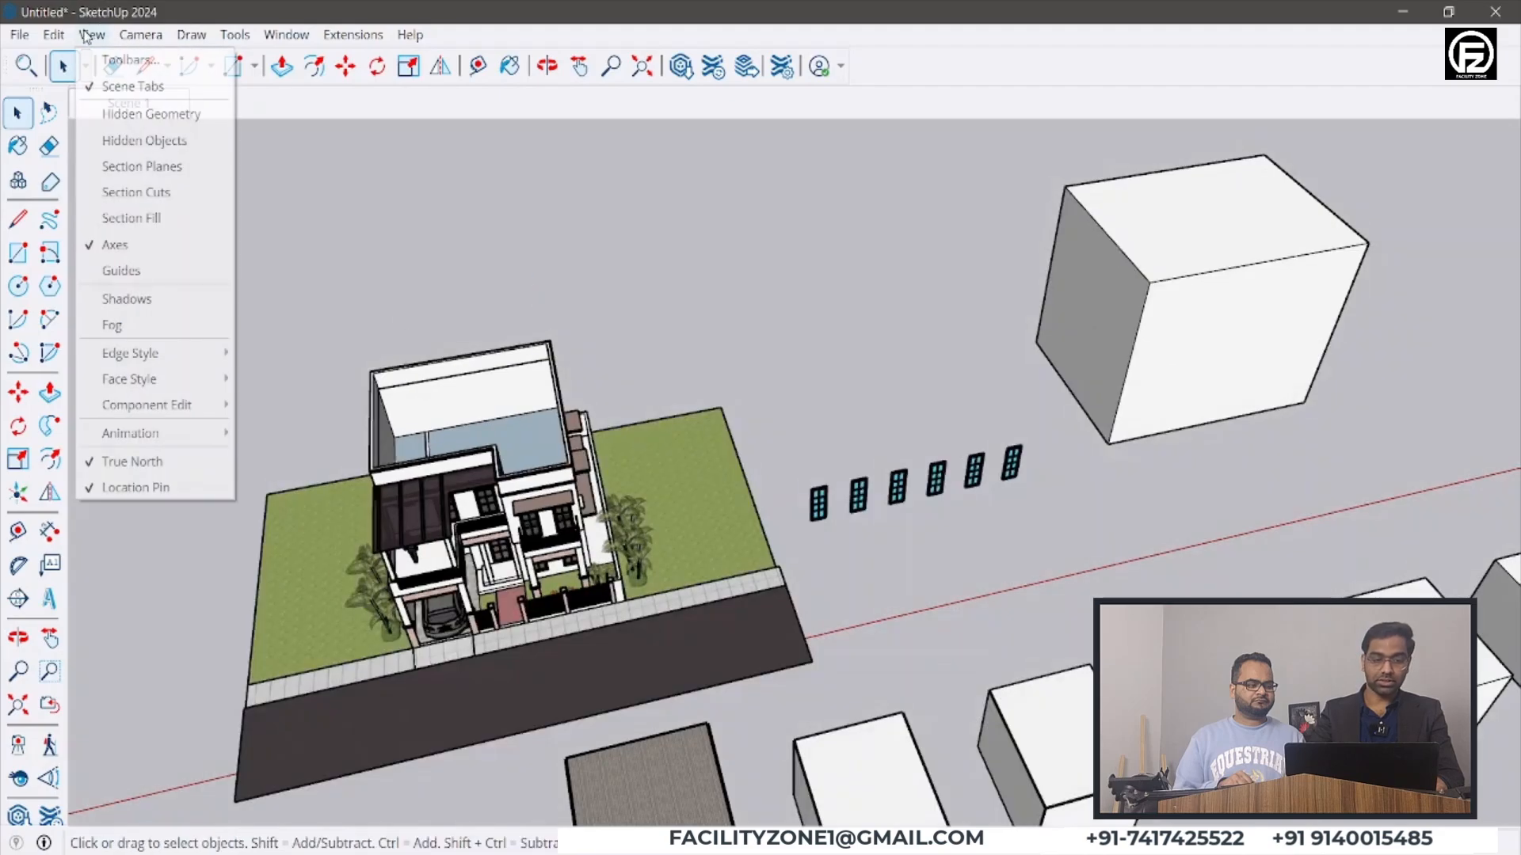
{"action": "left_click", "coordinate": [120, 195]}
- Examine the cut faces of the walls at the house's rear corner
{"action": "scroll", "coordinate": [566, 473], "scroll_direction": "up", "scroll_amount": 3}
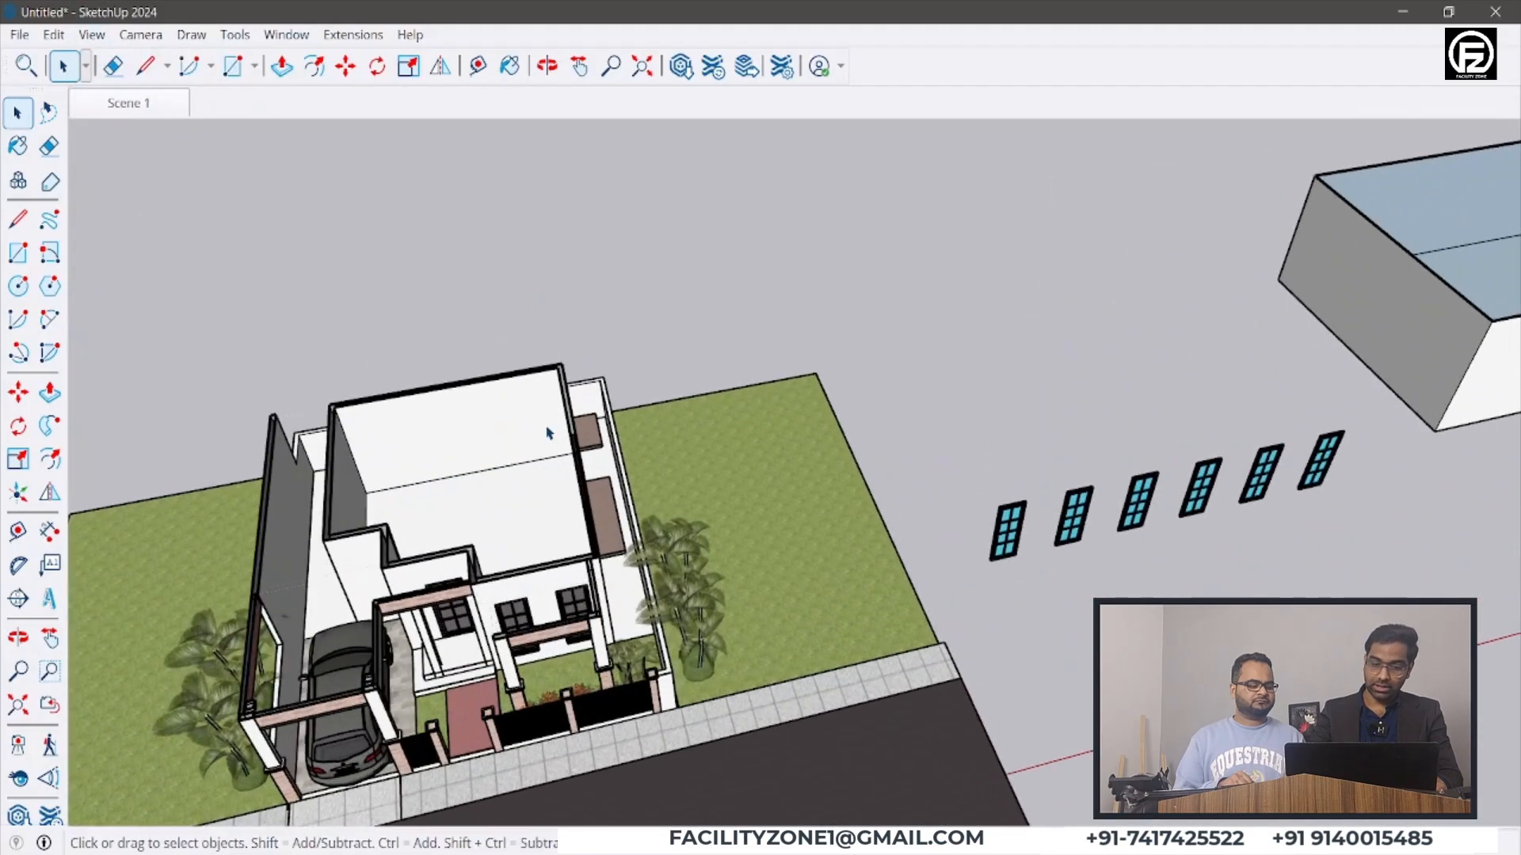
{"action": "middle_click_drag", "start_coordinate": [550, 441], "coordinate": [492, 516]}
{"action": "scroll", "coordinate": [499, 502], "scroll_direction": "up", "scroll_amount": 2}
{"action": "scroll", "coordinate": [566, 402], "scroll_direction": "up", "scroll_amount": 2}
{"action": "middle_click_drag", "start_coordinate": [538, 380], "coordinate": [597, 183]}
{"action": "scroll", "coordinate": [642, 228], "scroll_direction": "up", "scroll_amount": 3}
{"action": "middle_click_drag", "start_coordinate": [643, 228], "coordinate": [603, 432]}
{"action": "scroll", "coordinate": [838, 428], "scroll_direction": "down", "scroll_amount": 3}
{"action": "scroll", "coordinate": [624, 237], "scroll_direction": "up", "scroll_amount": 4}
{"action": "scroll", "coordinate": [688, 286], "scroll_direction": "up", "scroll_amount": 1}
{"action": "middle_click_drag", "start_coordinate": [688, 287], "coordinate": [752, 468]}
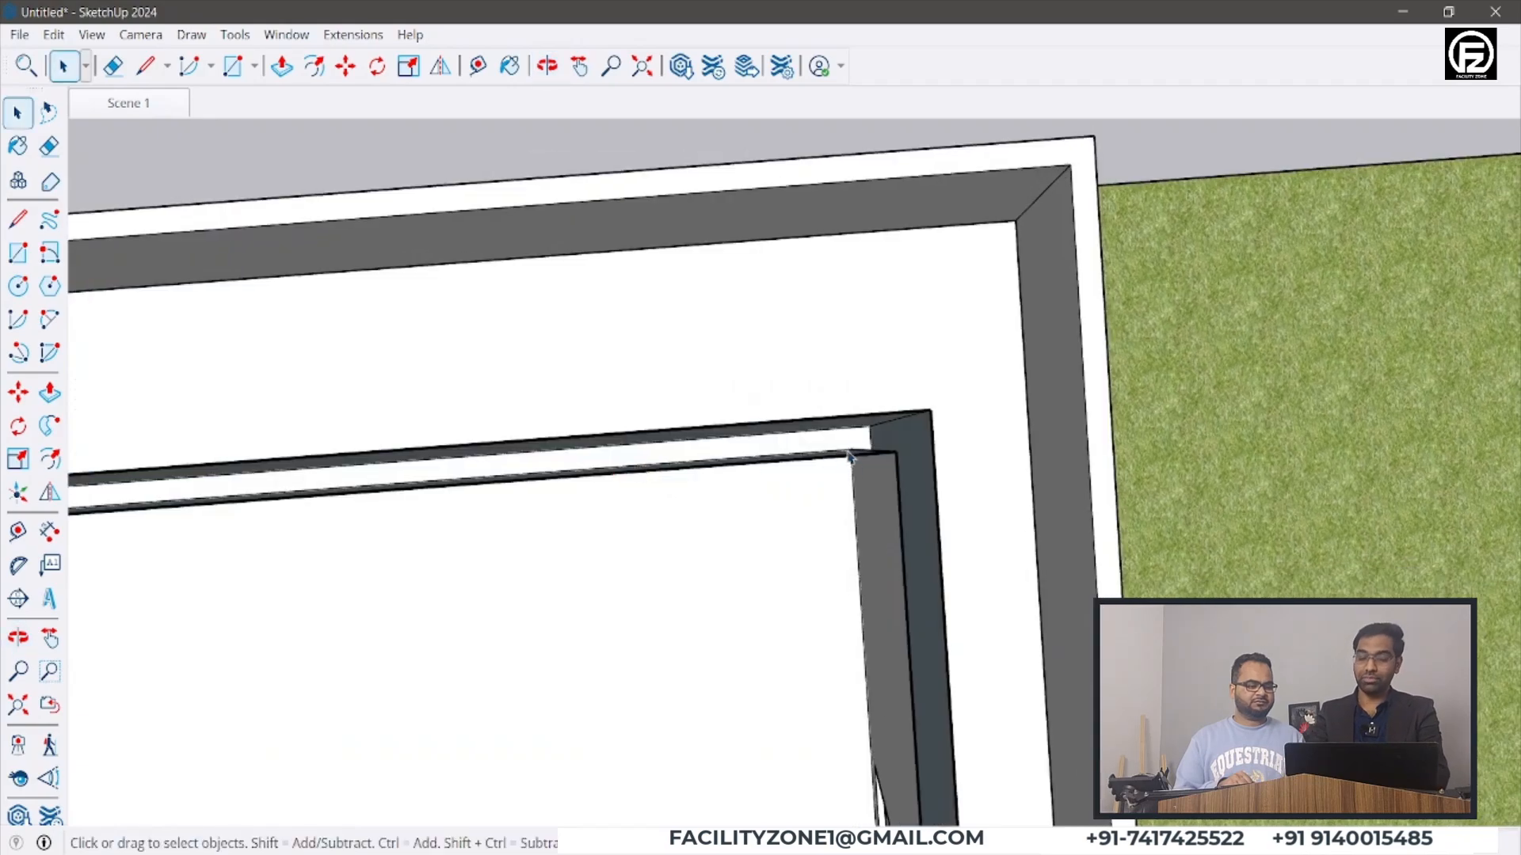
{"action": "key", "text": "l"}
{"action": "scroll", "coordinate": [840, 417], "scroll_direction": "up", "scroll_amount": 1}
{"action": "scroll", "coordinate": [654, 325], "scroll_direction": "down", "scroll_amount": 2}
{"action": "key", "text": "space"}
- Examine the unfilled wall cuts of the whole house from above
{"action": "middle_click_drag", "start_coordinate": [654, 325], "coordinate": [633, 452]}
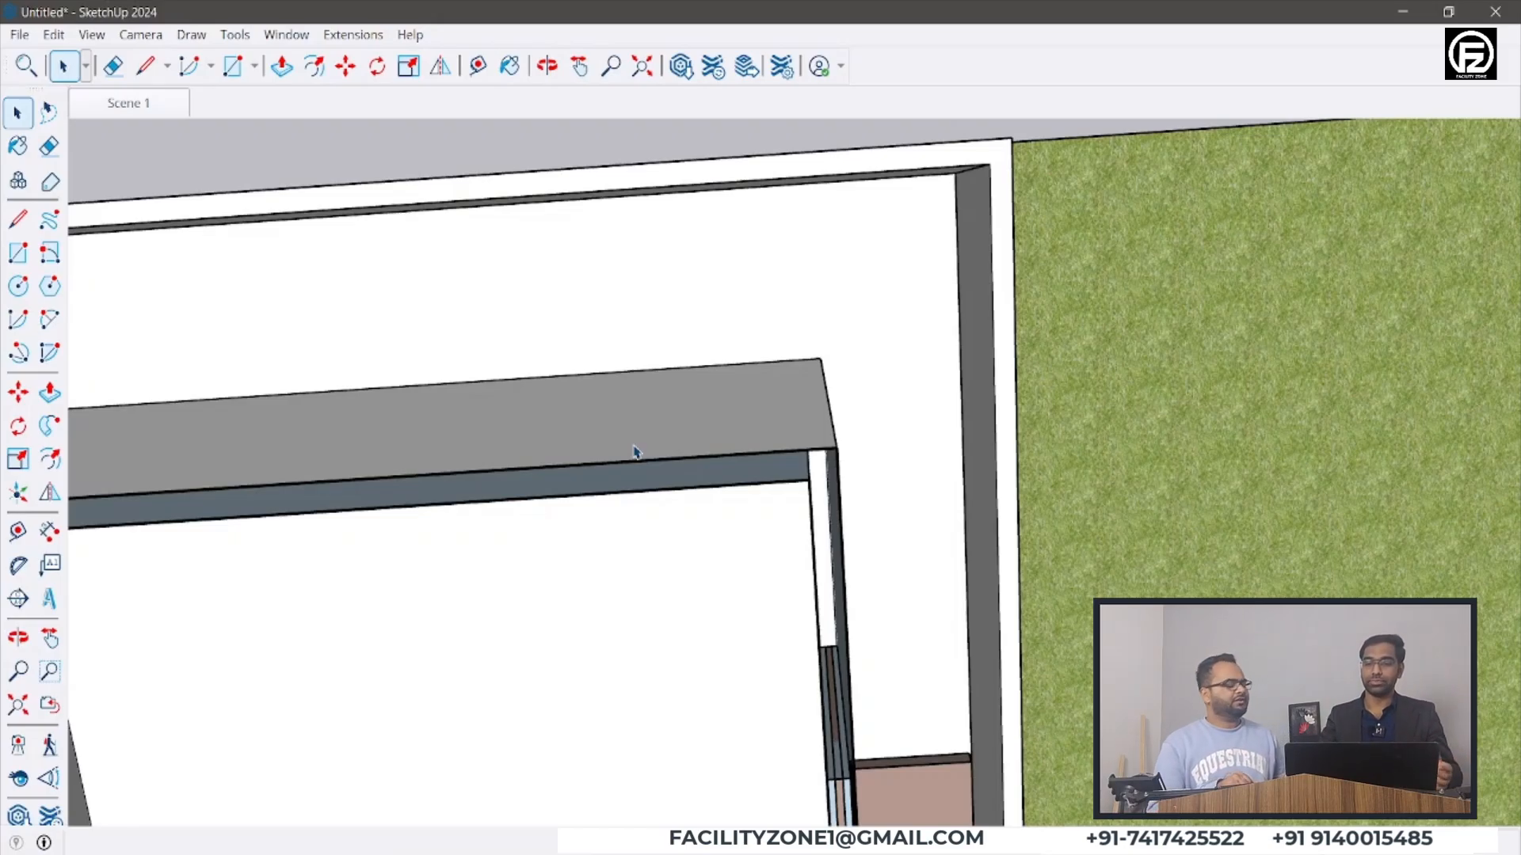
{"action": "middle_click_drag", "start_coordinate": [608, 441], "coordinate": [970, 317]}
{"action": "scroll", "coordinate": [970, 317], "scroll_direction": "down", "scroll_amount": 5}
{"action": "middle_click_drag", "start_coordinate": [974, 241], "coordinate": [810, 425]}
{"action": "scroll", "coordinate": [810, 425], "scroll_direction": "up", "scroll_amount": 2}
{"action": "scroll", "coordinate": [810, 426], "scroll_direction": "up", "scroll_amount": 2}
{"action": "middle_click_drag", "start_coordinate": [825, 479], "coordinate": [841, 513]}
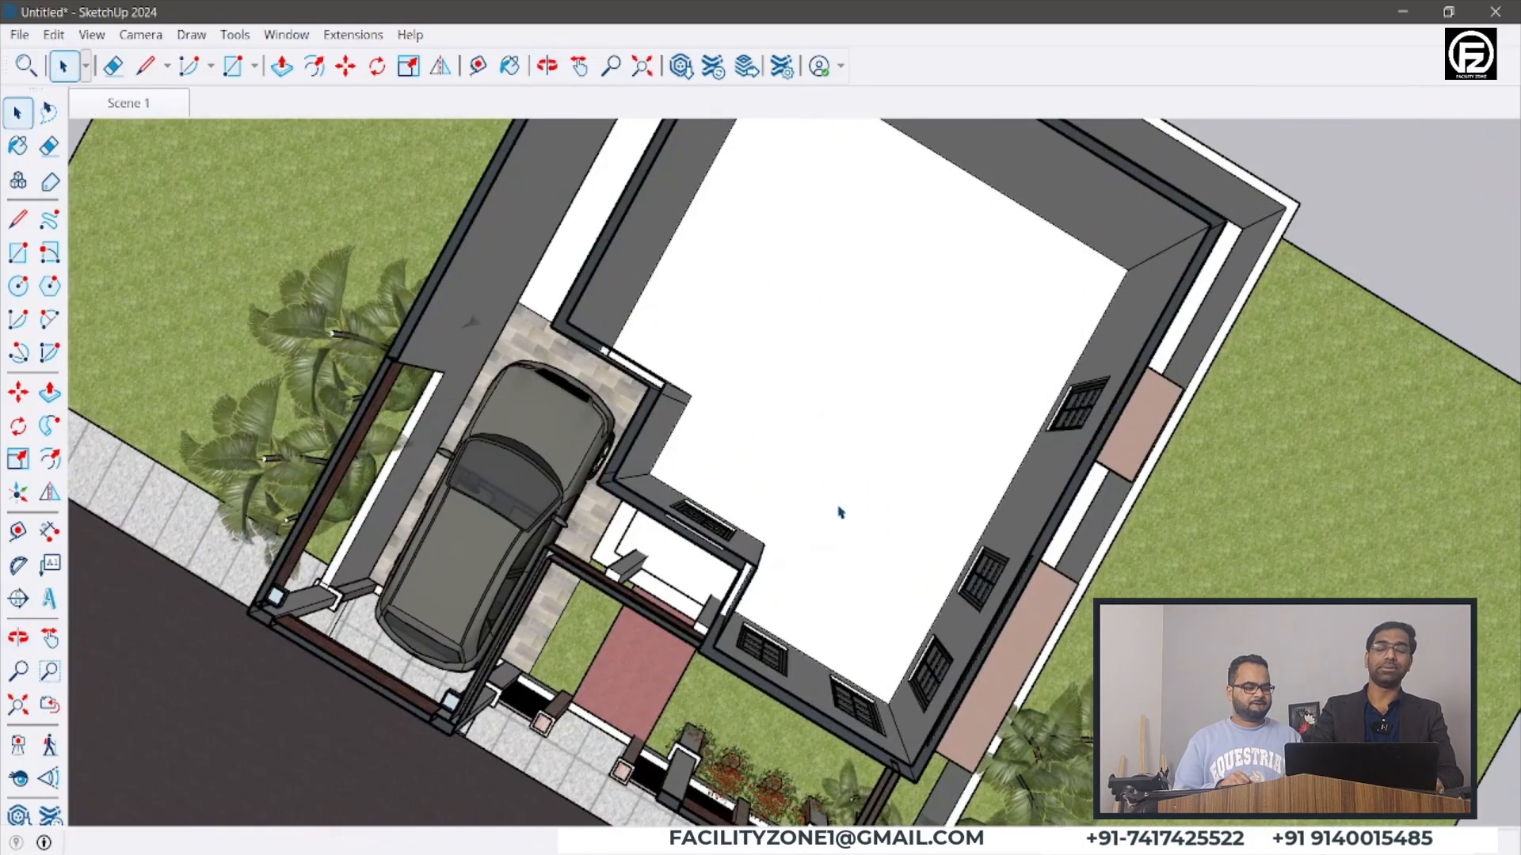
{"action": "middle_click_drag", "start_coordinate": [683, 475], "coordinate": [688, 428]}
{"action": "scroll", "coordinate": [688, 427], "scroll_direction": "up", "scroll_amount": 2}
{"action": "scroll", "coordinate": [706, 414], "scroll_direction": "up", "scroll_amount": 3}
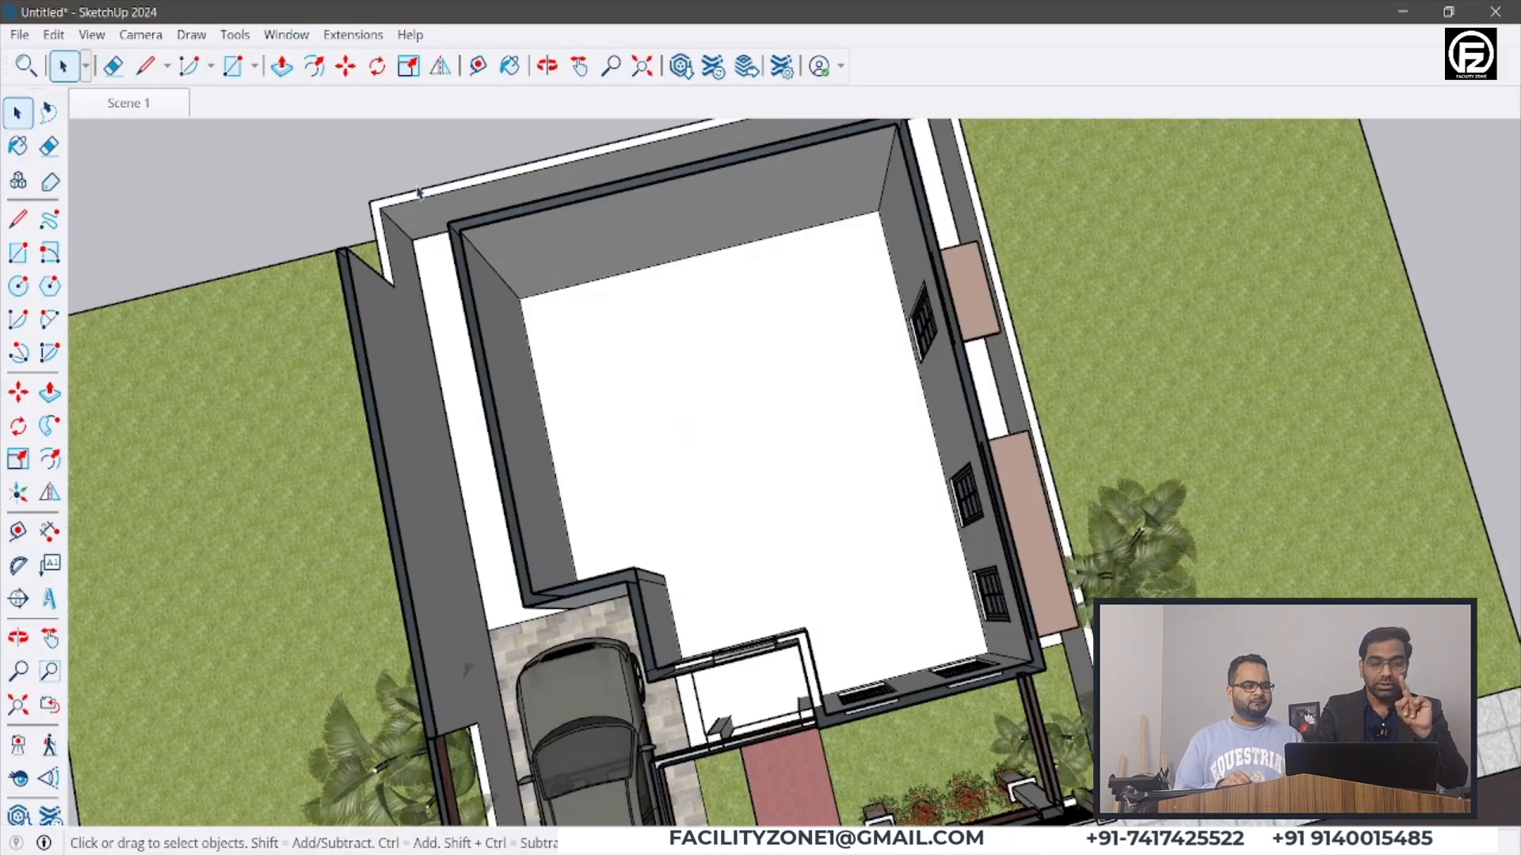
- Turn on section fill so the cut walls of the house are shown solid
{"action": "left_click", "coordinate": [92, 35]}
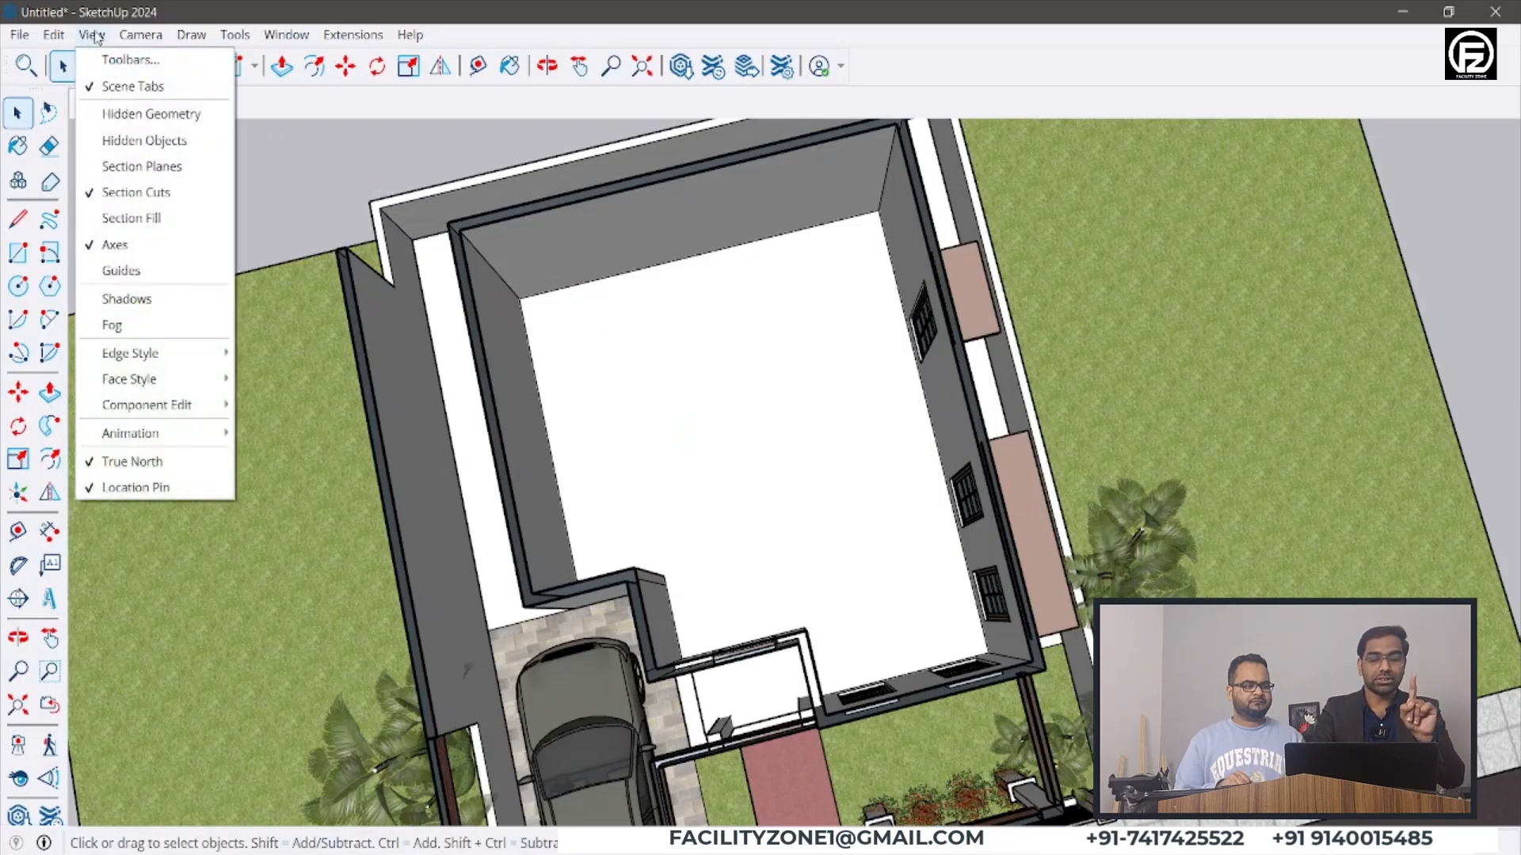
{"action": "left_click", "coordinate": [111, 218]}
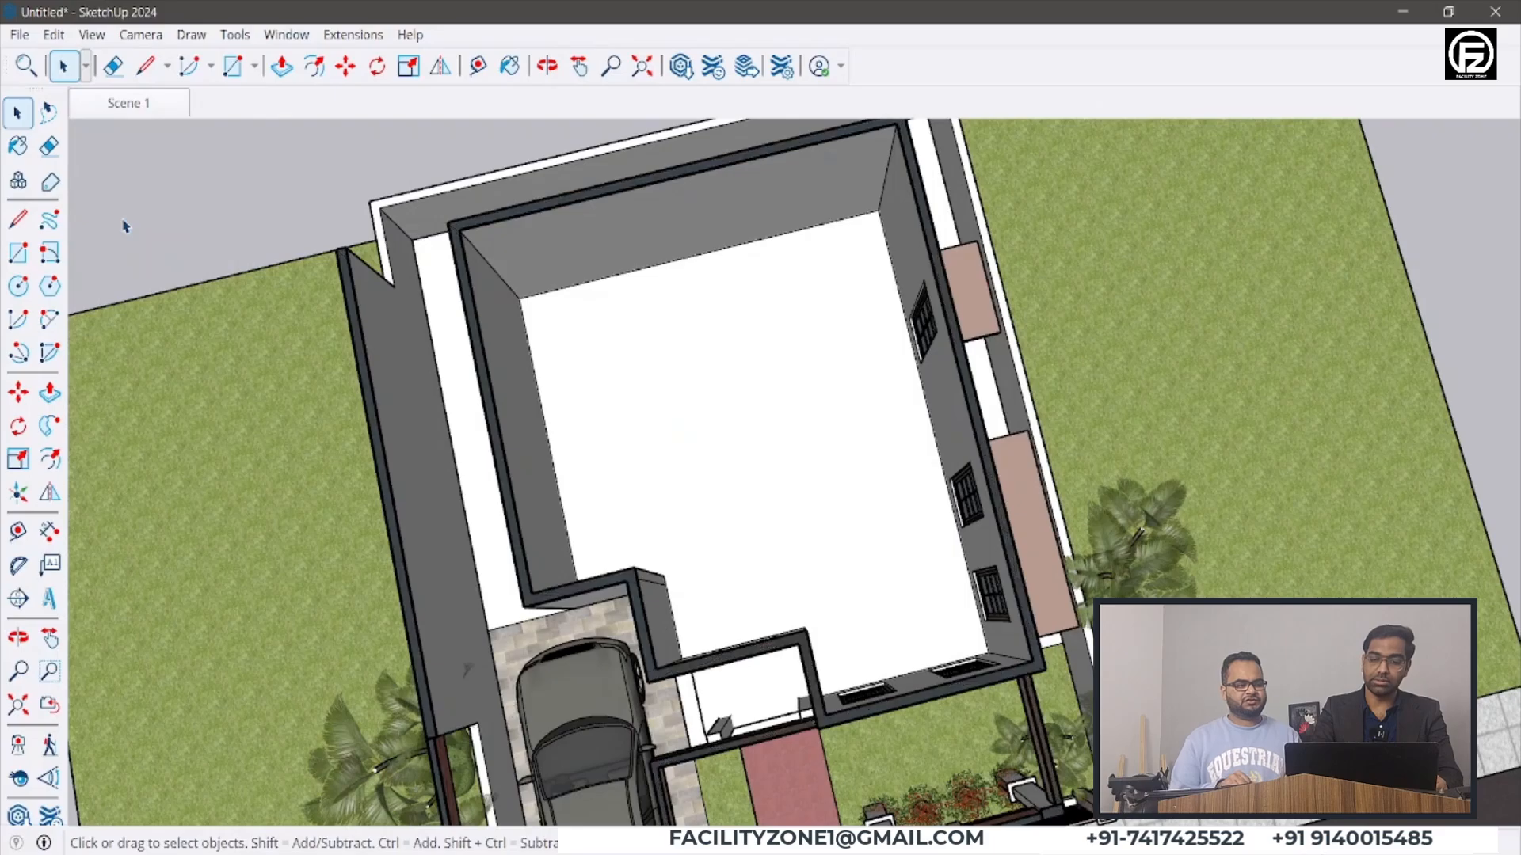
{"action": "scroll", "coordinate": [181, 329], "scroll_direction": "down", "scroll_amount": 2}
{"action": "middle_click_drag", "start_coordinate": [483, 408], "coordinate": [364, 297]}
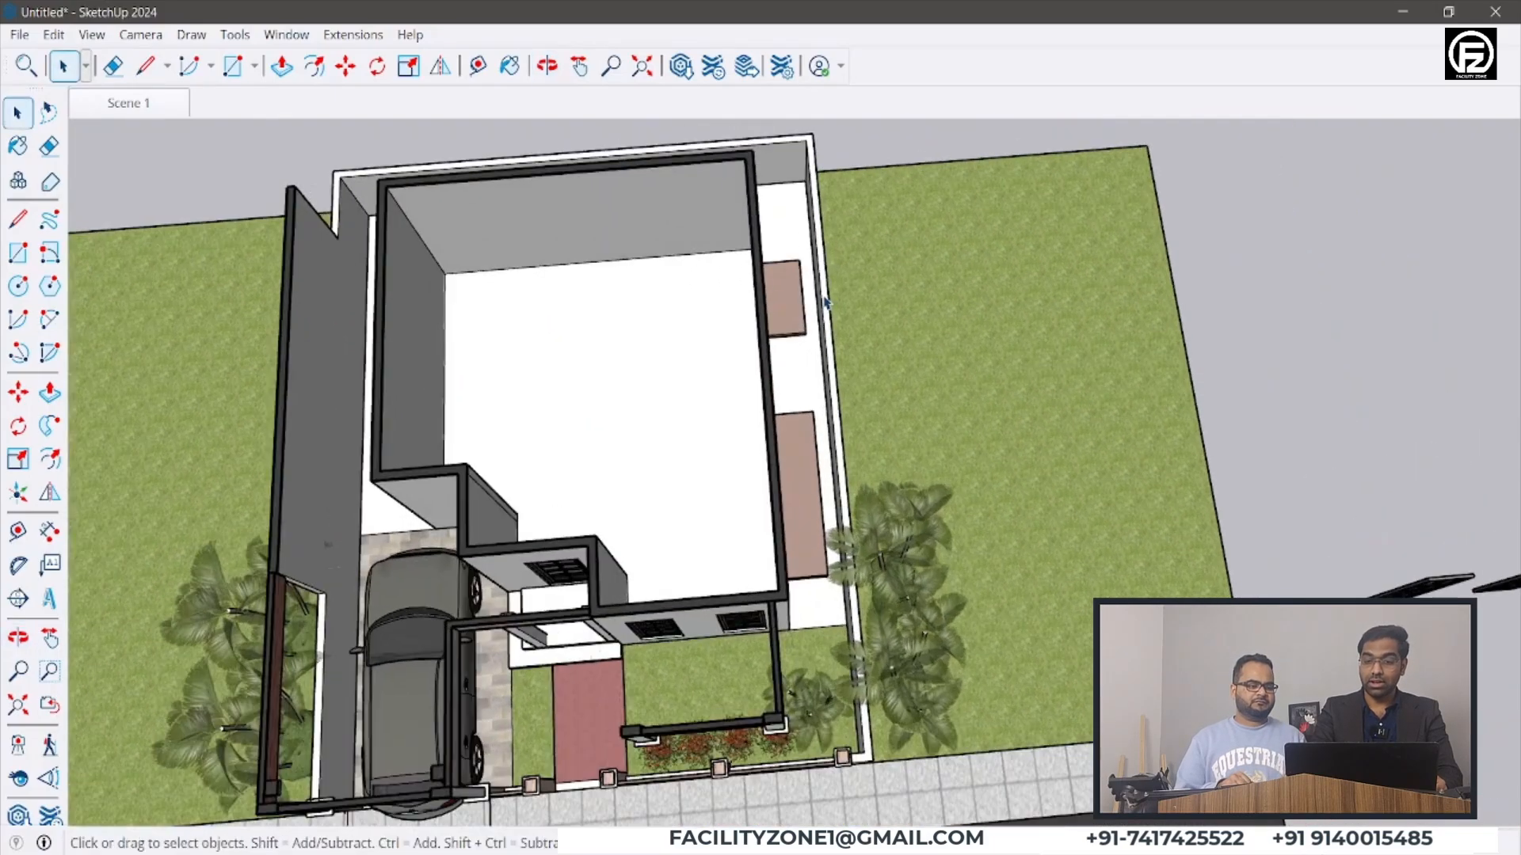
- Examine the filled wall cuts of the house up close and from above
{"action": "scroll", "coordinate": [780, 360], "scroll_direction": "up", "scroll_amount": 4}
{"action": "scroll", "coordinate": [758, 400], "scroll_direction": "up", "scroll_amount": 6}
{"action": "middle_click_drag", "start_coordinate": [759, 401], "coordinate": [758, 221]}
{"action": "scroll", "coordinate": [765, 477], "scroll_direction": "down", "scroll_amount": 6}
{"action": "middle_click_drag", "start_coordinate": [777, 465], "coordinate": [806, 520]}
{"action": "scroll", "coordinate": [889, 444], "scroll_direction": "down", "scroll_amount": 5}
{"action": "middle_click_drag", "start_coordinate": [638, 465], "coordinate": [718, 522]}
{"action": "scroll", "coordinate": [704, 499], "scroll_direction": "up", "scroll_amount": 2}
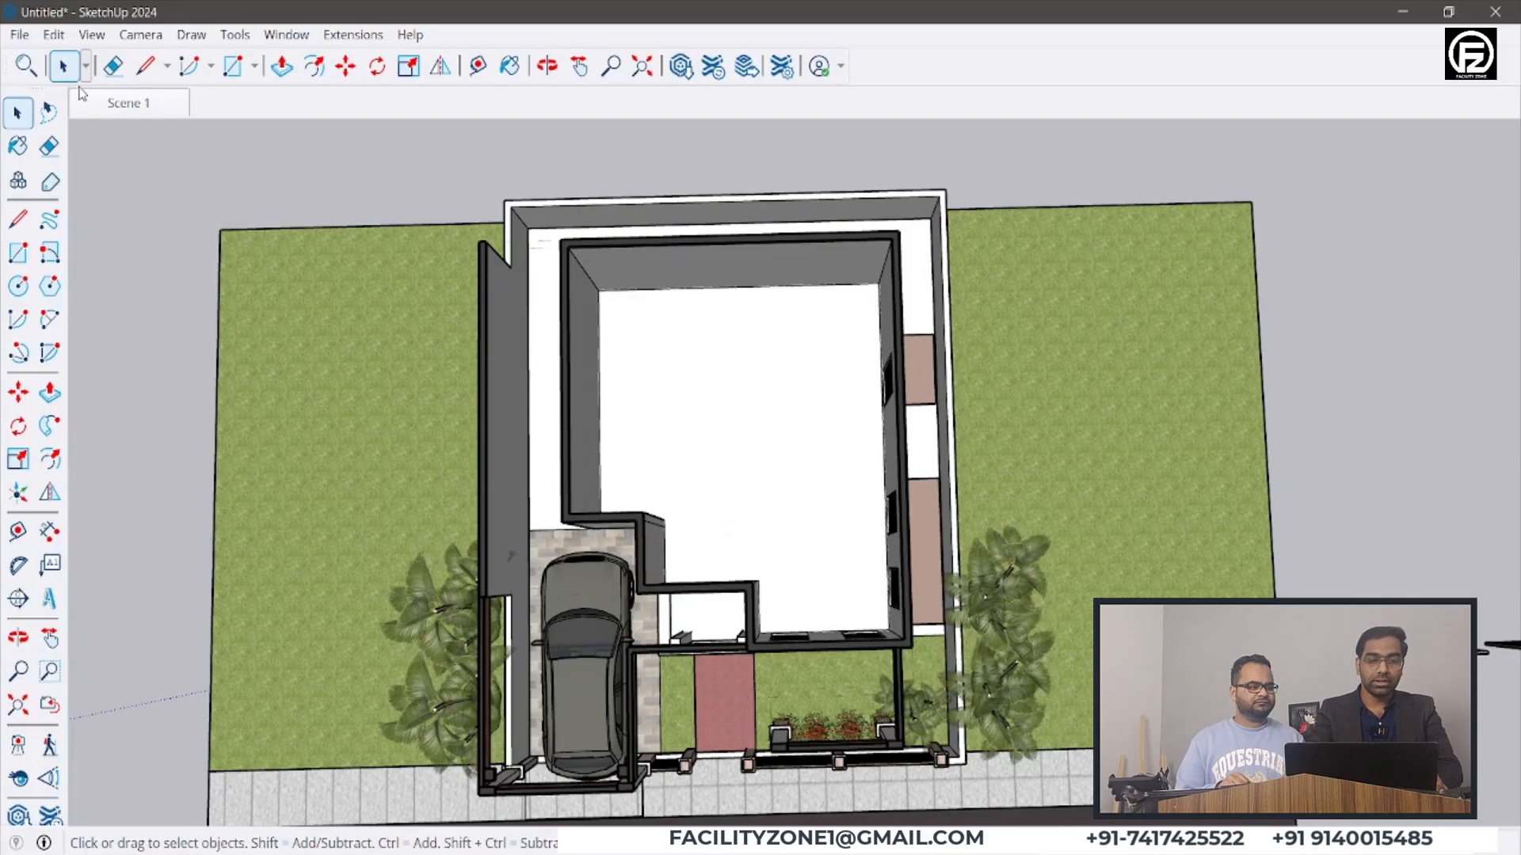
{"action": "left_click", "coordinate": [92, 38]}
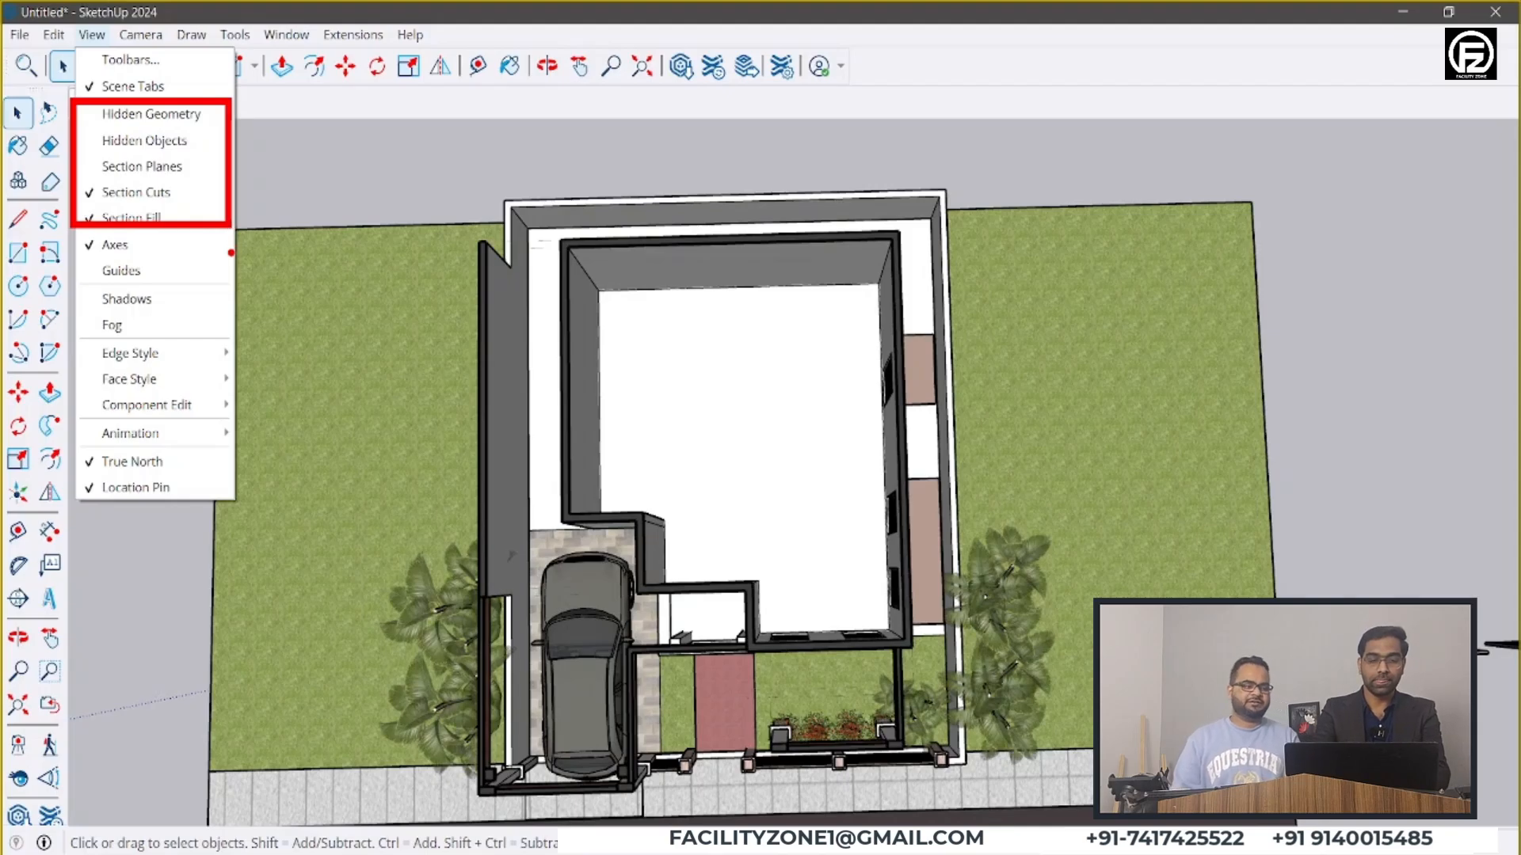
{"action": "key", "text": "Escape"}
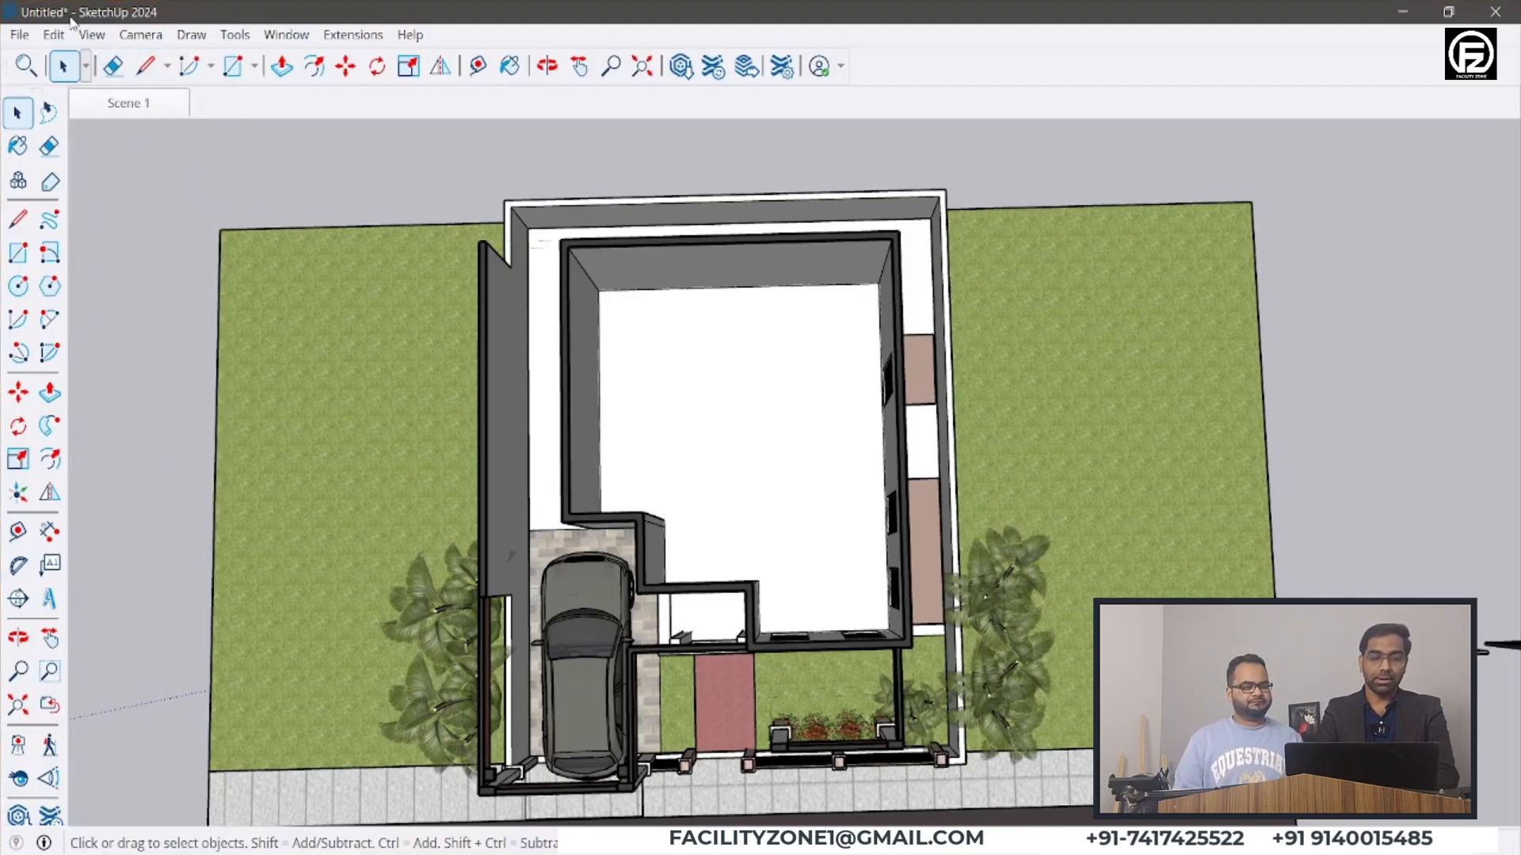
{"action": "left_click", "coordinate": [92, 35]}
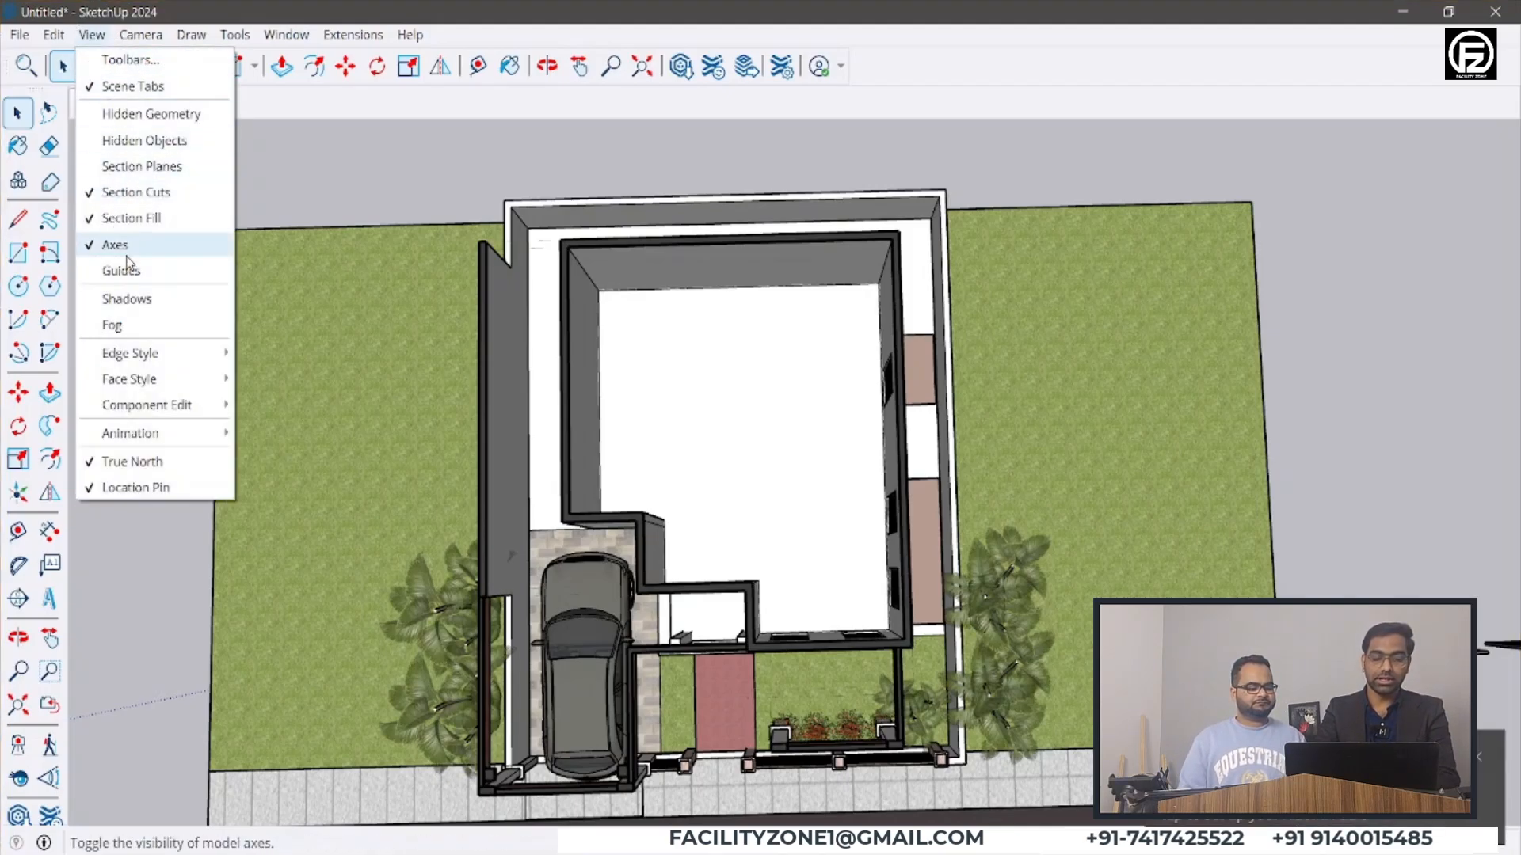
{"action": "left_click", "coordinate": [845, 431]}
- Hide the model axes at the origin beside the floor plan, and show them again
{"action": "scroll", "coordinate": [845, 430], "scroll_direction": "down", "scroll_amount": 7}
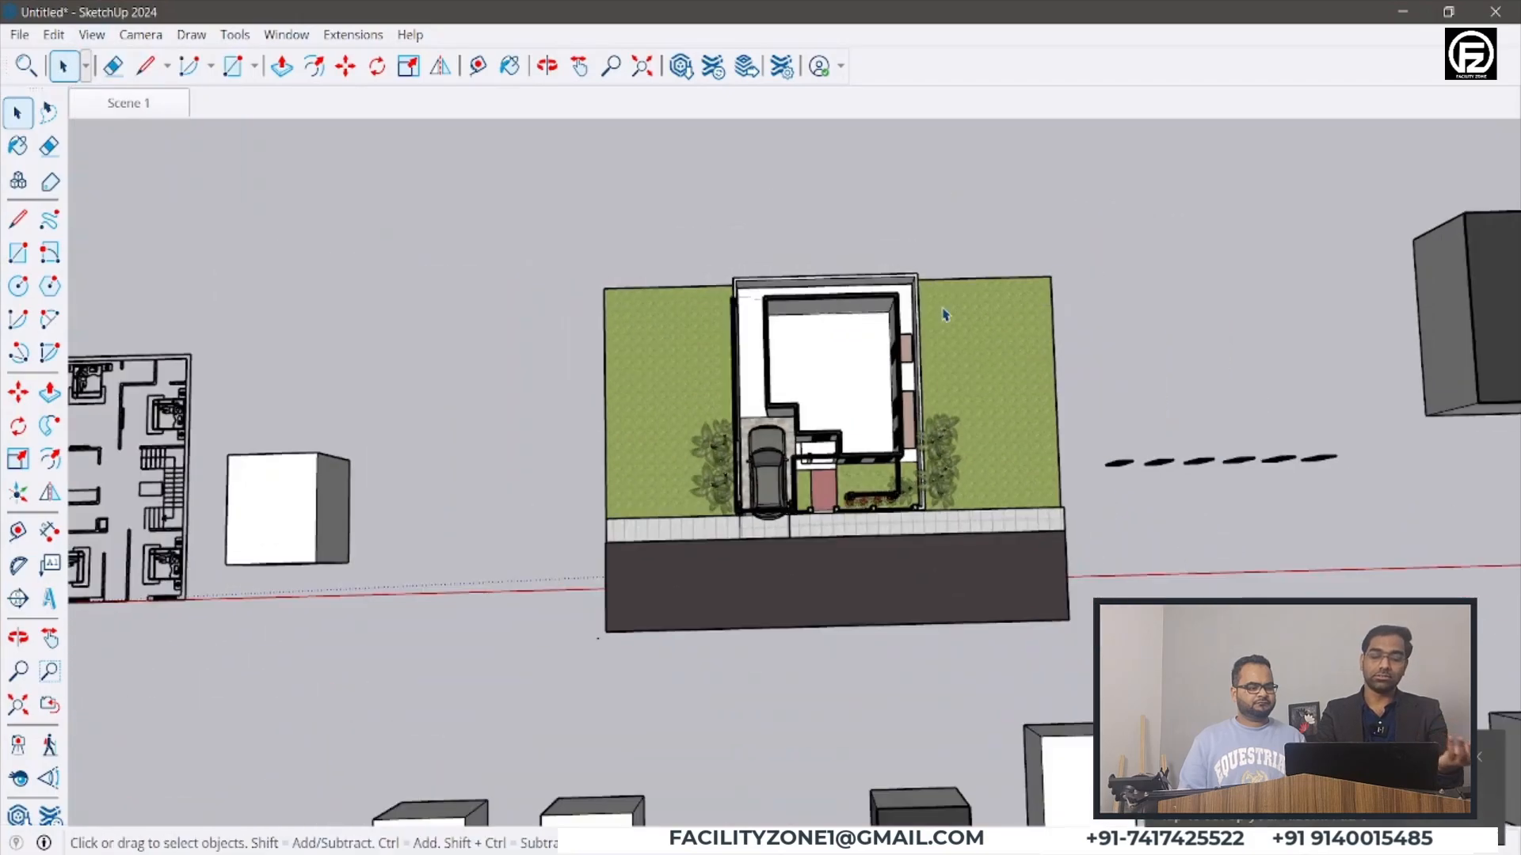
{"action": "scroll", "coordinate": [942, 314], "scroll_direction": "down", "scroll_amount": 2}
{"action": "middle_click_drag", "start_coordinate": [646, 404], "coordinate": [634, 316]}
{"action": "scroll", "coordinate": [375, 396], "scroll_direction": "up", "scroll_amount": 7}
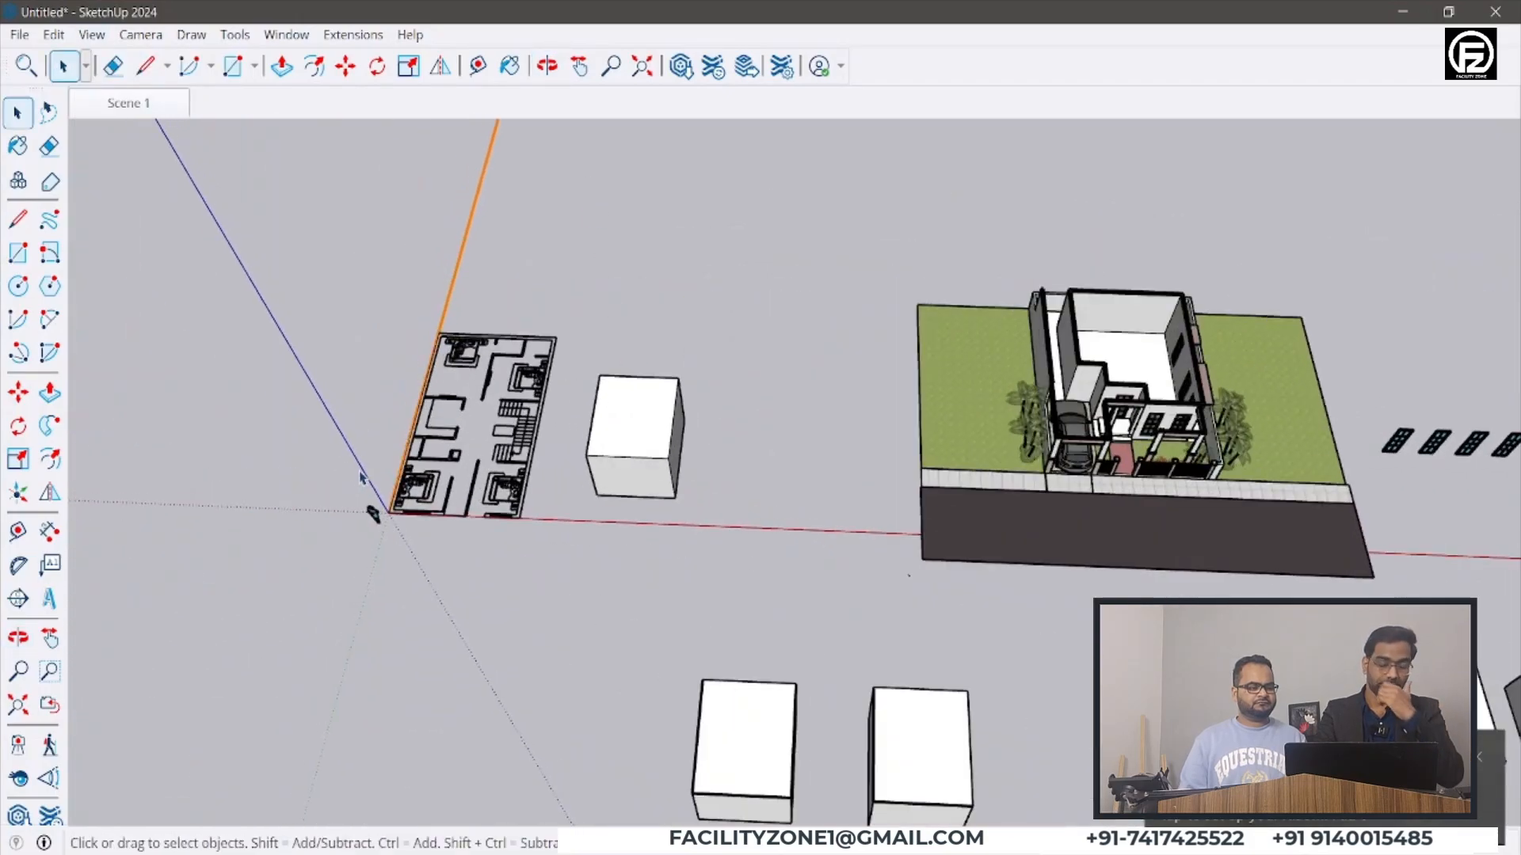
{"action": "scroll", "coordinate": [355, 487], "scroll_direction": "up", "scroll_amount": 3}
{"action": "middle_click_drag", "start_coordinate": [356, 486], "coordinate": [381, 431]}
{"action": "scroll", "coordinate": [432, 519], "scroll_direction": "down", "scroll_amount": 3}
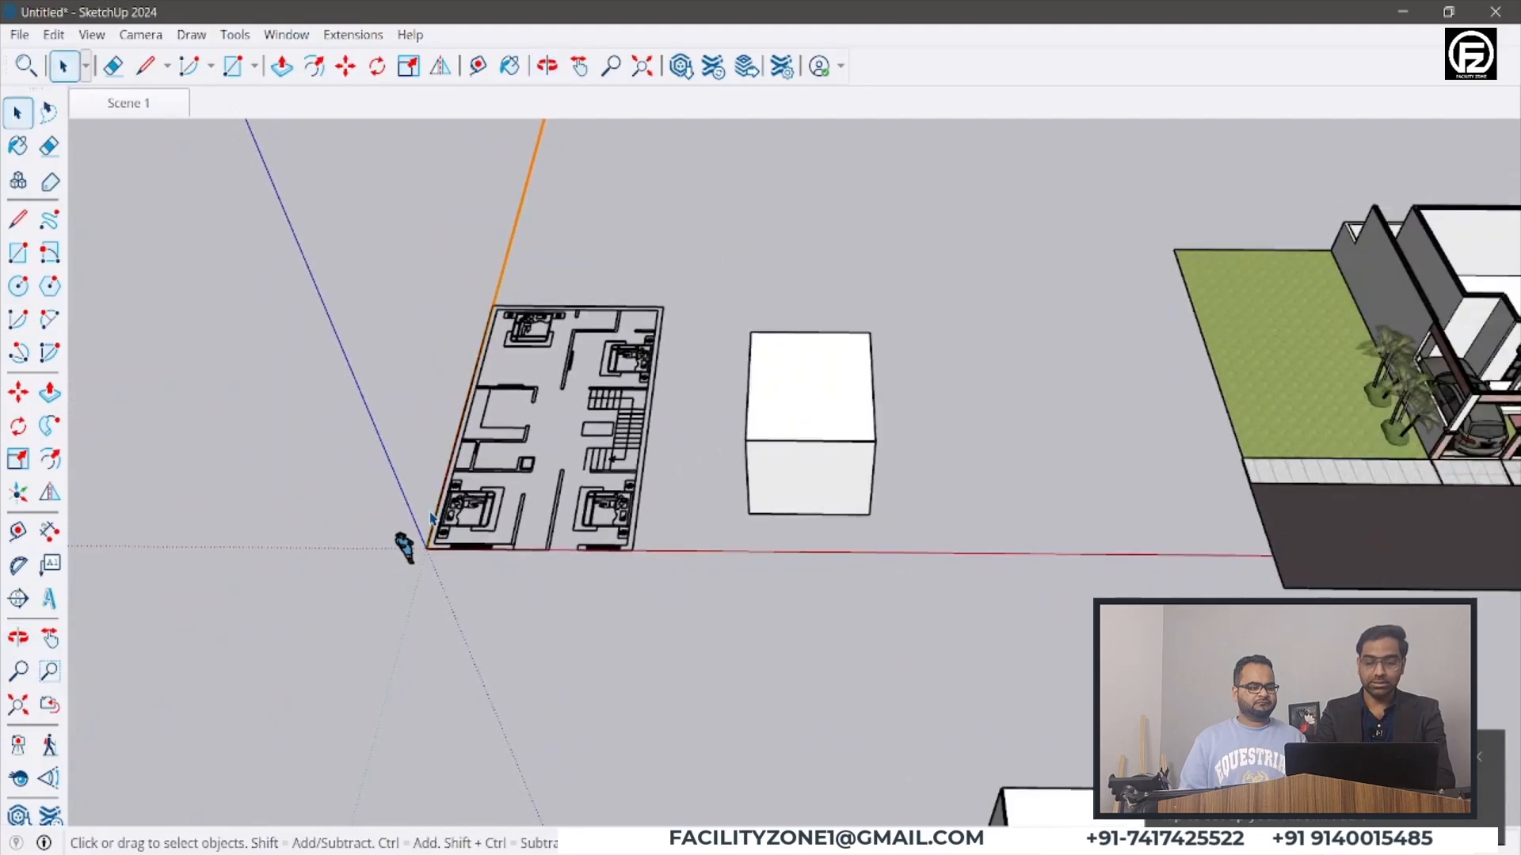
{"action": "left_click", "coordinate": [91, 35]}
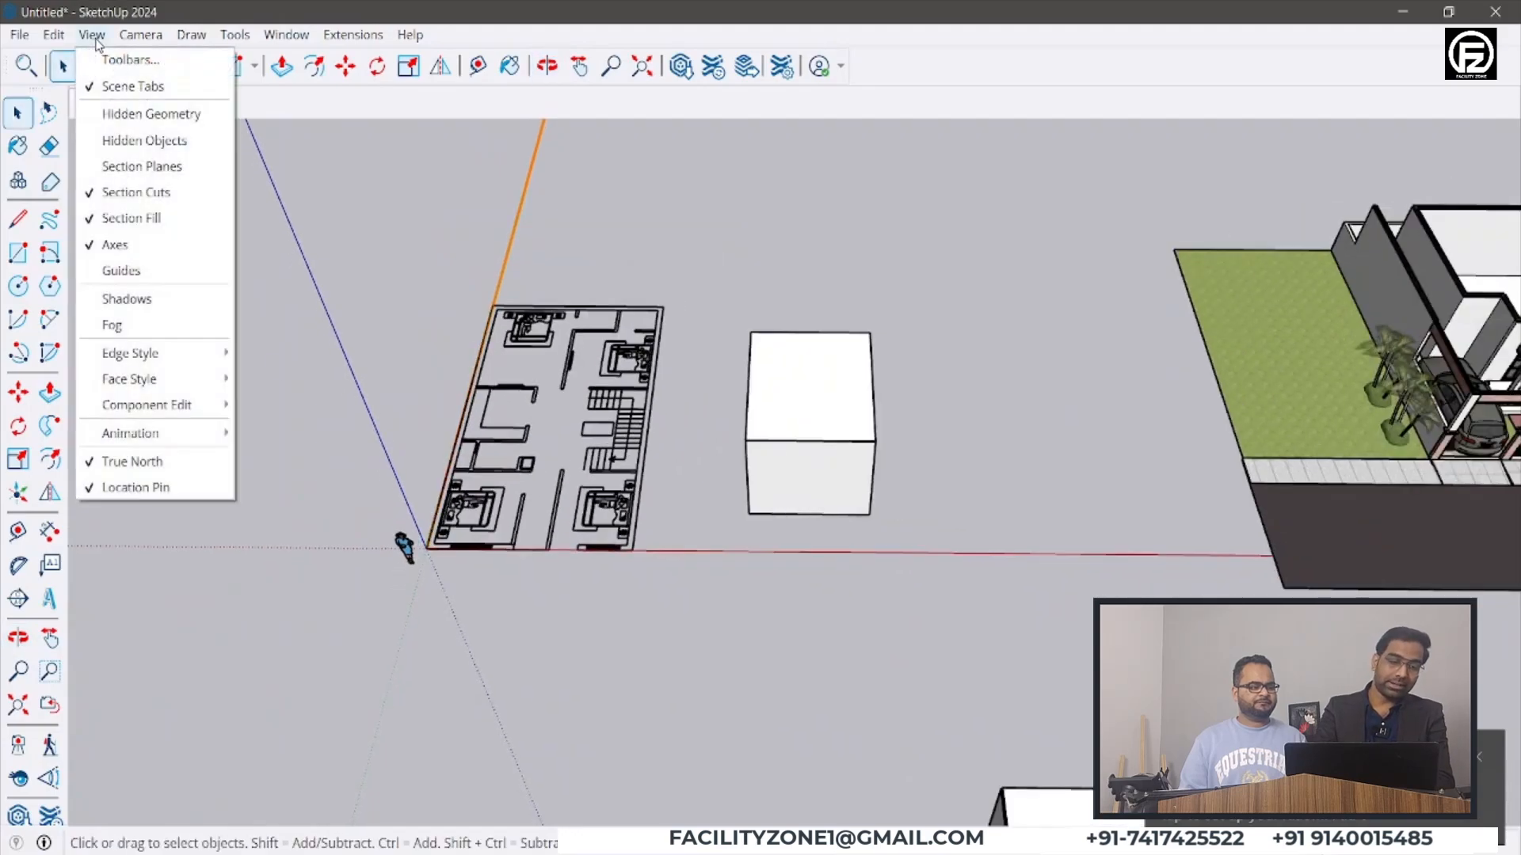
{"action": "left_click", "coordinate": [104, 246]}
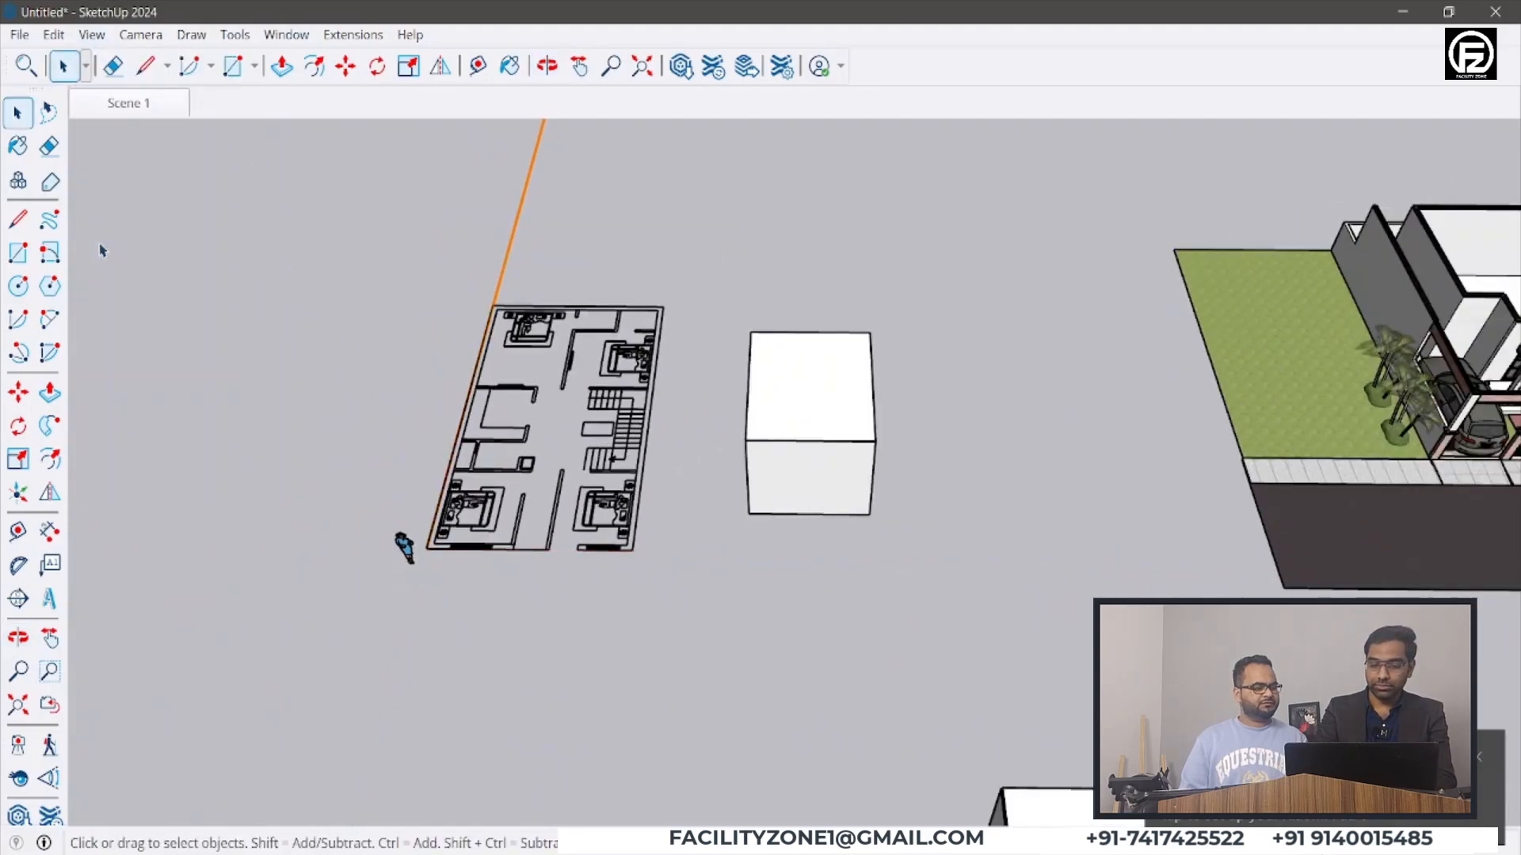
{"action": "left_click", "coordinate": [92, 35]}
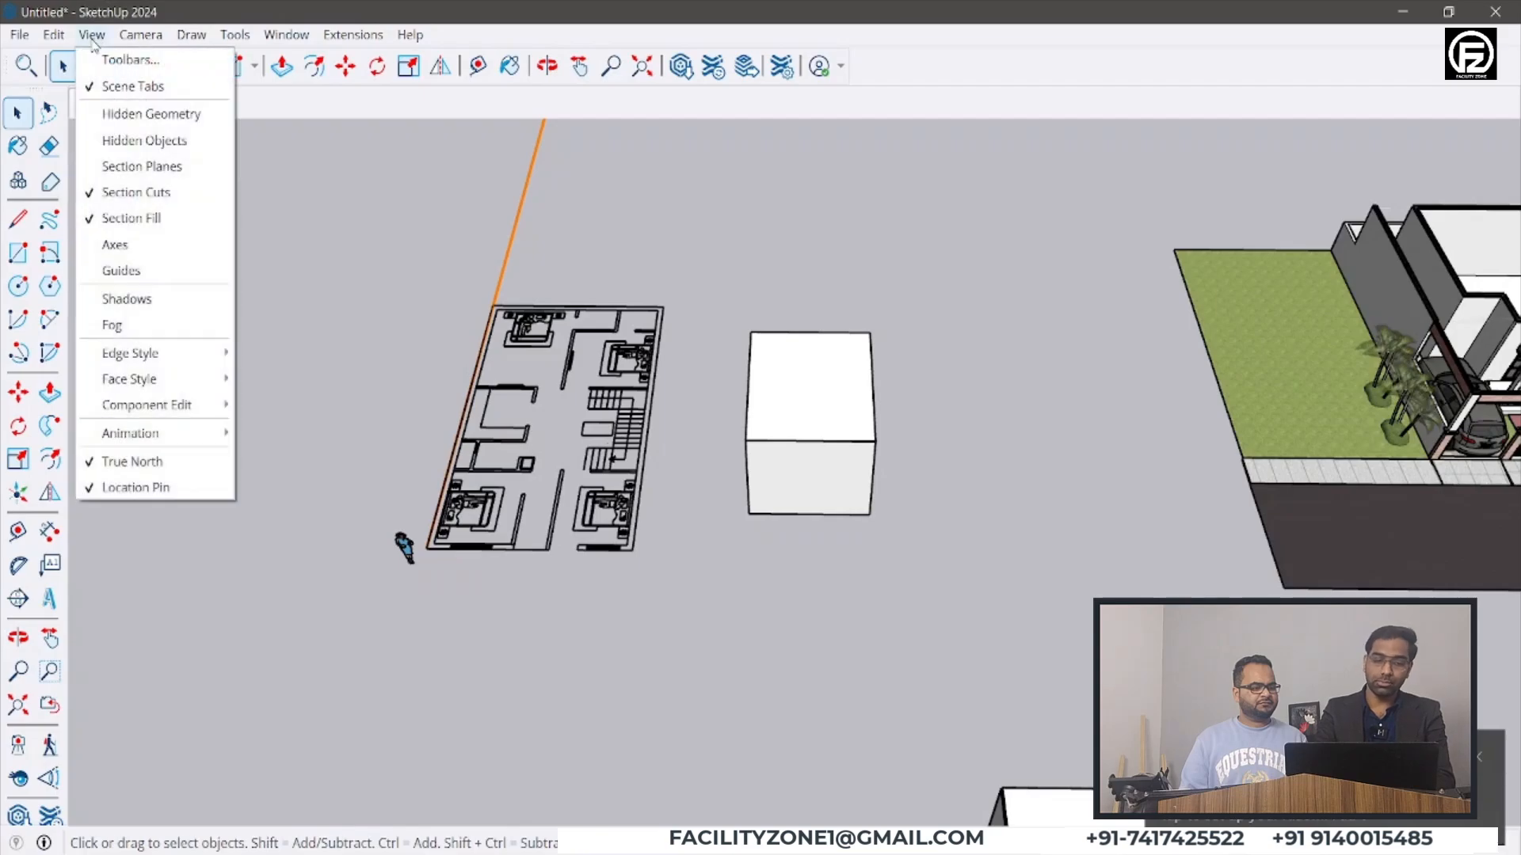
{"action": "left_click", "coordinate": [111, 245]}
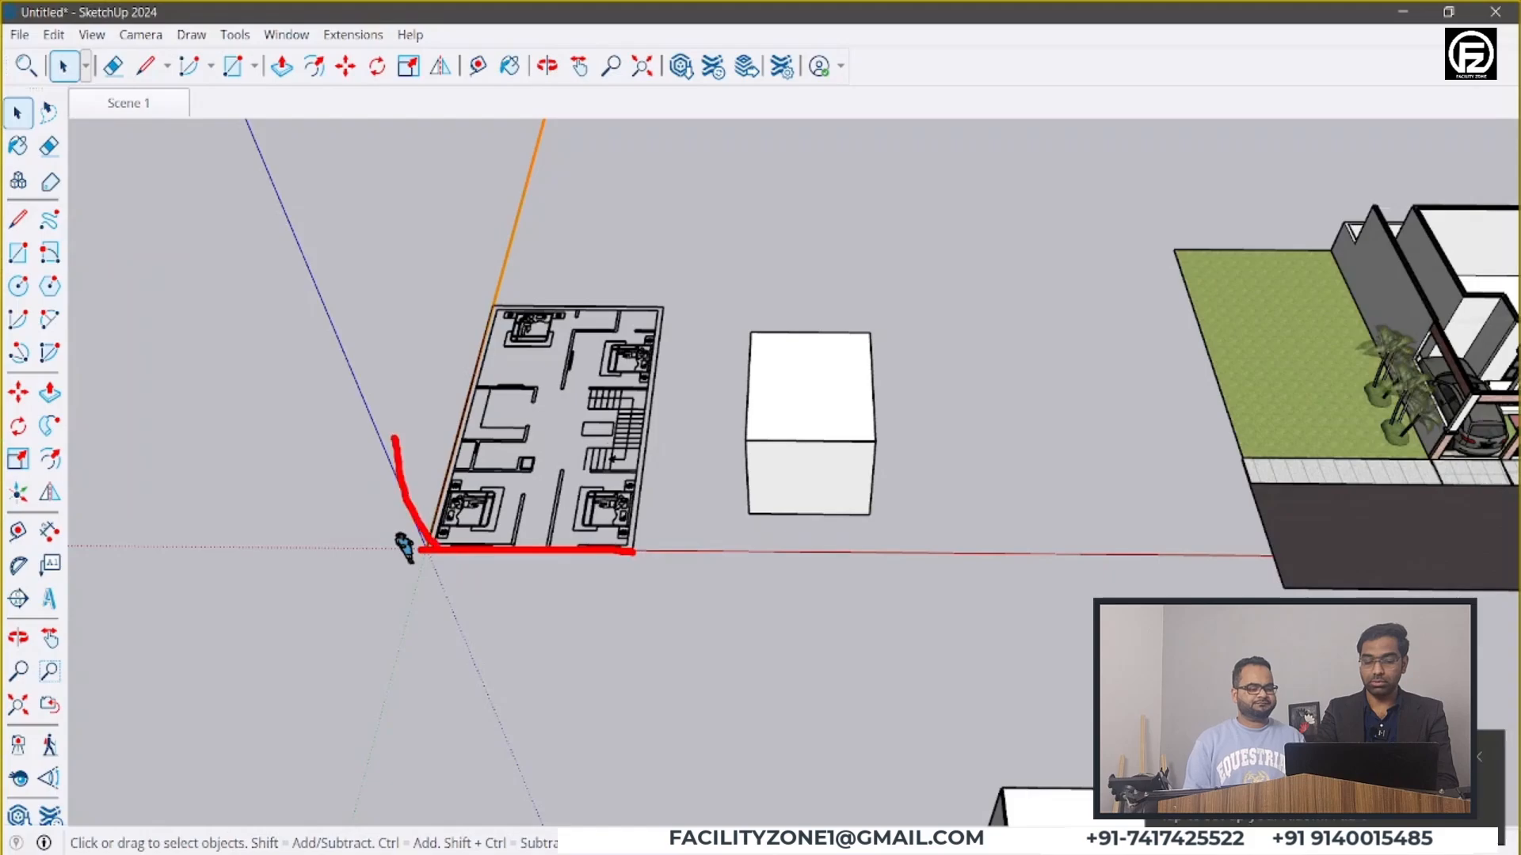
{"action": "key", "text": "Escape"}
{"action": "scroll", "coordinate": [406, 467], "scroll_direction": "down", "scroll_amount": 3}
{"action": "mouse_move", "coordinate": [443, 392]}
{"action": "middle_mouse_down"}
{"action": "mouse_move", "coordinate": [396, 253]}
{"action": "mouse_move", "coordinate": [323, 187]}
{"action": "middle_mouse_up"}
{"action": "scroll", "coordinate": [372, 238], "scroll_direction": "down", "scroll_amount": 1}
{"action": "key", "text": "space"}
{"action": "left_click", "coordinate": [91, 36]}
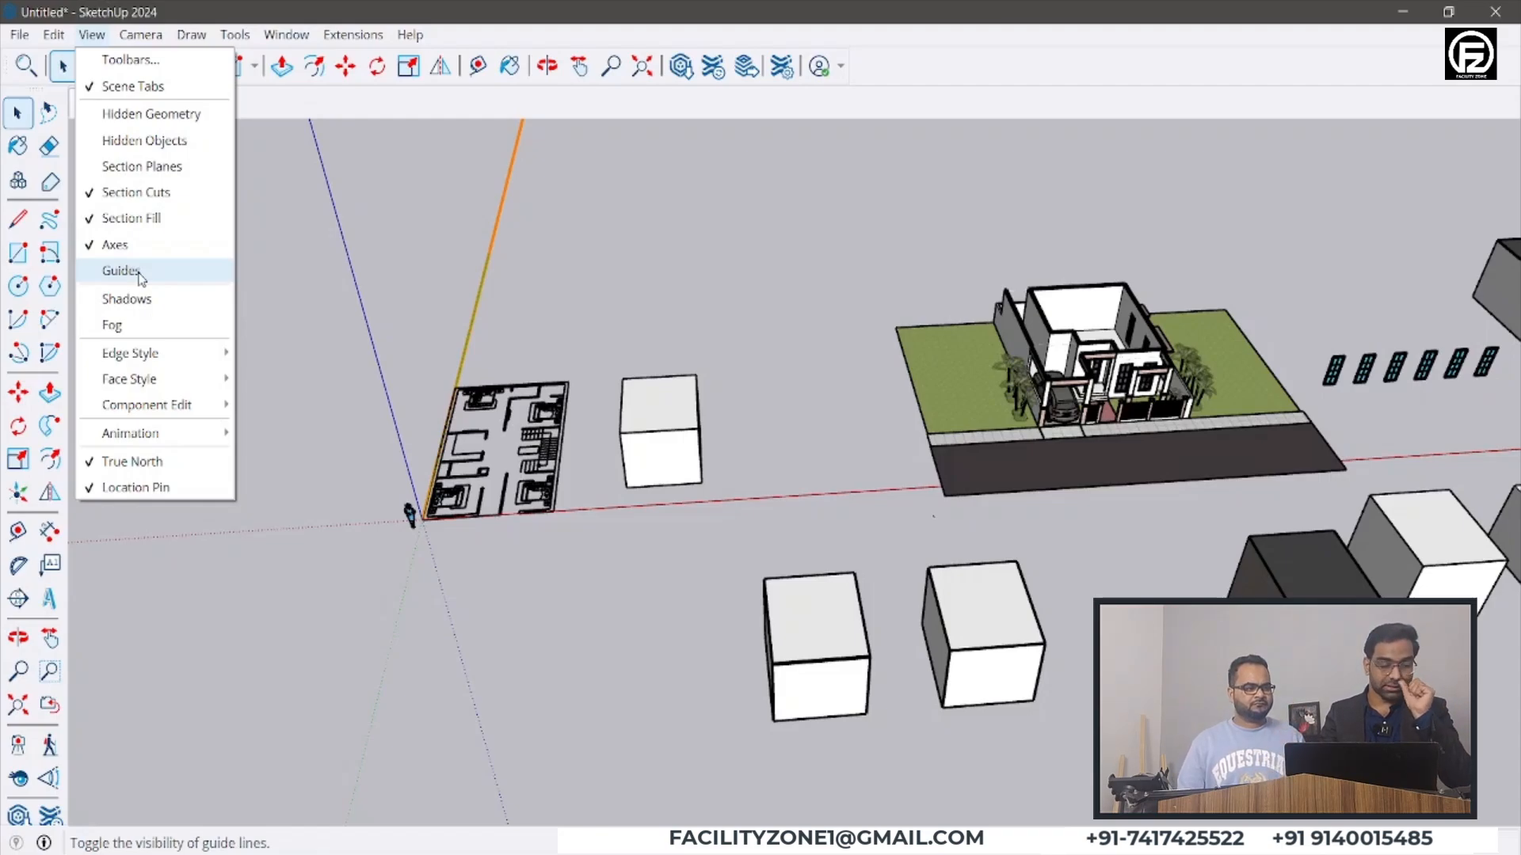
{"action": "left_click", "coordinate": [242, 539]}
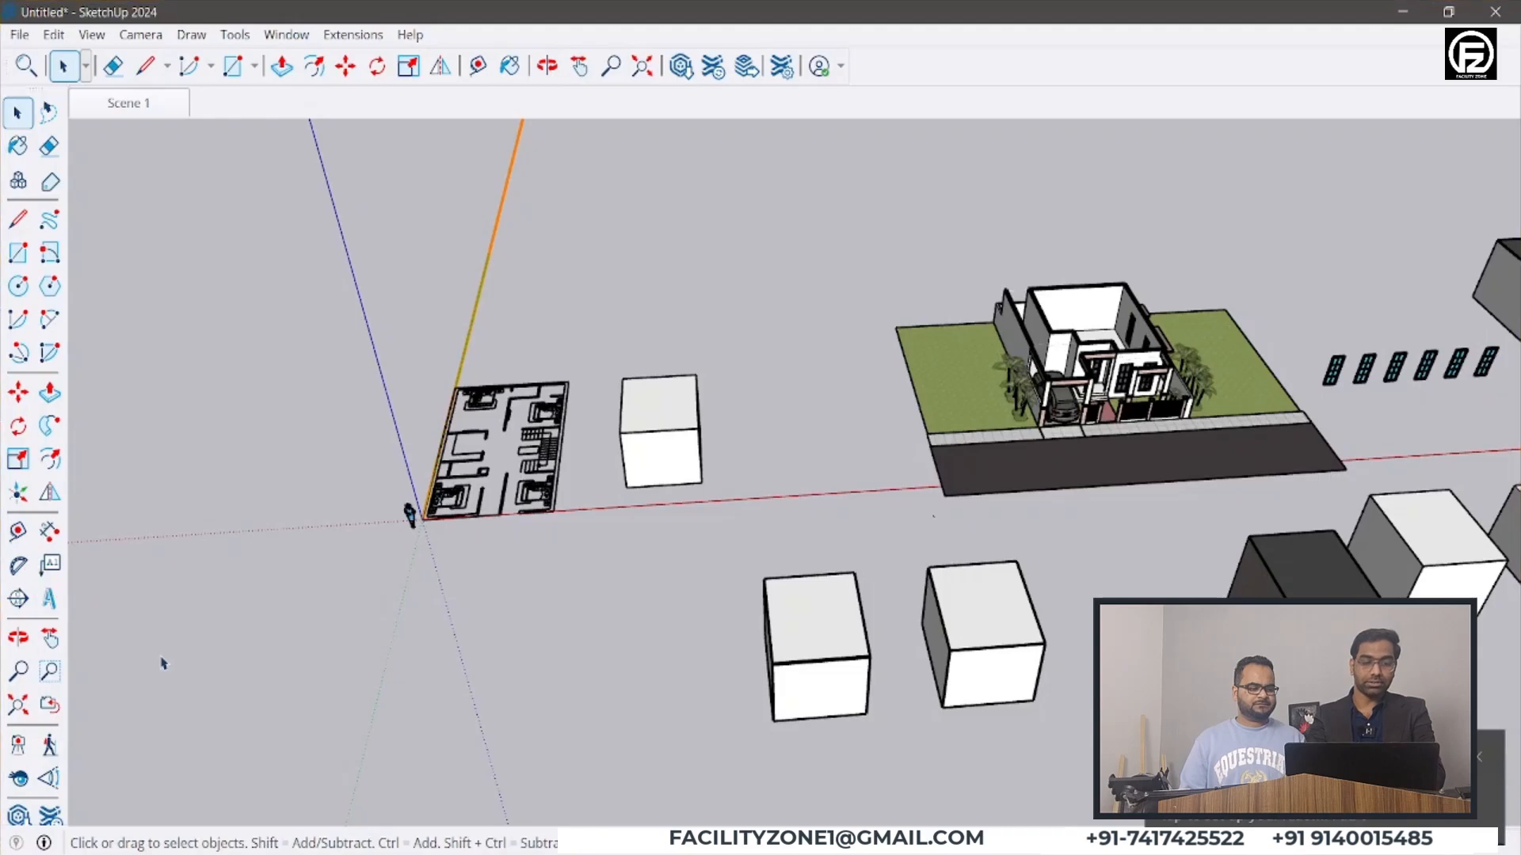
{"action": "scroll", "coordinate": [464, 618], "scroll_direction": "down", "scroll_amount": 6}
{"action": "mouse_move", "coordinate": [475, 640]}
{"action": "middle_mouse_down"}
{"action": "mouse_move", "coordinate": [437, 413]}
{"action": "mouse_move", "coordinate": [618, 483]}
{"action": "mouse_move", "coordinate": [635, 257]}
{"action": "mouse_move", "coordinate": [595, 440]}
{"action": "middle_mouse_up"}
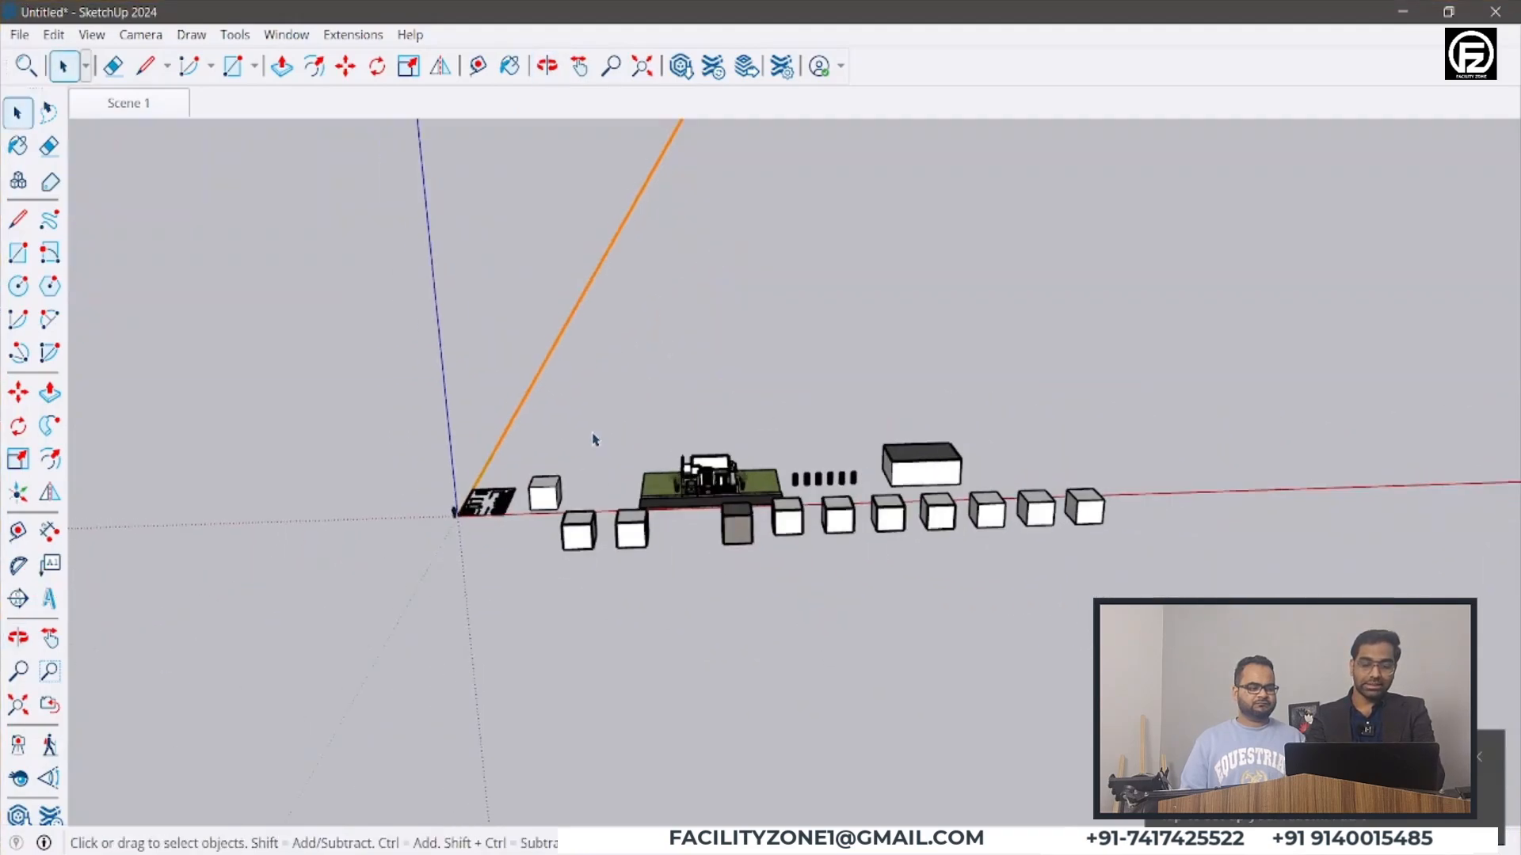
- Turn on the display of section planes in the model
{"action": "left_click", "coordinate": [89, 33]}
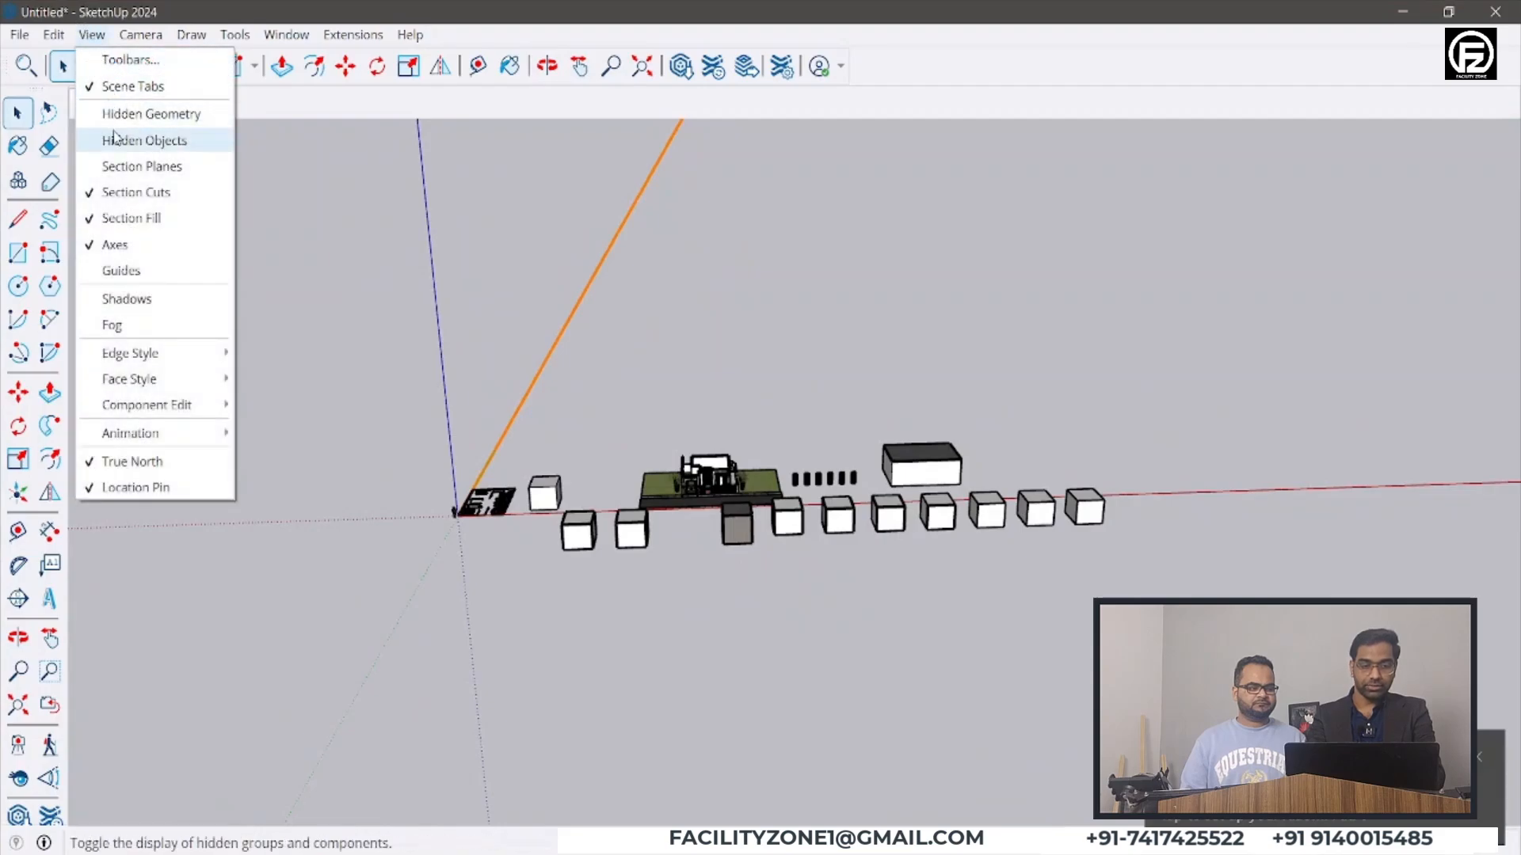
{"action": "left_click", "coordinate": [119, 167]}
{"action": "middle_click_drag", "start_coordinate": [305, 554], "coordinate": [335, 371]}
{"action": "scroll", "coordinate": [414, 475], "scroll_direction": "up", "scroll_amount": 5}
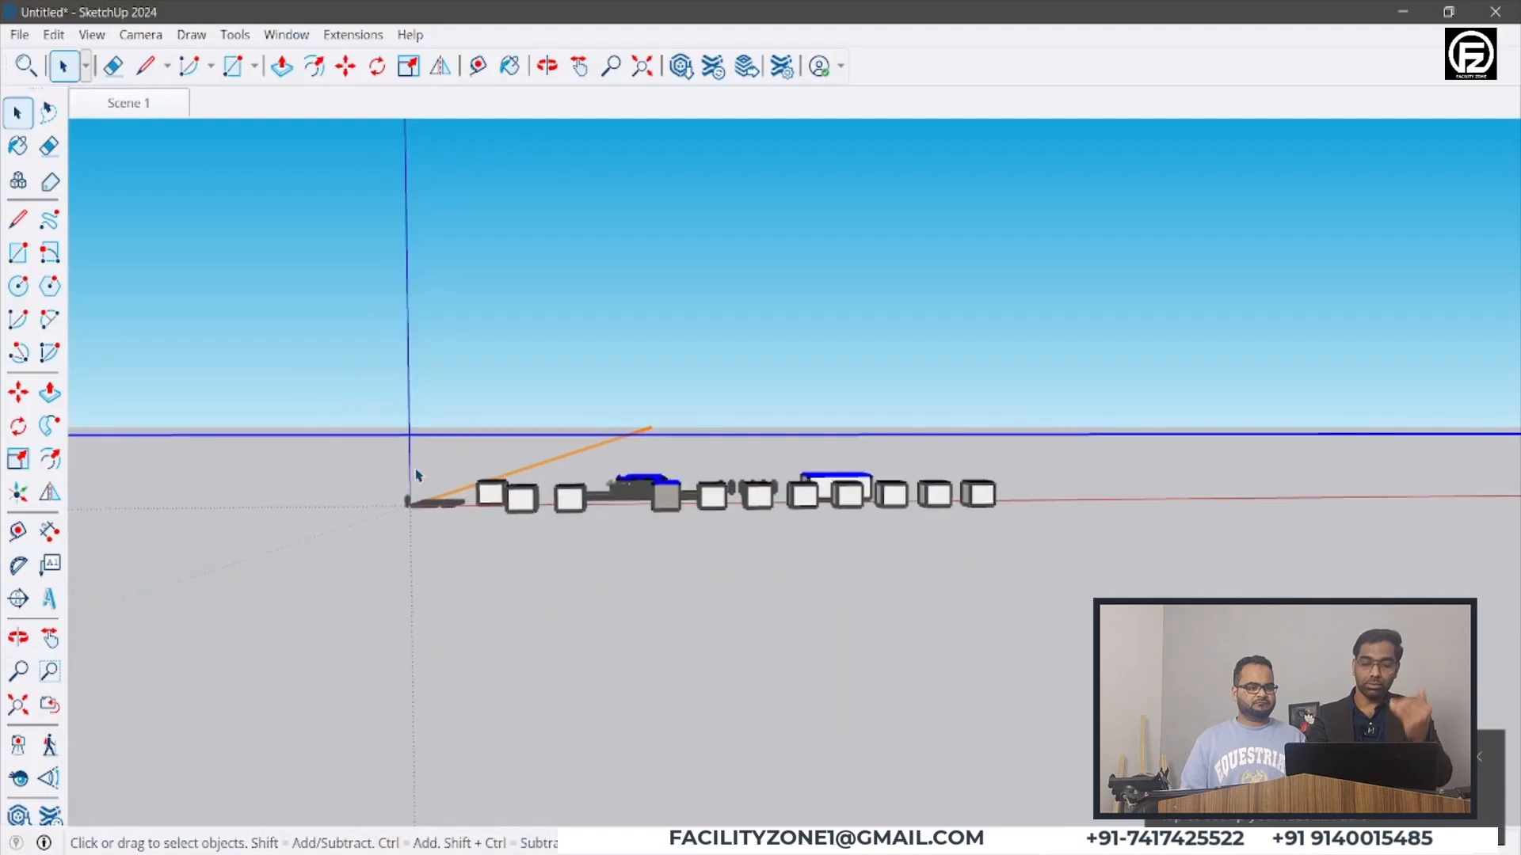
{"action": "middle_click_drag", "start_coordinate": [654, 478], "coordinate": [668, 570]}
{"action": "scroll", "coordinate": [625, 214], "scroll_direction": "up", "scroll_amount": 6}
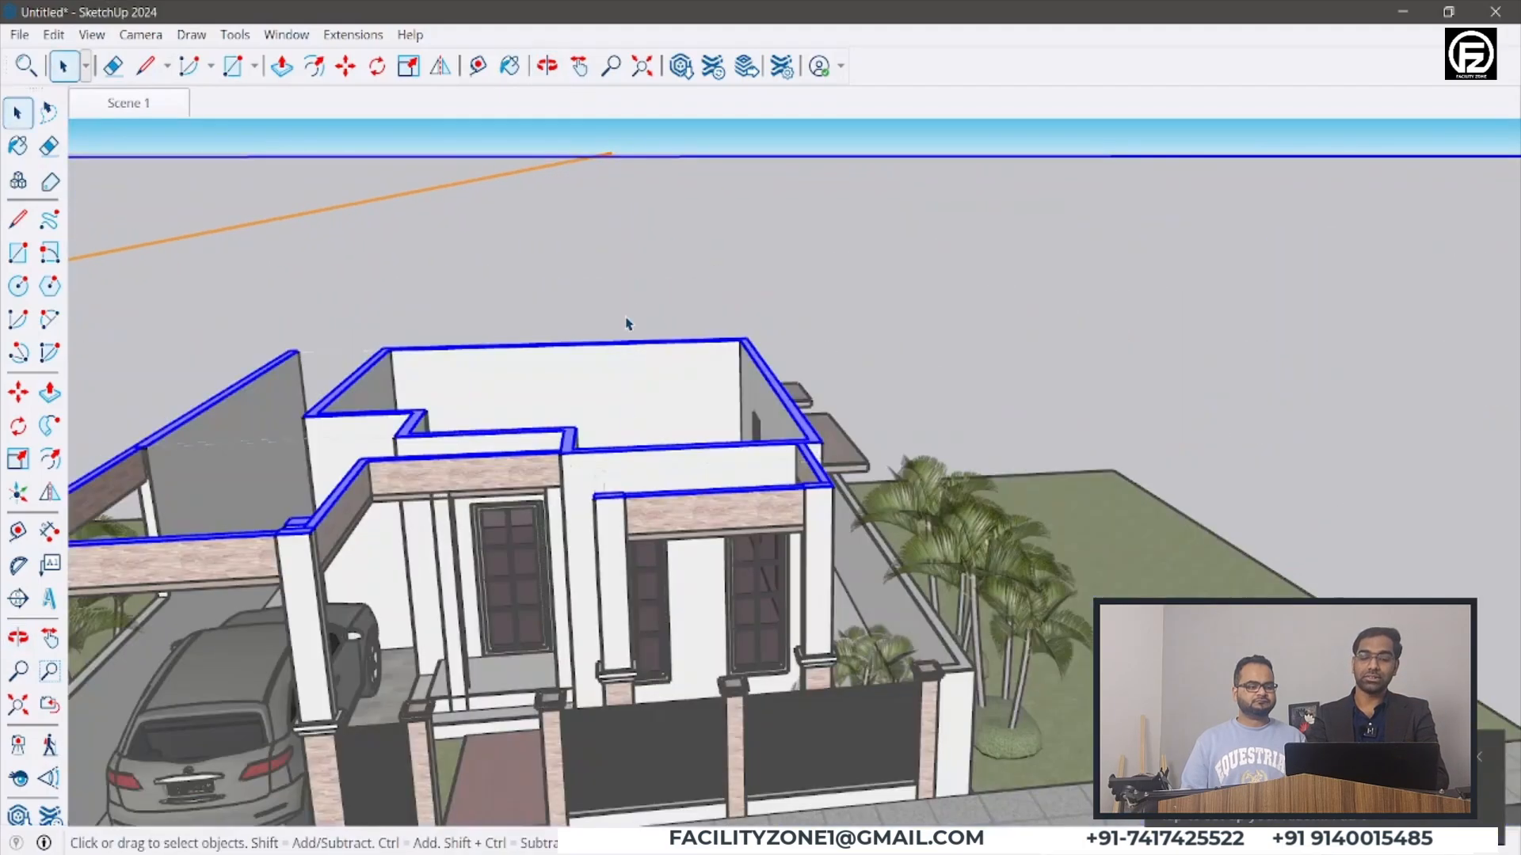
- Move the selected section plane down until it cuts through the upper part of the house's front windows
{"action": "middle_click_drag", "start_coordinate": [628, 323], "coordinate": [635, 526]}
{"action": "scroll", "coordinate": [631, 452], "scroll_direction": "up", "scroll_amount": 3}
{"action": "middle_click_drag", "start_coordinate": [631, 452], "coordinate": [658, 299]}
{"action": "scroll", "coordinate": [562, 533], "scroll_direction": "up", "scroll_amount": 4}
{"action": "scroll", "coordinate": [561, 533], "scroll_direction": "up", "scroll_amount": 3}
{"action": "scroll", "coordinate": [651, 502], "scroll_direction": "down", "scroll_amount": 4}
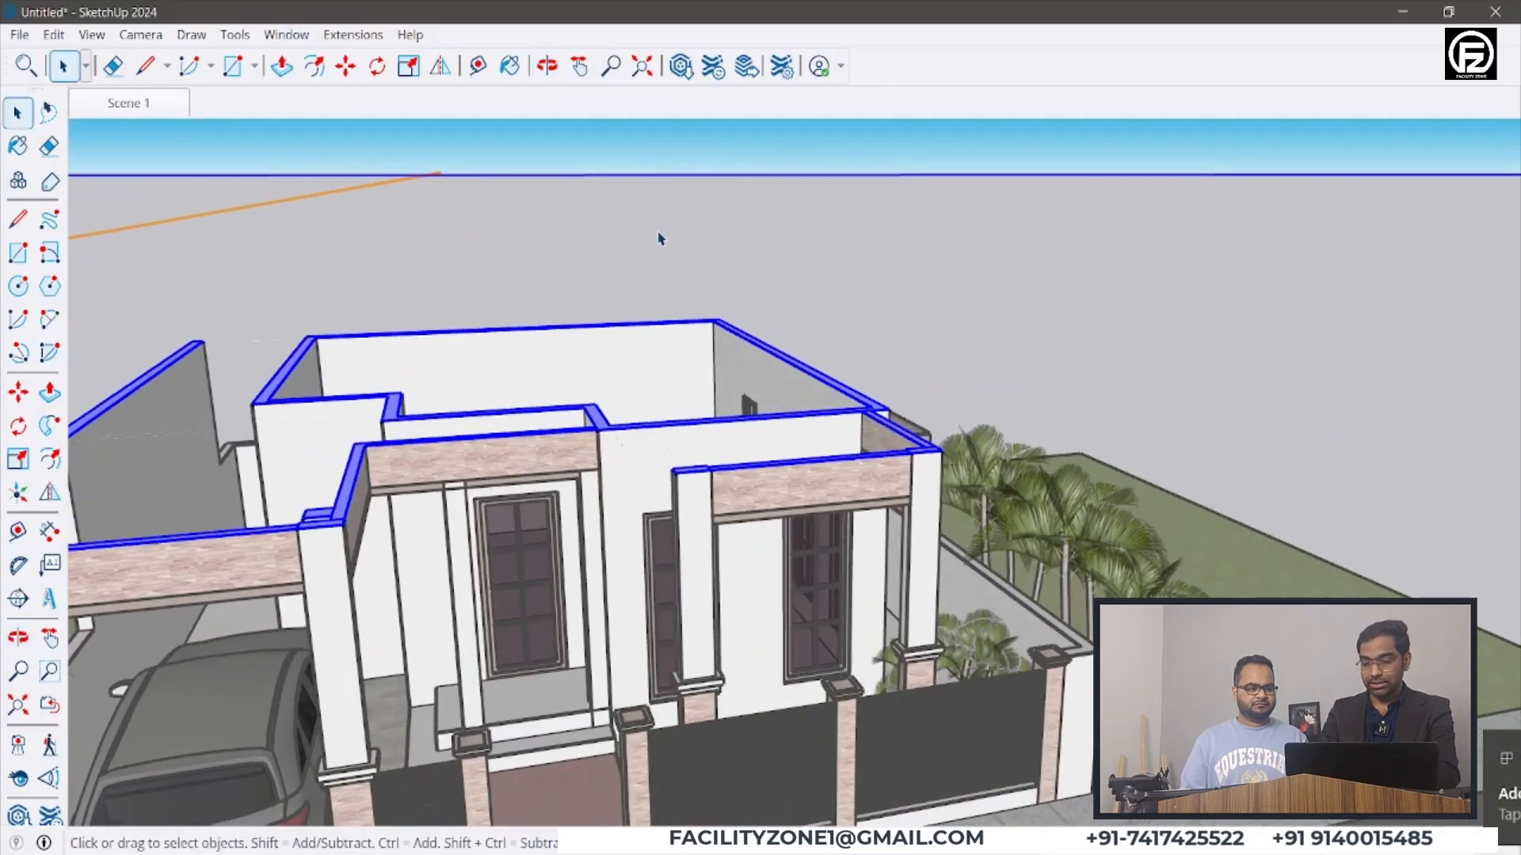
{"action": "scroll", "coordinate": [664, 480], "scroll_direction": "up", "scroll_amount": 2}
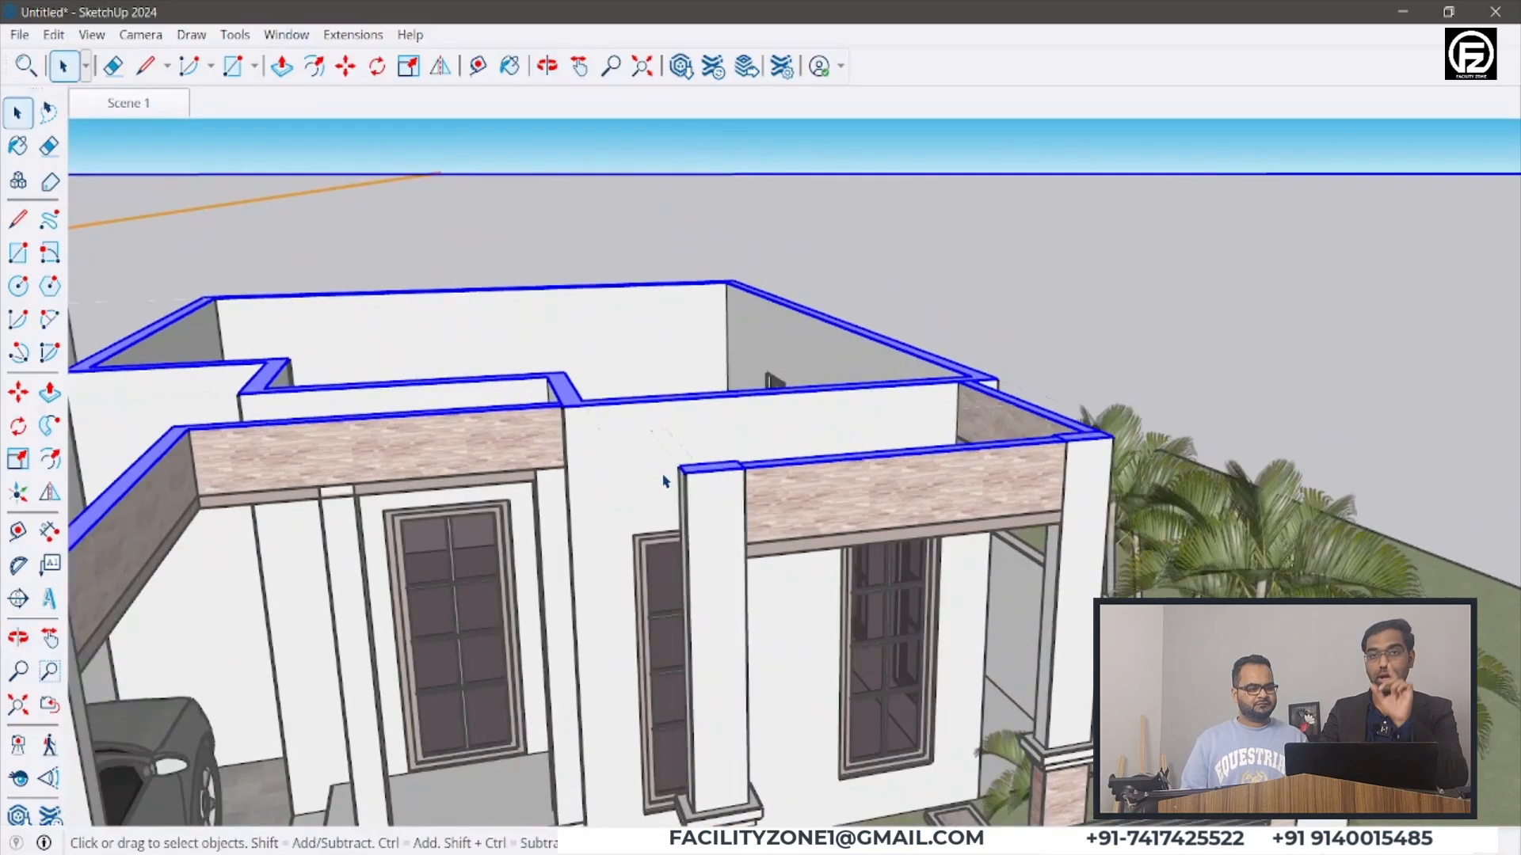
{"action": "key", "text": "m"}
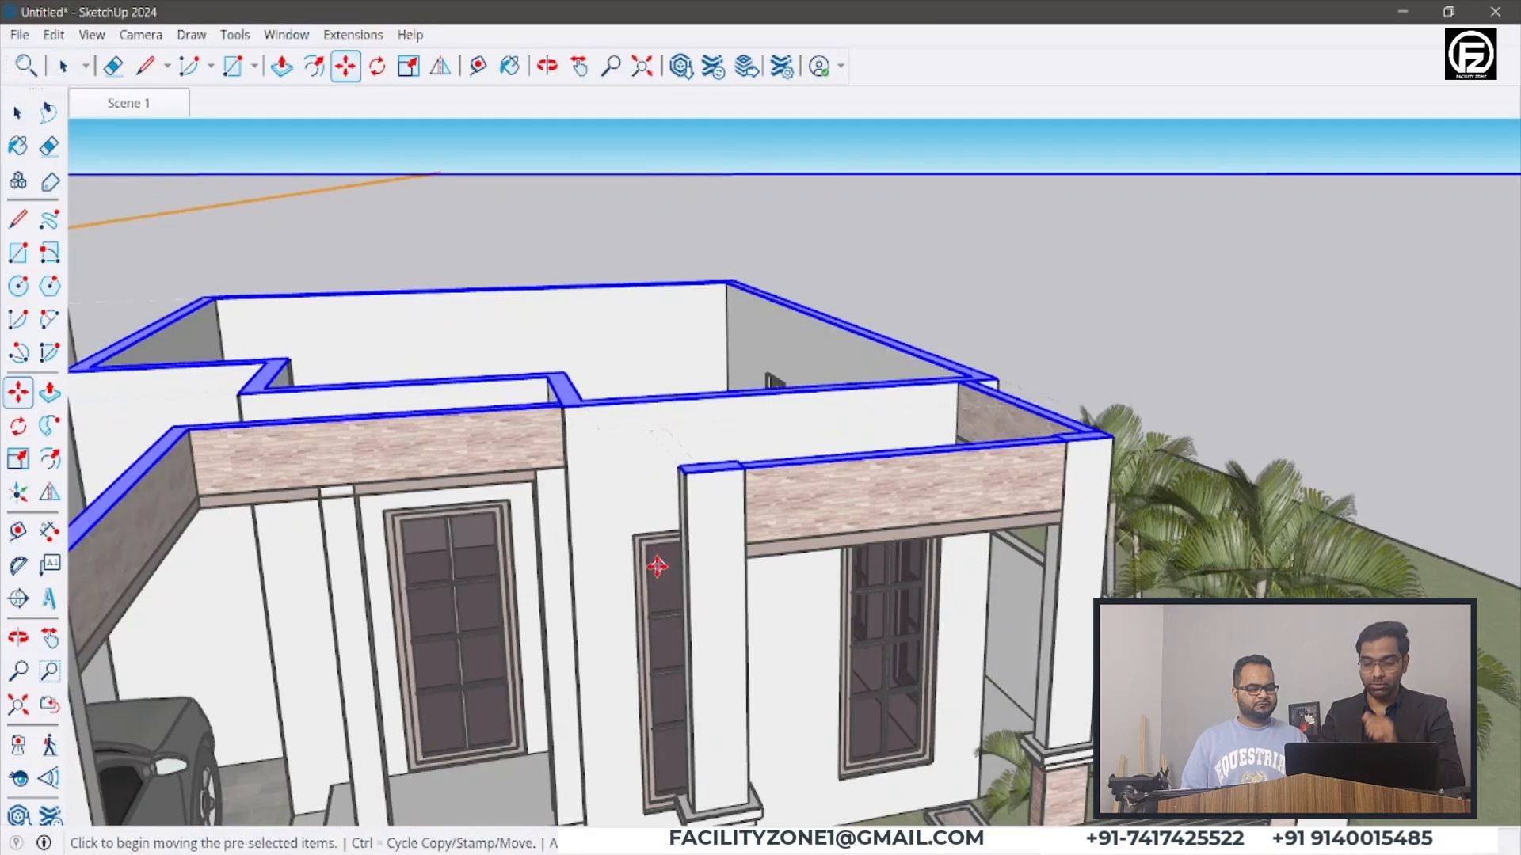
{"action": "scroll", "coordinate": [608, 594], "scroll_direction": "up", "scroll_amount": 2}
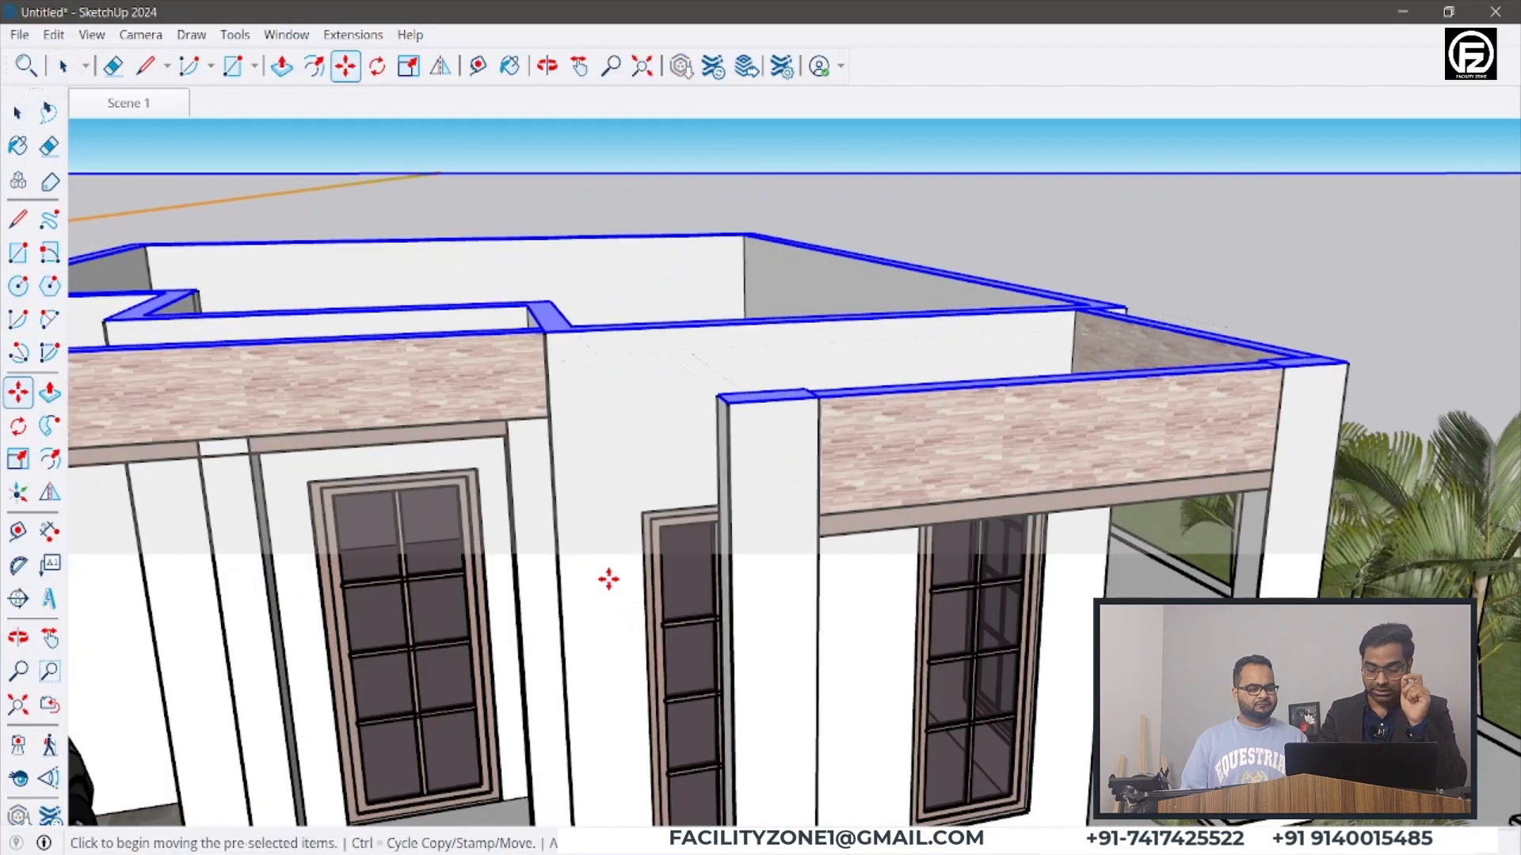
{"action": "left_click", "coordinate": [608, 579]}
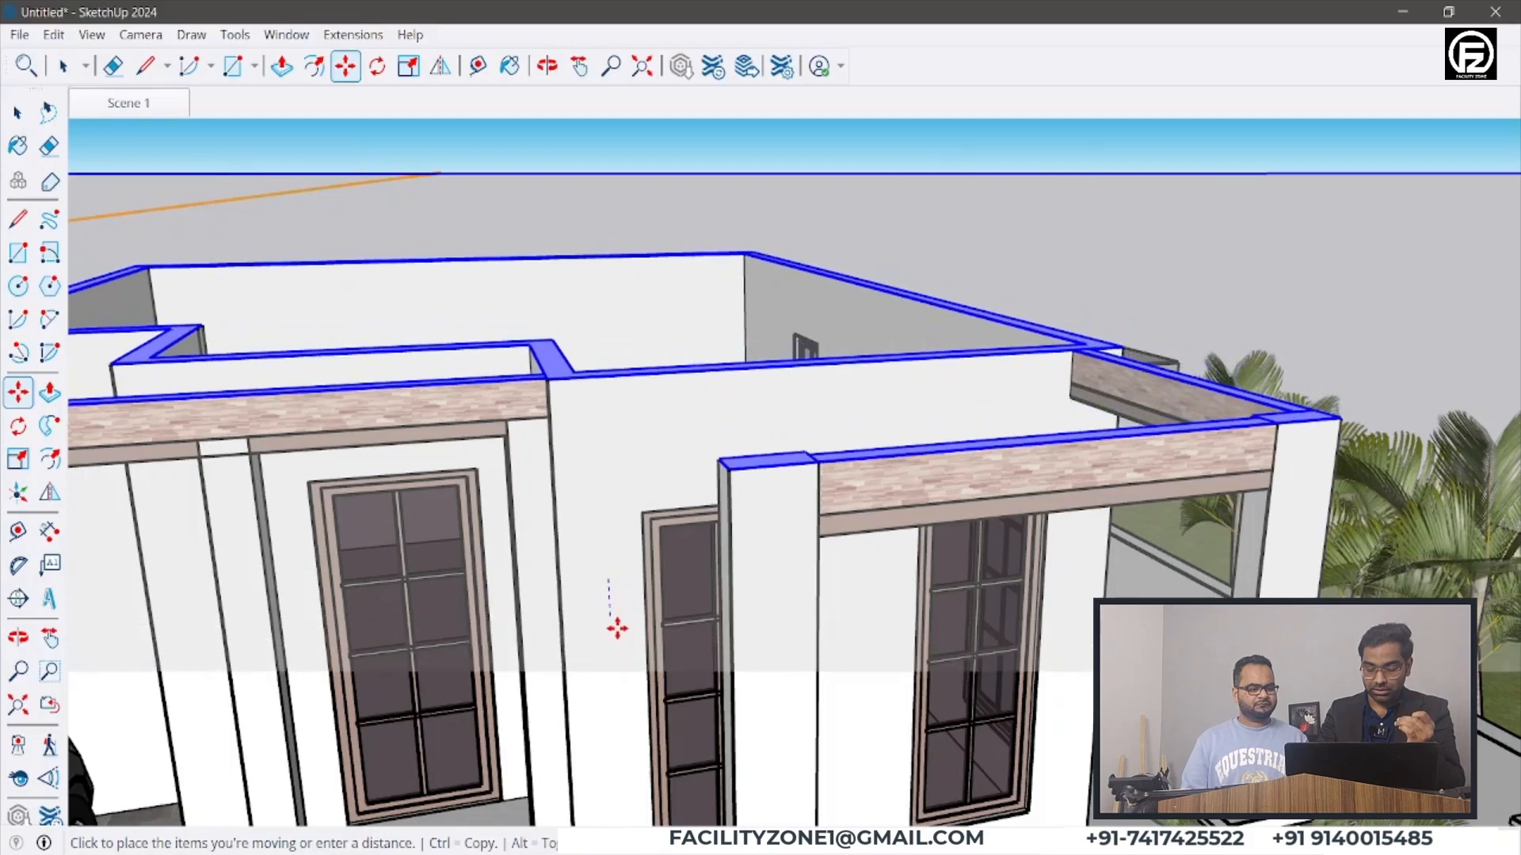
{"action": "left_click", "coordinate": [597, 599]}
{"action": "left_click", "coordinate": [593, 606]}
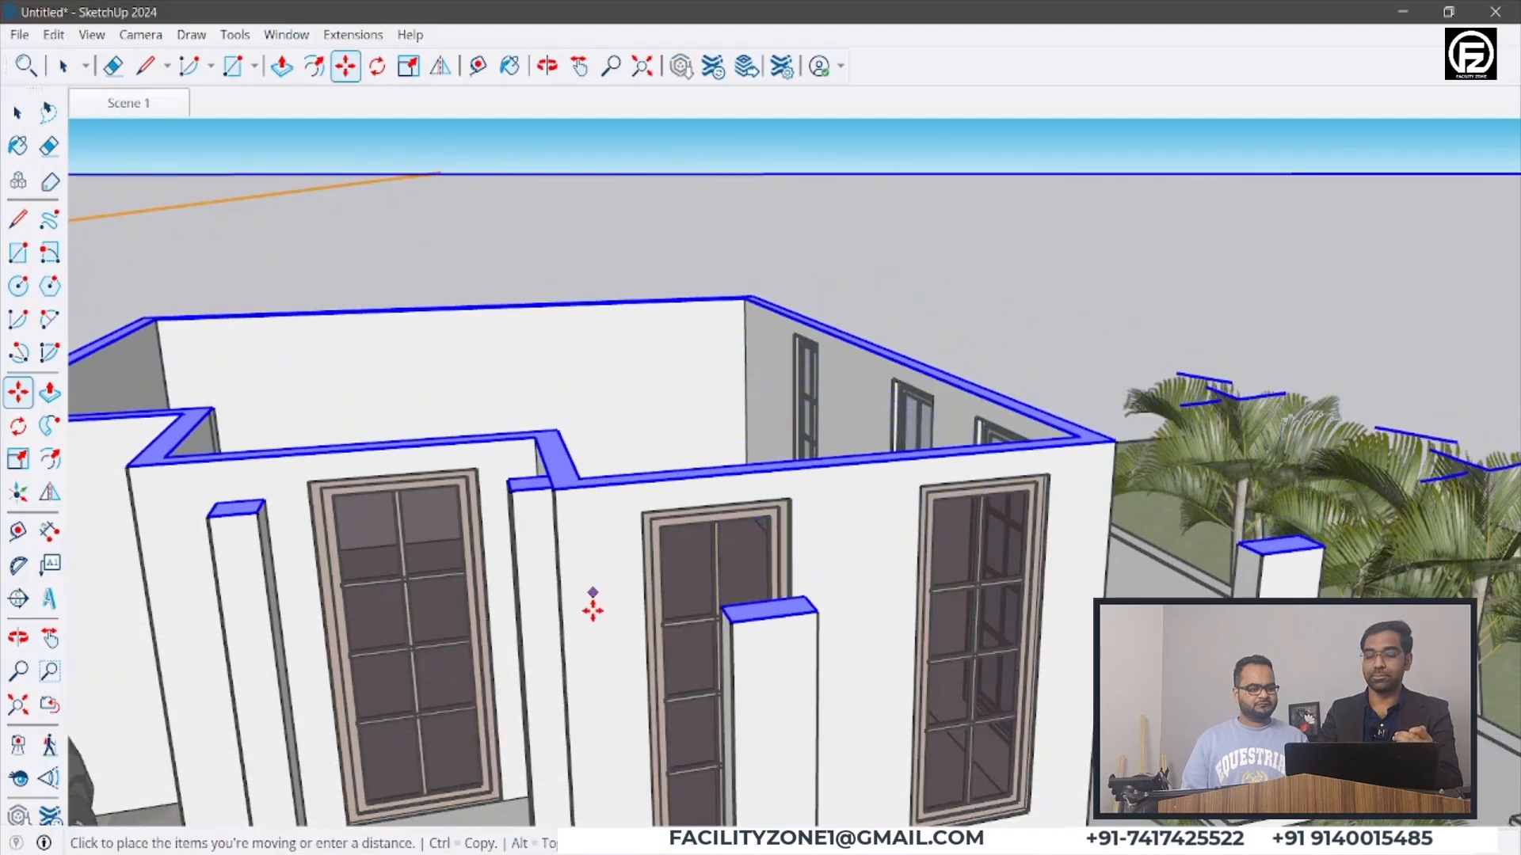
{"action": "left_click", "coordinate": [602, 680]}
- Move the section plane up so it cuts the walls just above the front windows
{"action": "mouse_move", "coordinate": [619, 497]}
{"action": "middle_mouse_down"}
{"action": "mouse_move", "coordinate": [638, 435]}
{"action": "mouse_move", "coordinate": [642, 486]}
{"action": "mouse_move", "coordinate": [618, 513]}
{"action": "middle_mouse_up"}
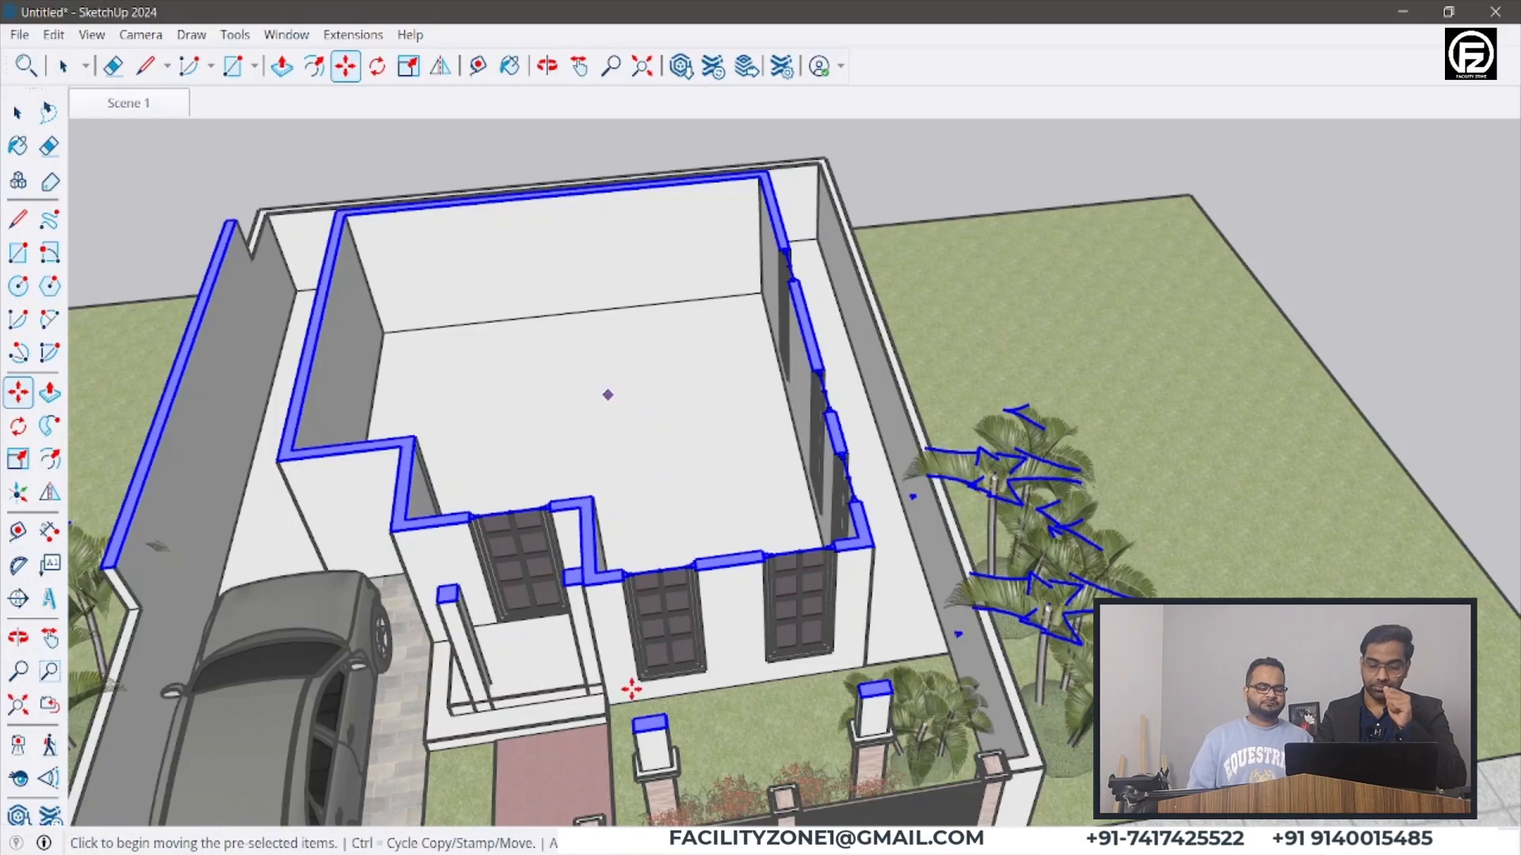
{"action": "scroll", "coordinate": [610, 673], "scroll_direction": "up", "scroll_amount": 6}
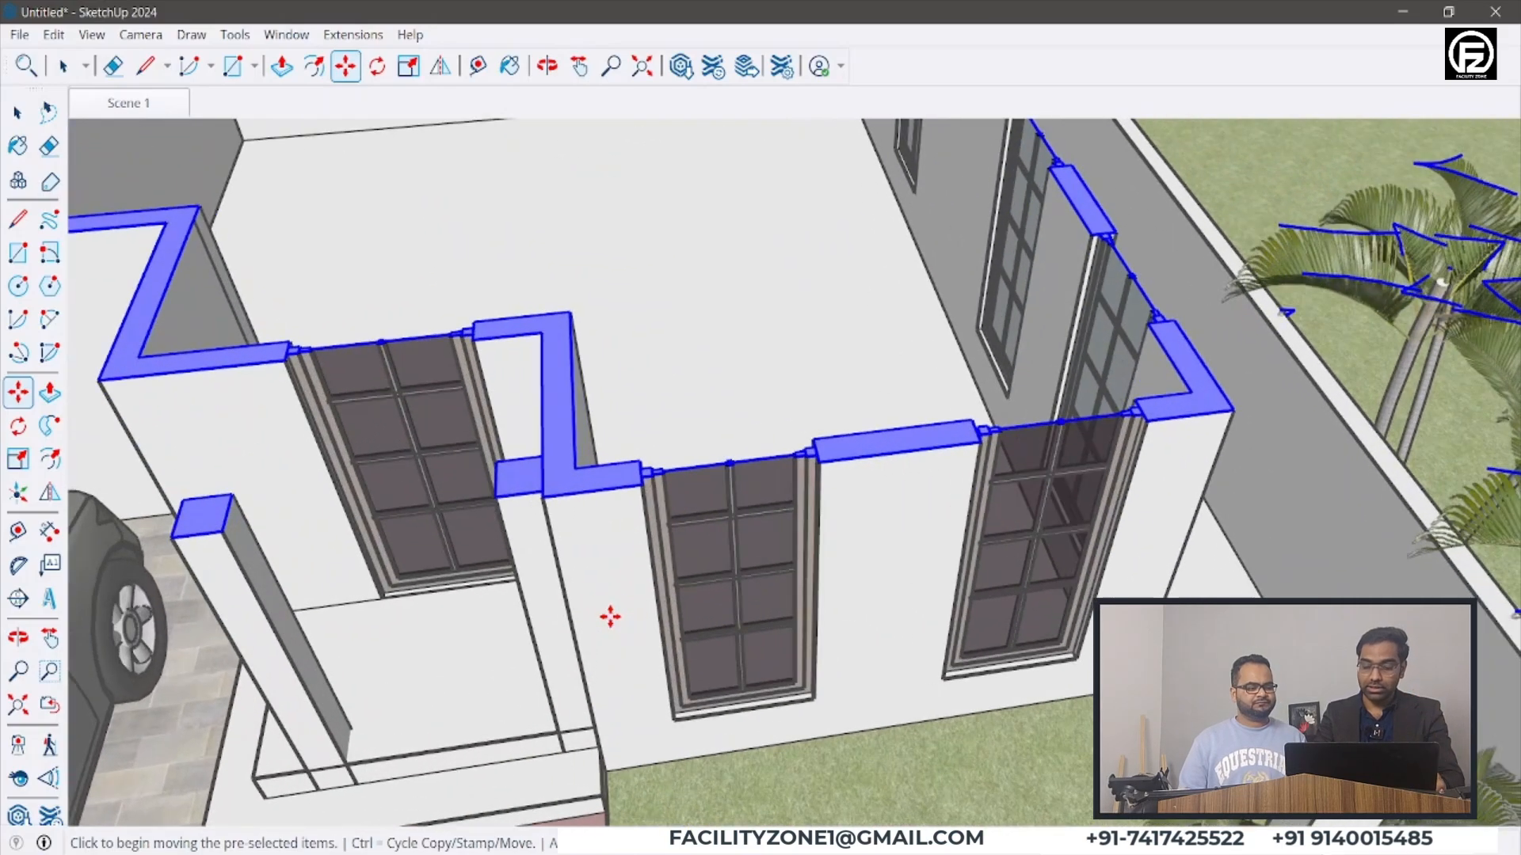
{"action": "left_click", "coordinate": [609, 616]}
{"action": "left_click", "coordinate": [586, 511]}
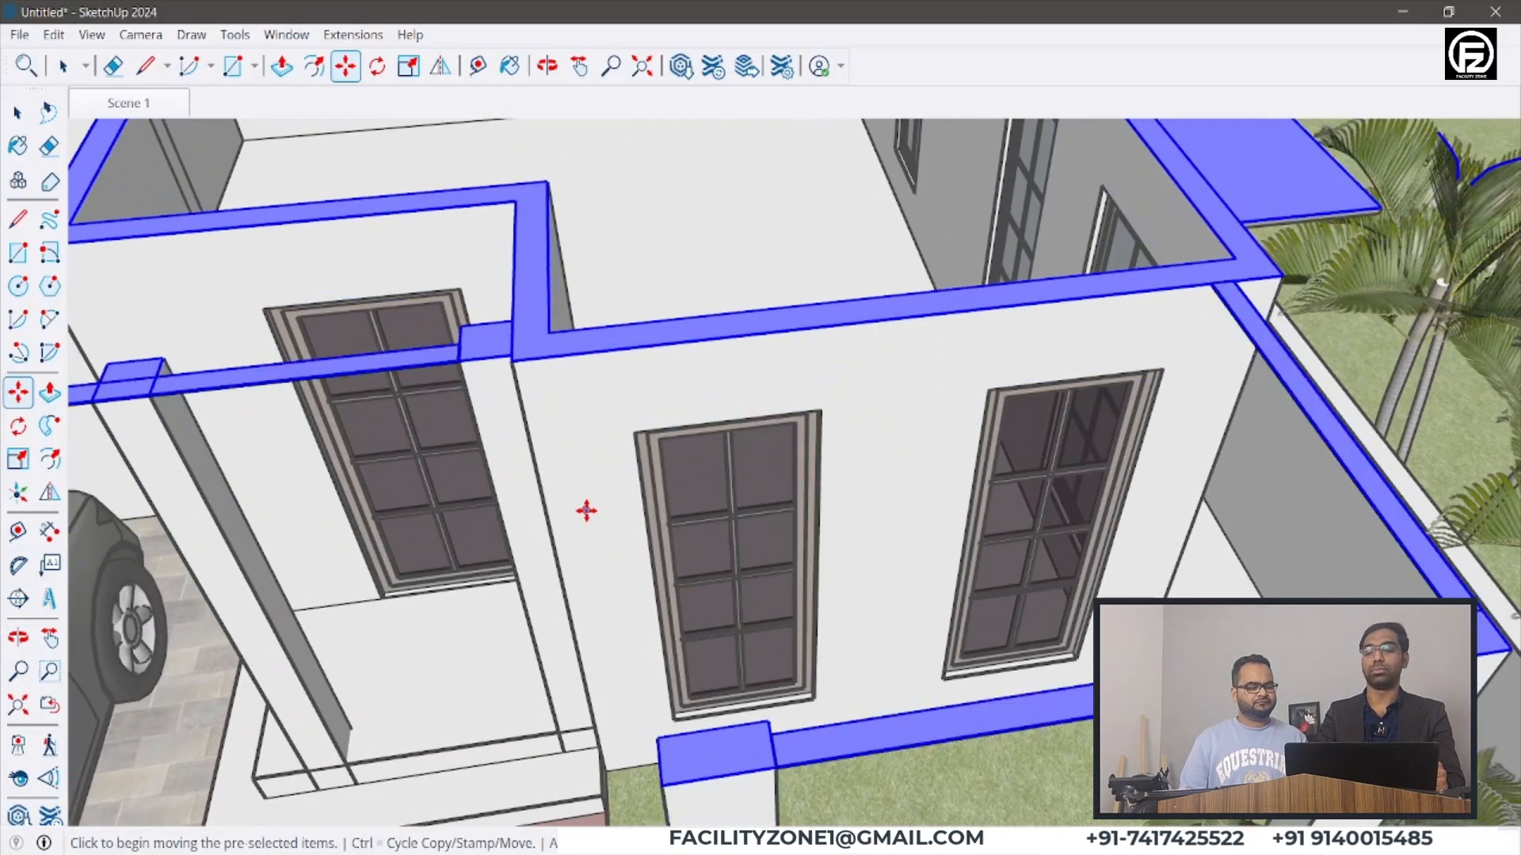
- Raise the section plane further, up to the level of the roof slab over the front porch
{"action": "scroll", "coordinate": [586, 511], "scroll_direction": "down", "scroll_amount": 2}
{"action": "scroll", "coordinate": [586, 515], "scroll_direction": "down", "scroll_amount": 2}
{"action": "left_click", "coordinate": [587, 526]}
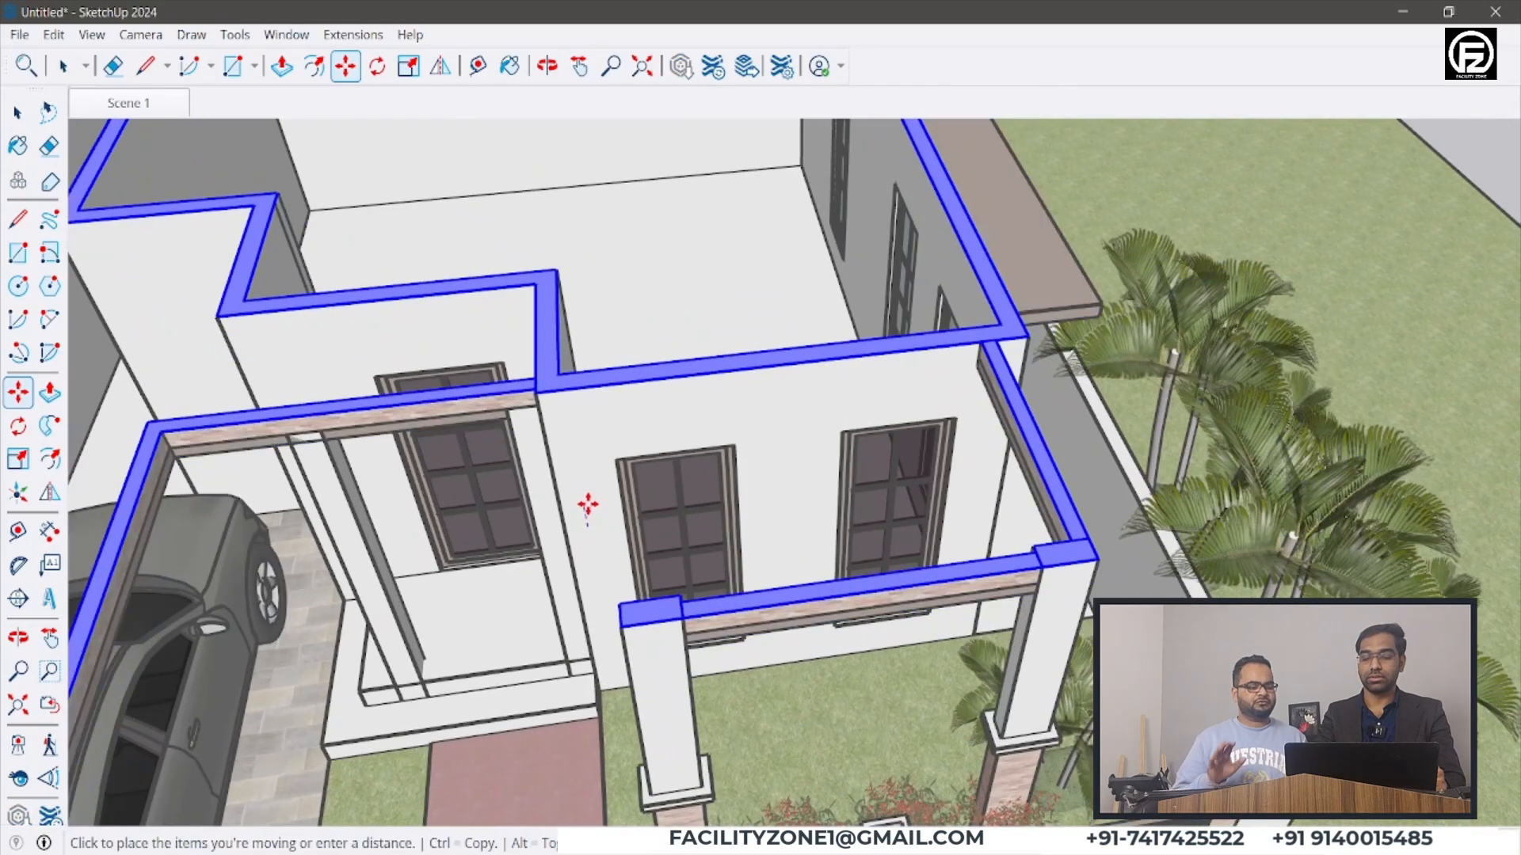
{"action": "left_click", "coordinate": [582, 468]}
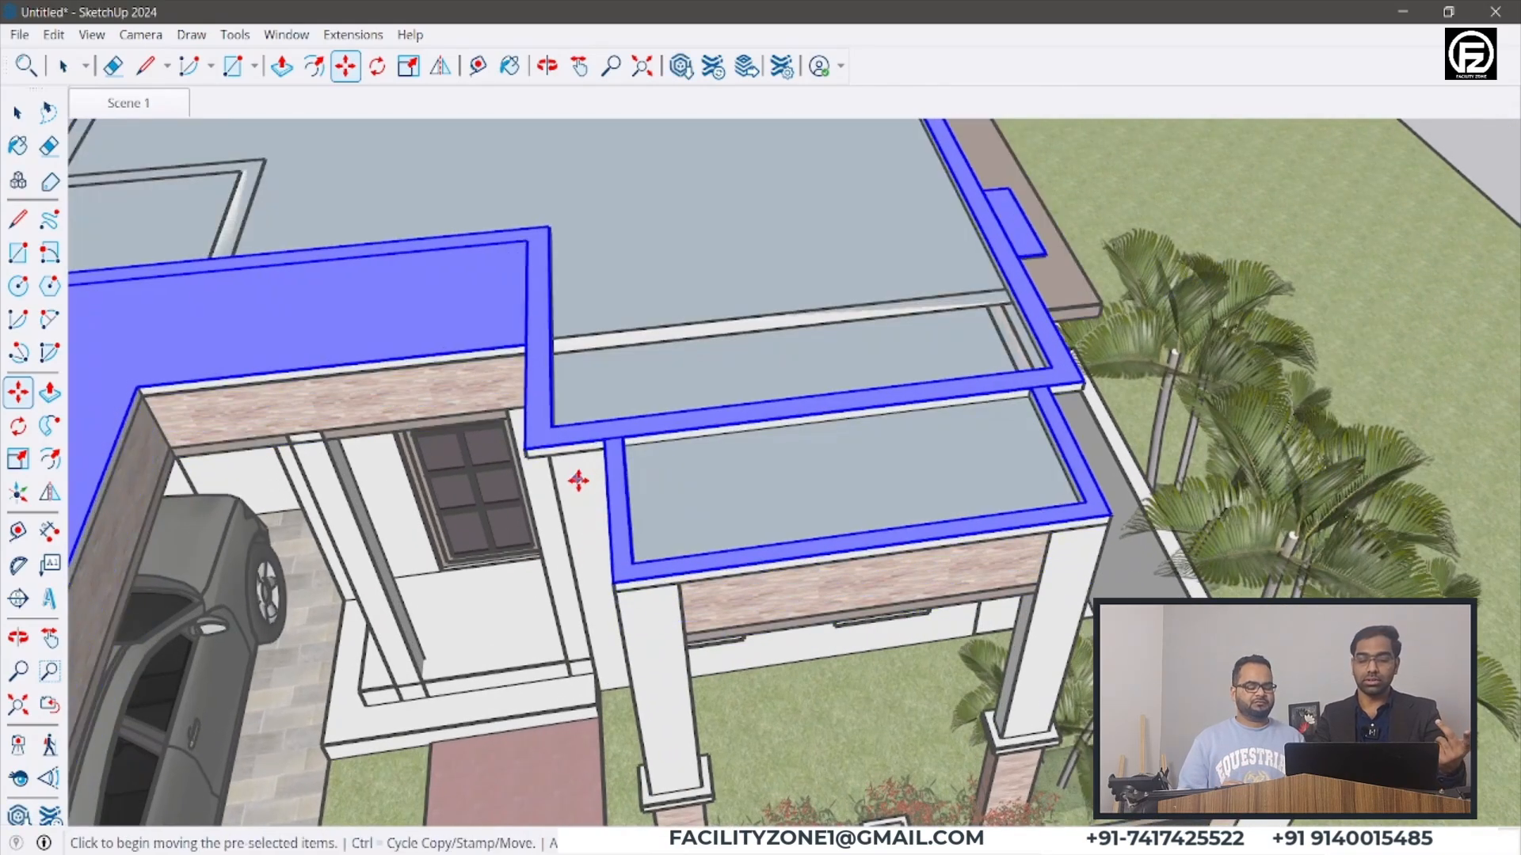
- Lower the section plane again so it cuts the walls and porch columns just above the front windows
{"action": "scroll", "coordinate": [580, 485], "scroll_direction": "up", "scroll_amount": 3}
{"action": "left_click", "coordinate": [578, 485]}
{"action": "left_click", "coordinate": [740, 434]}
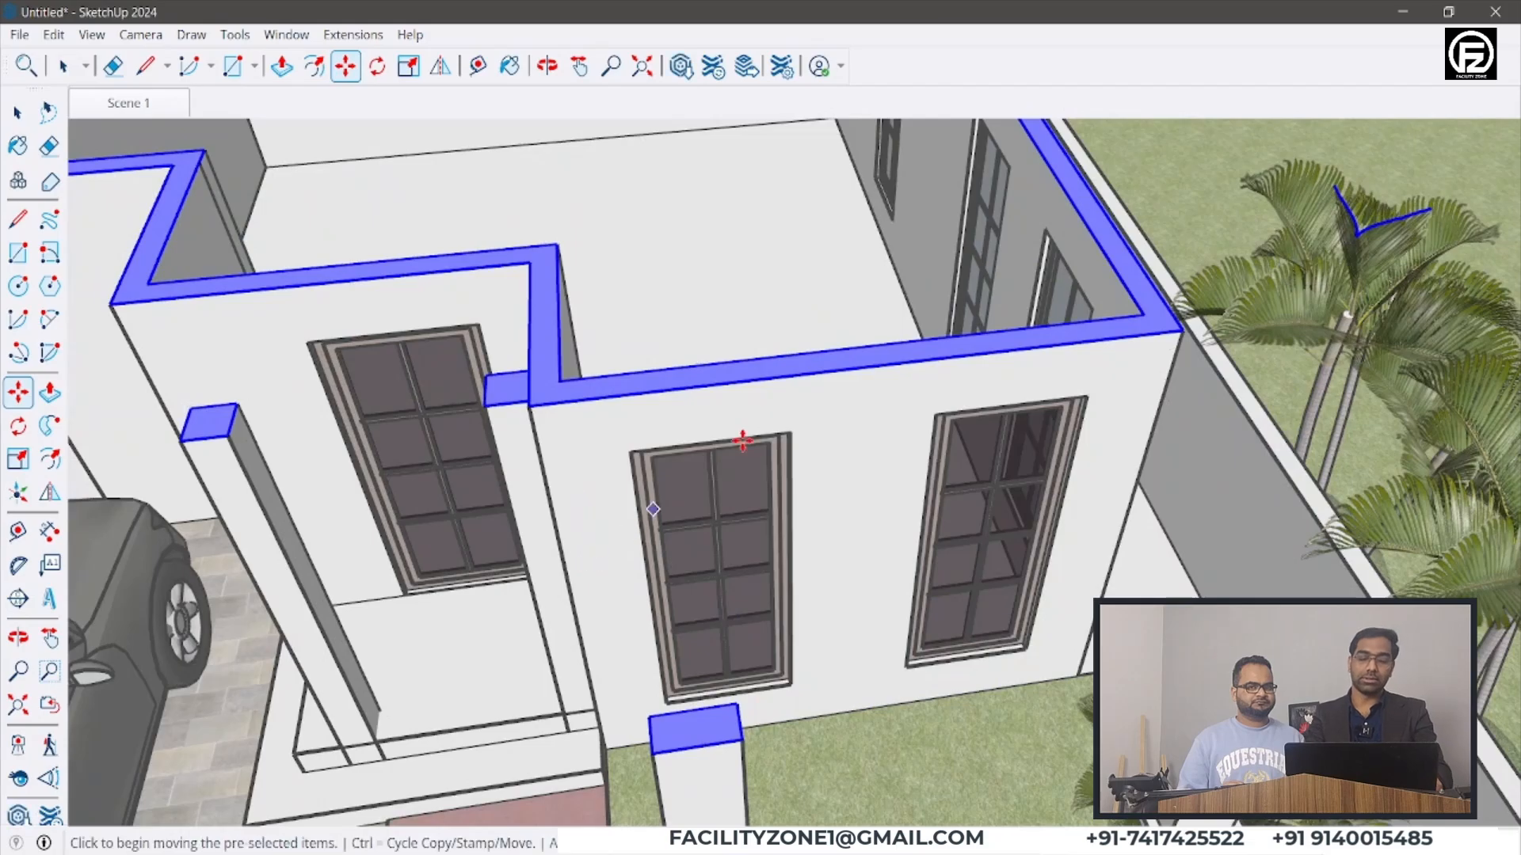
{"action": "scroll", "coordinate": [743, 437], "scroll_direction": "down", "scroll_amount": 1}
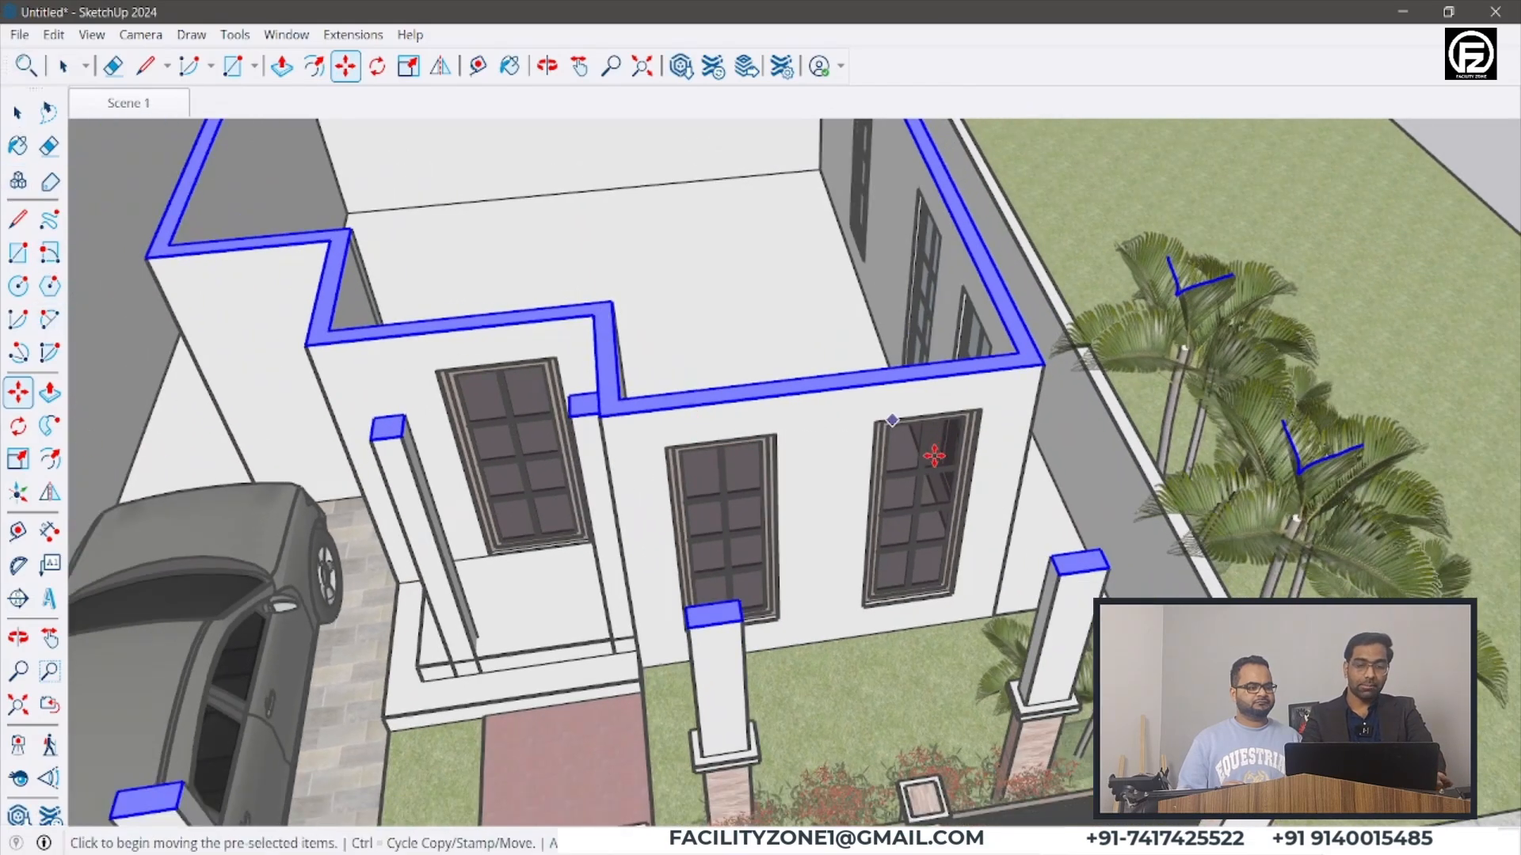
{"action": "scroll", "coordinate": [935, 452], "scroll_direction": "down", "scroll_amount": 6}
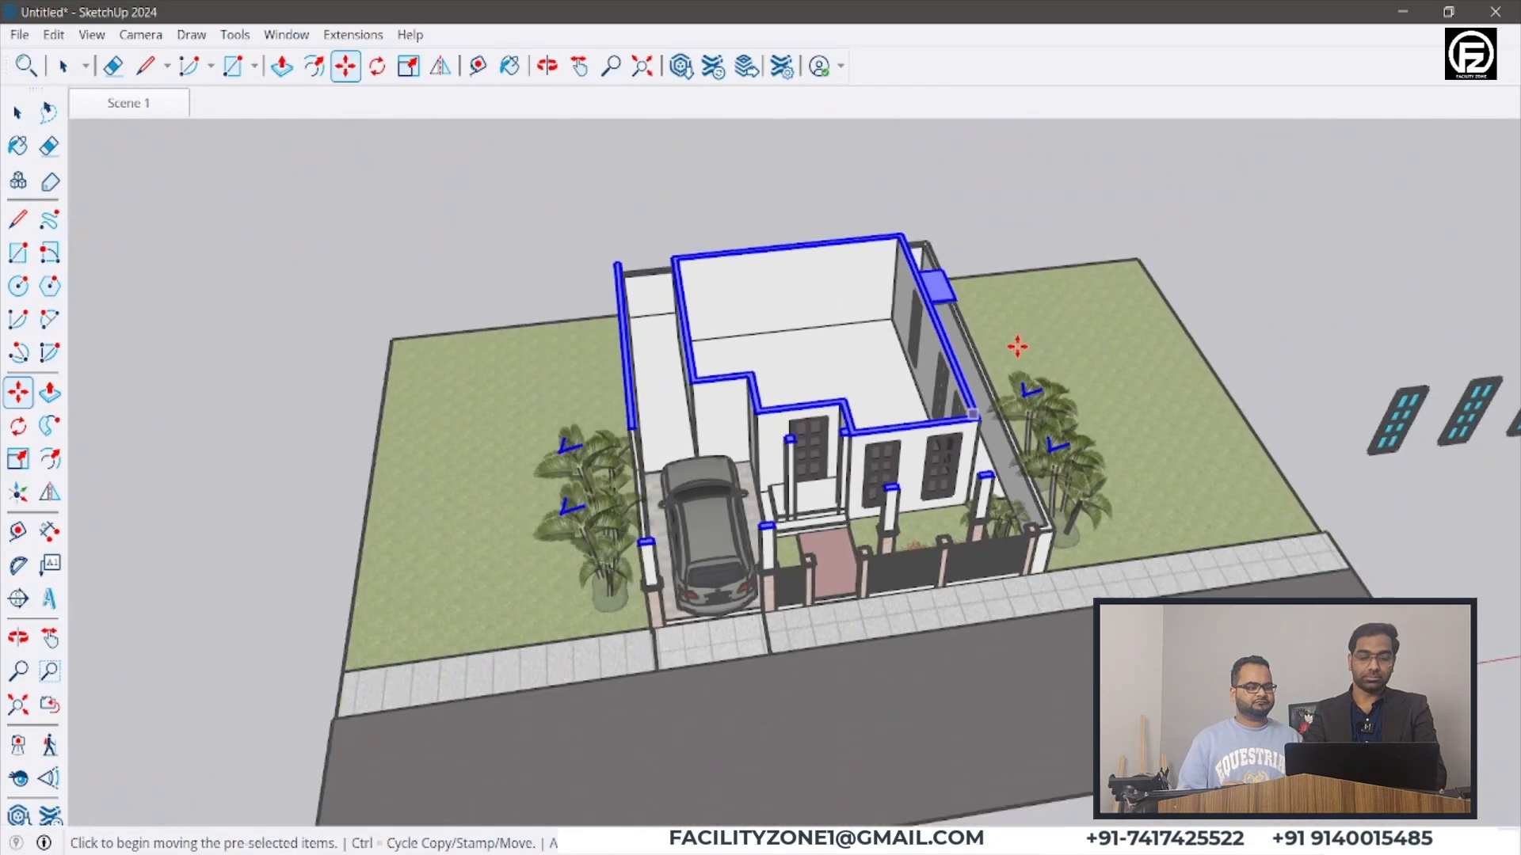
{"action": "scroll", "coordinate": [1019, 347], "scroll_direction": "down", "scroll_amount": 2}
{"action": "scroll", "coordinate": [481, 457], "scroll_direction": "up", "scroll_amount": 5}
{"action": "key", "text": "space"}
{"action": "left_click", "coordinate": [19, 567]}
{"action": "scroll", "coordinate": [194, 595], "scroll_direction": "up", "scroll_amount": 2}
{"action": "scroll", "coordinate": [190, 594], "scroll_direction": "up", "scroll_amount": 3}
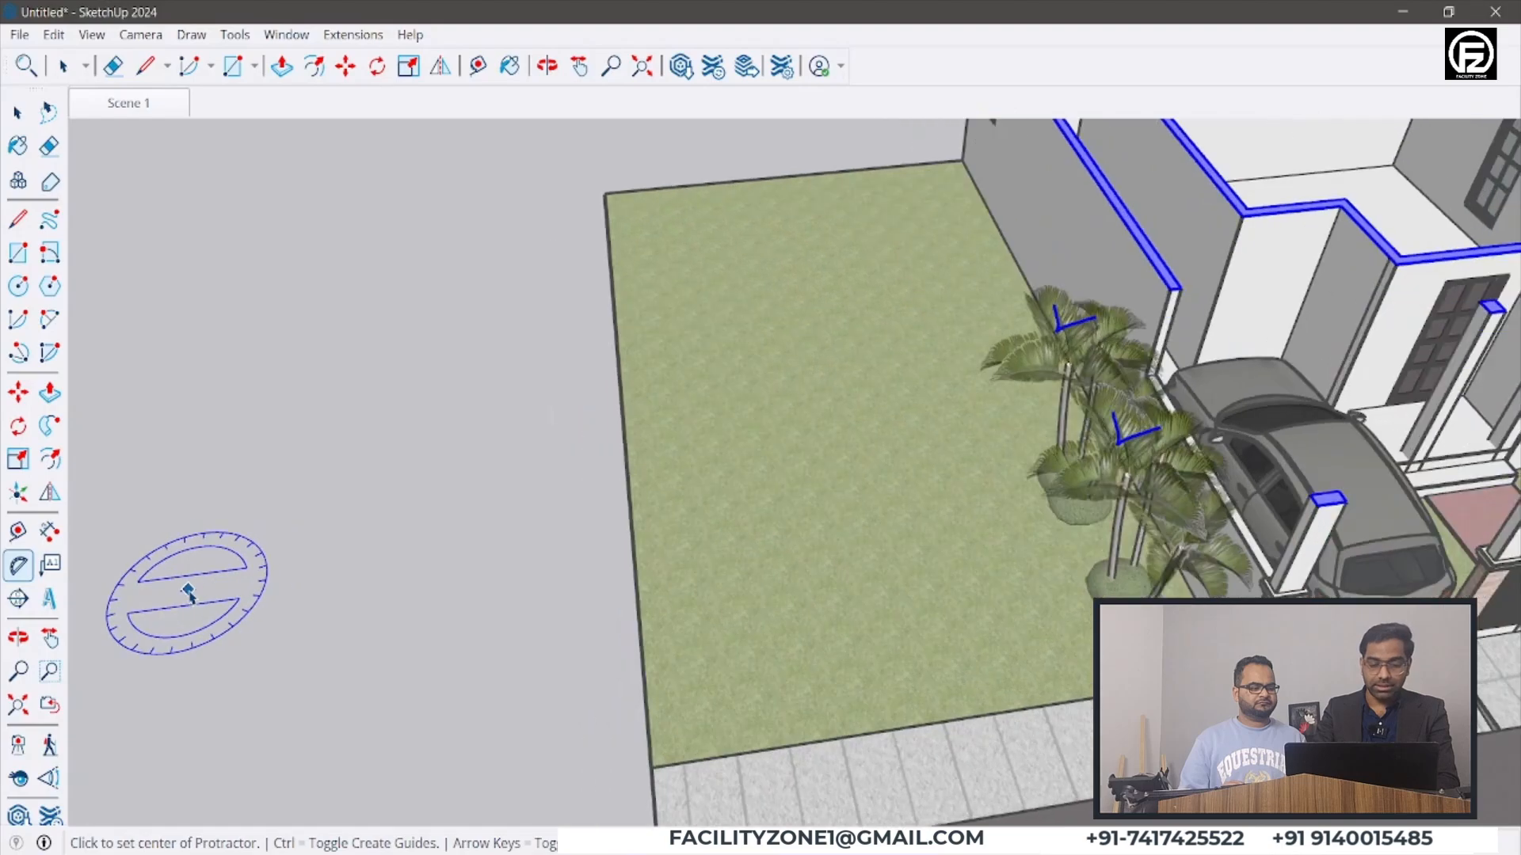
{"action": "key", "text": "l"}
{"action": "left_click", "coordinate": [184, 588]}
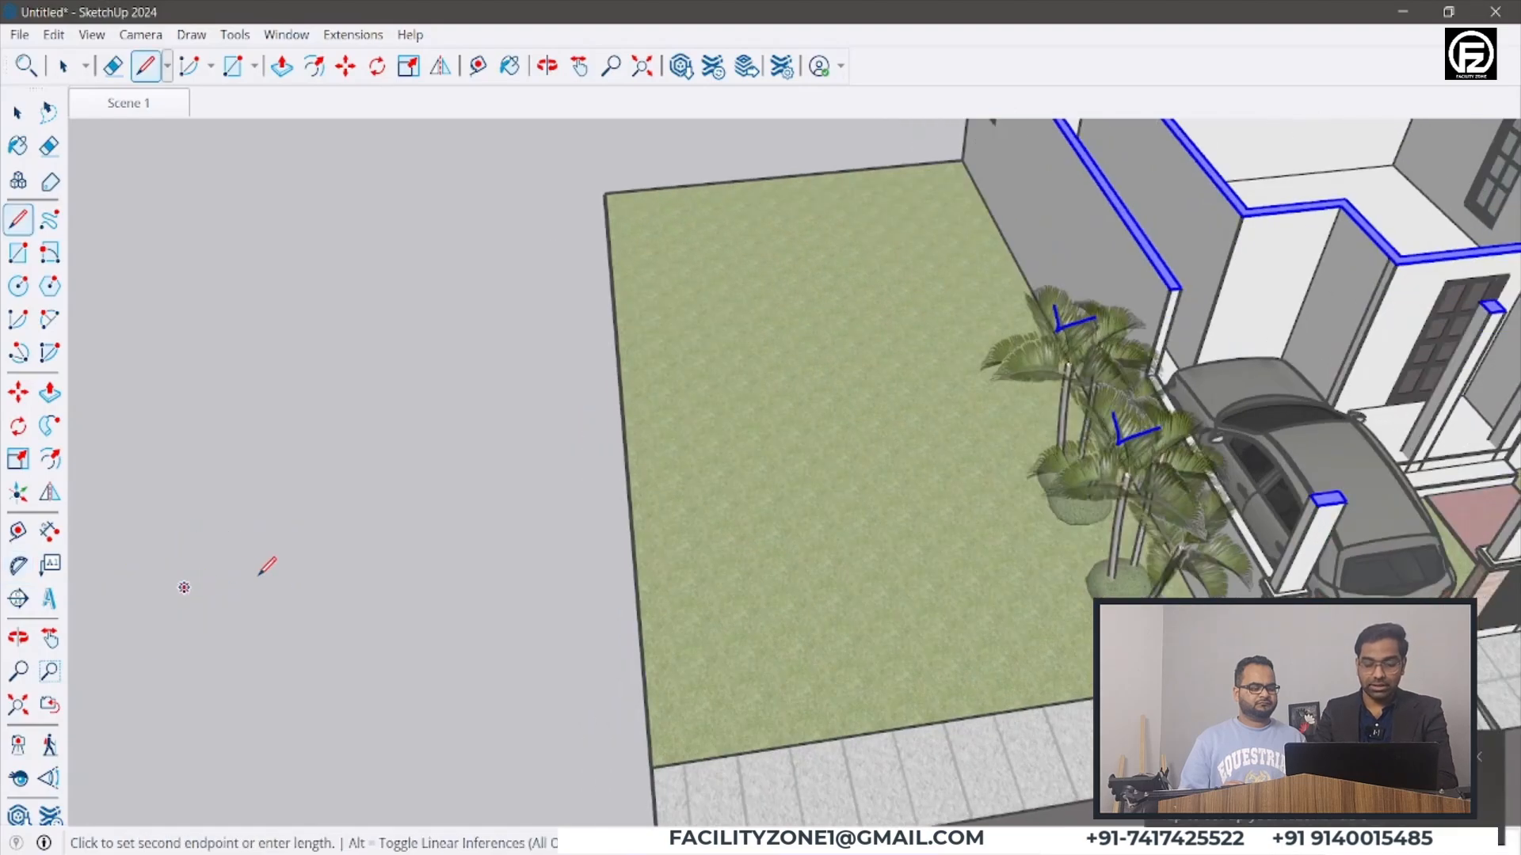
{"action": "key", "text": "space"}
- Draw a straight line on the lawn beside the house, running inward from near its outer edge
{"action": "scroll", "coordinate": [745, 551], "scroll_direction": "down", "scroll_amount": 3}
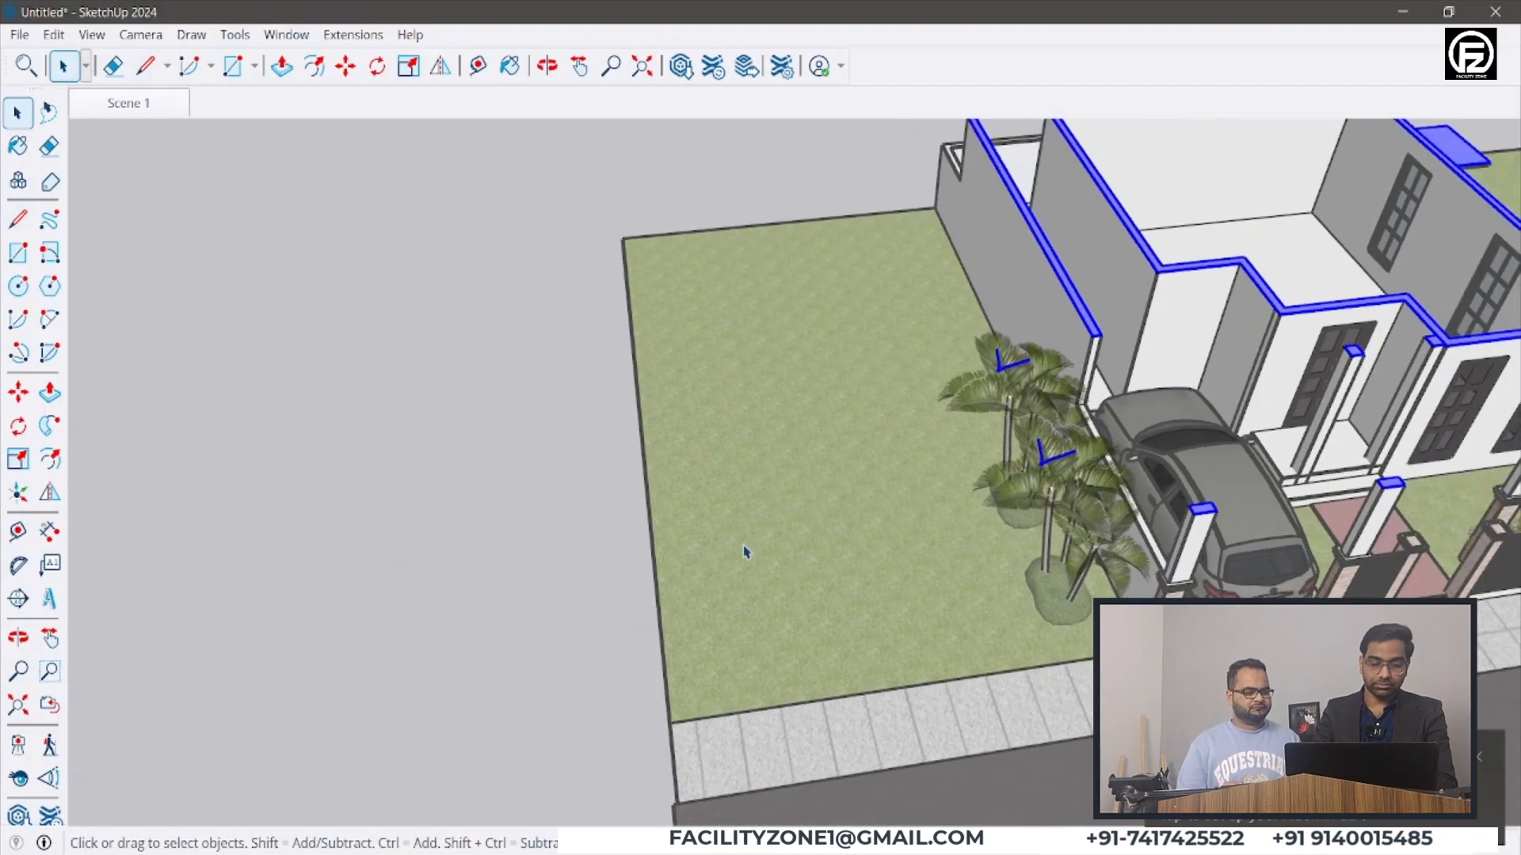
{"action": "middle_click_drag", "start_coordinate": [604, 573], "coordinate": [458, 678]}
{"action": "scroll", "coordinate": [459, 679], "scroll_direction": "up", "scroll_amount": 1}
{"action": "key", "text": "l"}
{"action": "scroll", "coordinate": [745, 507], "scroll_direction": "up", "scroll_amount": 4}
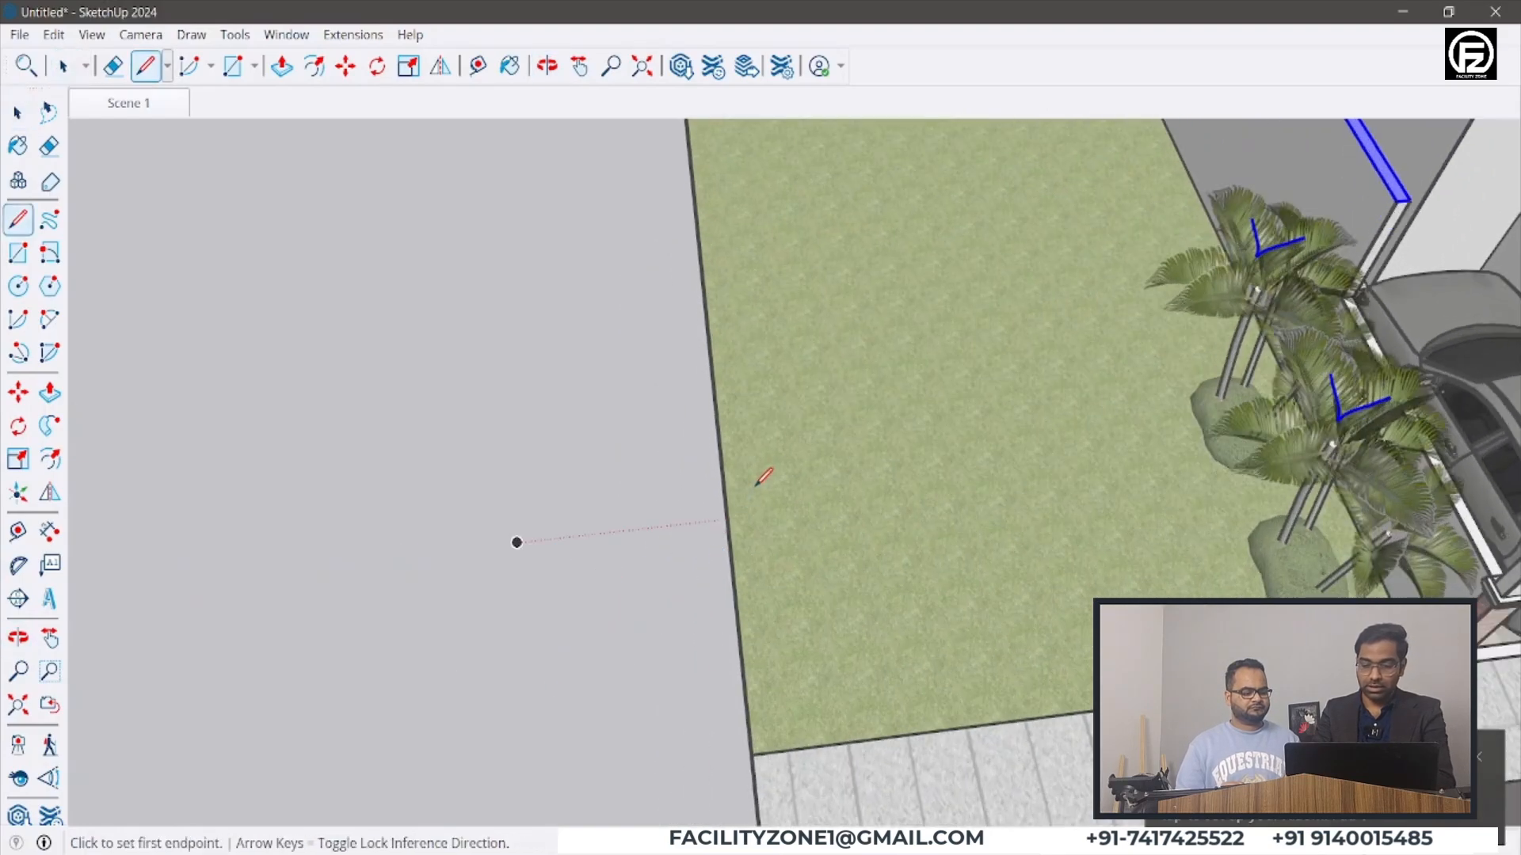
{"action": "left_click", "coordinate": [756, 483]}
{"action": "left_click", "coordinate": [1047, 452]}
{"action": "key", "text": "space"}
- Place an angled protractor guide crossing the straight line on the lawn
{"action": "scroll", "coordinate": [1011, 370], "scroll_direction": "up", "scroll_amount": 3}
{"action": "left_click", "coordinate": [17, 565]}
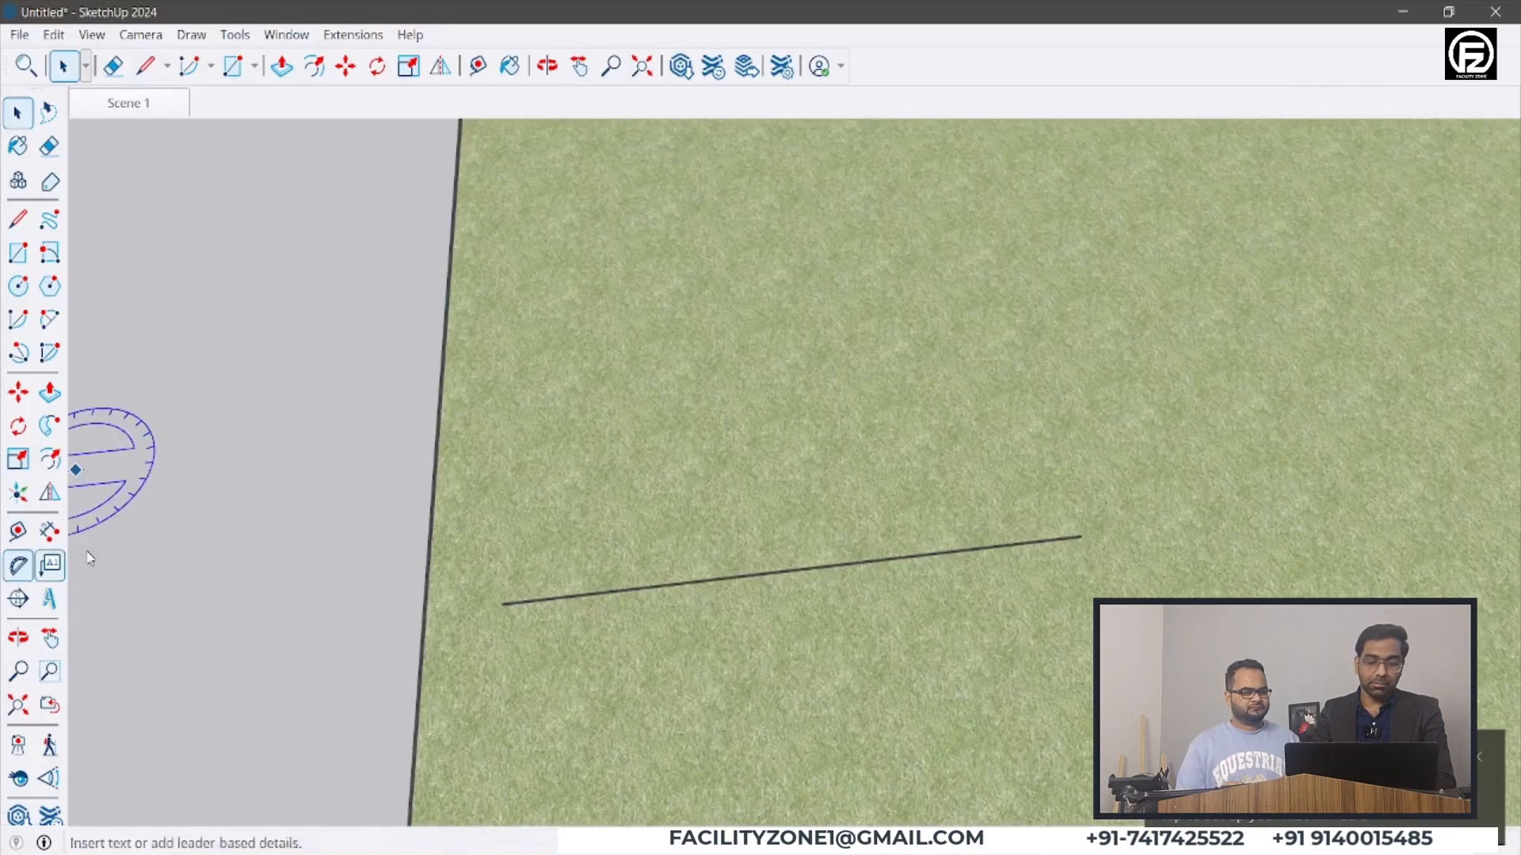
{"action": "left_click", "coordinate": [745, 577]}
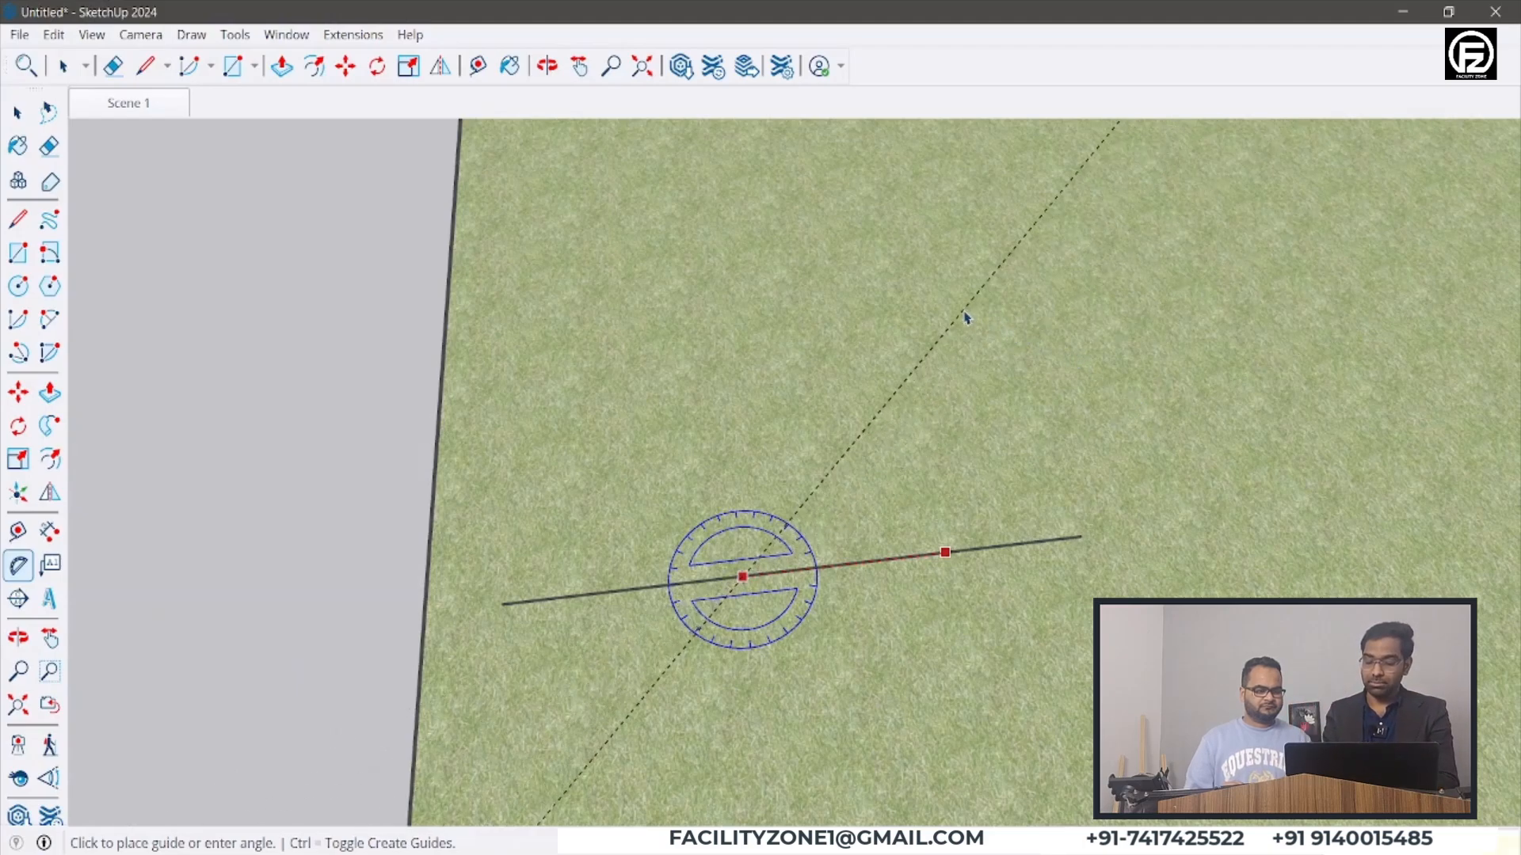
{"action": "key", "text": "Escape"}
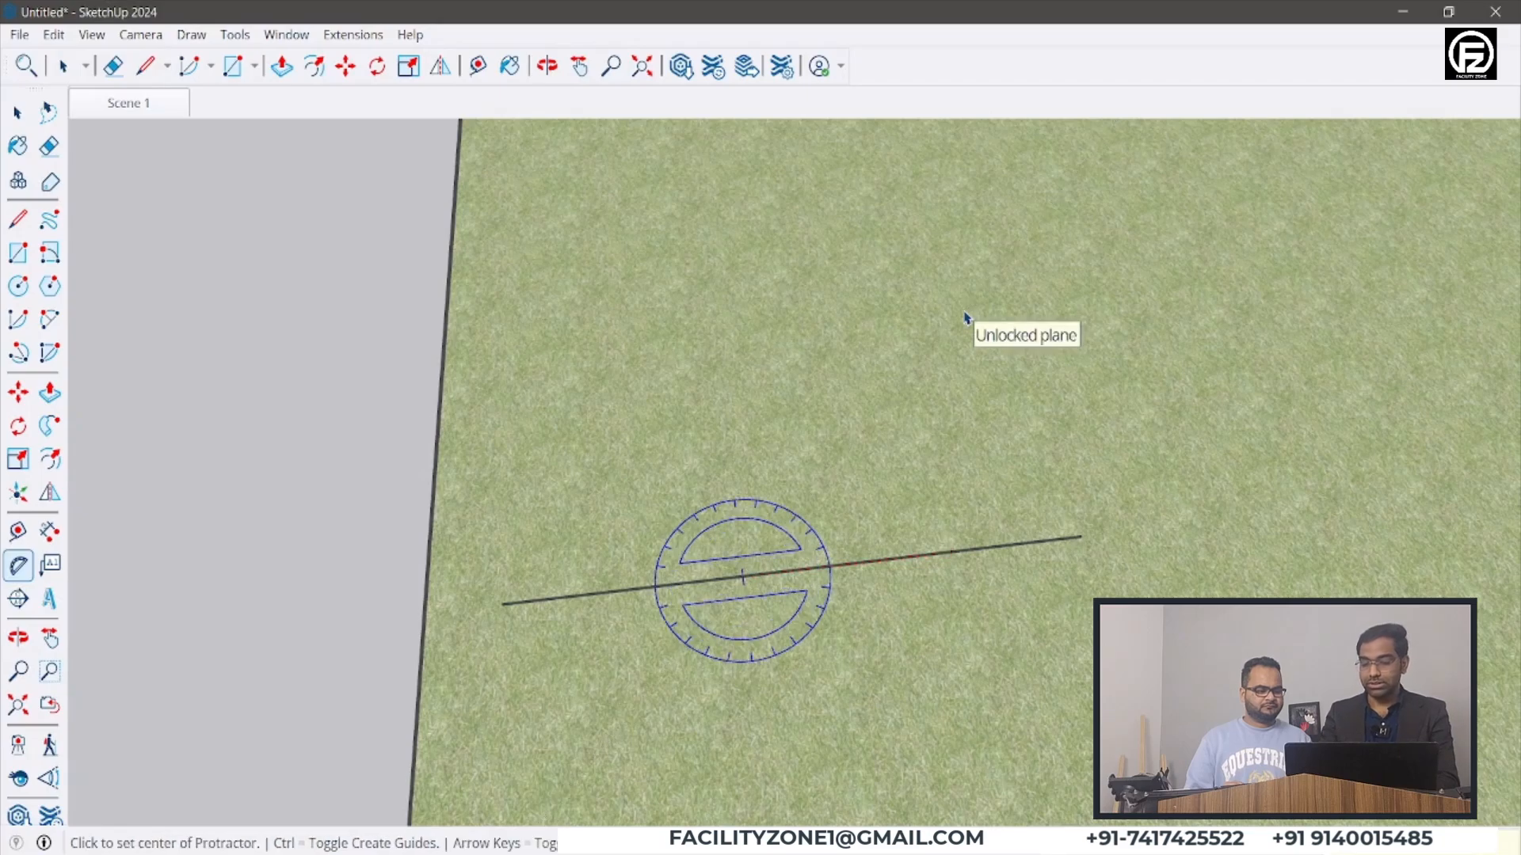
{"action": "scroll", "coordinate": [745, 578], "scroll_direction": "up", "scroll_amount": 2}
{"action": "left_click", "coordinate": [748, 580]}
{"action": "left_click", "coordinate": [829, 415]}
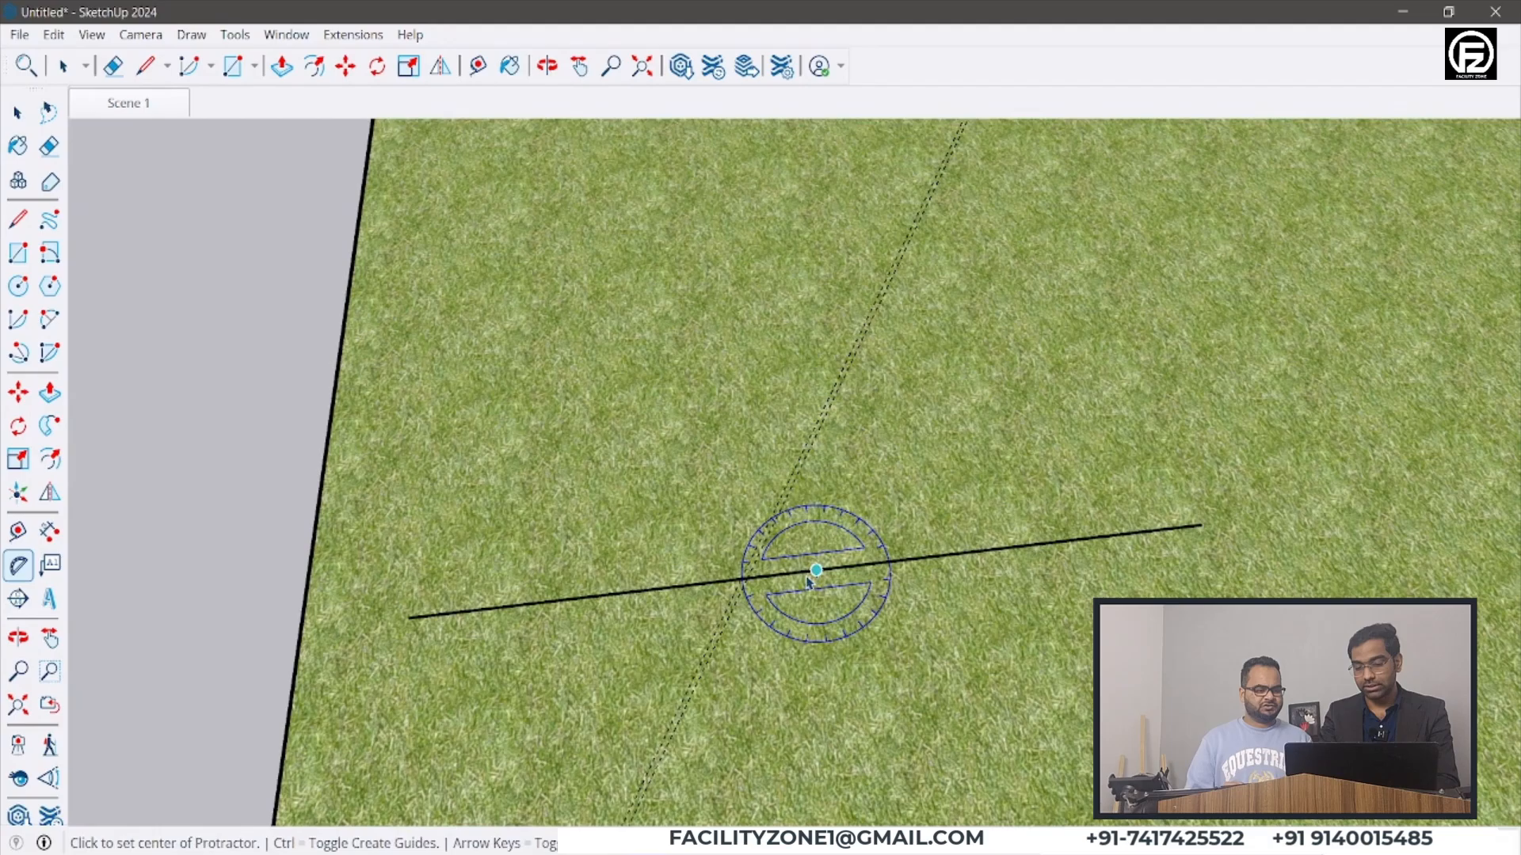
- Try to draw a line along the angled guide, starting just above the existing lawn line
{"action": "scroll", "coordinate": [810, 583], "scroll_direction": "up", "scroll_amount": 3}
{"action": "scroll", "coordinate": [776, 536], "scroll_direction": "down", "scroll_amount": 4}
{"action": "middle_click_drag", "start_coordinate": [778, 534], "coordinate": [724, 520]}
{"action": "key", "text": "l"}
{"action": "scroll", "coordinate": [753, 523], "scroll_direction": "up", "scroll_amount": 2}
{"action": "left_click", "coordinate": [750, 525]}
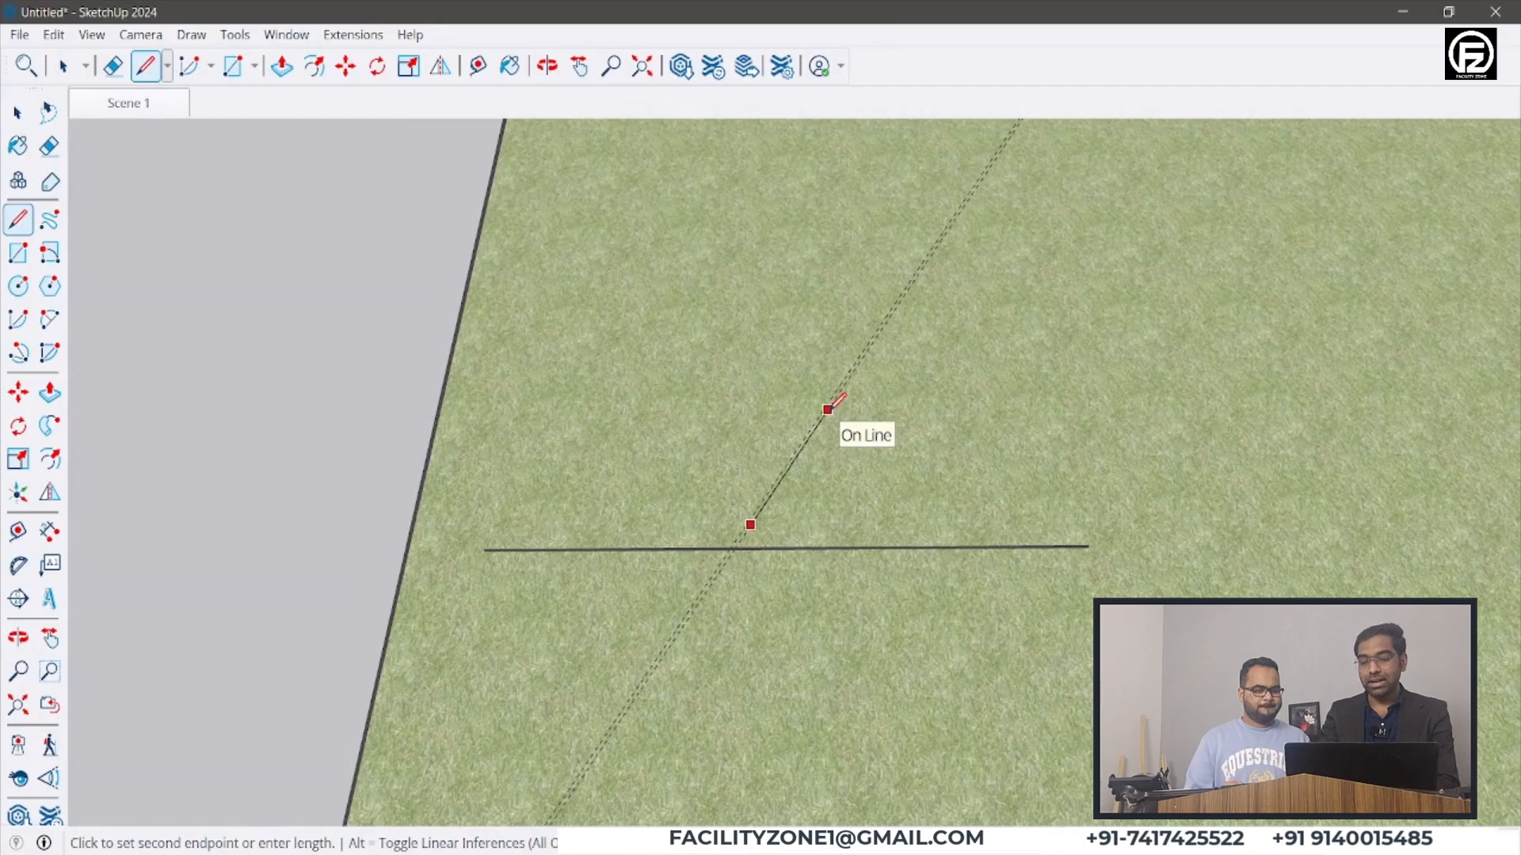
{"action": "key", "text": "space"}
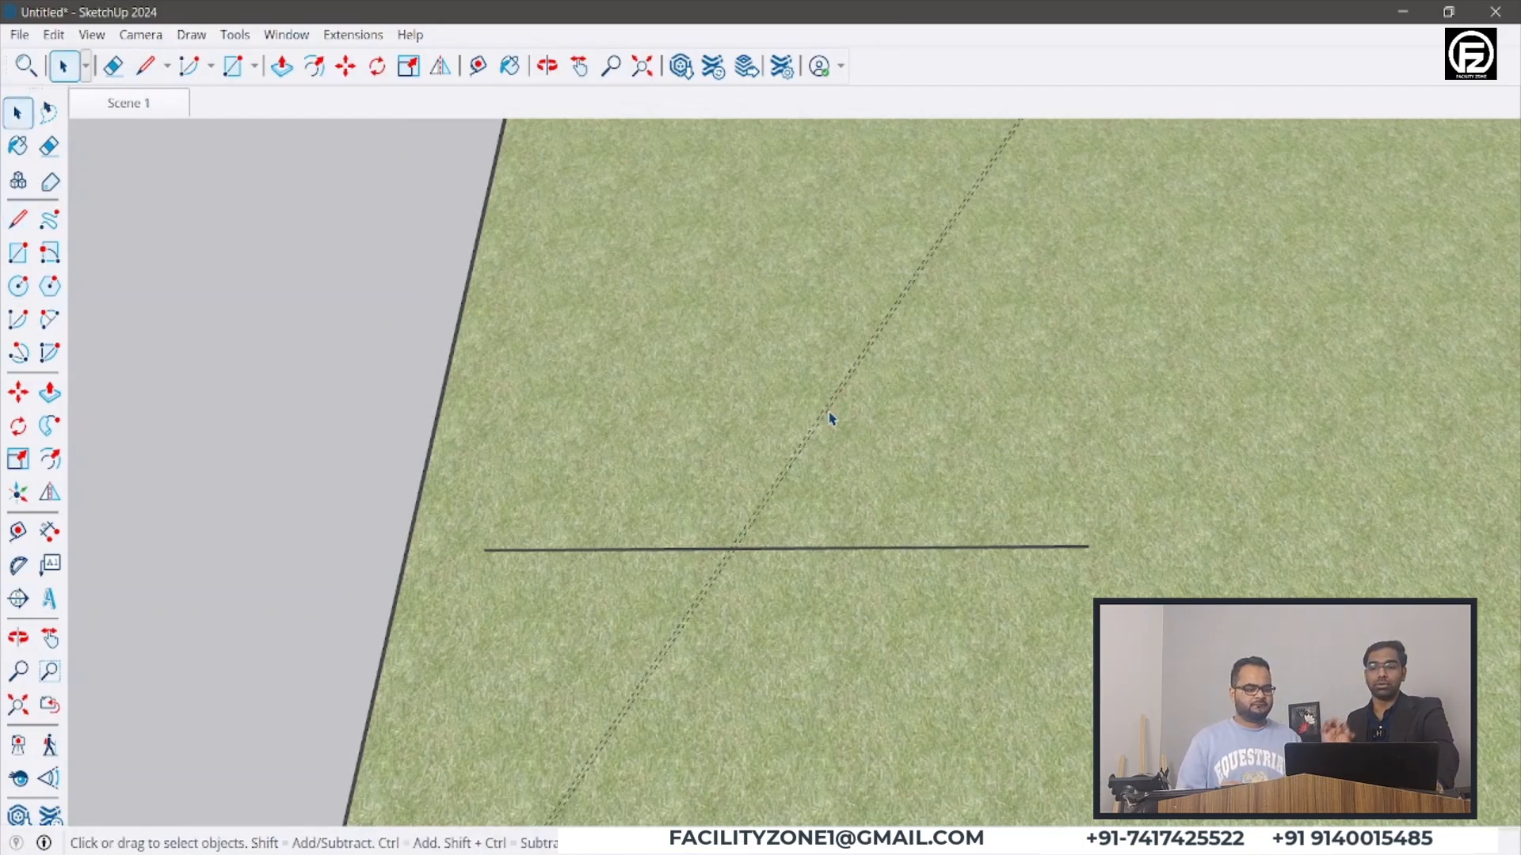
{"action": "left_click", "coordinate": [25, 537]}
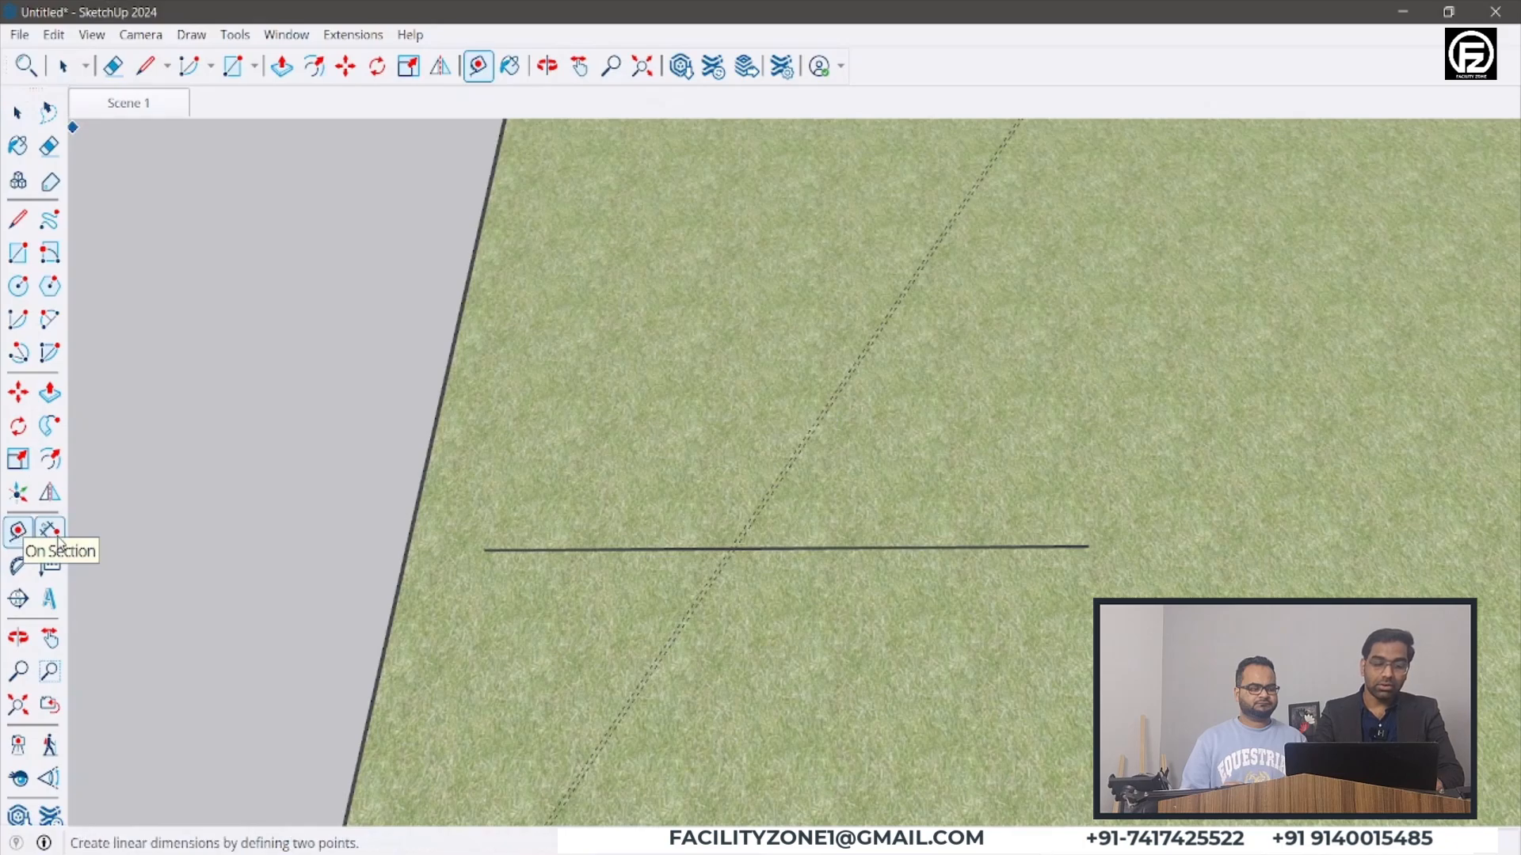
{"action": "left_click", "coordinate": [557, 479]}
{"action": "left_click", "coordinate": [718, 324]}
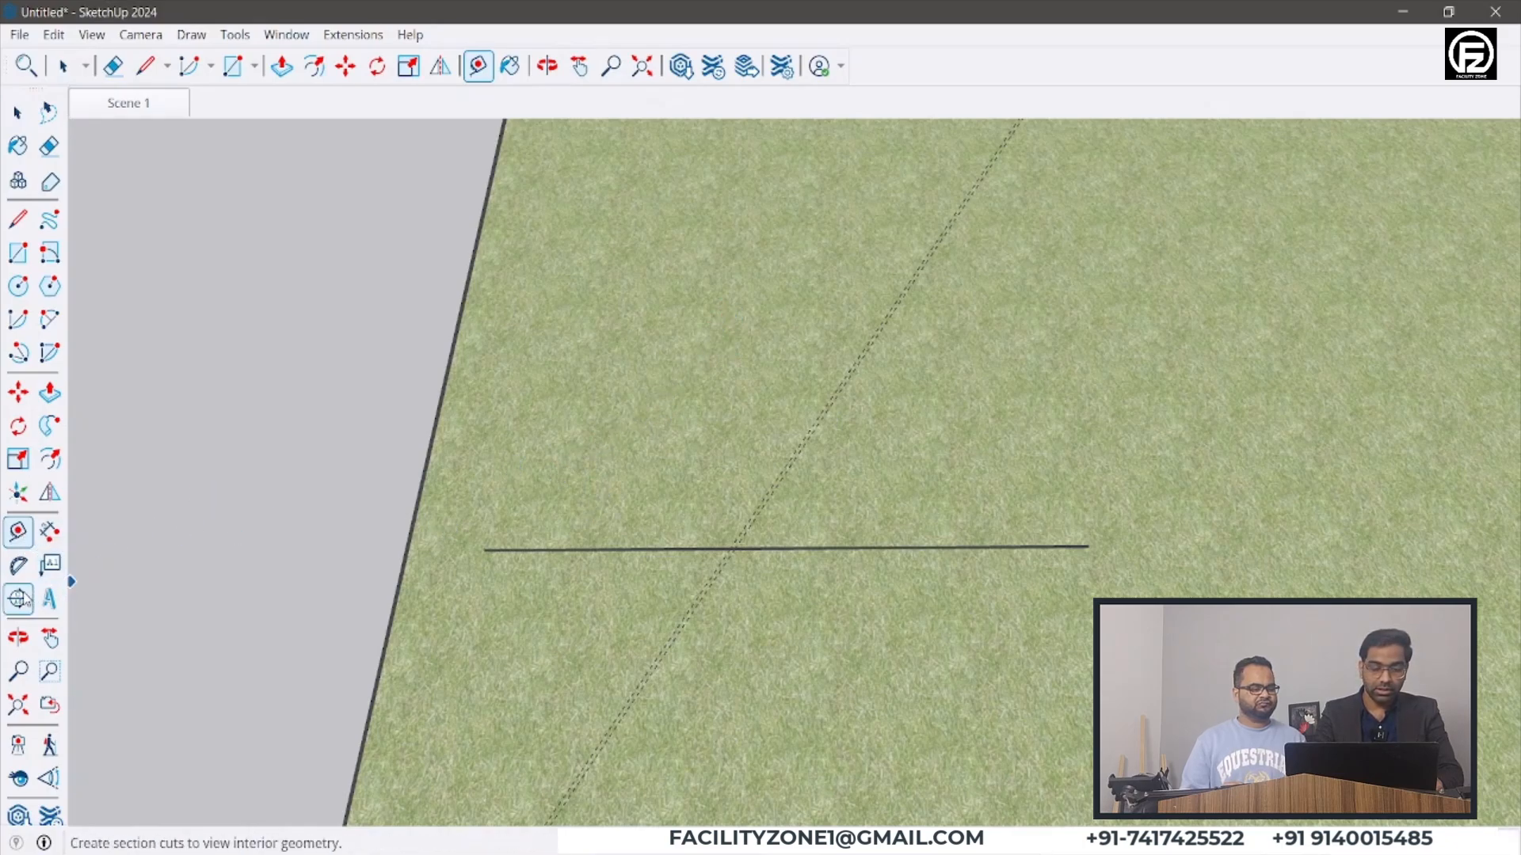
{"action": "left_click", "coordinate": [49, 531]}
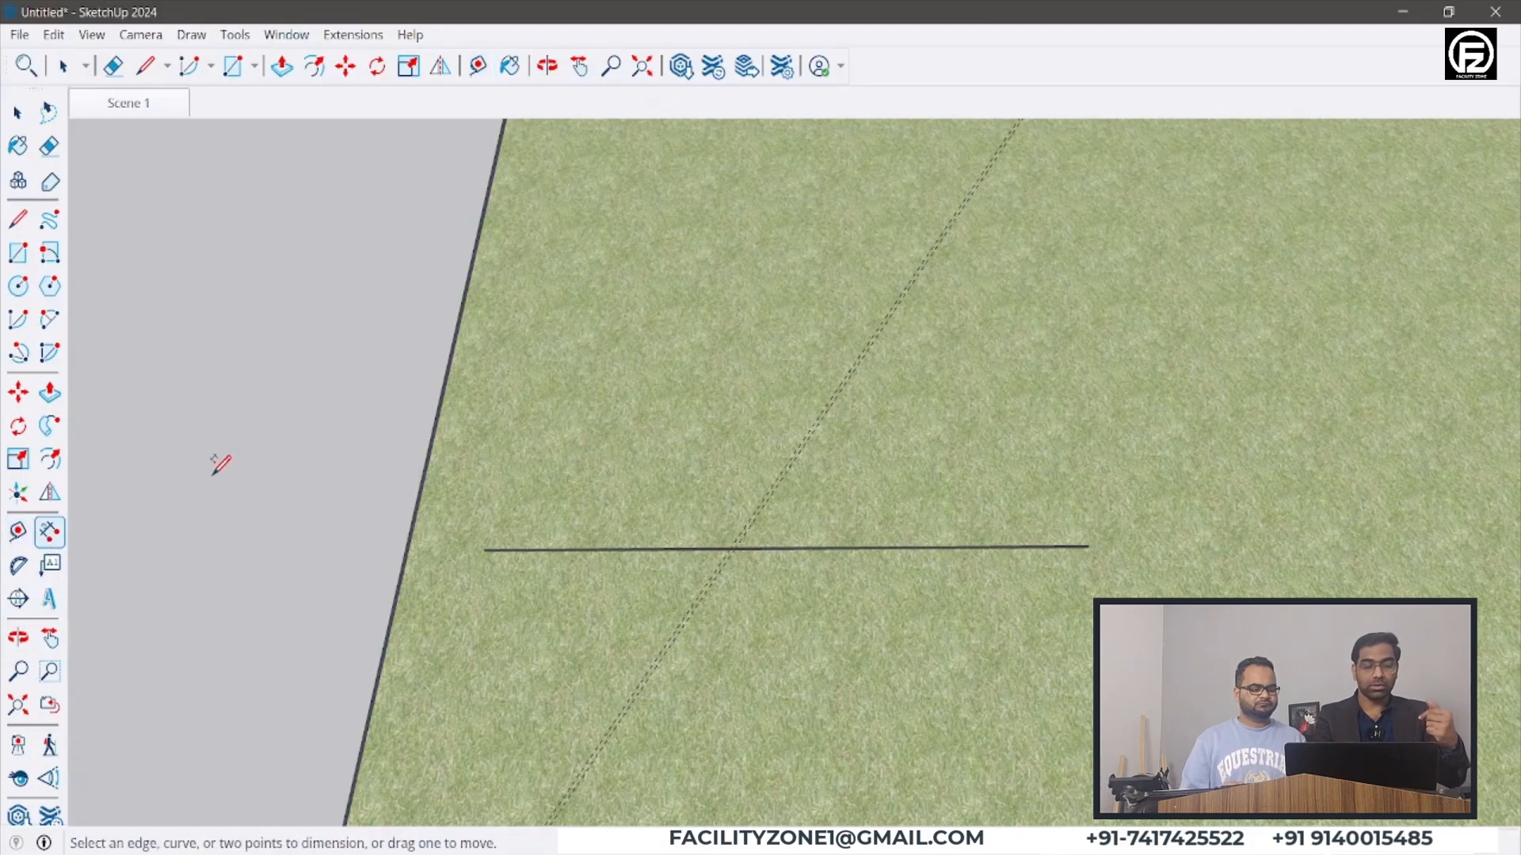
{"action": "scroll", "coordinate": [414, 517], "scroll_direction": "down", "scroll_amount": 5}
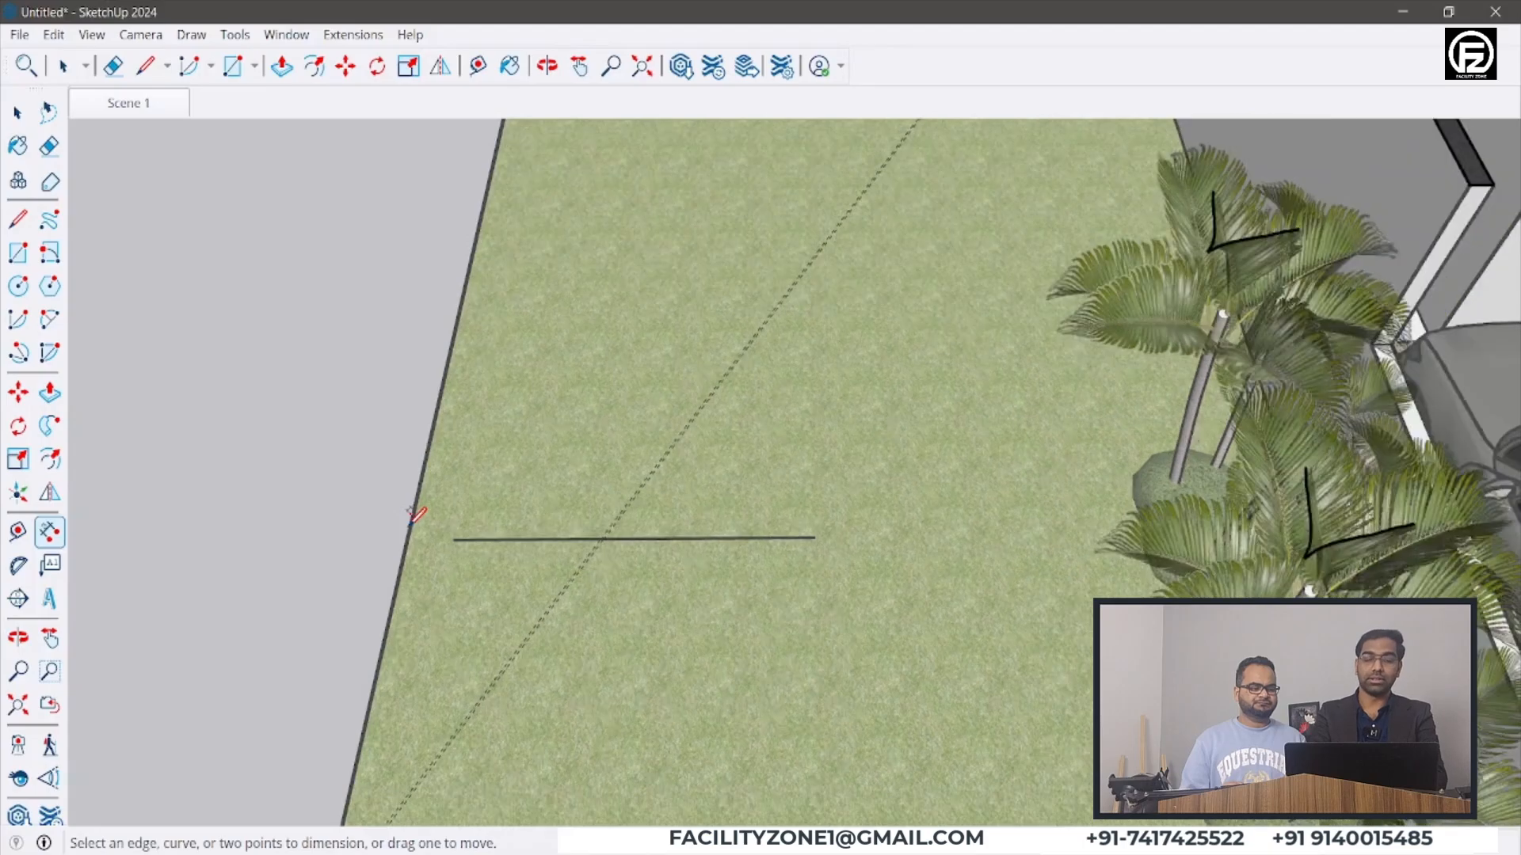
{"action": "scroll", "coordinate": [504, 492], "scroll_direction": "up", "scroll_amount": 5}
{"action": "key", "text": "space"}
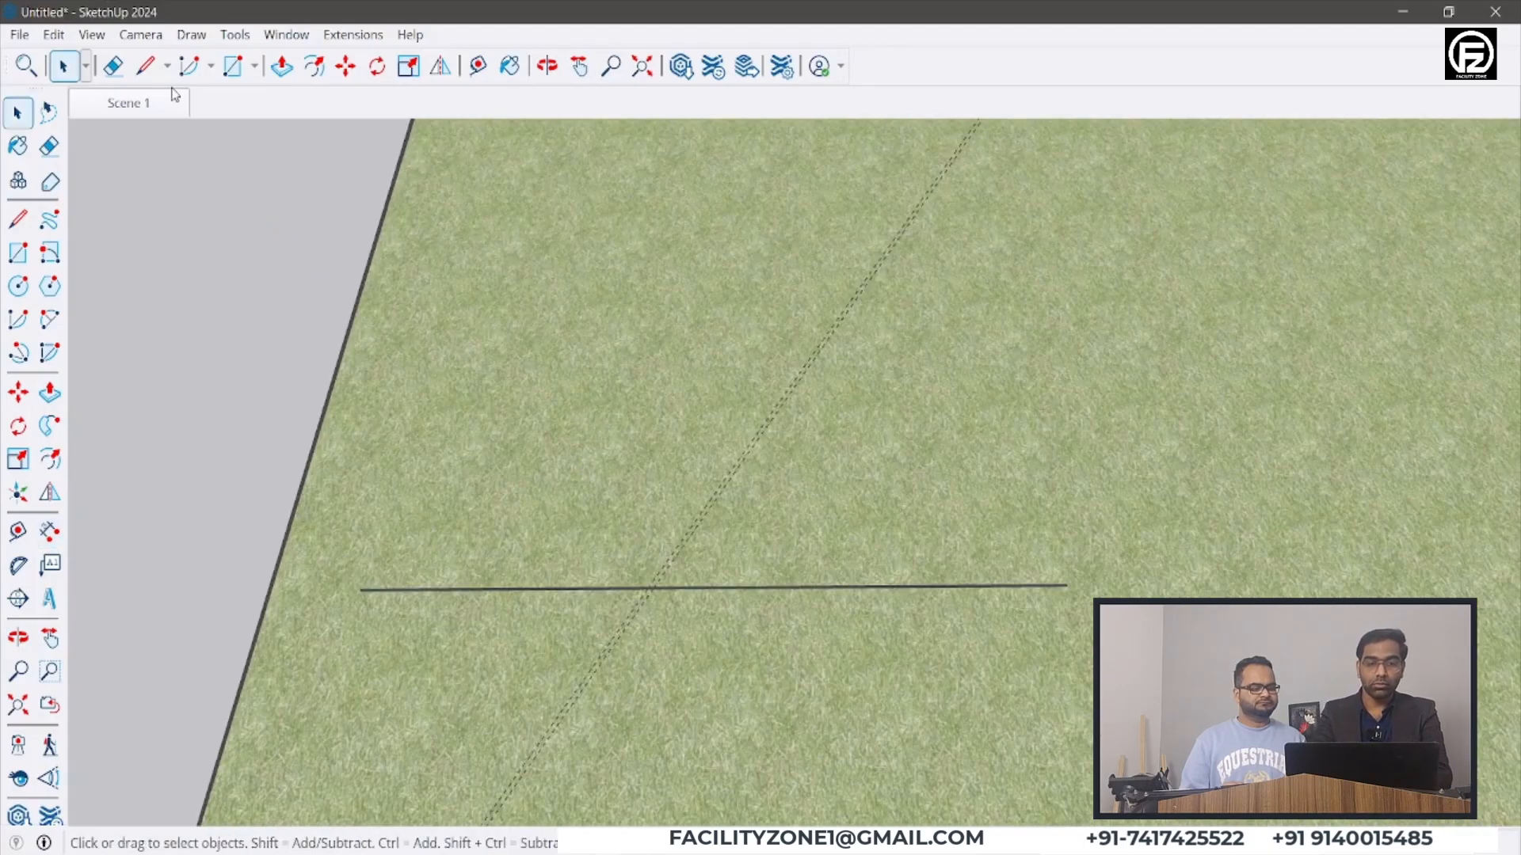
- Toggle the visibility of the guides off, on, and off again
{"action": "left_click", "coordinate": [92, 35]}
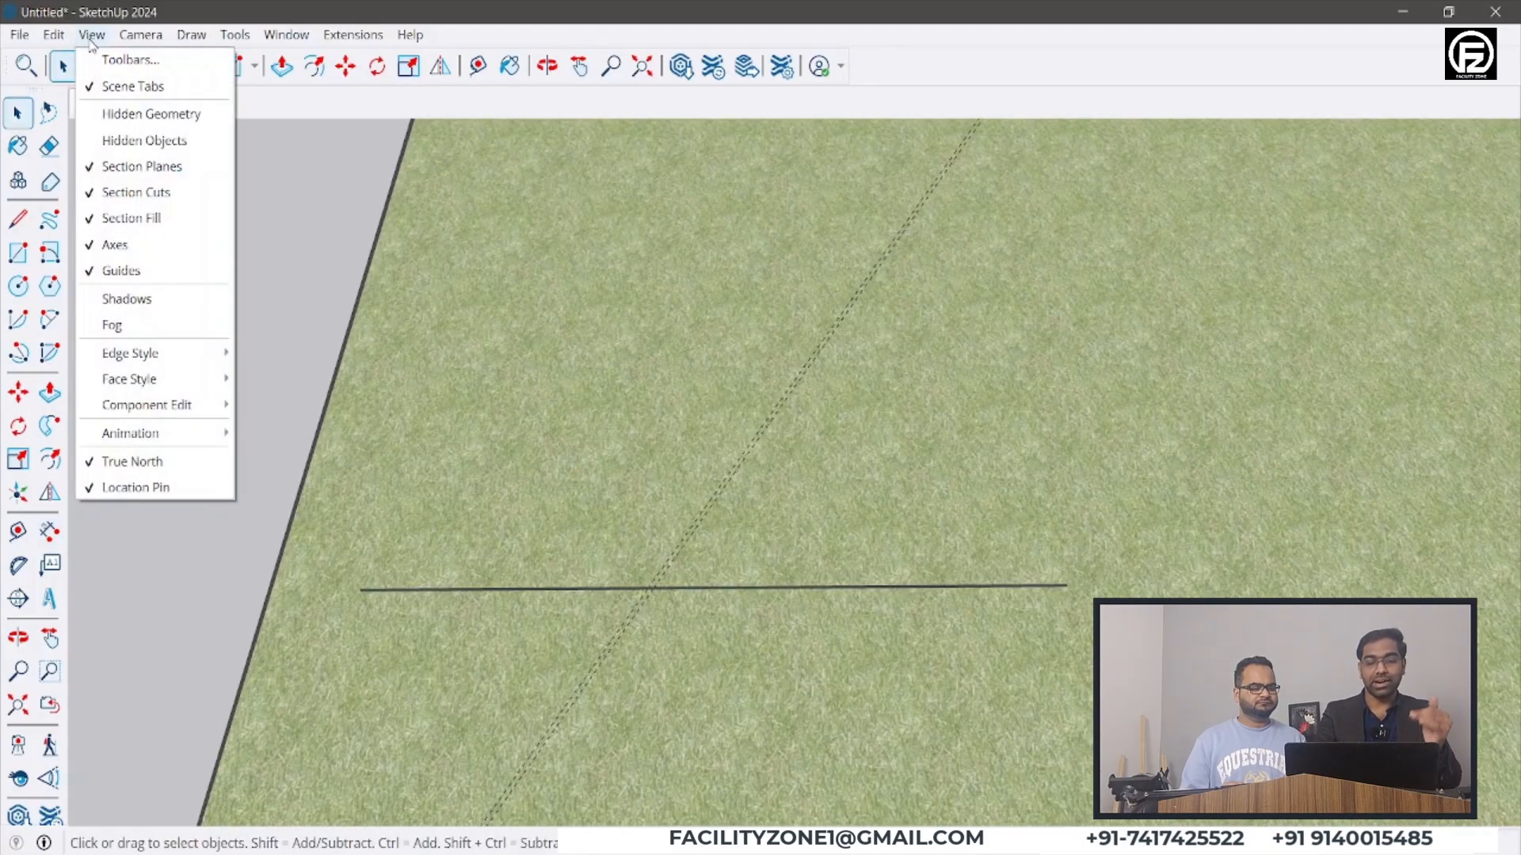
{"action": "left_click", "coordinate": [141, 271]}
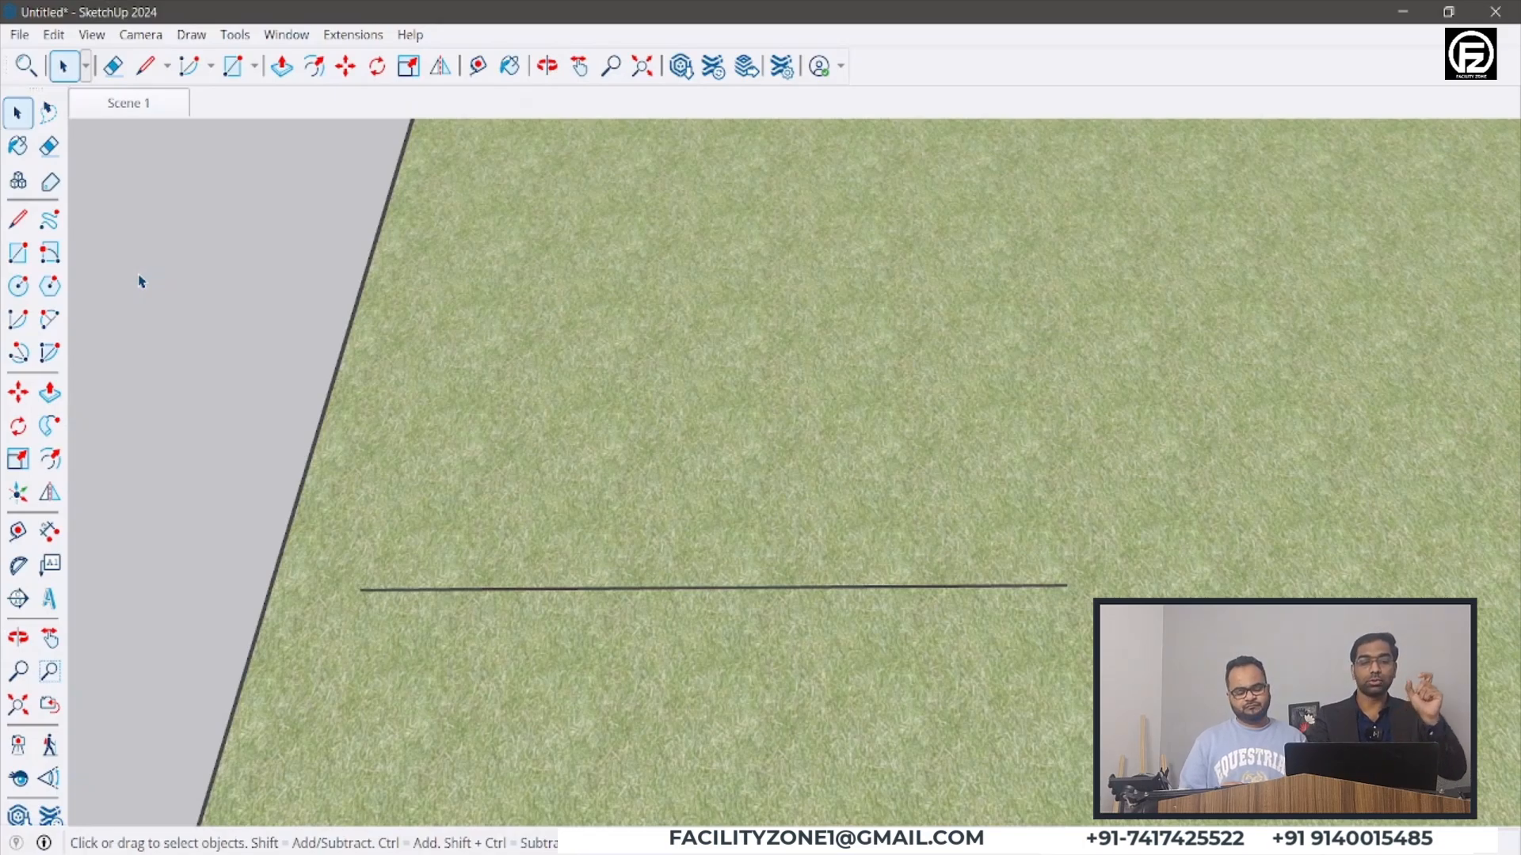
{"action": "left_click", "coordinate": [93, 35]}
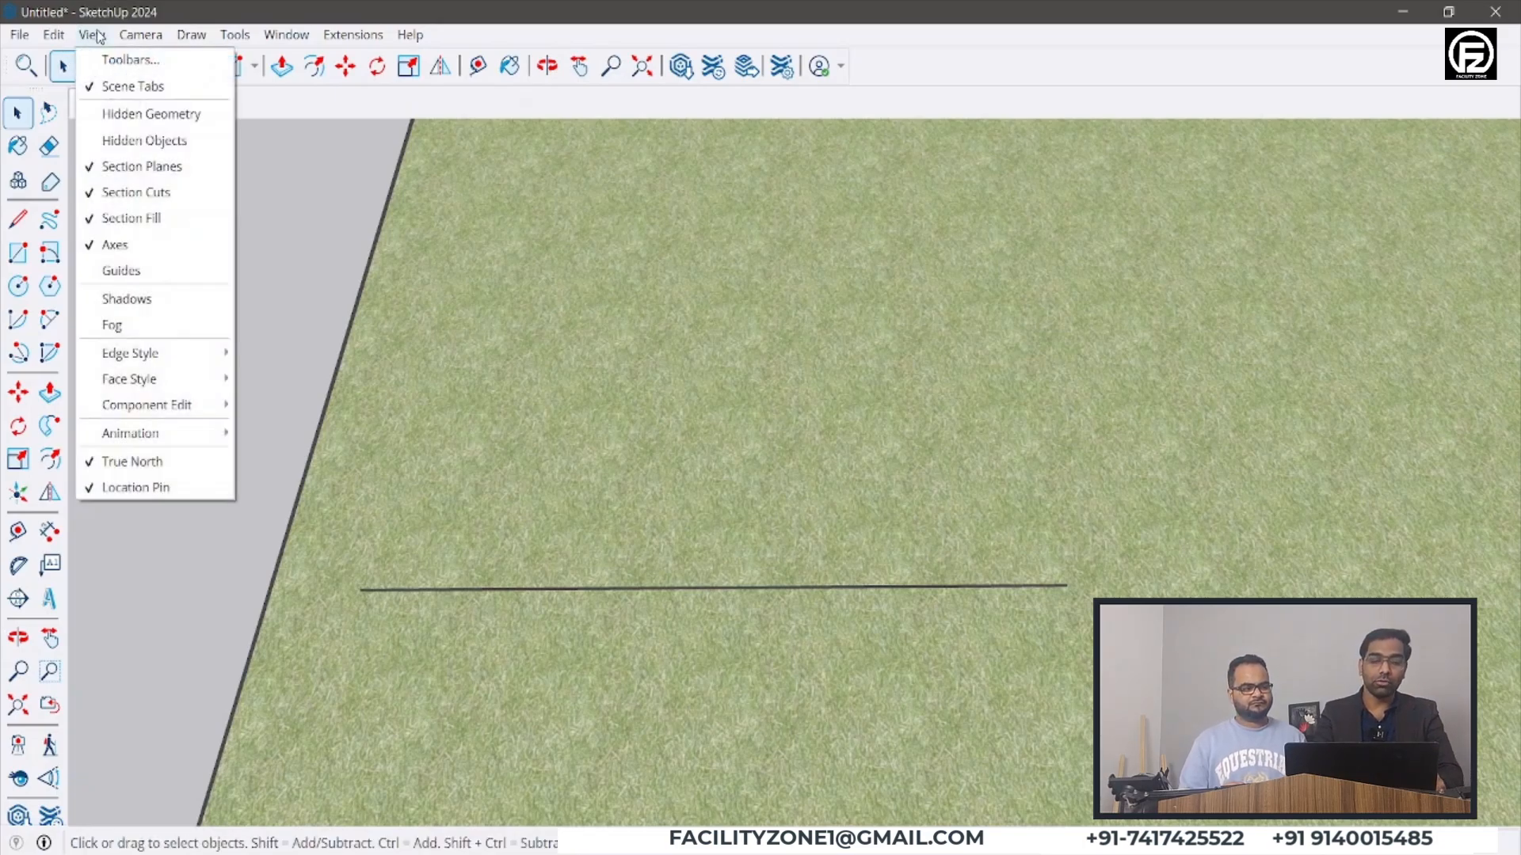
{"action": "left_click", "coordinate": [129, 273]}
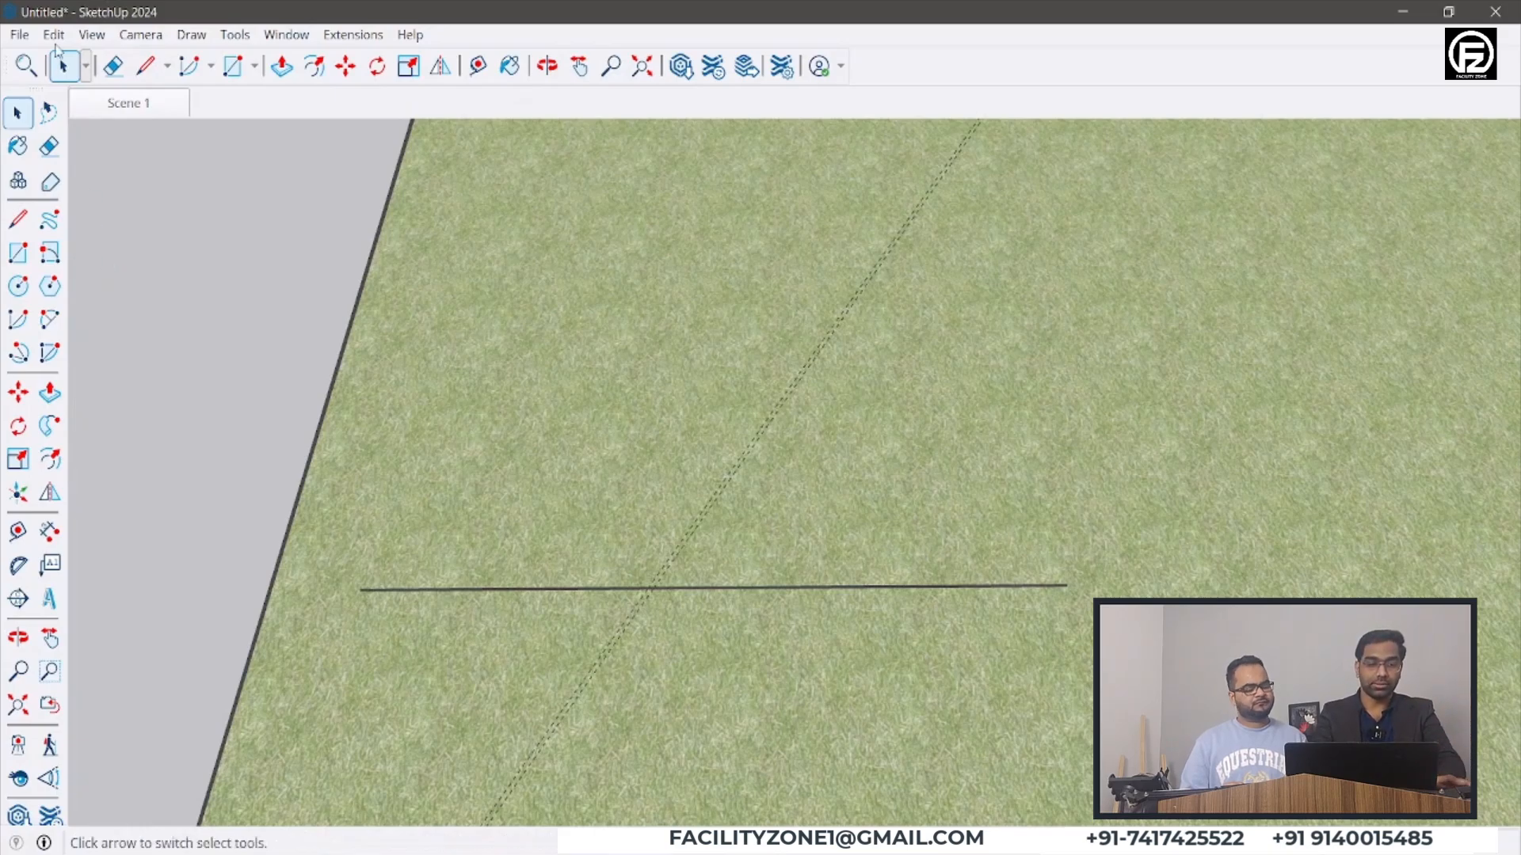
{"action": "left_click", "coordinate": [88, 33]}
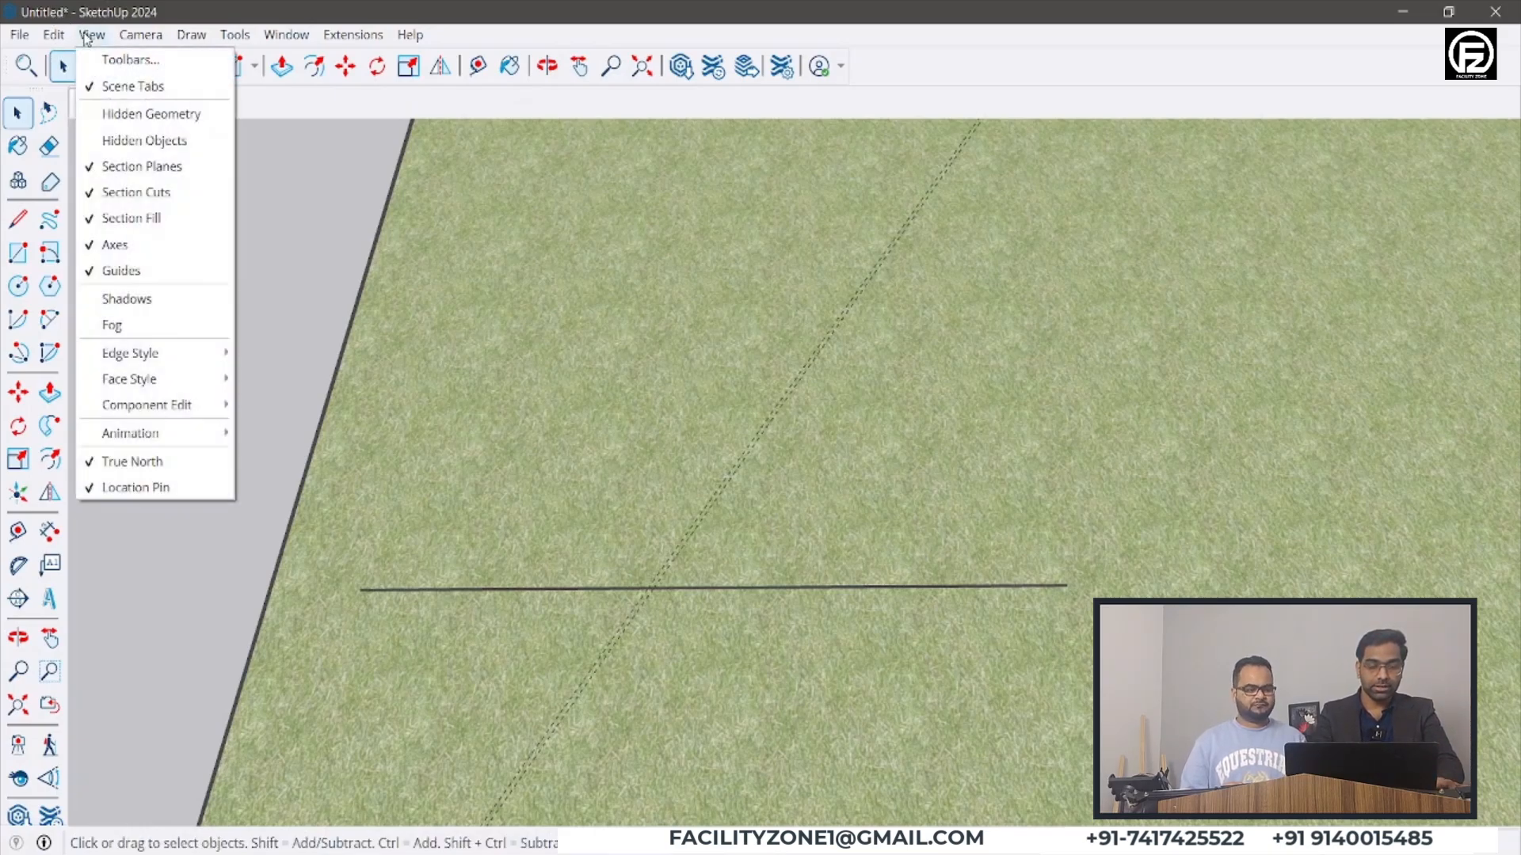
{"action": "left_click", "coordinate": [124, 272]}
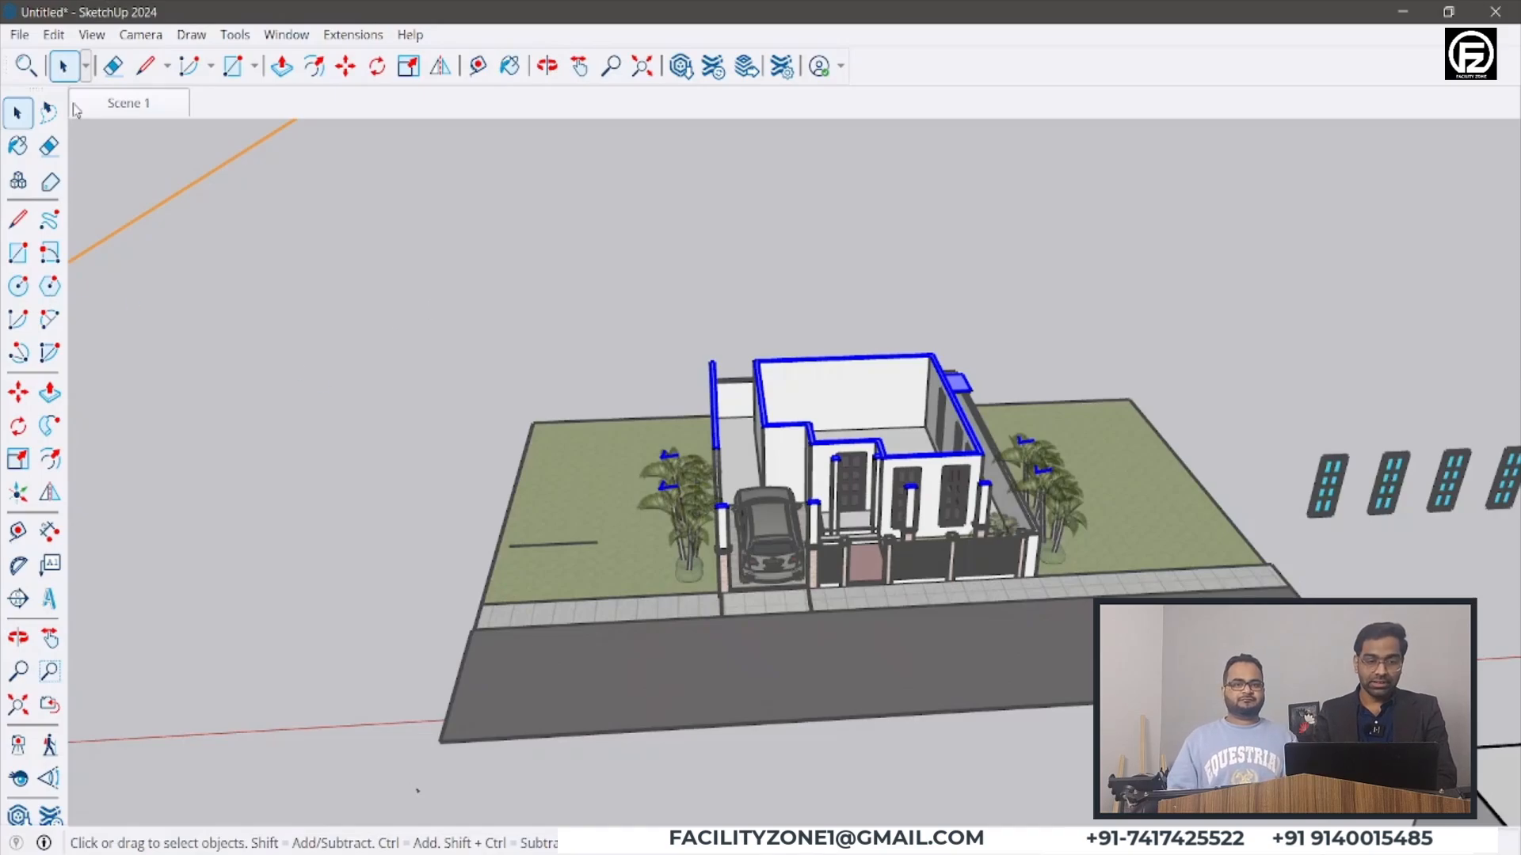
{"action": "left_click", "coordinate": [94, 35]}
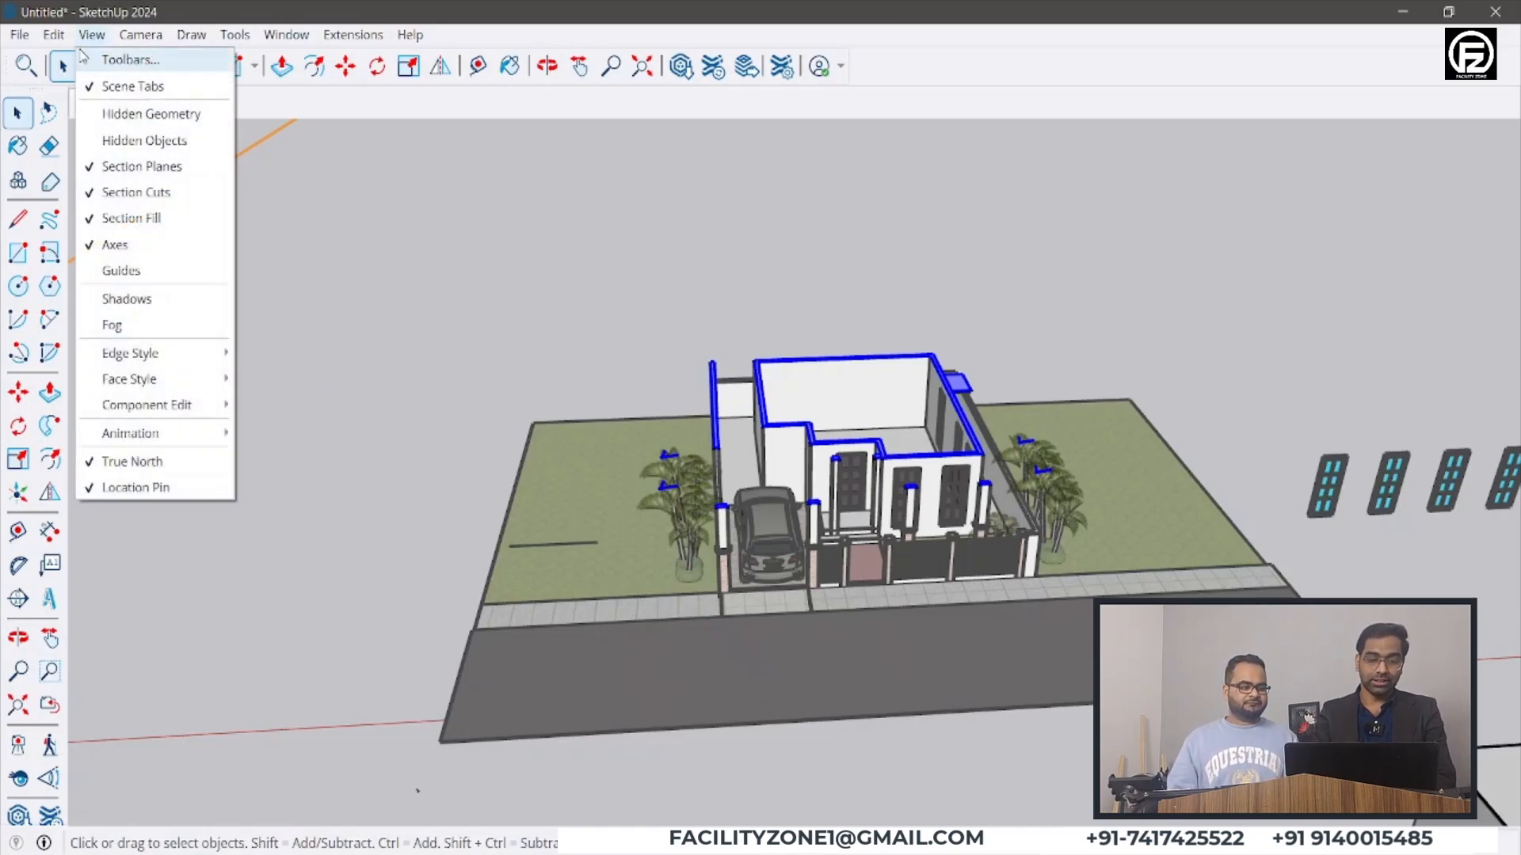
{"action": "mouse_move", "coordinate": [188, 302]}
{"action": "left_mouse_down", "text": "ctrl+shift"}
{"action": "mouse_move", "coordinate": [309, 302]}
{"action": "mouse_move", "coordinate": [272, 310]}
{"action": "left_mouse_up", "text": "ctrl+shift"}
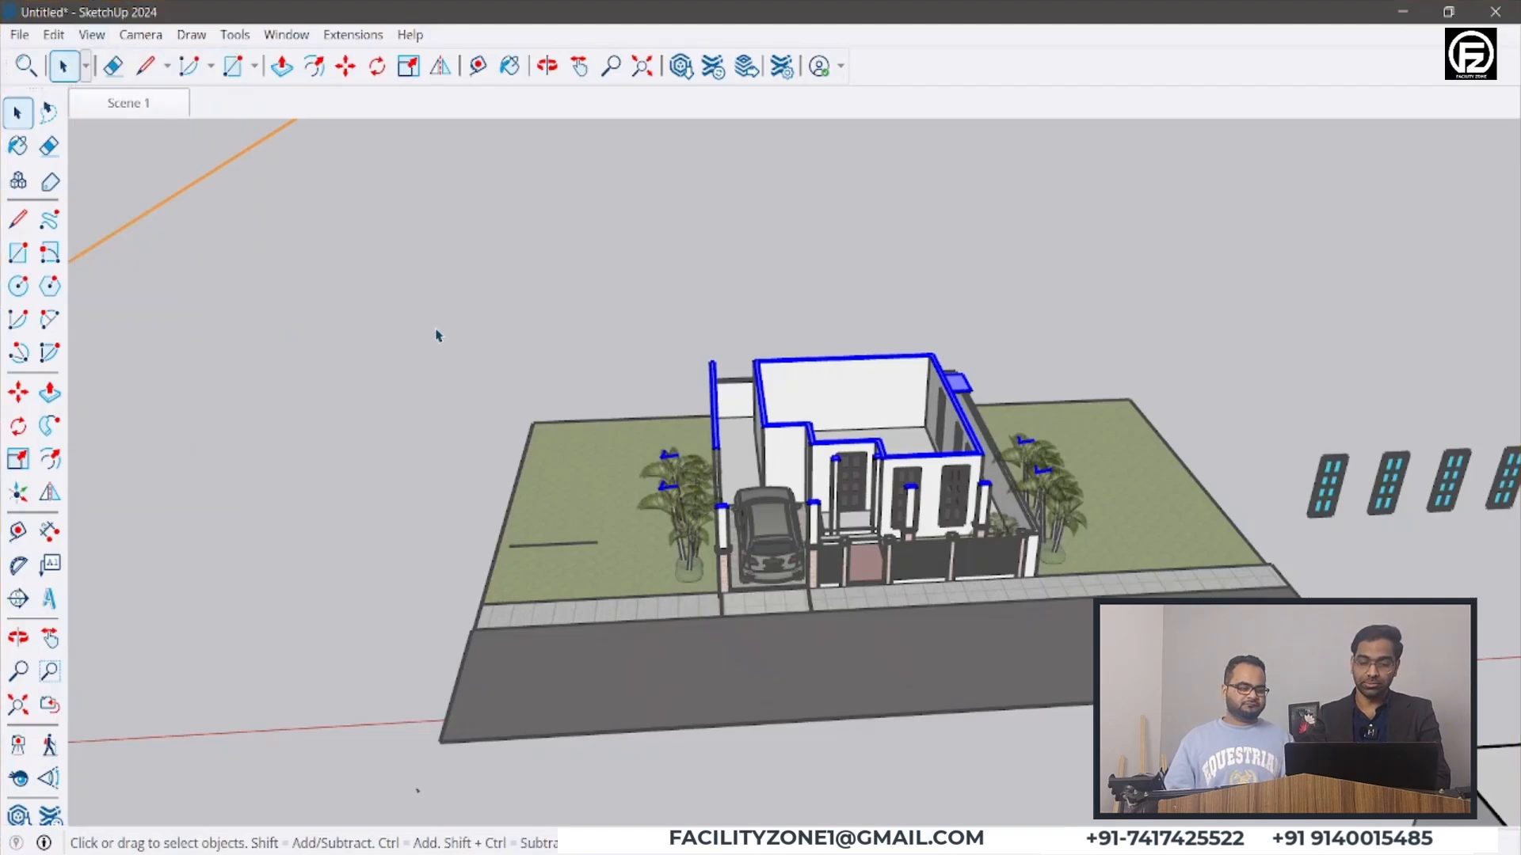
{"action": "scroll", "coordinate": [822, 441], "scroll_direction": "up", "scroll_amount": 1}
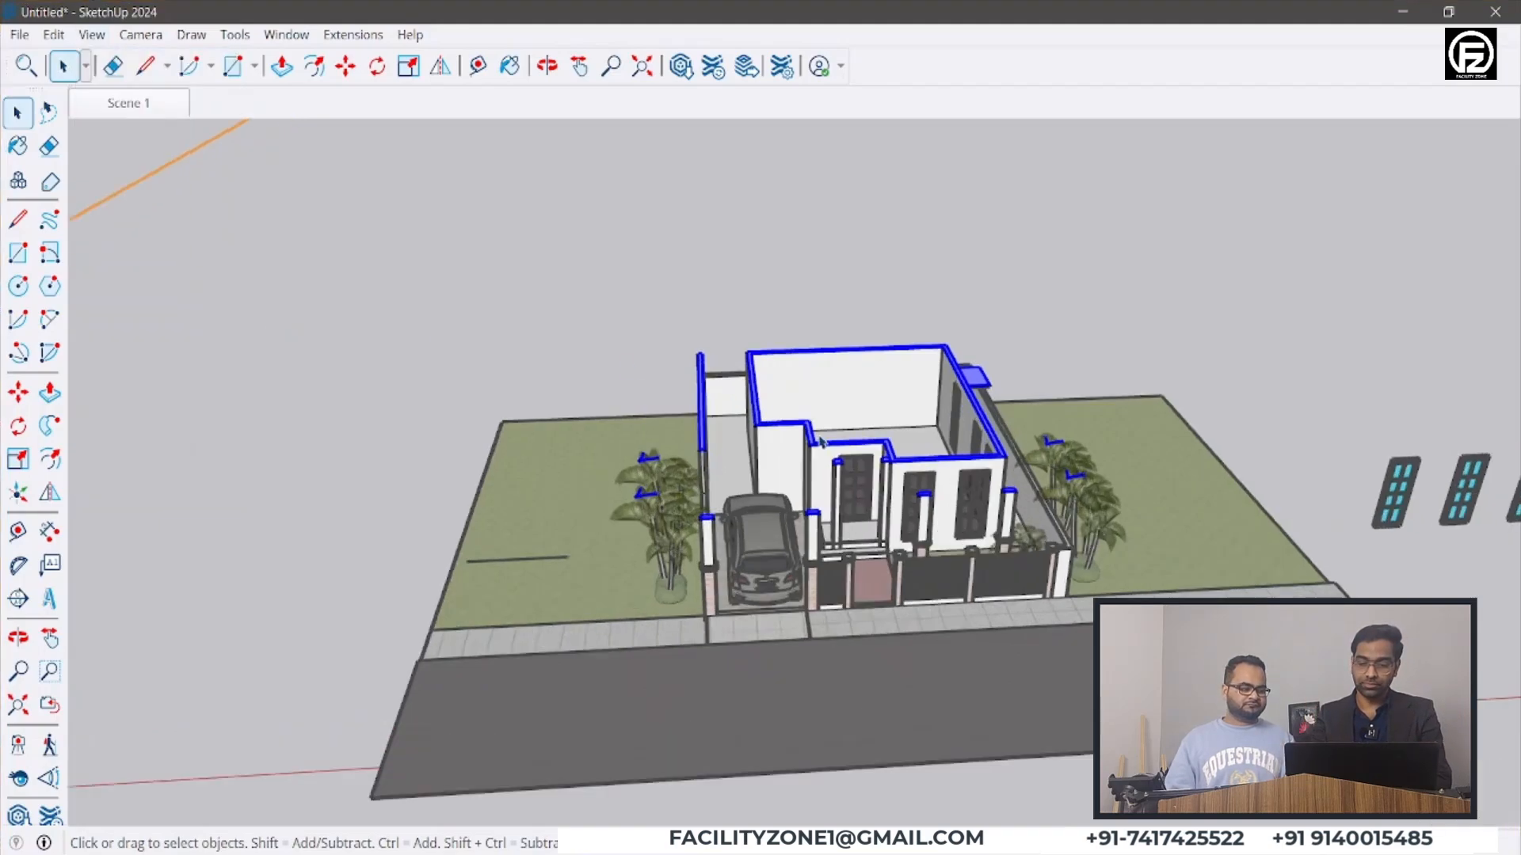
{"action": "scroll", "coordinate": [822, 441], "scroll_direction": "up", "scroll_amount": 1}
{"action": "scroll", "coordinate": [507, 222], "scroll_direction": "down", "scroll_amount": 6}
{"action": "middle_click_drag", "start_coordinate": [679, 493], "coordinate": [686, 485]}
{"action": "scroll", "coordinate": [686, 483], "scroll_direction": "down", "scroll_amount": 2}
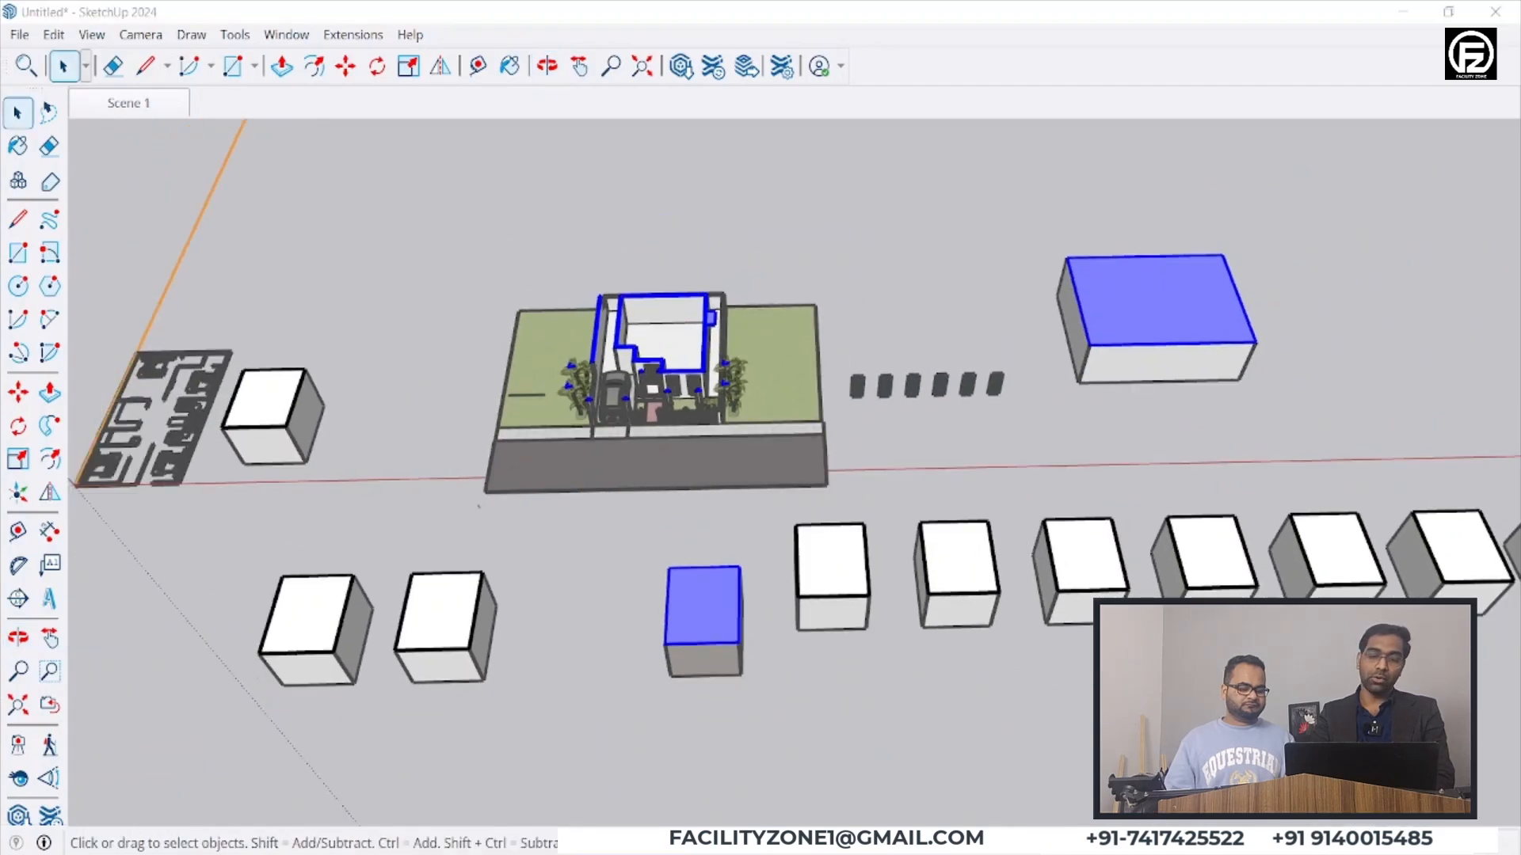
{"action": "scroll", "coordinate": [412, 634], "scroll_direction": "up", "scroll_amount": 3}
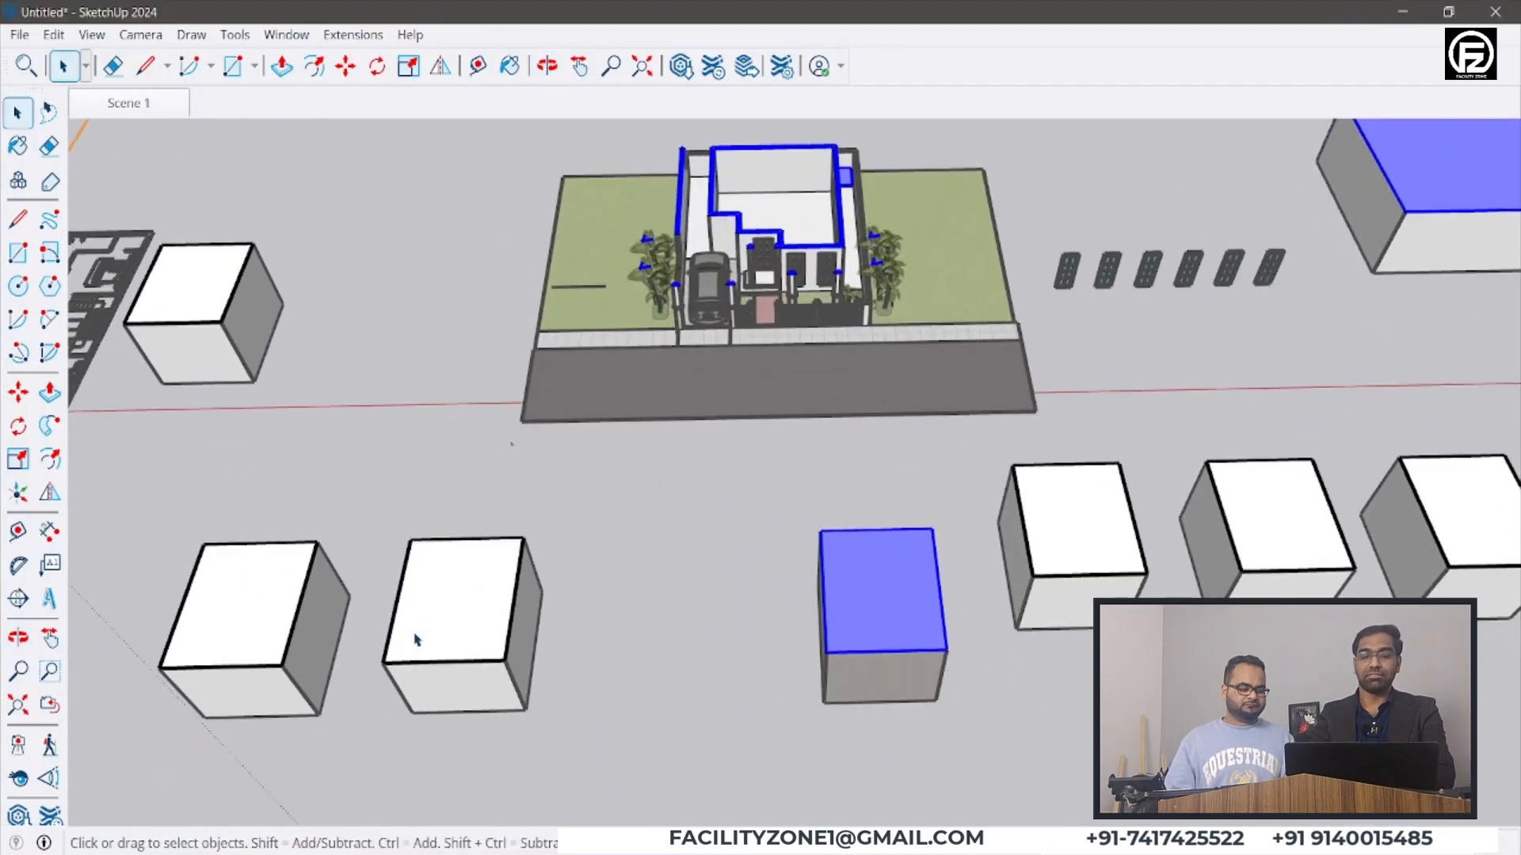
{"action": "left_click", "coordinate": [92, 34]}
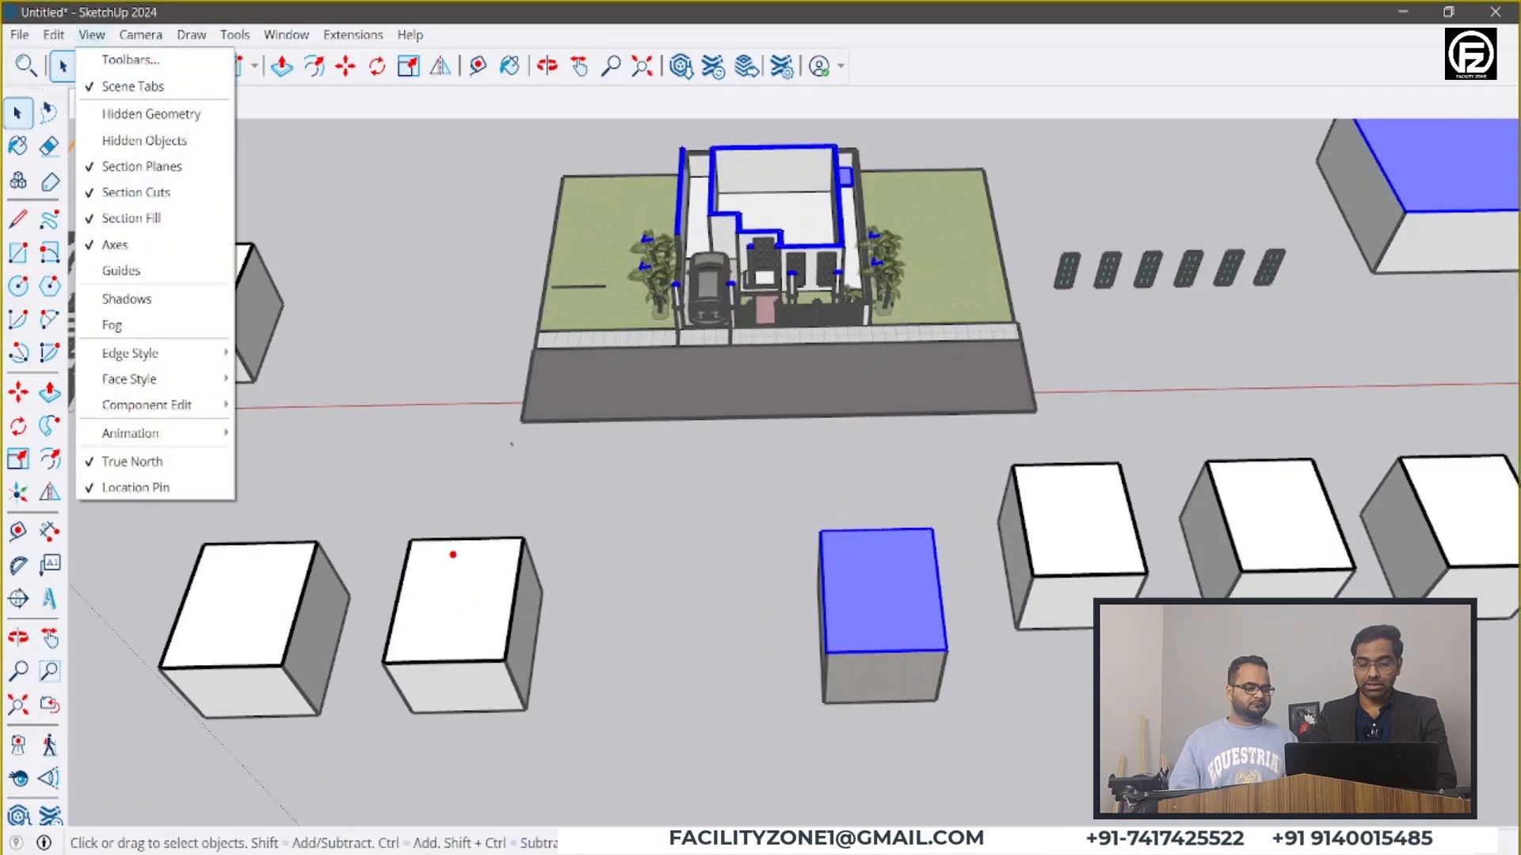
{"action": "left_click_drag", "start_coordinate": [530, 545], "coordinate": [390, 683], "text": "ctrl"}
{"action": "mouse_move", "coordinate": [687, 162]}
{"action": "left_mouse_down", "text": "ctrl"}
{"action": "mouse_move", "coordinate": [791, 237]}
{"action": "mouse_move", "coordinate": [824, 327]}
{"action": "mouse_move", "coordinate": [857, 325]}
{"action": "left_mouse_up", "text": "ctrl"}
{"action": "left_click_drag", "start_coordinate": [872, 218], "coordinate": [915, 199], "text": "ctrl+shift"}
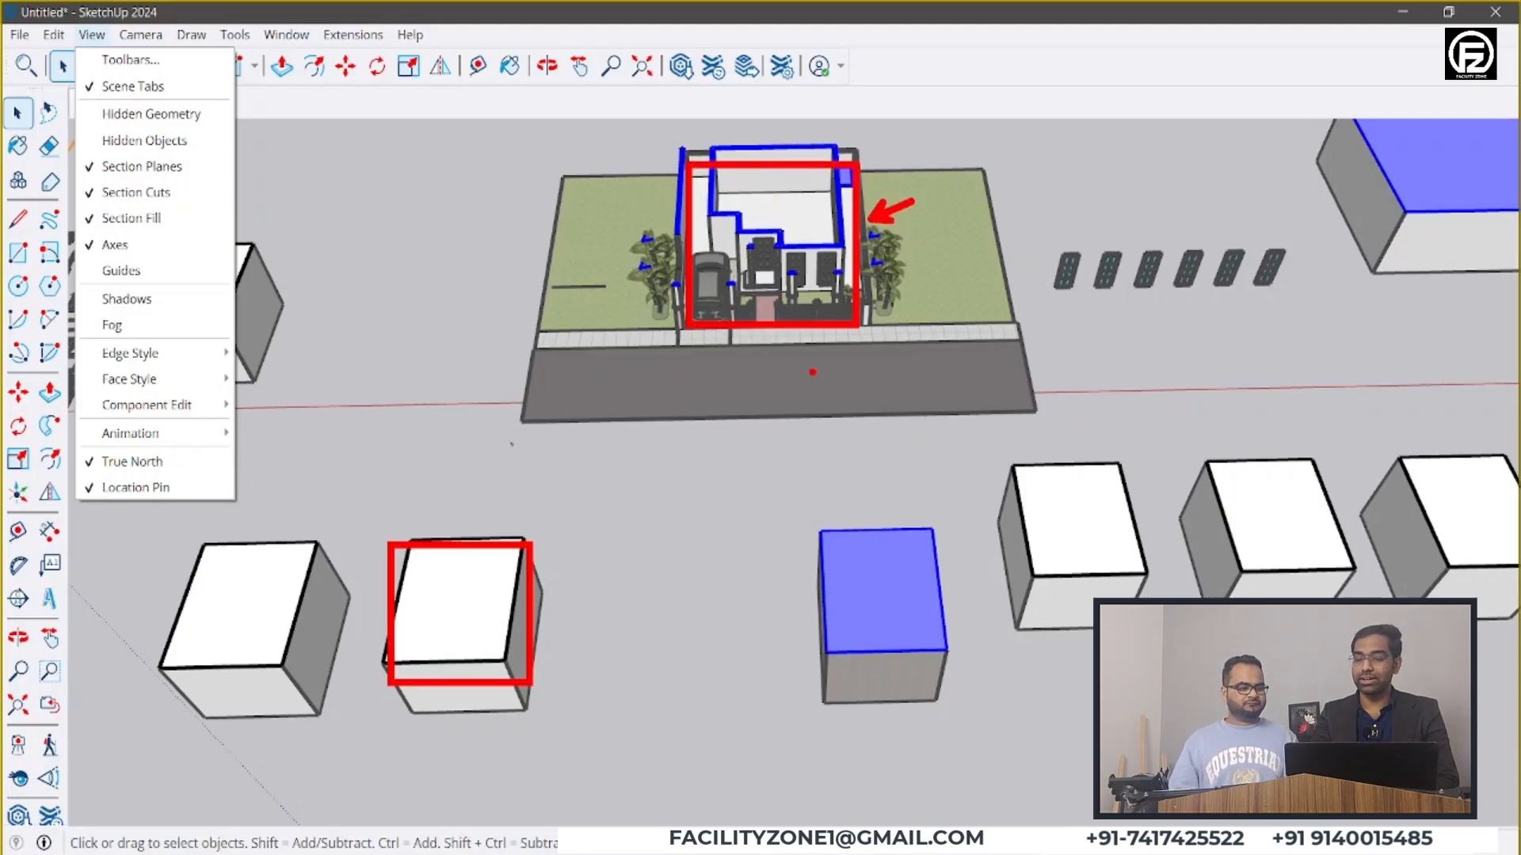
{"action": "left_click_drag", "start_coordinate": [549, 665], "coordinate": [640, 654], "text": "ctrl+shift"}
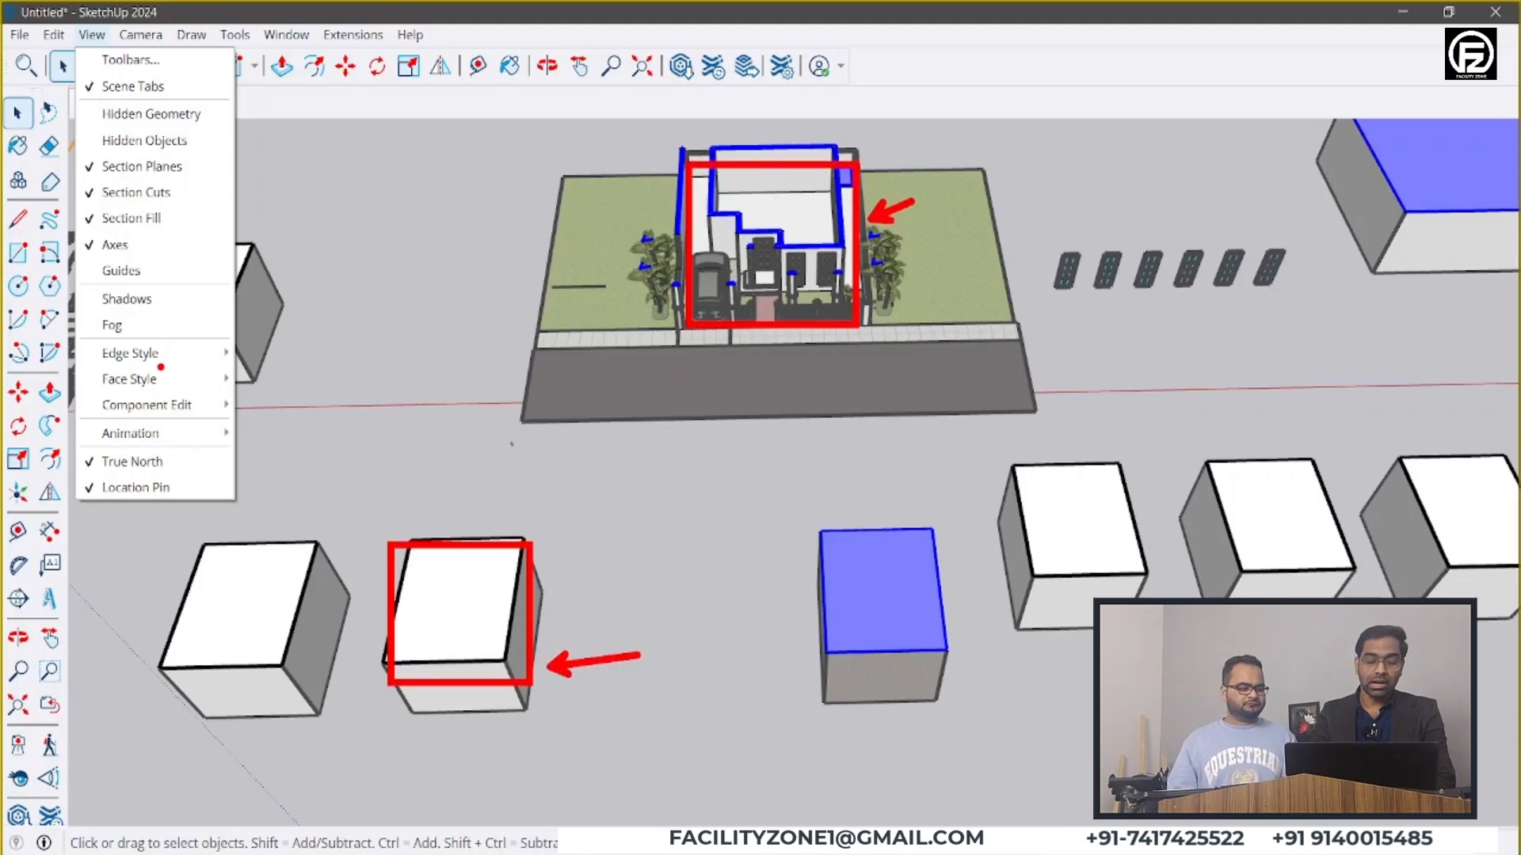
{"action": "key", "text": "Escape"}
- Turn on shadows for the model
{"action": "left_click", "coordinate": [93, 35]}
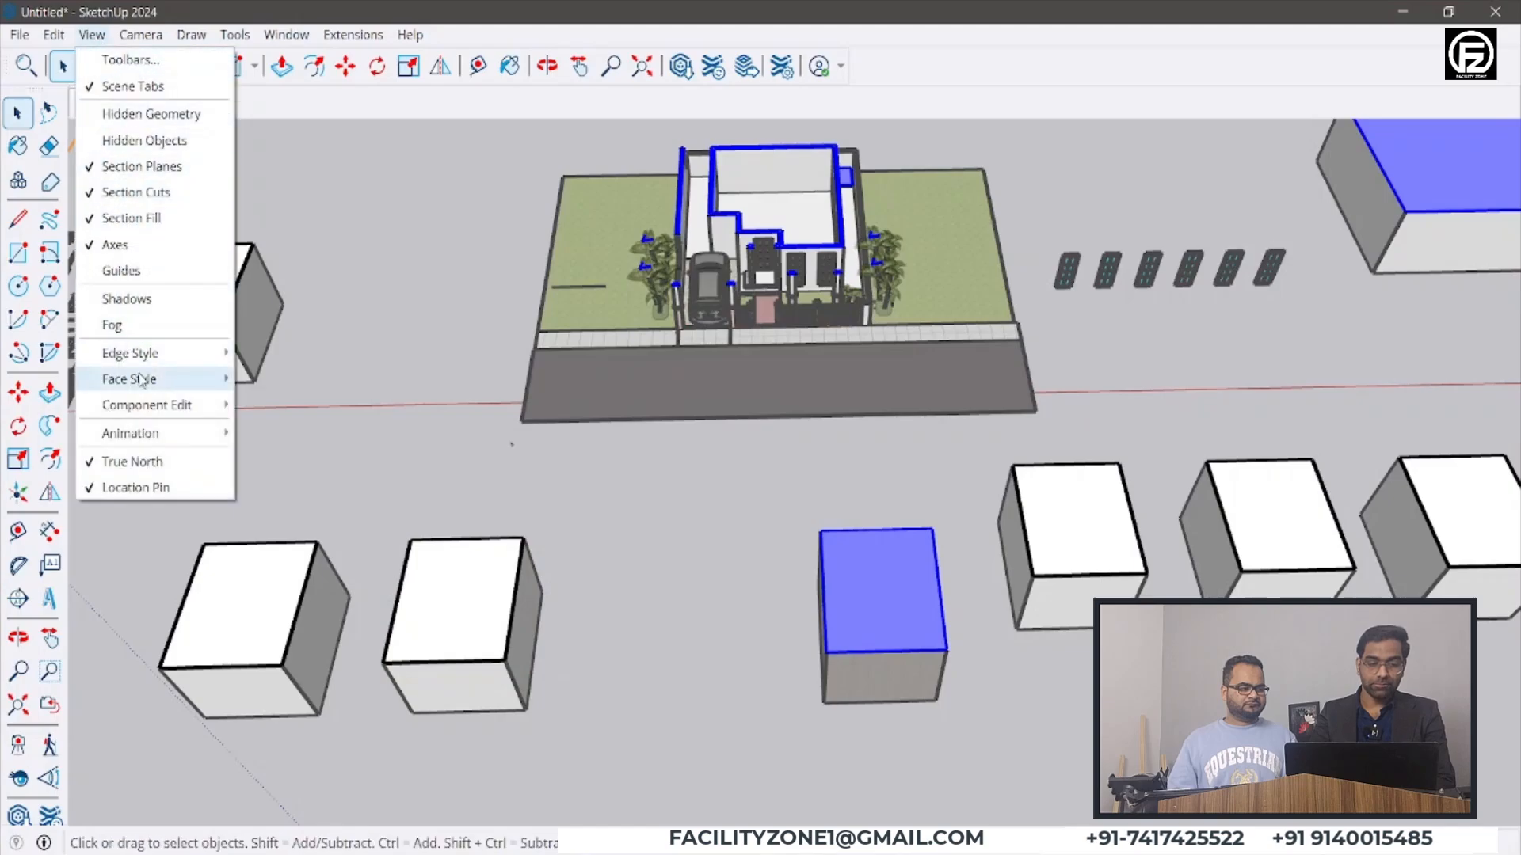
{"action": "mouse_move", "coordinate": [159, 357]}
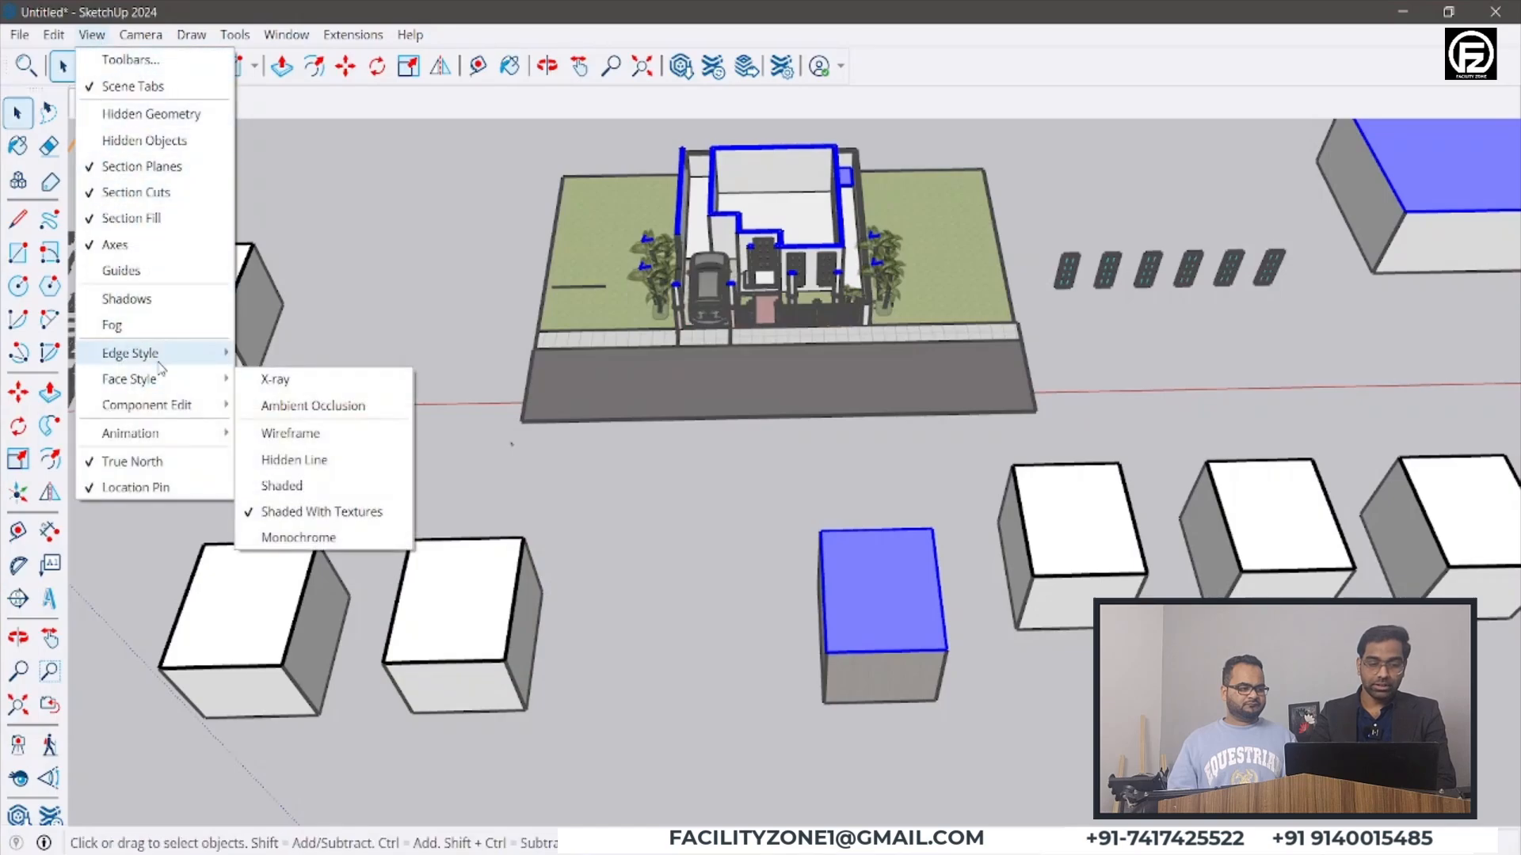
{"action": "left_click", "coordinate": [156, 301]}
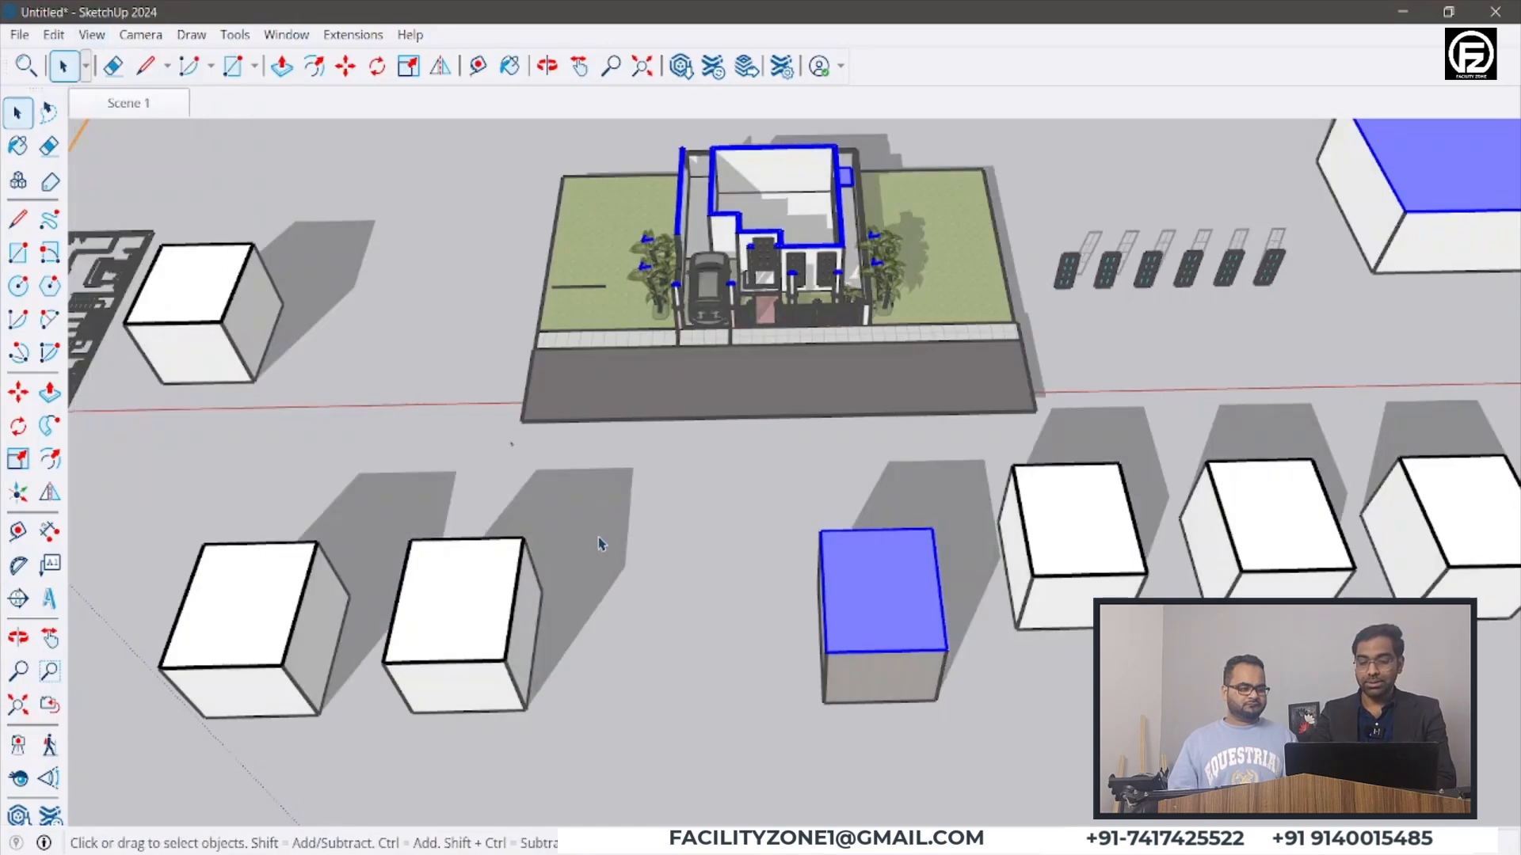
- Examine the shadows cast by the boxes and the house from several viewing angles
{"action": "key", "text": "ctrl+2"}
{"action": "mouse_move", "coordinate": [480, 542]}
{"action": "left_mouse_down"}
{"action": "mouse_move", "coordinate": [529, 474]}
{"action": "mouse_move", "coordinate": [632, 469]}
{"action": "mouse_move", "coordinate": [627, 566]}
{"action": "mouse_move", "coordinate": [559, 629]}
{"action": "mouse_move", "coordinate": [527, 695]}
{"action": "left_mouse_up"}
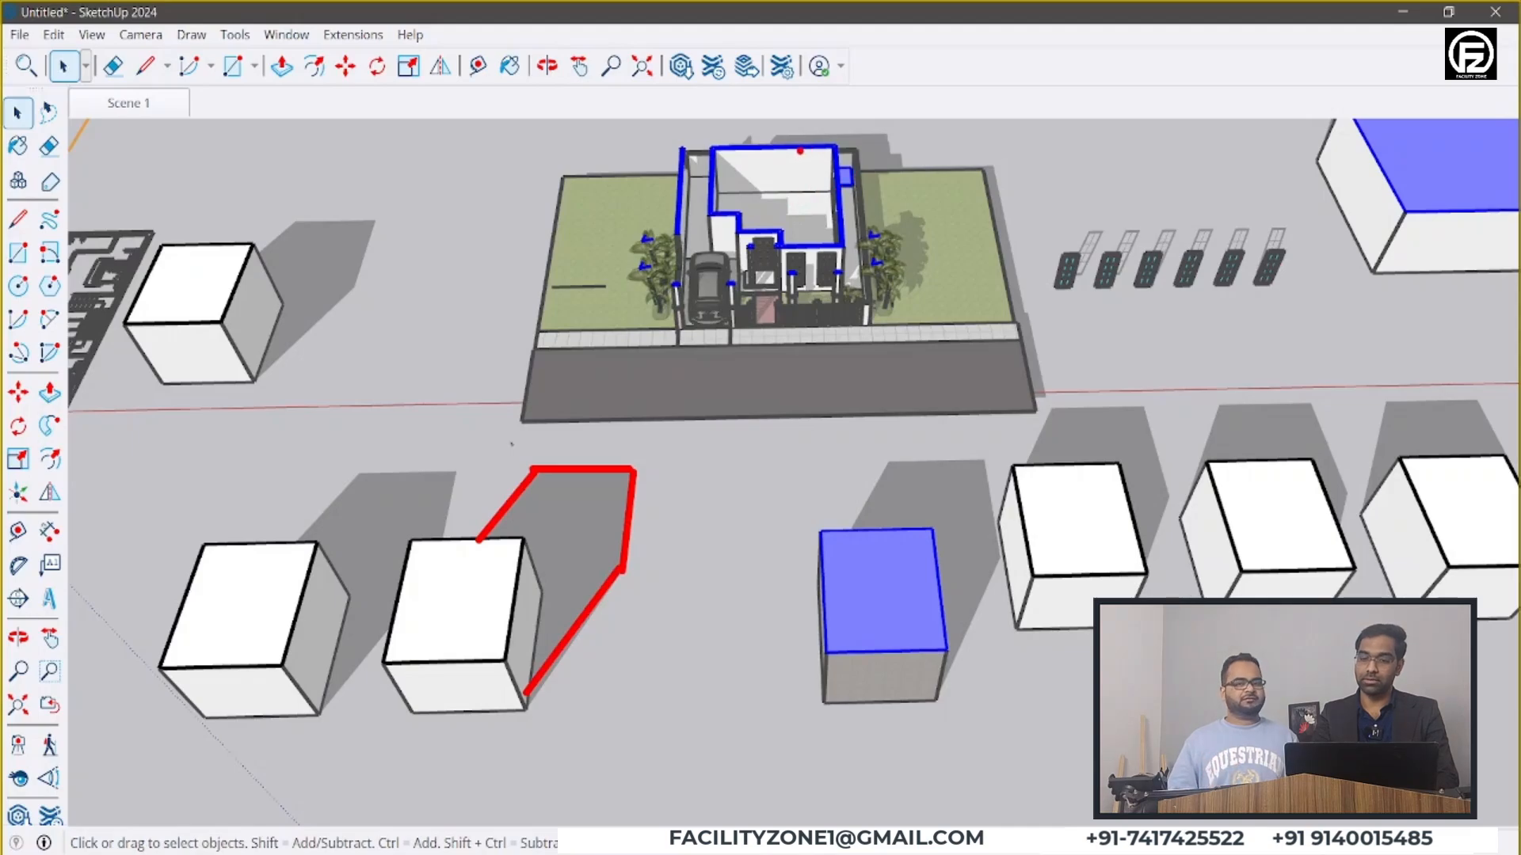
{"action": "mouse_move", "coordinate": [767, 144]}
{"action": "left_mouse_down"}
{"action": "mouse_move", "coordinate": [889, 140]}
{"action": "mouse_move", "coordinate": [863, 277]}
{"action": "left_mouse_up"}
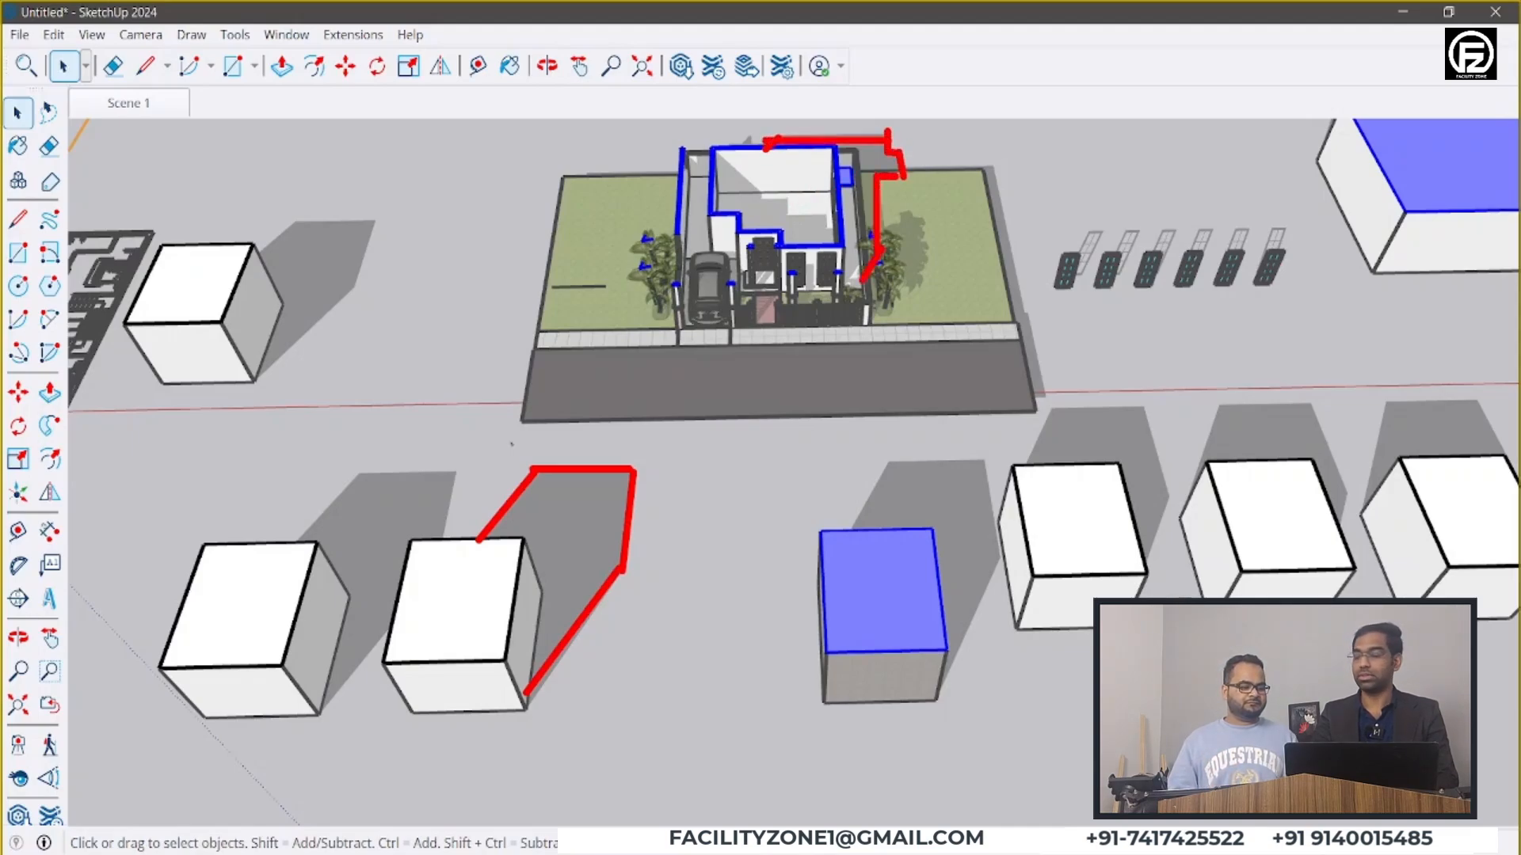
{"action": "scroll", "coordinate": [506, 548], "scroll_direction": "up", "scroll_amount": 4}
{"action": "key", "text": "Escape"}
{"action": "scroll", "coordinate": [444, 622], "scroll_direction": "down", "scroll_amount": 2}
{"action": "scroll", "coordinate": [609, 449], "scroll_direction": "up", "scroll_amount": 4}
{"action": "mouse_move", "coordinate": [591, 519]}
{"action": "middle_mouse_down"}
{"action": "mouse_move", "coordinate": [465, 278]}
{"action": "mouse_move", "coordinate": [509, 238]}
{"action": "mouse_move", "coordinate": [792, 198]}
{"action": "mouse_move", "coordinate": [1087, 480]}
{"action": "middle_mouse_up"}
{"action": "scroll", "coordinate": [1087, 479], "scroll_direction": "down", "scroll_amount": 5}
{"action": "middle_click_drag", "start_coordinate": [975, 372], "coordinate": [1030, 368]}
{"action": "middle_click_drag", "start_coordinate": [453, 279], "coordinate": [360, 242]}
{"action": "middle_click_drag", "start_coordinate": [552, 350], "coordinate": [632, 425]}
{"action": "scroll", "coordinate": [631, 425], "scroll_direction": "down", "scroll_amount": 4}
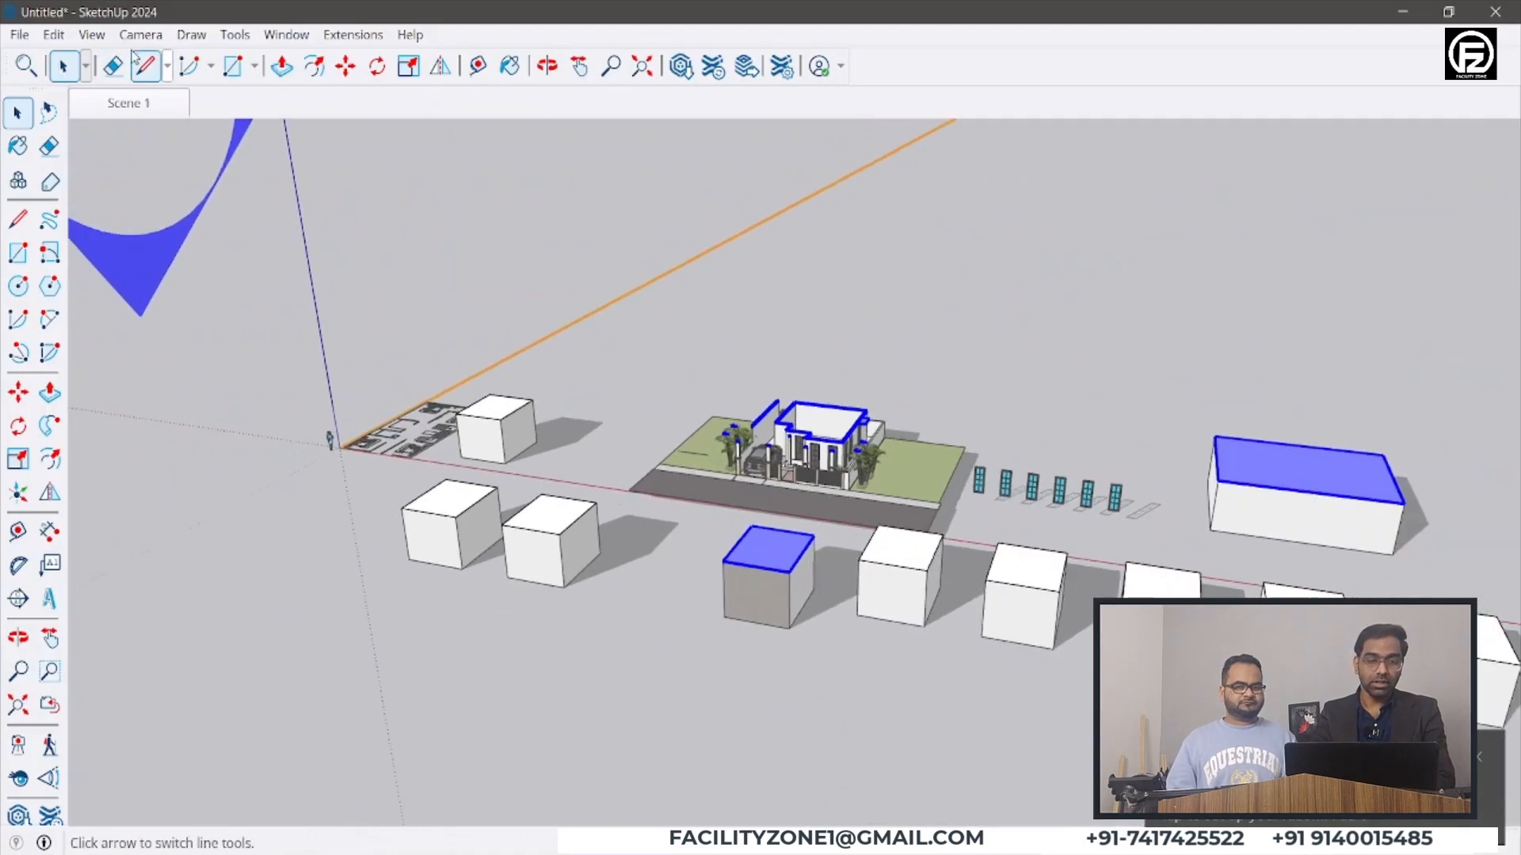
- Turn the model's shadows off again
{"action": "left_click", "coordinate": [140, 35]}
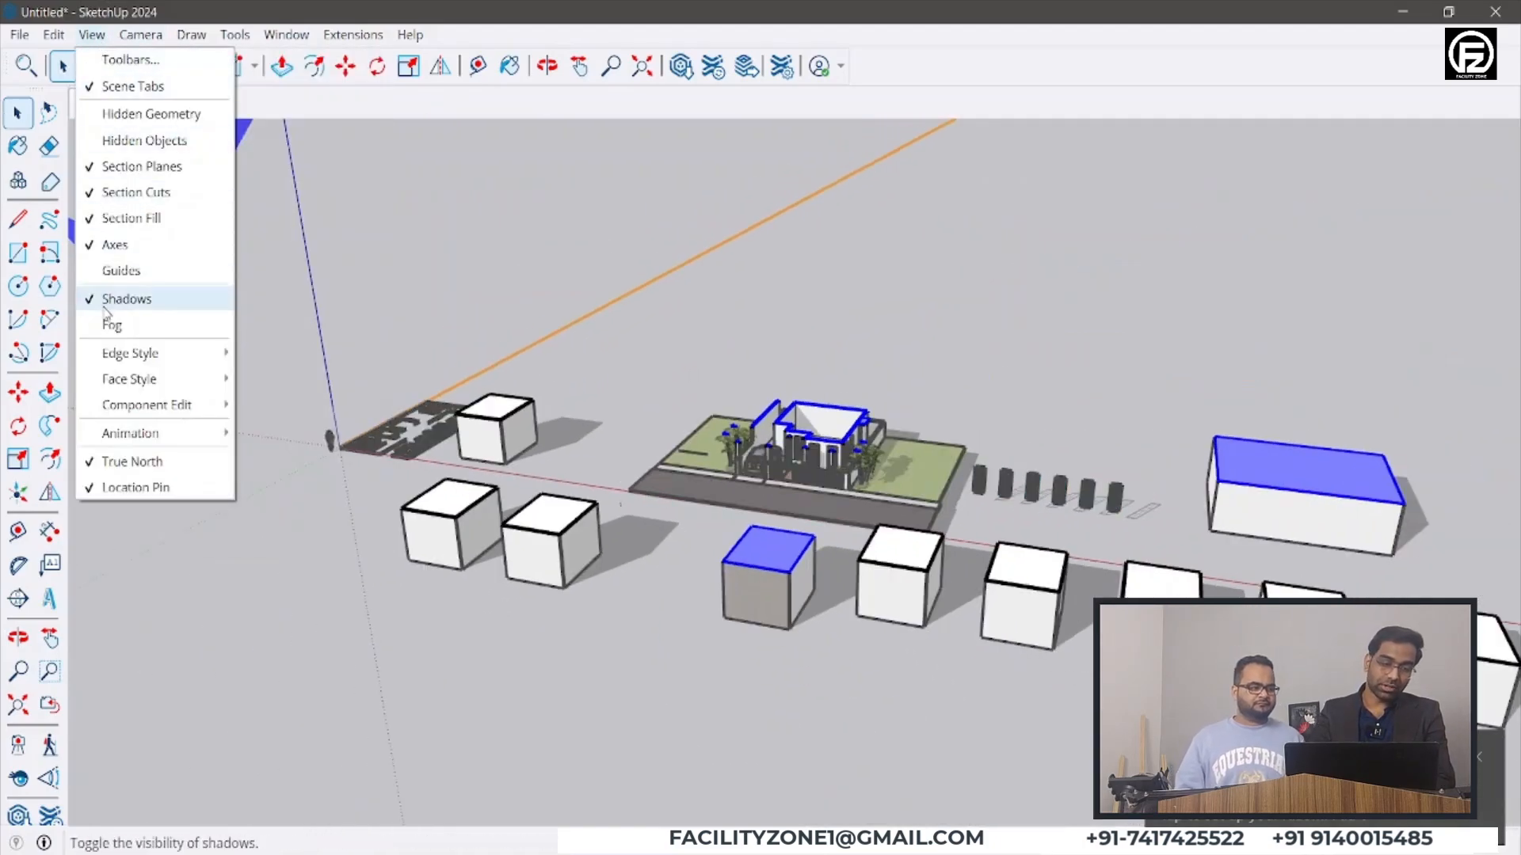
{"action": "left_click", "coordinate": [106, 302]}
{"action": "middle_click_drag", "start_coordinate": [111, 306], "coordinate": [190, 343]}
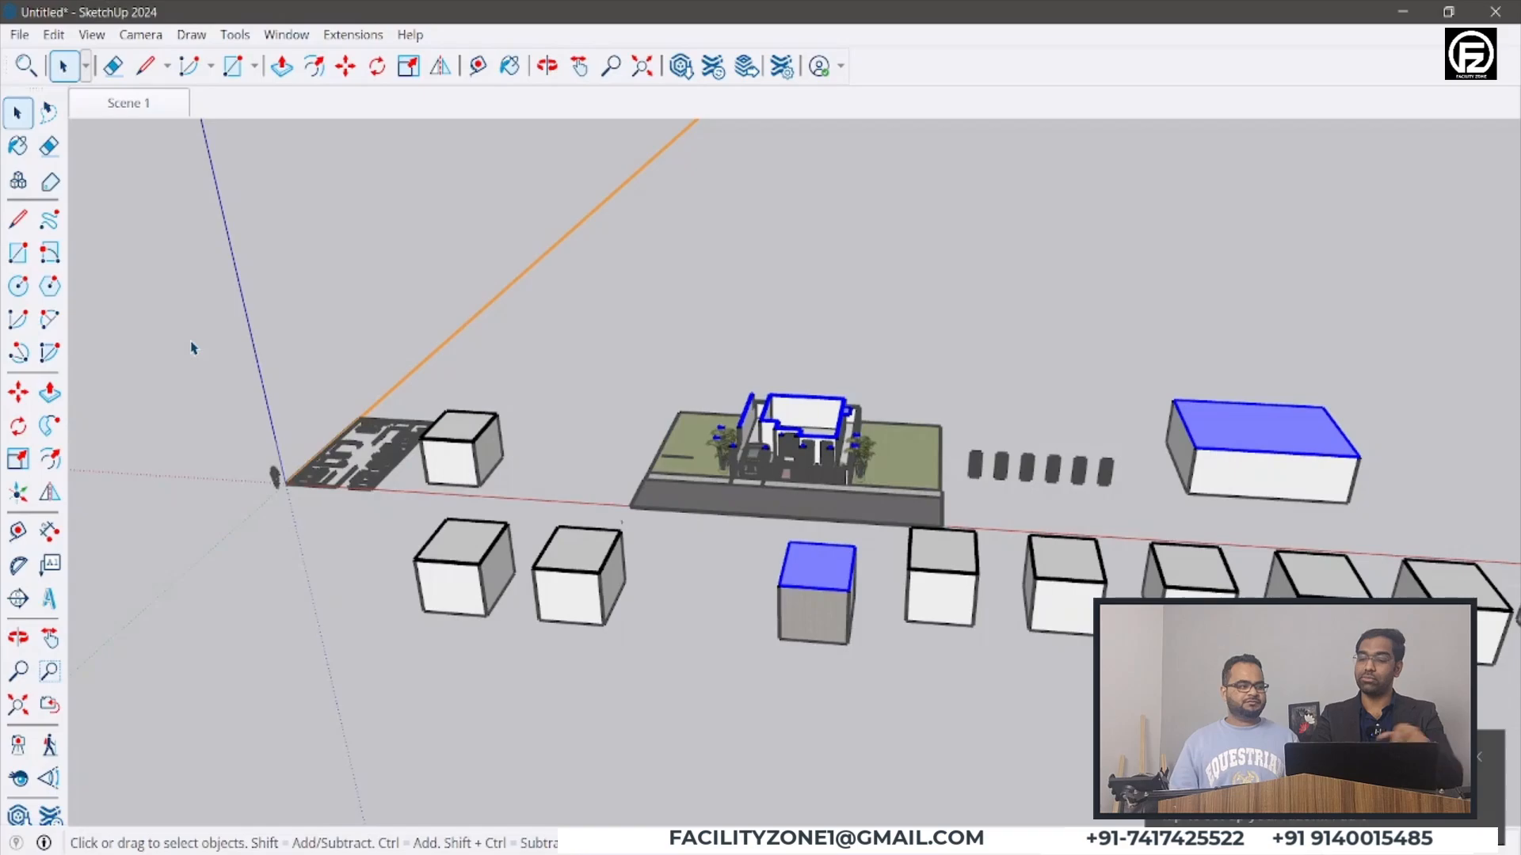
- Open the list of view display options
{"action": "left_click", "coordinate": [92, 35]}
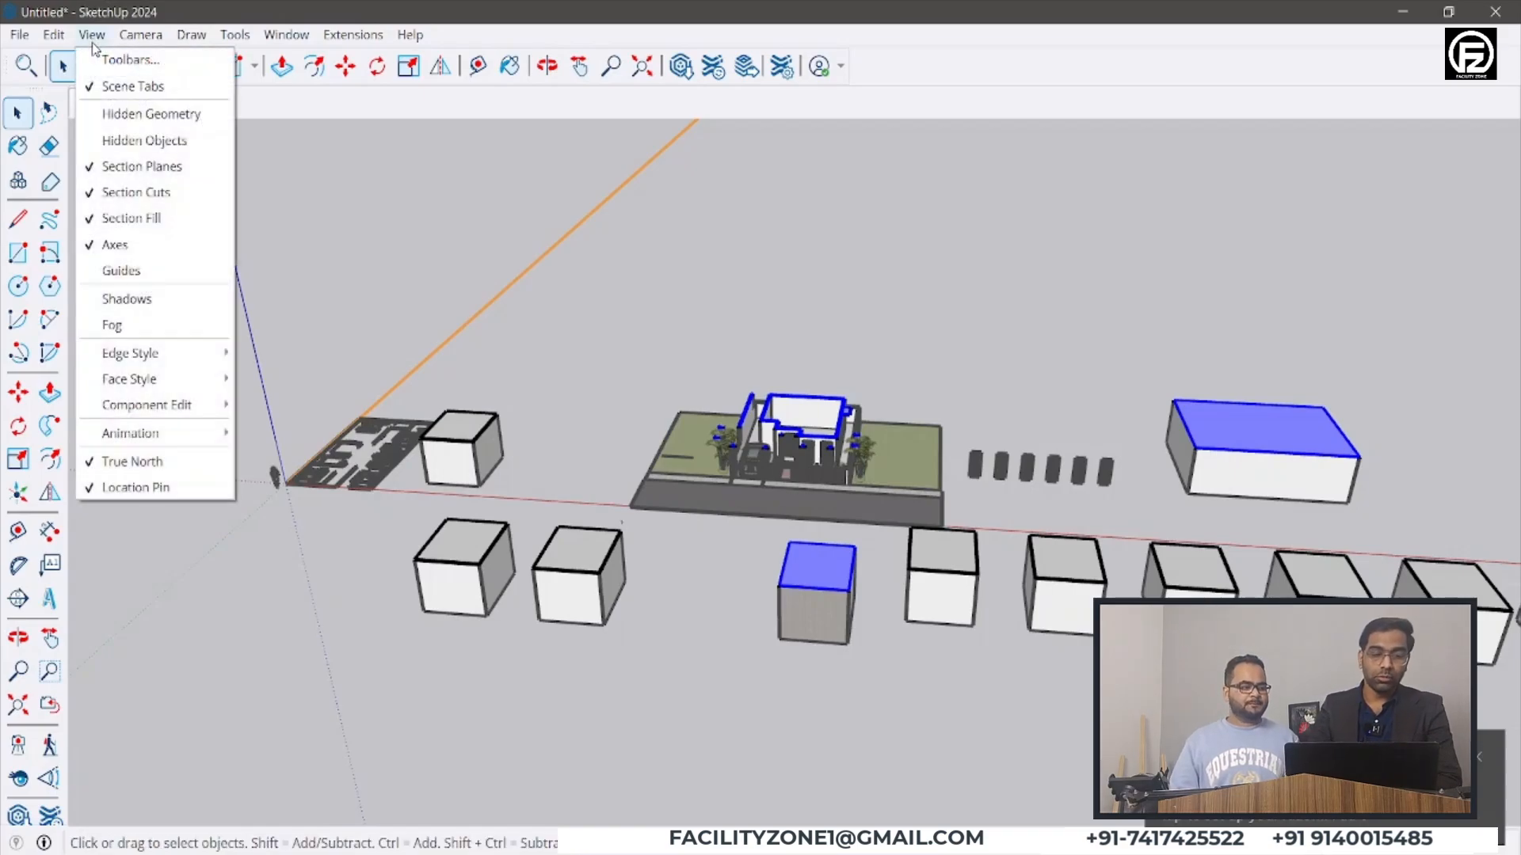
- Turn on the fog display and check its effect on the house from near and far
{"action": "left_click", "coordinate": [120, 328]}
{"action": "scroll", "coordinate": [611, 481], "scroll_direction": "up", "scroll_amount": 10}
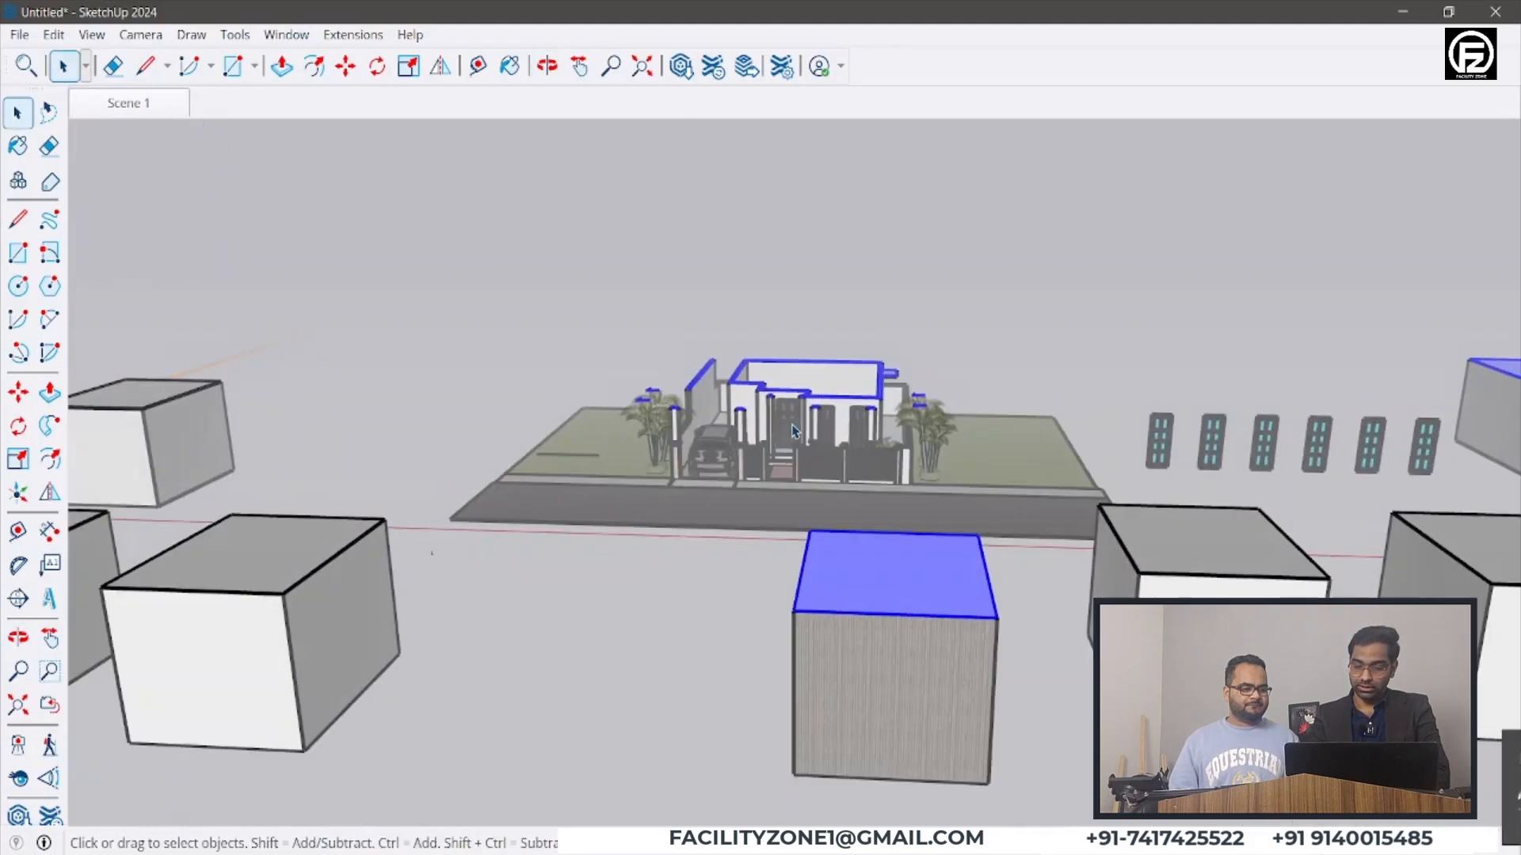
{"action": "scroll", "coordinate": [795, 431], "scroll_direction": "up", "scroll_amount": 7}
{"action": "middle_click_drag", "start_coordinate": [795, 432], "coordinate": [854, 422]}
{"action": "scroll", "coordinate": [832, 417], "scroll_direction": "up", "scroll_amount": 10}
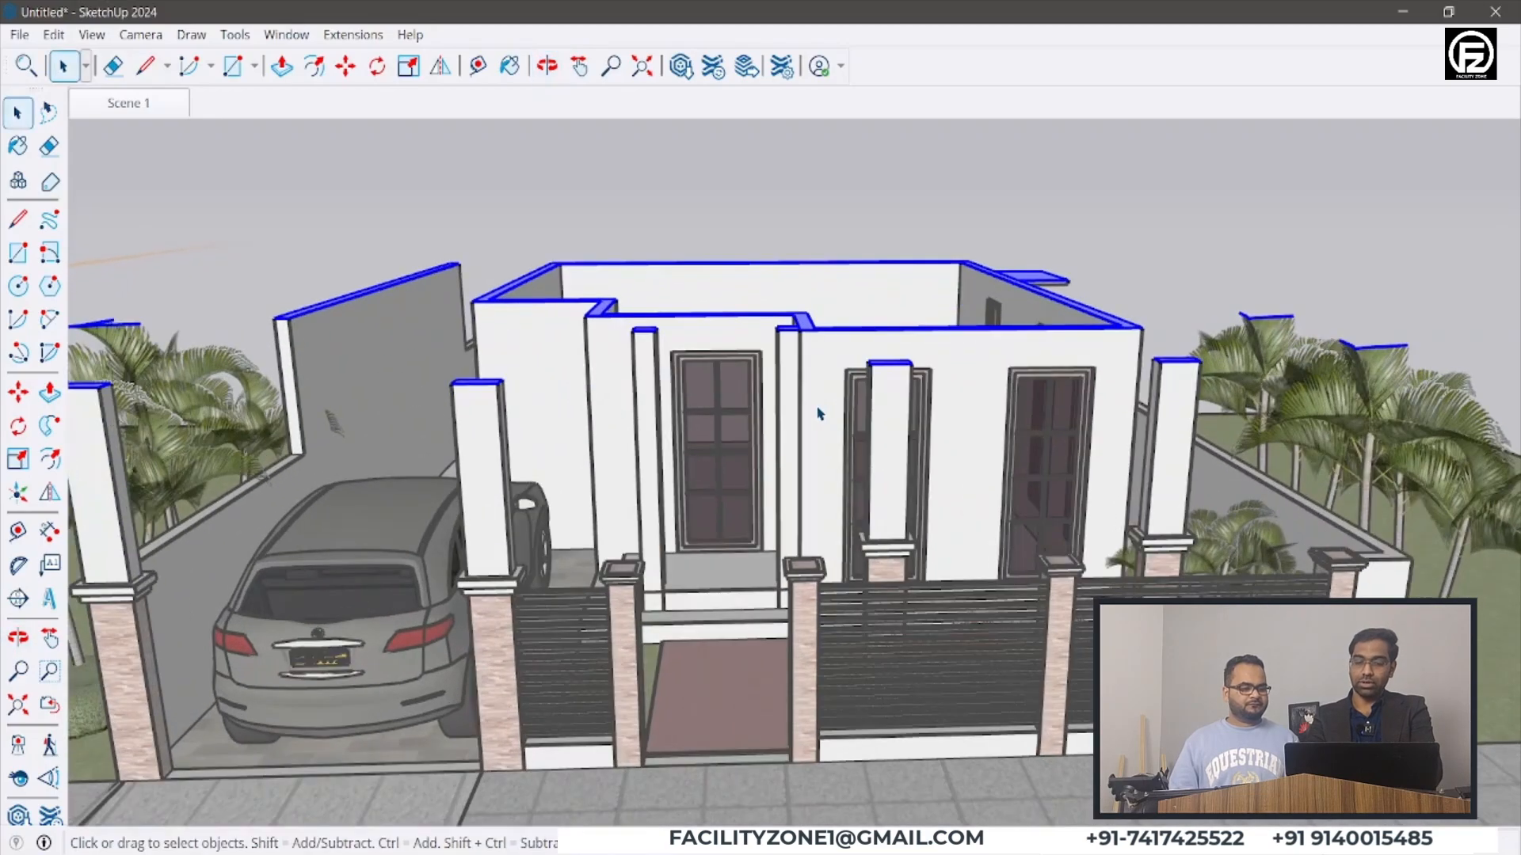
{"action": "scroll", "coordinate": [819, 413], "scroll_direction": "down", "scroll_amount": 15}
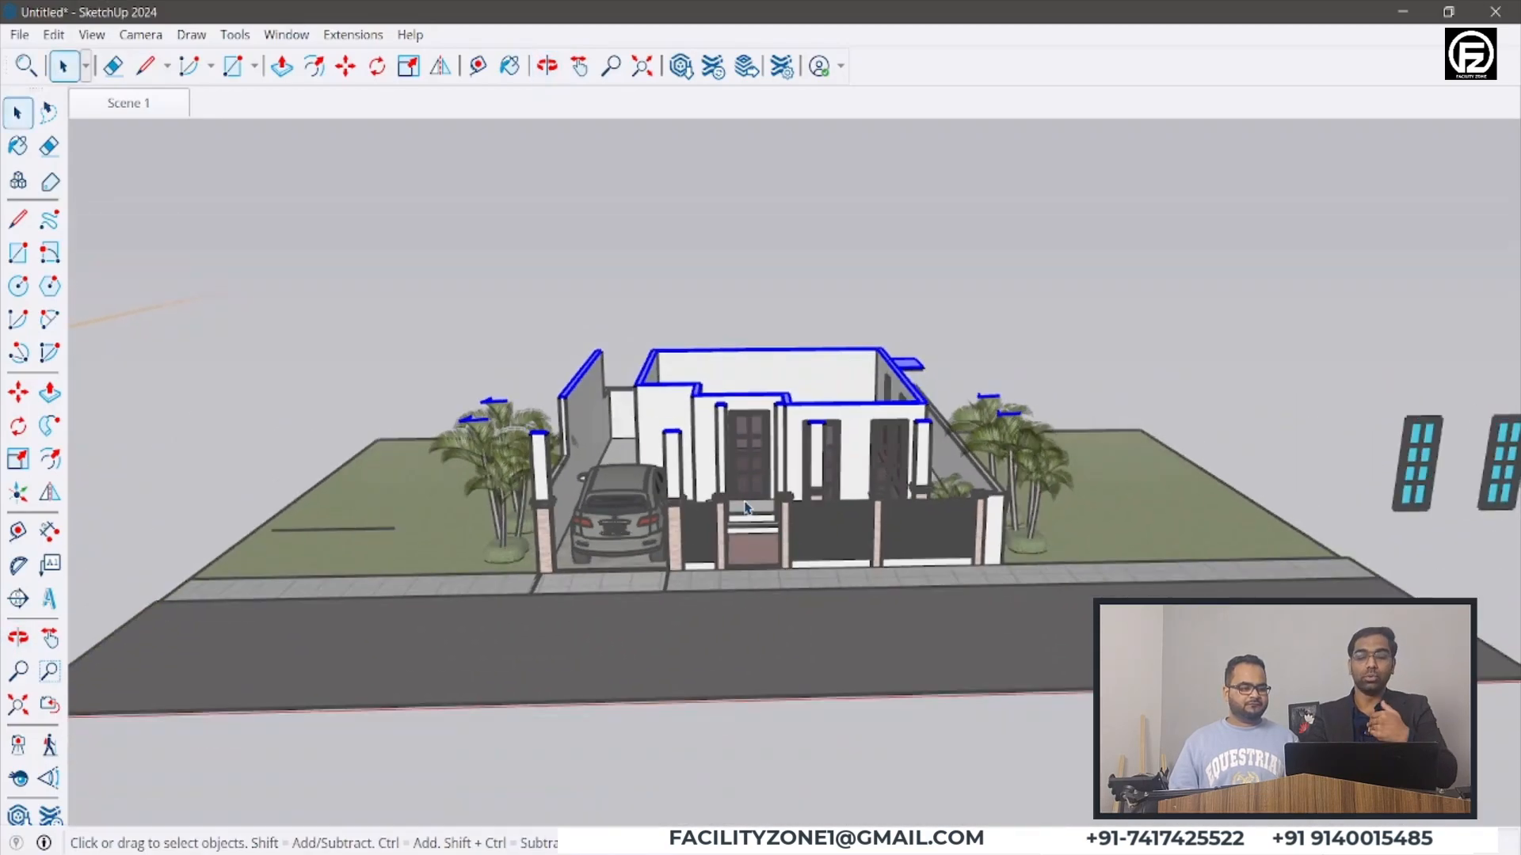
{"action": "scroll", "coordinate": [749, 483], "scroll_direction": "down", "scroll_amount": 5}
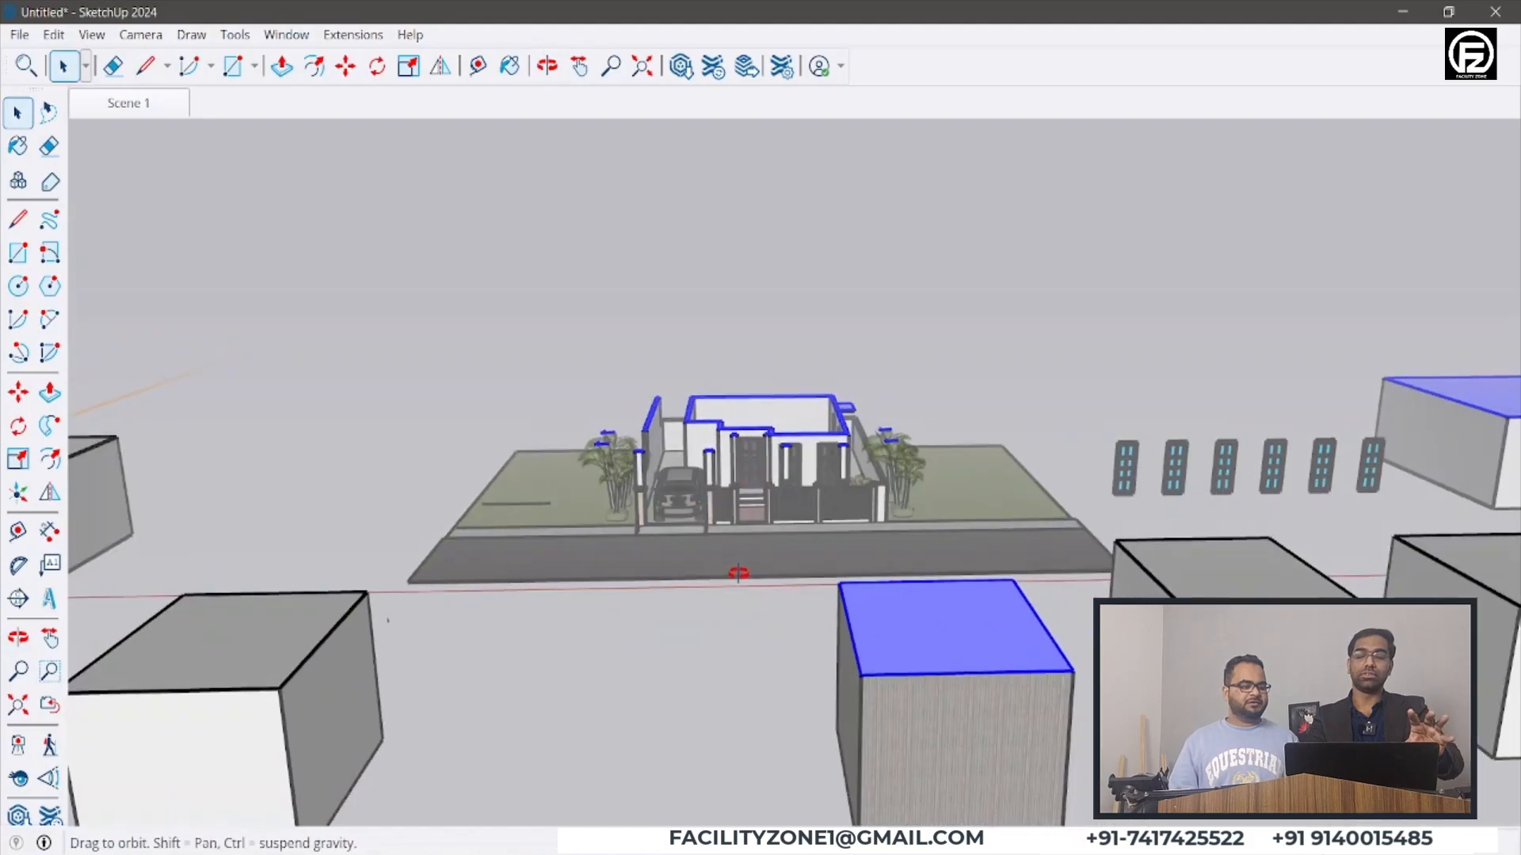
{"action": "middle_click_drag", "start_coordinate": [739, 573], "coordinate": [741, 582]}
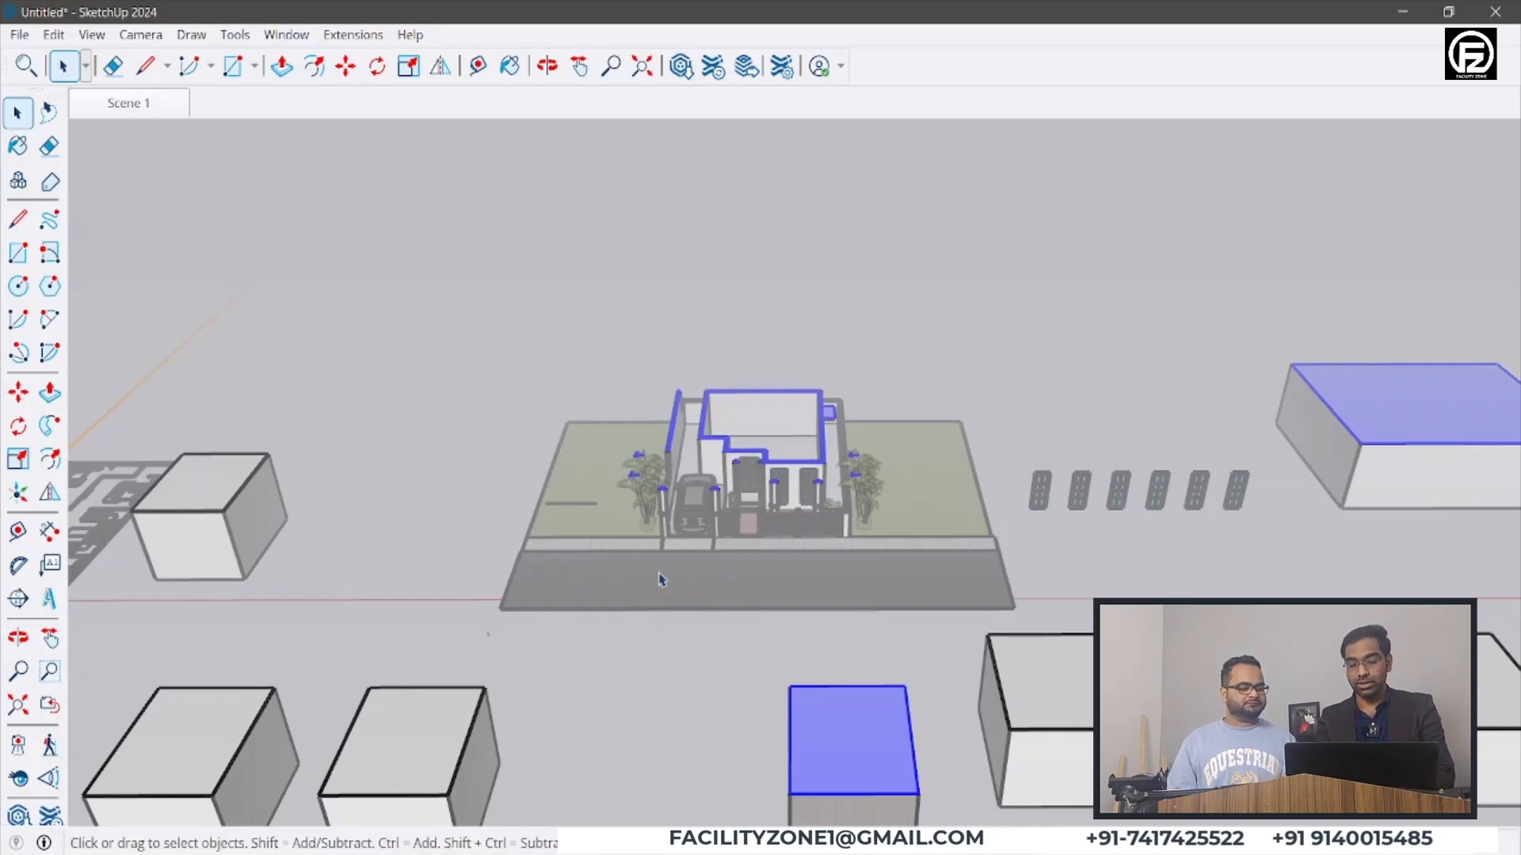
{"action": "mouse_move", "coordinate": [663, 393]}
{"action": "left_mouse_down", "text": "ctrl"}
{"action": "mouse_move", "coordinate": [757, 521]}
{"action": "mouse_move", "coordinate": [845, 541]}
{"action": "left_mouse_up", "text": "ctrl"}
{"action": "left_click_drag", "start_coordinate": [301, 409], "coordinate": [1276, 407], "text": "shift"}
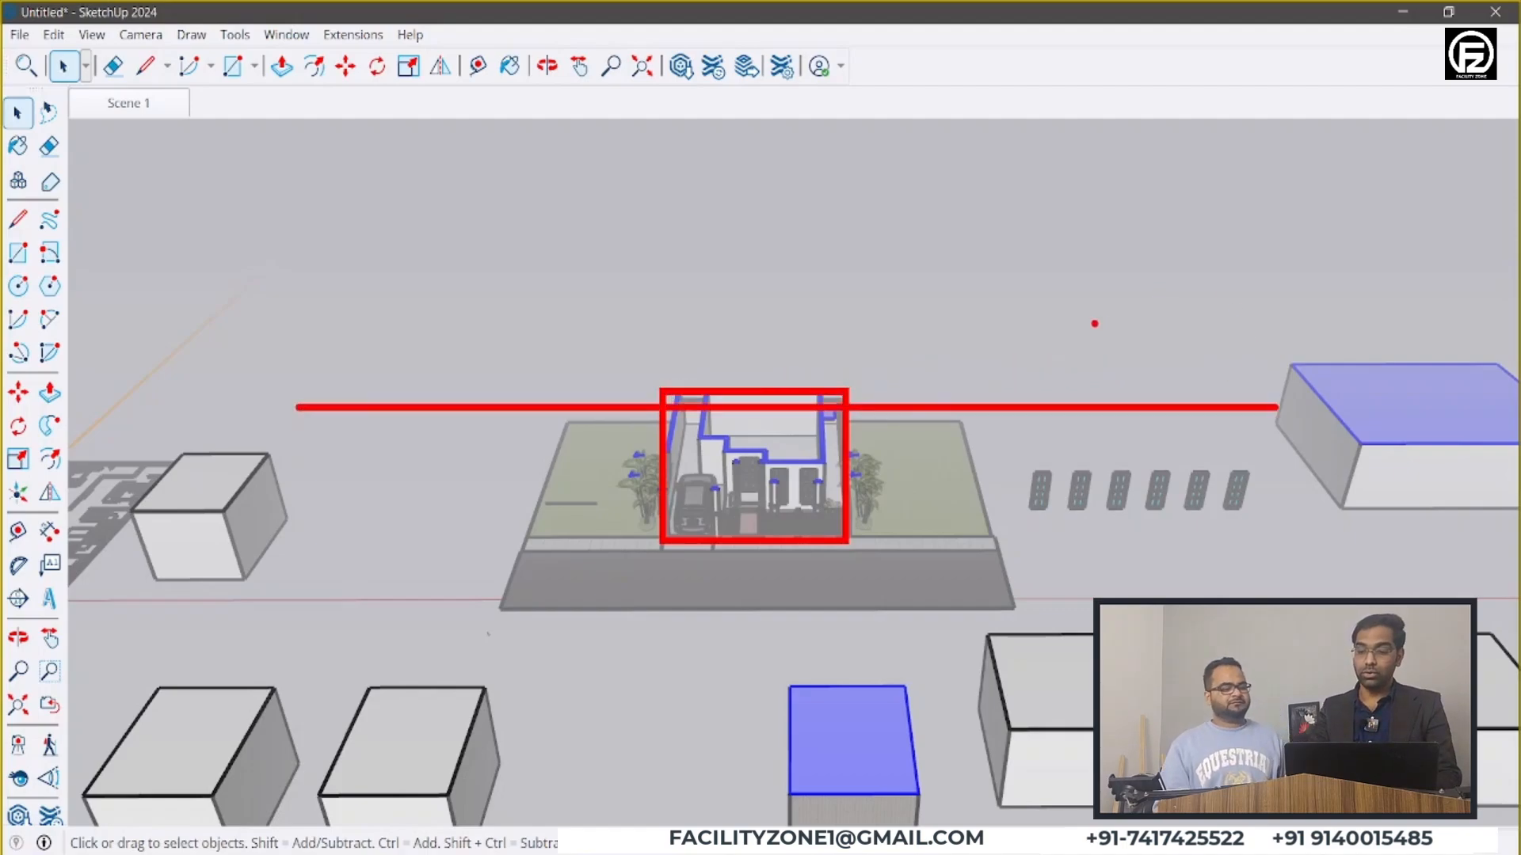
{"action": "left_click_drag", "start_coordinate": [1059, 364], "coordinate": [1000, 233], "text": "ctrl+shift"}
{"action": "left_click_drag", "start_coordinate": [931, 340], "coordinate": [875, 207], "text": "ctrl+shift"}
{"action": "left_click_drag", "start_coordinate": [765, 333], "coordinate": [765, 190], "text": "ctrl+shift"}
{"action": "left_click_drag", "start_coordinate": [663, 333], "coordinate": [663, 198], "text": "ctrl+shift"}
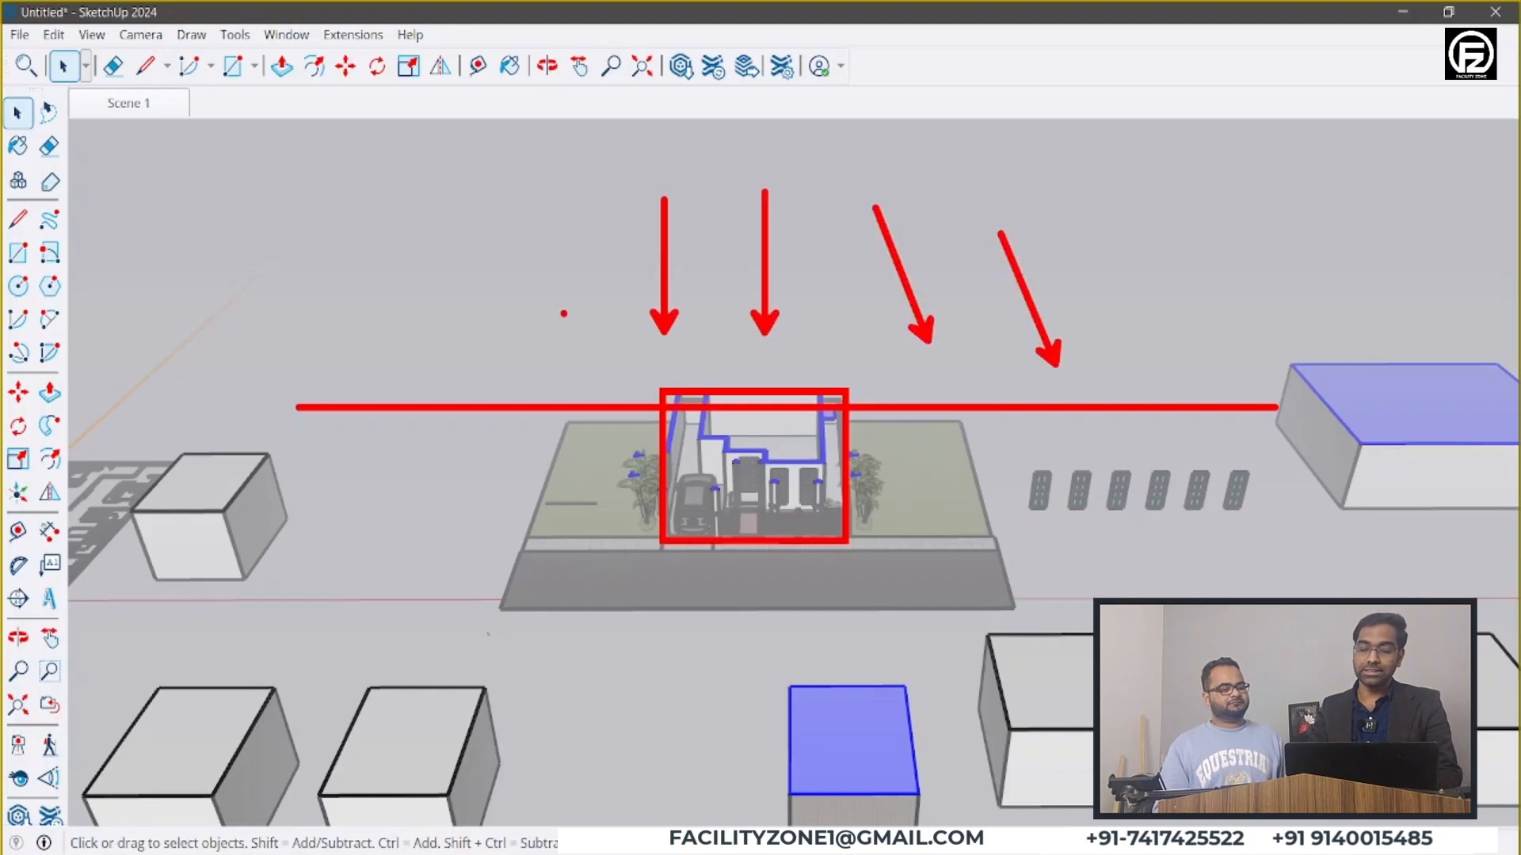
{"action": "left_click_drag", "start_coordinate": [563, 314], "coordinate": [617, 176], "text": "ctrl+shift"}
{"action": "left_click_drag", "start_coordinate": [506, 284], "coordinate": [525, 171], "text": "ctrl+shift"}
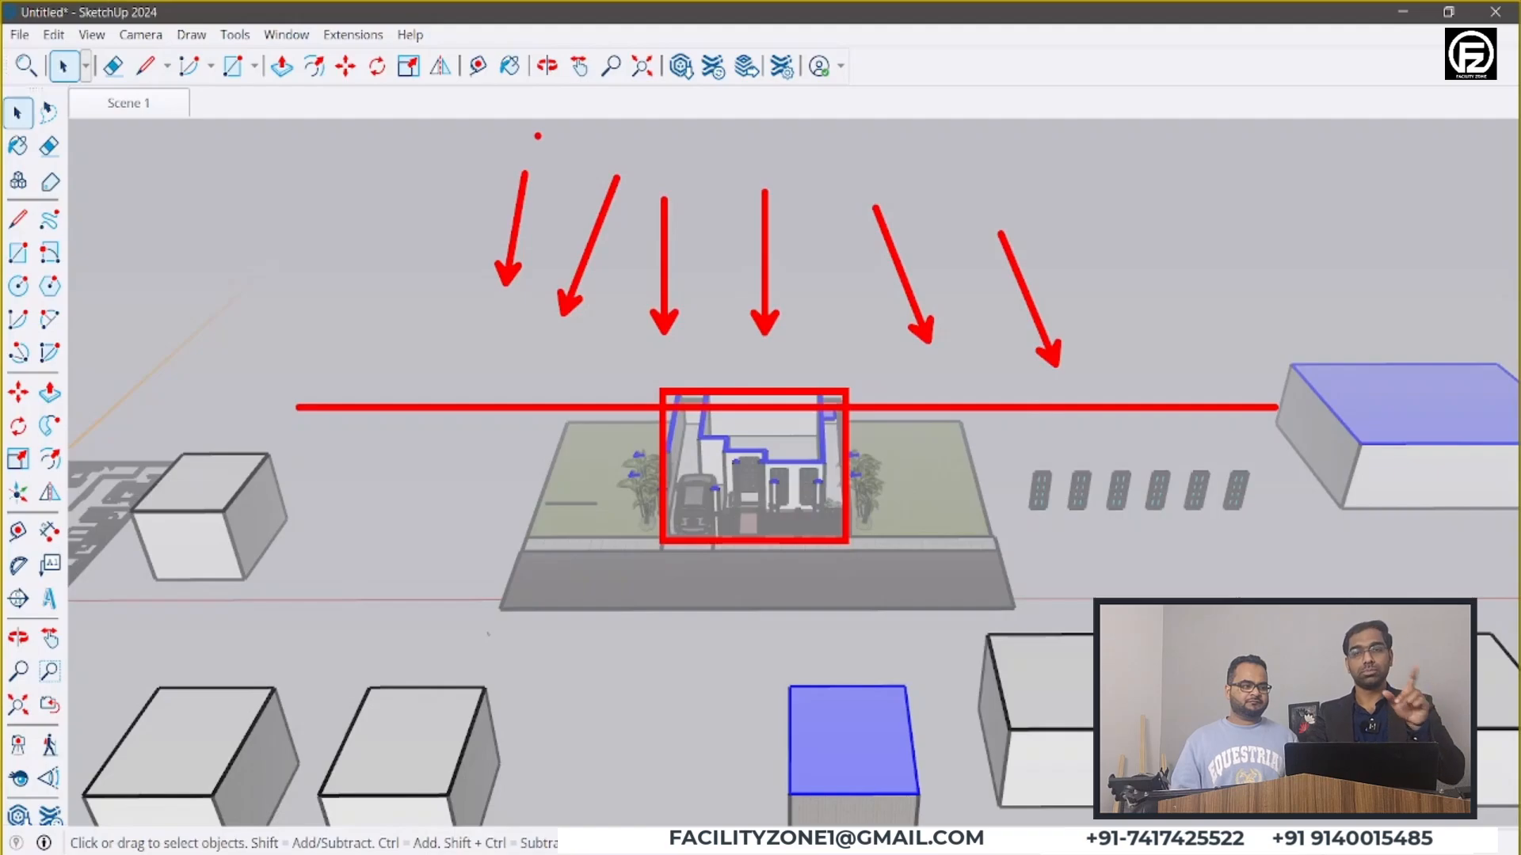
{"action": "key", "text": "Escape"}
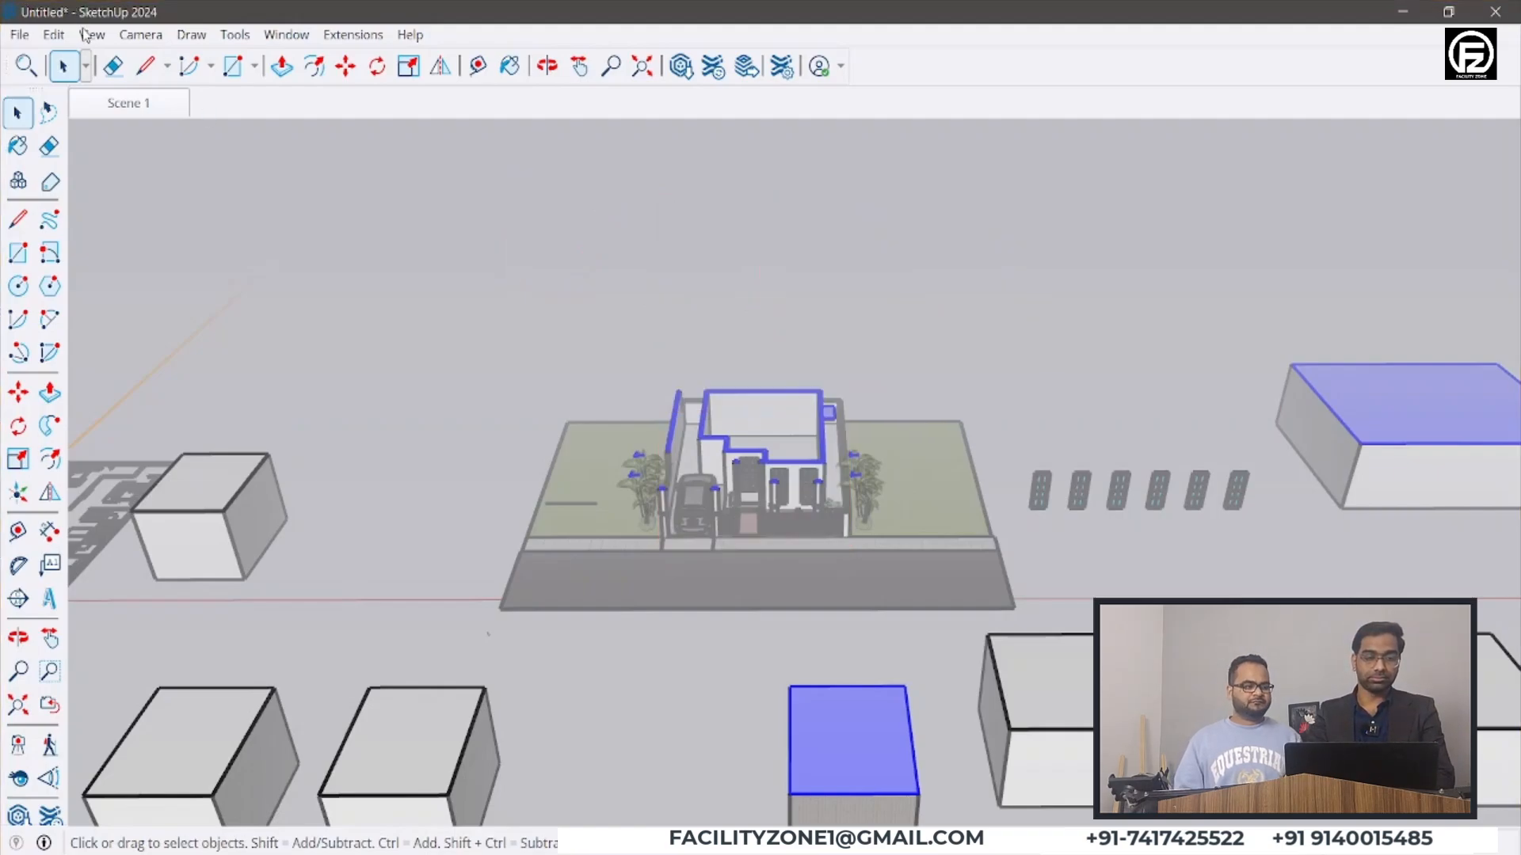
{"action": "left_click", "coordinate": [87, 35]}
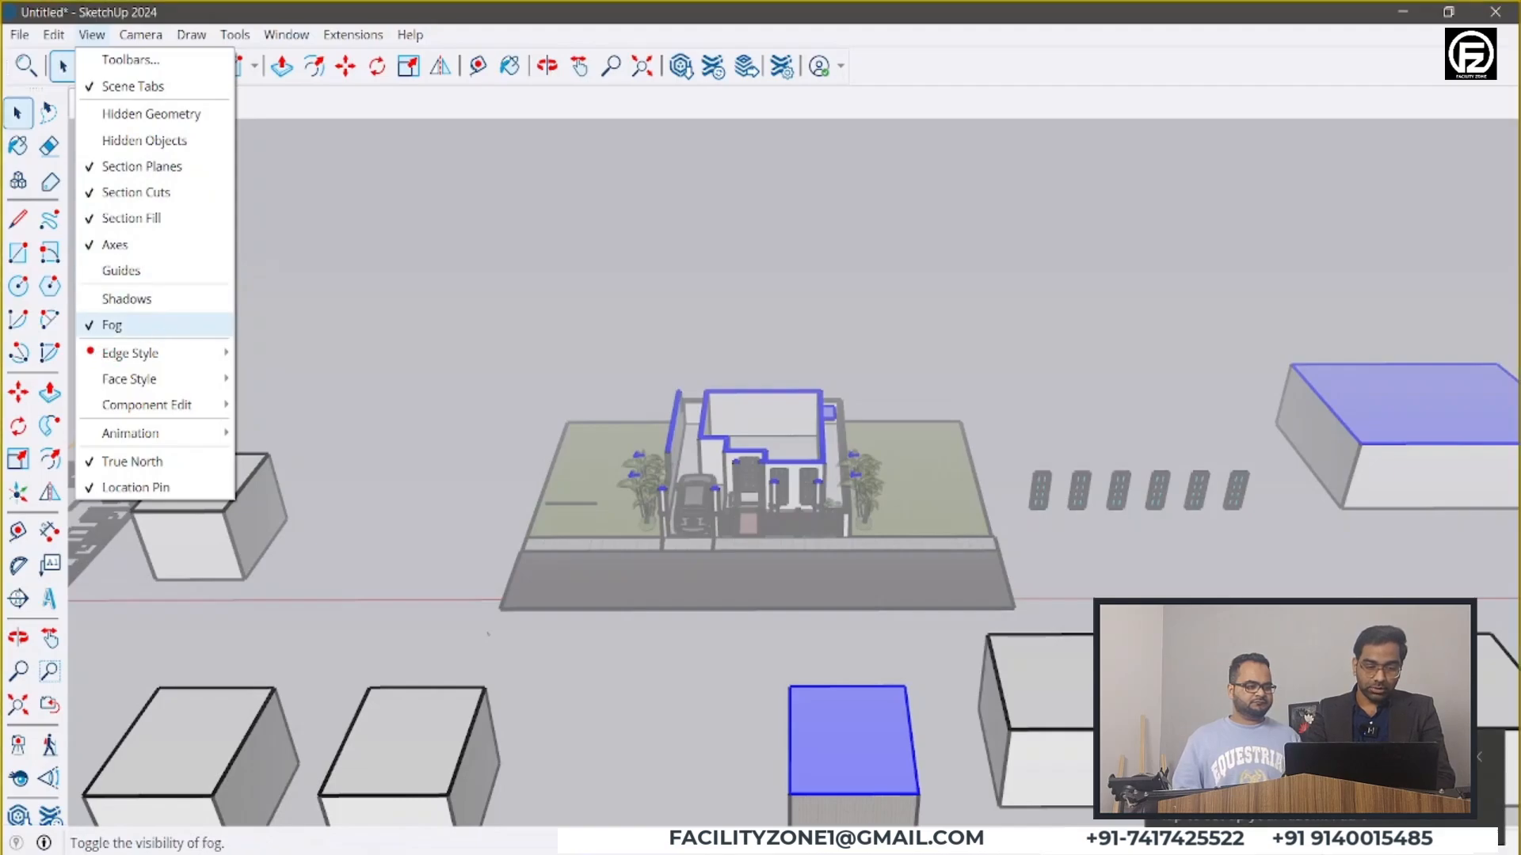
{"action": "left_click_drag", "start_coordinate": [85, 345], "coordinate": [234, 419]}
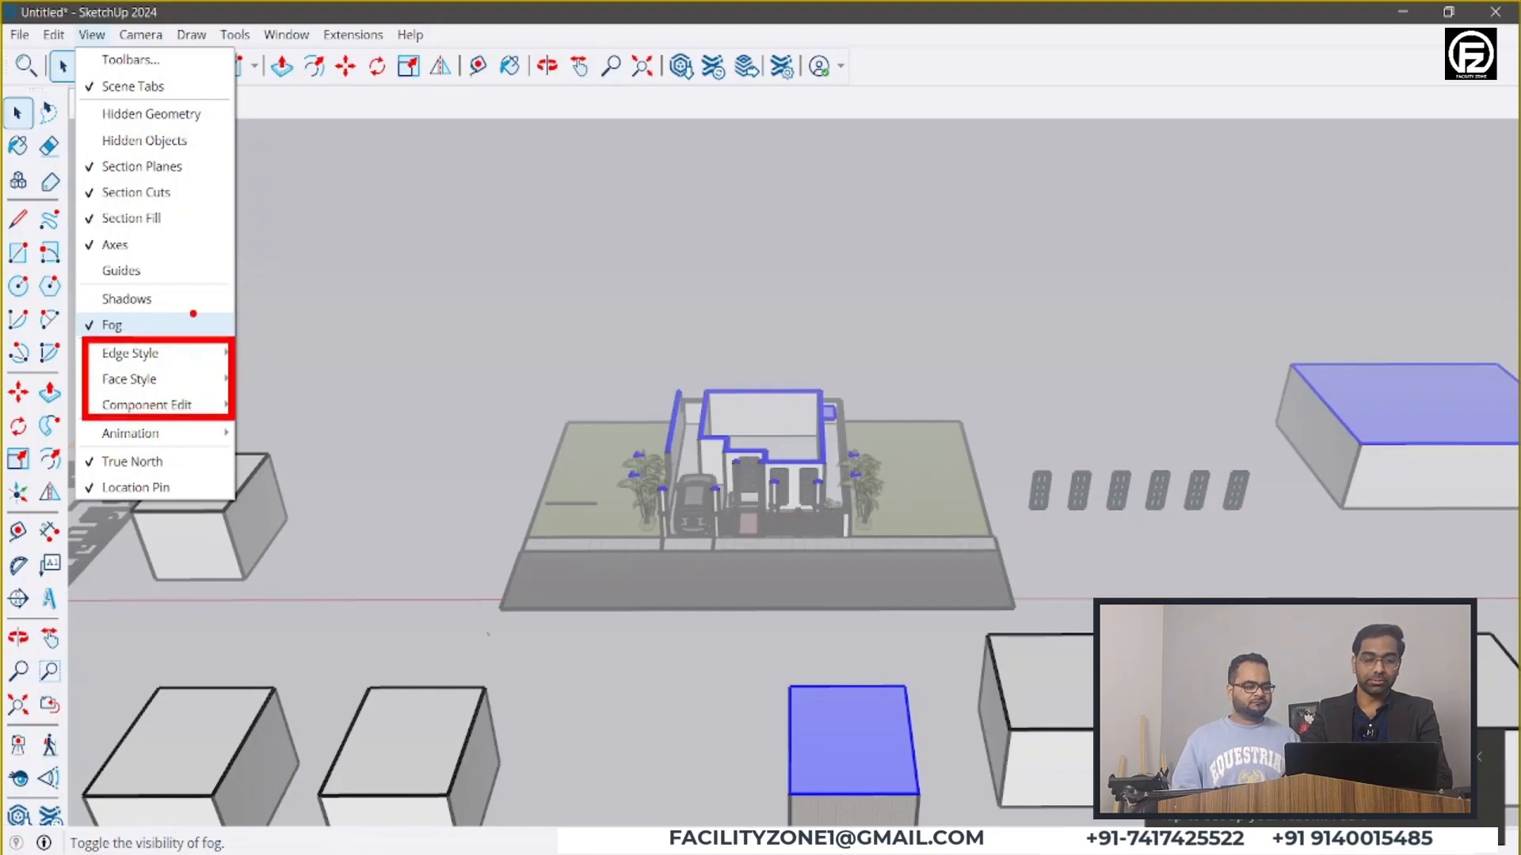
{"action": "key", "text": "Escape"}
- Turn off the fog display for the model
{"action": "scroll", "coordinate": [887, 421], "scroll_direction": "down", "scroll_amount": 3}
{"action": "left_click", "coordinate": [92, 36]}
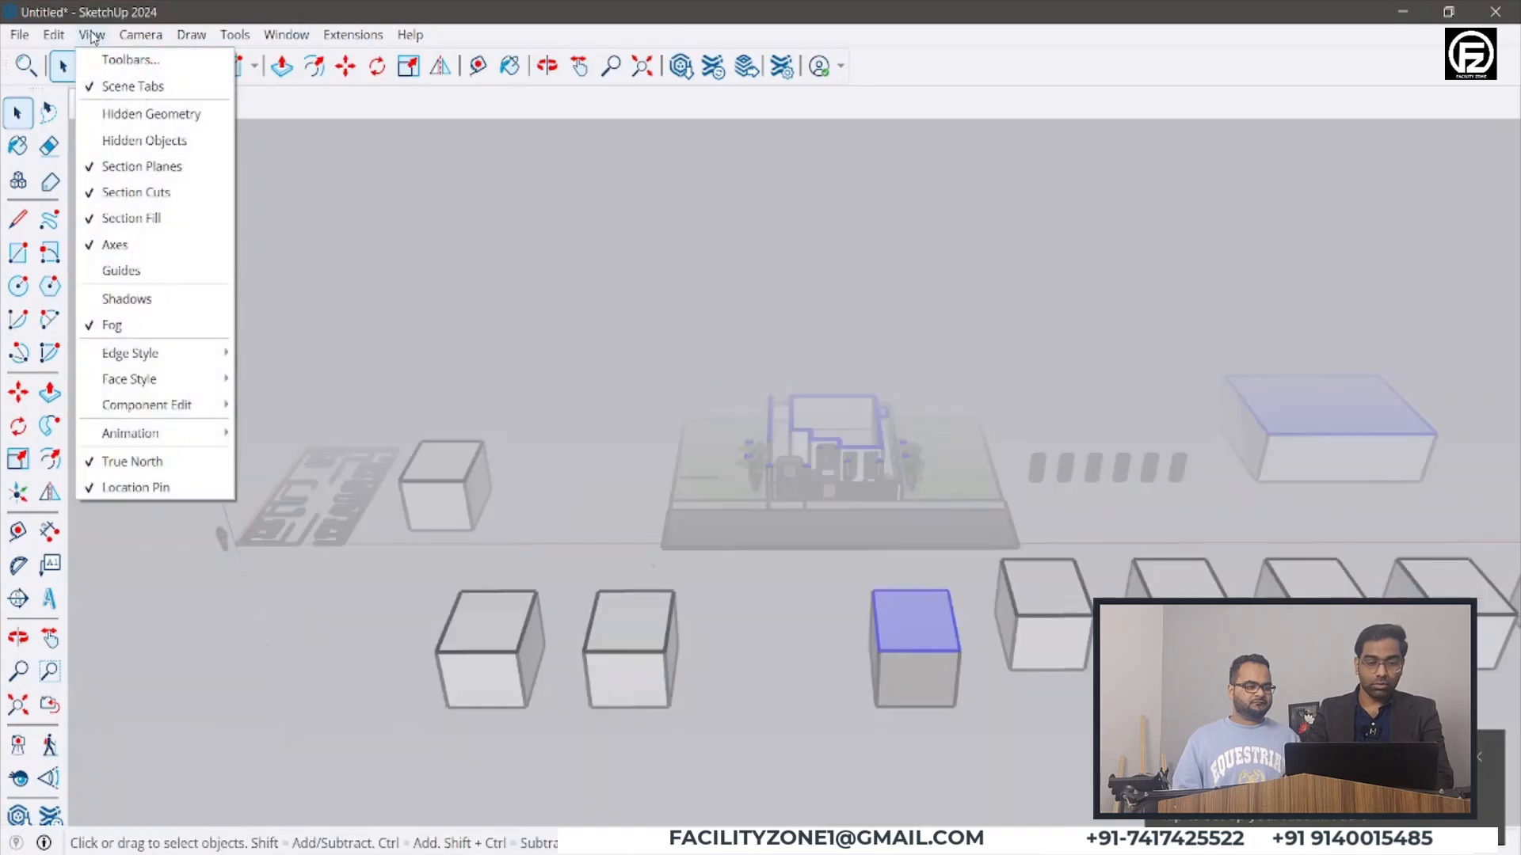
{"action": "left_click", "coordinate": [118, 325]}
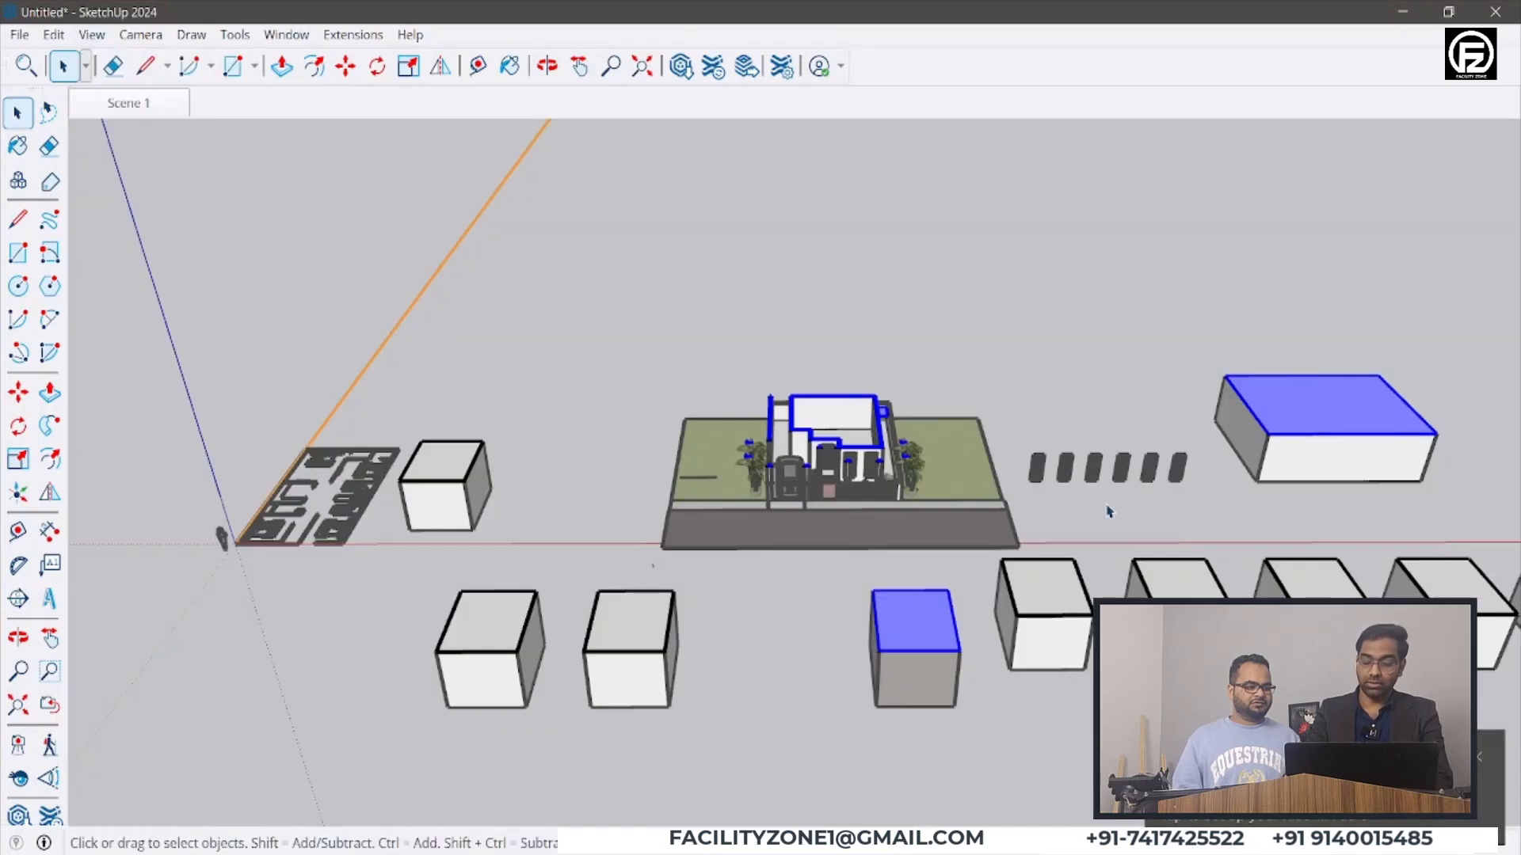
- Turn off section cuts and view the complete two-storey house
{"action": "scroll", "coordinate": [1105, 514], "scroll_direction": "up", "scroll_amount": 2}
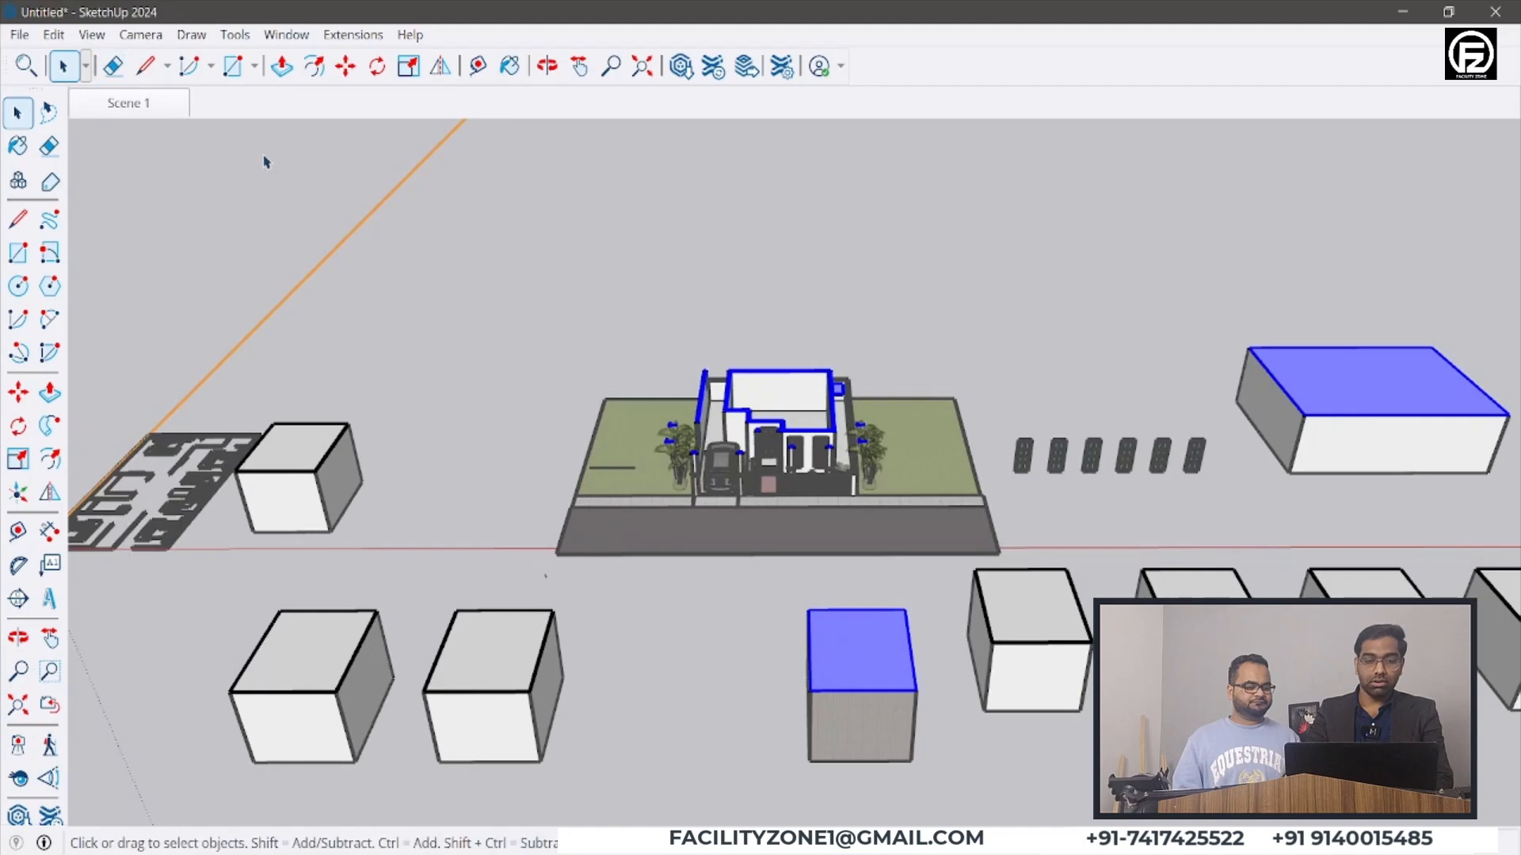
{"action": "left_click", "coordinate": [92, 36]}
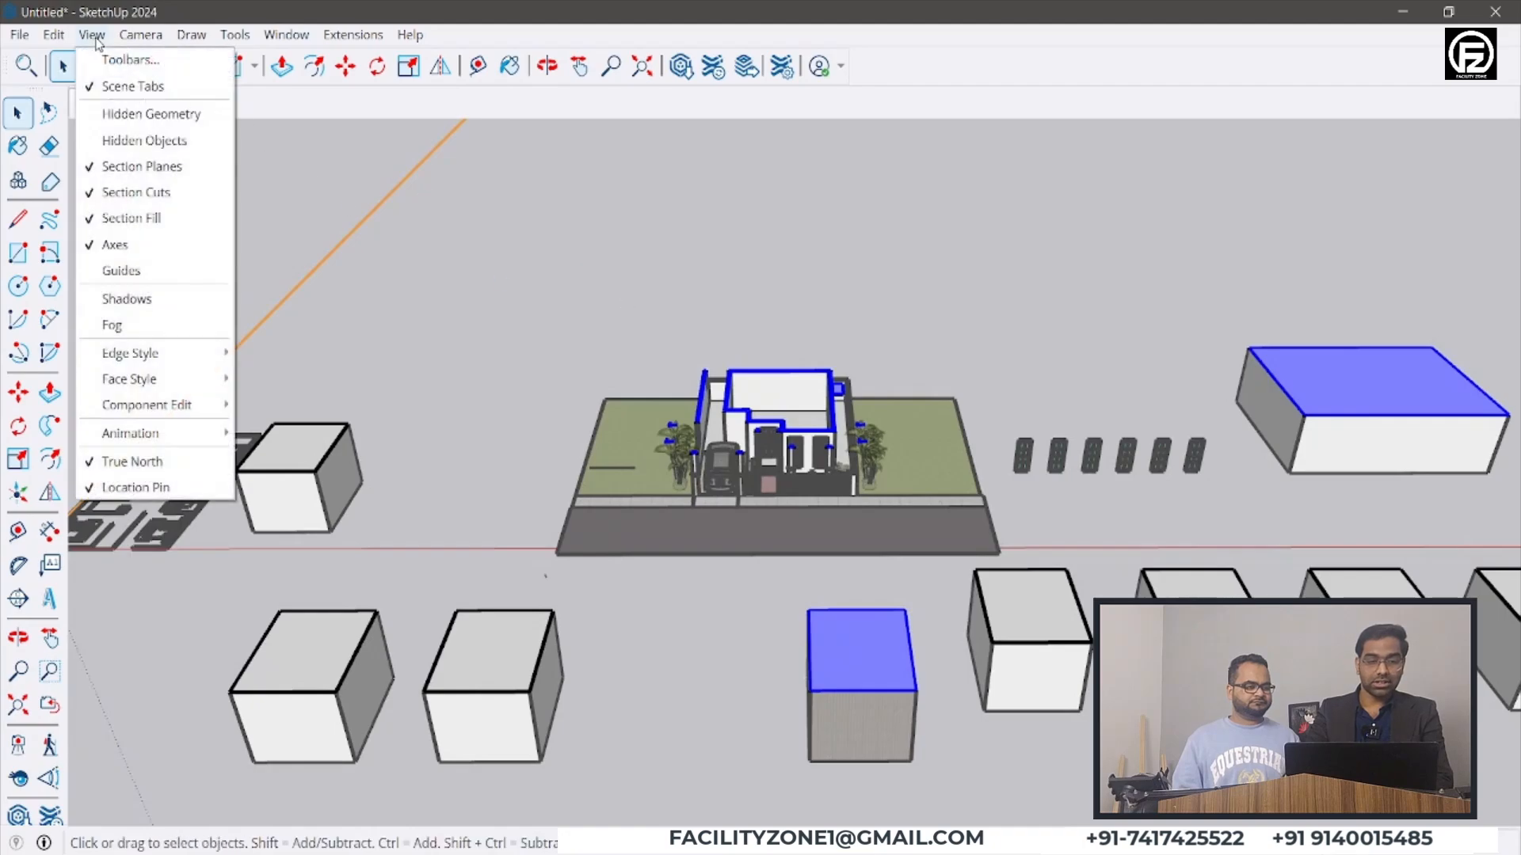
{"action": "left_click", "coordinate": [127, 192]}
{"action": "middle_click_drag", "start_coordinate": [407, 325], "coordinate": [506, 419]}
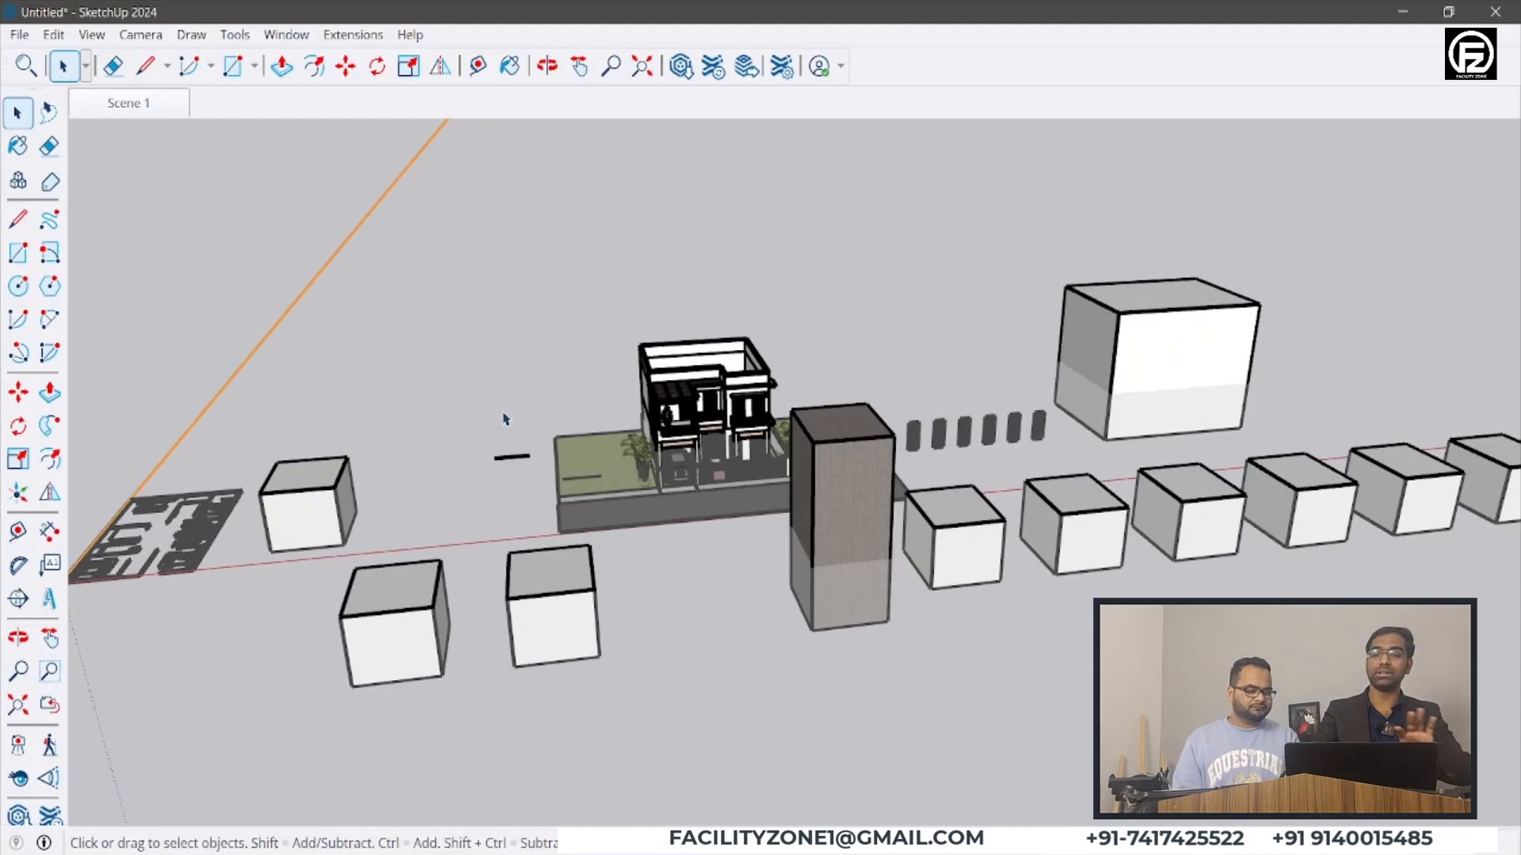
{"action": "middle_click_drag", "start_coordinate": [590, 562], "coordinate": [664, 599]}
{"action": "scroll", "coordinate": [706, 470], "scroll_direction": "up", "scroll_amount": 1}
{"action": "scroll", "coordinate": [706, 469], "scroll_direction": "up", "scroll_amount": 5}
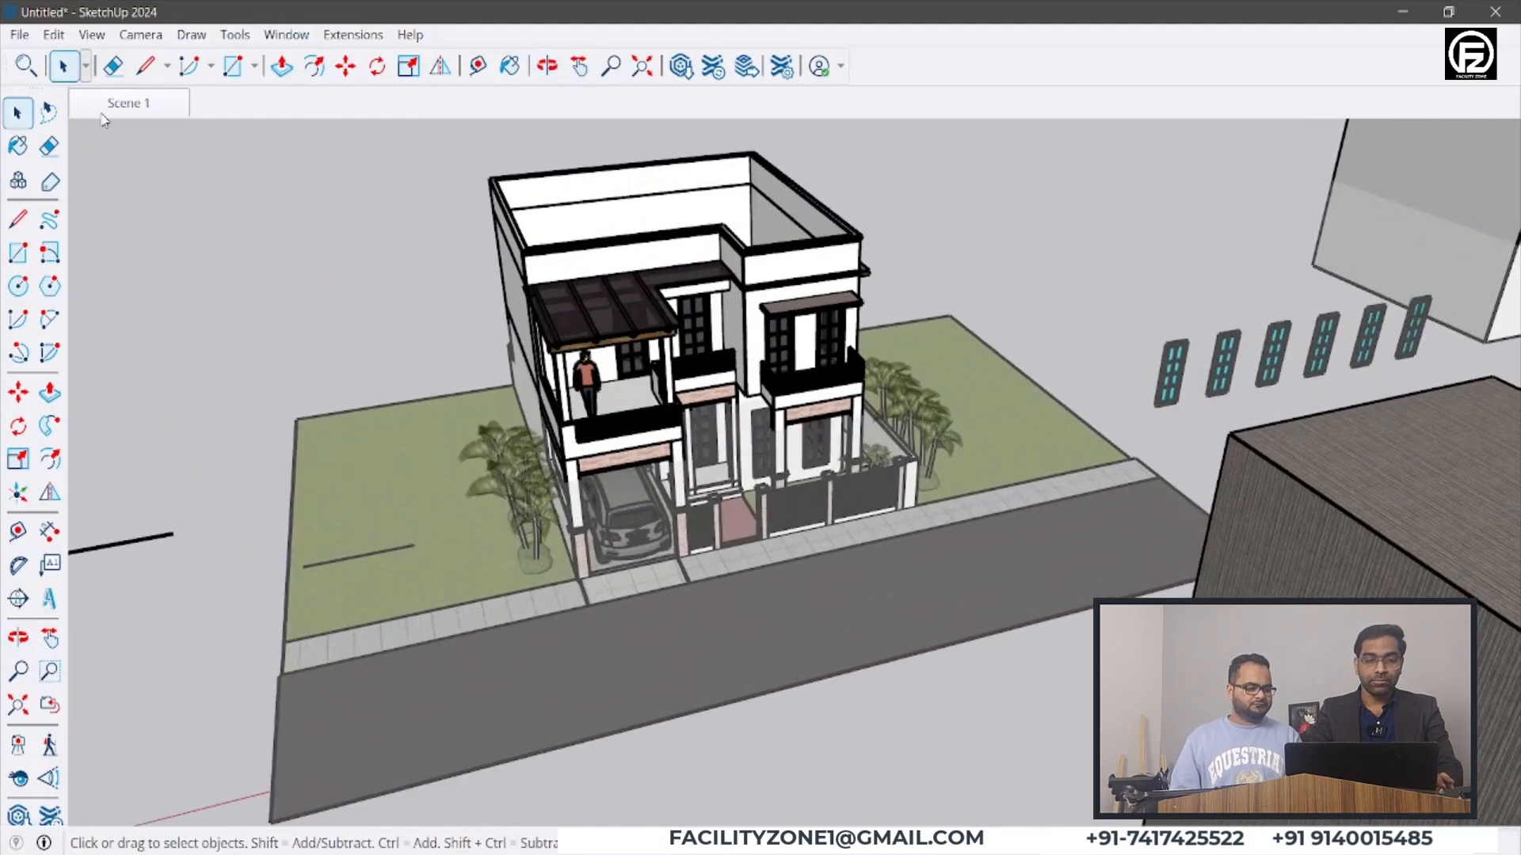
- Hide the model's edges while keeping profiles on, and inspect the upper balcony around the standing figure
{"action": "left_click", "coordinate": [91, 35]}
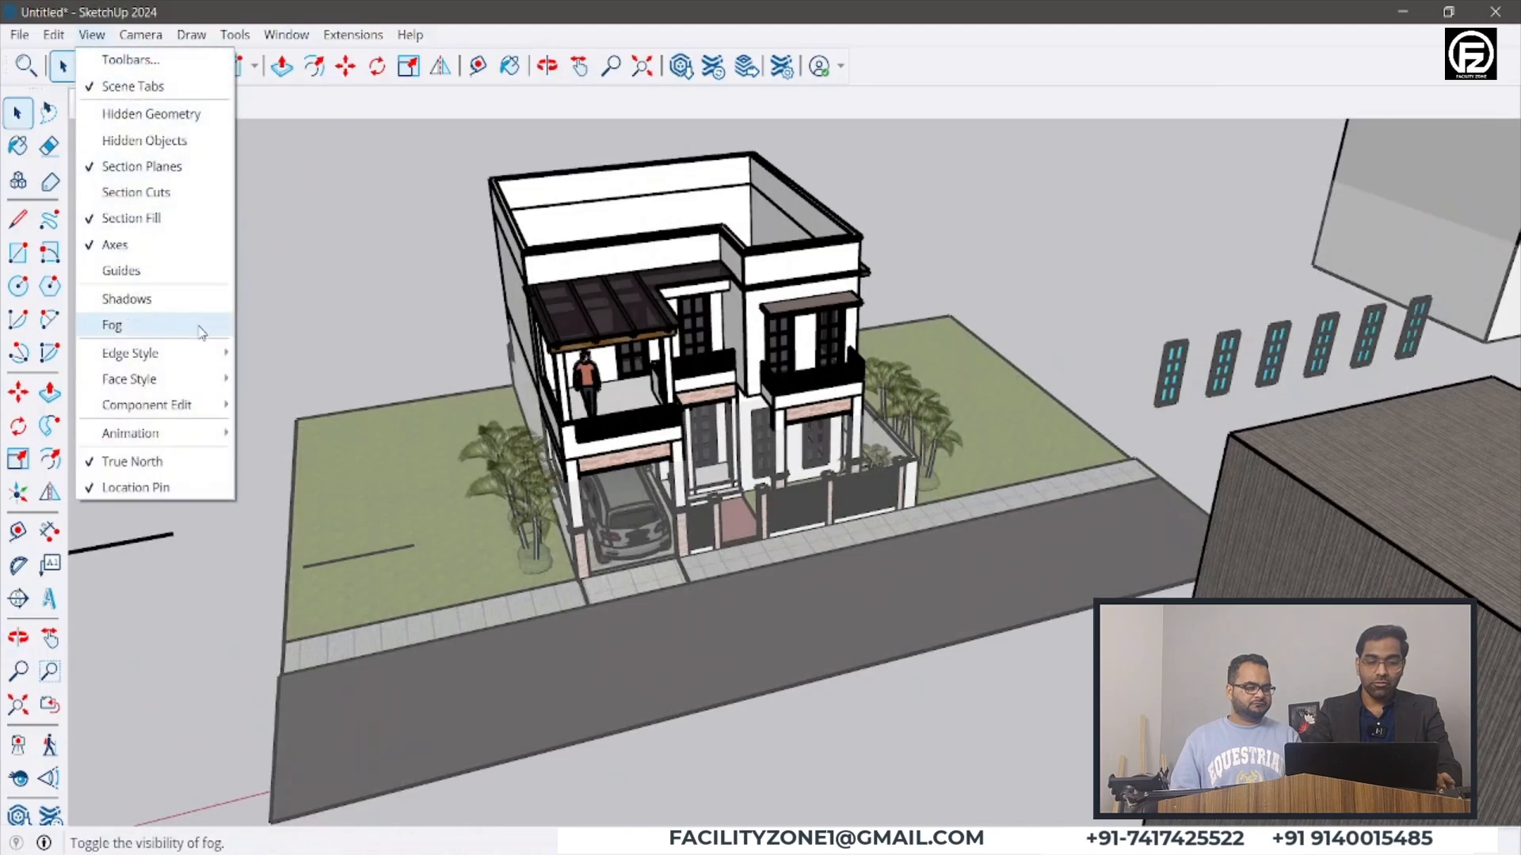
{"action": "mouse_move", "coordinate": [200, 351]}
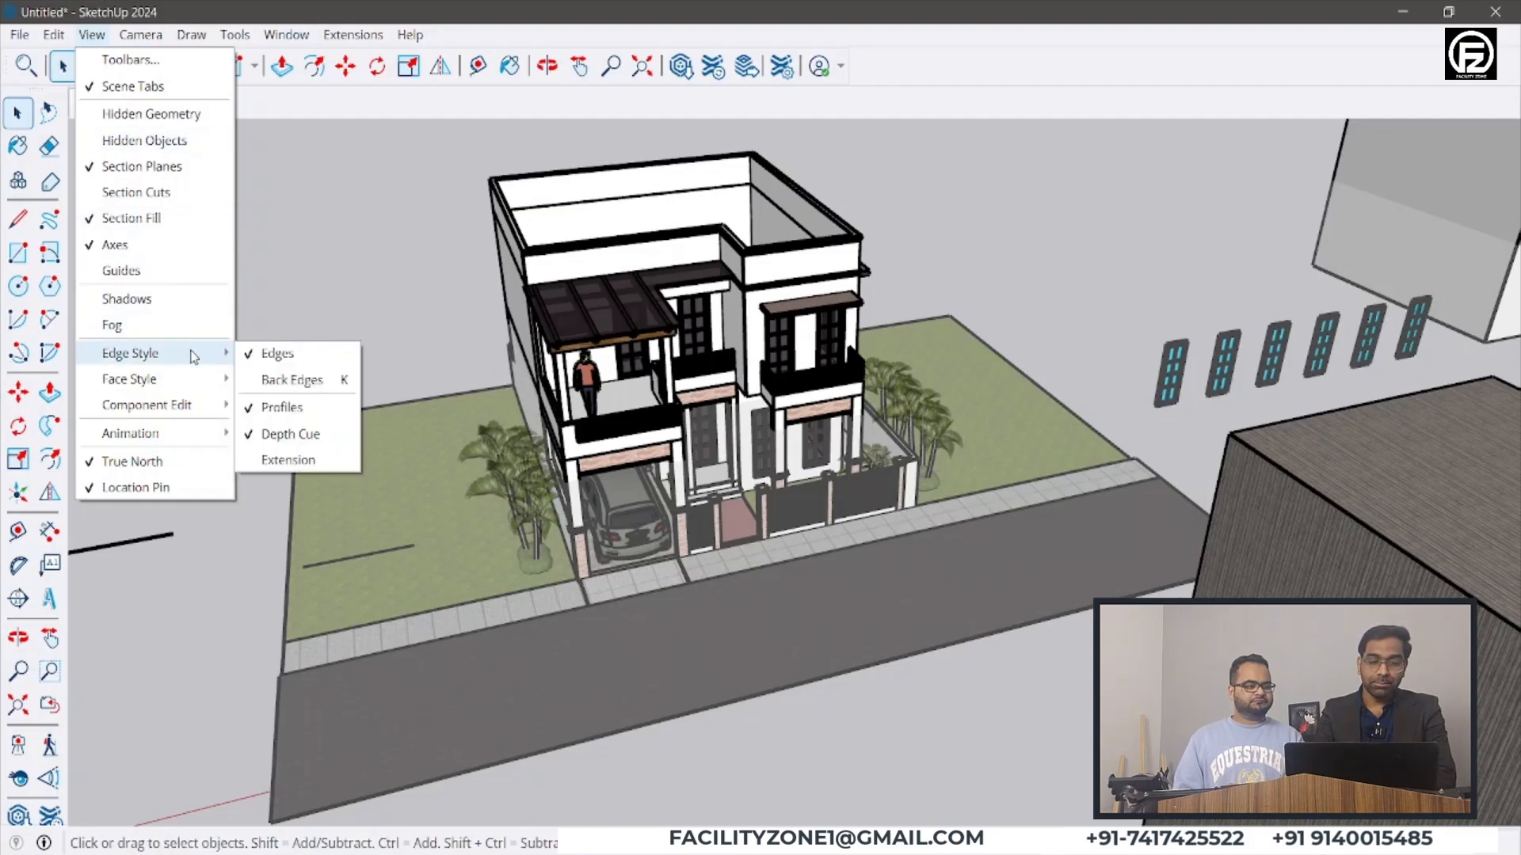
{"action": "left_click", "coordinate": [258, 353]}
{"action": "scroll", "coordinate": [475, 241], "scroll_direction": "up", "scroll_amount": 6}
{"action": "middle_click_drag", "start_coordinate": [601, 259], "coordinate": [632, 292]}
{"action": "scroll", "coordinate": [580, 351], "scroll_direction": "down", "scroll_amount": 1}
{"action": "scroll", "coordinate": [579, 354], "scroll_direction": "up", "scroll_amount": 5}
{"action": "middle_click_drag", "start_coordinate": [543, 452], "coordinate": [552, 535]}
{"action": "scroll", "coordinate": [552, 536], "scroll_direction": "up", "scroll_amount": 5}
{"action": "mouse_move", "coordinate": [545, 378]}
{"action": "left_mouse_down"}
{"action": "mouse_move", "coordinate": [541, 507]}
{"action": "mouse_move", "coordinate": [614, 625]}
{"action": "left_mouse_up"}
{"action": "key", "text": "Escape"}
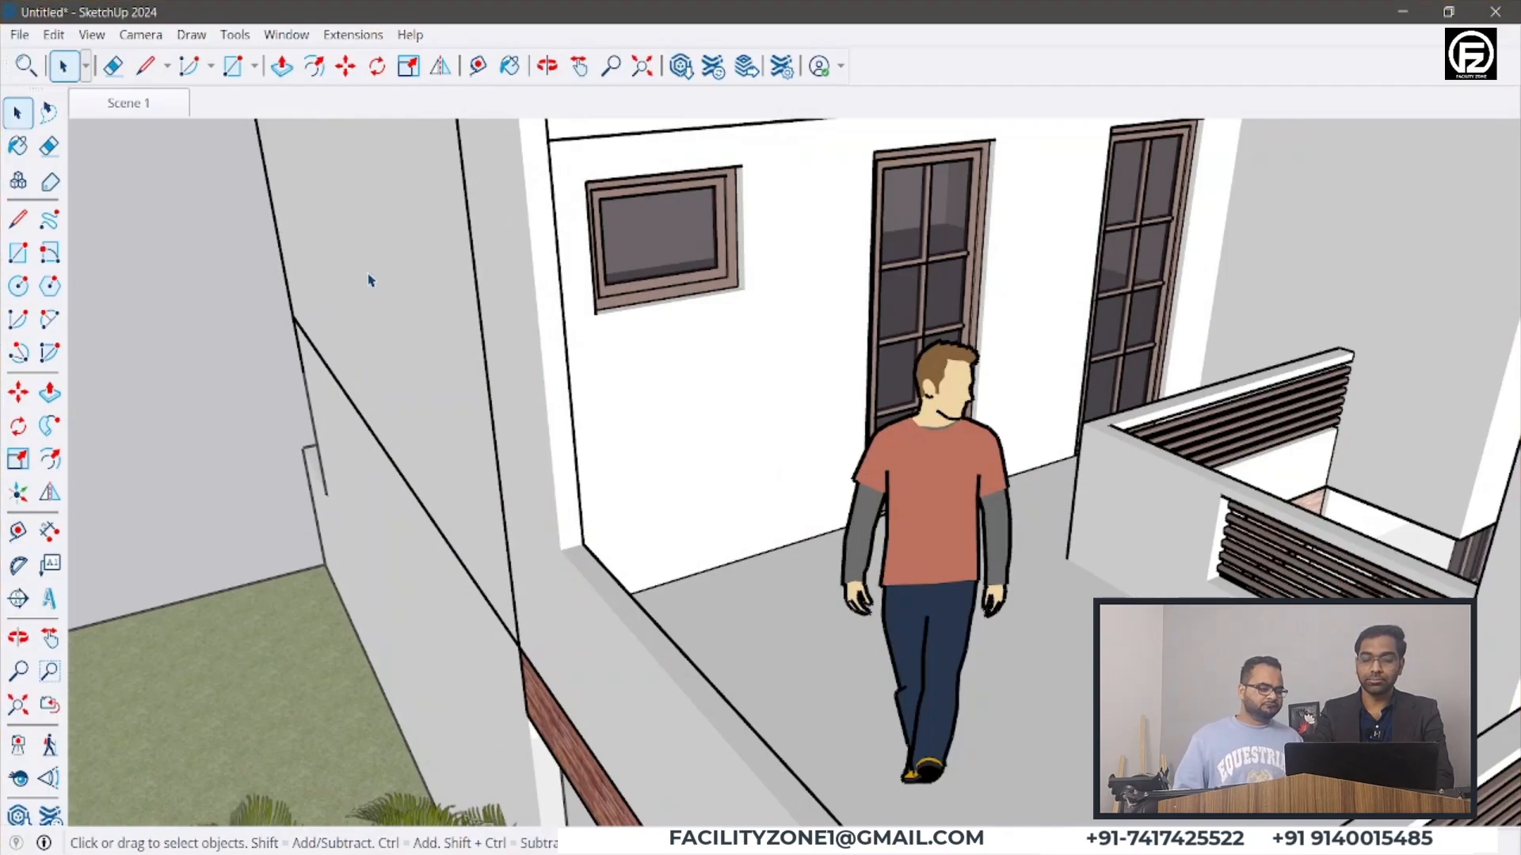
- Turn the edge display back on and compare the balcony wall edges
{"action": "left_click", "coordinate": [93, 35]}
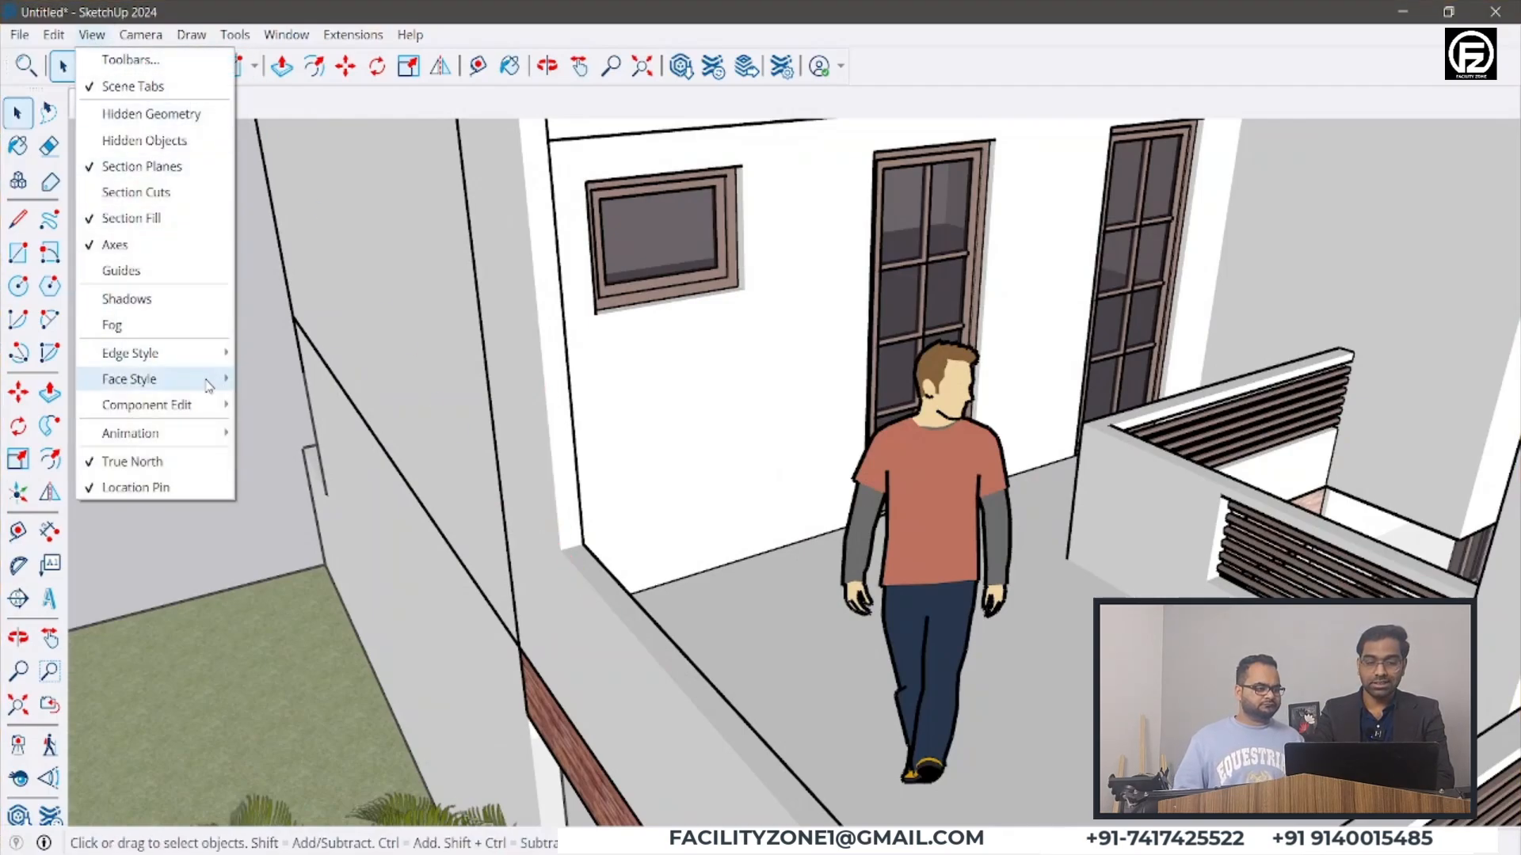
{"action": "left_click", "coordinate": [278, 353]}
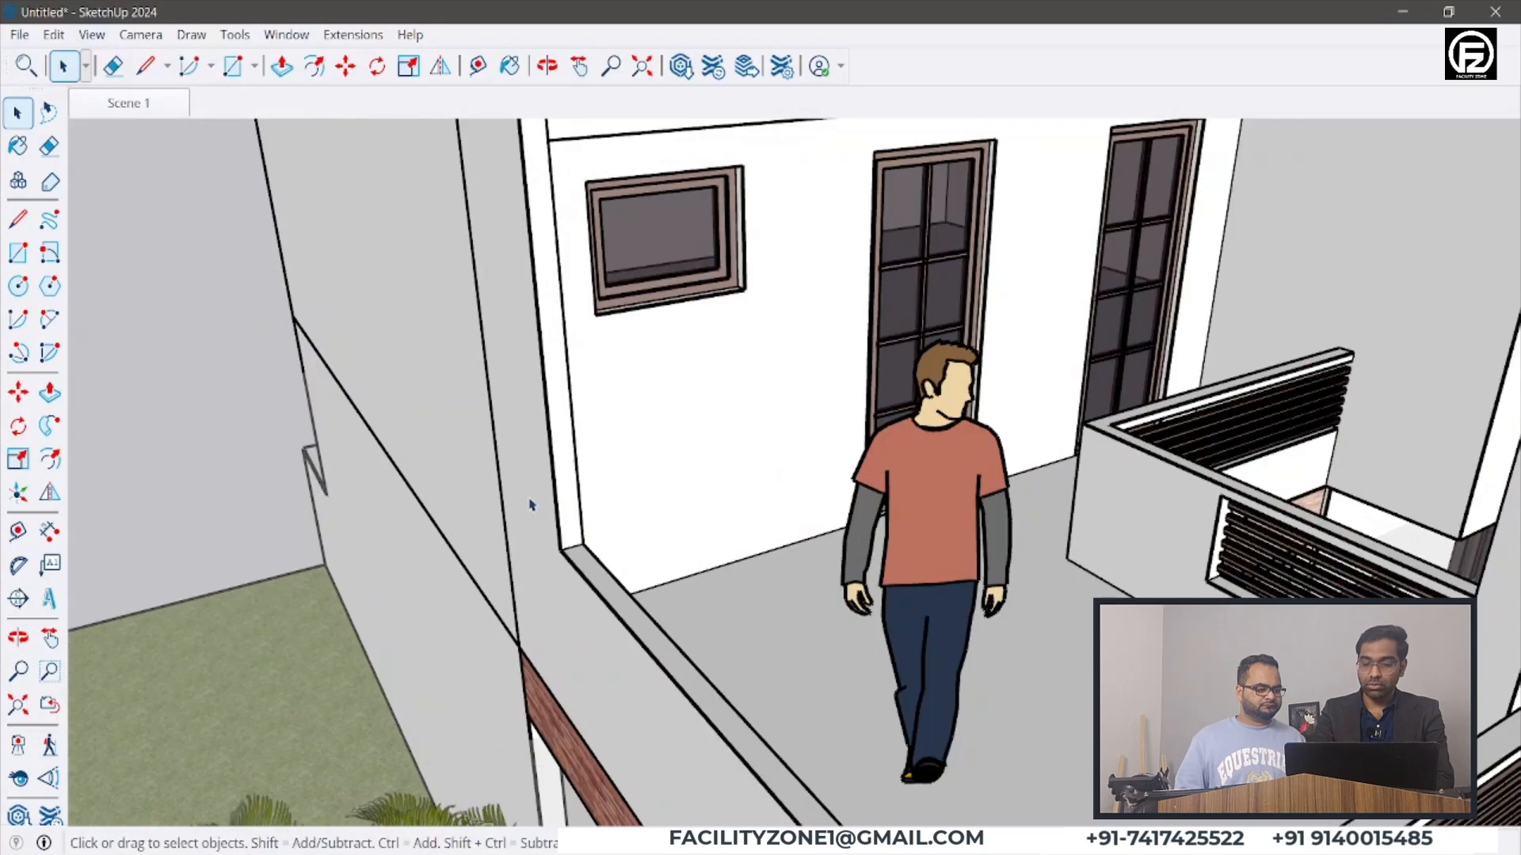
{"action": "left_click_drag", "start_coordinate": [566, 553], "coordinate": [546, 354], "text": "ctrl+shift"}
{"action": "left_click_drag", "start_coordinate": [565, 563], "coordinate": [584, 584], "text": "ctrl+shift"}
{"action": "key", "text": "Escape"}
- Hide the model's edges again and inspect the cube in front of the house
{"action": "scroll", "coordinate": [526, 273], "scroll_direction": "down", "scroll_amount": 2}
{"action": "scroll", "coordinate": [486, 353], "scroll_direction": "down", "scroll_amount": 10}
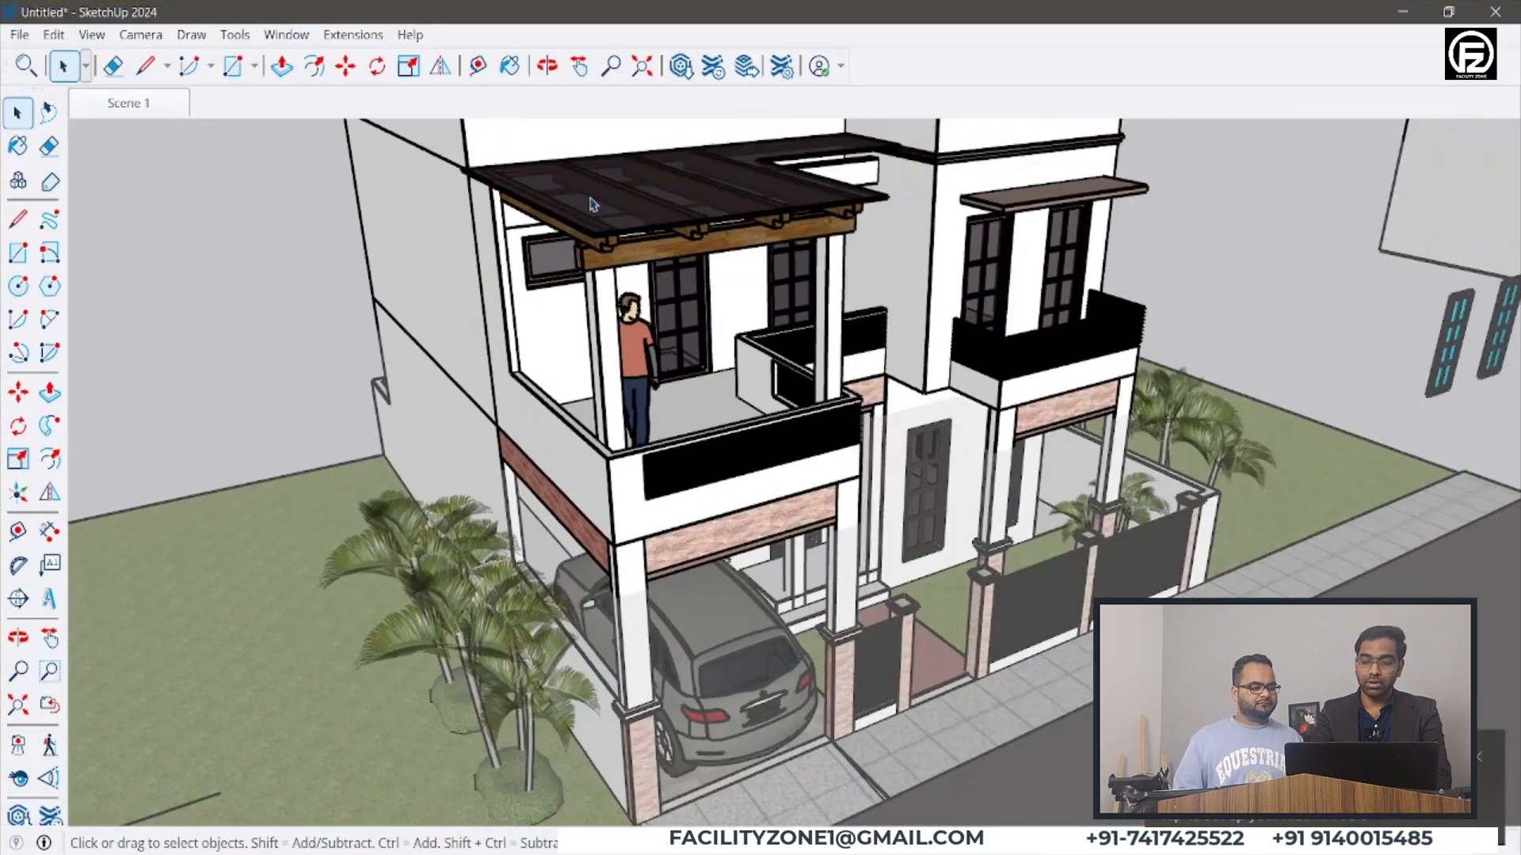
{"action": "scroll", "coordinate": [584, 197], "scroll_direction": "down", "scroll_amount": 5}
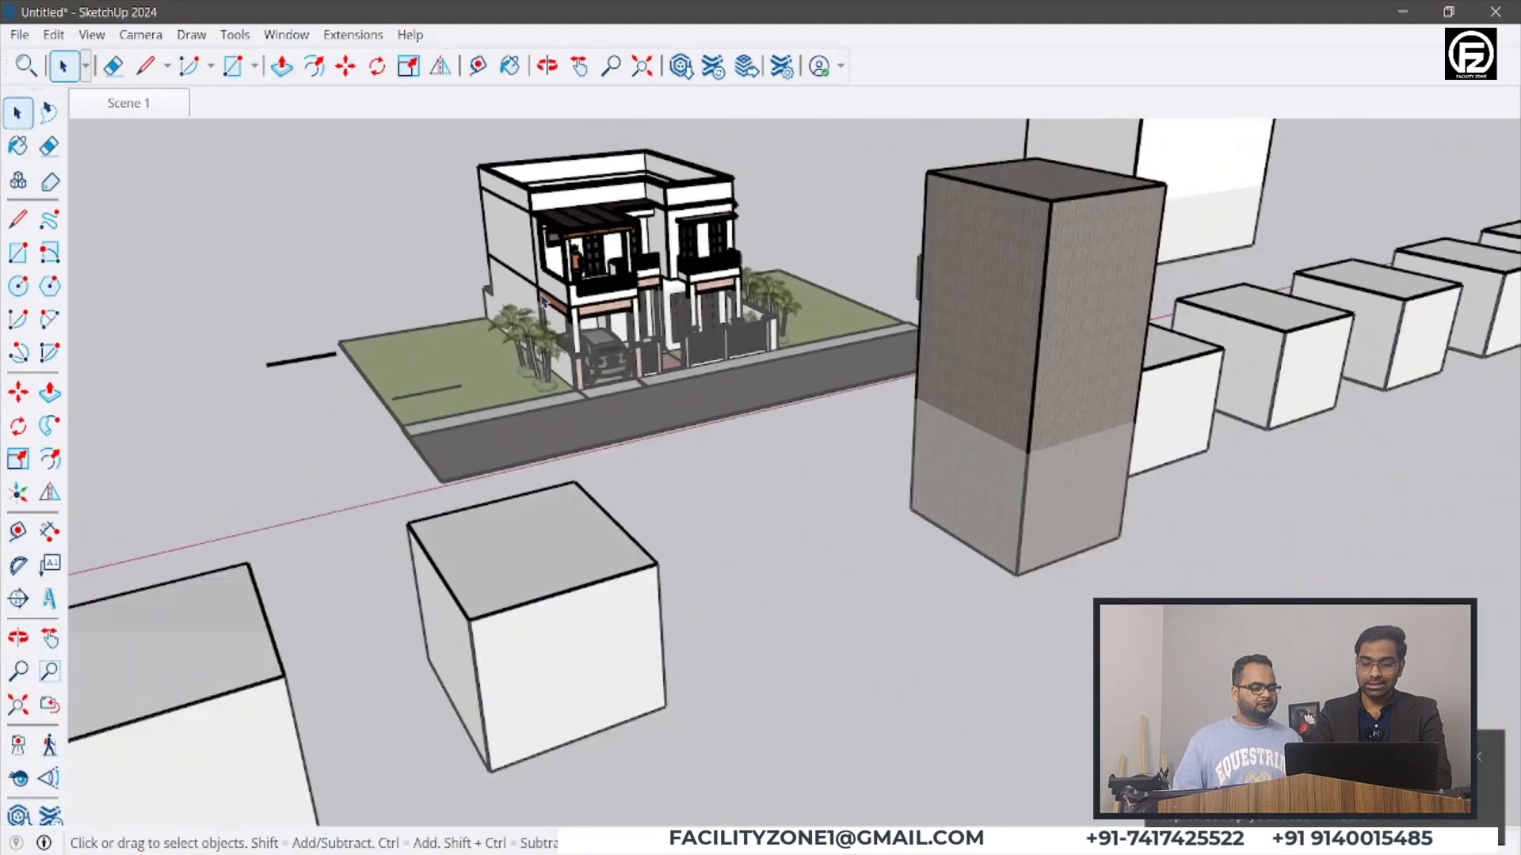
{"action": "middle_click_drag", "start_coordinate": [519, 550], "coordinate": [501, 631]}
{"action": "scroll", "coordinate": [504, 636], "scroll_direction": "down", "scroll_amount": 2}
{"action": "scroll", "coordinate": [473, 696], "scroll_direction": "up", "scroll_amount": 2}
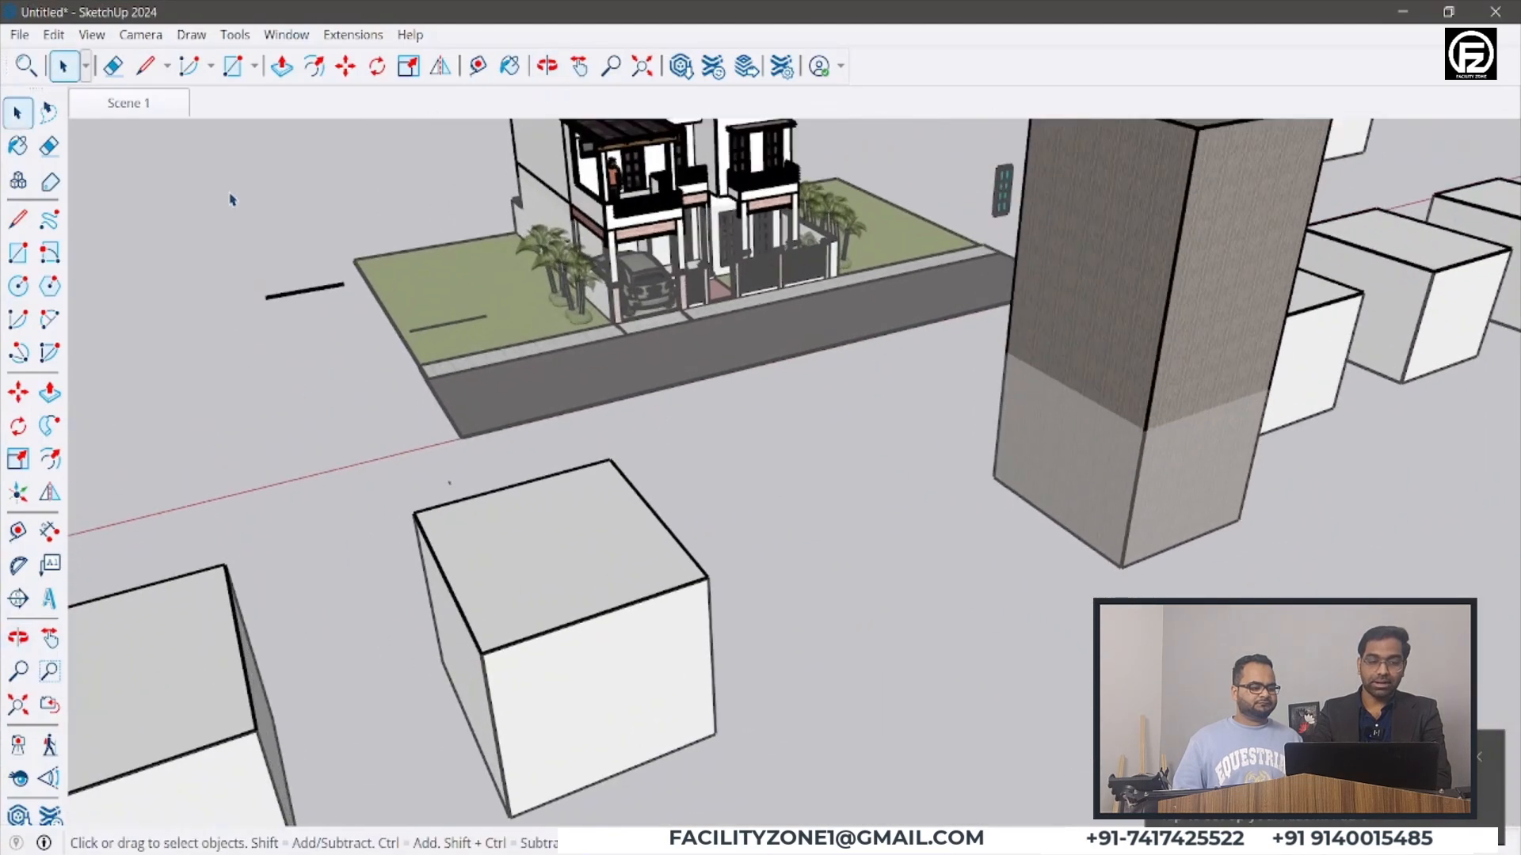
{"action": "left_click", "coordinate": [93, 39]}
{"action": "mouse_move", "coordinate": [207, 351]}
{"action": "left_click", "coordinate": [253, 355]}
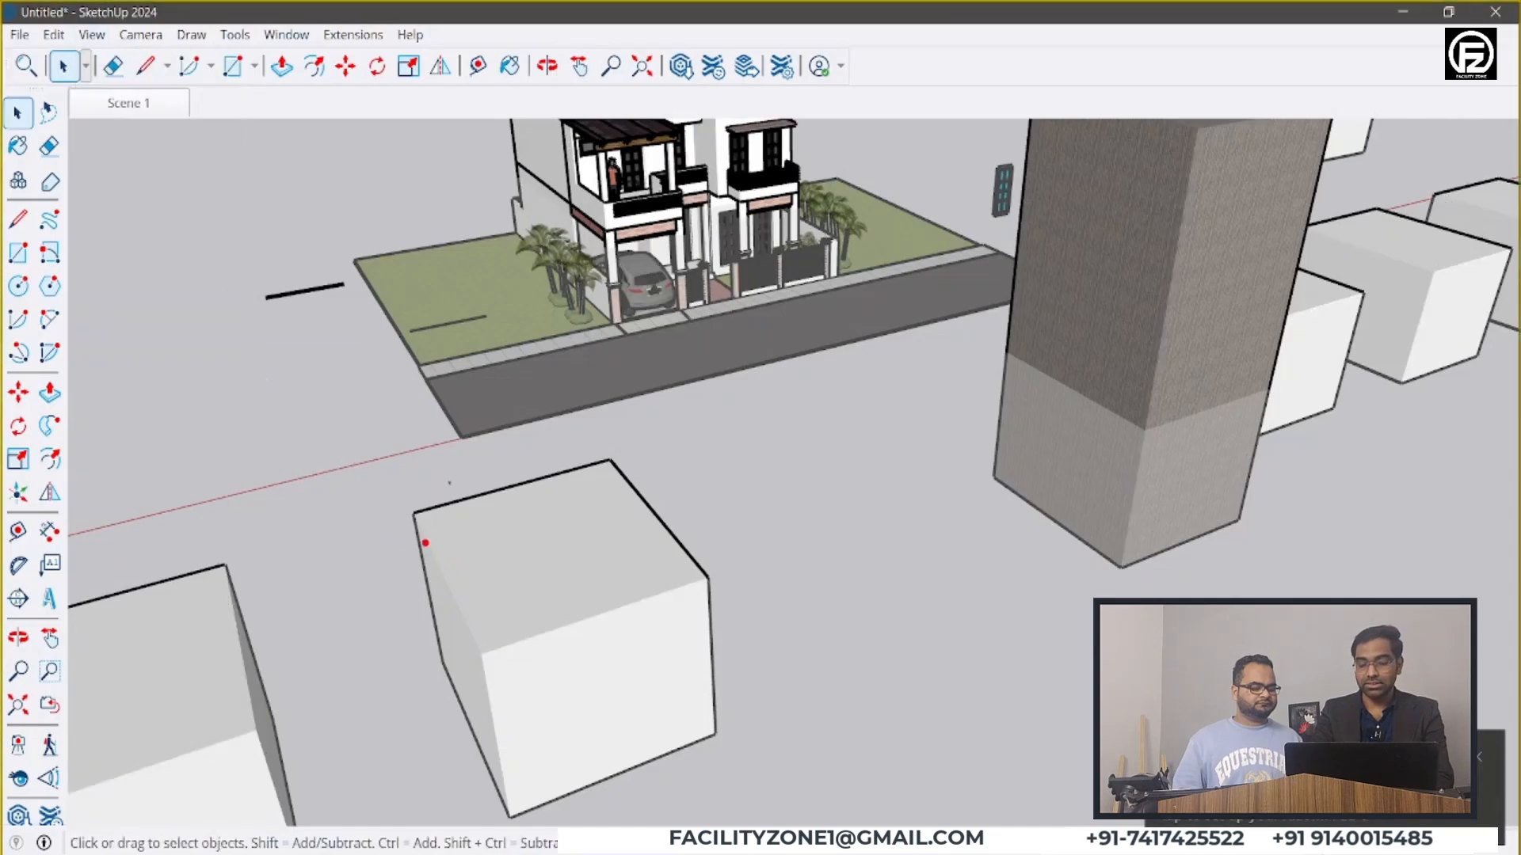
{"action": "mouse_move", "coordinate": [421, 517]}
{"action": "left_mouse_down"}
{"action": "mouse_move", "coordinate": [475, 645]}
{"action": "mouse_move", "coordinate": [698, 577]}
{"action": "left_mouse_up"}
{"action": "left_click_drag", "start_coordinate": [464, 643], "coordinate": [475, 790]}
{"action": "key", "text": "Escape"}
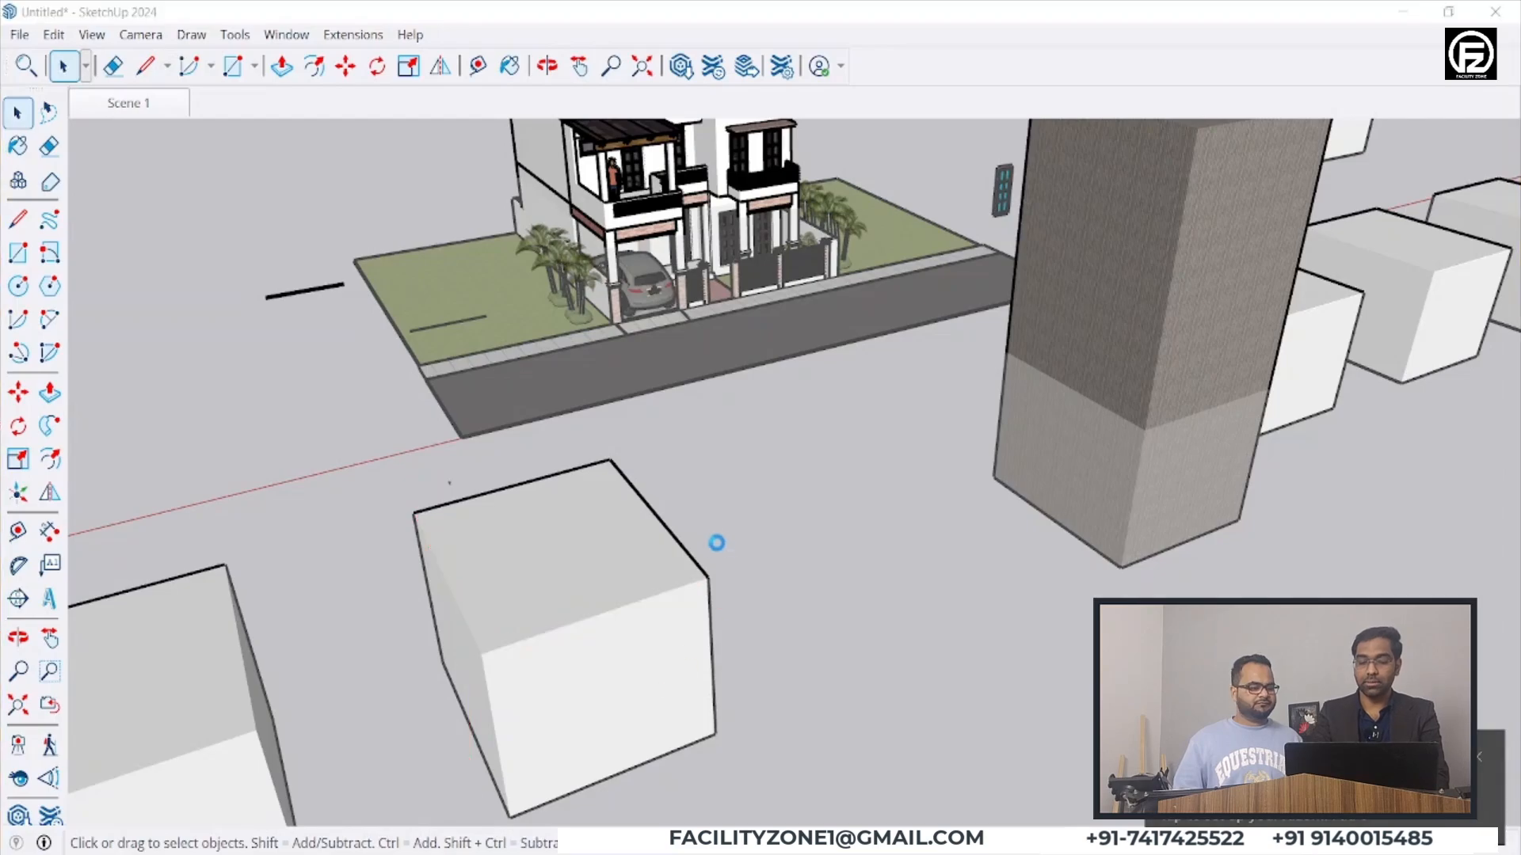
- Restore the edge display on the cubes and the house
{"action": "left_click", "coordinate": [91, 35]}
{"action": "mouse_move", "coordinate": [189, 348]}
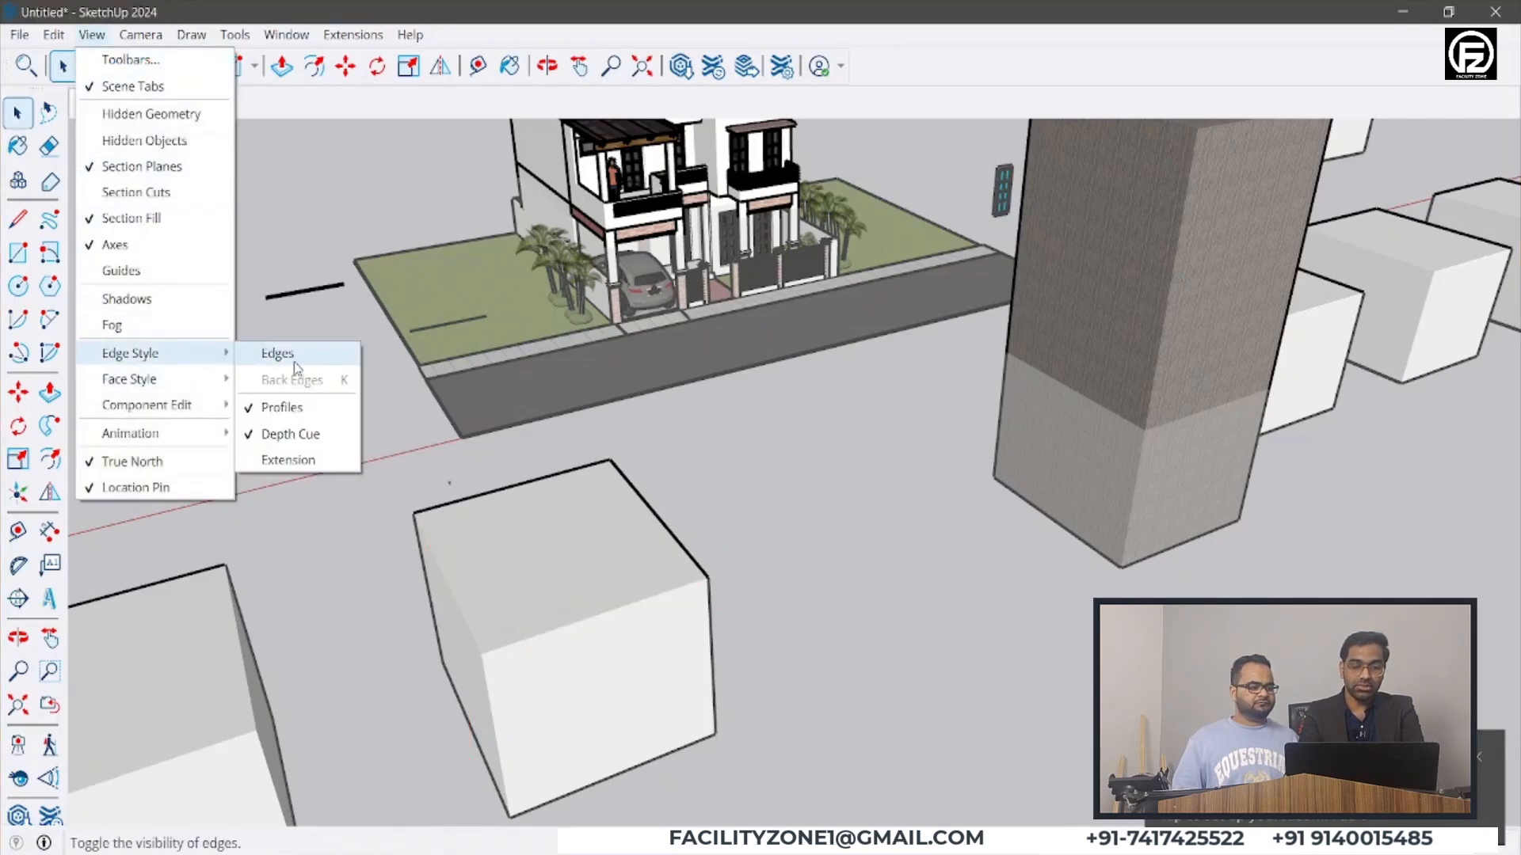
{"action": "left_click", "coordinate": [295, 363]}
{"action": "scroll", "coordinate": [619, 325], "scroll_direction": "down", "scroll_amount": 3}
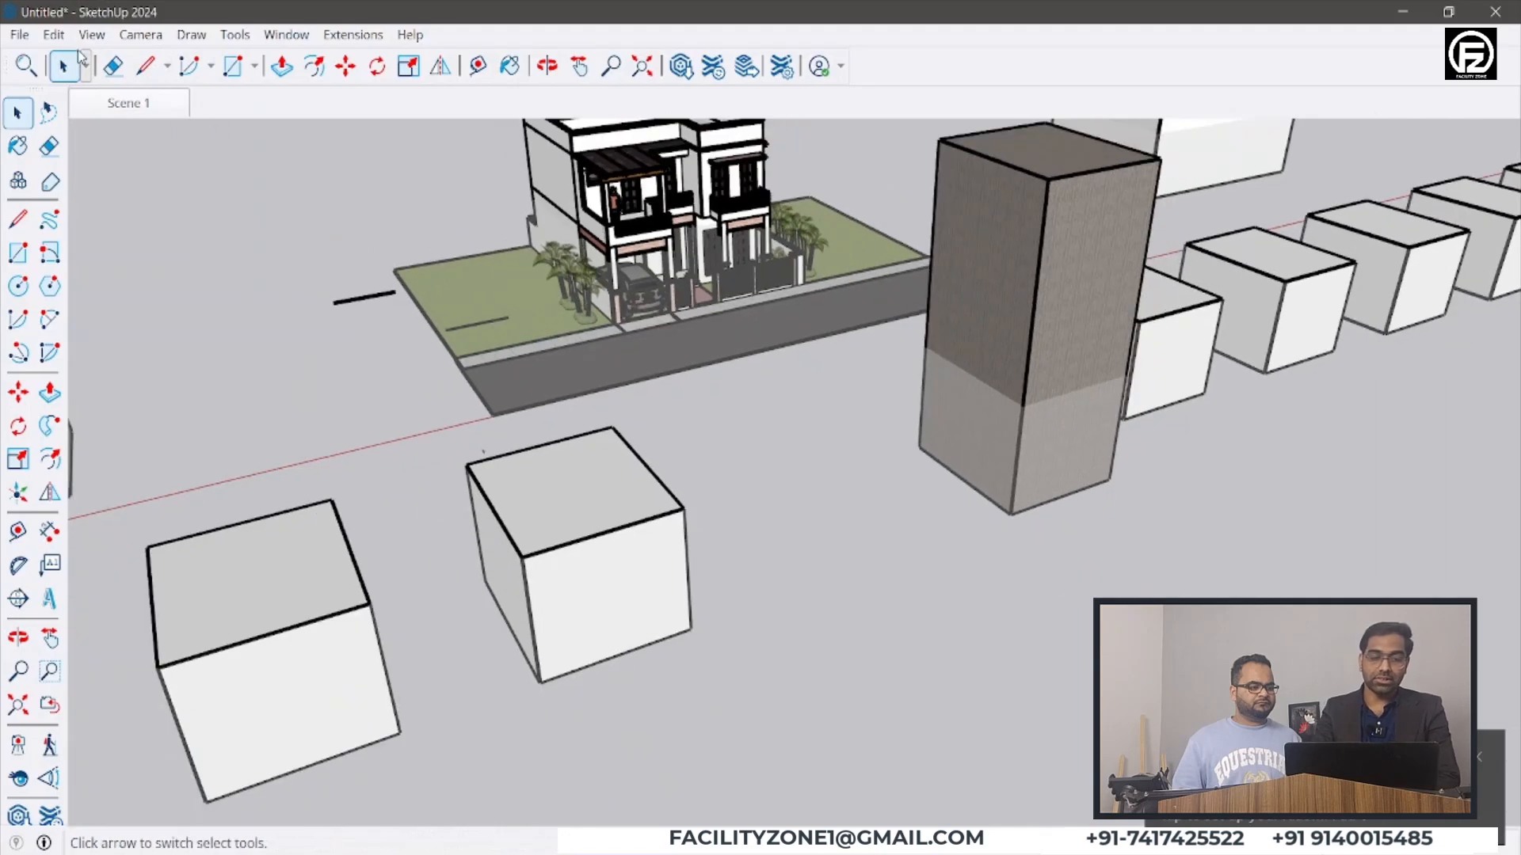
- Turn on back edges in the edge style and examine the hidden edges of the cube in front of the house
{"action": "left_click", "coordinate": [82, 36]}
{"action": "mouse_move", "coordinate": [196, 349]}
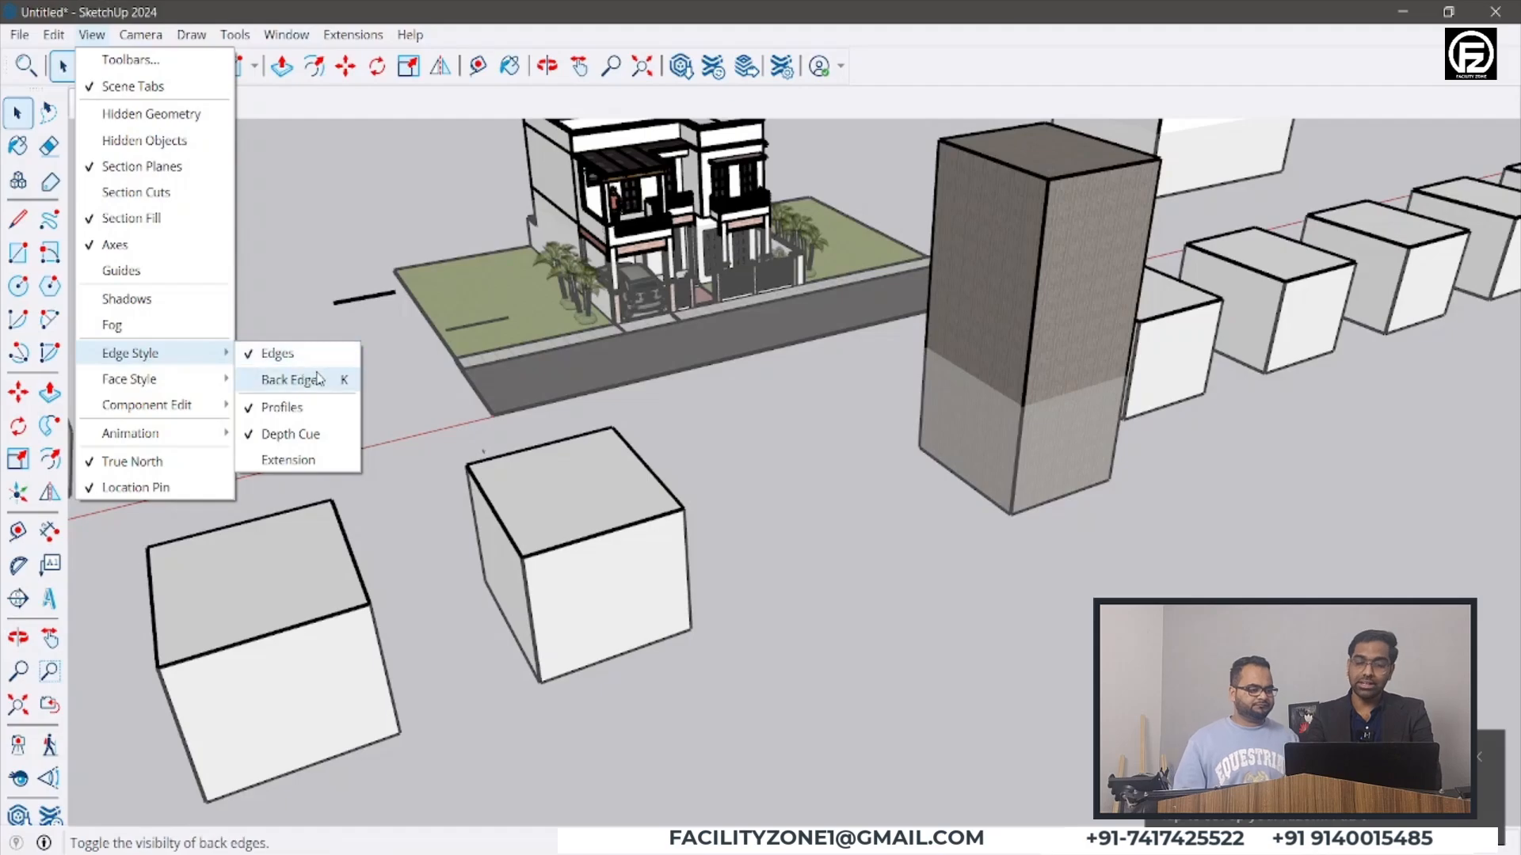
{"action": "left_click", "coordinate": [767, 545]}
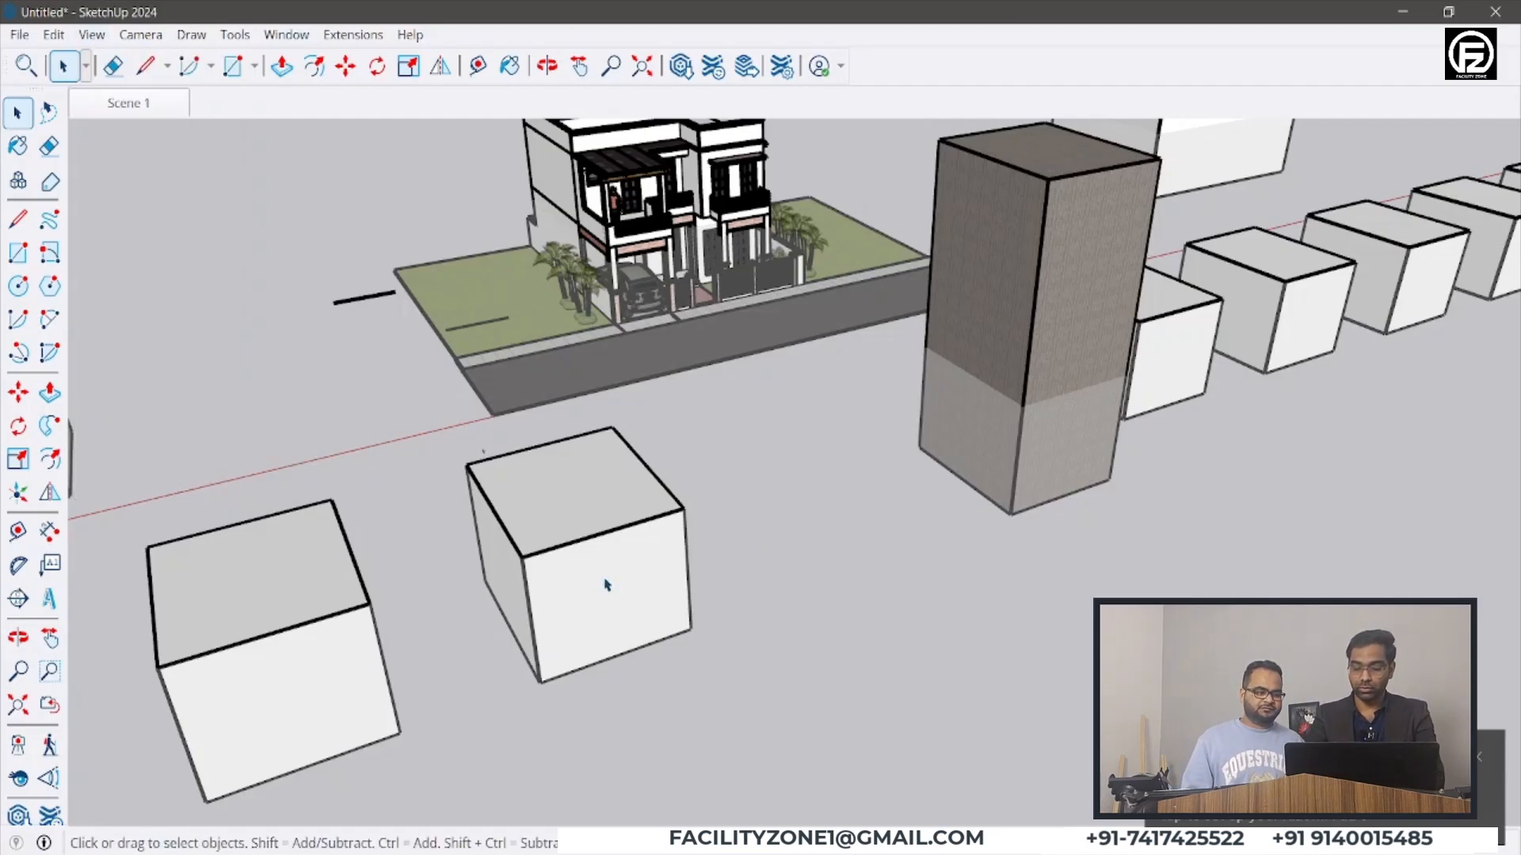
{"action": "scroll", "coordinate": [498, 600], "scroll_direction": "up", "scroll_amount": 2}
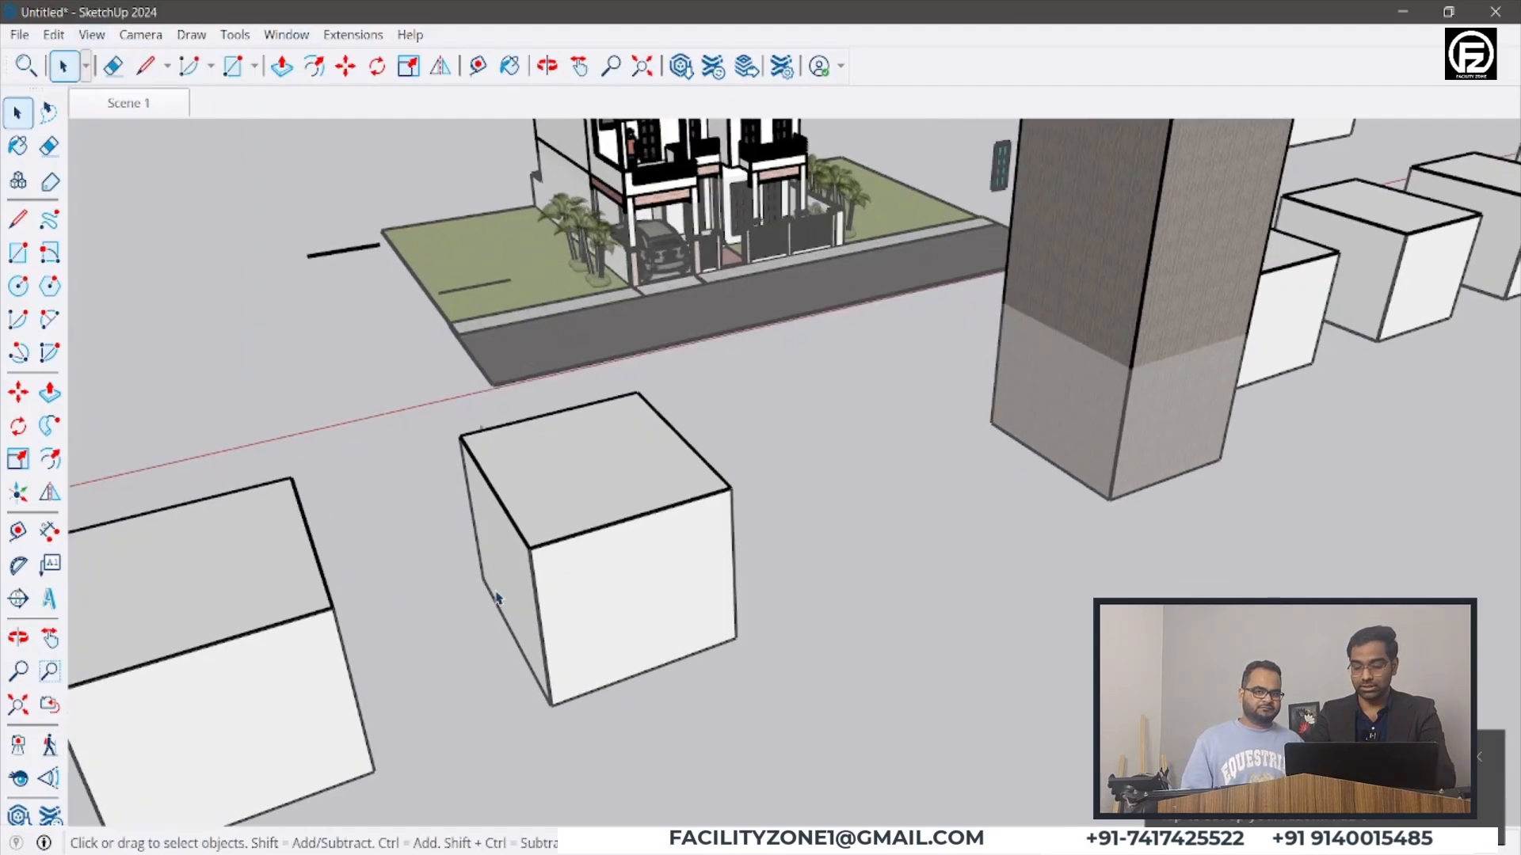
{"action": "key", "text": "k"}
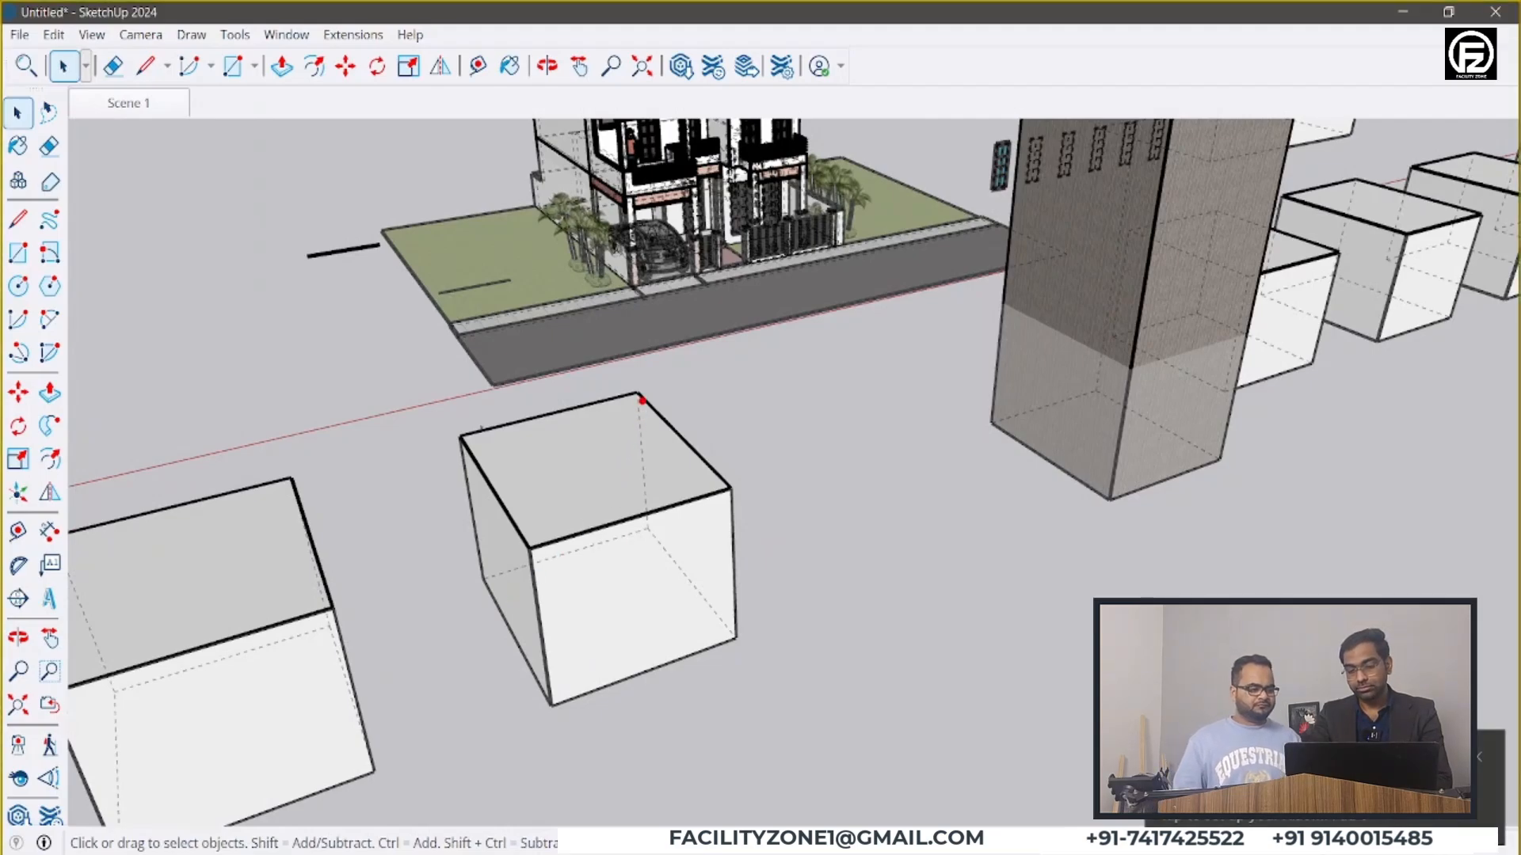
{"action": "mouse_move", "coordinate": [642, 401]}
{"action": "left_mouse_down"}
{"action": "mouse_move", "coordinate": [648, 531]}
{"action": "mouse_move", "coordinate": [489, 572]}
{"action": "left_mouse_up"}
{"action": "left_click_drag", "start_coordinate": [643, 529], "coordinate": [733, 640]}
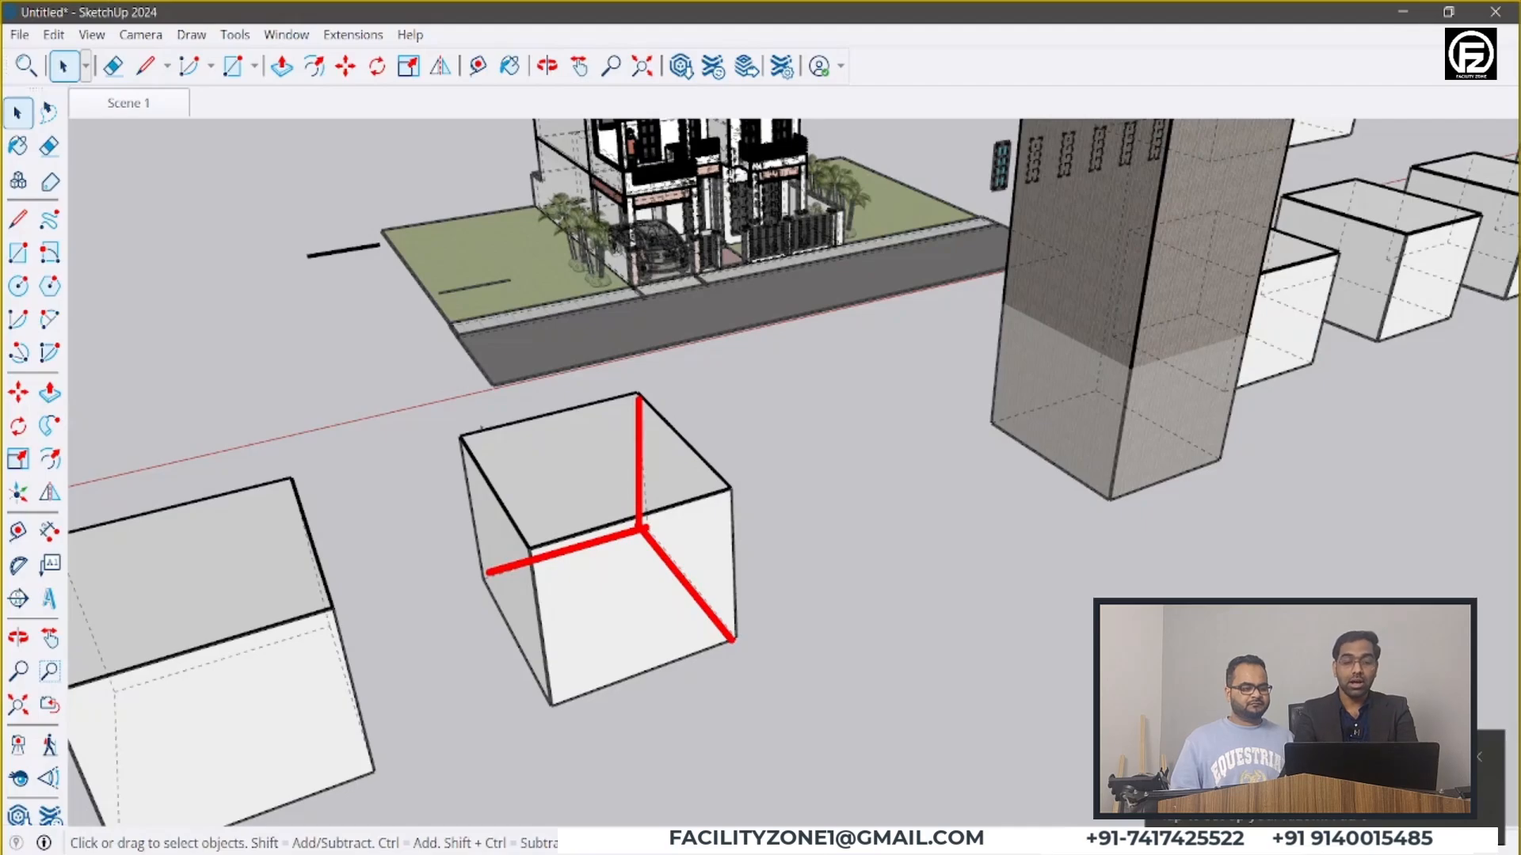
{"action": "key", "text": "Escape"}
{"action": "mouse_move", "coordinate": [760, 455]}
{"action": "middle_mouse_down"}
{"action": "mouse_move", "coordinate": [744, 468]}
{"action": "mouse_move", "coordinate": [746, 453]}
{"action": "middle_mouse_up"}
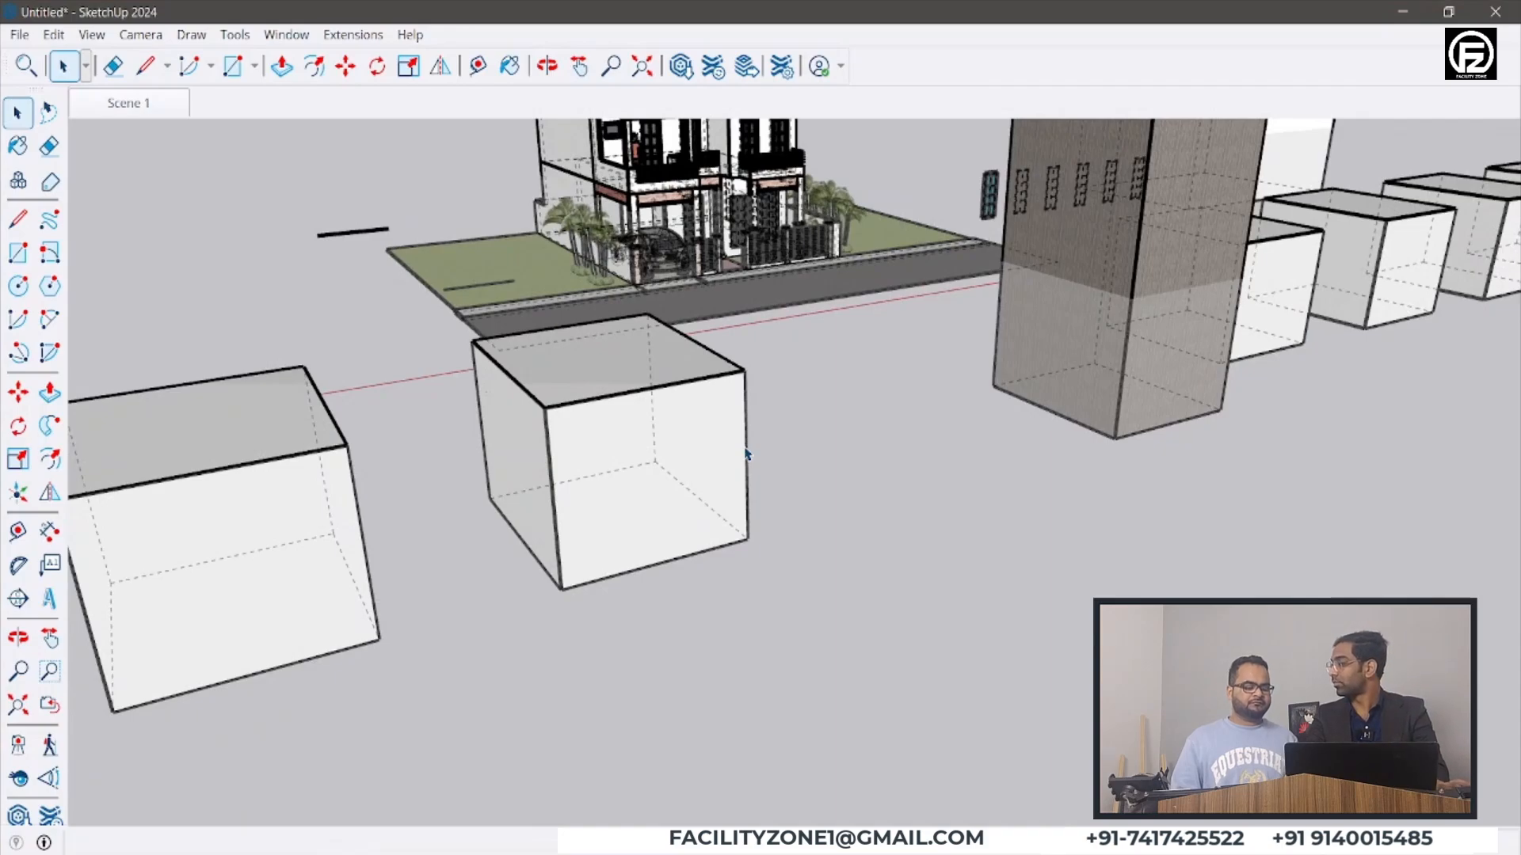
- Draw a line from the tower's nearest bottom corner to the hidden back bottom corner of the cube beside it
{"action": "key", "text": "l"}
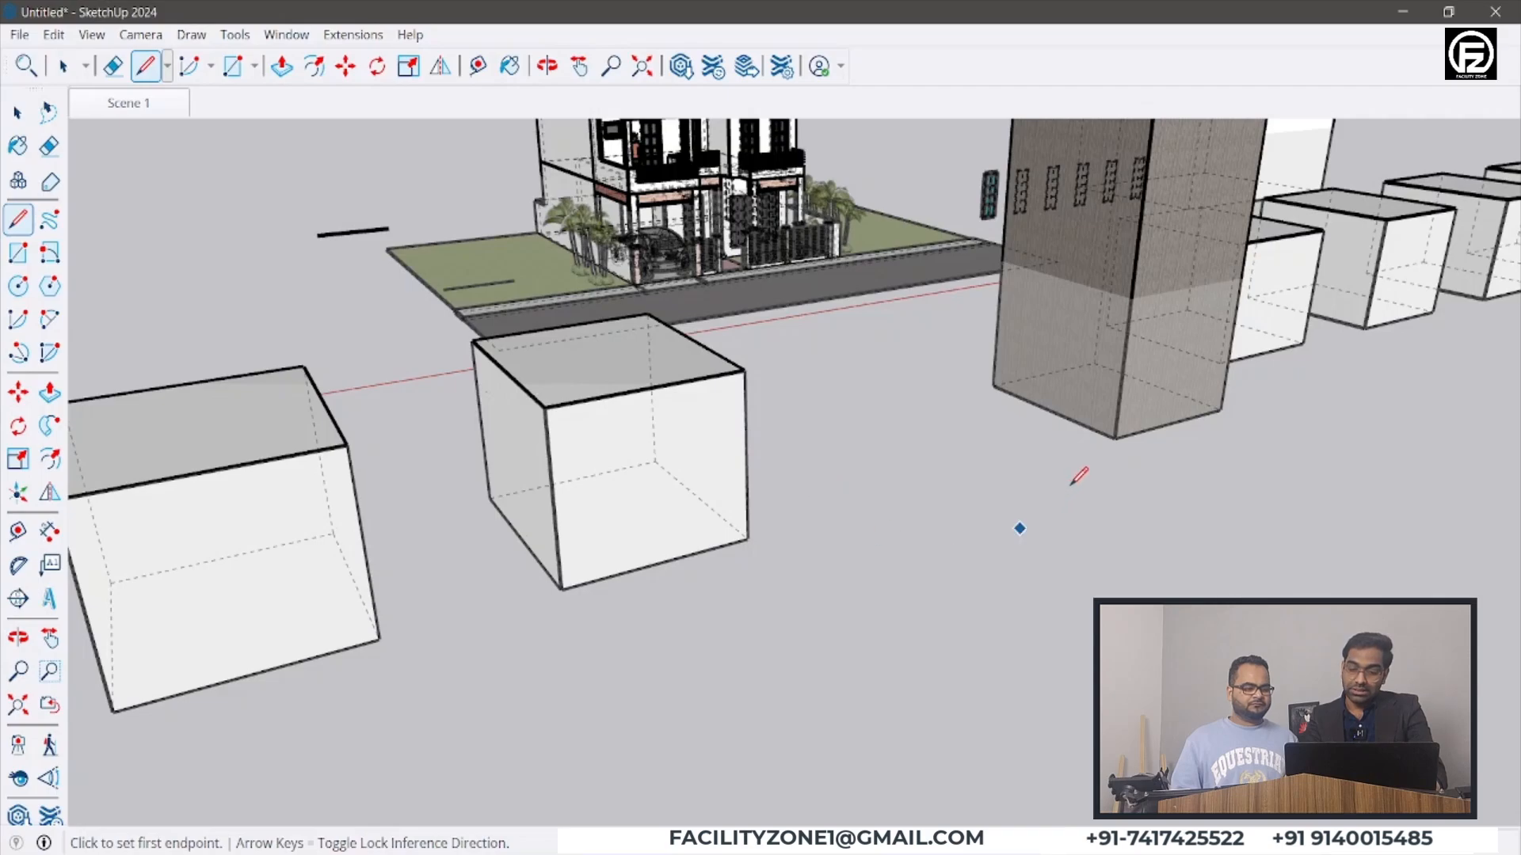
{"action": "left_click", "coordinate": [1114, 438]}
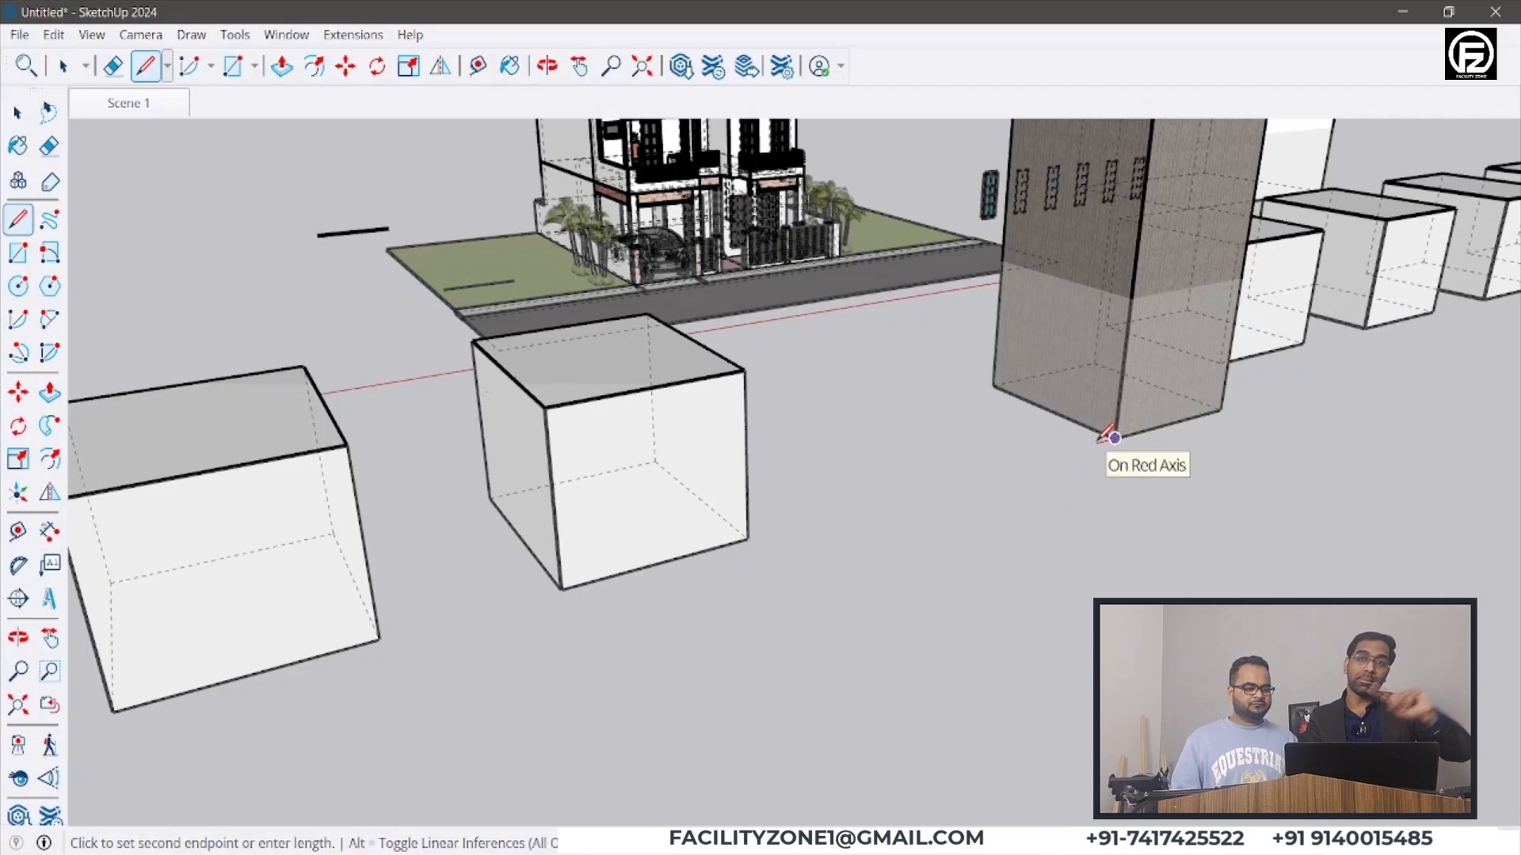
{"action": "left_click", "coordinate": [655, 459]}
{"action": "middle_click_drag", "start_coordinate": [832, 519], "coordinate": [690, 513]}
{"action": "key", "text": "space"}
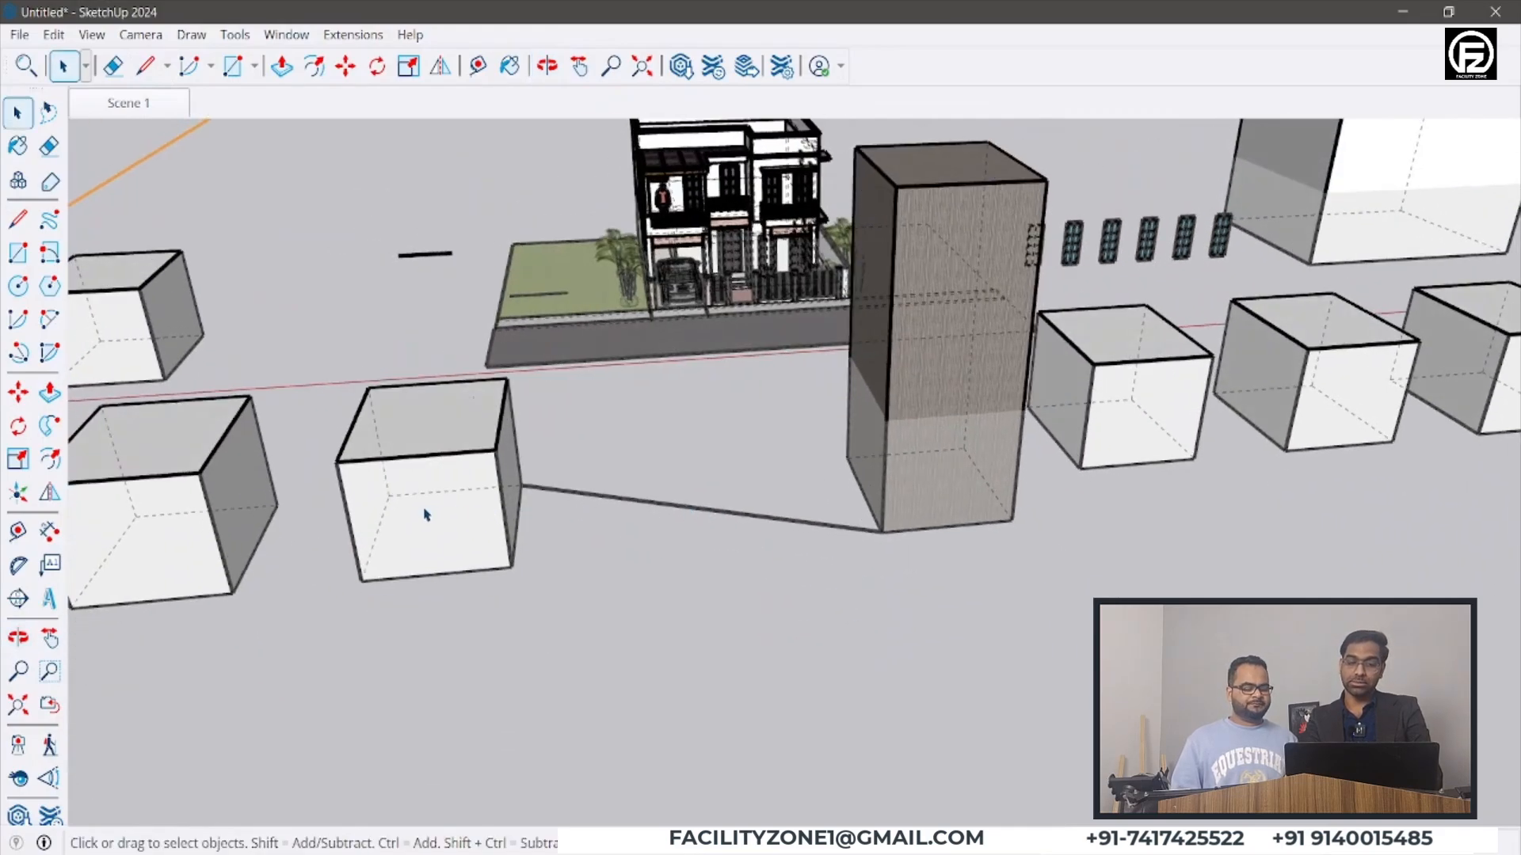
- Outline the cube's front face and point to its hidden back corner with temporary screen annotations
{"action": "scroll", "coordinate": [425, 515], "scroll_direction": "up", "scroll_amount": 1}
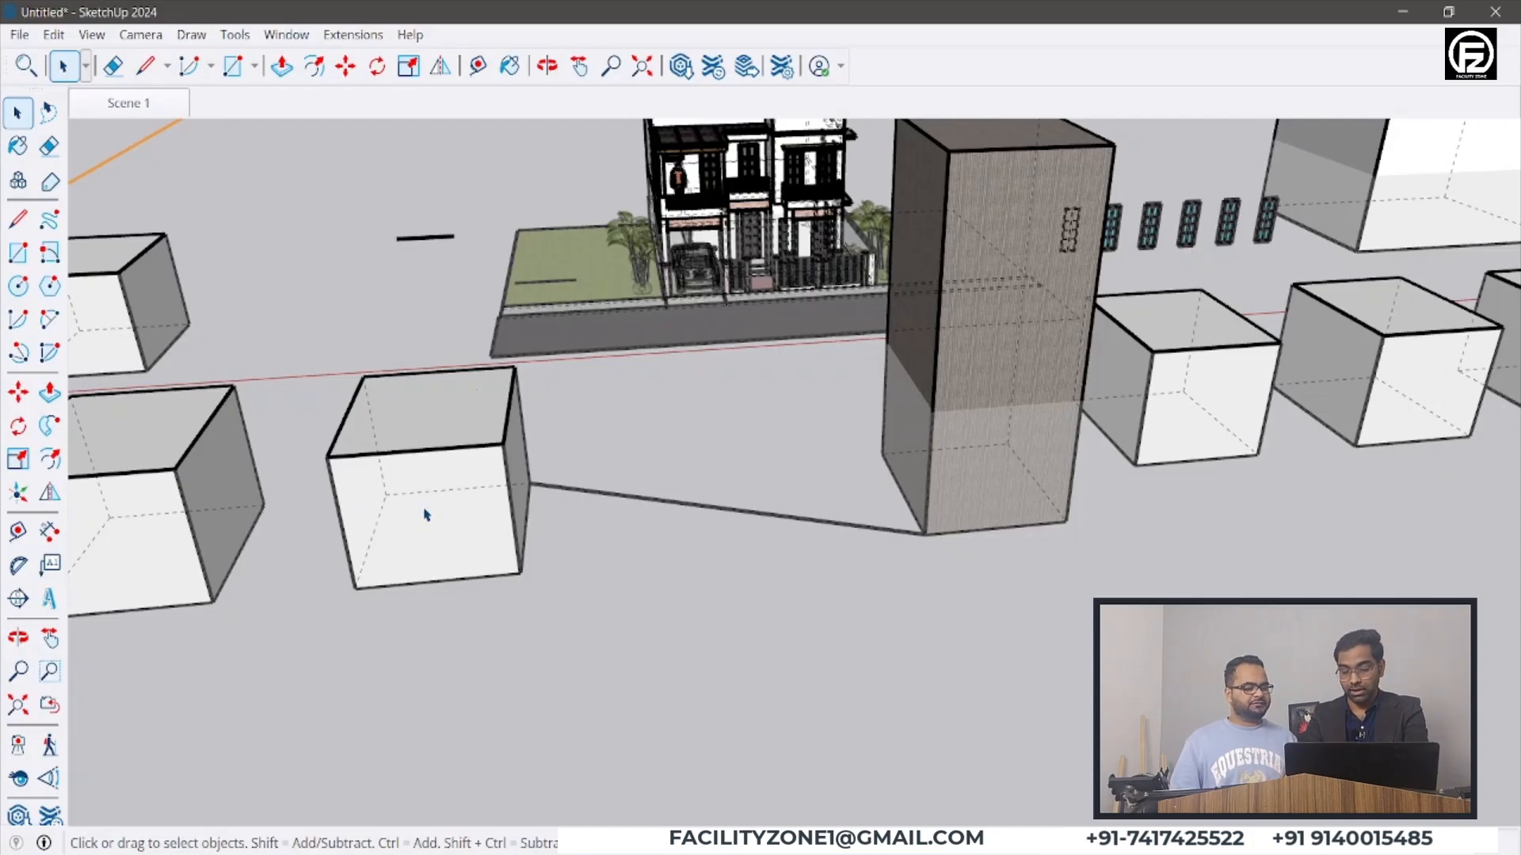
{"action": "key", "text": "l"}
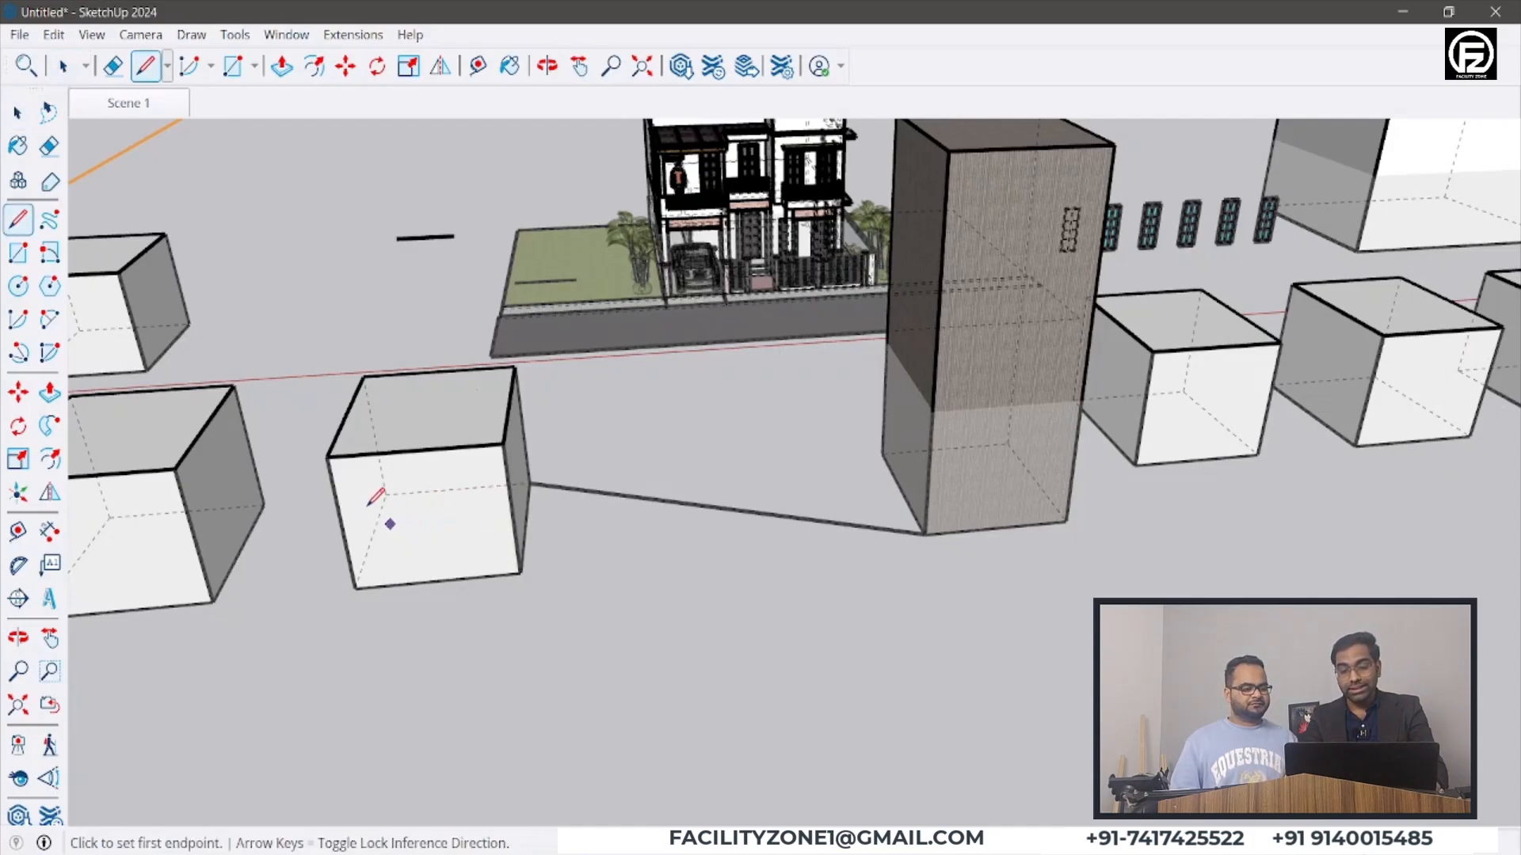
{"action": "left_click_drag", "start_coordinate": [332, 456], "coordinate": [509, 583], "text": "ctrl"}
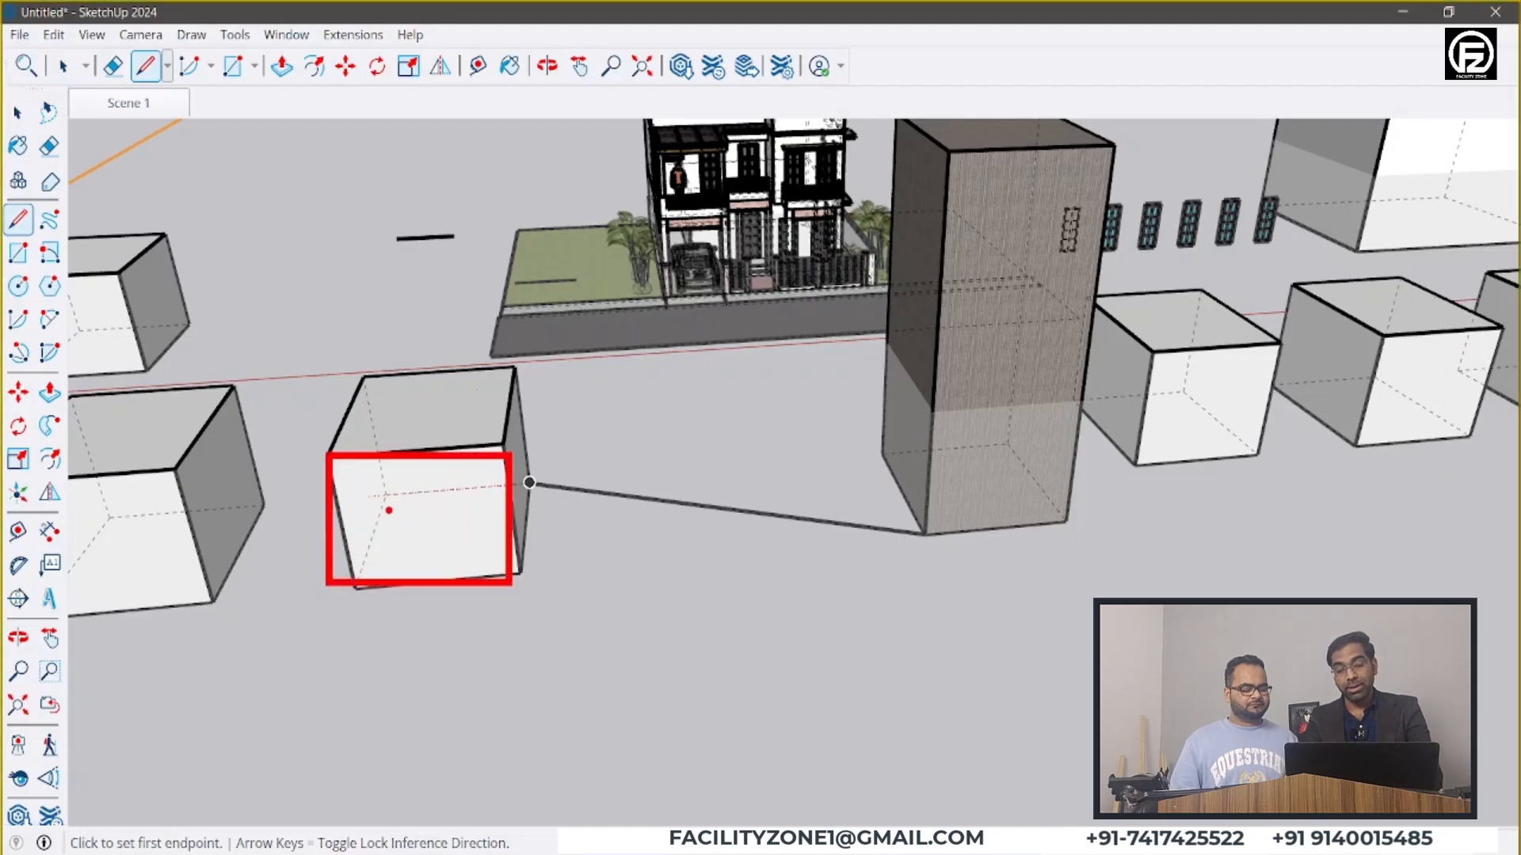
{"action": "left_click_drag", "start_coordinate": [387, 499], "coordinate": [424, 581], "text": "ctrl+shift"}
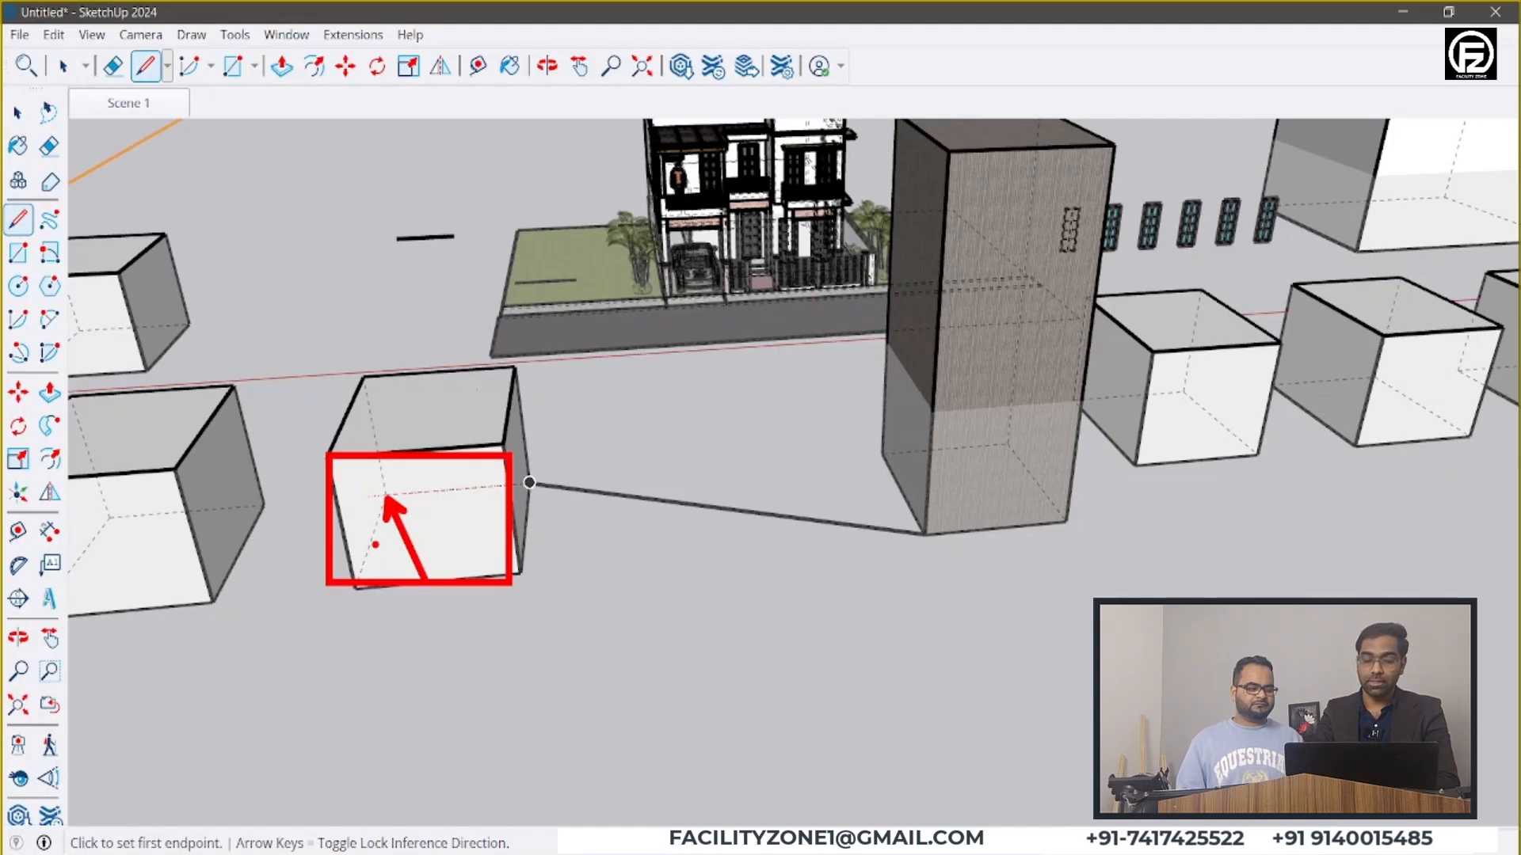
{"action": "key", "text": "Escape"}
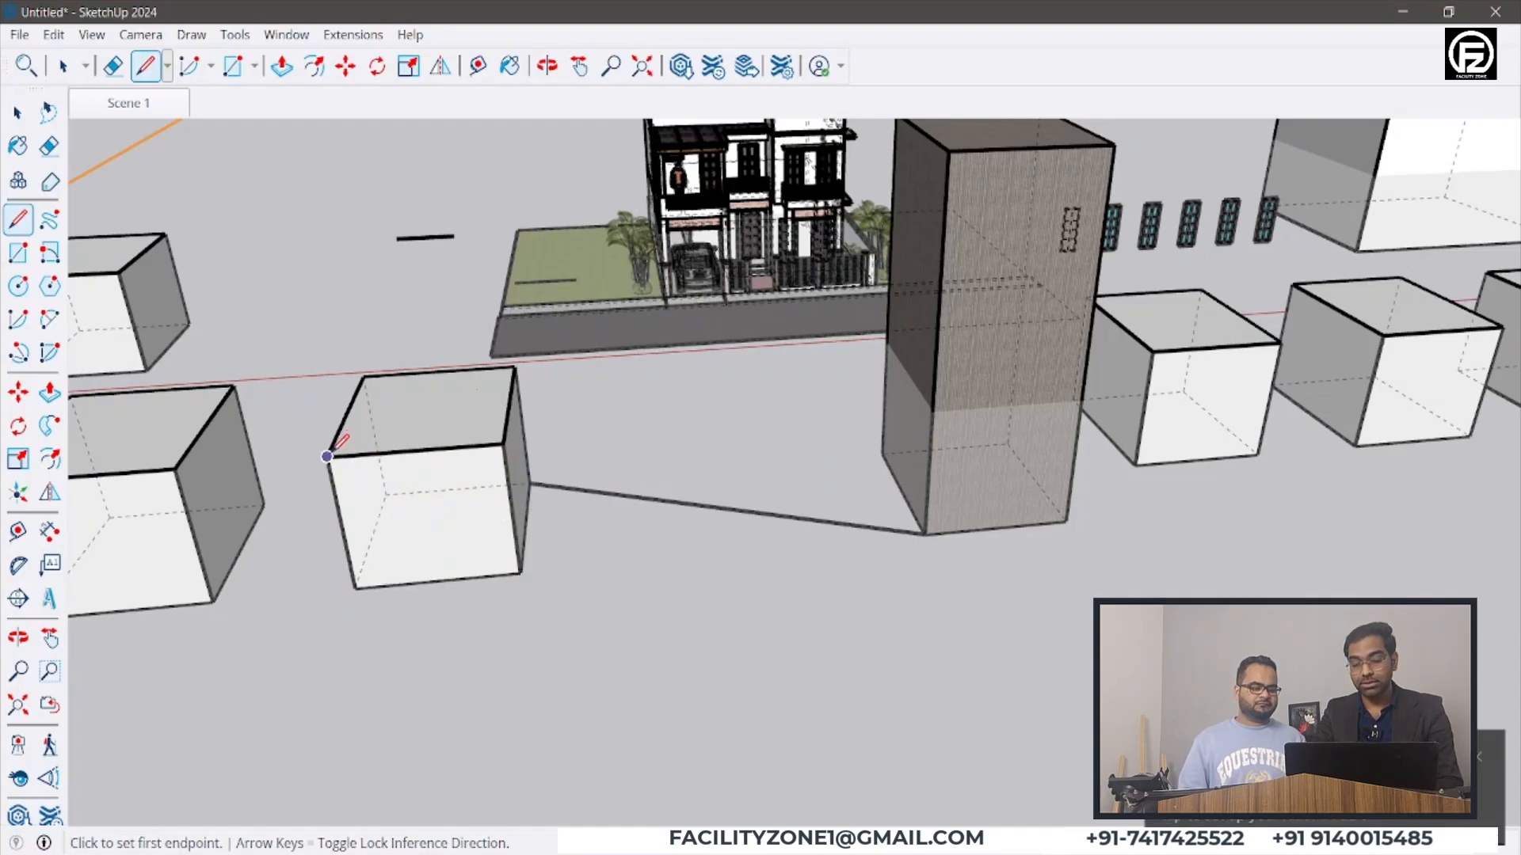
{"action": "left_click_drag", "start_coordinate": [328, 458], "coordinate": [359, 588]}
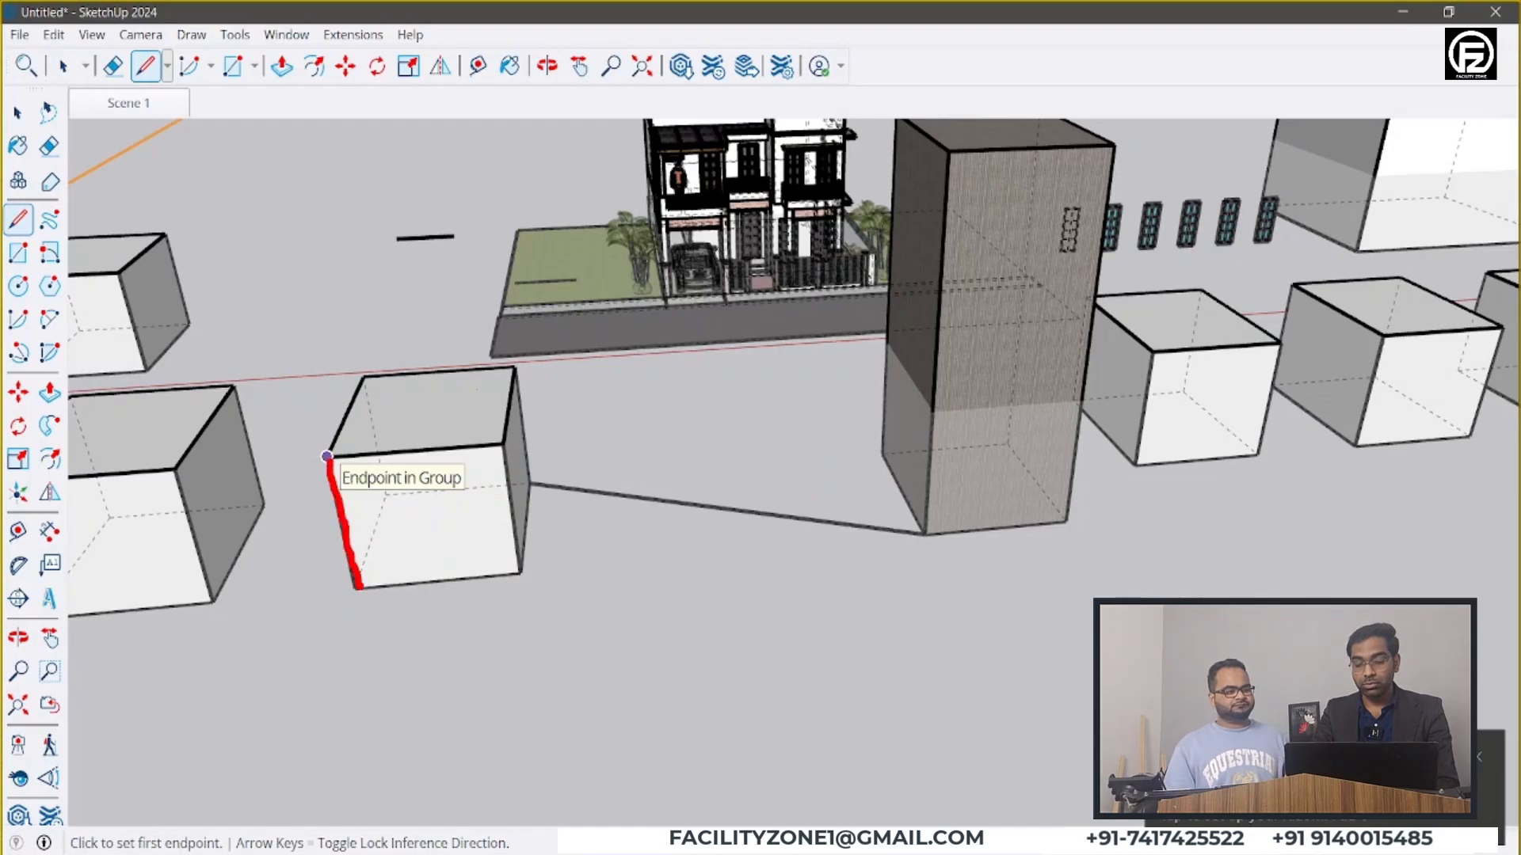
{"action": "mouse_move", "coordinate": [511, 571]}
{"action": "left_mouse_down"}
{"action": "mouse_move", "coordinate": [499, 459]}
{"action": "mouse_move", "coordinate": [318, 451]}
{"action": "mouse_move", "coordinate": [359, 305]}
{"action": "mouse_move", "coordinate": [397, 428]}
{"action": "mouse_move", "coordinate": [388, 485]}
{"action": "mouse_move", "coordinate": [416, 458]}
{"action": "left_mouse_up"}
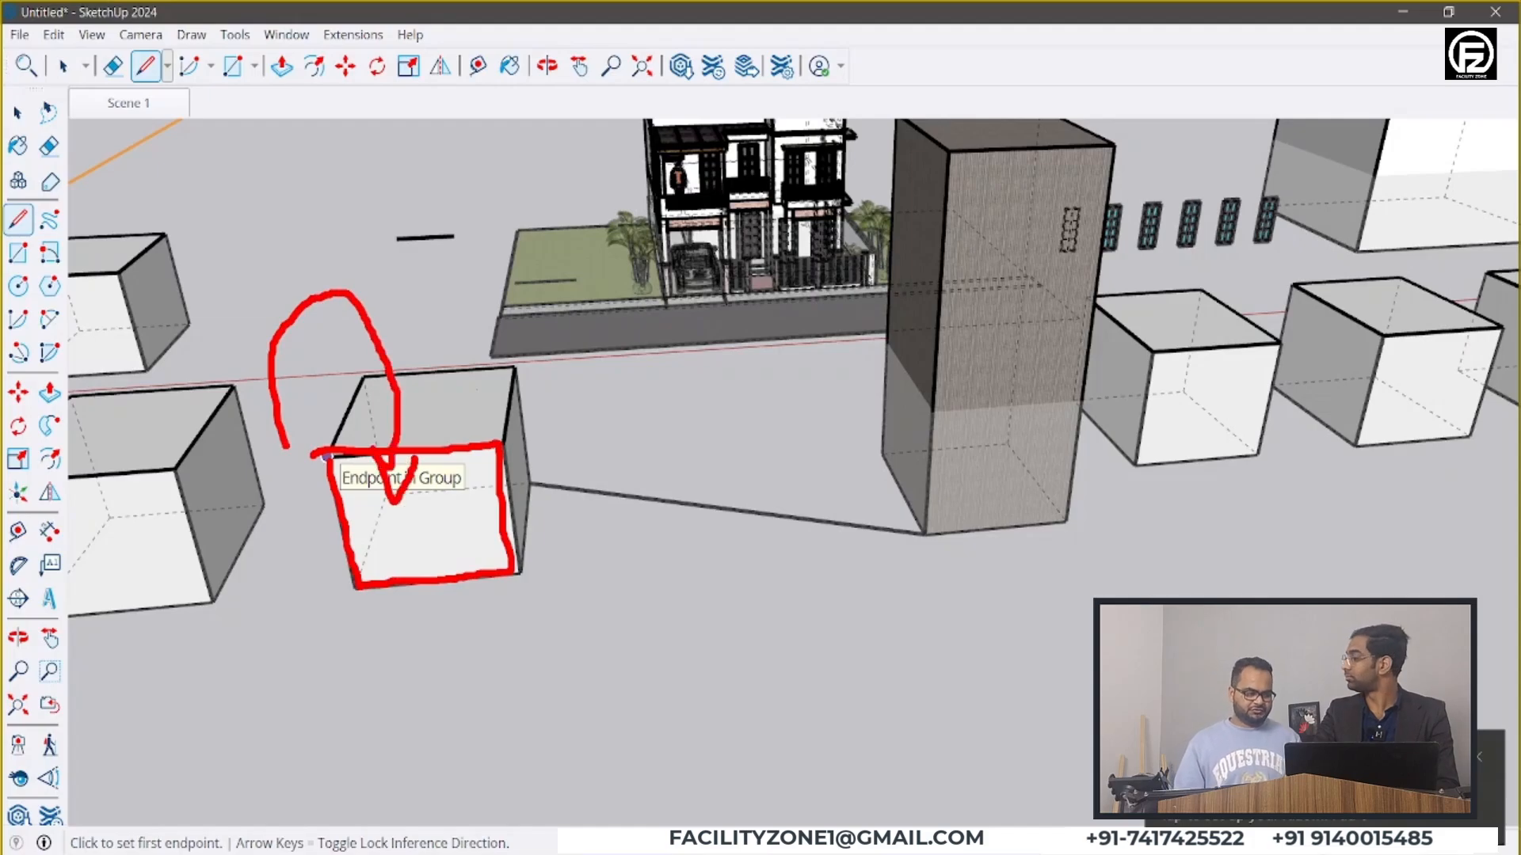
{"action": "key", "text": "Escape"}
- Draw lines from the cube's hidden back corner to the neighbouring cube's bottom corner and on to the cube's own front bottom corner
{"action": "left_click", "coordinate": [386, 493]}
{"action": "left_click", "coordinate": [213, 601]}
{"action": "left_click", "coordinate": [356, 588]}
{"action": "key", "text": "o"}
{"action": "middle_click_drag", "start_coordinate": [659, 583], "coordinate": [878, 772]}
{"action": "key", "text": "space"}
{"action": "scroll", "coordinate": [1378, 650], "scroll_direction": "up", "scroll_amount": 2}
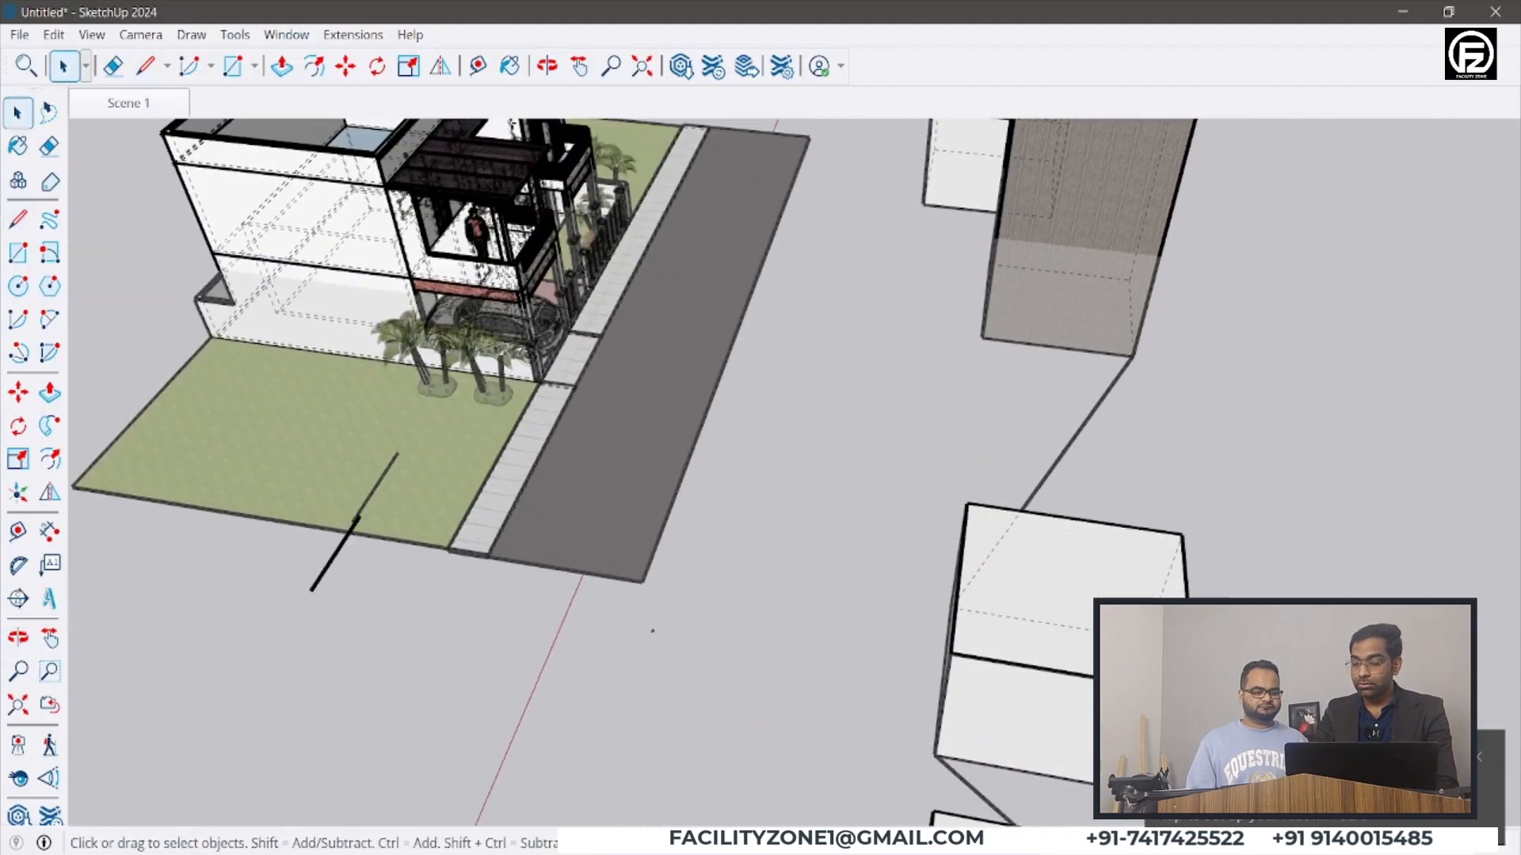
{"action": "scroll", "coordinate": [1294, 606], "scroll_direction": "up", "scroll_amount": 2}
{"action": "middle_click_drag", "start_coordinate": [1293, 596], "coordinate": [1386, 546]}
{"action": "scroll", "coordinate": [1015, 465], "scroll_direction": "down", "scroll_amount": 2}
- Draw one more line from behind the cube and undo all the test lines around the cubes
{"action": "key", "text": "l"}
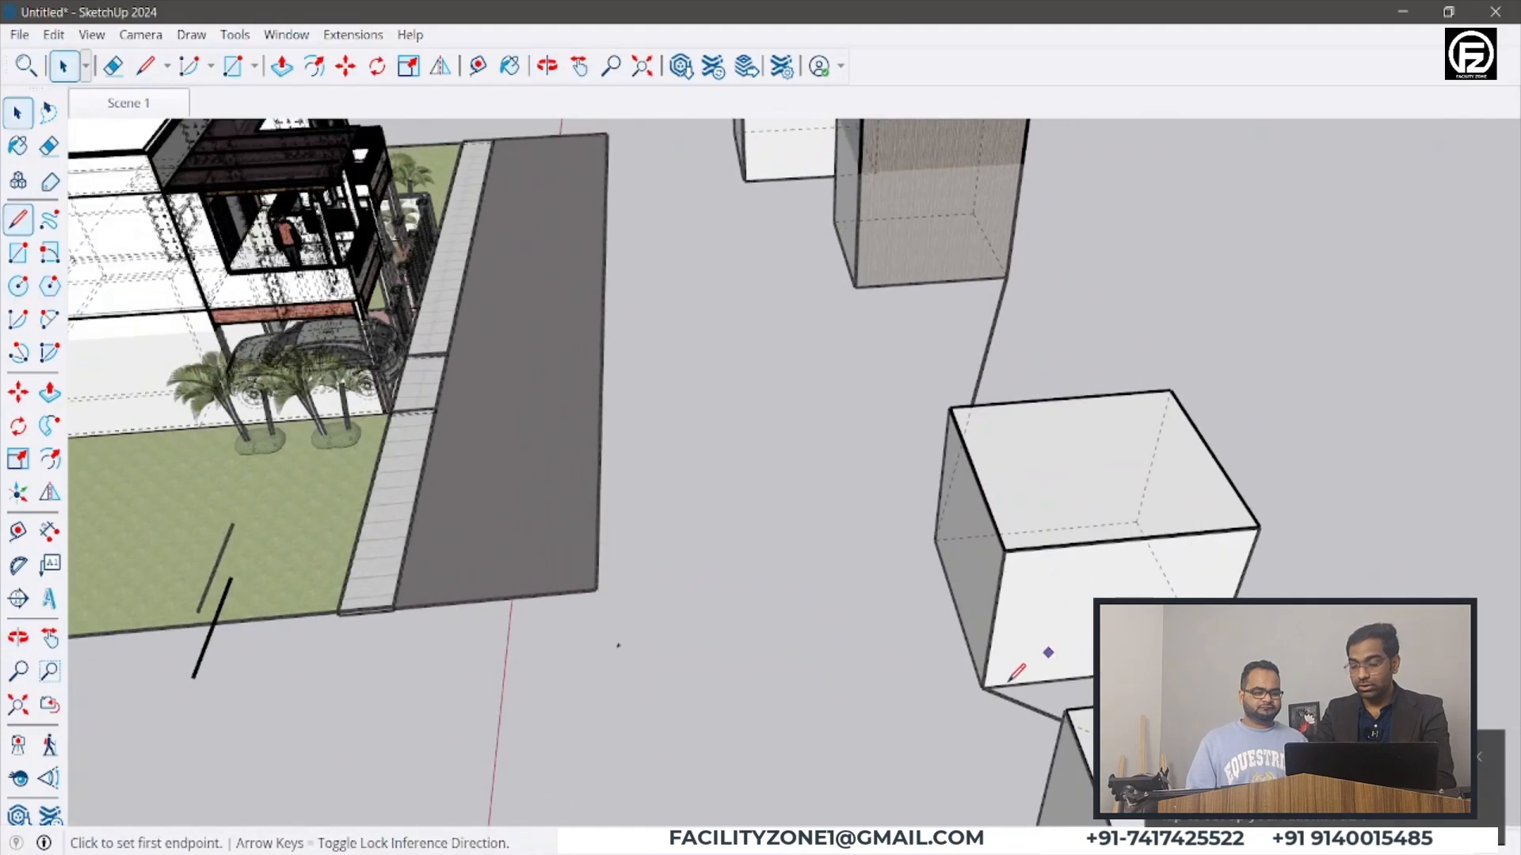
{"action": "left_click", "coordinate": [983, 684]}
{"action": "middle_click_drag", "start_coordinate": [974, 431], "coordinate": [1073, 457]}
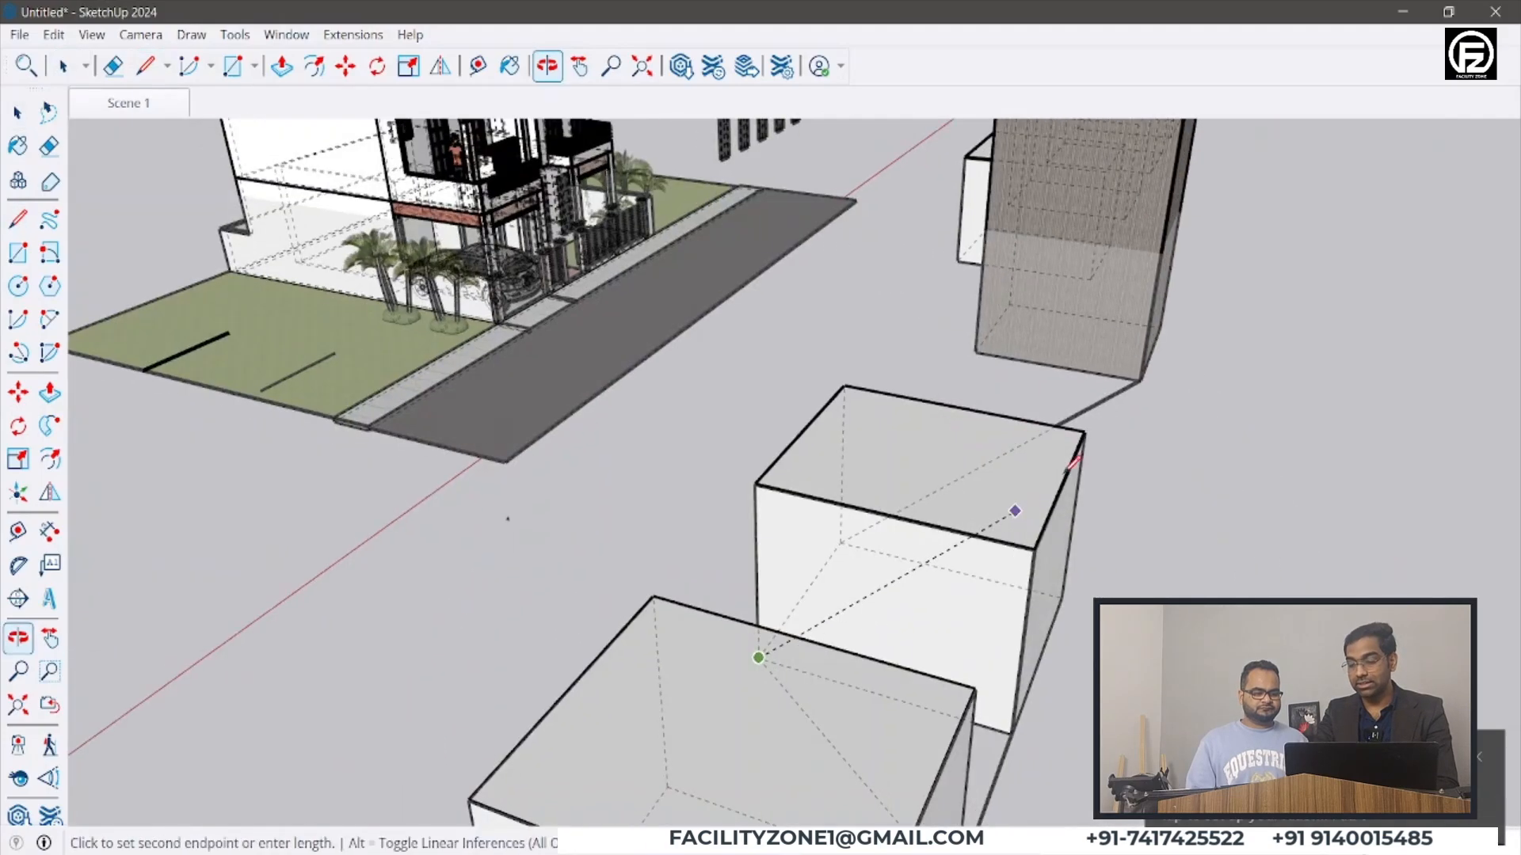
{"action": "middle_click_drag", "start_coordinate": [1068, 526], "coordinate": [655, 531]}
{"action": "key", "text": "Escape"}
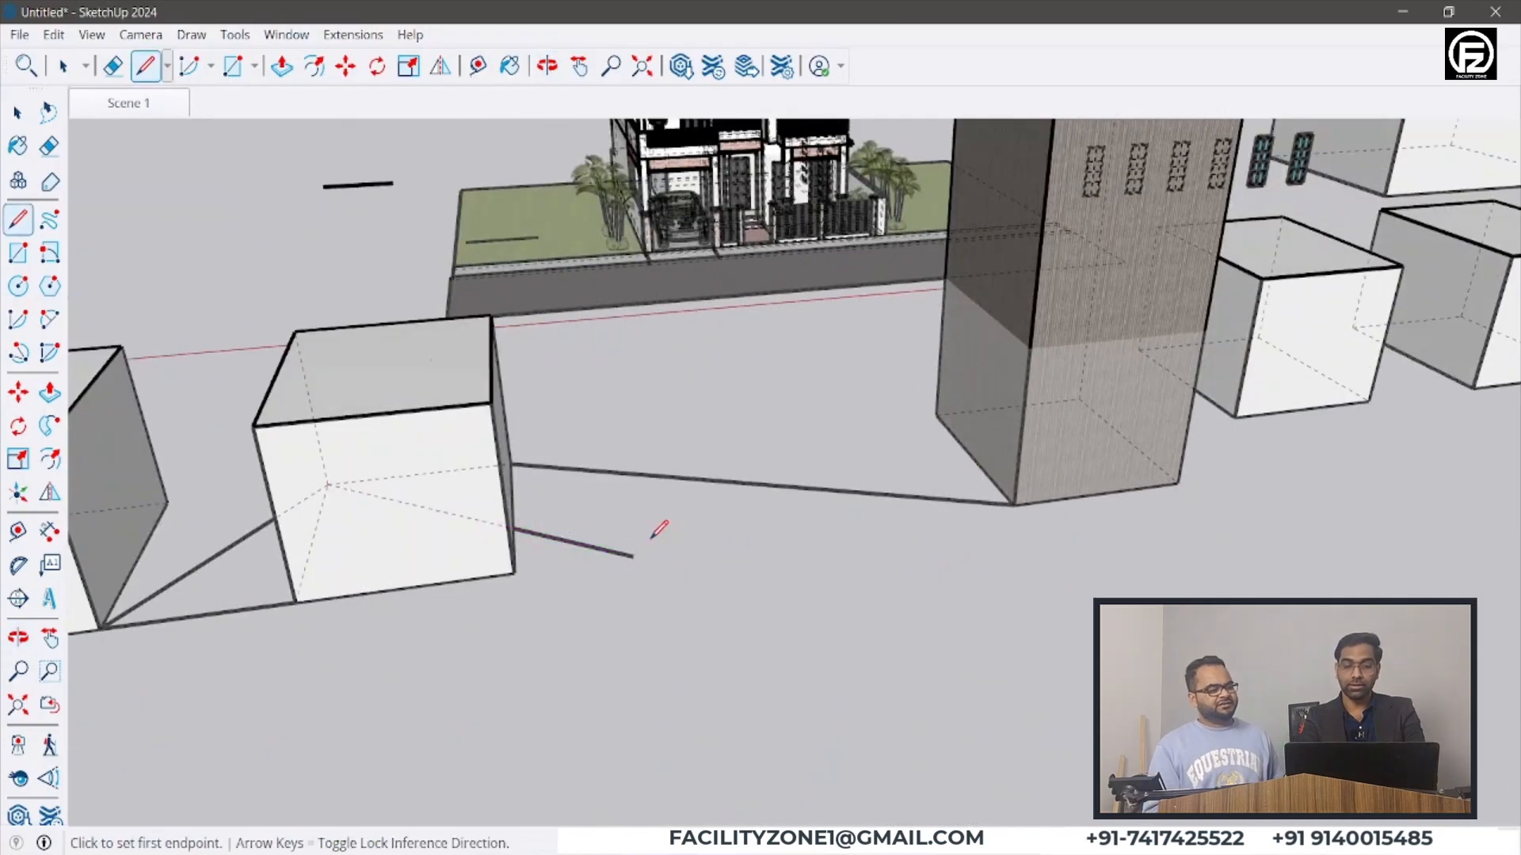
{"action": "key", "text": "ctrl+z"}
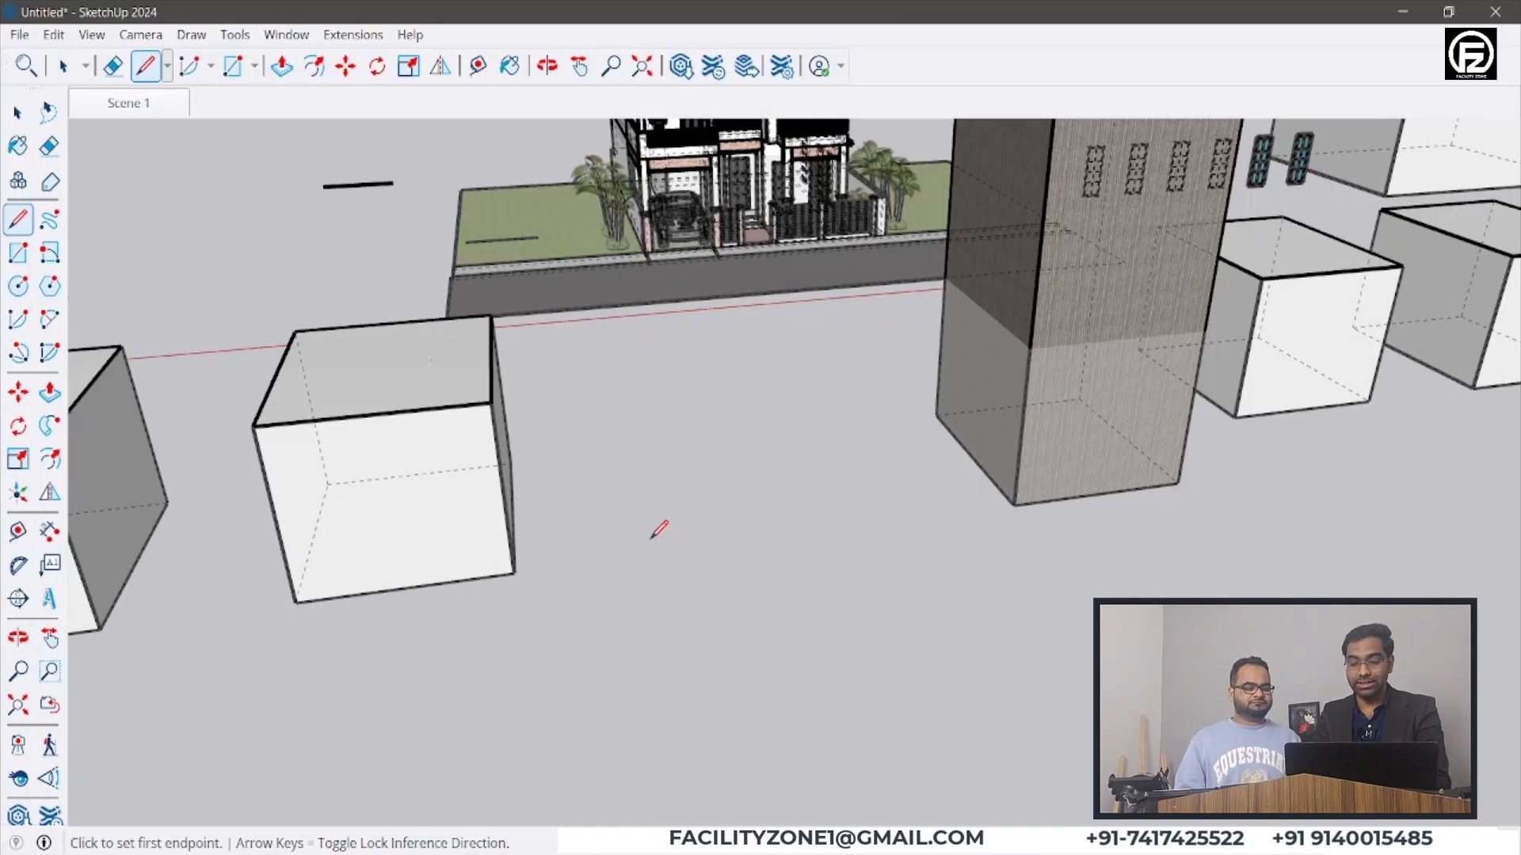
- Turn off back edges and profiles in the edge style
{"action": "key", "text": "k"}
{"action": "scroll", "coordinate": [959, 442], "scroll_direction": "down", "scroll_amount": 3}
{"action": "middle_click_drag", "start_coordinate": [900, 477], "coordinate": [763, 459]}
{"action": "scroll", "coordinate": [763, 459], "scroll_direction": "down", "scroll_amount": 1}
{"action": "left_click", "coordinate": [92, 35]}
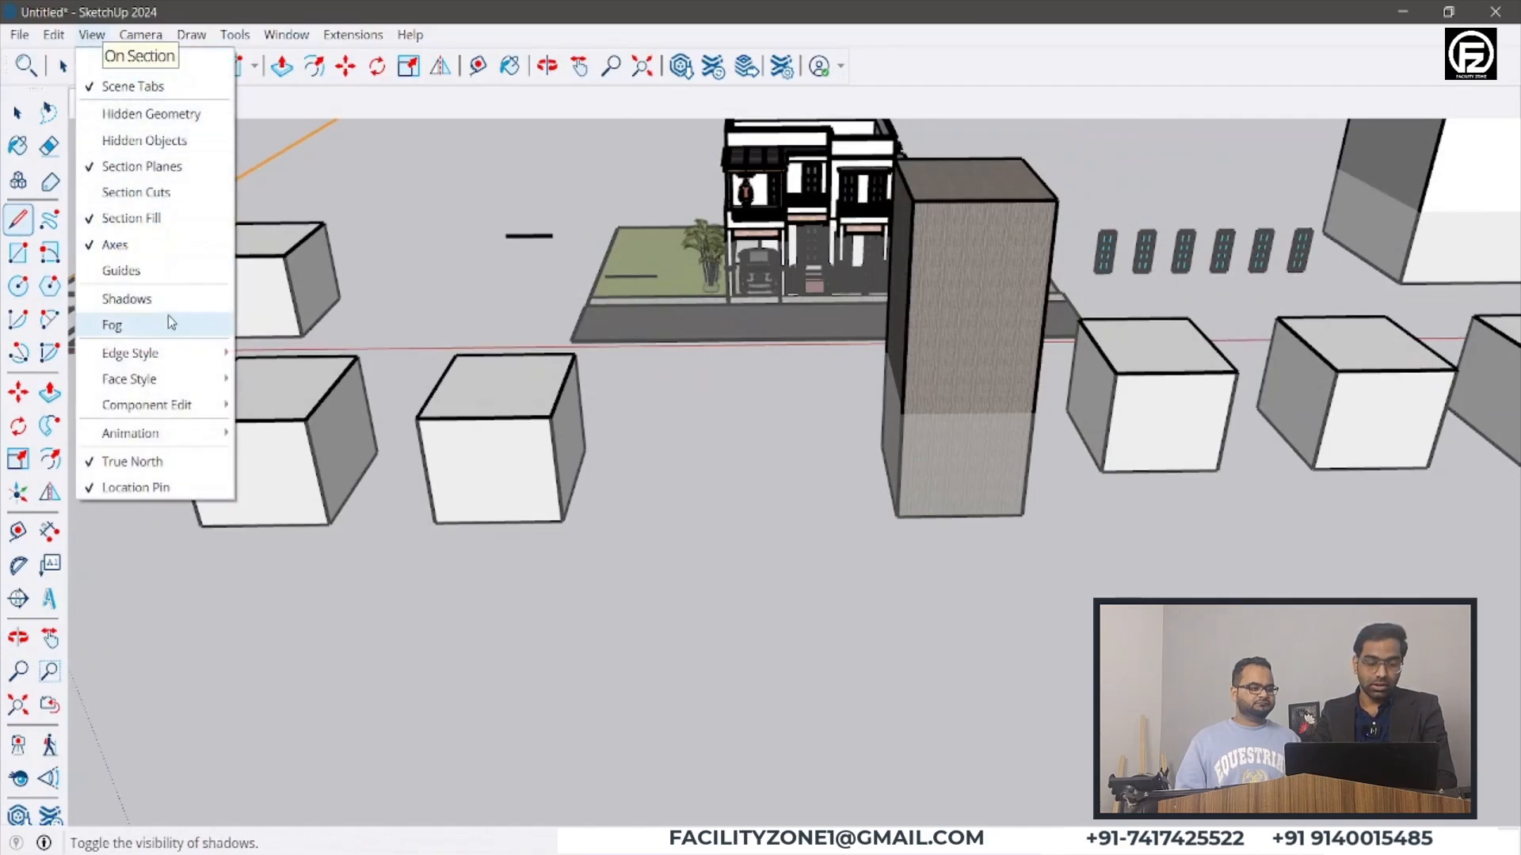
{"action": "mouse_move", "coordinate": [180, 367]}
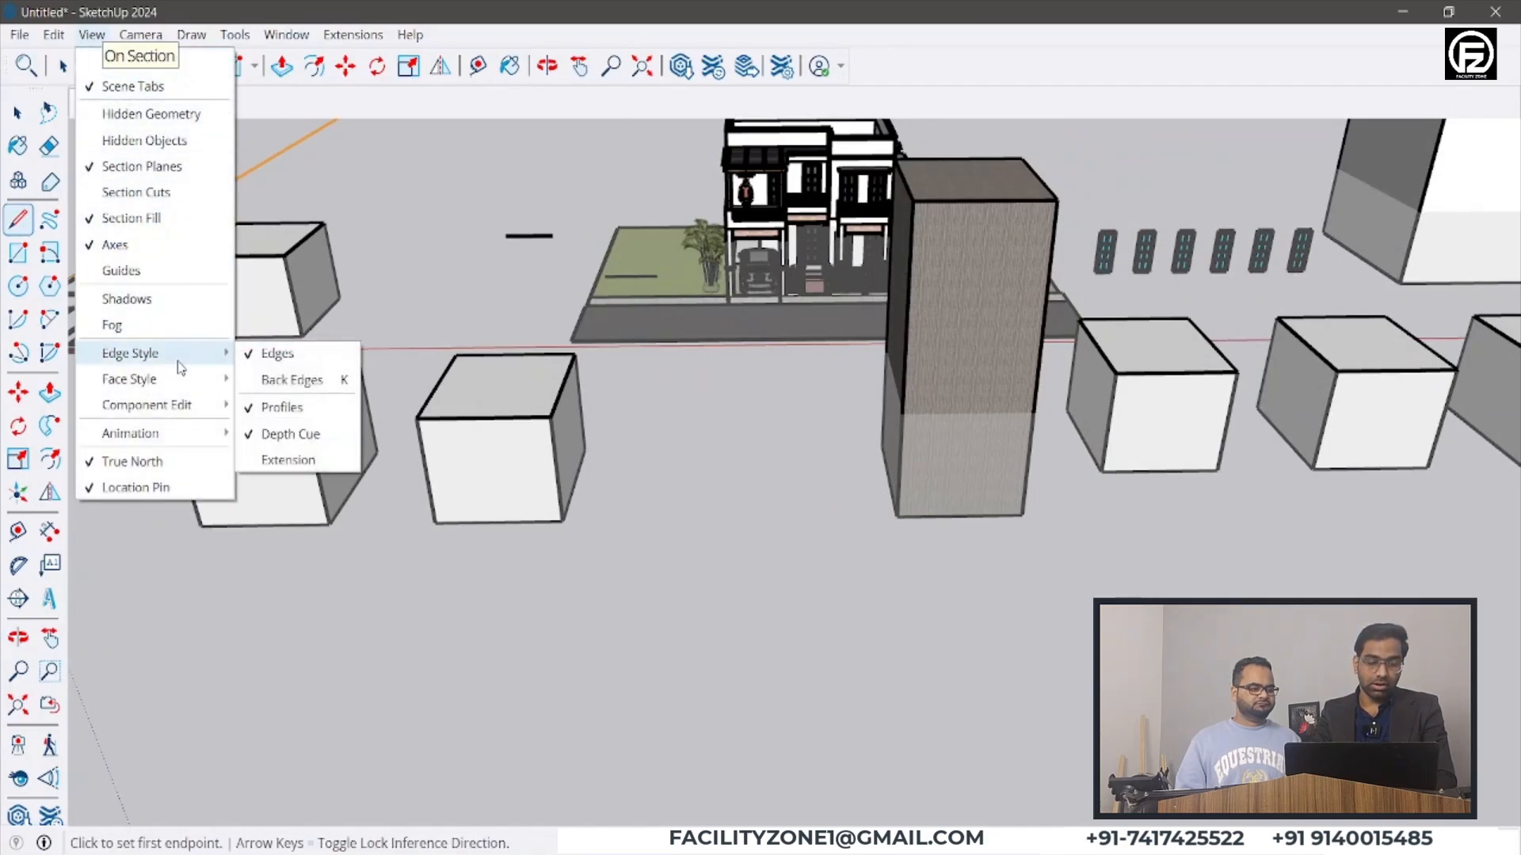
{"action": "left_click", "coordinate": [280, 408]}
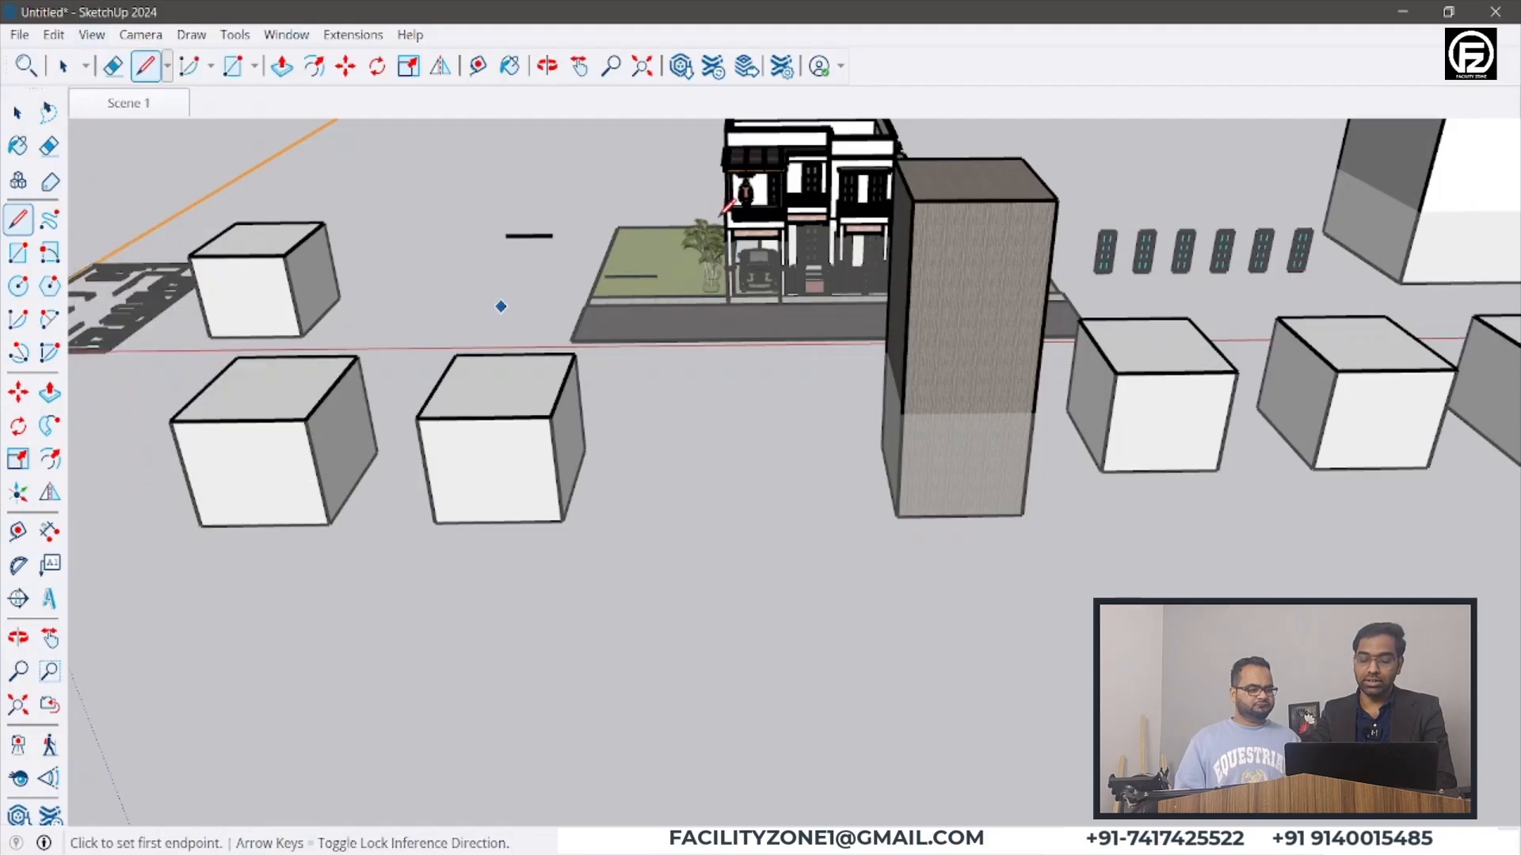
- Examine the house front's edges without profiles and review the edge style options
{"action": "scroll", "coordinate": [721, 212], "scroll_direction": "up", "scroll_amount": 10}
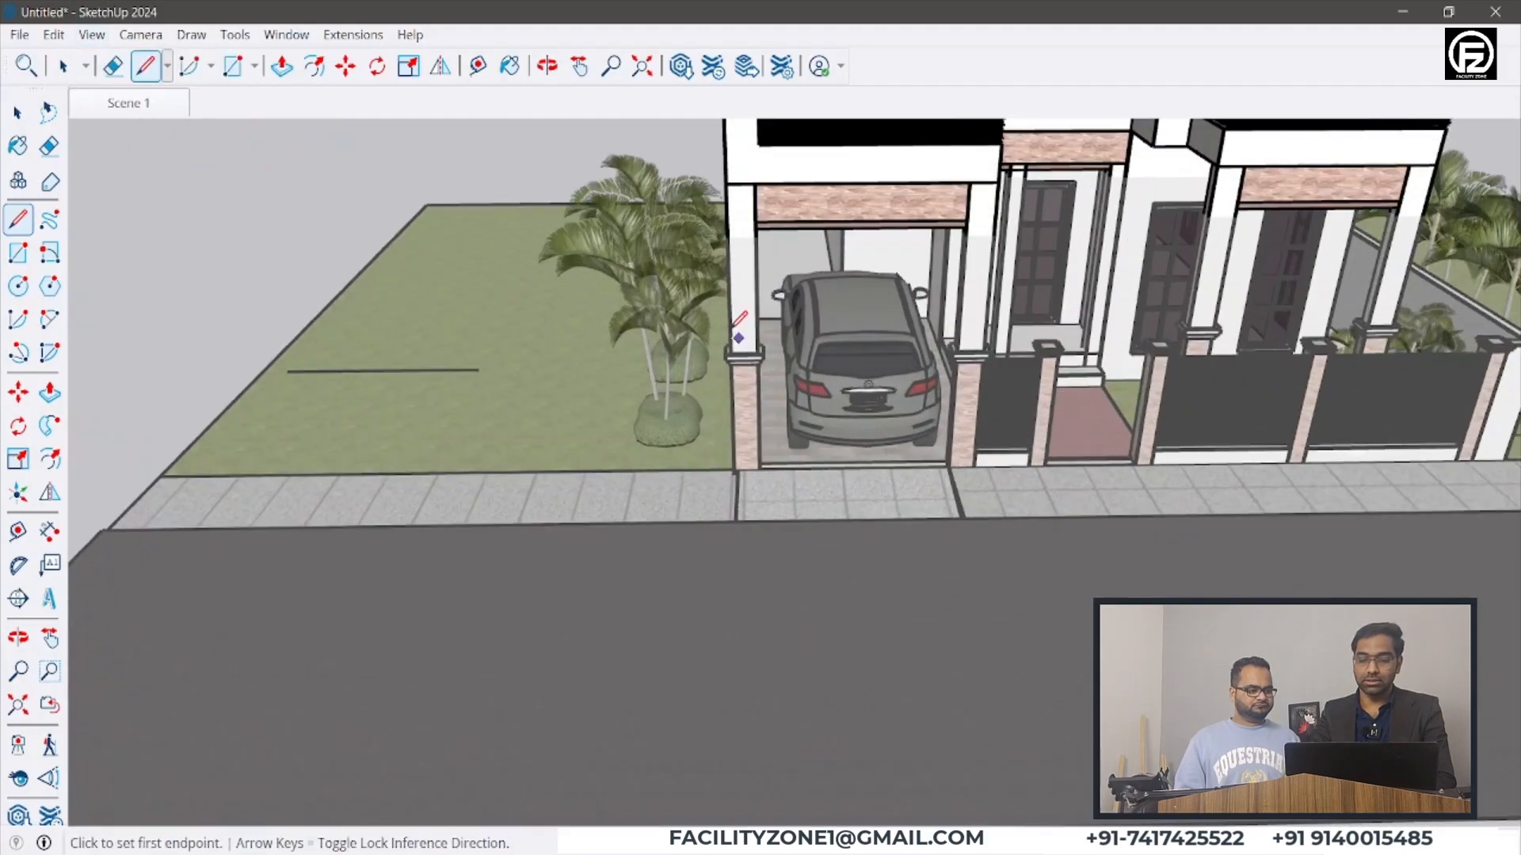
{"action": "scroll", "coordinate": [739, 325], "scroll_direction": "down", "scroll_amount": 5}
{"action": "middle_click_drag", "start_coordinate": [739, 325], "coordinate": [855, 364]}
{"action": "left_click", "coordinate": [64, 66]}
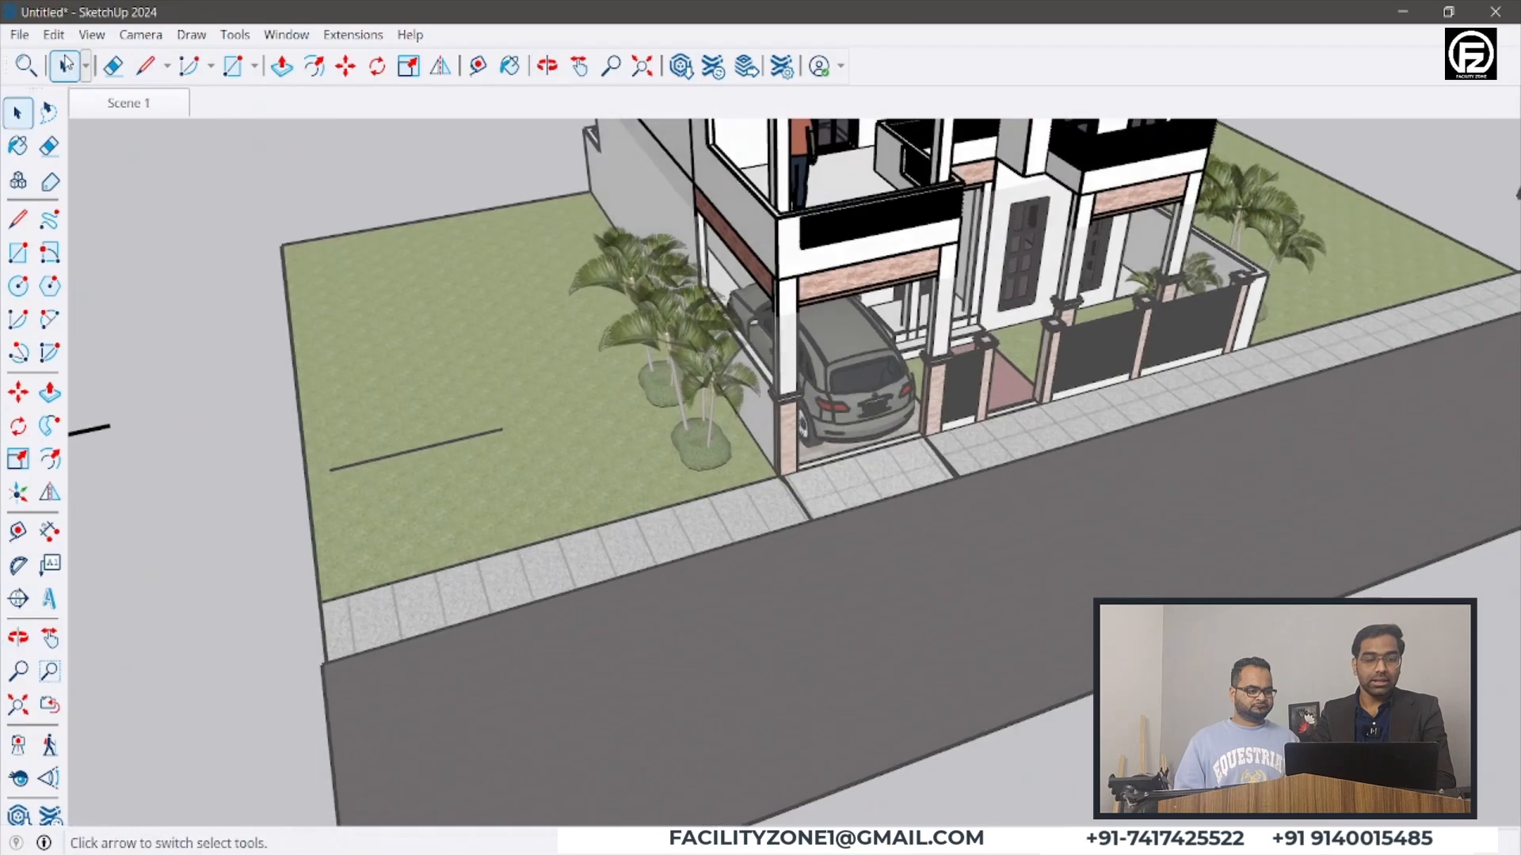
{"action": "left_click", "coordinate": [90, 36]}
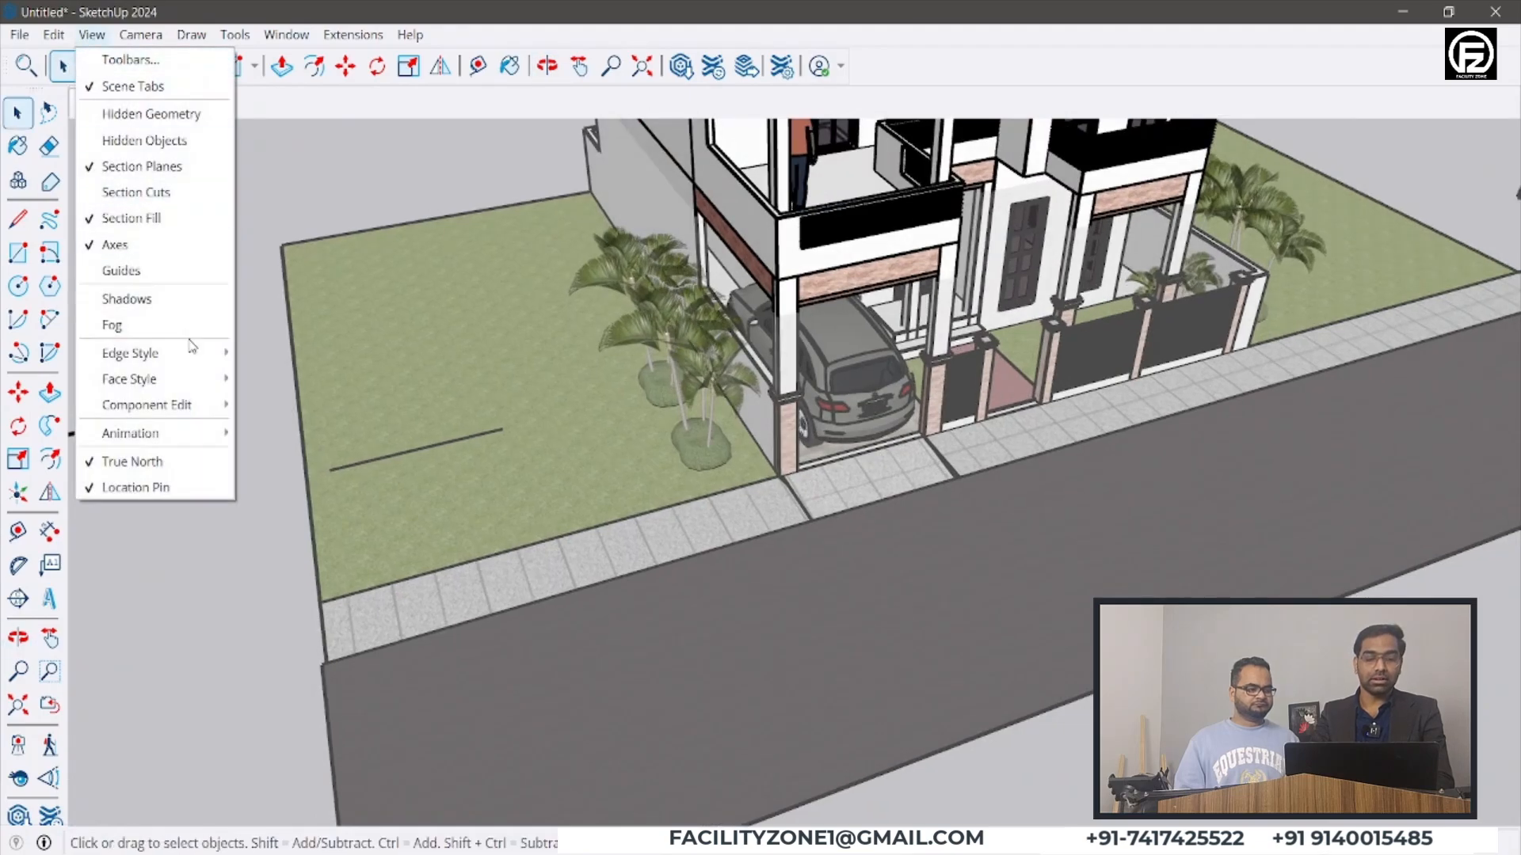
{"action": "mouse_move", "coordinate": [206, 366]}
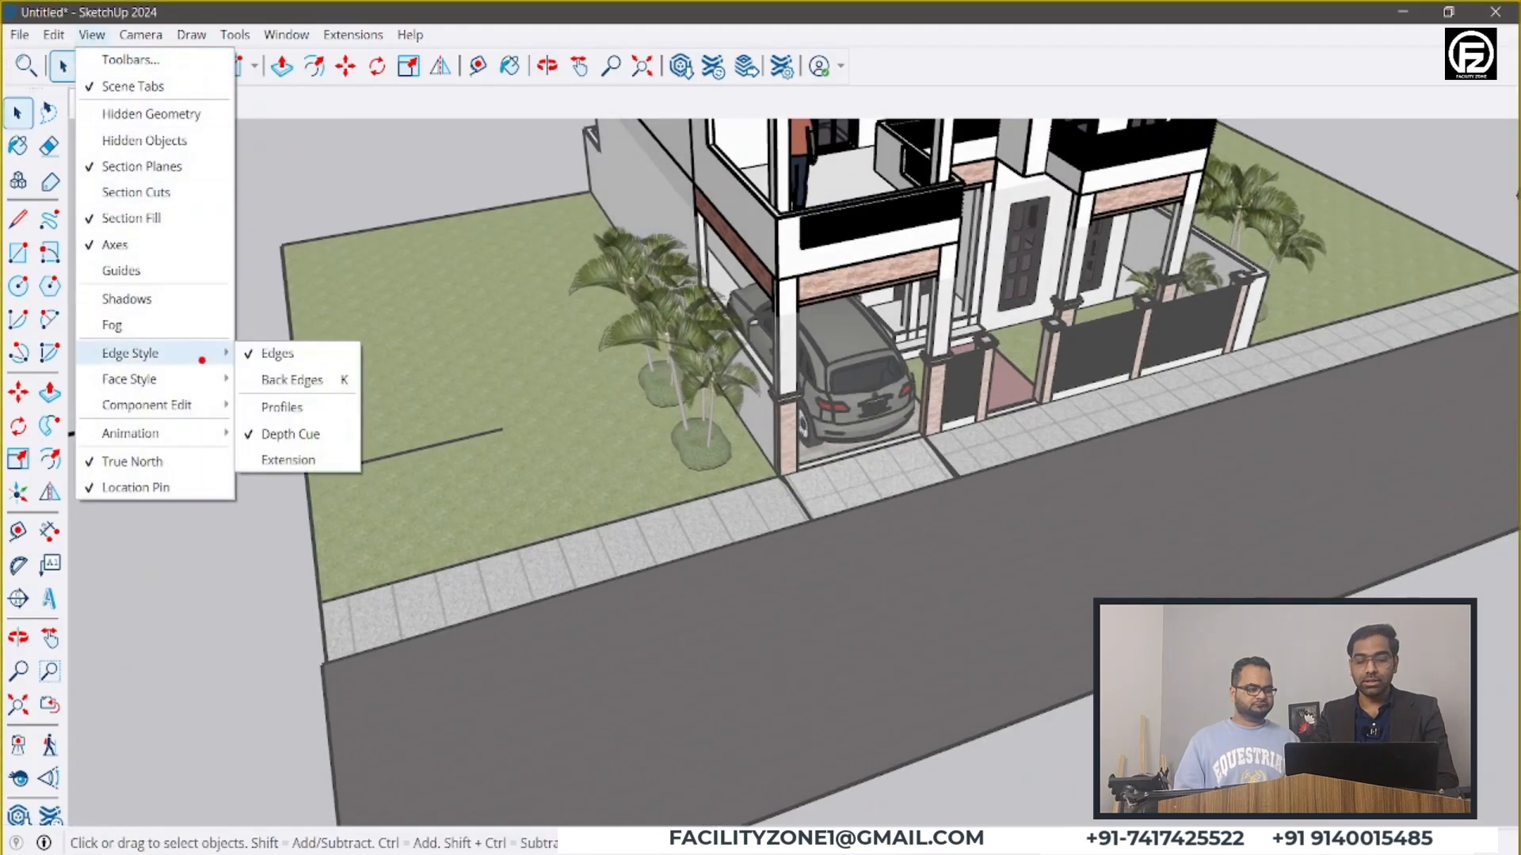
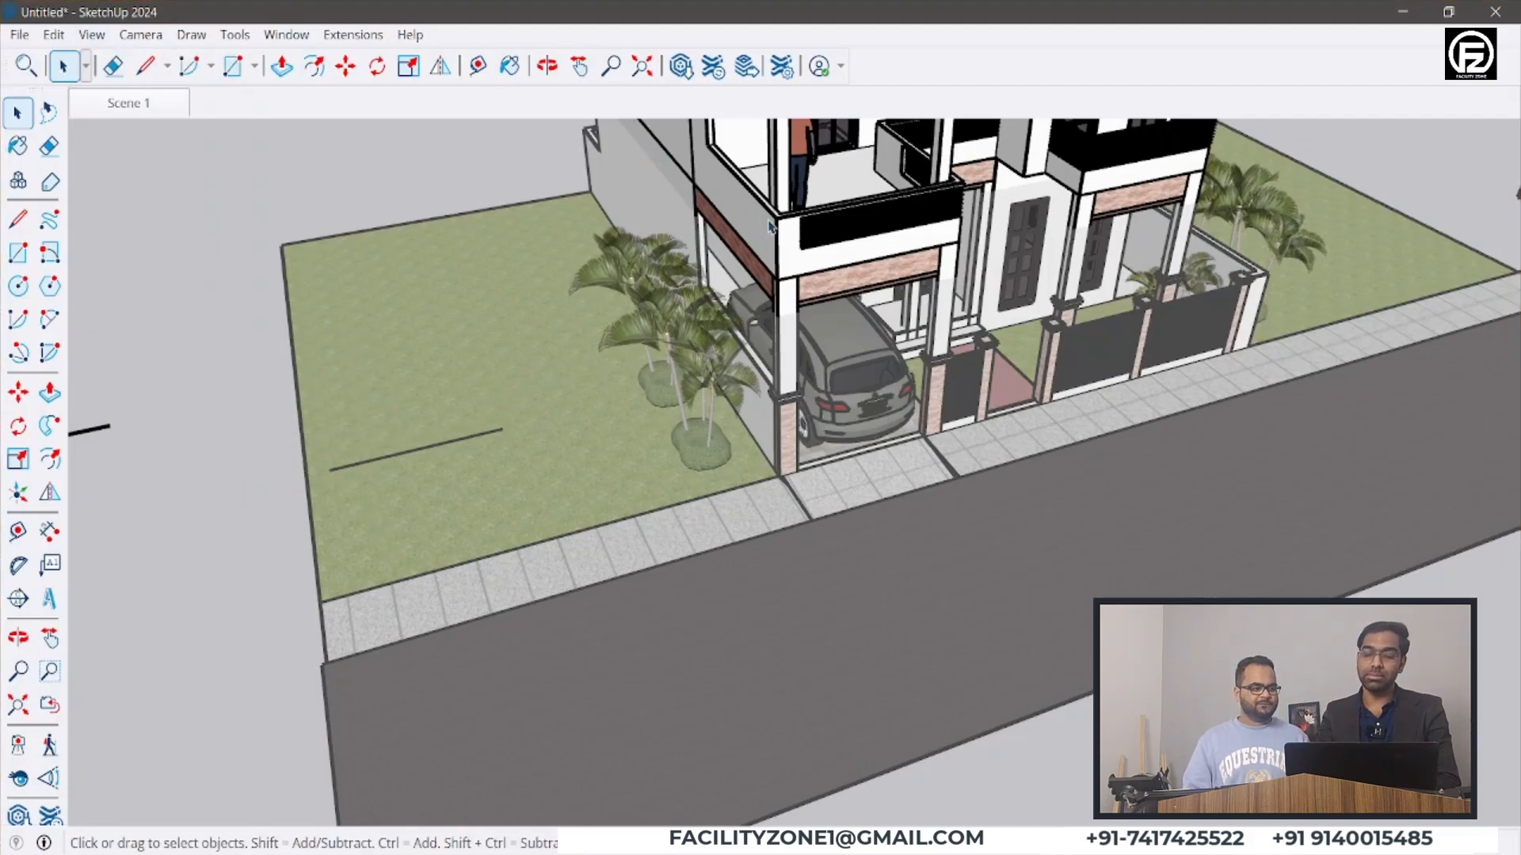
- Examine how the edges meet at the front corner of the balcony wall
{"action": "scroll", "coordinate": [770, 227], "scroll_direction": "up", "scroll_amount": 8}
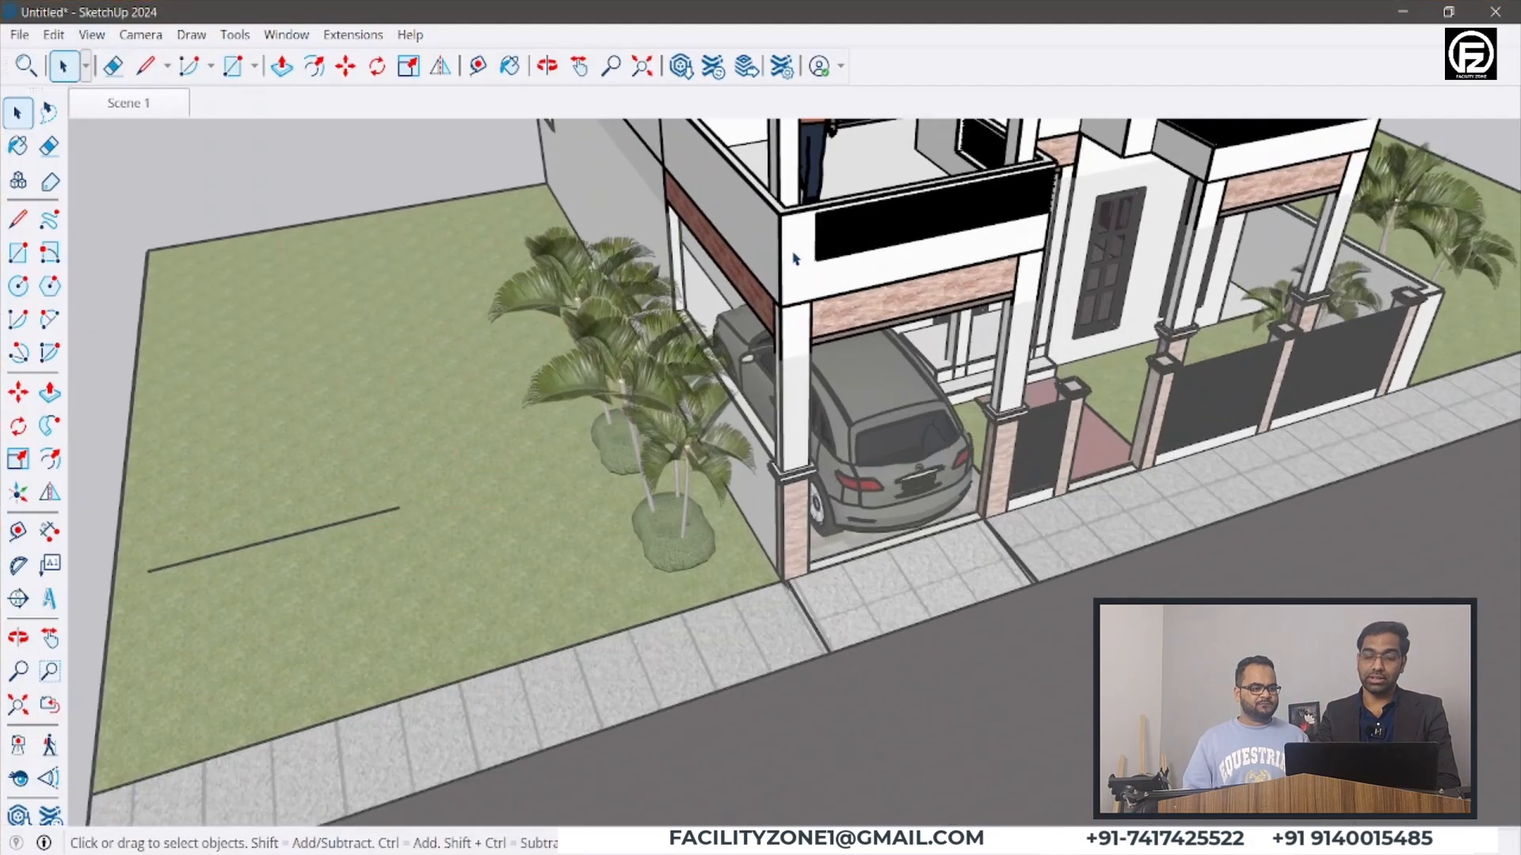
{"action": "middle_click_drag", "start_coordinate": [792, 432], "coordinate": [788, 420]}
{"action": "scroll", "coordinate": [788, 420], "scroll_direction": "up", "scroll_amount": 3}
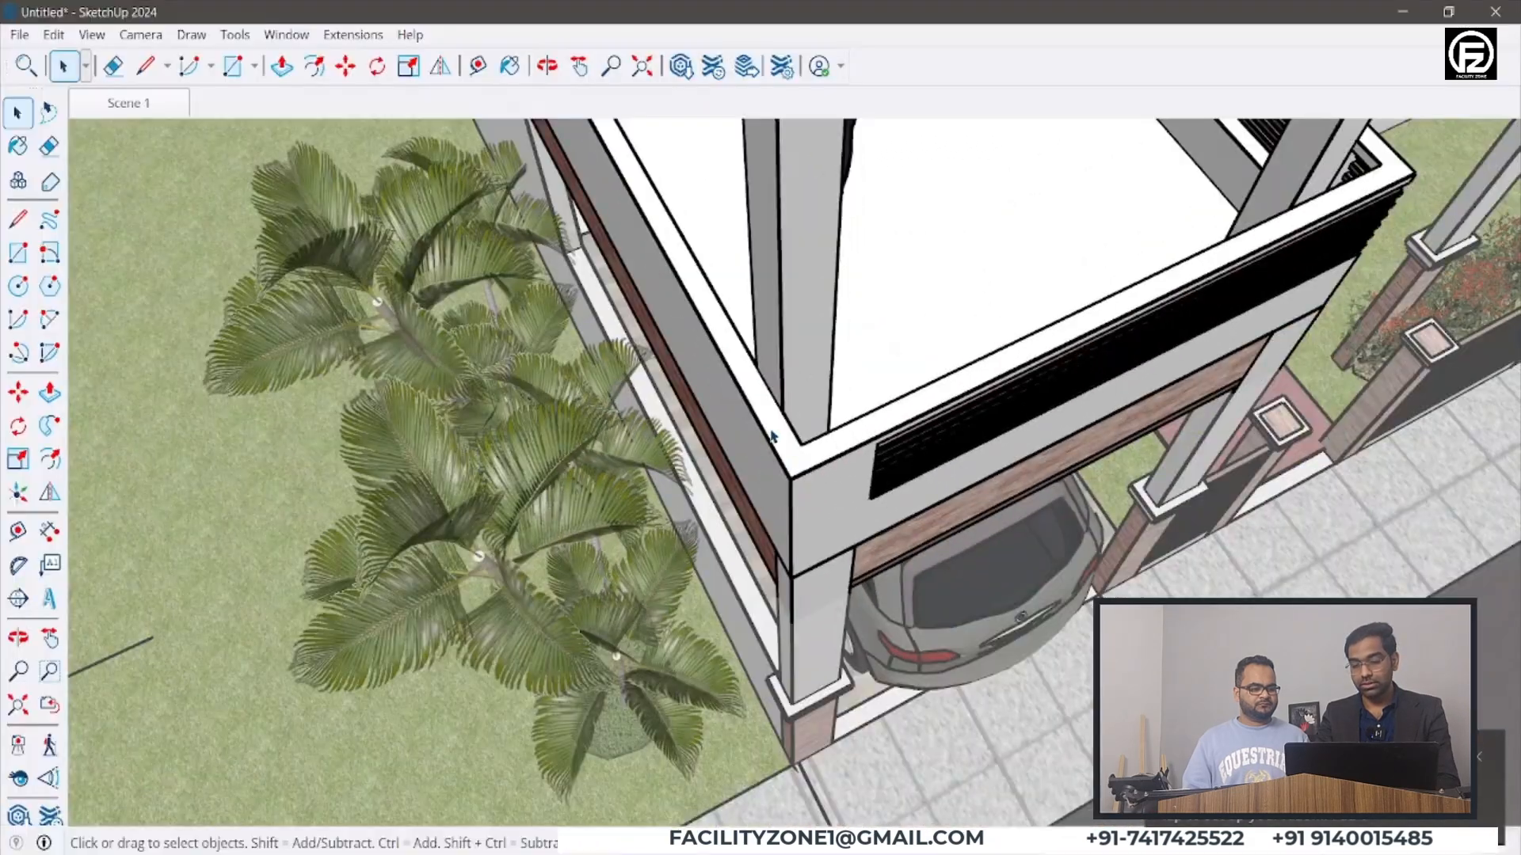
{"action": "mouse_move", "coordinate": [760, 426]}
{"action": "left_mouse_down"}
{"action": "mouse_move", "coordinate": [781, 477]}
{"action": "mouse_move", "coordinate": [827, 463]}
{"action": "left_mouse_up"}
{"action": "key", "text": "Escape"}
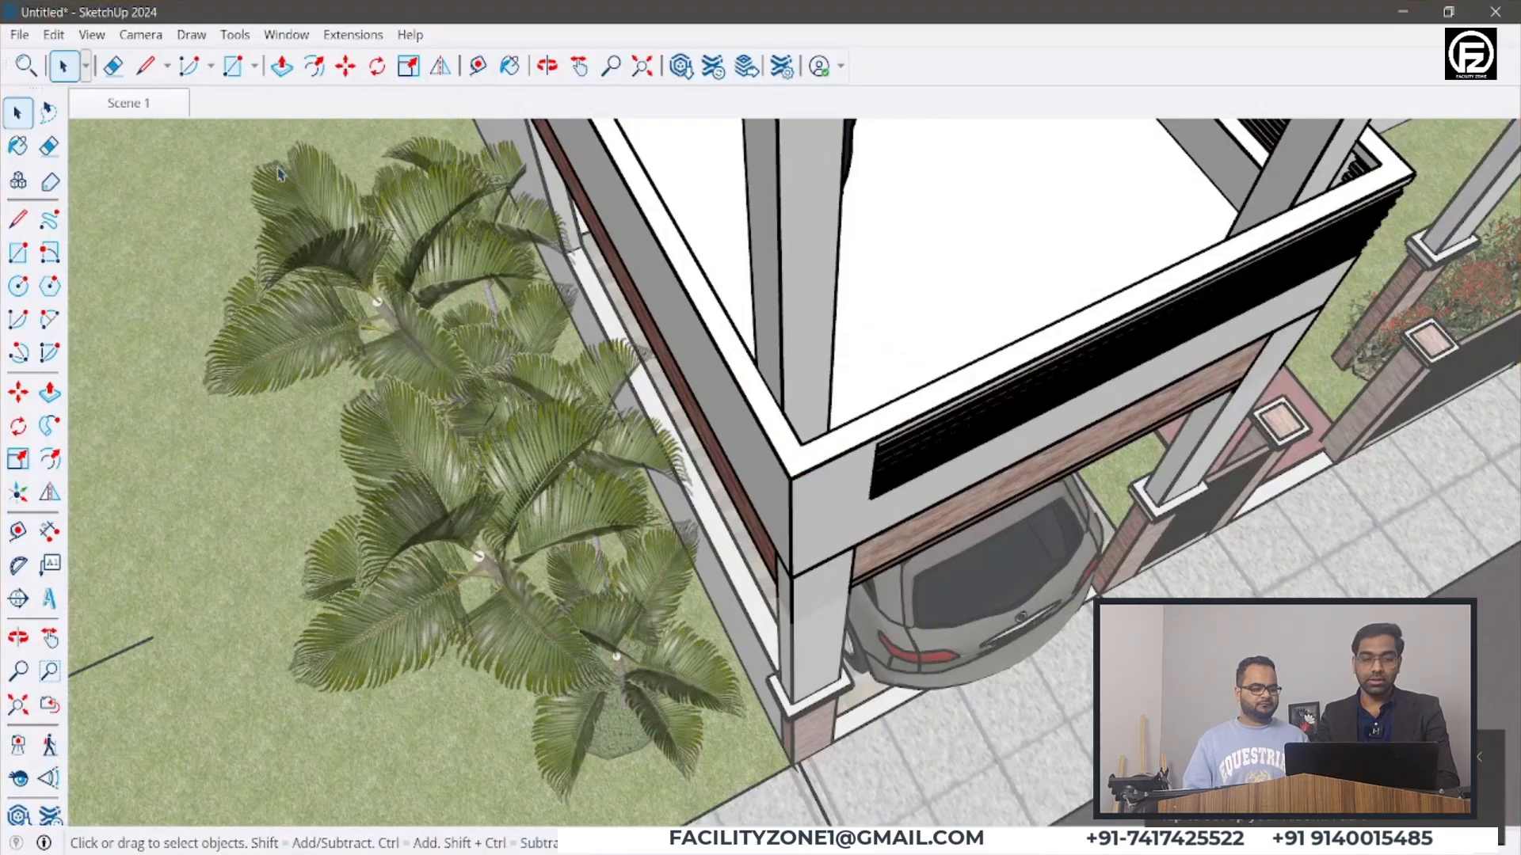
- Turn on Extension in the edge style and inspect the edge ends at the balcony wall's front corner
{"action": "left_click", "coordinate": [93, 34]}
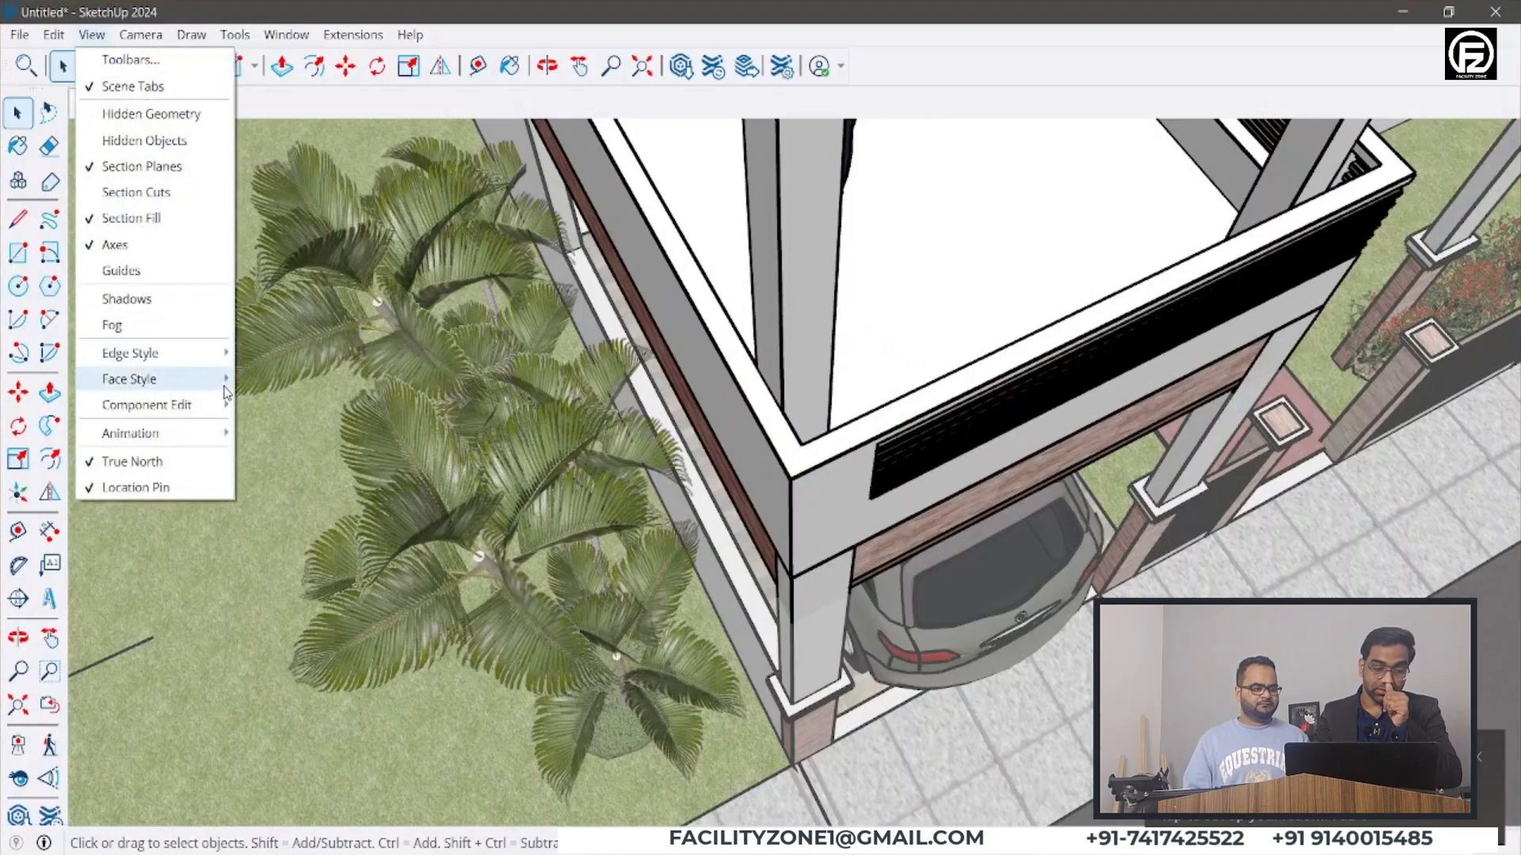
{"action": "mouse_move", "coordinate": [222, 361]}
{"action": "left_click", "coordinate": [291, 463]}
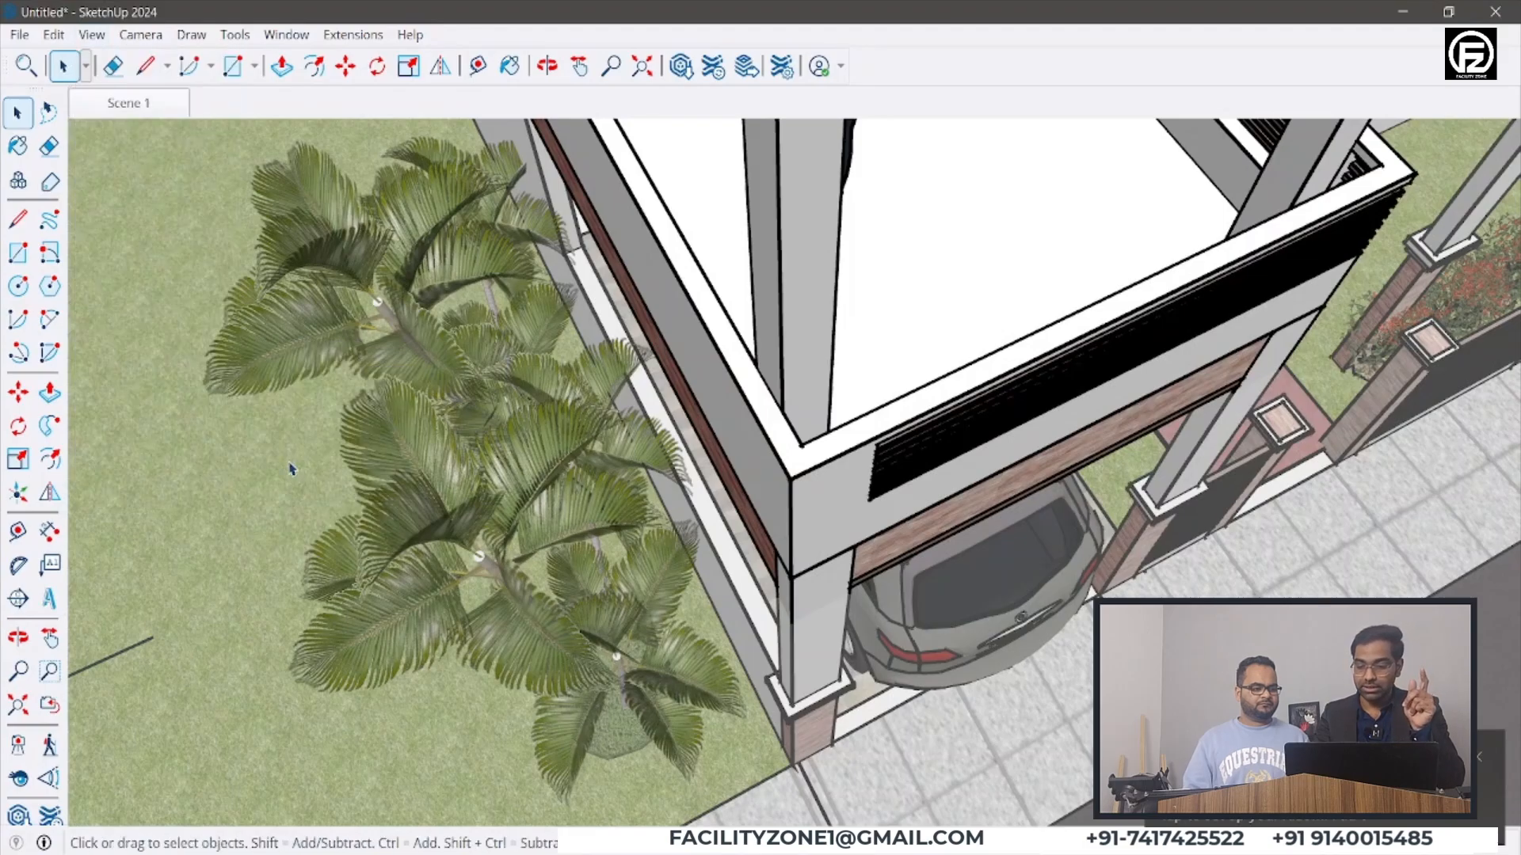
{"action": "key", "text": "ctrl+2"}
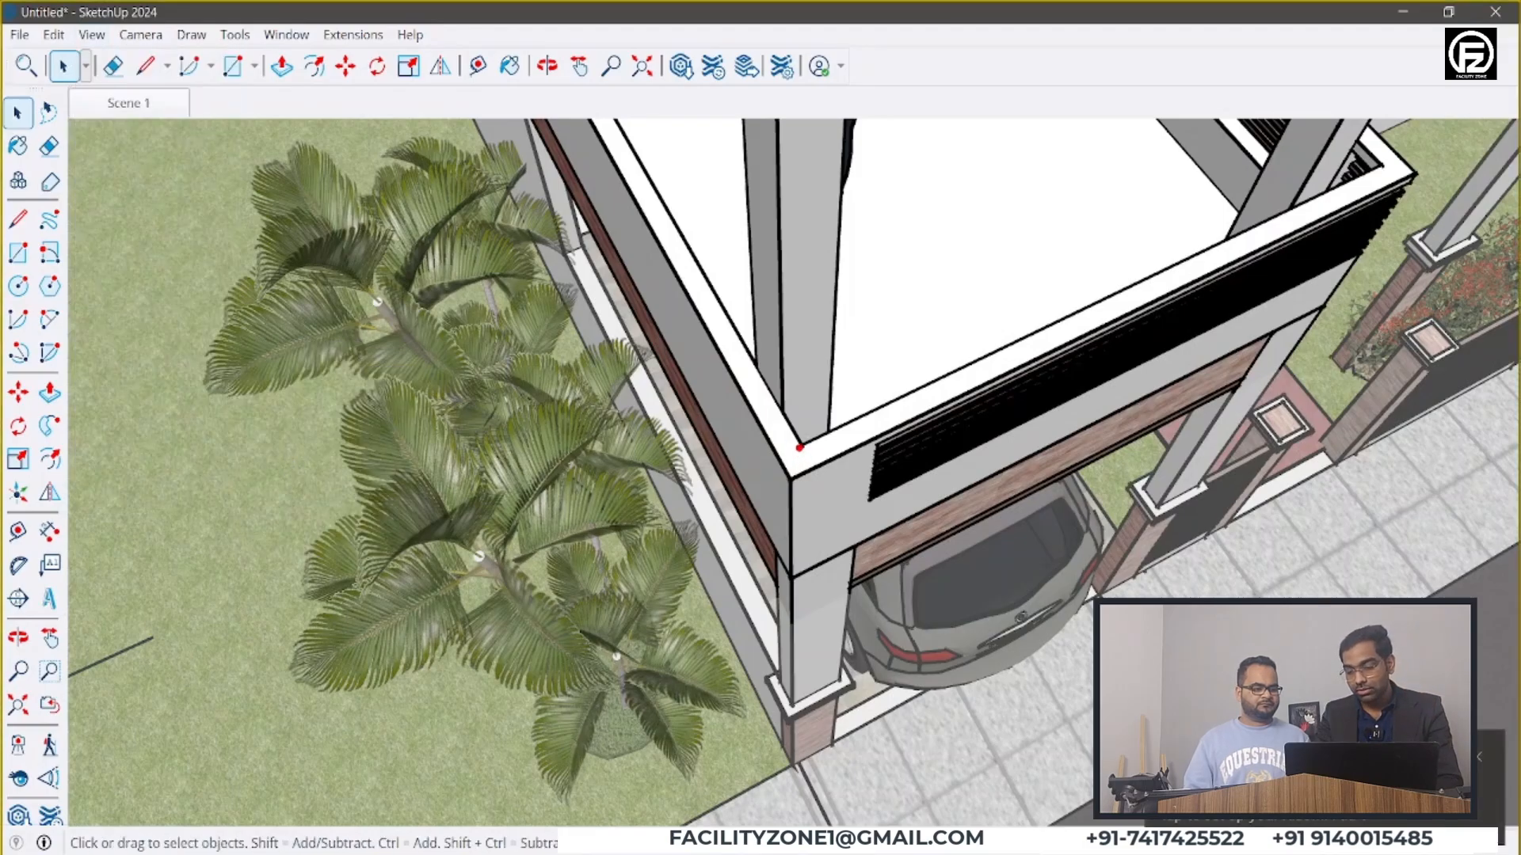
{"action": "key", "text": "Escape"}
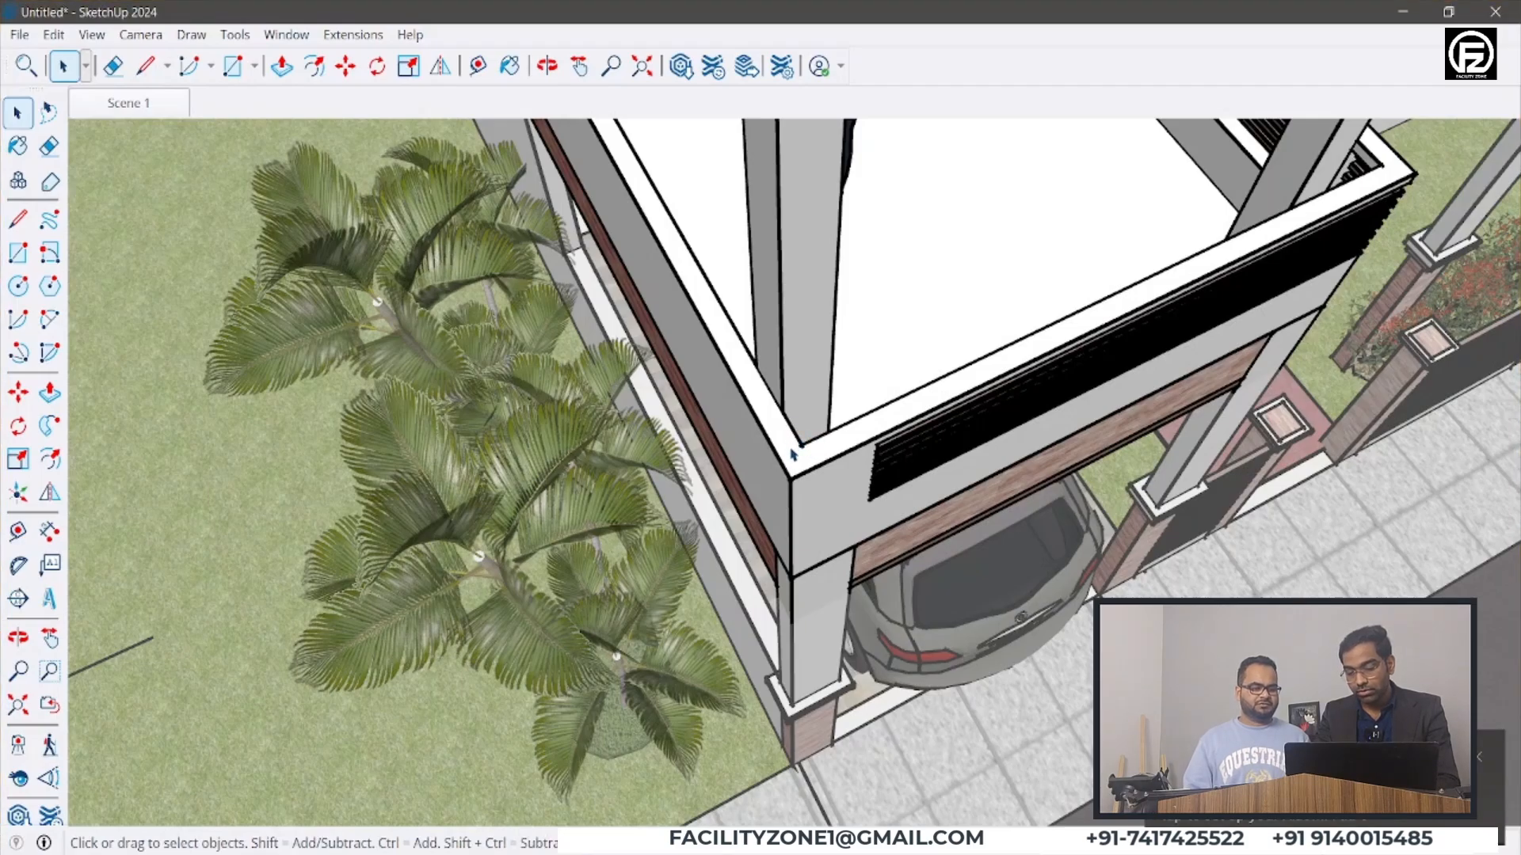
{"action": "key", "text": "ctrl+2"}
{"action": "mouse_move", "coordinate": [793, 445]}
{"action": "left_mouse_down"}
{"action": "mouse_move", "coordinate": [803, 434]}
{"action": "mouse_move", "coordinate": [800, 460]}
{"action": "left_mouse_up"}
{"action": "key", "text": "Escape"}
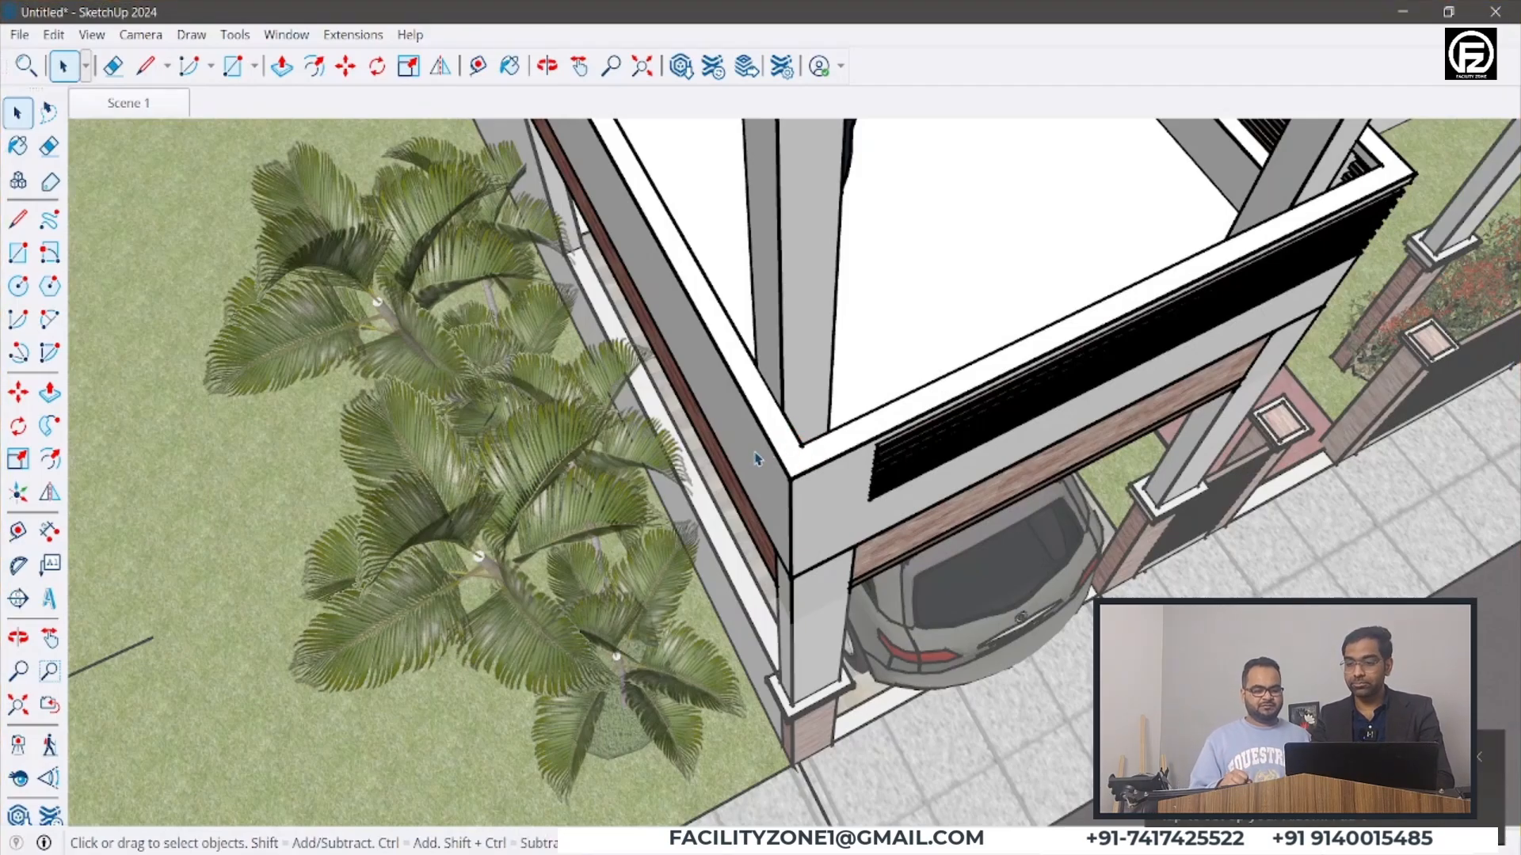
- Examine the extended edges across the house's side, balcony and front
{"action": "scroll", "coordinate": [756, 459], "scroll_direction": "down", "scroll_amount": 5}
{"action": "middle_click_drag", "start_coordinate": [753, 444], "coordinate": [737, 388]}
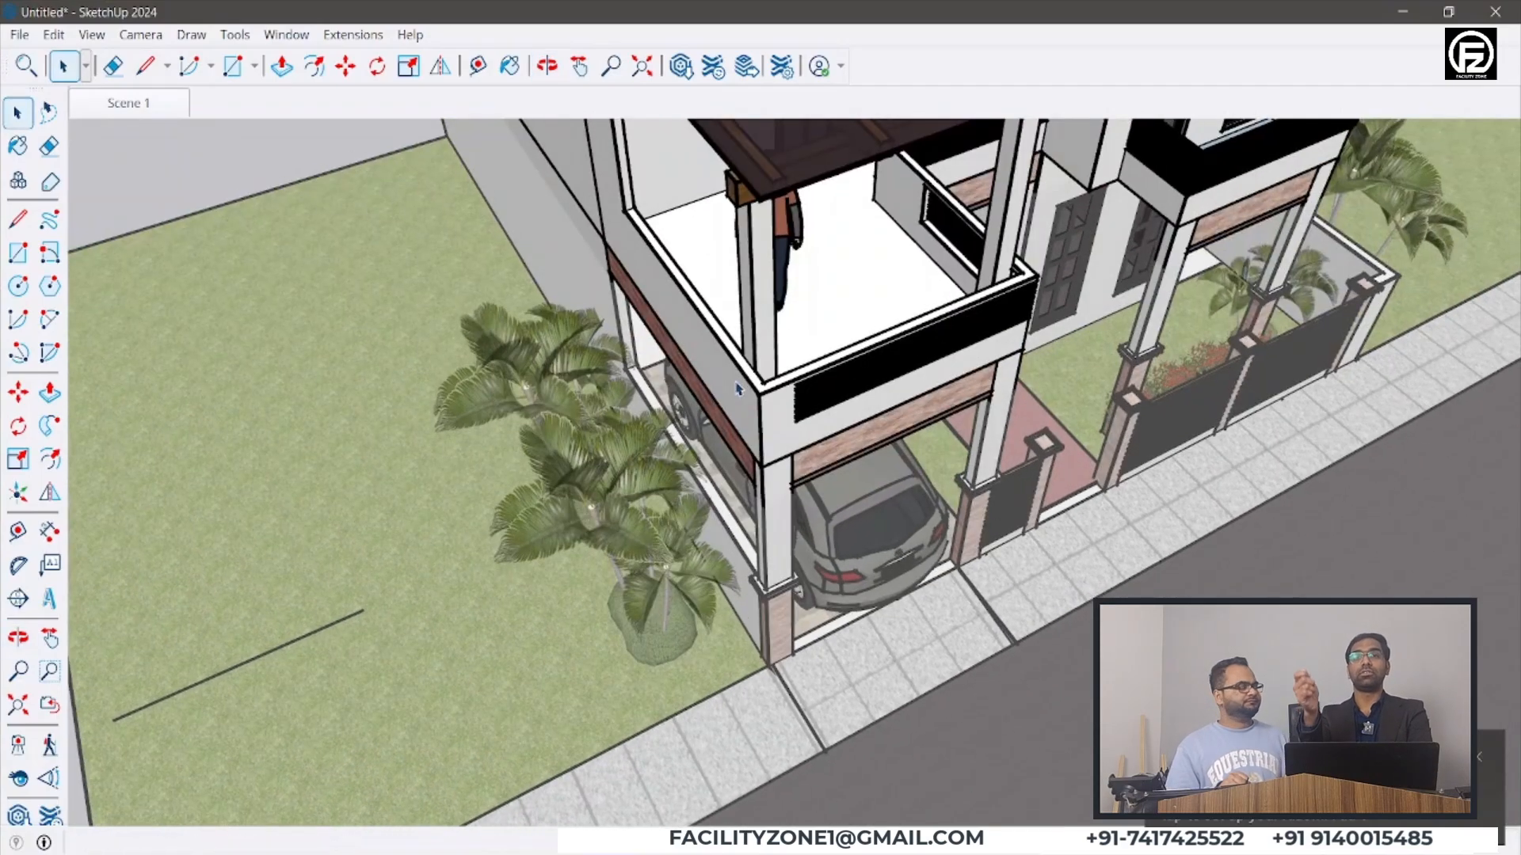
{"action": "scroll", "coordinate": [816, 365], "scroll_direction": "down", "scroll_amount": 5}
{"action": "middle_click_drag", "start_coordinate": [816, 364], "coordinate": [685, 273]}
{"action": "scroll", "coordinate": [837, 336], "scroll_direction": "down", "scroll_amount": 2}
{"action": "middle_click_drag", "start_coordinate": [839, 333], "coordinate": [1125, 491]}
{"action": "scroll", "coordinate": [970, 260], "scroll_direction": "up", "scroll_amount": 2}
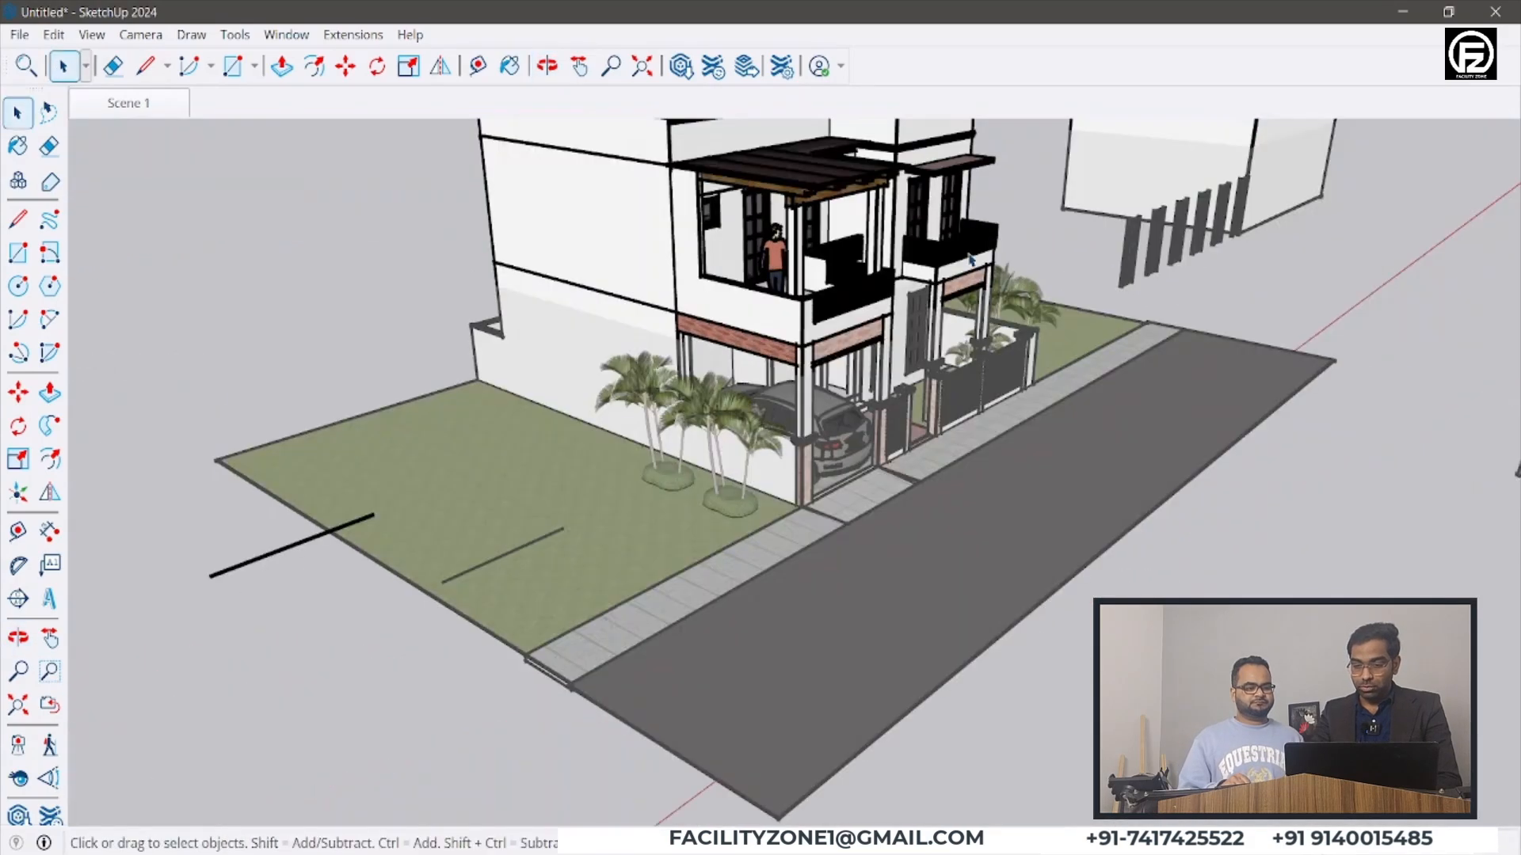
{"action": "scroll", "coordinate": [970, 260], "scroll_direction": "up", "scroll_amount": 2}
{"action": "middle_click_drag", "start_coordinate": [970, 260], "coordinate": [583, 477]}
{"action": "scroll", "coordinate": [793, 499], "scroll_direction": "down", "scroll_amount": 2}
{"action": "scroll", "coordinate": [836, 365], "scroll_direction": "down", "scroll_amount": 3}
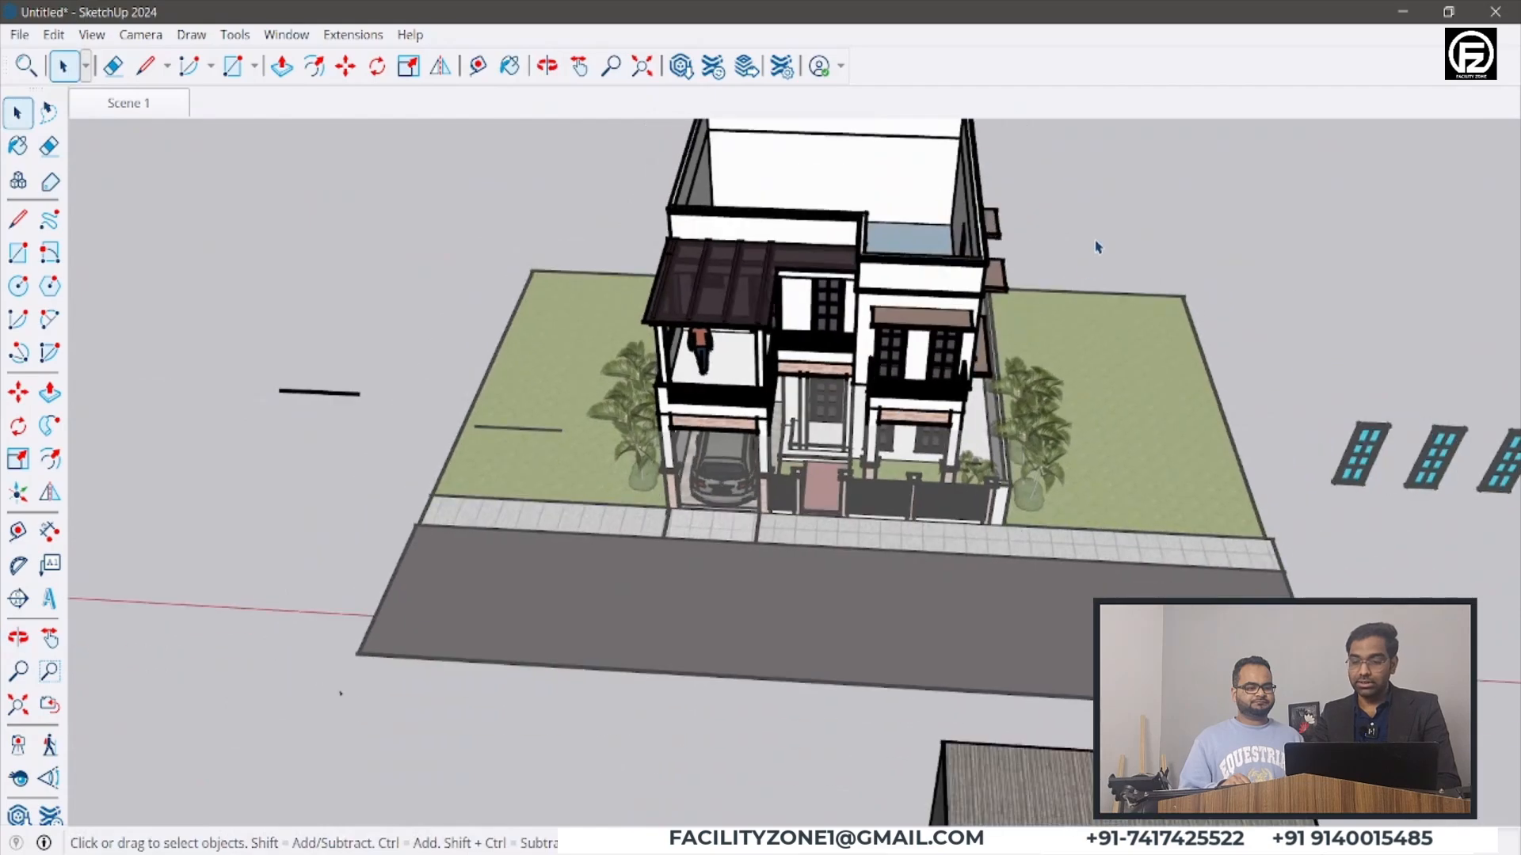
- Inspect the canopies on the house's side wall and circle their outer corners with screen annotations
{"action": "scroll", "coordinate": [1042, 190], "scroll_direction": "up", "scroll_amount": 2}
{"action": "scroll", "coordinate": [1012, 206], "scroll_direction": "up", "scroll_amount": 3}
{"action": "middle_click_drag", "start_coordinate": [1011, 206], "coordinate": [926, 227]}
{"action": "scroll", "coordinate": [891, 202], "scroll_direction": "up", "scroll_amount": 2}
{"action": "scroll", "coordinate": [894, 202], "scroll_direction": "up", "scroll_amount": 2}
{"action": "key", "text": "ctrl+2"}
{"action": "left_click_drag", "start_coordinate": [884, 190], "coordinate": [882, 190]}
{"action": "mouse_move", "coordinate": [882, 392]}
{"action": "left_mouse_down"}
{"action": "mouse_move", "coordinate": [874, 438]}
{"action": "mouse_move", "coordinate": [897, 379]}
{"action": "left_mouse_up"}
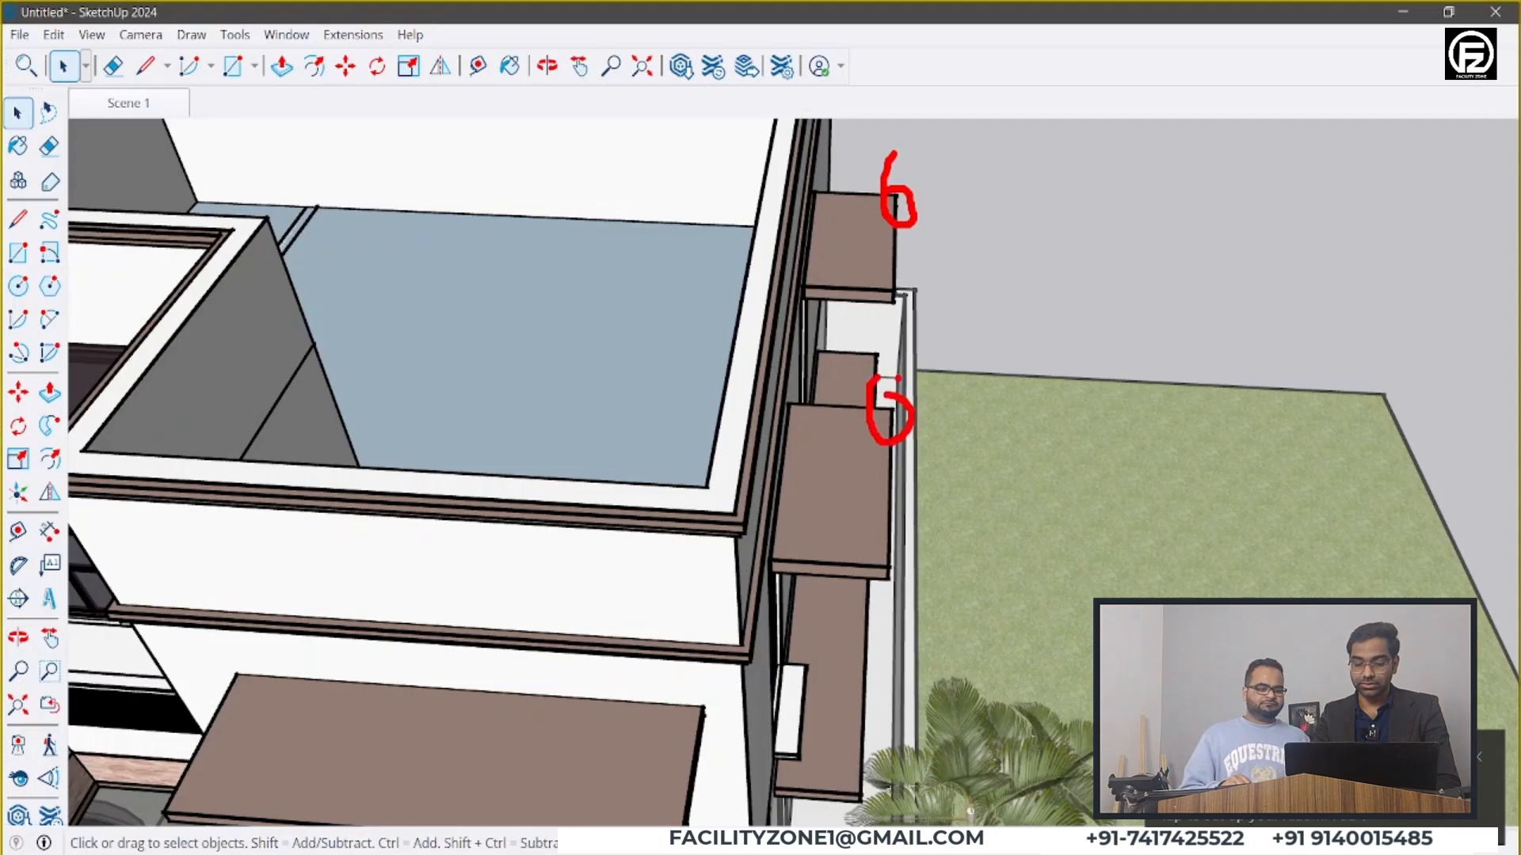
- Inspect the two cubes in front of the house and circle their top-face corners with screen annotations
{"action": "mouse_move", "coordinate": [697, 687]}
{"action": "left_mouse_down"}
{"action": "mouse_move", "coordinate": [681, 709]}
{"action": "mouse_move", "coordinate": [697, 724]}
{"action": "left_mouse_up"}
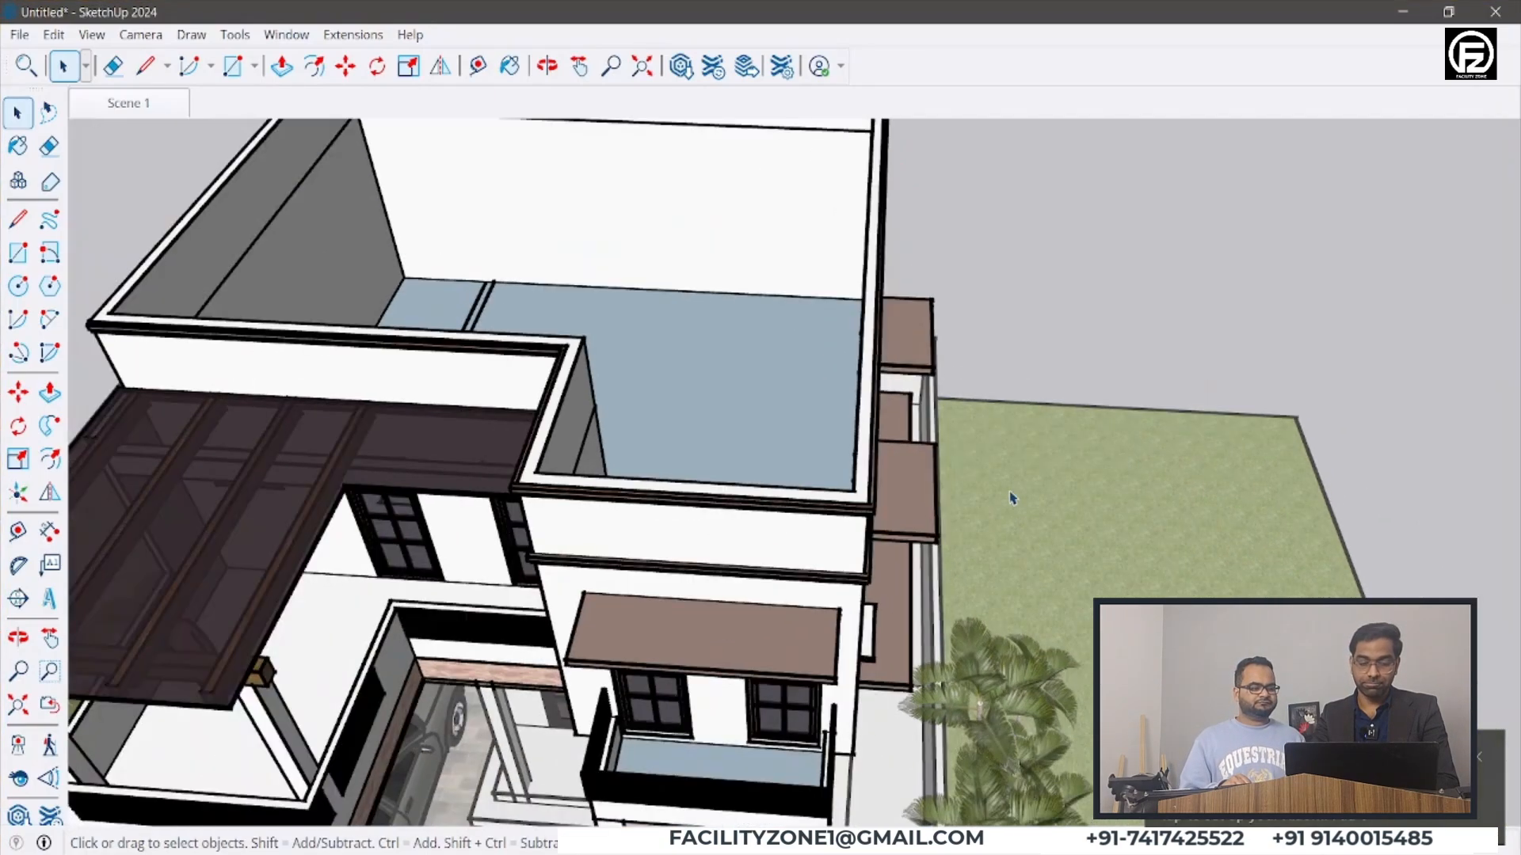
{"action": "scroll", "coordinate": [1002, 504], "scroll_direction": "down", "scroll_amount": 10}
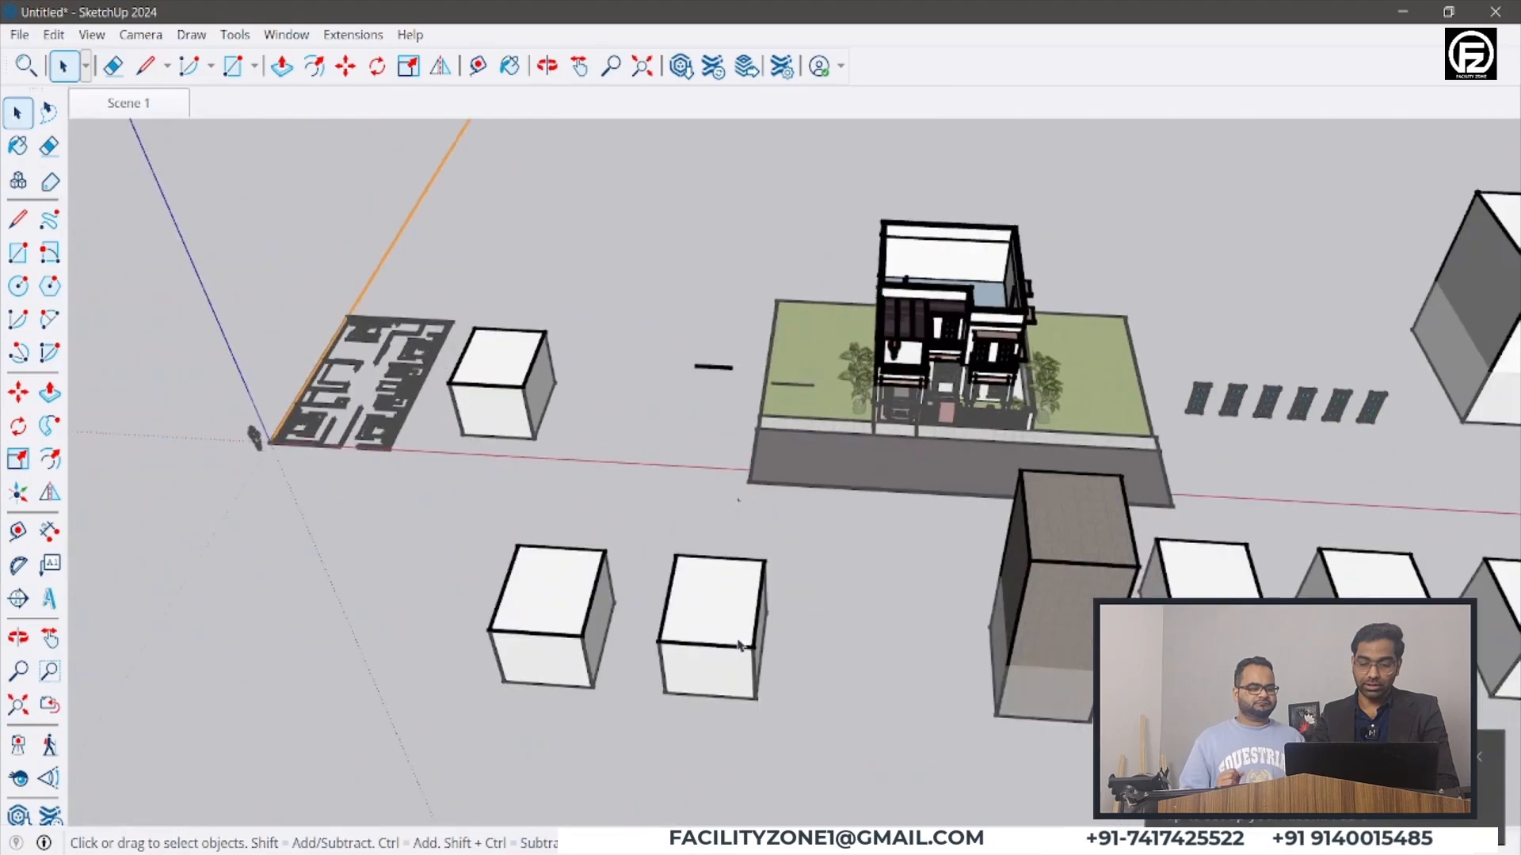
{"action": "scroll", "coordinate": [748, 622], "scroll_direction": "up", "scroll_amount": 6}
{"action": "middle_click_drag", "start_coordinate": [428, 713], "coordinate": [392, 729]}
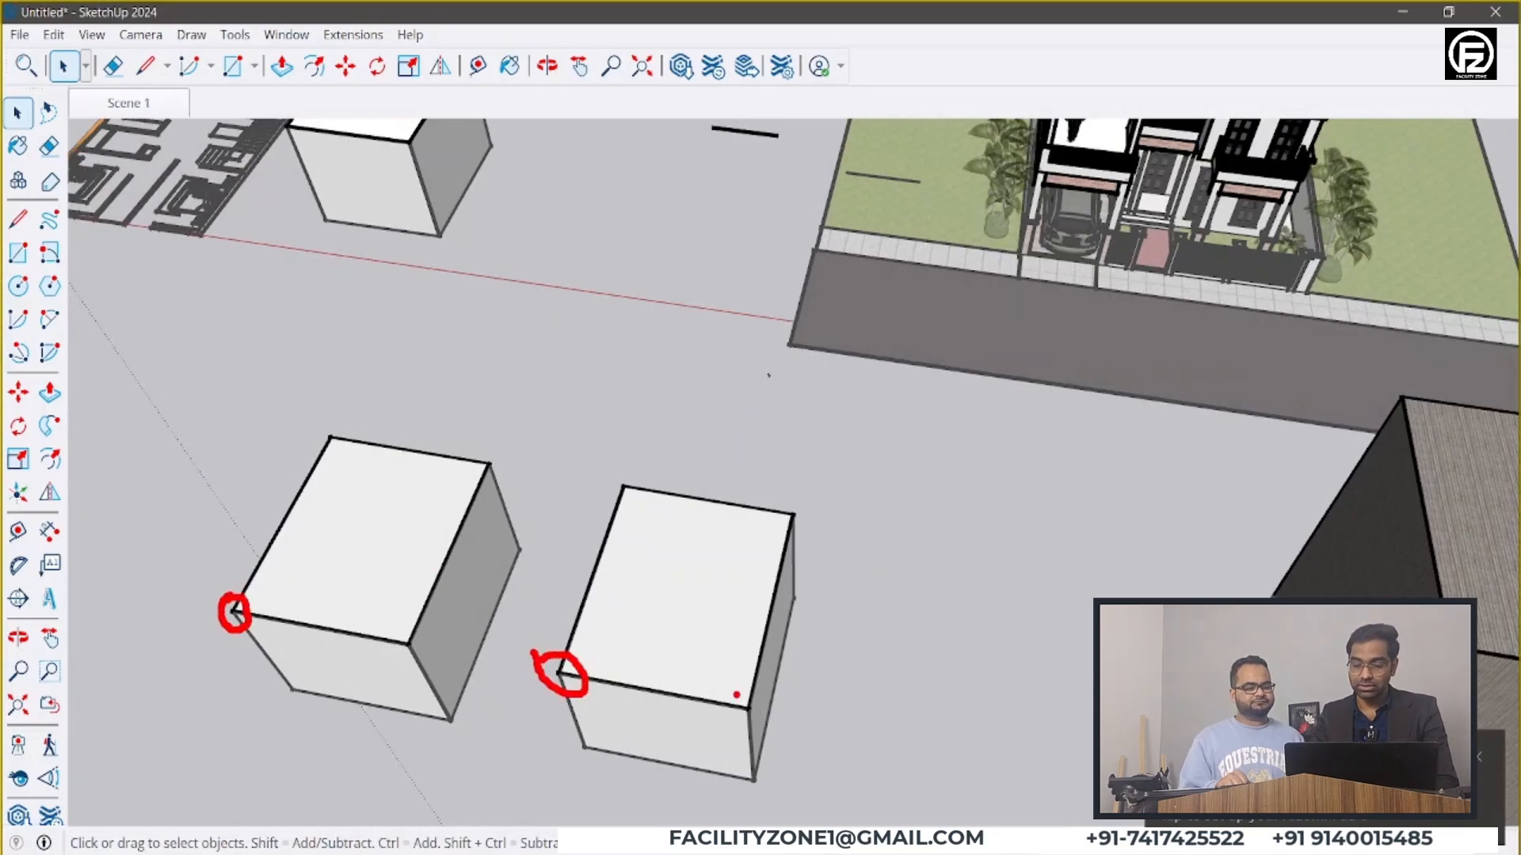
{"action": "left_click_drag", "start_coordinate": [730, 694], "coordinate": [710, 671]}
{"action": "mouse_move", "coordinate": [558, 729]}
{"action": "left_mouse_down"}
{"action": "mouse_move", "coordinate": [635, 794]}
{"action": "mouse_move", "coordinate": [552, 727]}
{"action": "left_mouse_up"}
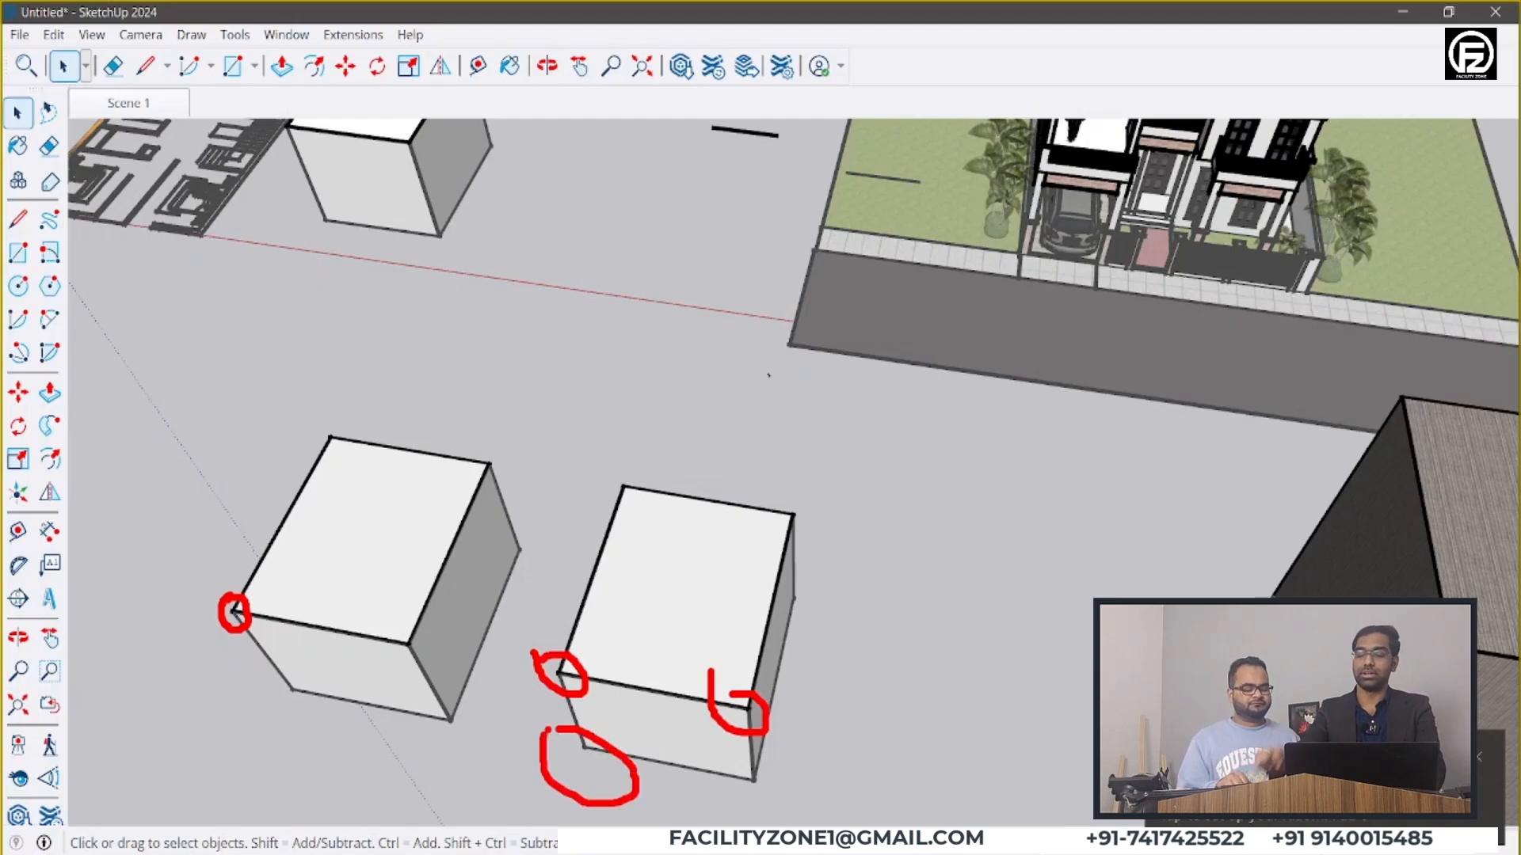
{"action": "key", "text": "Escape"}
- Examine the edge ends at the cubes' corners up close and compare the line thickness from farther away
{"action": "scroll", "coordinate": [577, 679], "scroll_direction": "up", "scroll_amount": 6}
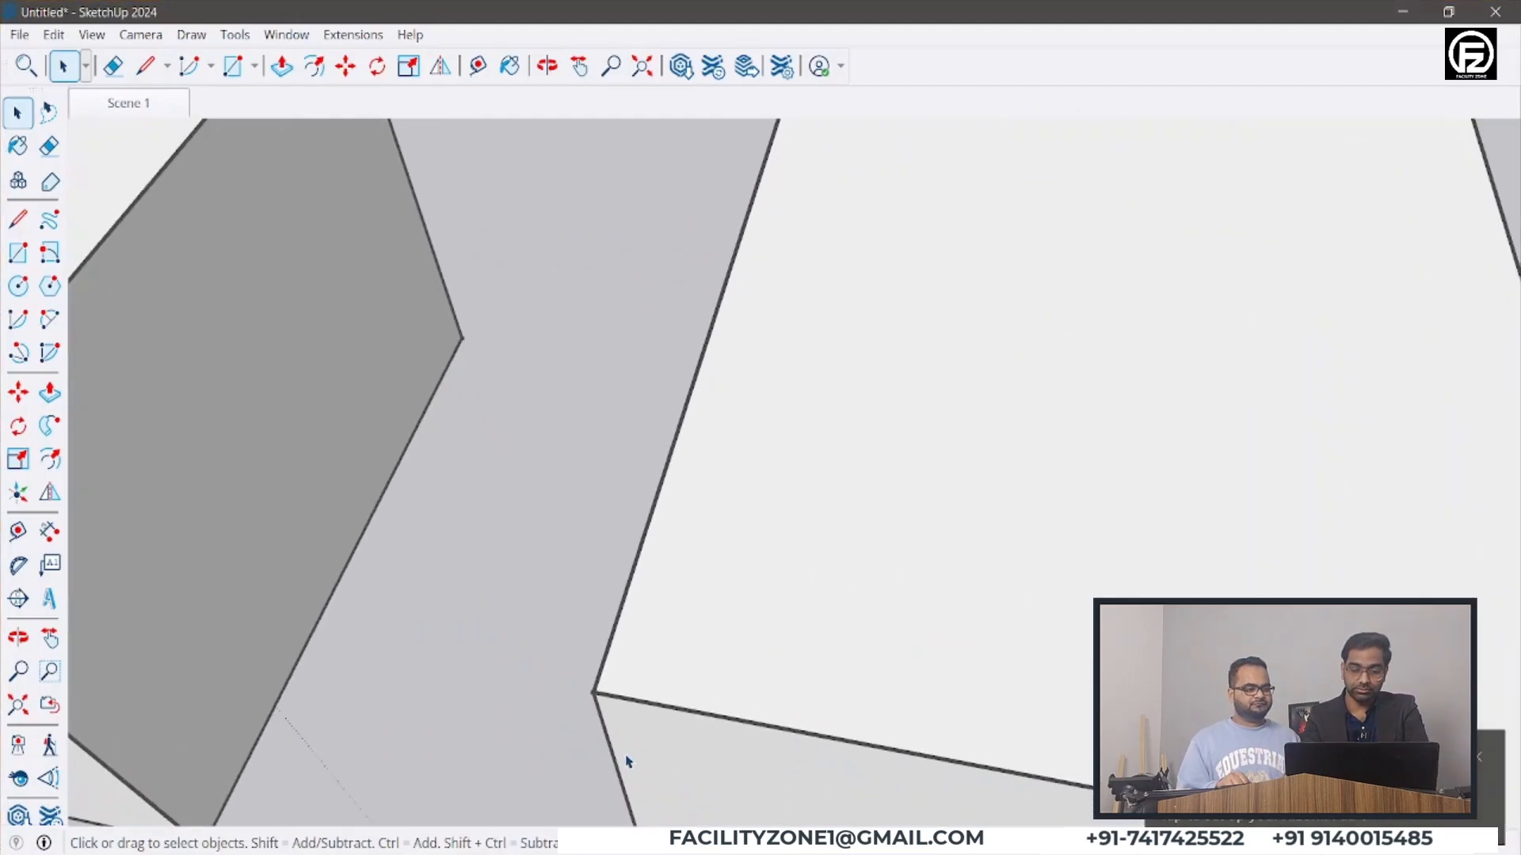
{"action": "scroll", "coordinate": [570, 563], "scroll_direction": "up", "scroll_amount": 3}
{"action": "scroll", "coordinate": [554, 615], "scroll_direction": "down", "scroll_amount": 3}
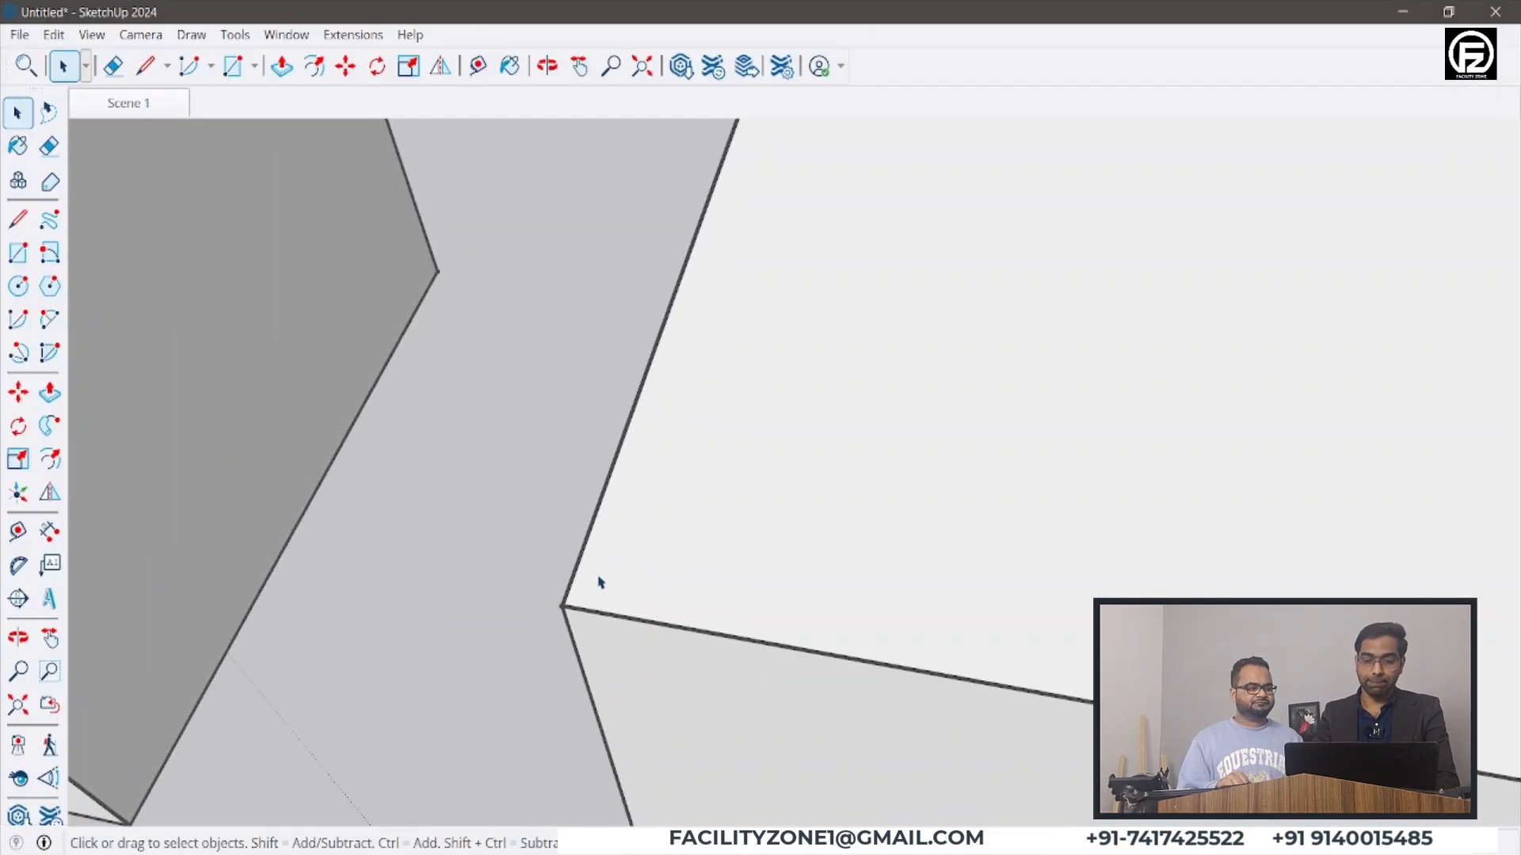
{"action": "scroll", "coordinate": [602, 579], "scroll_direction": "down", "scroll_amount": 5}
{"action": "left_click", "coordinate": [91, 34]}
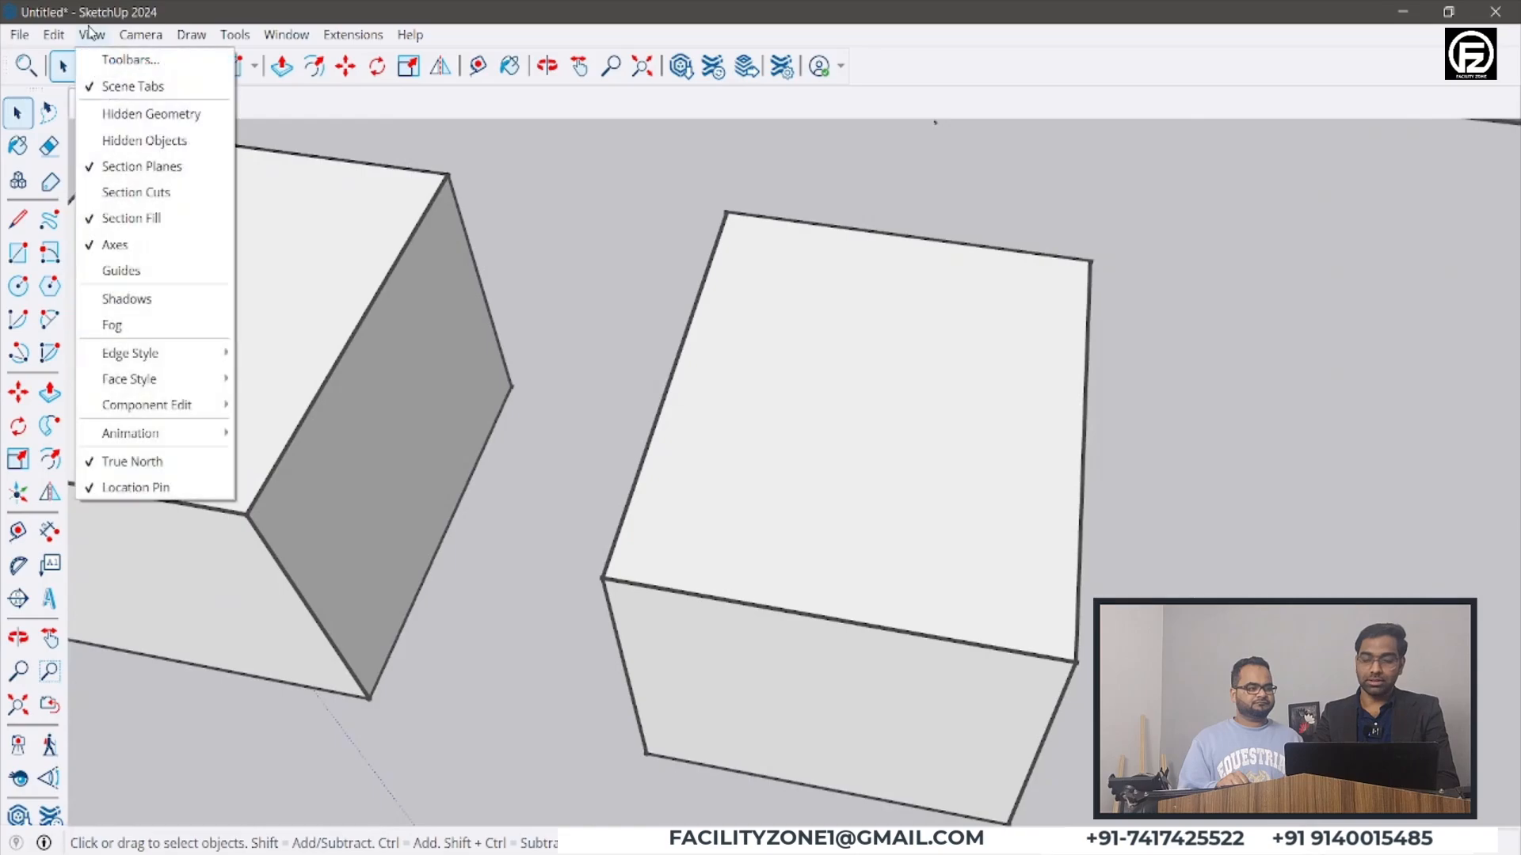
{"action": "left_click", "coordinate": [638, 287]}
{"action": "scroll", "coordinate": [821, 476], "scroll_direction": "down", "scroll_amount": 2}
{"action": "scroll", "coordinate": [820, 476], "scroll_direction": "down", "scroll_amount": 6}
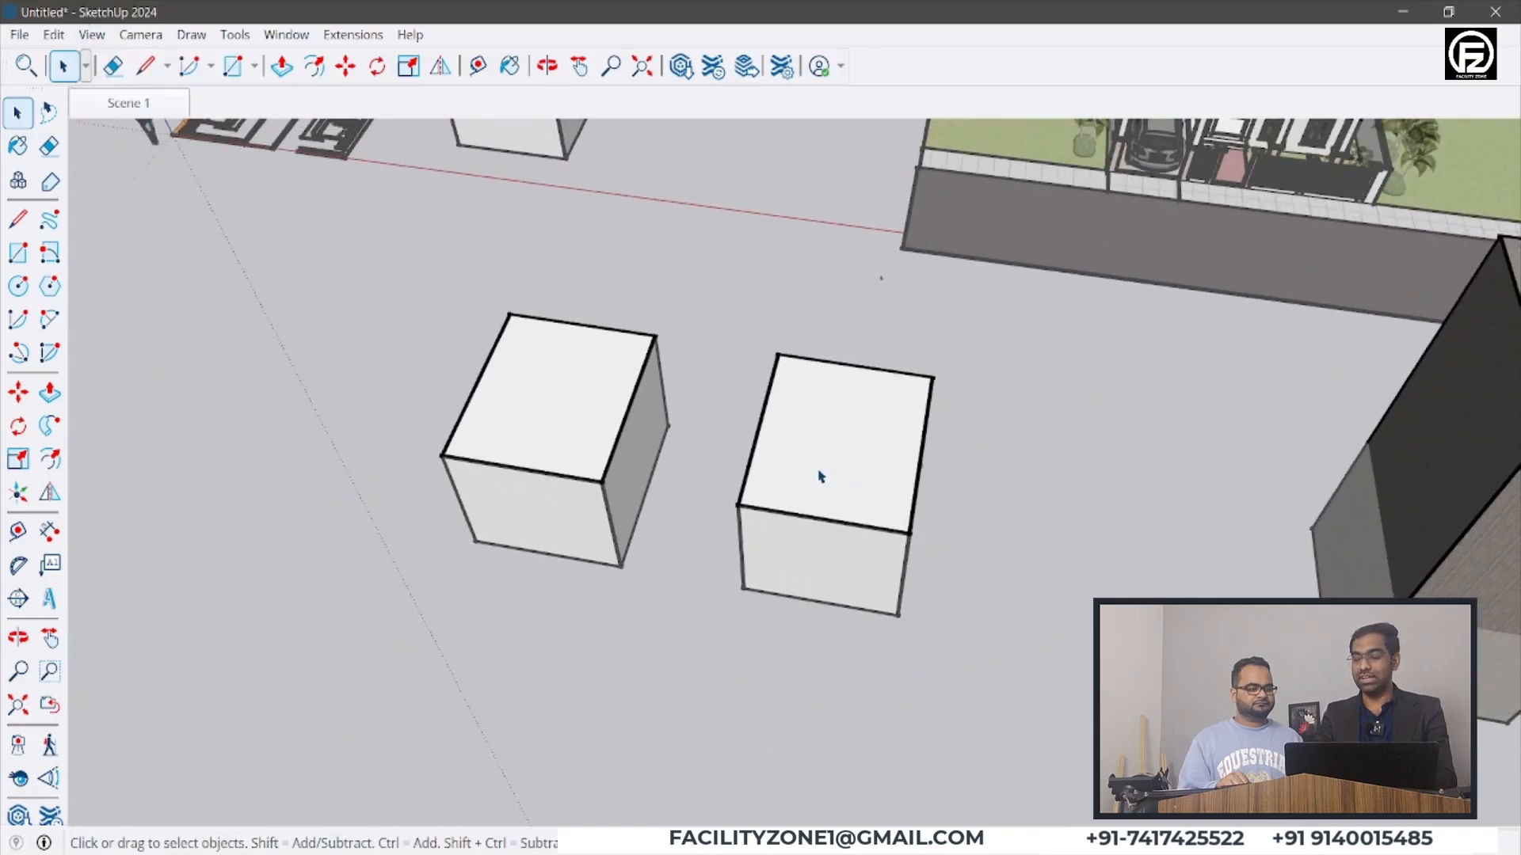
{"action": "middle_click_drag", "start_coordinate": [898, 381], "coordinate": [1012, 469]}
{"action": "scroll", "coordinate": [902, 423], "scroll_direction": "down", "scroll_amount": 3}
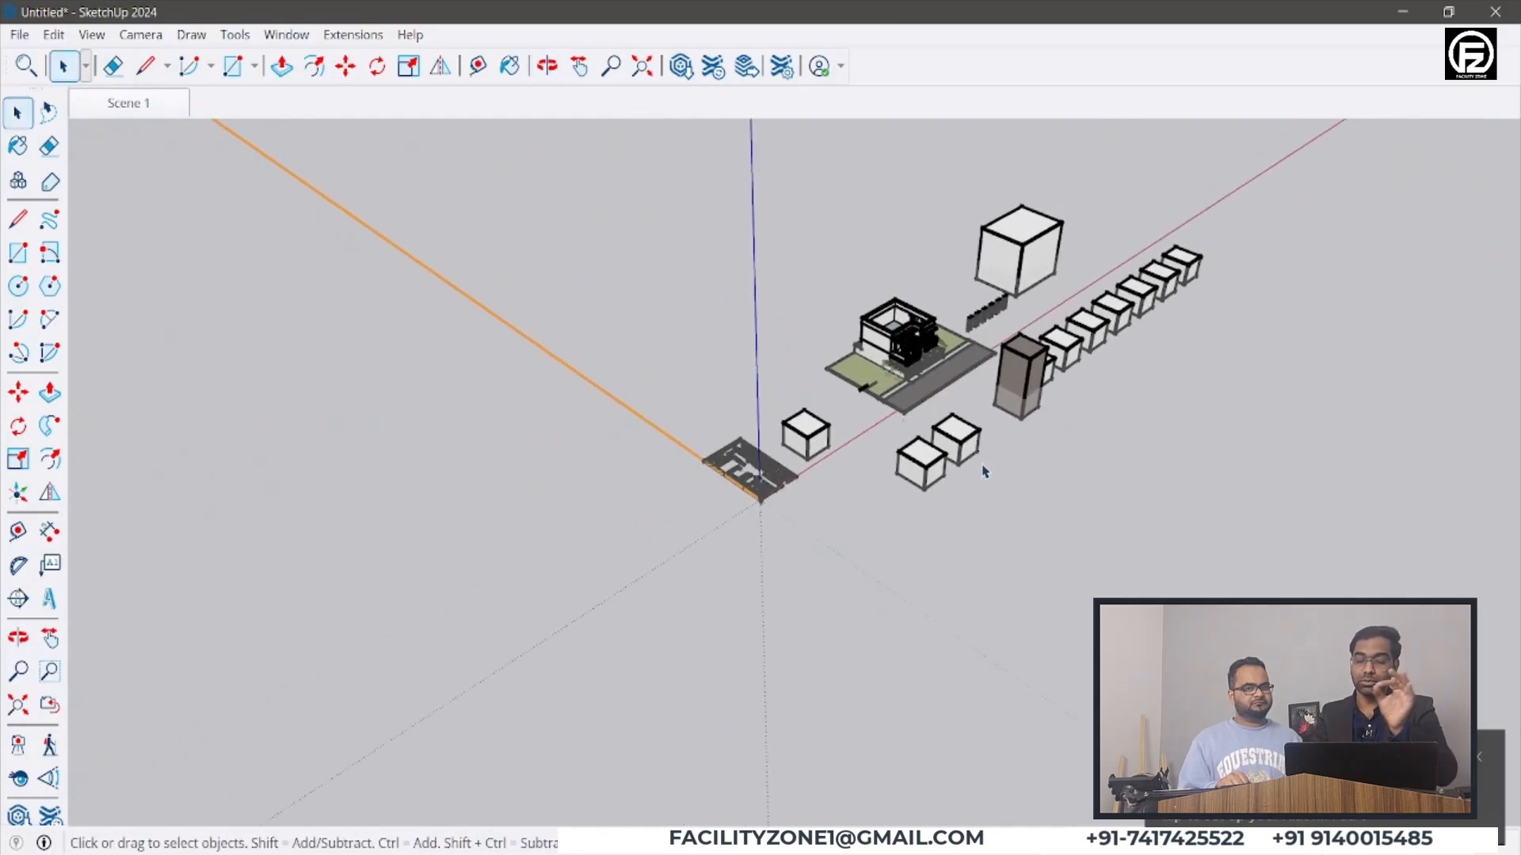
{"action": "scroll", "coordinate": [985, 471], "scroll_direction": "up", "scroll_amount": 3}
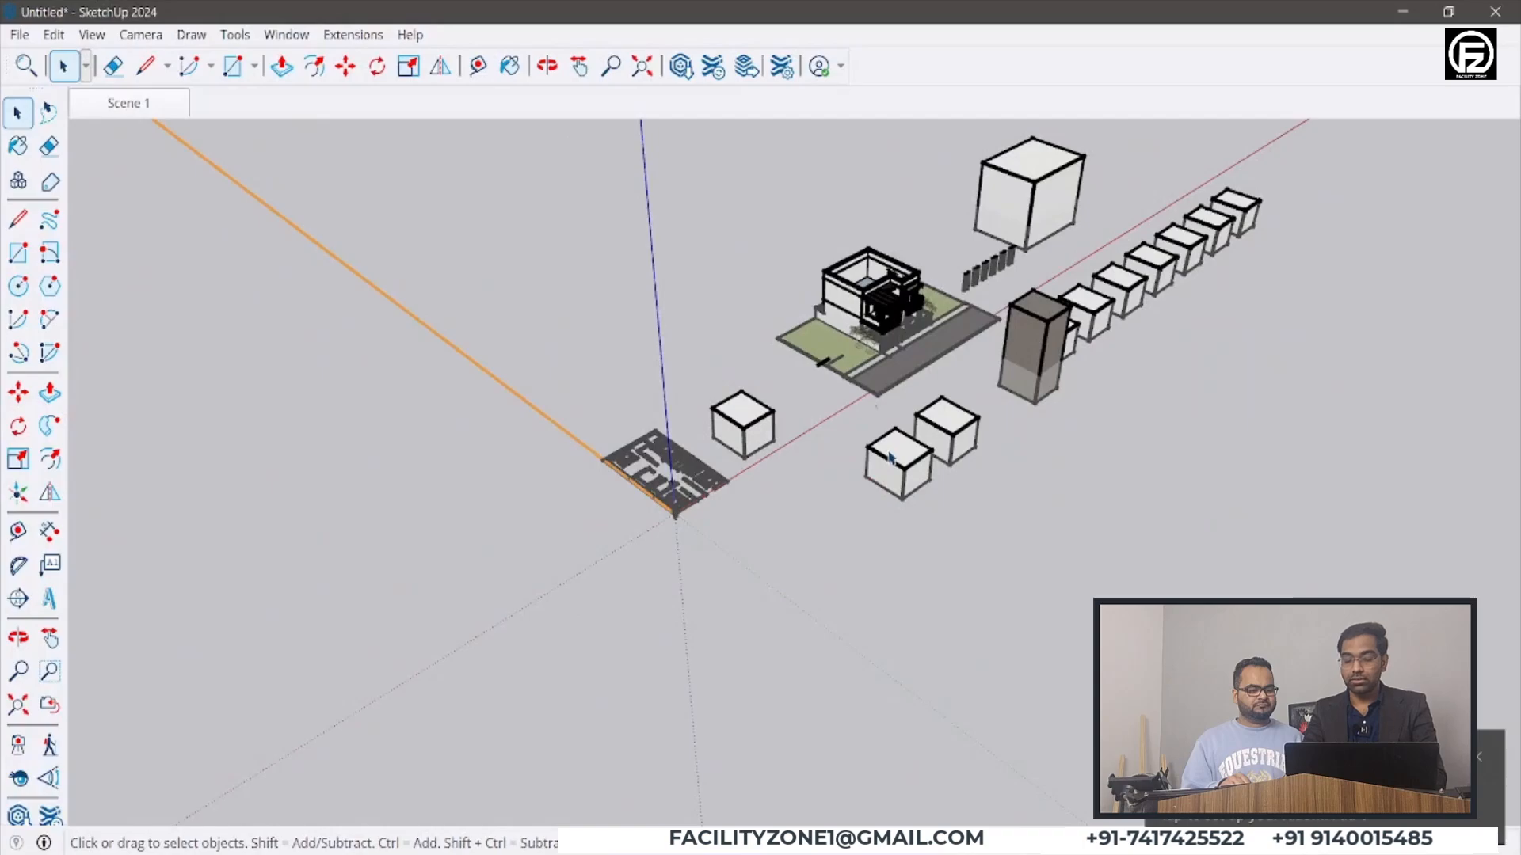
{"action": "scroll", "coordinate": [891, 457], "scroll_direction": "up", "scroll_amount": 4}
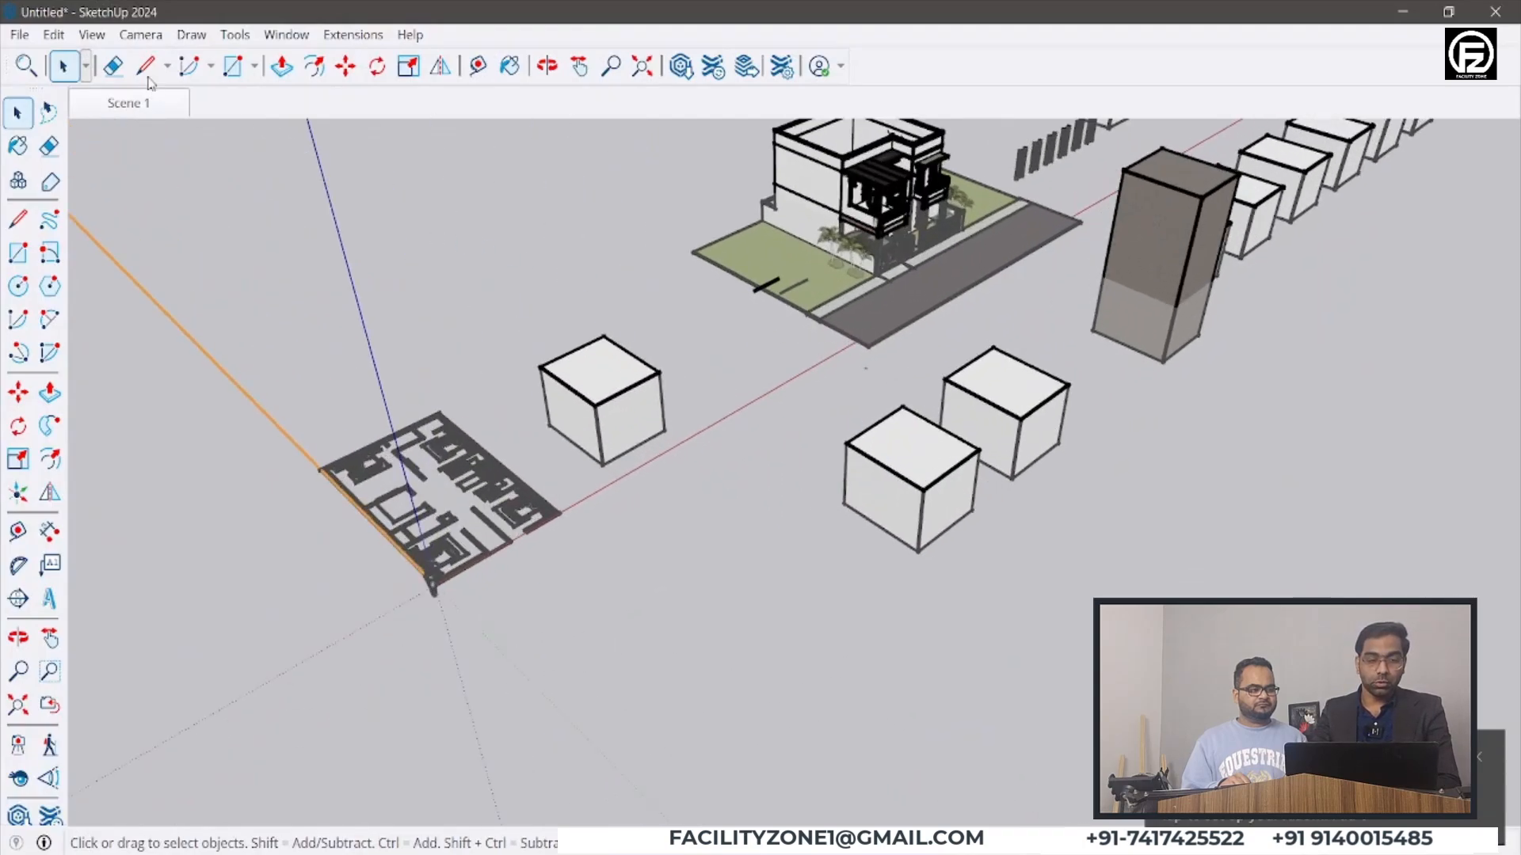
- Turn off Extension in the edge style
{"action": "left_click", "coordinate": [92, 36]}
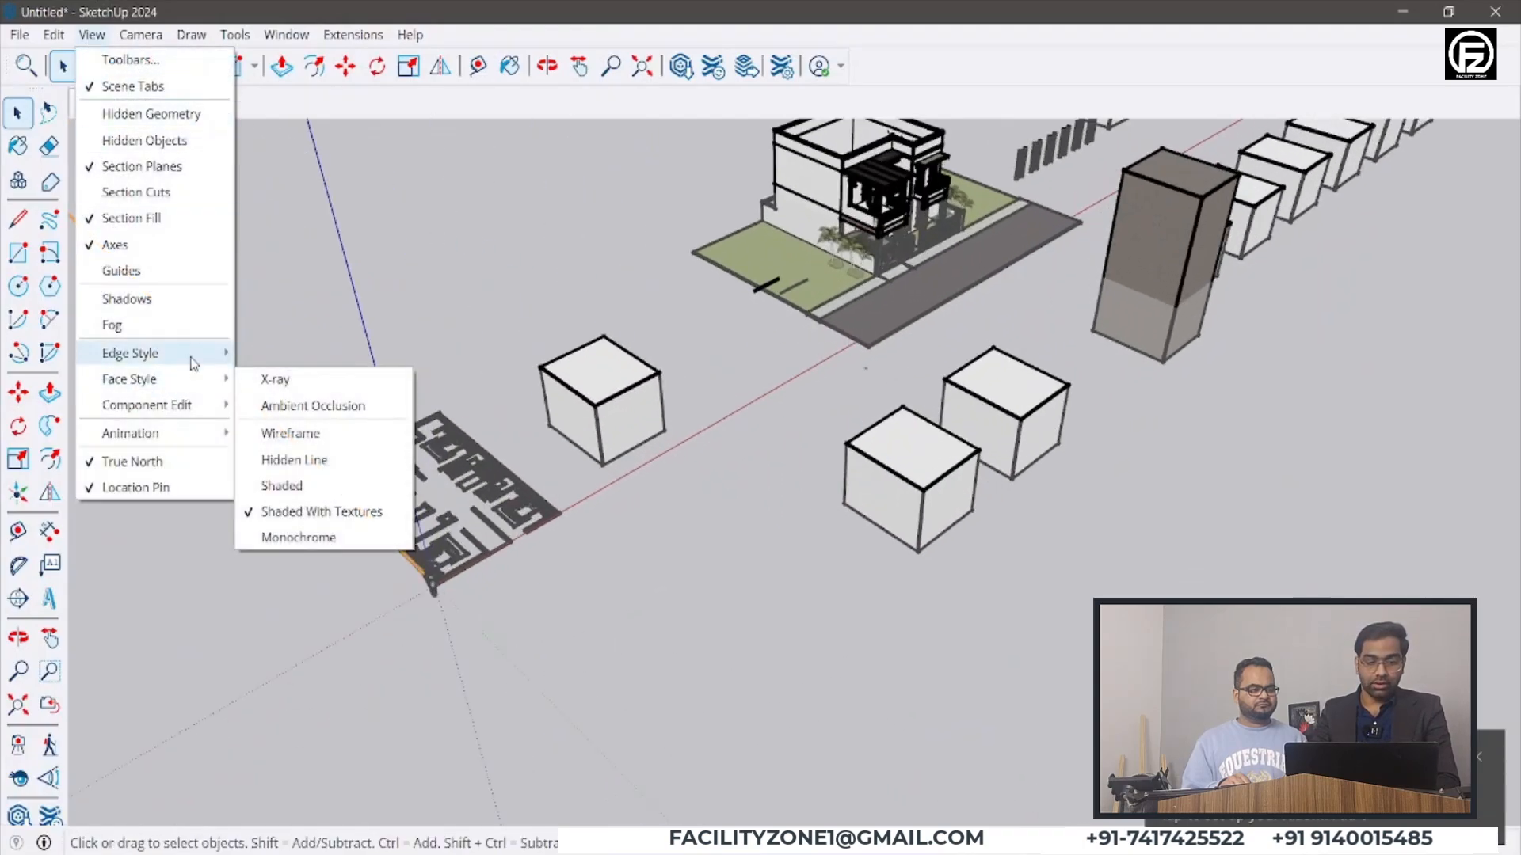
{"action": "mouse_move", "coordinate": [236, 367]}
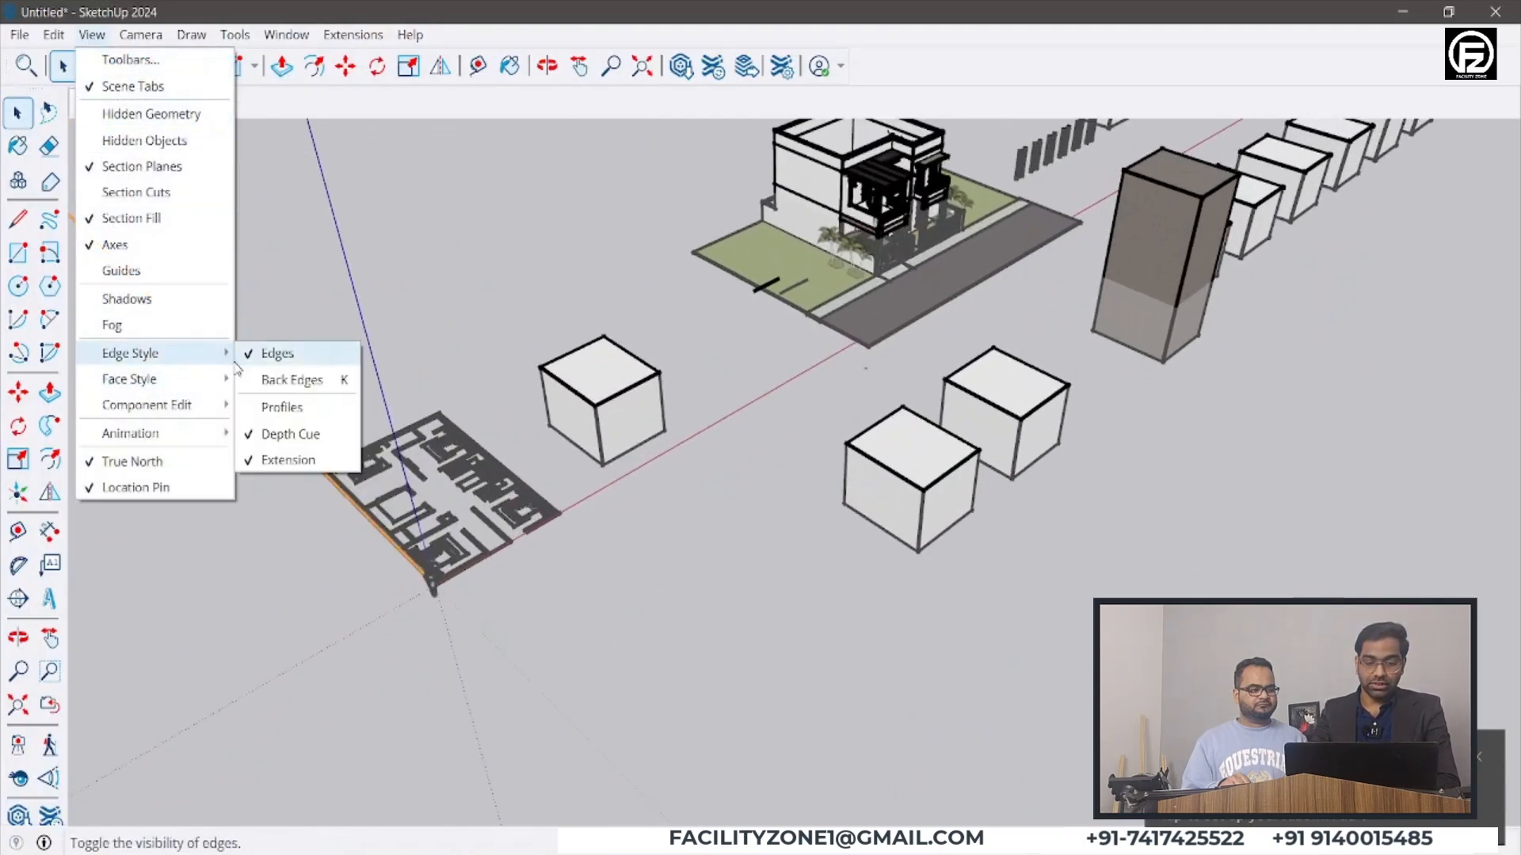
{"action": "left_click", "coordinate": [274, 467]}
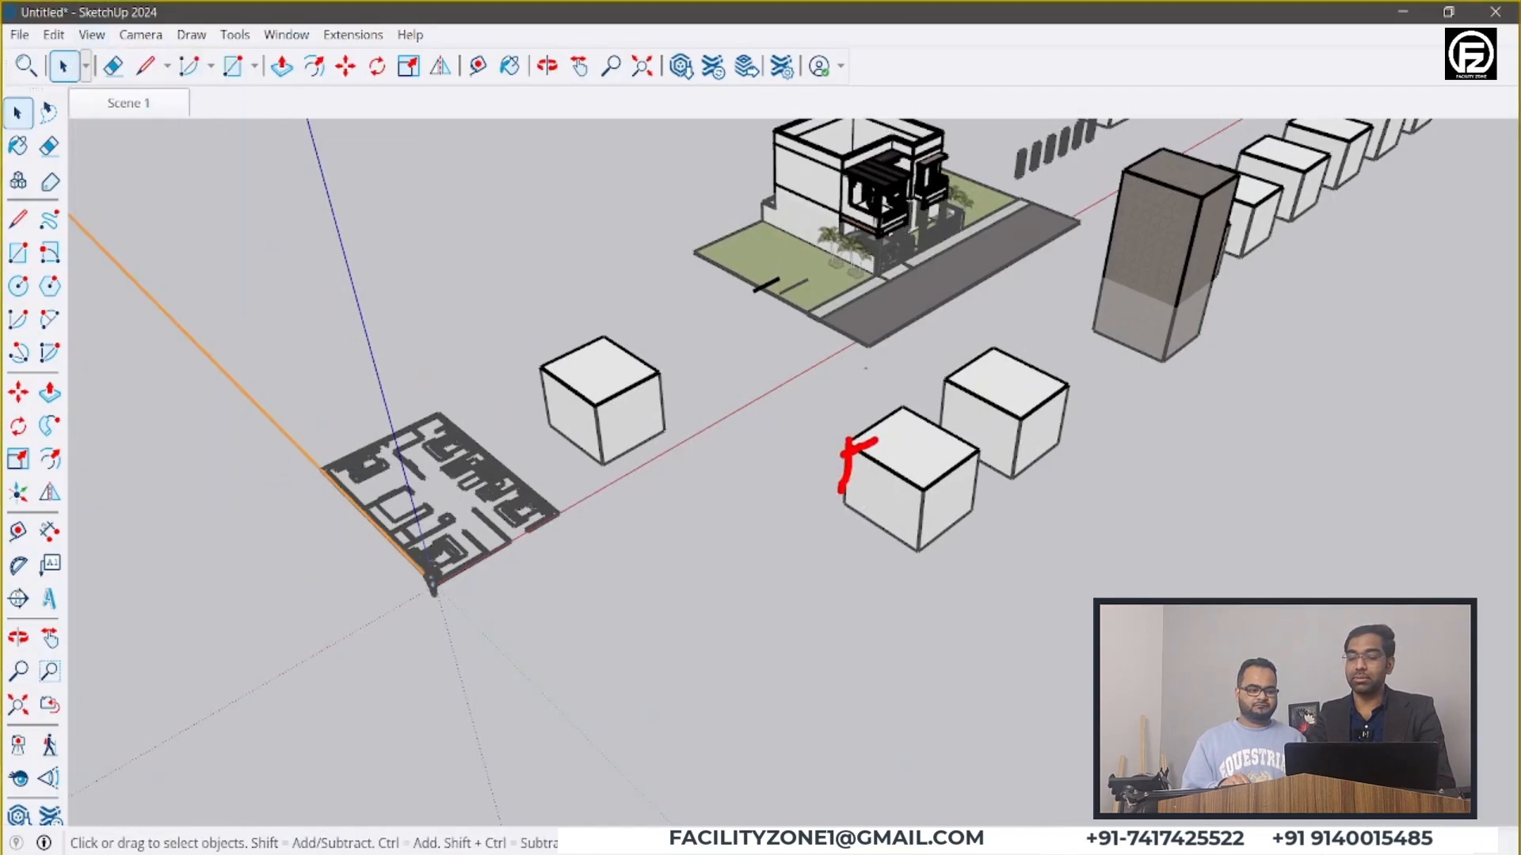
- Review the available edge style options and mark them with a screen annotation
{"action": "left_click", "coordinate": [93, 36]}
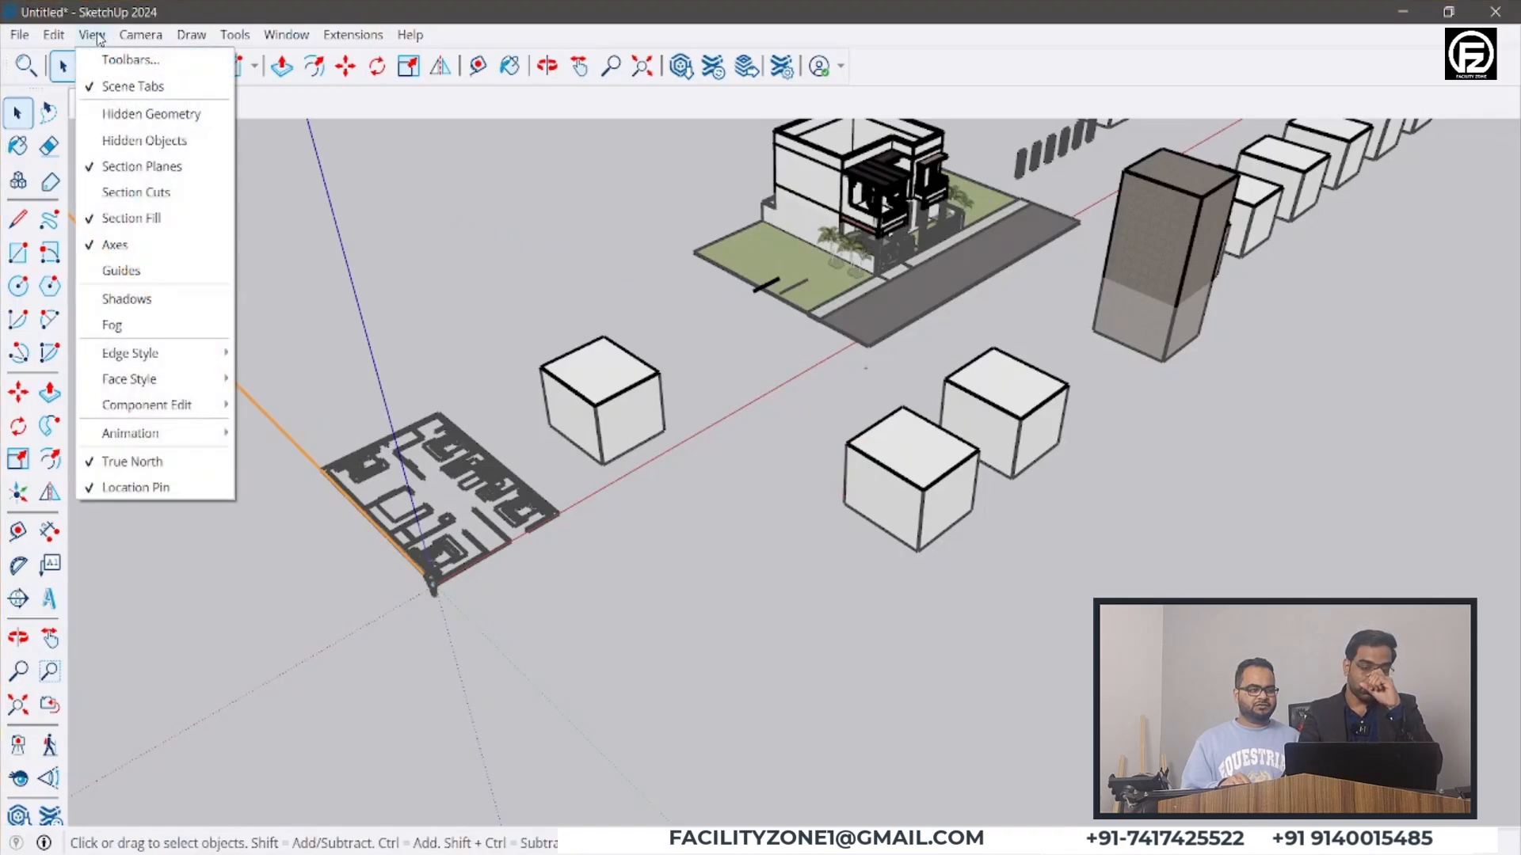
{"action": "mouse_move", "coordinate": [205, 355]}
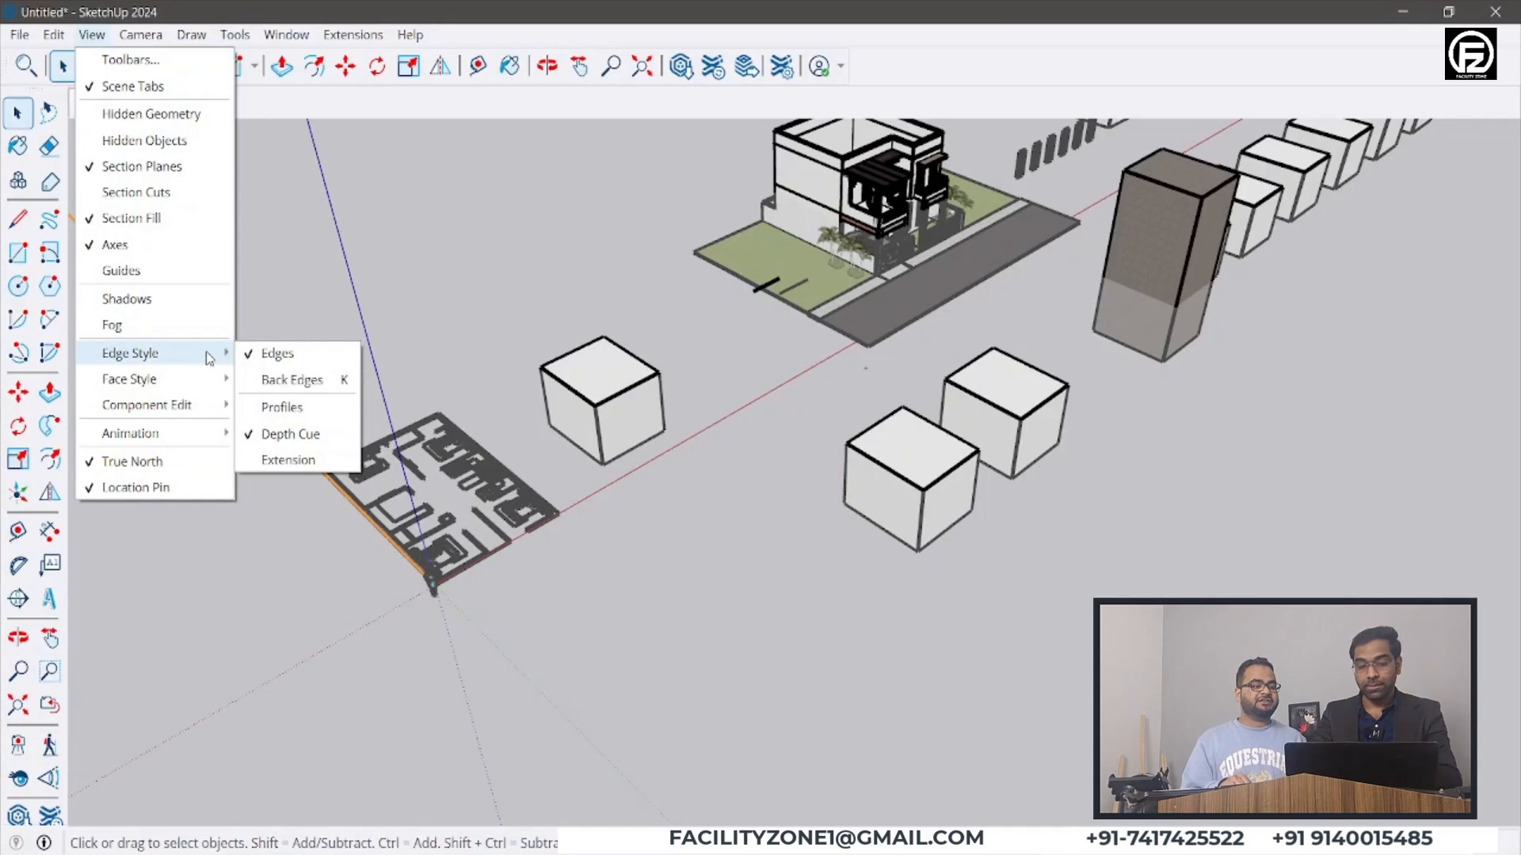
{"action": "mouse_move", "coordinate": [242, 389]}
{"action": "left_mouse_down"}
{"action": "mouse_move", "coordinate": [316, 448]}
{"action": "mouse_move", "coordinate": [349, 449]}
{"action": "left_mouse_up"}
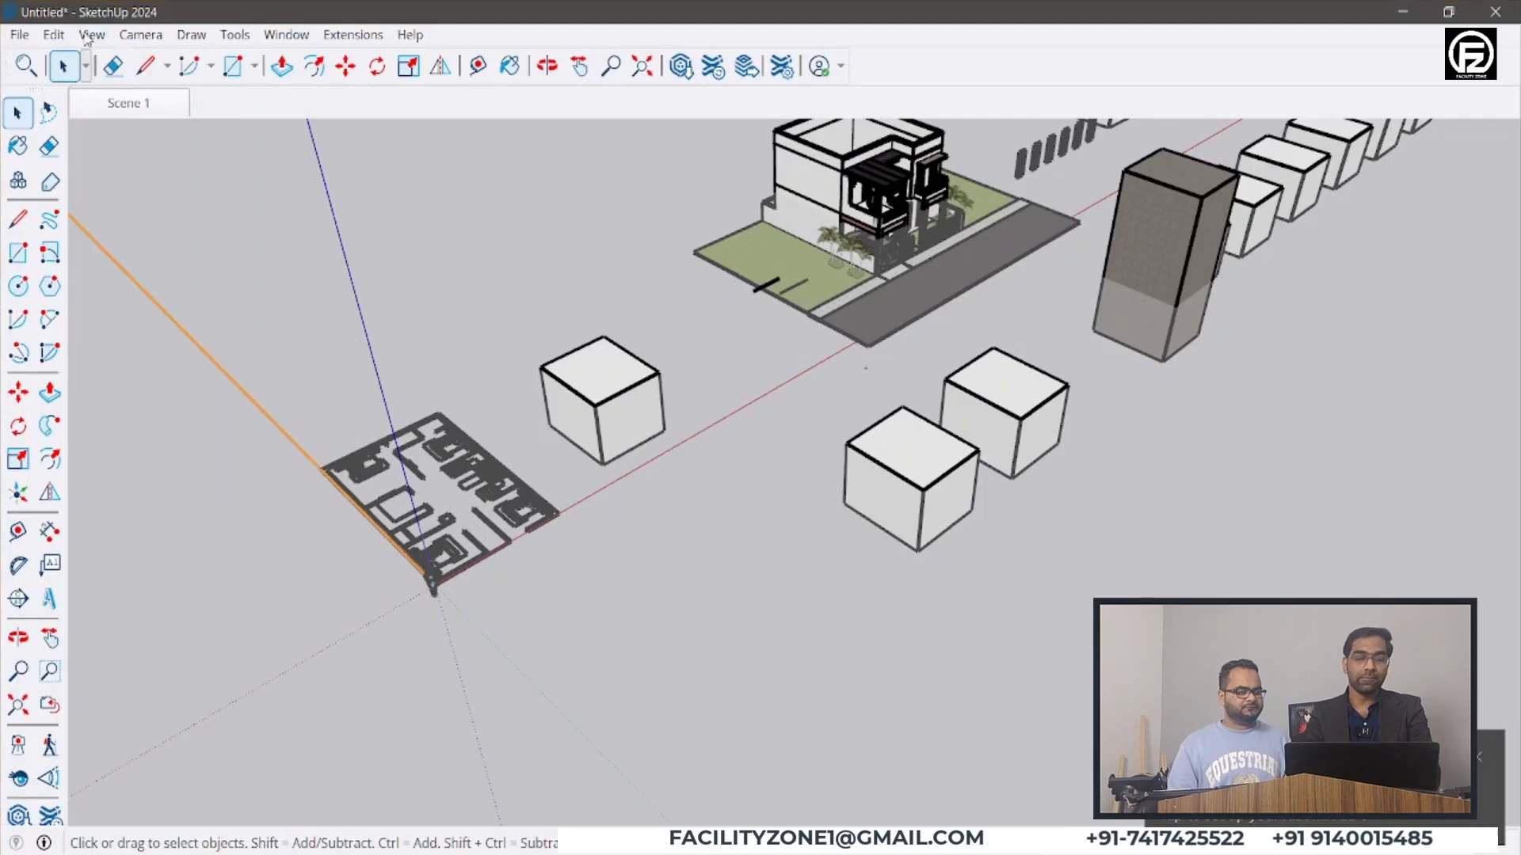
- Turn on the X-ray face style for the whole model
{"action": "left_click", "coordinate": [92, 34]}
{"action": "mouse_move", "coordinate": [195, 386]}
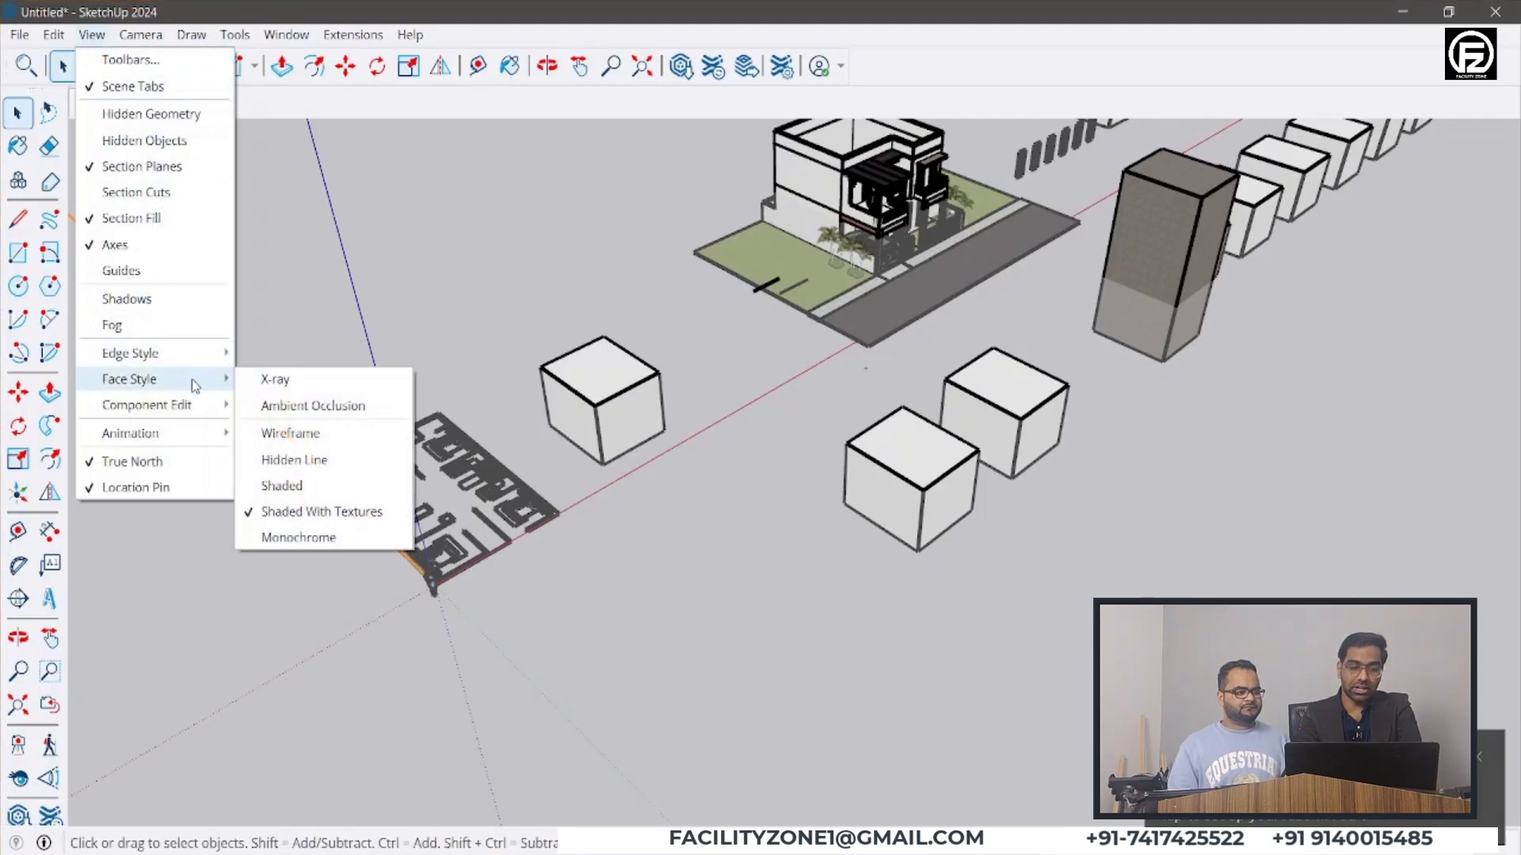
{"action": "left_click", "coordinate": [275, 379]}
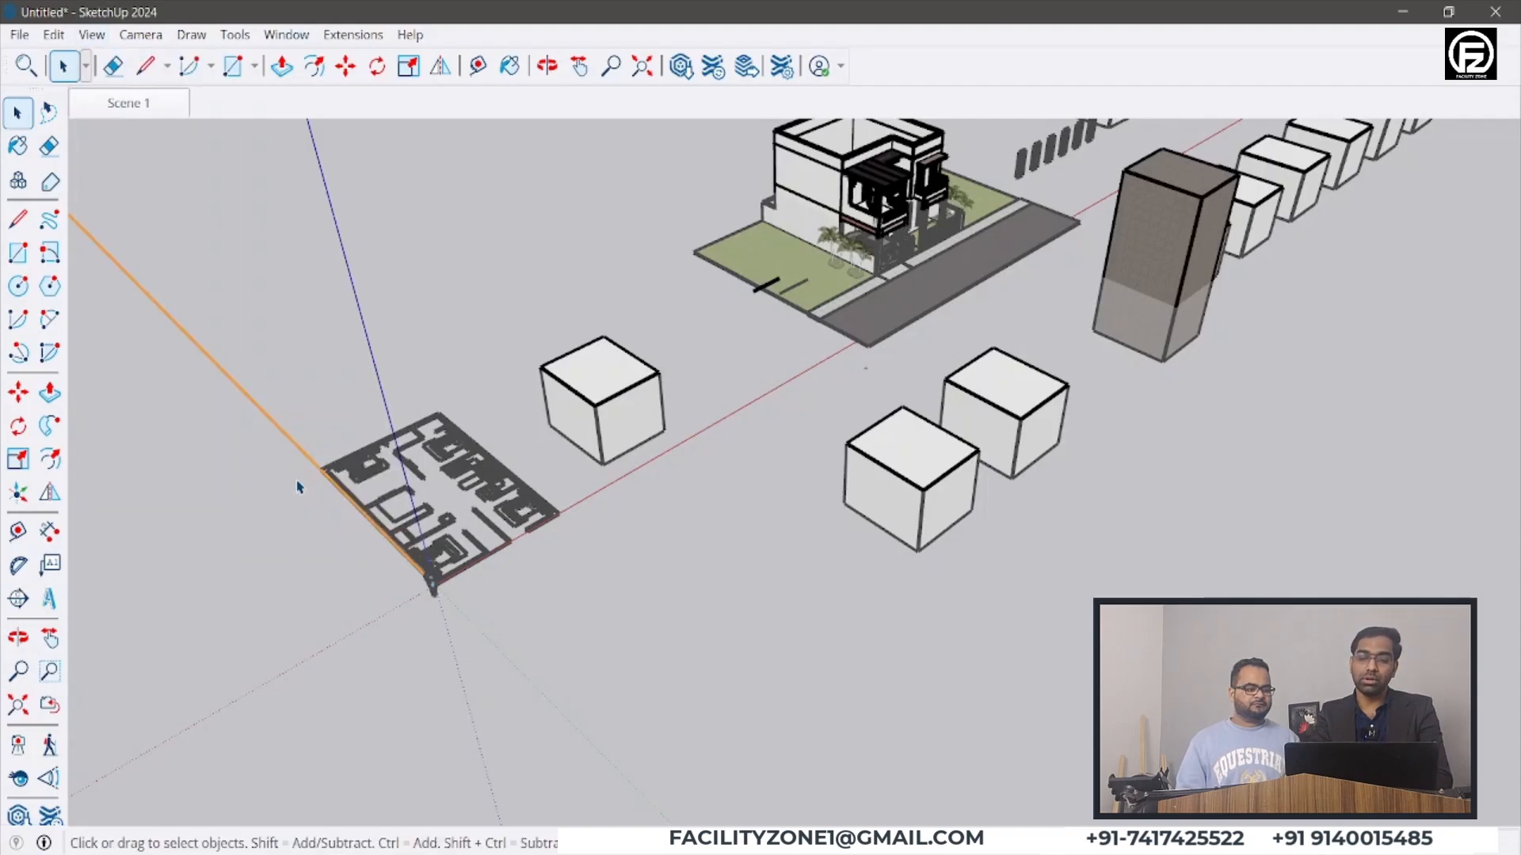
- Examine the house from the front, side and back, looking through its transparent walls at the interior, windows and car
{"action": "scroll", "coordinate": [871, 150], "scroll_direction": "up", "scroll_amount": 4}
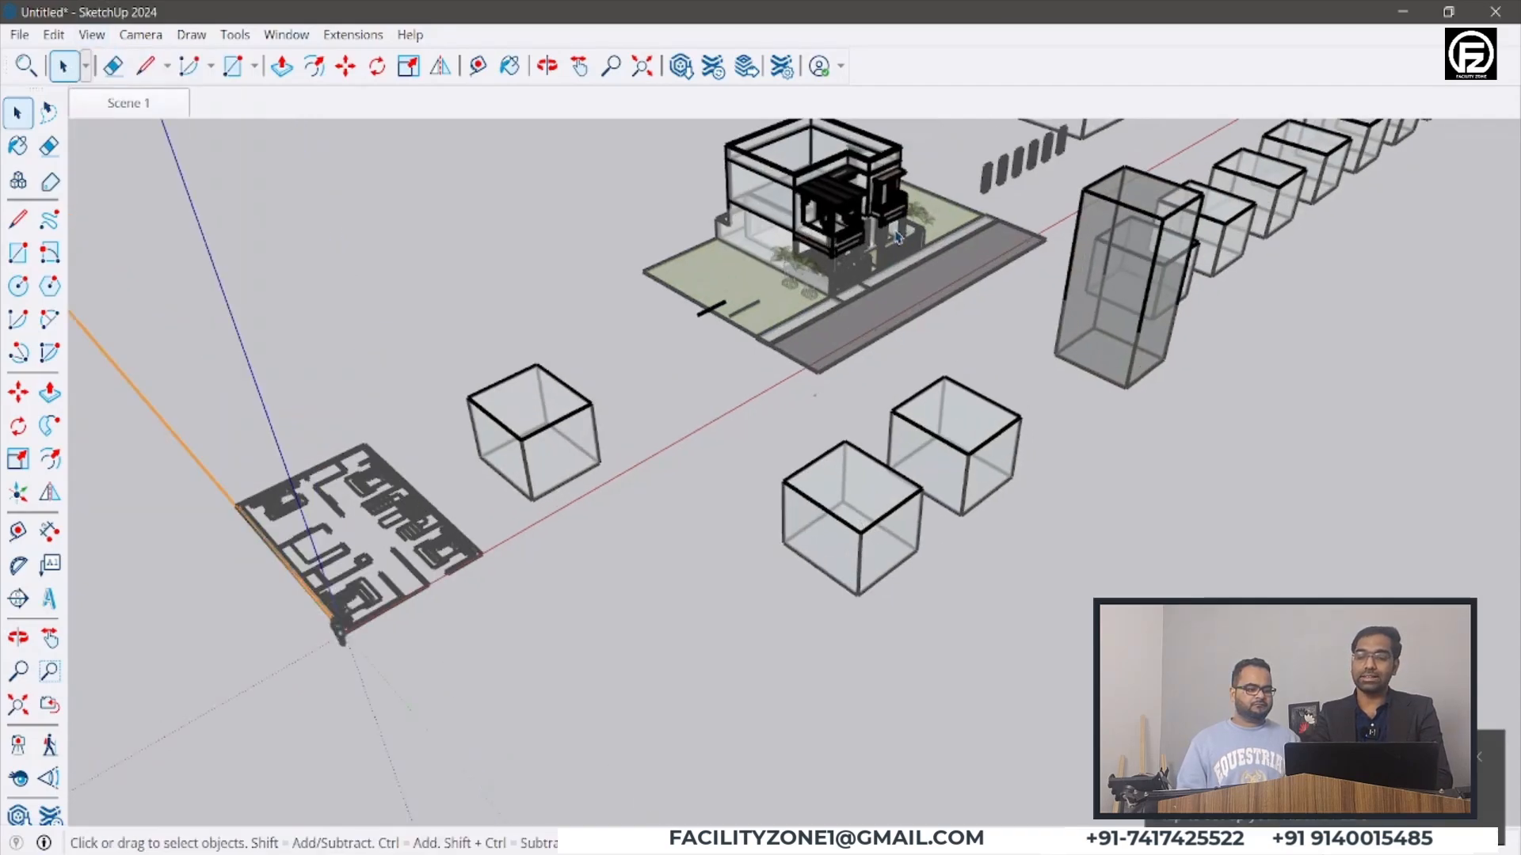
{"action": "scroll", "coordinate": [871, 150], "scroll_direction": "up", "scroll_amount": 3}
{"action": "middle_click_drag", "start_coordinate": [872, 151], "coordinate": [982, 103]}
{"action": "scroll", "coordinate": [751, 588], "scroll_direction": "down", "scroll_amount": 3}
{"action": "scroll", "coordinate": [784, 324], "scroll_direction": "up", "scroll_amount": 3}
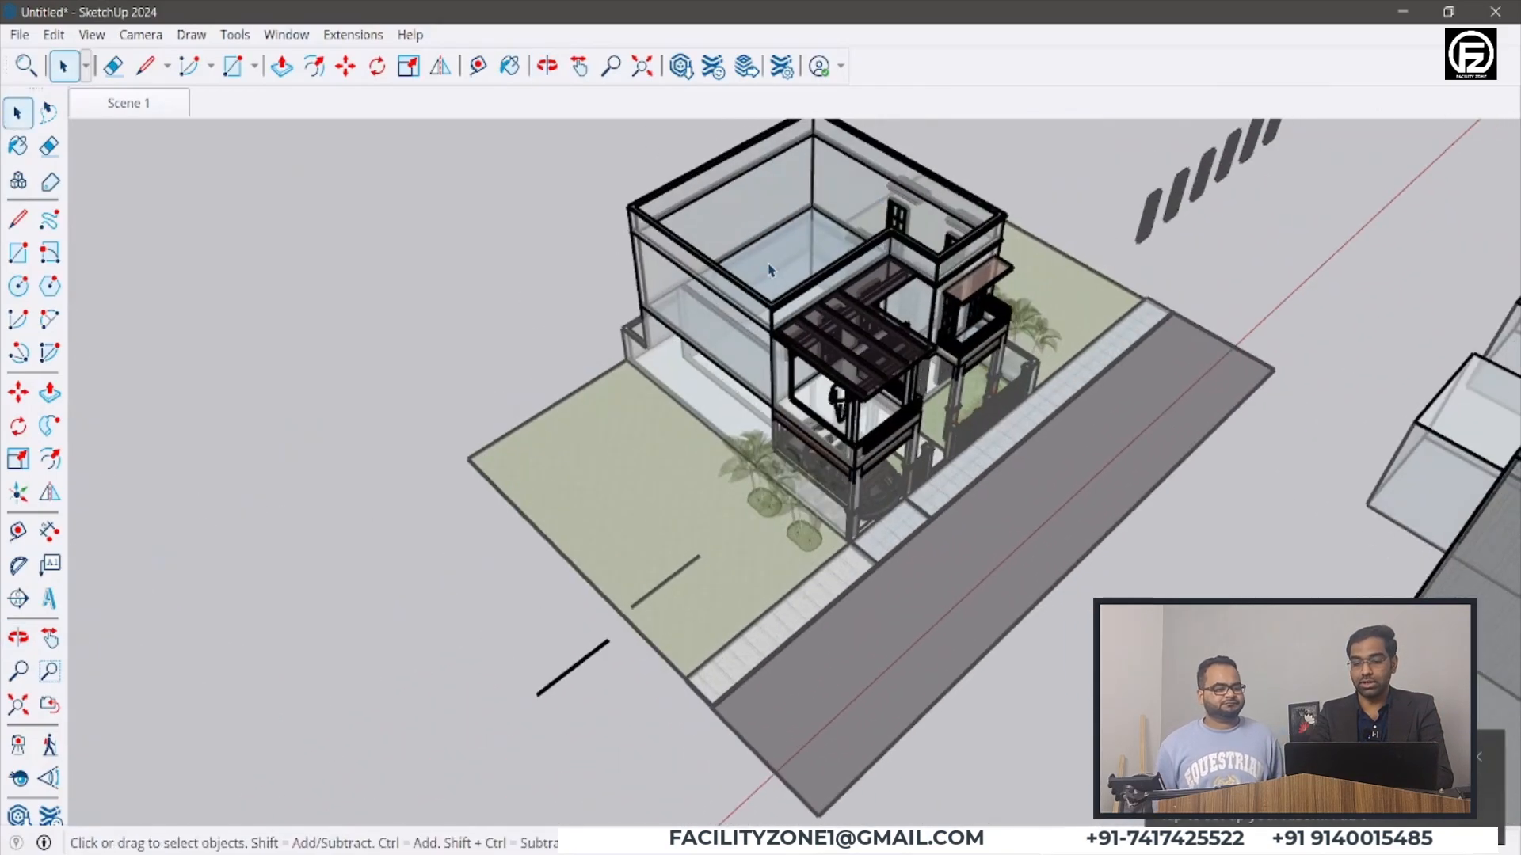
{"action": "scroll", "coordinate": [703, 357], "scroll_direction": "up", "scroll_amount": 3}
{"action": "middle_click_drag", "start_coordinate": [700, 368], "coordinate": [743, 506]}
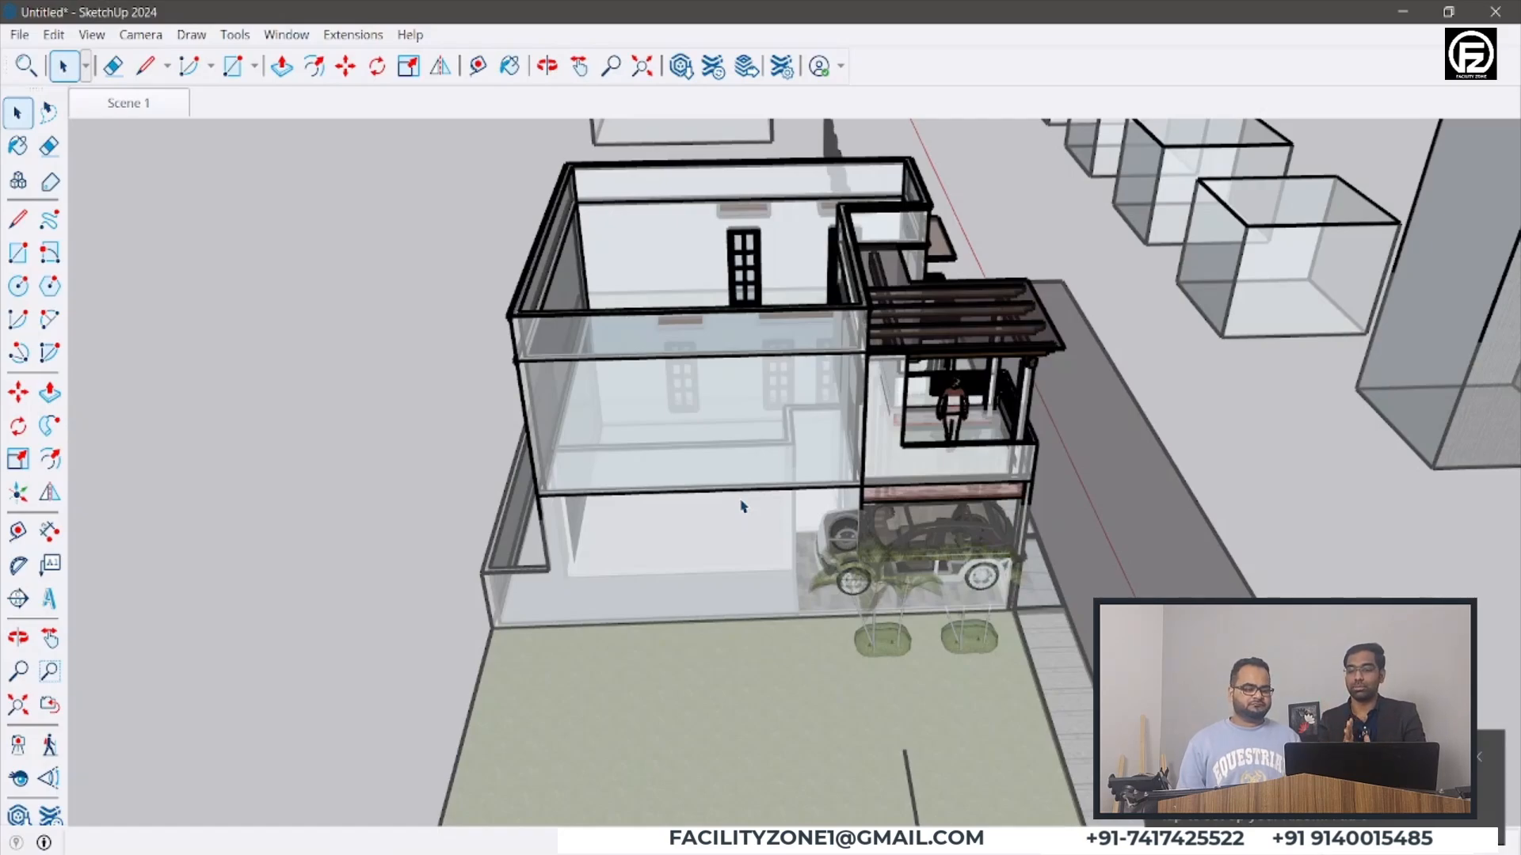
{"action": "mouse_move", "coordinate": [754, 515]}
{"action": "middle_mouse_down"}
{"action": "mouse_move", "coordinate": [783, 614]}
{"action": "mouse_move", "coordinate": [701, 483]}
{"action": "mouse_move", "coordinate": [792, 602]}
{"action": "mouse_move", "coordinate": [442, 527]}
{"action": "middle_mouse_up"}
{"action": "scroll", "coordinate": [701, 483], "scroll_direction": "up", "scroll_amount": 2}
{"action": "scroll", "coordinate": [1097, 507], "scroll_direction": "up", "scroll_amount": 5}
{"action": "scroll", "coordinate": [1097, 507], "scroll_direction": "down", "scroll_amount": 5}
{"action": "middle_click_drag", "start_coordinate": [1097, 507], "coordinate": [875, 488]}
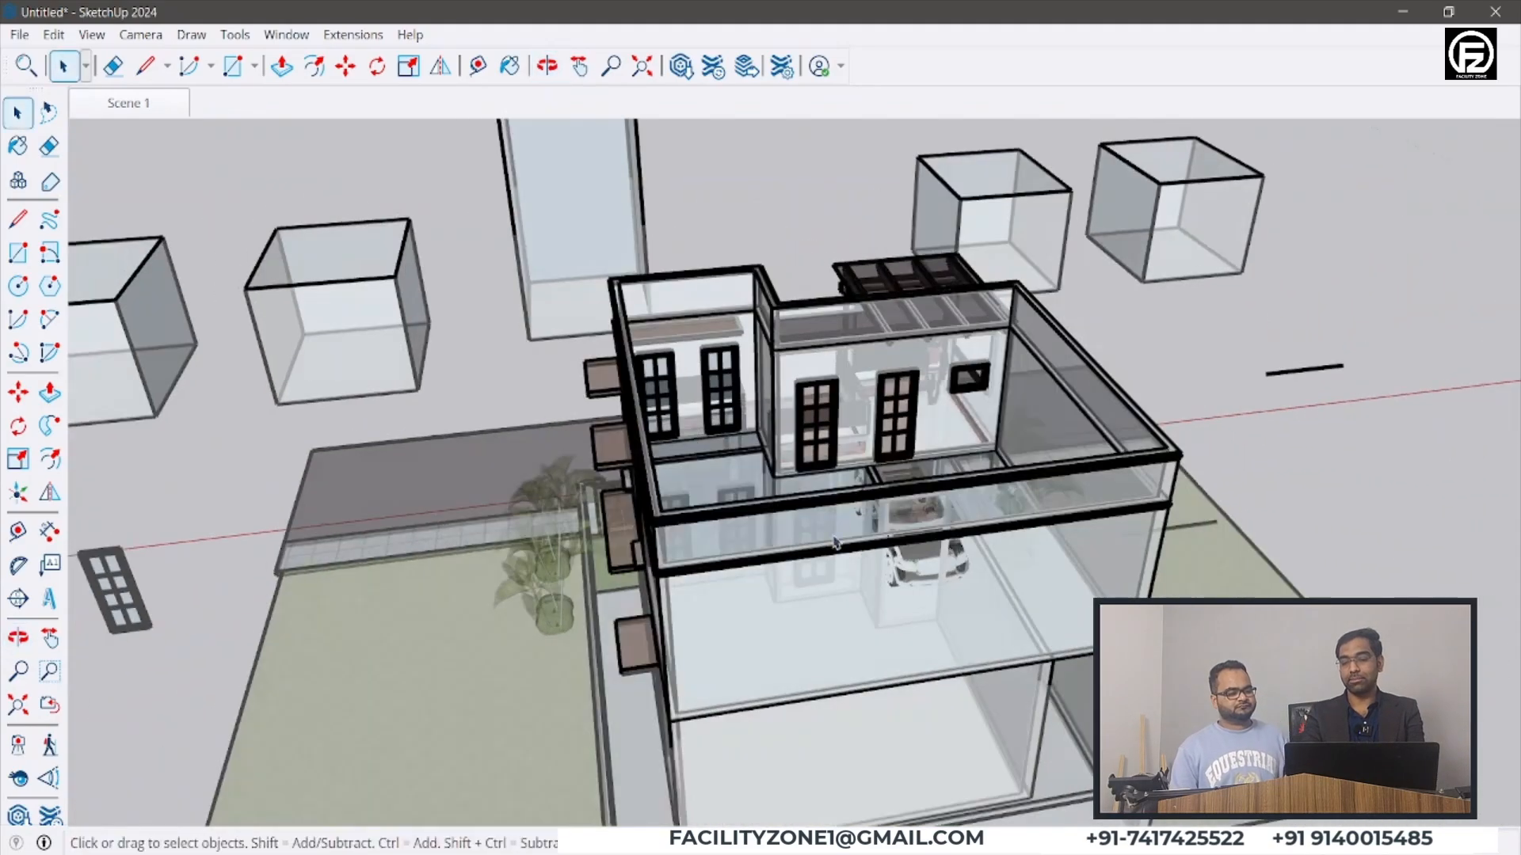
{"action": "scroll", "coordinate": [881, 491], "scroll_direction": "up", "scroll_amount": 3}
{"action": "scroll", "coordinate": [882, 491], "scroll_direction": "up", "scroll_amount": 1}
{"action": "middle_click_drag", "start_coordinate": [942, 629], "coordinate": [950, 573]}
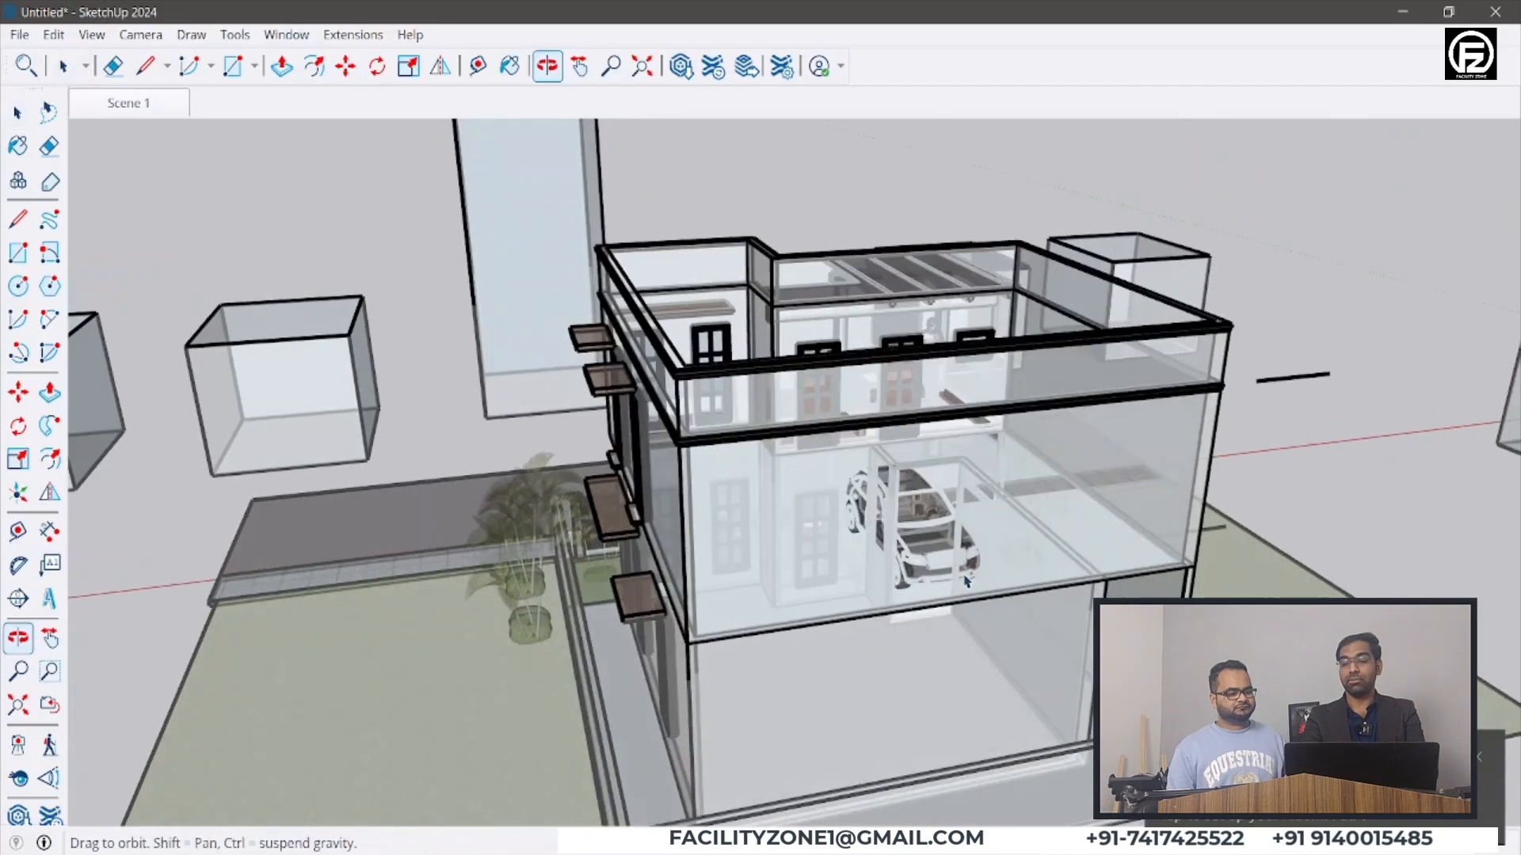
{"action": "scroll", "coordinate": [951, 573], "scroll_direction": "up", "scroll_amount": 1}
- Point out the car and the windows behind the house's rear wall with arrow annotations, and clear them
{"action": "key", "text": "ctrl+2"}
{"action": "left_click_drag", "start_coordinate": [932, 563], "coordinate": [880, 737]}
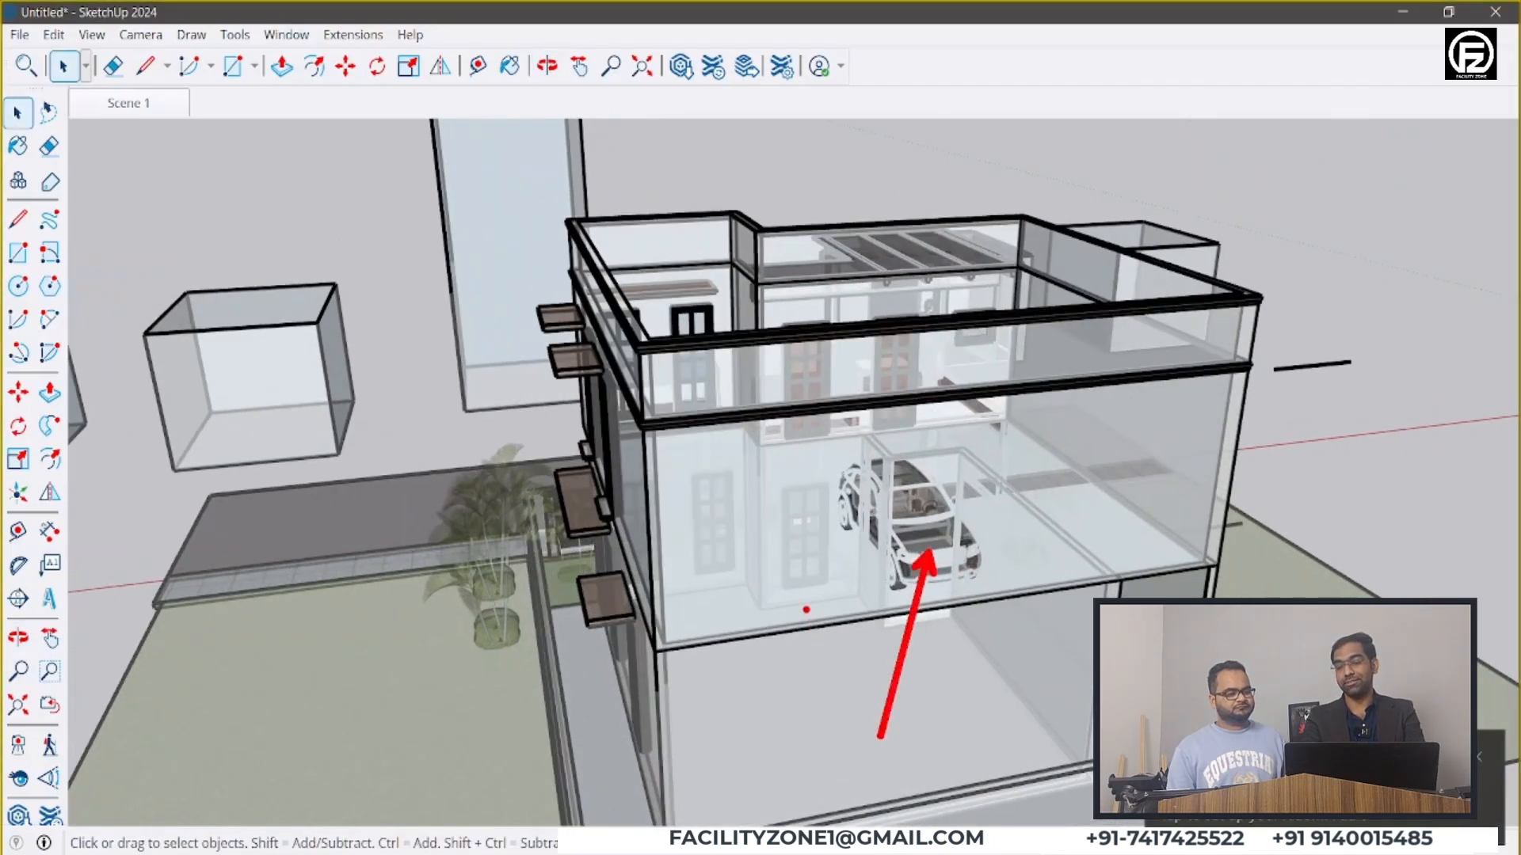
{"action": "left_click_drag", "start_coordinate": [799, 545], "coordinate": [770, 699]}
{"action": "left_click_drag", "start_coordinate": [702, 537], "coordinate": [611, 694]}
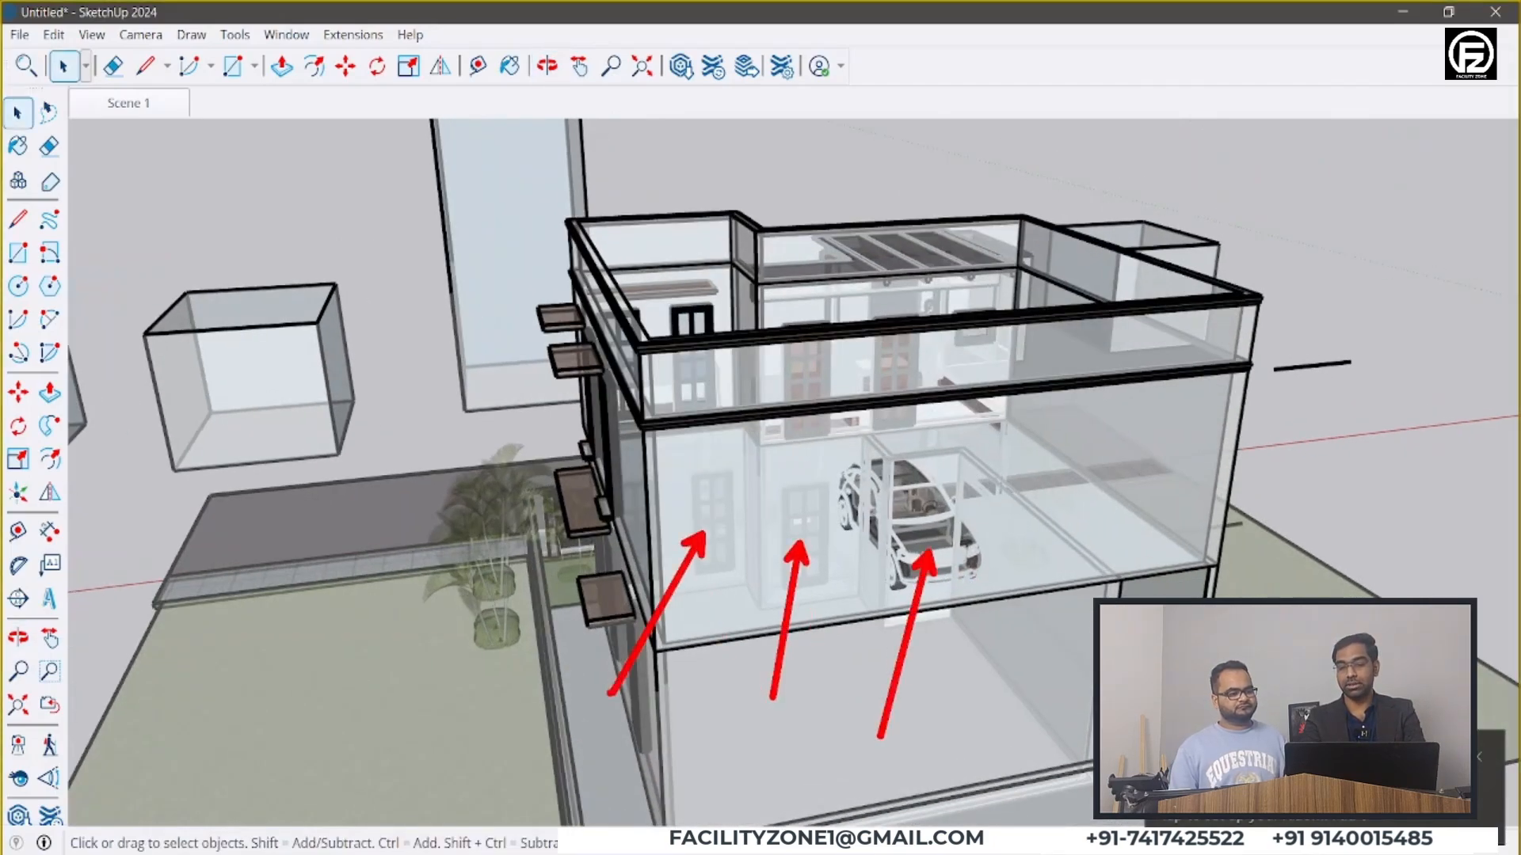
{"action": "left_click_drag", "start_coordinate": [898, 386], "coordinate": [841, 279]}
{"action": "left_click_drag", "start_coordinate": [793, 369], "coordinate": [789, 297]}
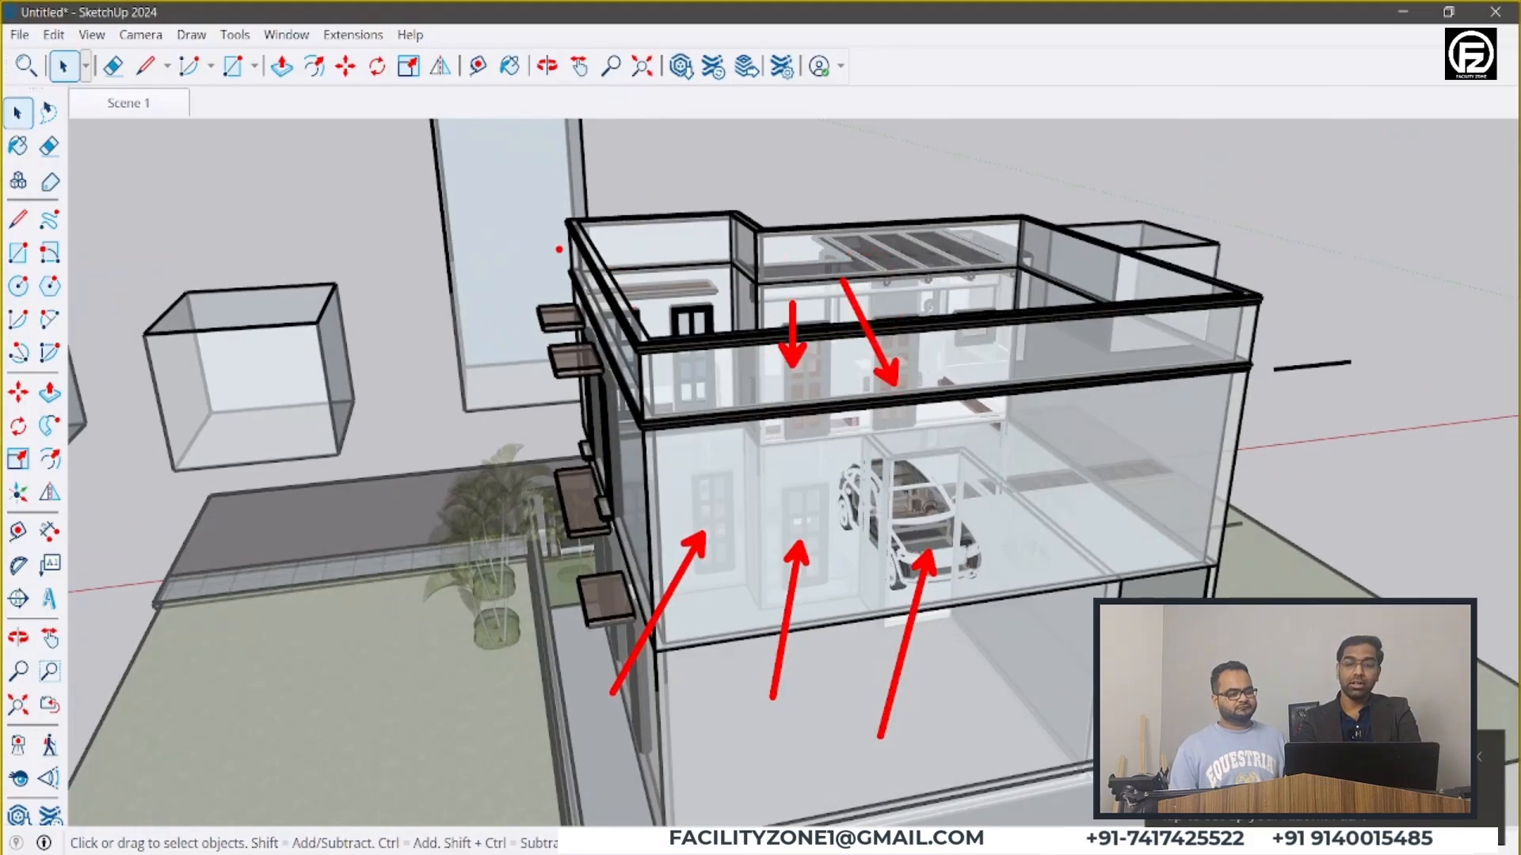
{"action": "key", "text": "Escape"}
- Turn off the X-ray face style and look at the opaque house from its front corner
{"action": "left_click", "coordinate": [92, 35]}
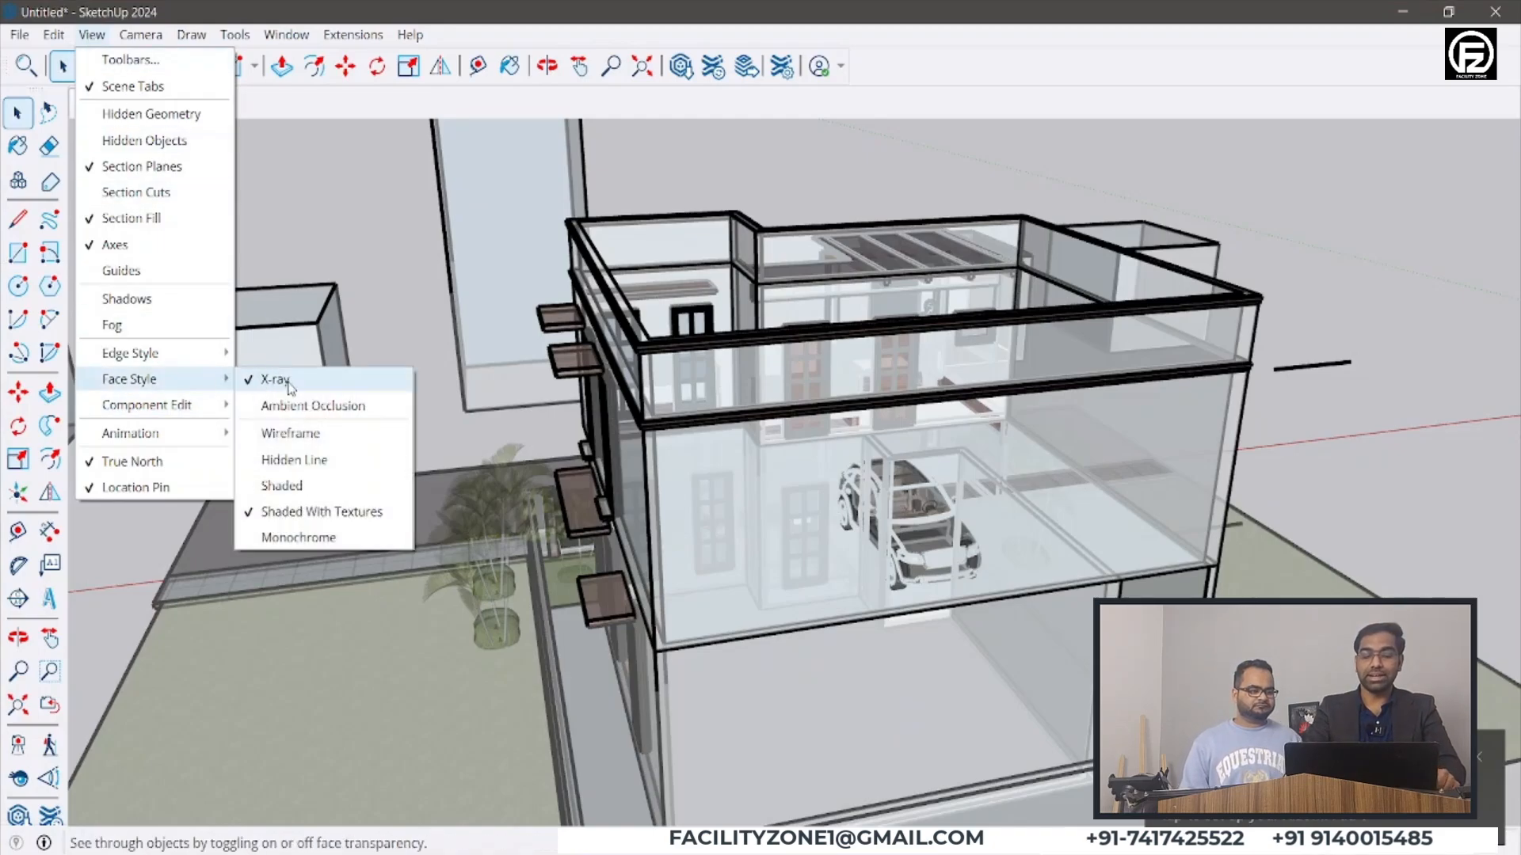
{"action": "left_click", "coordinate": [290, 384]}
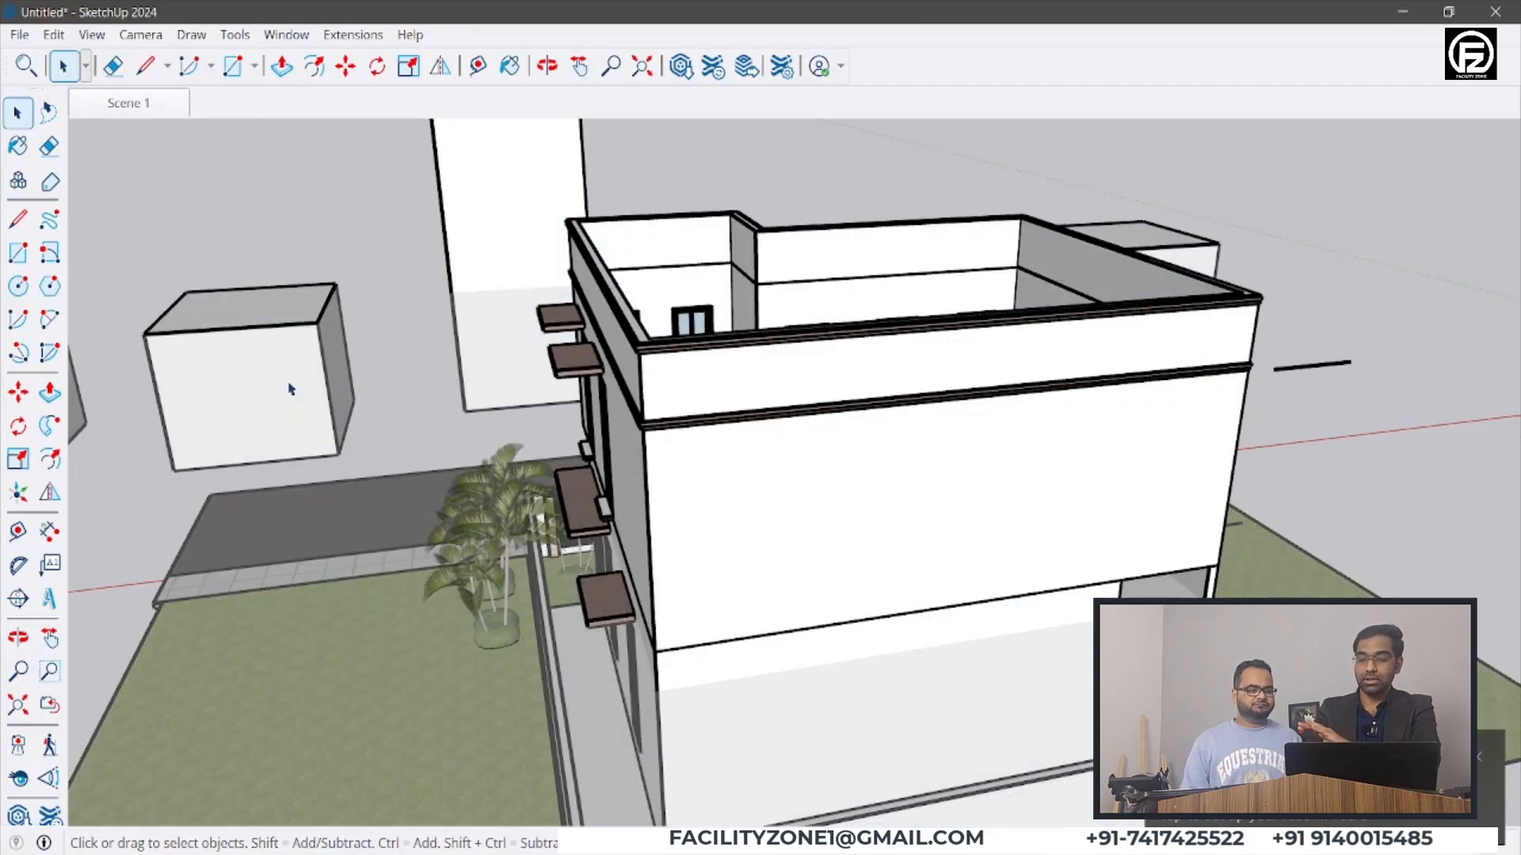
{"action": "middle_click_drag", "start_coordinate": [505, 394], "coordinate": [1036, 597]}
{"action": "scroll", "coordinate": [583, 492], "scroll_direction": "down", "scroll_amount": 1}
{"action": "middle_click_drag", "start_coordinate": [583, 492], "coordinate": [862, 561]}
{"action": "scroll", "coordinate": [686, 544], "scroll_direction": "down", "scroll_amount": 2}
{"action": "scroll", "coordinate": [862, 561], "scroll_direction": "down", "scroll_amount": 2}
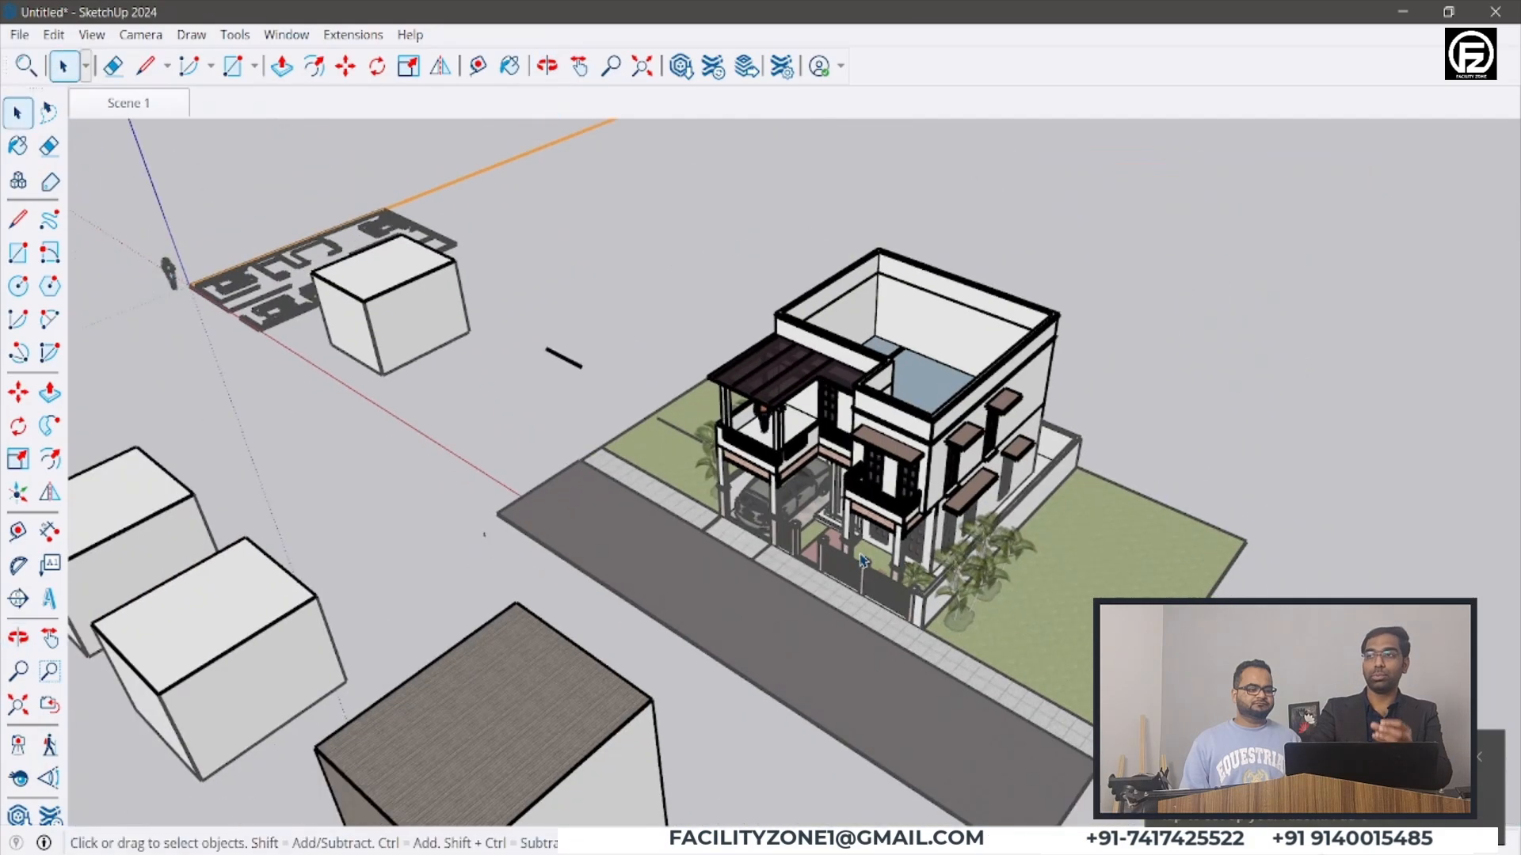
- Review the face style options and mark Ambient Occlusion and Wireframe with arrow annotations
{"action": "left_click", "coordinate": [92, 35]}
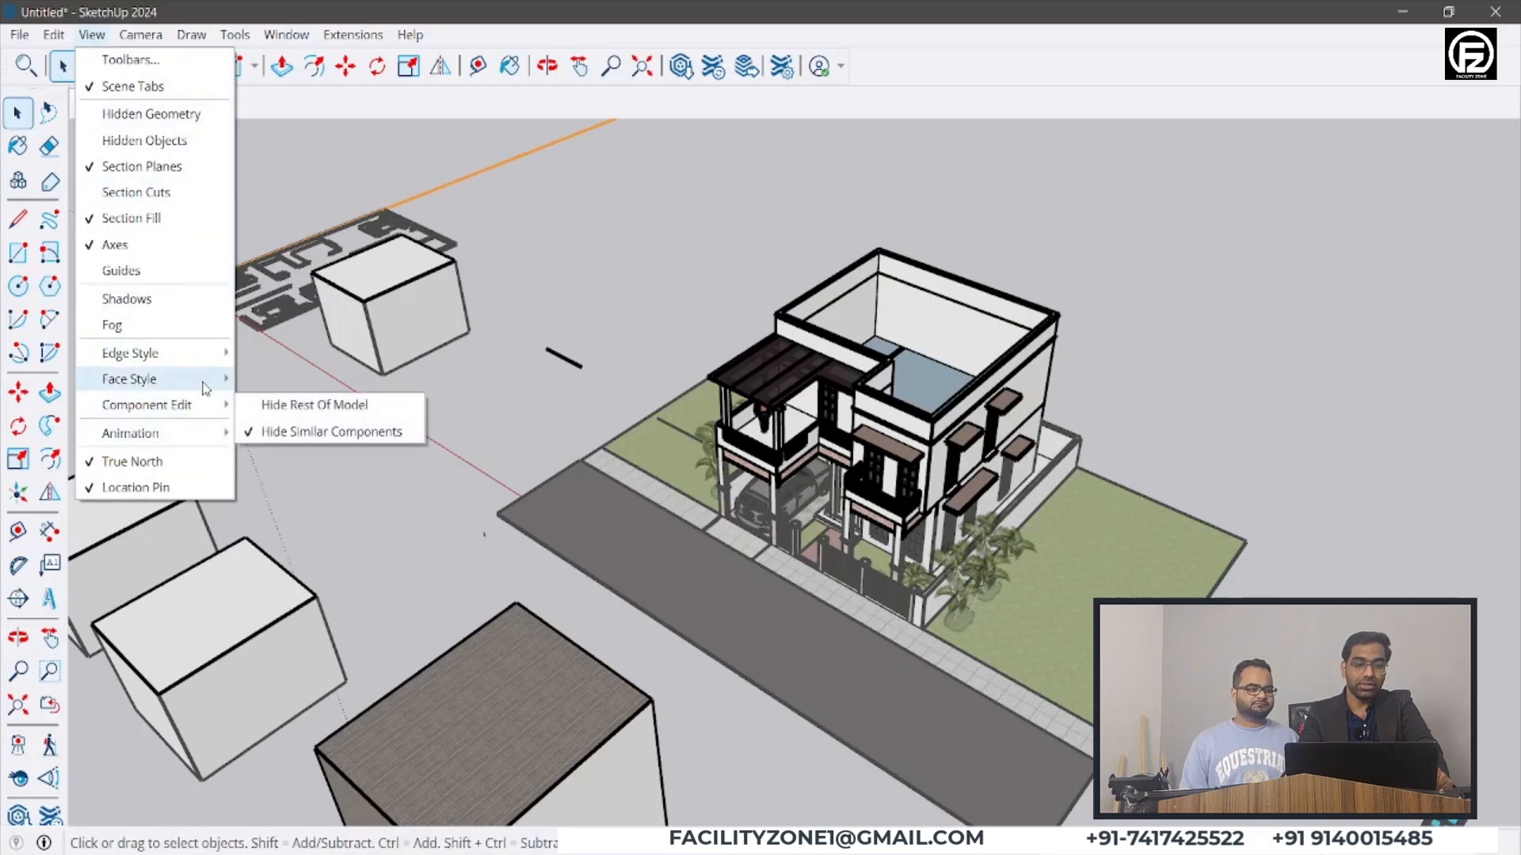
{"action": "mouse_move", "coordinate": [206, 380]}
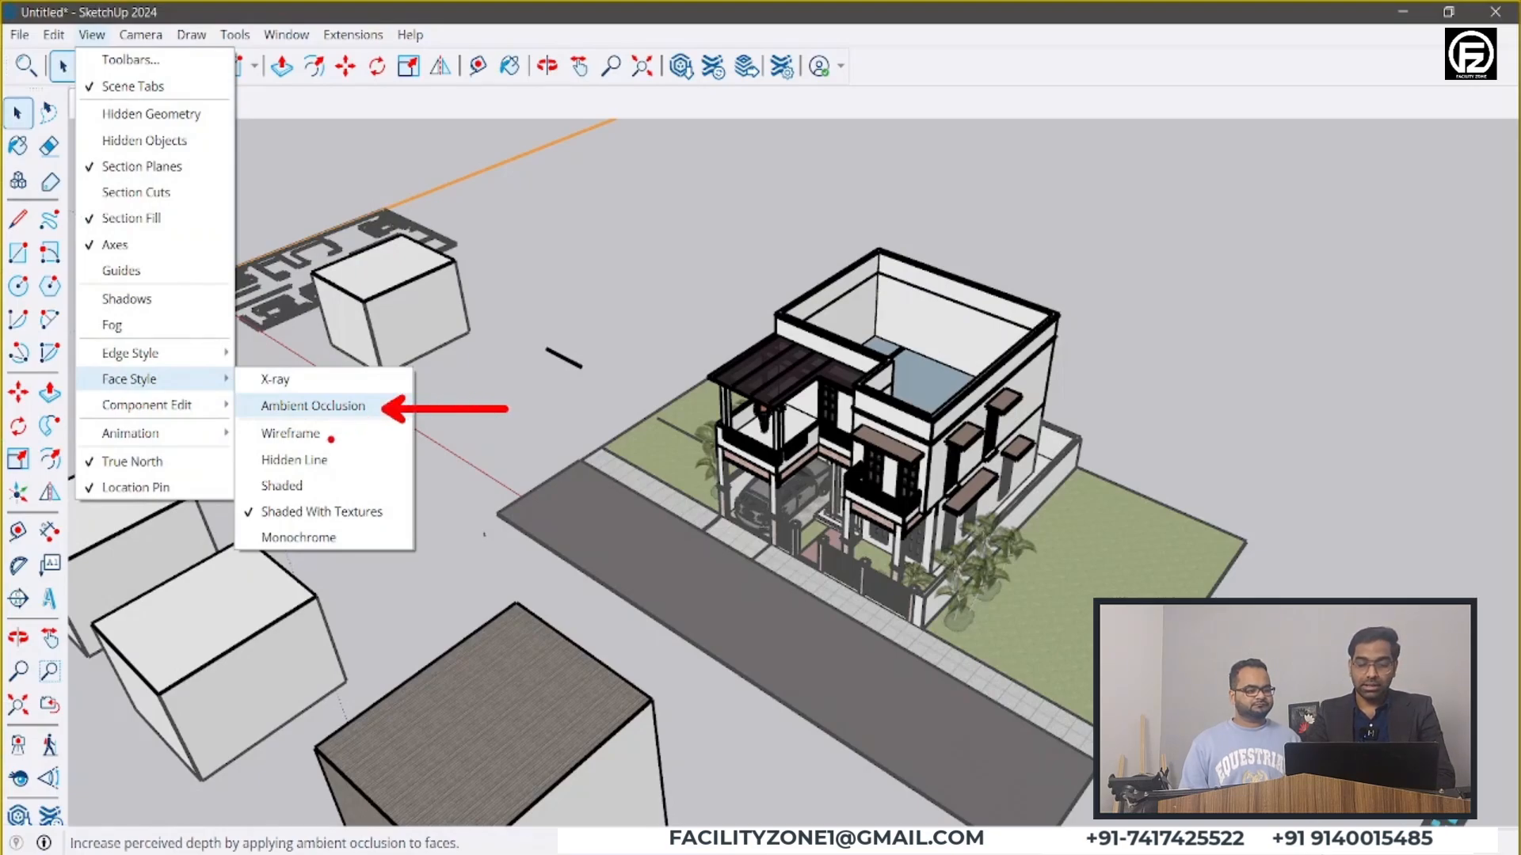
{"action": "mouse_move", "coordinate": [333, 433]}
{"action": "left_mouse_down", "text": "ctrl+shift"}
{"action": "mouse_move", "coordinate": [484, 447]}
{"action": "mouse_move", "coordinate": [496, 432]}
{"action": "left_mouse_up", "text": "ctrl+shift"}
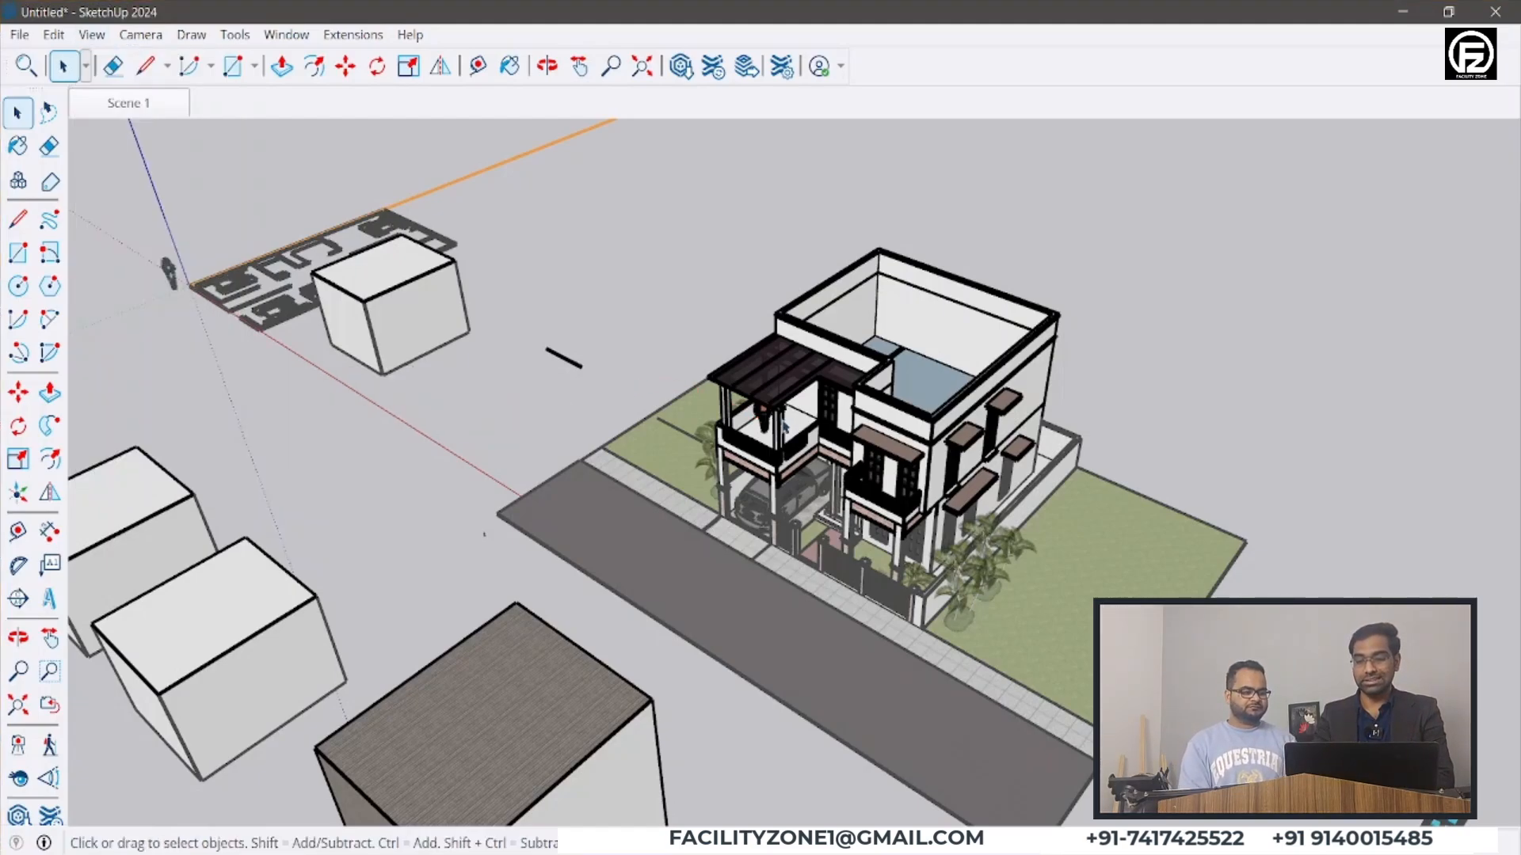
- Switch the face style to Wireframe for the house model
{"action": "scroll", "coordinate": [783, 427], "scroll_direction": "up", "scroll_amount": 6}
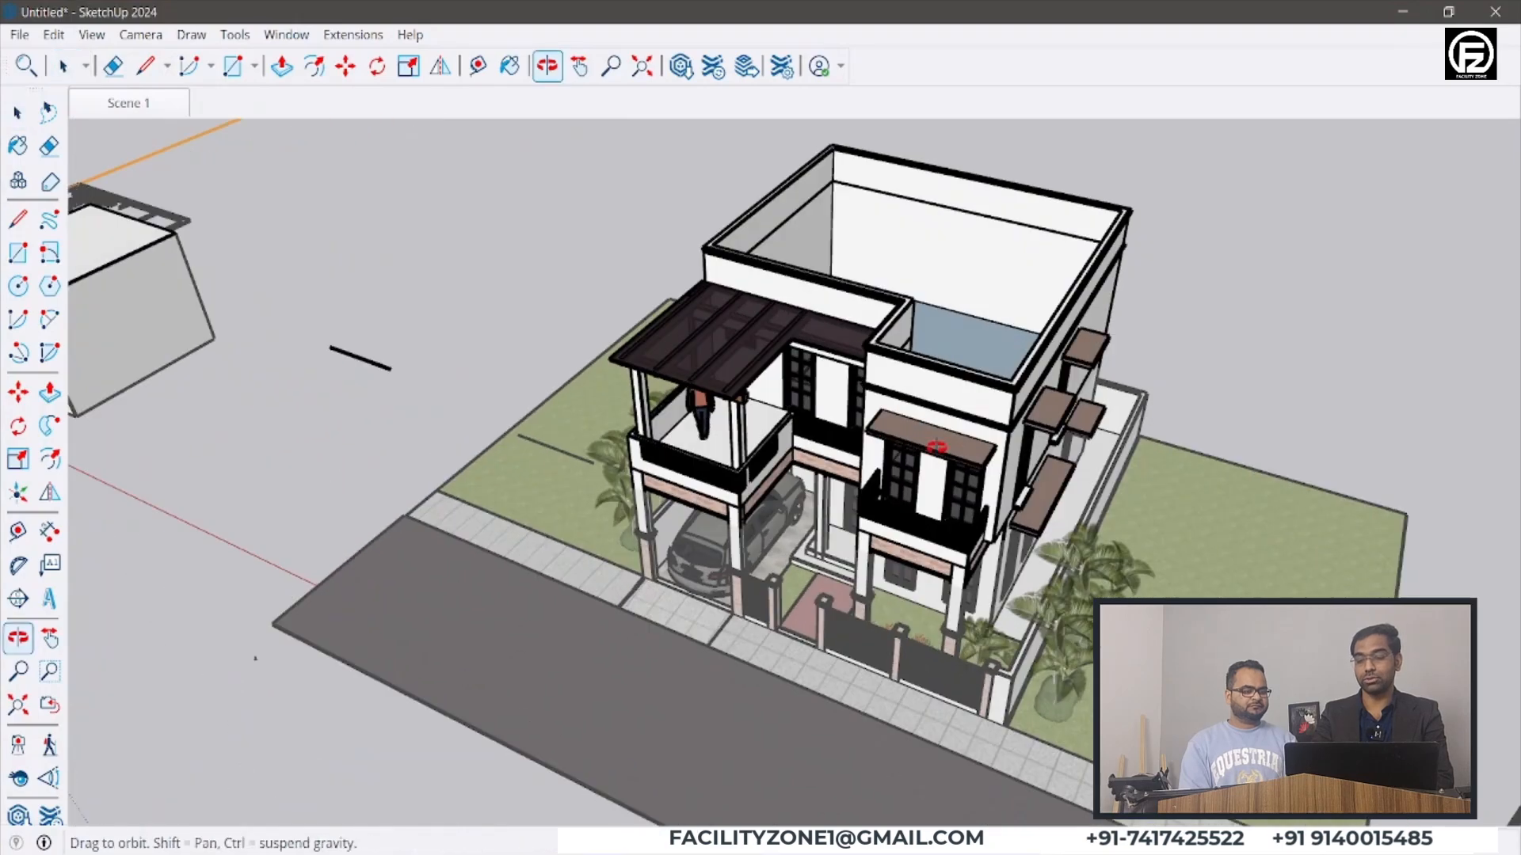
{"action": "left_click", "coordinate": [92, 35]}
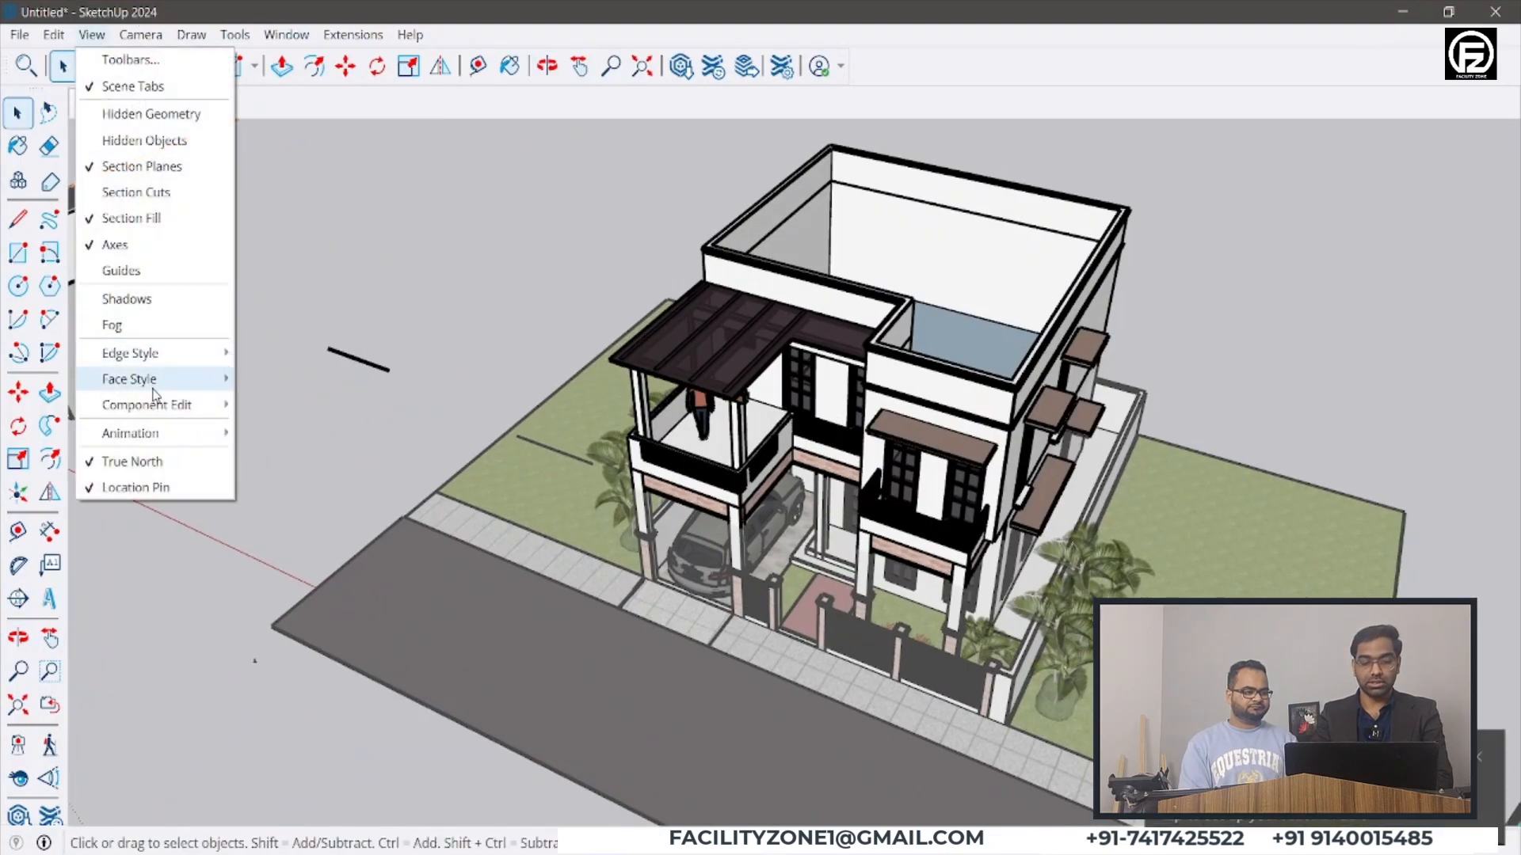
{"action": "mouse_move", "coordinate": [161, 388]}
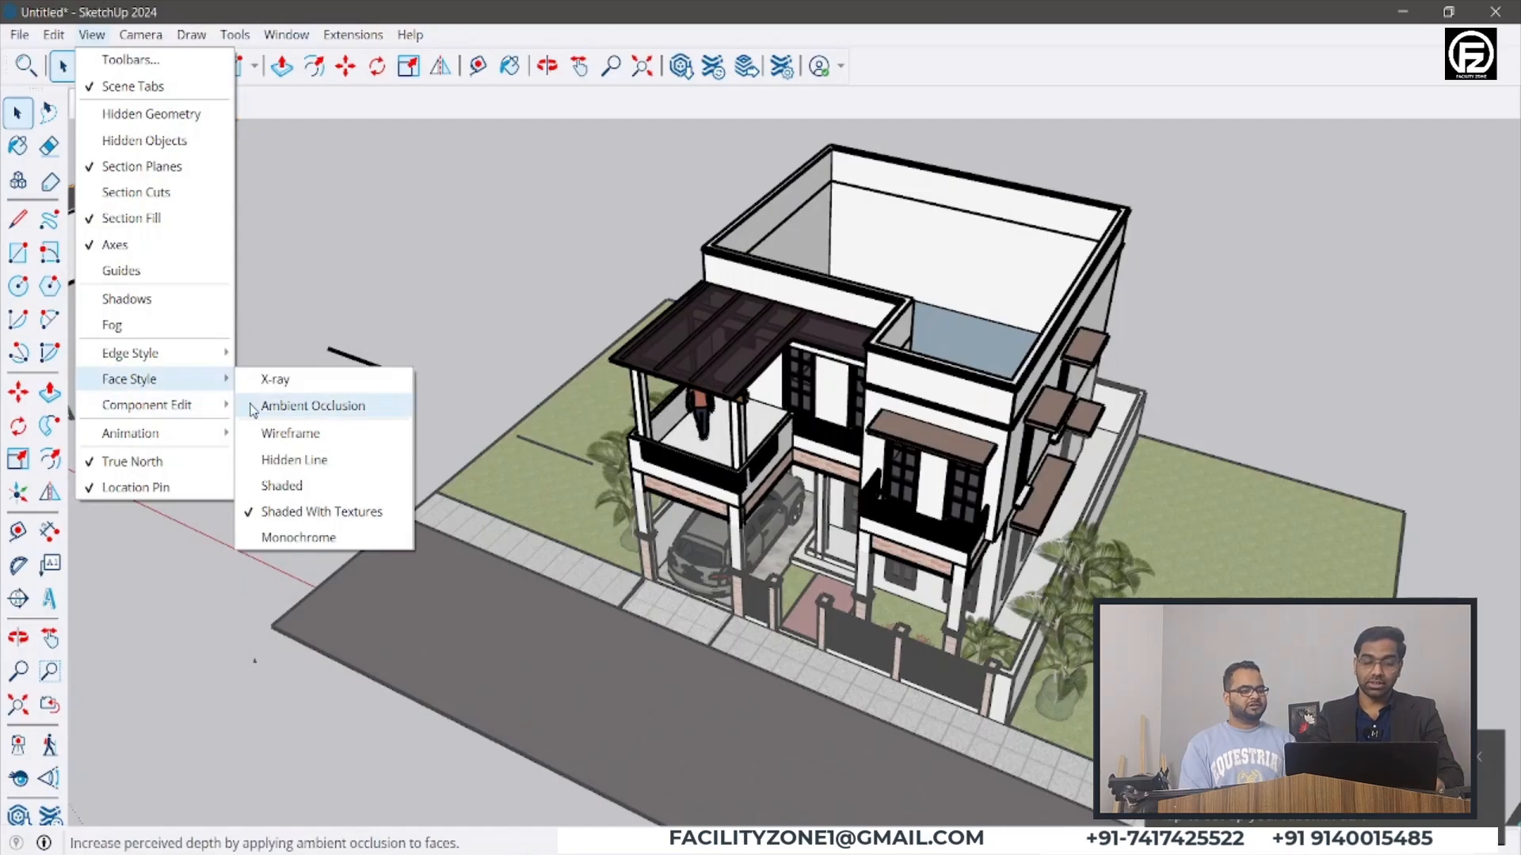
{"action": "left_click", "coordinate": [292, 438]}
- Examine the wireframe house from the front and from above, and check the active option among the face styles
{"action": "middle_click_drag", "start_coordinate": [293, 445], "coordinate": [980, 352]}
{"action": "left_click", "coordinate": [1021, 475]}
{"action": "middle_click_drag", "start_coordinate": [1019, 486], "coordinate": [824, 528]}
{"action": "scroll", "coordinate": [824, 528], "scroll_direction": "down", "scroll_amount": 3}
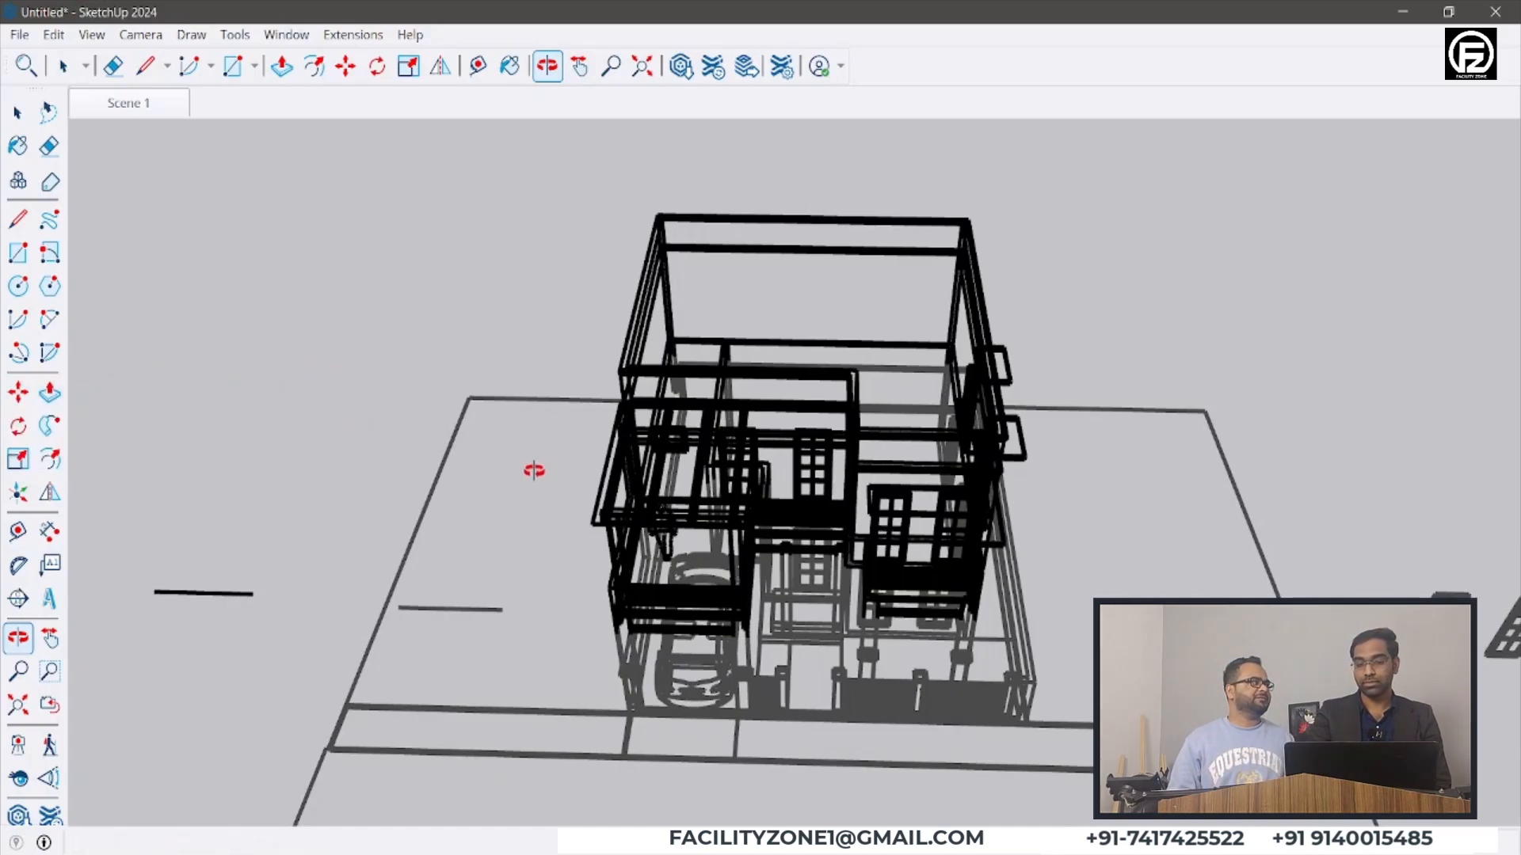
{"action": "left_click_drag", "start_coordinate": [533, 473], "coordinate": [502, 417]}
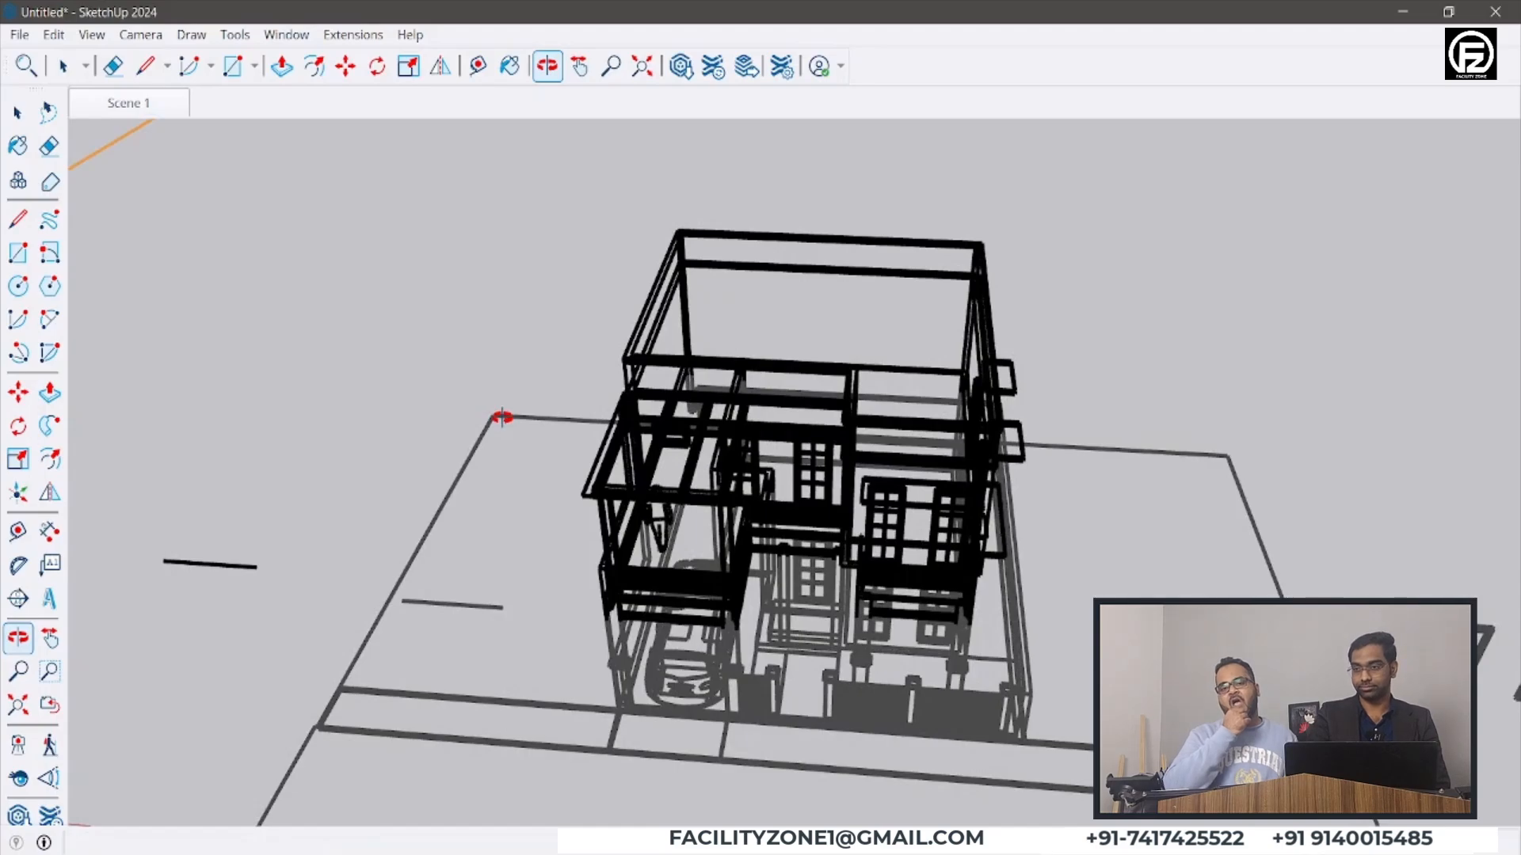
{"action": "left_click_drag", "start_coordinate": [501, 417], "coordinate": [697, 555]}
{"action": "left_click", "coordinate": [90, 36]}
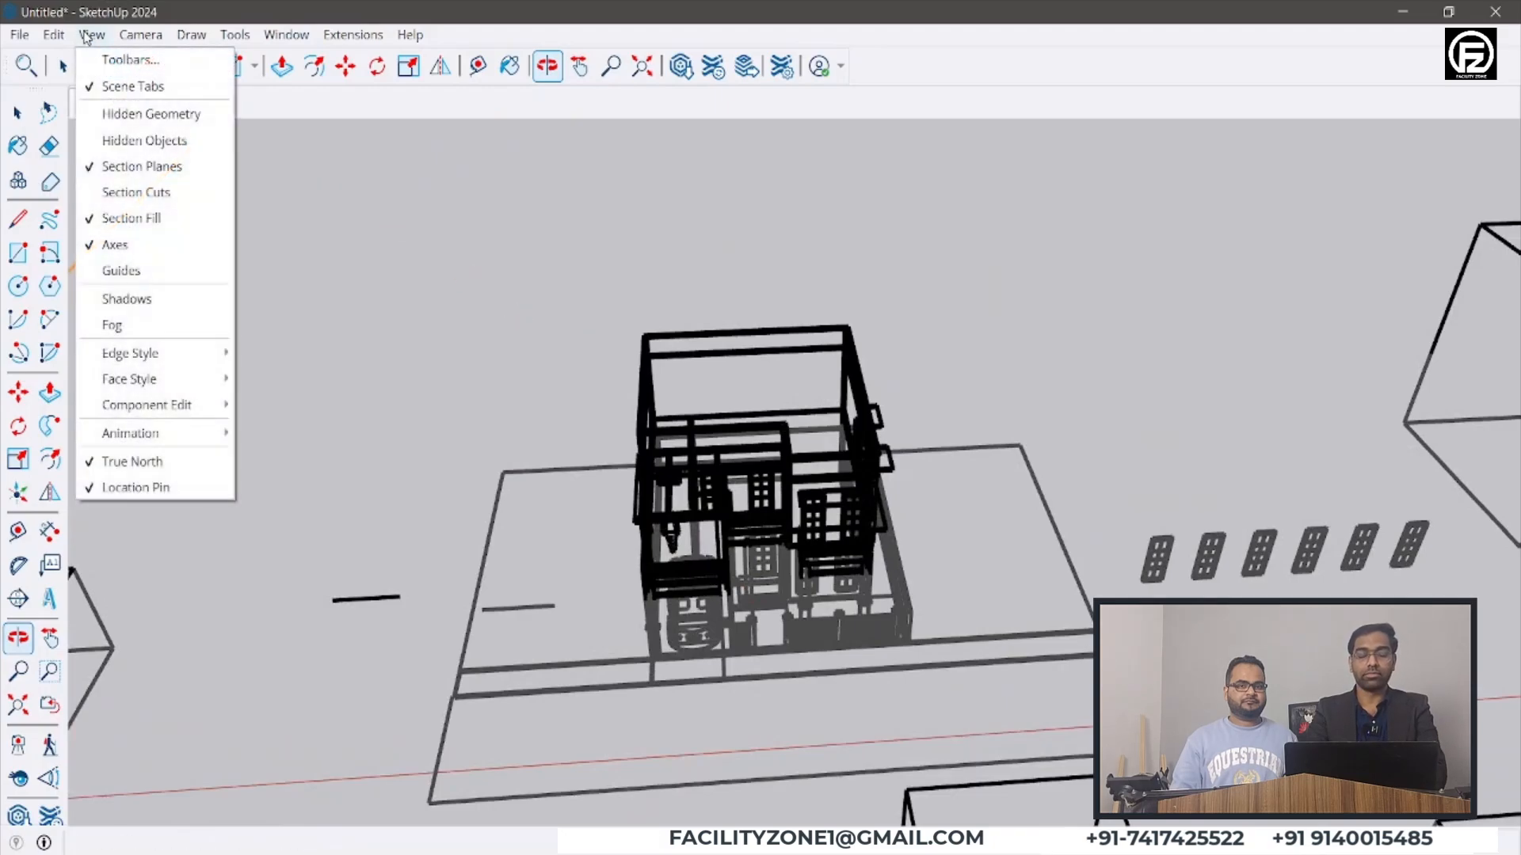
{"action": "mouse_move", "coordinate": [221, 365]}
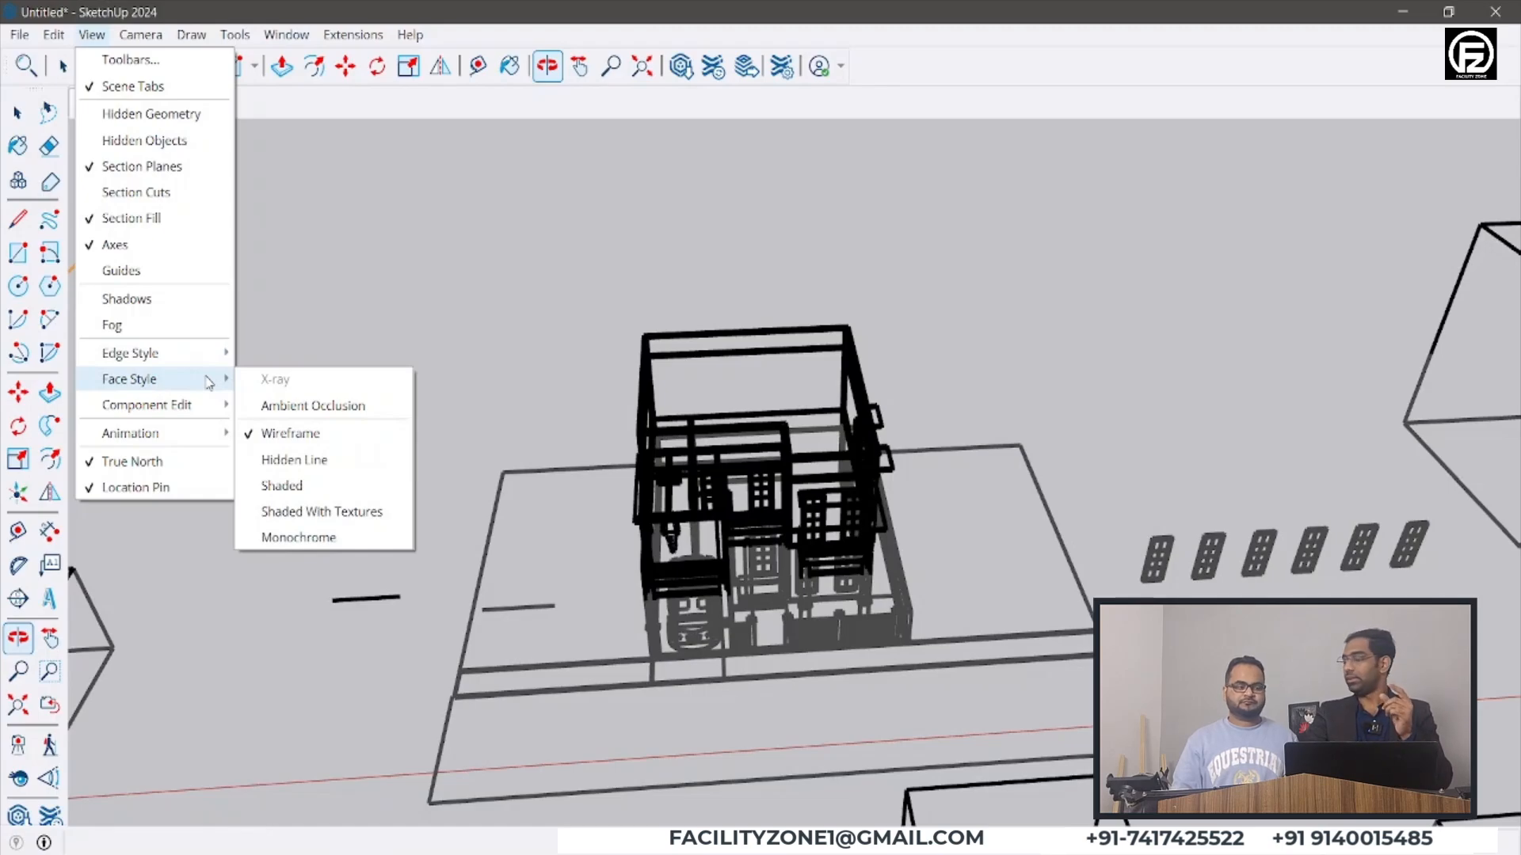
{"action": "left_click", "coordinate": [794, 388]}
- Inspect the house's upper wireframe edges up close, along with the surrounding wireframe cubes from a distance
{"action": "left_click_drag", "start_coordinate": [795, 389], "coordinate": [386, 514]}
{"action": "scroll", "coordinate": [444, 515], "scroll_direction": "up", "scroll_amount": 3}
{"action": "key", "text": "l"}
{"action": "left_click", "coordinate": [504, 491]}
{"action": "middle_click_drag", "start_coordinate": [689, 463], "coordinate": [577, 552]}
{"action": "key", "text": "space"}
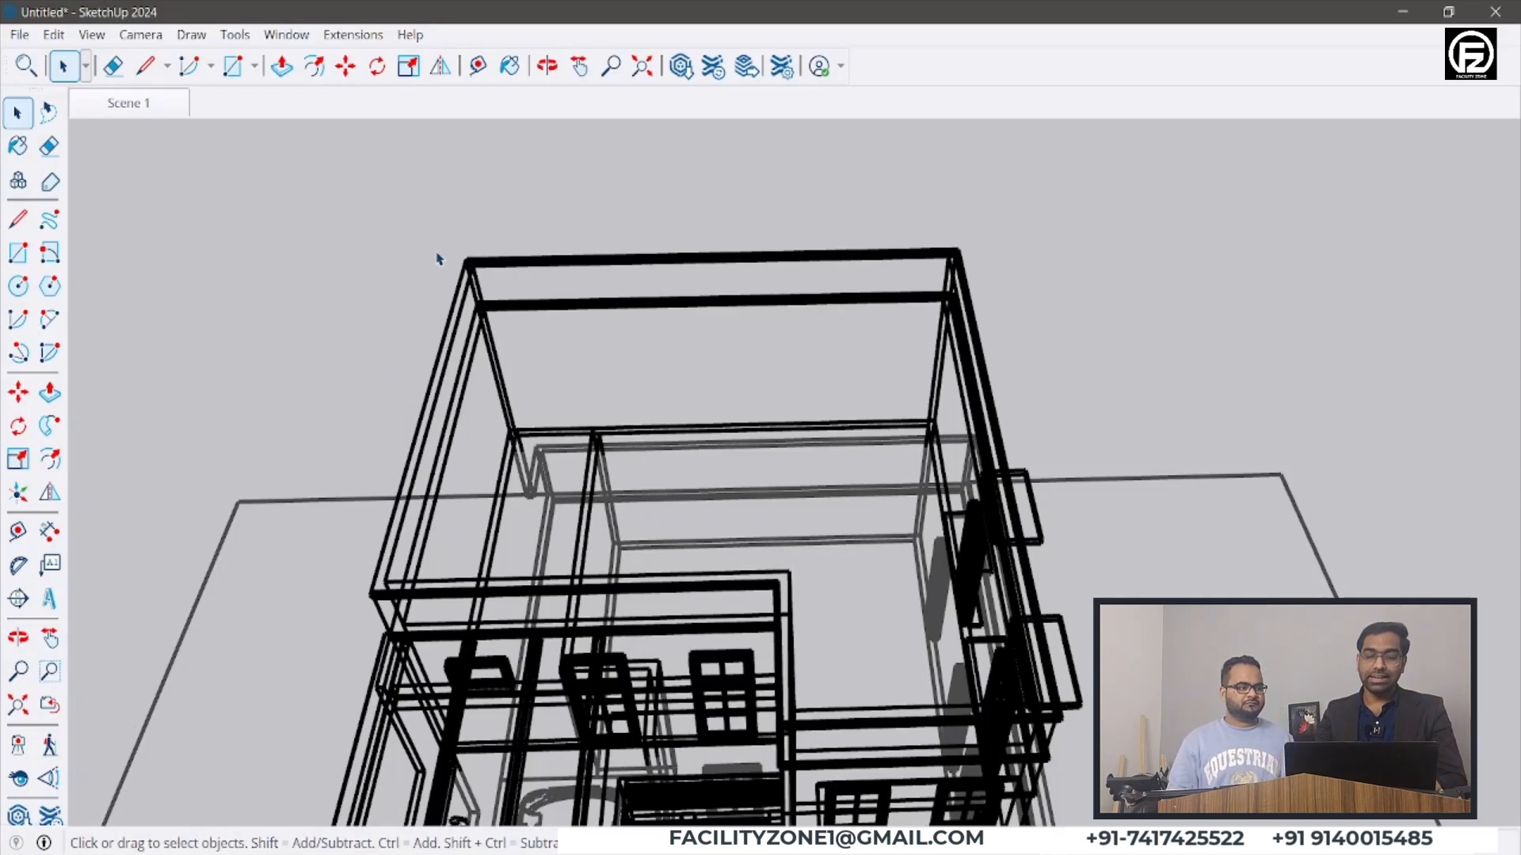
{"action": "scroll", "coordinate": [448, 259], "scroll_direction": "down", "scroll_amount": 3}
{"action": "middle_click_drag", "start_coordinate": [453, 262], "coordinate": [595, 215]}
{"action": "middle_click_drag", "start_coordinate": [512, 373], "coordinate": [642, 581]}
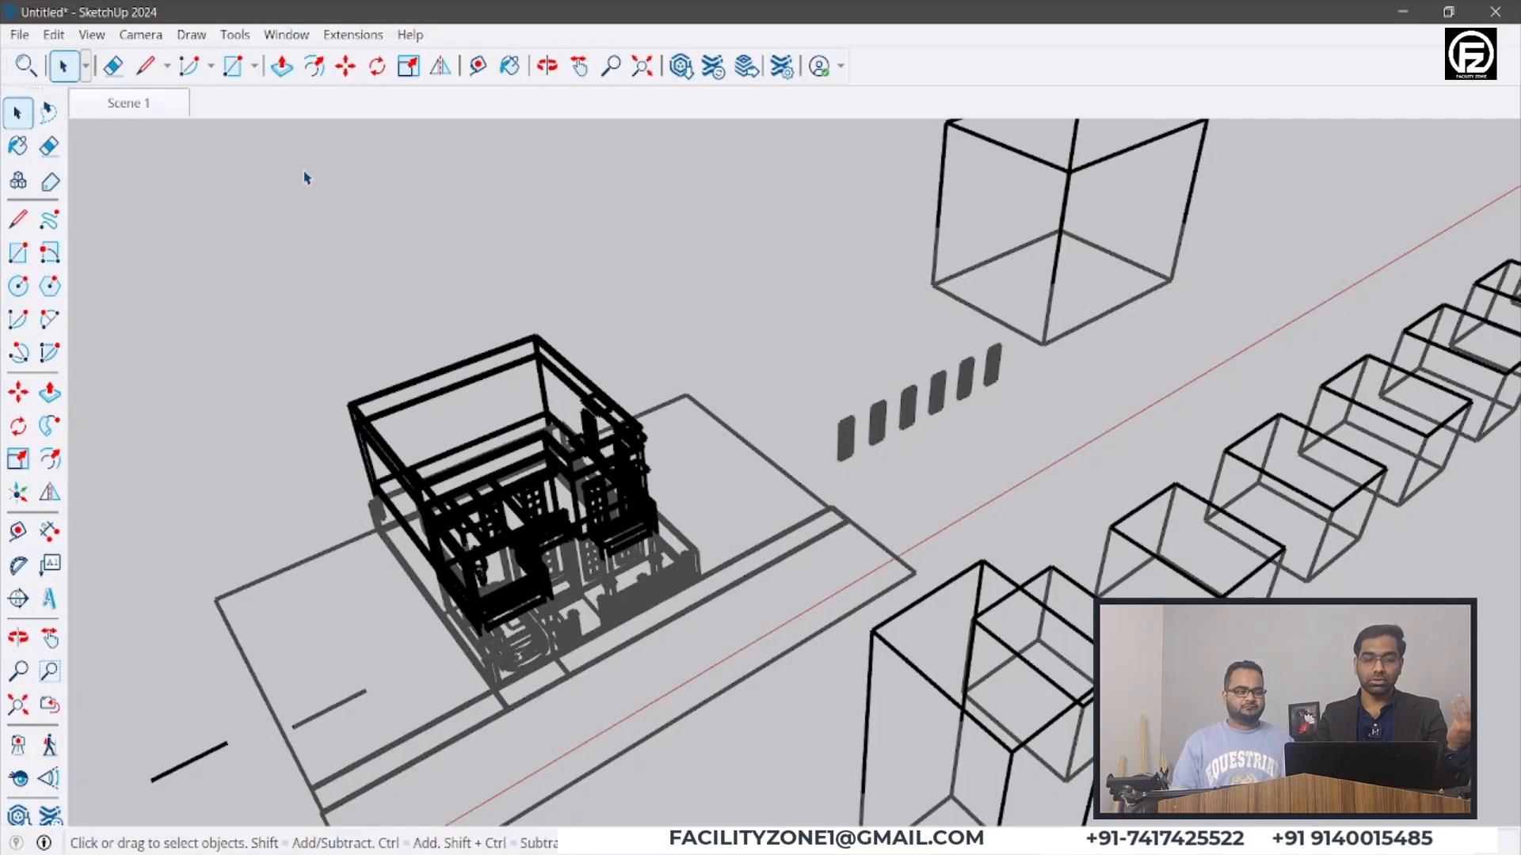
- Reapply the Wireframe face style and look over the house and cubes again
{"action": "left_click", "coordinate": [93, 35]}
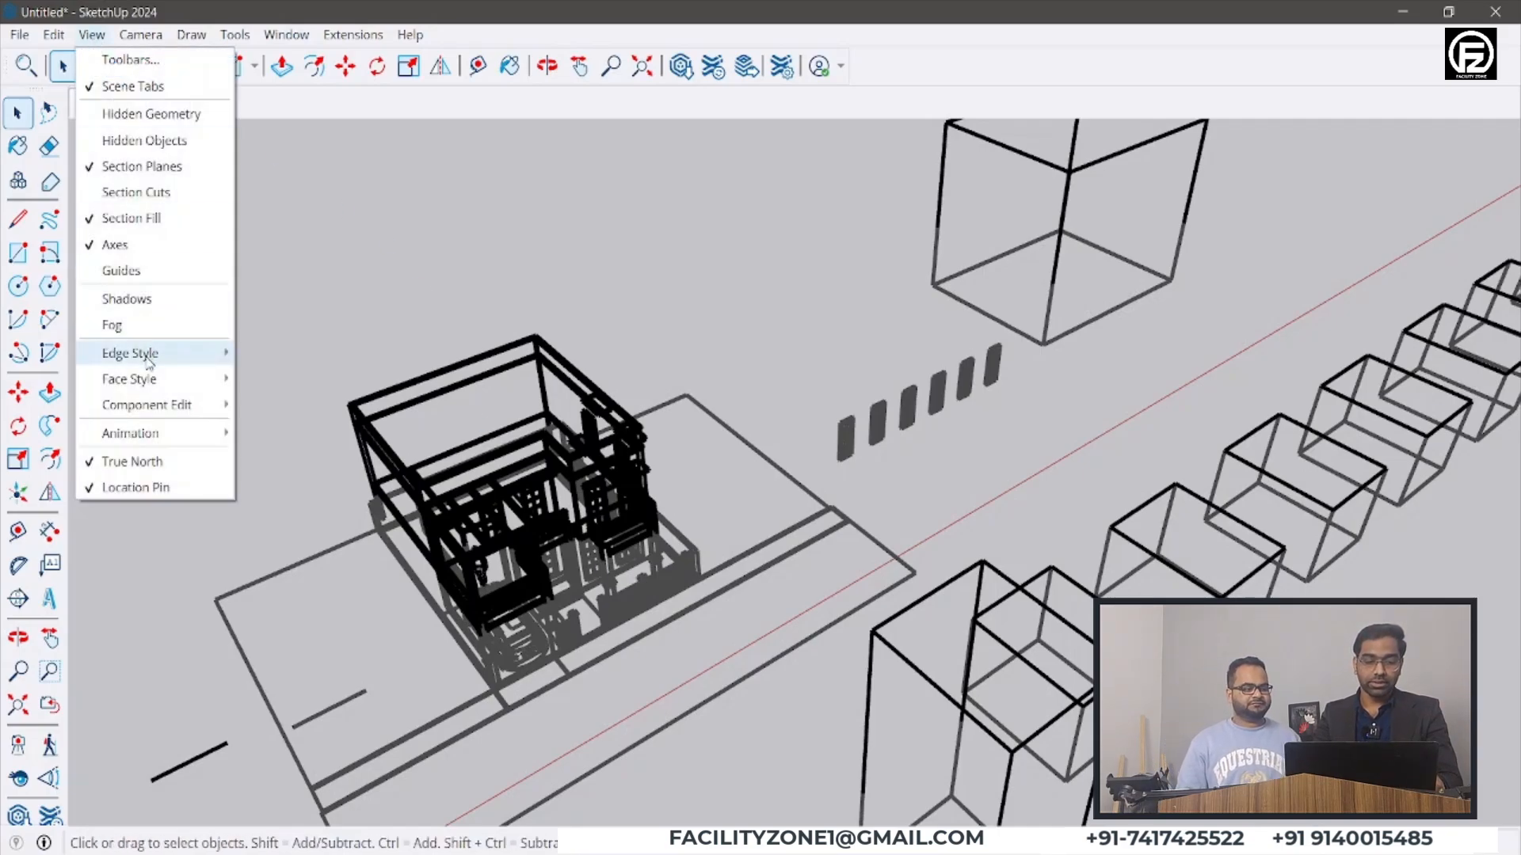
{"action": "mouse_move", "coordinate": [174, 379]}
{"action": "left_click", "coordinate": [274, 434]}
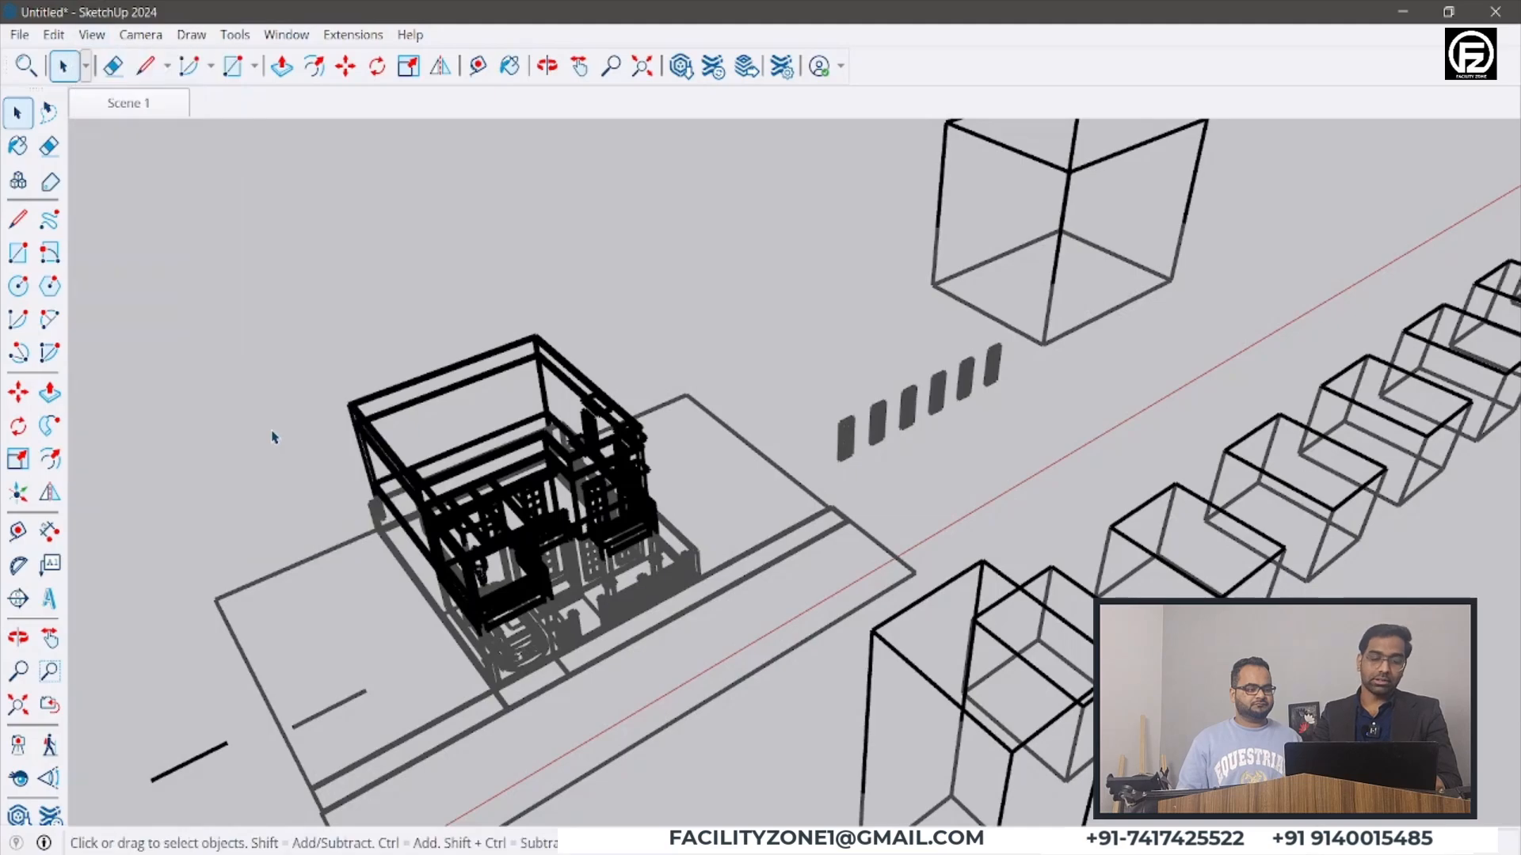
{"action": "scroll", "coordinate": [449, 412], "scroll_direction": "up", "scroll_amount": 5}
{"action": "middle_click_drag", "start_coordinate": [471, 479], "coordinate": [396, 420]}
{"action": "scroll", "coordinate": [427, 459], "scroll_direction": "down", "scroll_amount": 4}
- Mark the Hidden Line, Shaded, Shaded With Textures and Monochrome face styles with arrow annotations, and clear them
{"action": "left_click", "coordinate": [92, 35]}
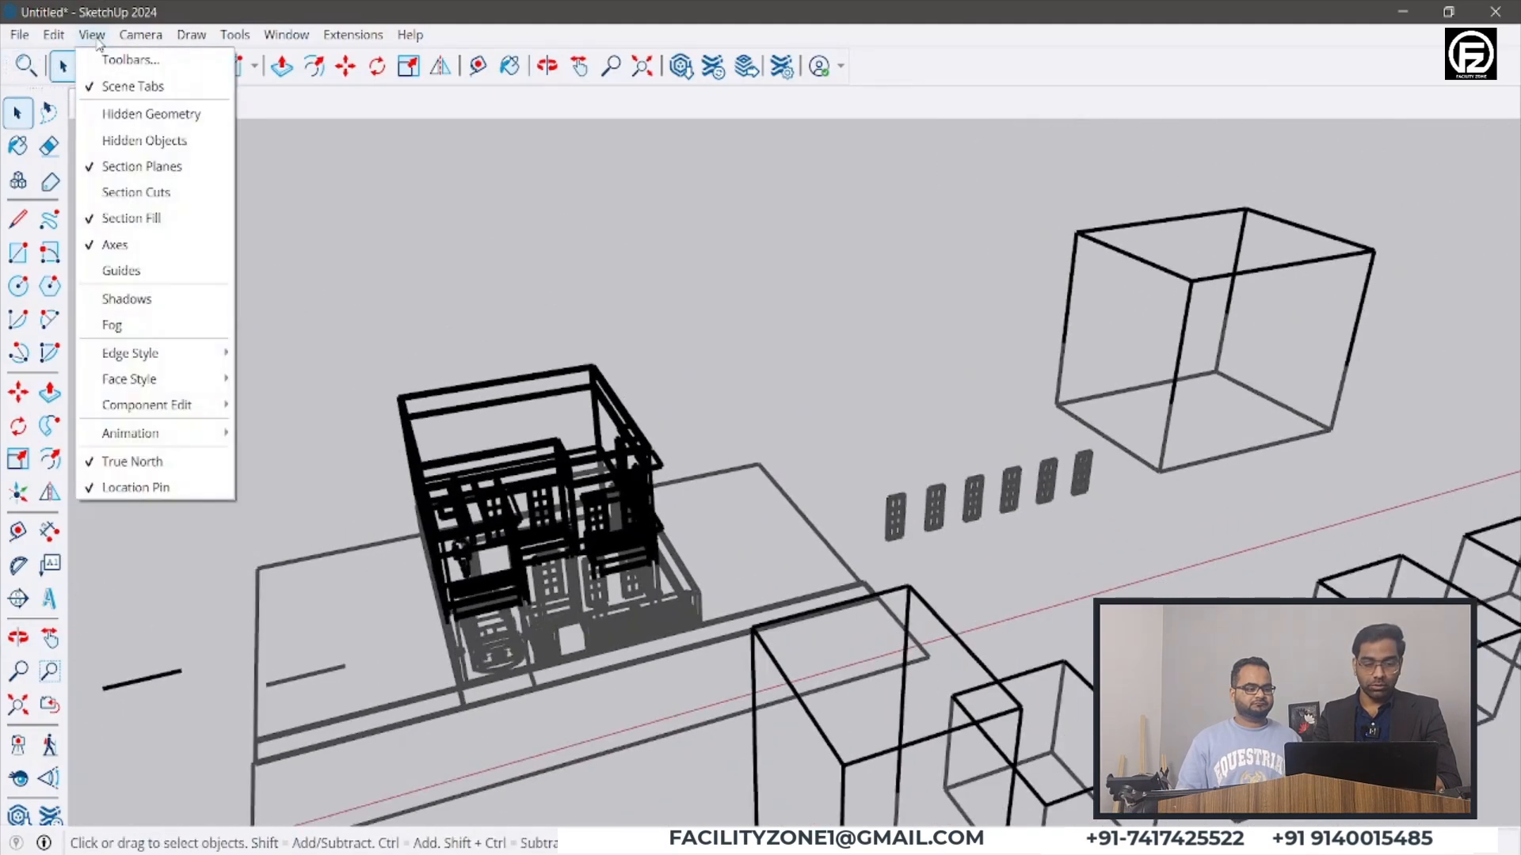
{"action": "mouse_move", "coordinate": [203, 393]}
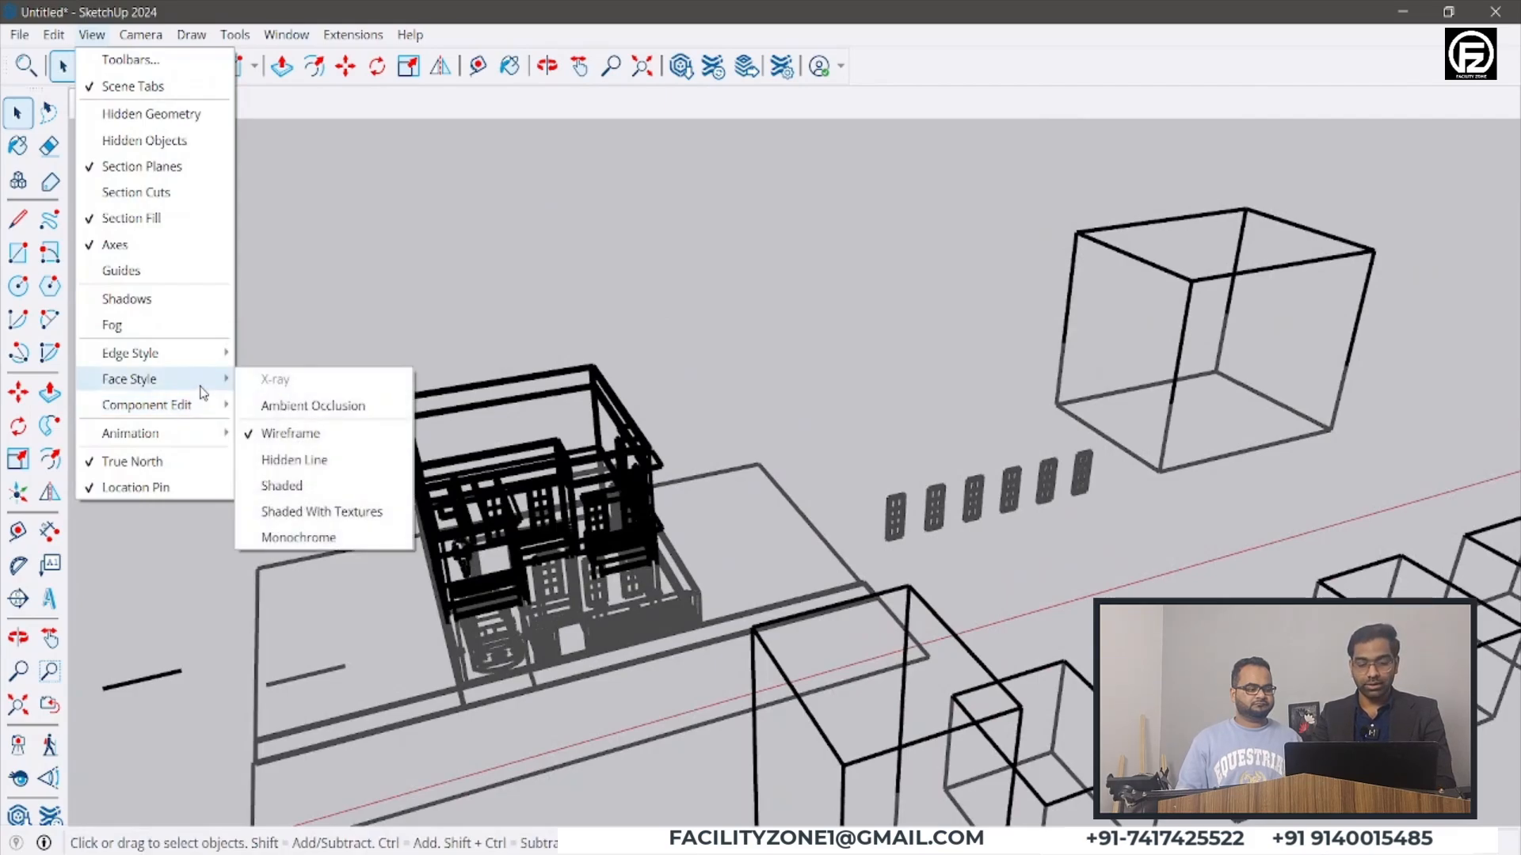
{"action": "left_click_drag", "start_coordinate": [333, 460], "coordinate": [392, 458]}
{"action": "left_click_drag", "start_coordinate": [316, 487], "coordinate": [388, 484]}
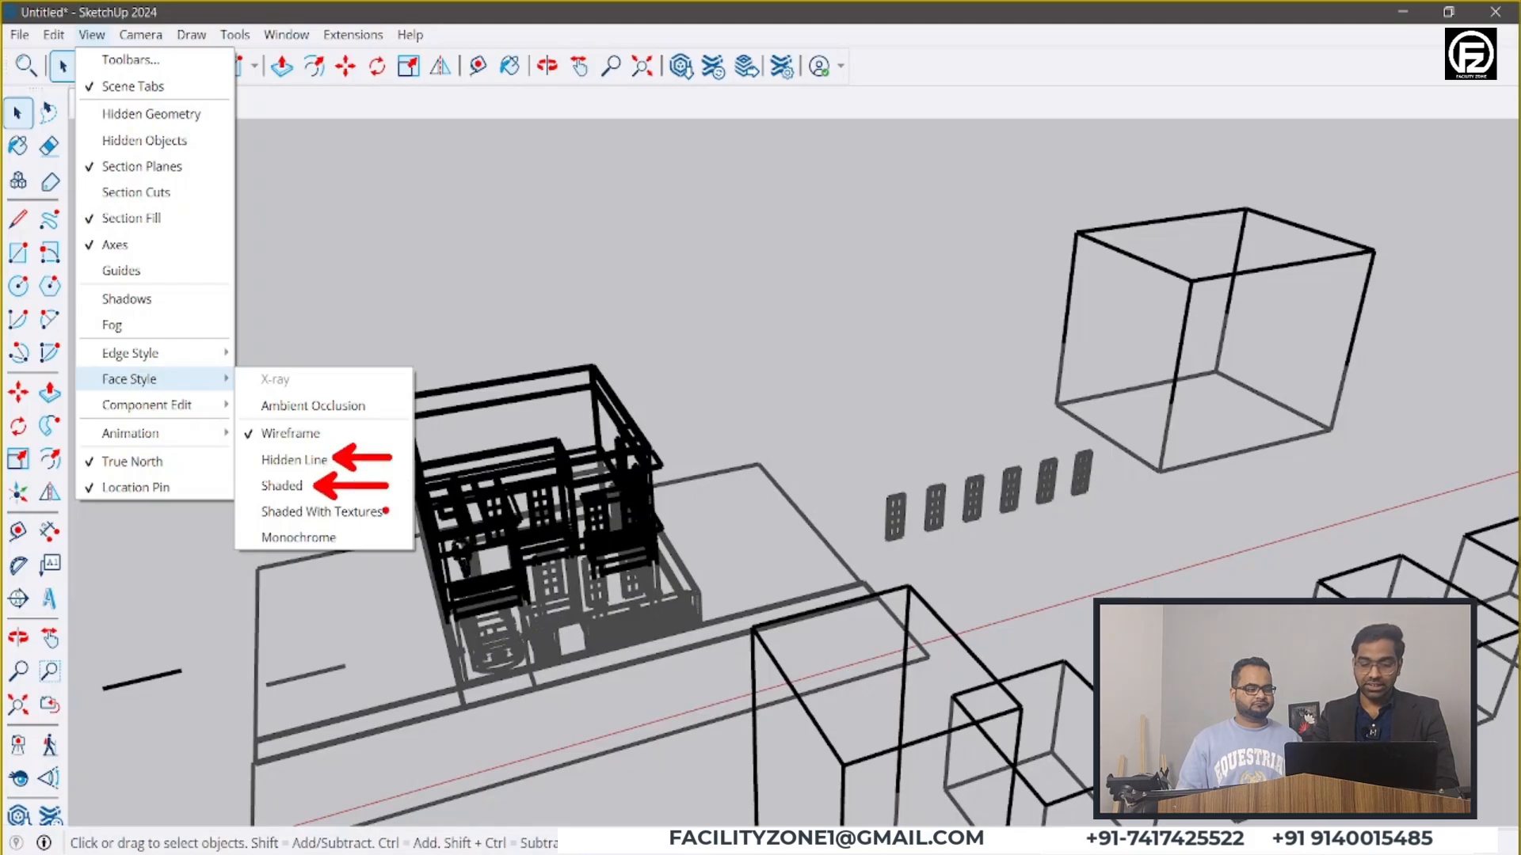
{"action": "left_click_drag", "start_coordinate": [357, 538], "coordinate": [397, 558], "text": "ctrl+shift"}
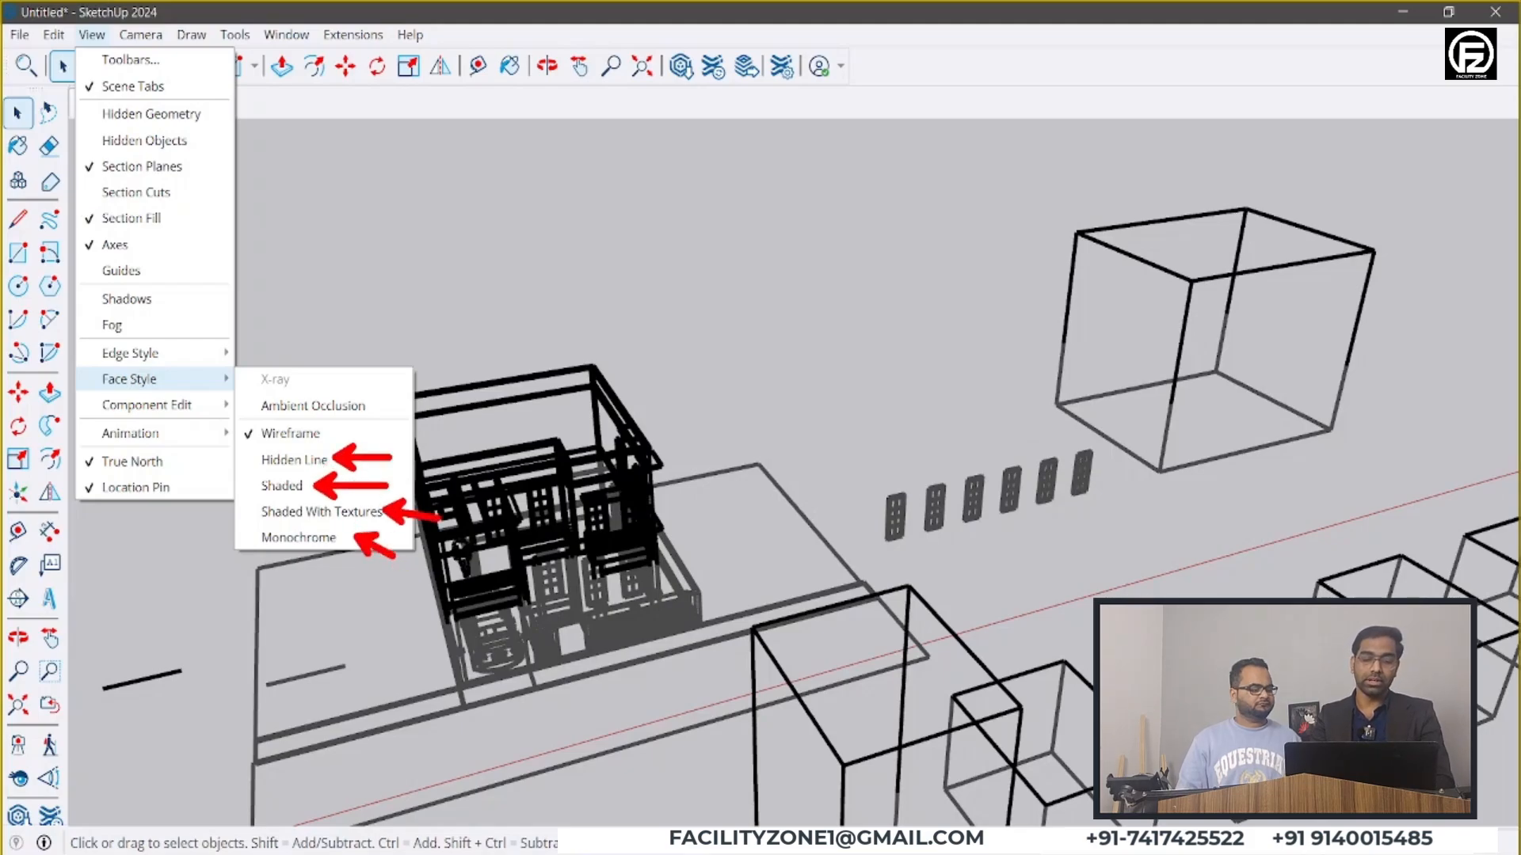
{"action": "key", "text": "Escape"}
- Switch the face style from Wireframe to Shaded
{"action": "left_click", "coordinate": [92, 34]}
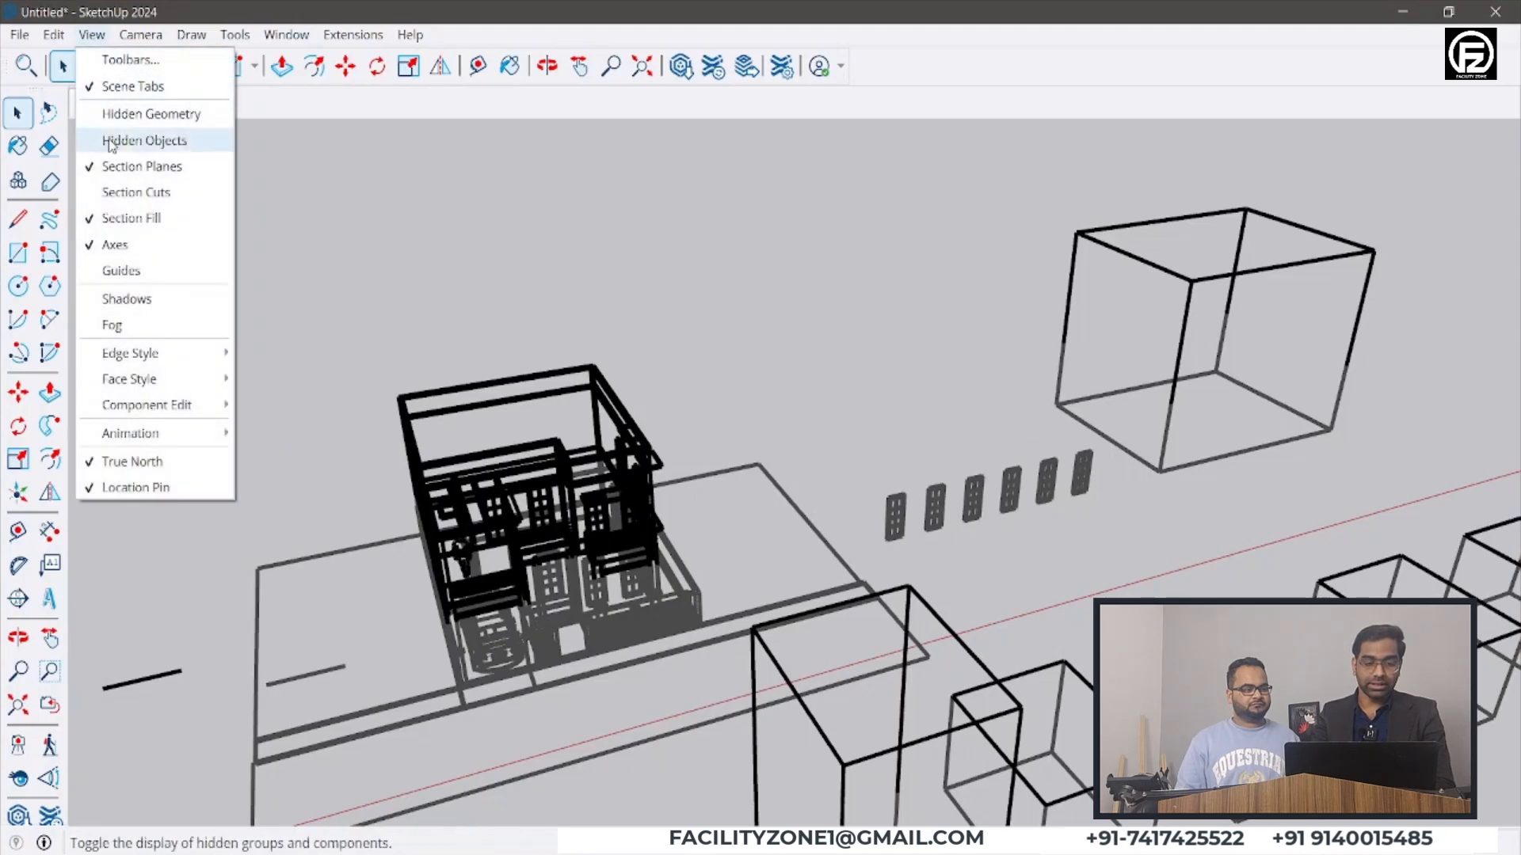
{"action": "mouse_move", "coordinate": [199, 384]}
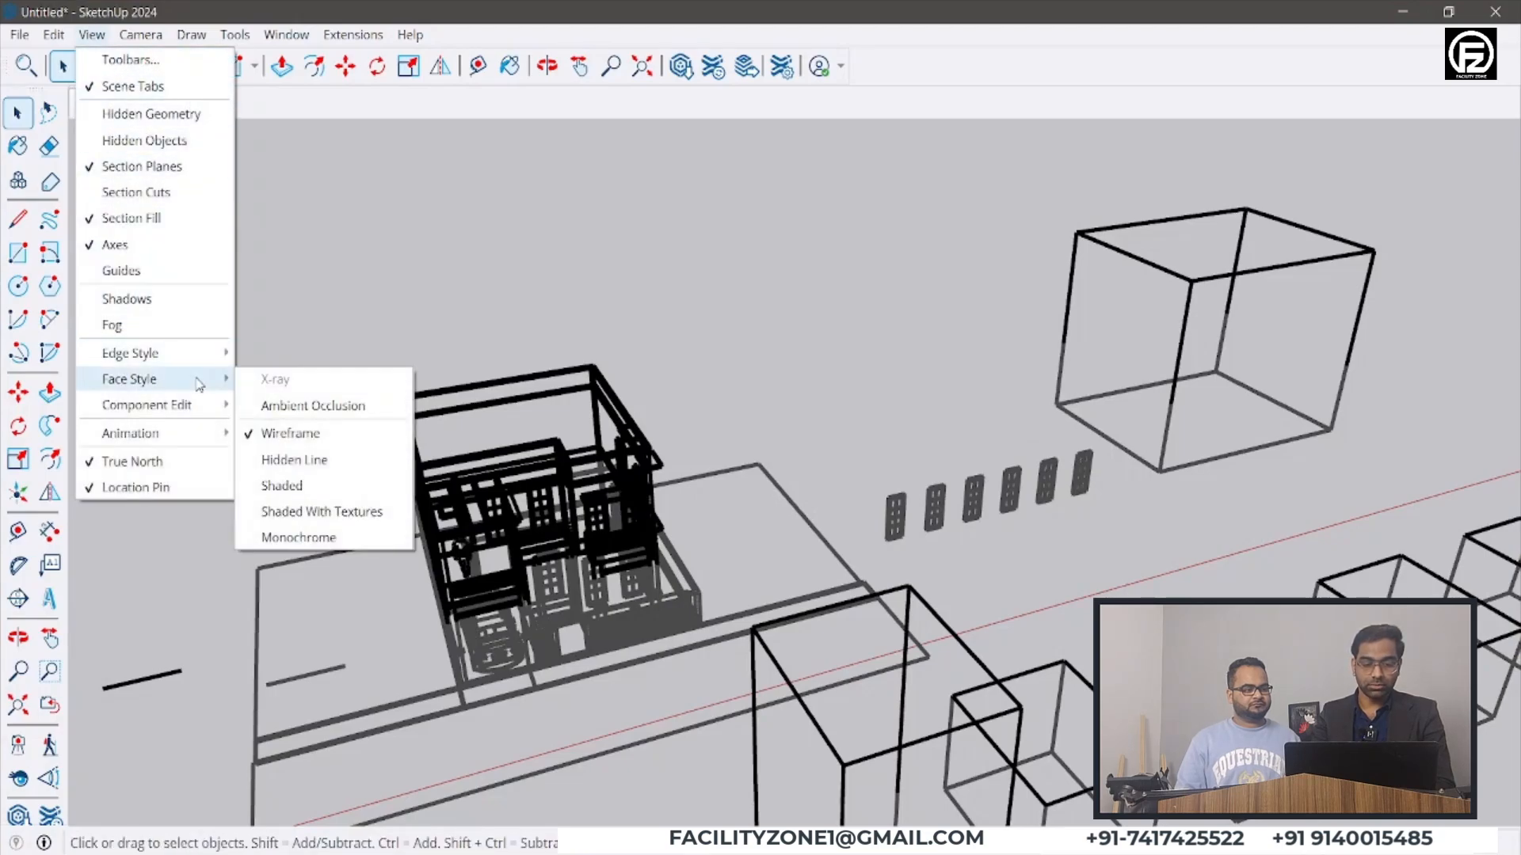
{"action": "left_click", "coordinate": [278, 486]}
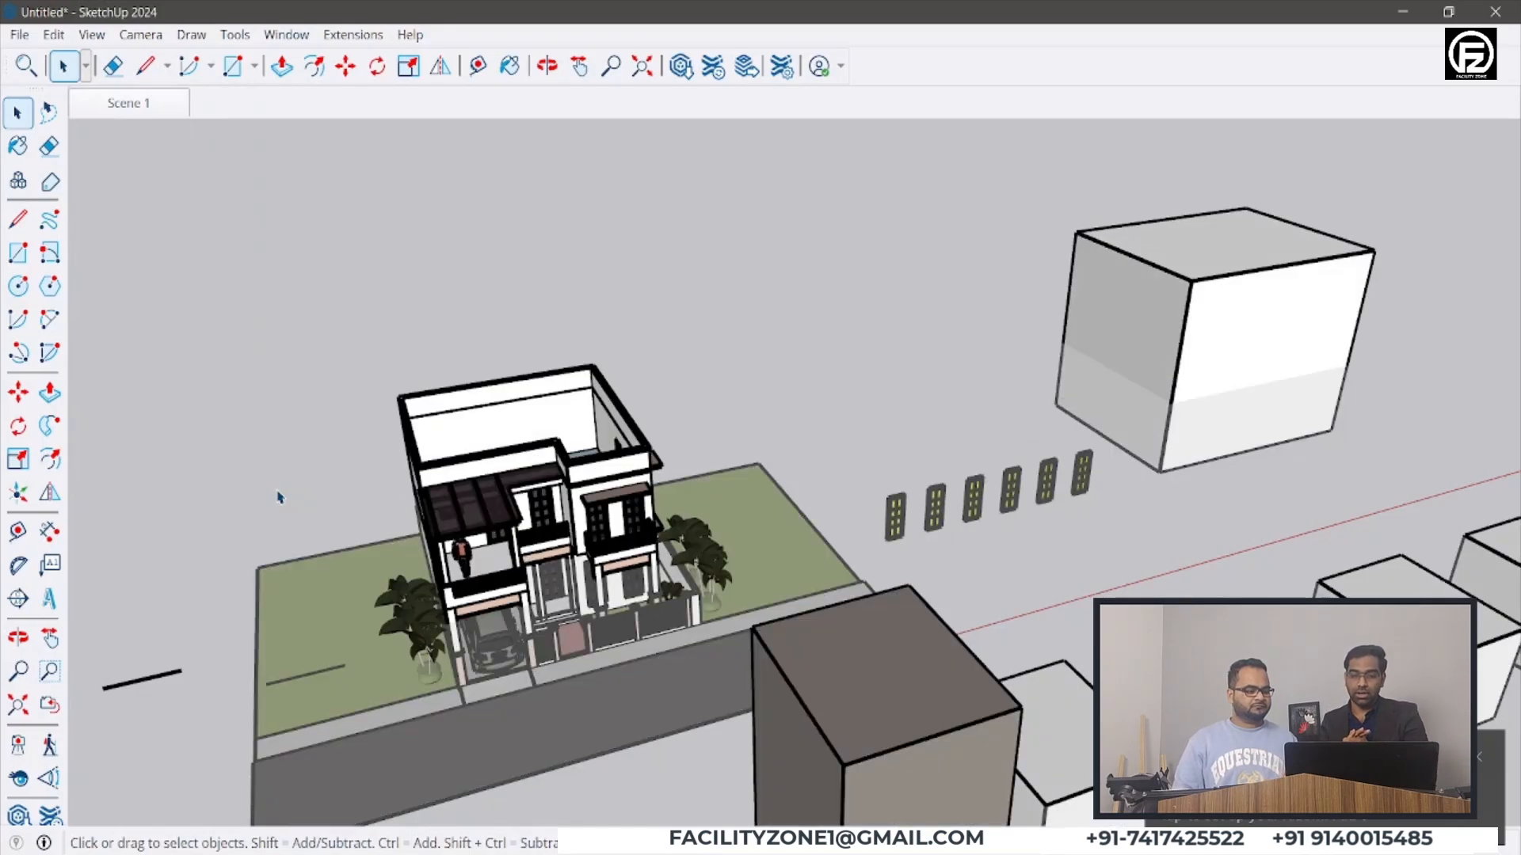
- Examine the shaded house's front facade, balcony canopy and roof from above and at eye level
{"action": "scroll", "coordinate": [753, 594], "scroll_direction": "up", "scroll_amount": 7}
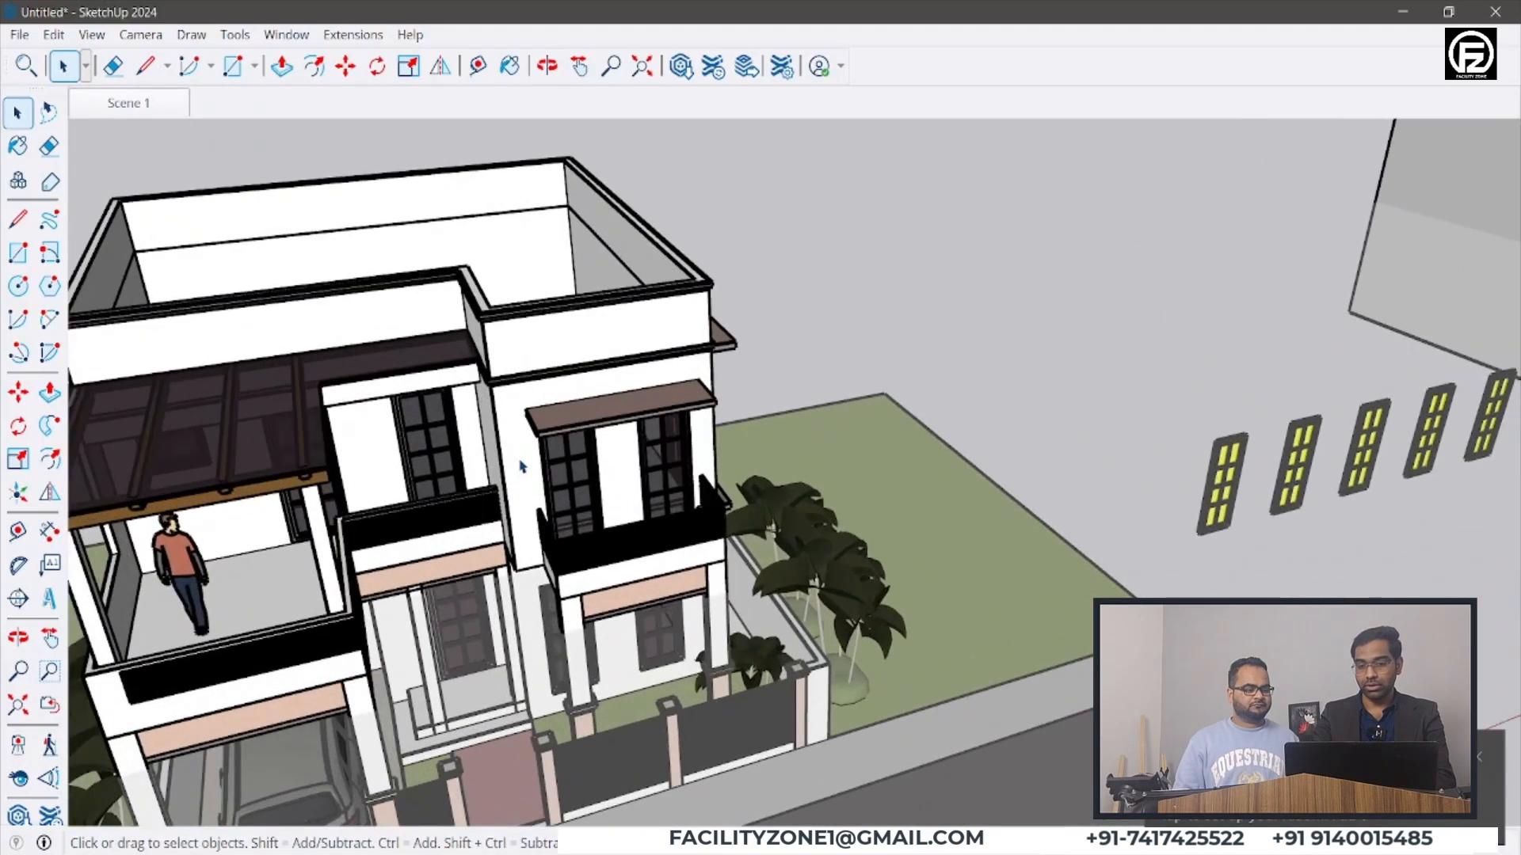
{"action": "middle_click_drag", "start_coordinate": [521, 468], "coordinate": [575, 402]}
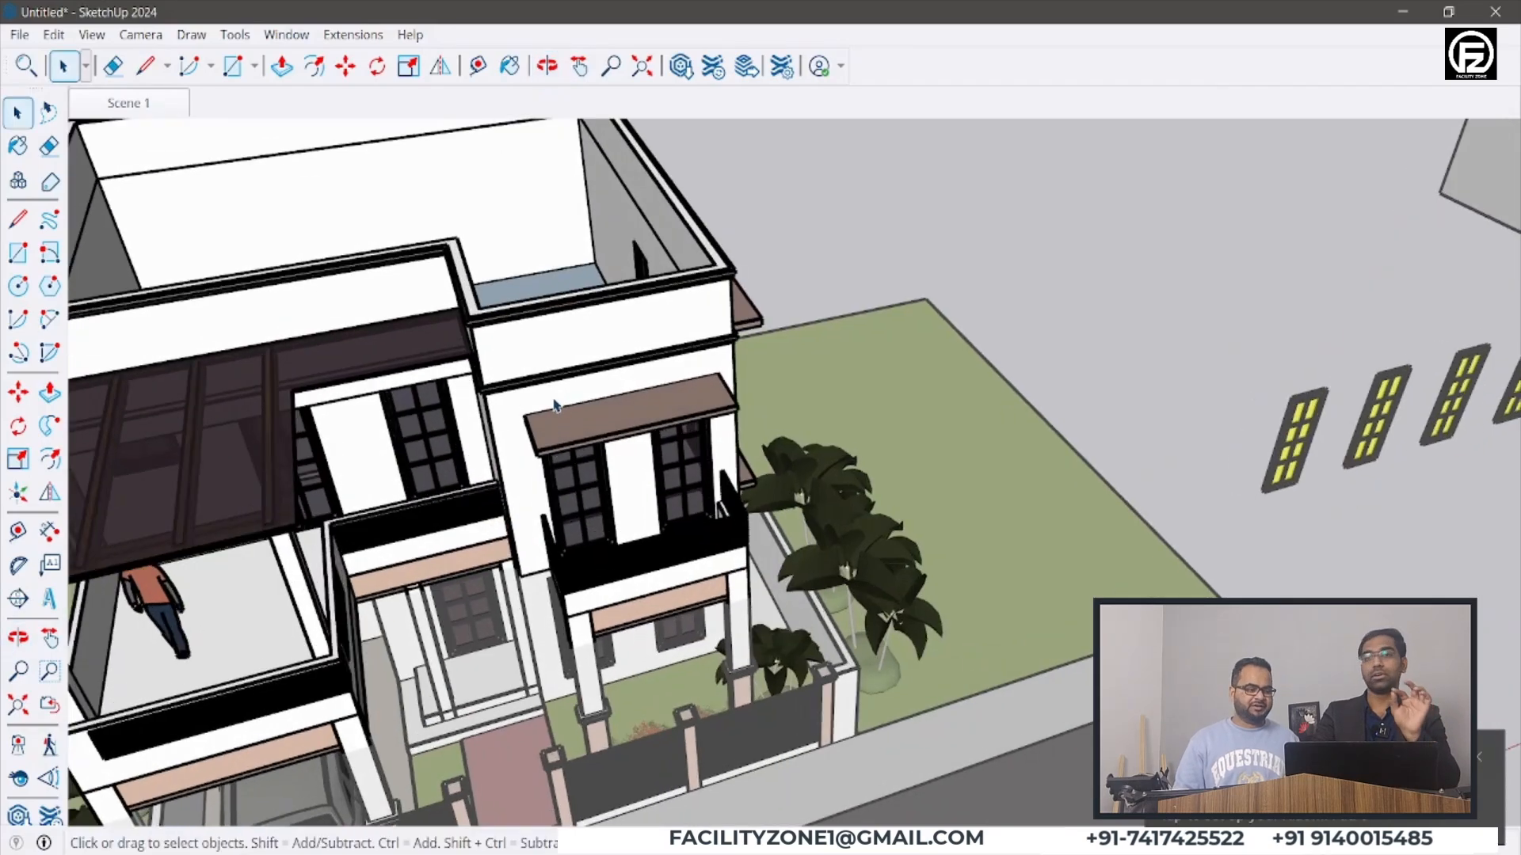
{"action": "middle_click_drag", "start_coordinate": [538, 410], "coordinate": [543, 509]}
{"action": "scroll", "coordinate": [594, 492], "scroll_direction": "up", "scroll_amount": 5}
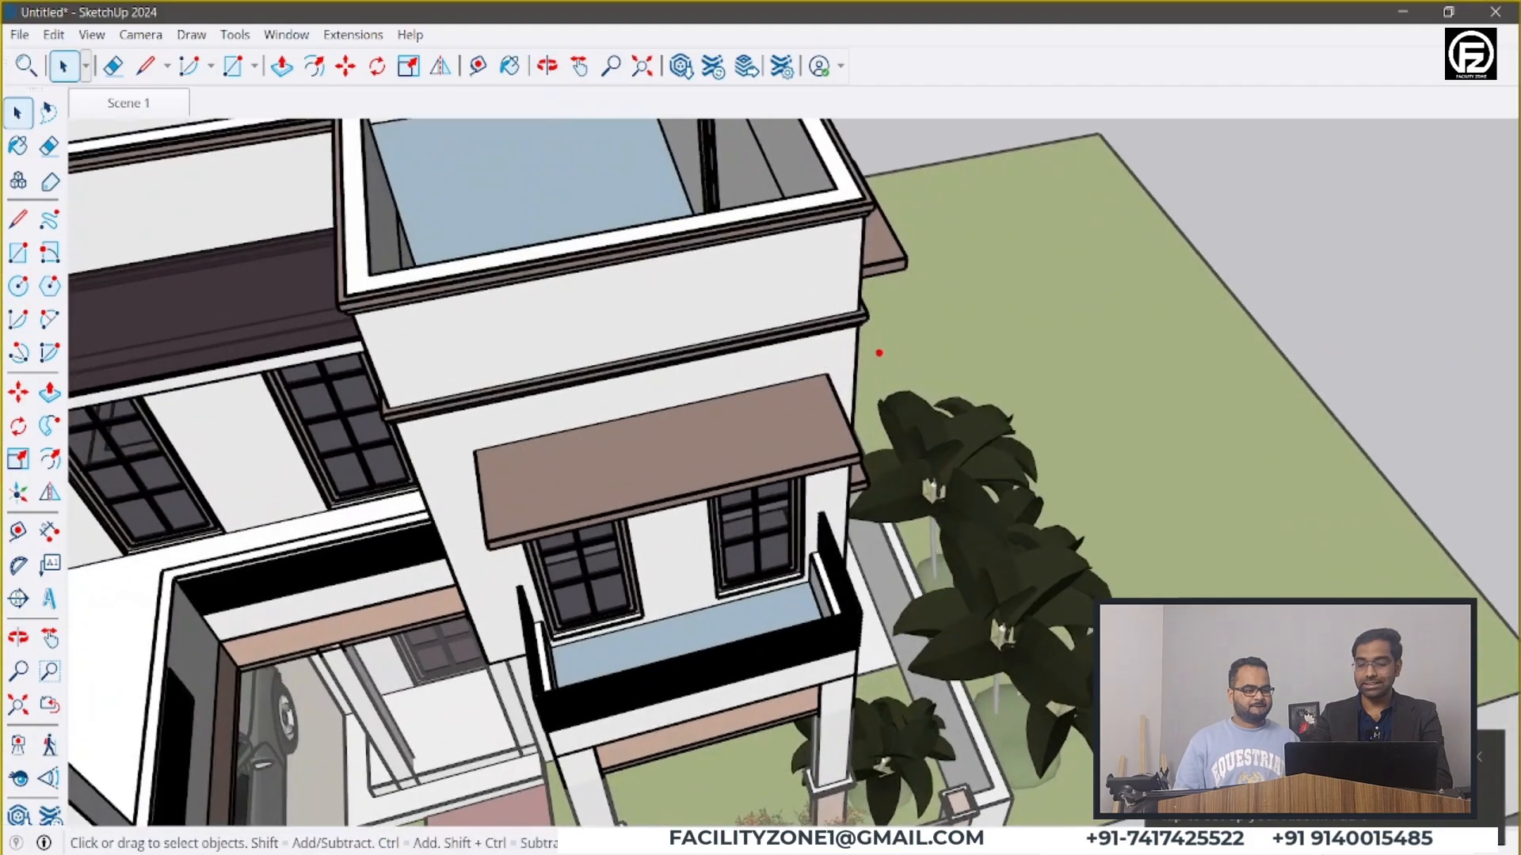
{"action": "scroll", "coordinate": [900, 329], "scroll_direction": "down", "scroll_amount": 5}
{"action": "middle_click_drag", "start_coordinate": [672, 533], "coordinate": [476, 441]}
{"action": "scroll", "coordinate": [427, 505], "scroll_direction": "up", "scroll_amount": 2}
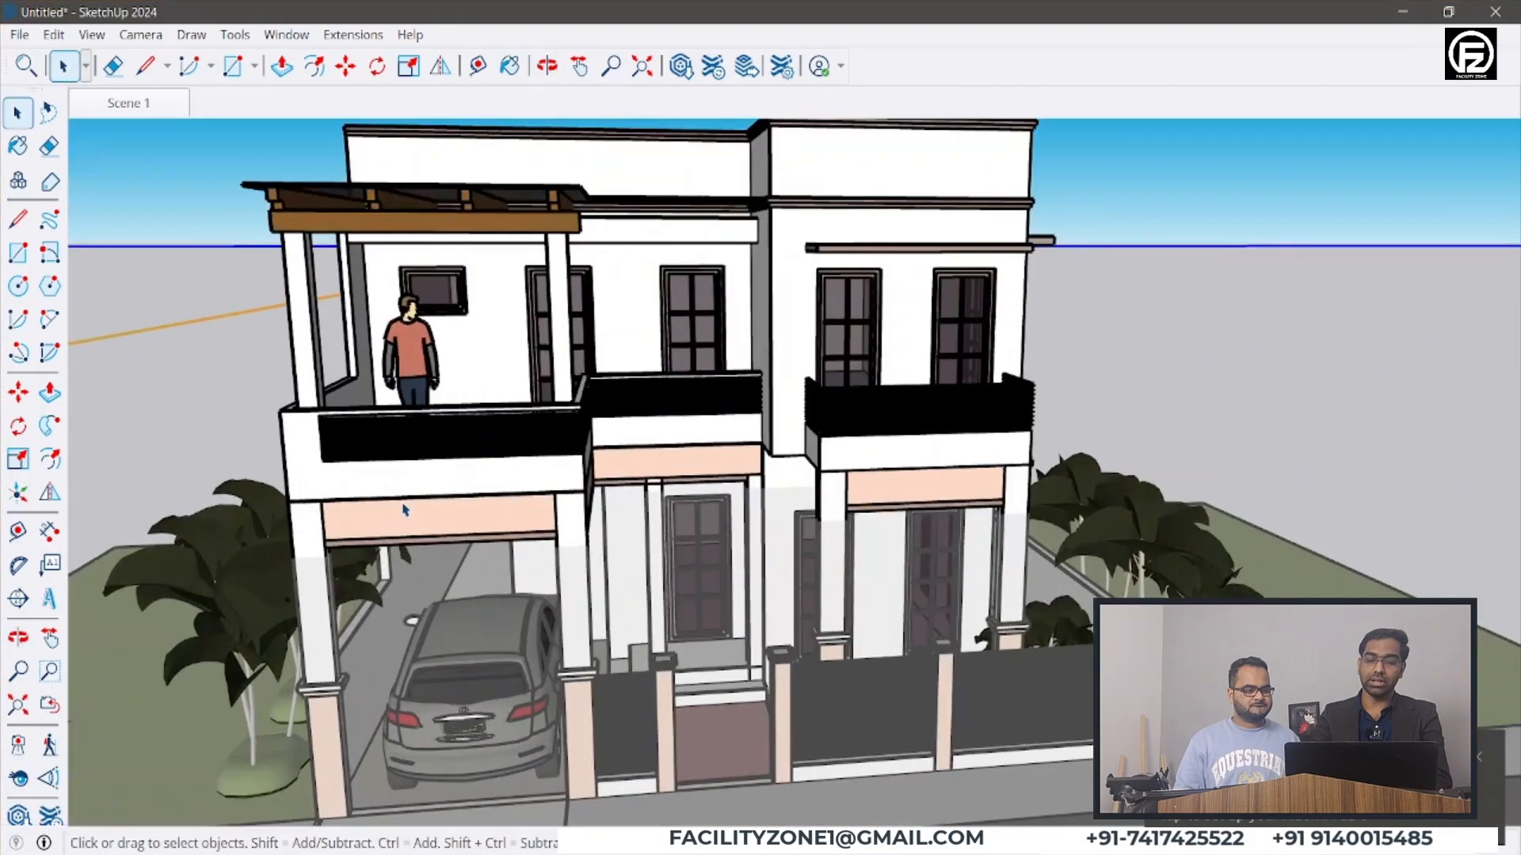
- Look closely at the plain-coloured beams below the balconies and circle the area around the front beam and windows
{"action": "scroll", "coordinate": [404, 509], "scroll_direction": "up", "scroll_amount": 3}
{"action": "middle_click_drag", "start_coordinate": [591, 532], "coordinate": [556, 486]}
{"action": "middle_click_drag", "start_coordinate": [779, 576], "coordinate": [704, 585]}
{"action": "scroll", "coordinate": [761, 546], "scroll_direction": "down", "scroll_amount": 3}
{"action": "scroll", "coordinate": [762, 546], "scroll_direction": "up", "scroll_amount": 5}
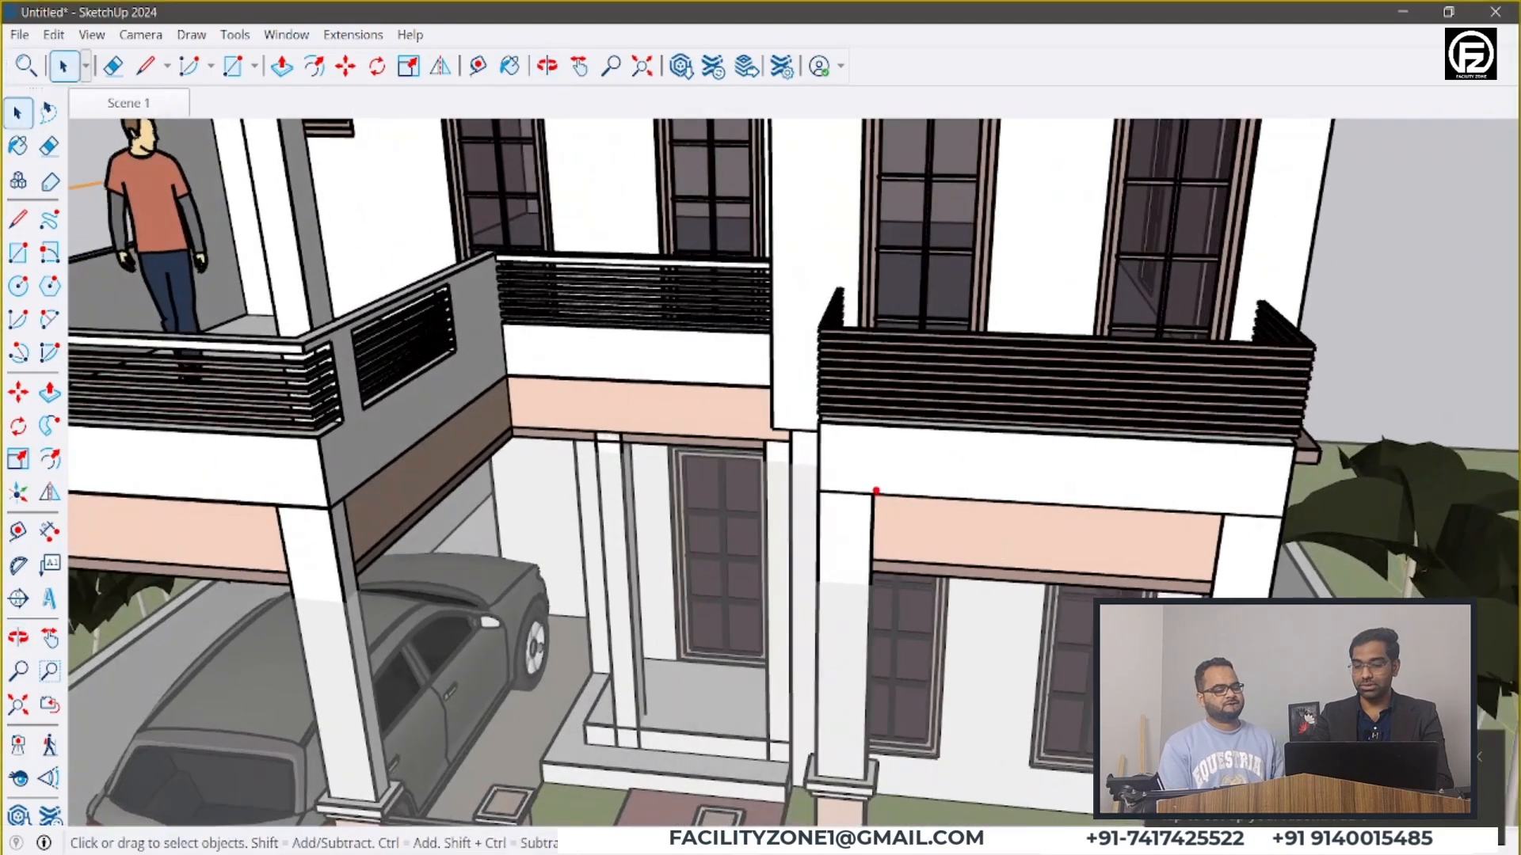
{"action": "mouse_move", "coordinate": [877, 493]}
{"action": "left_mouse_down"}
{"action": "mouse_move", "coordinate": [1311, 444]}
{"action": "mouse_move", "coordinate": [735, 481]}
{"action": "left_mouse_up"}
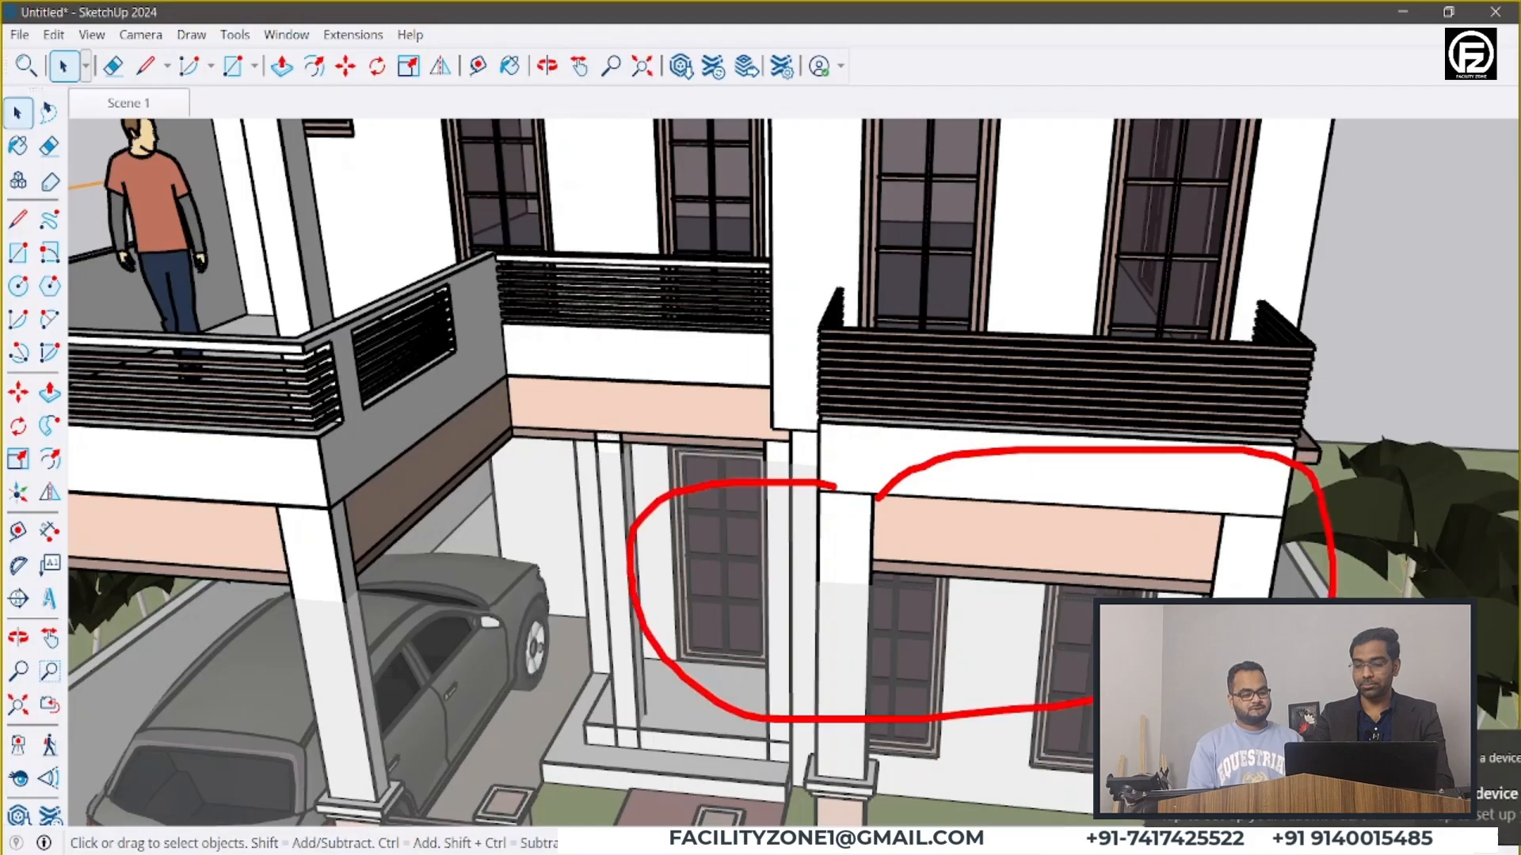
- Change the face style to Shaded With Textures and inspect the stone texture on the beam below the balcony
{"action": "left_click", "coordinate": [92, 35]}
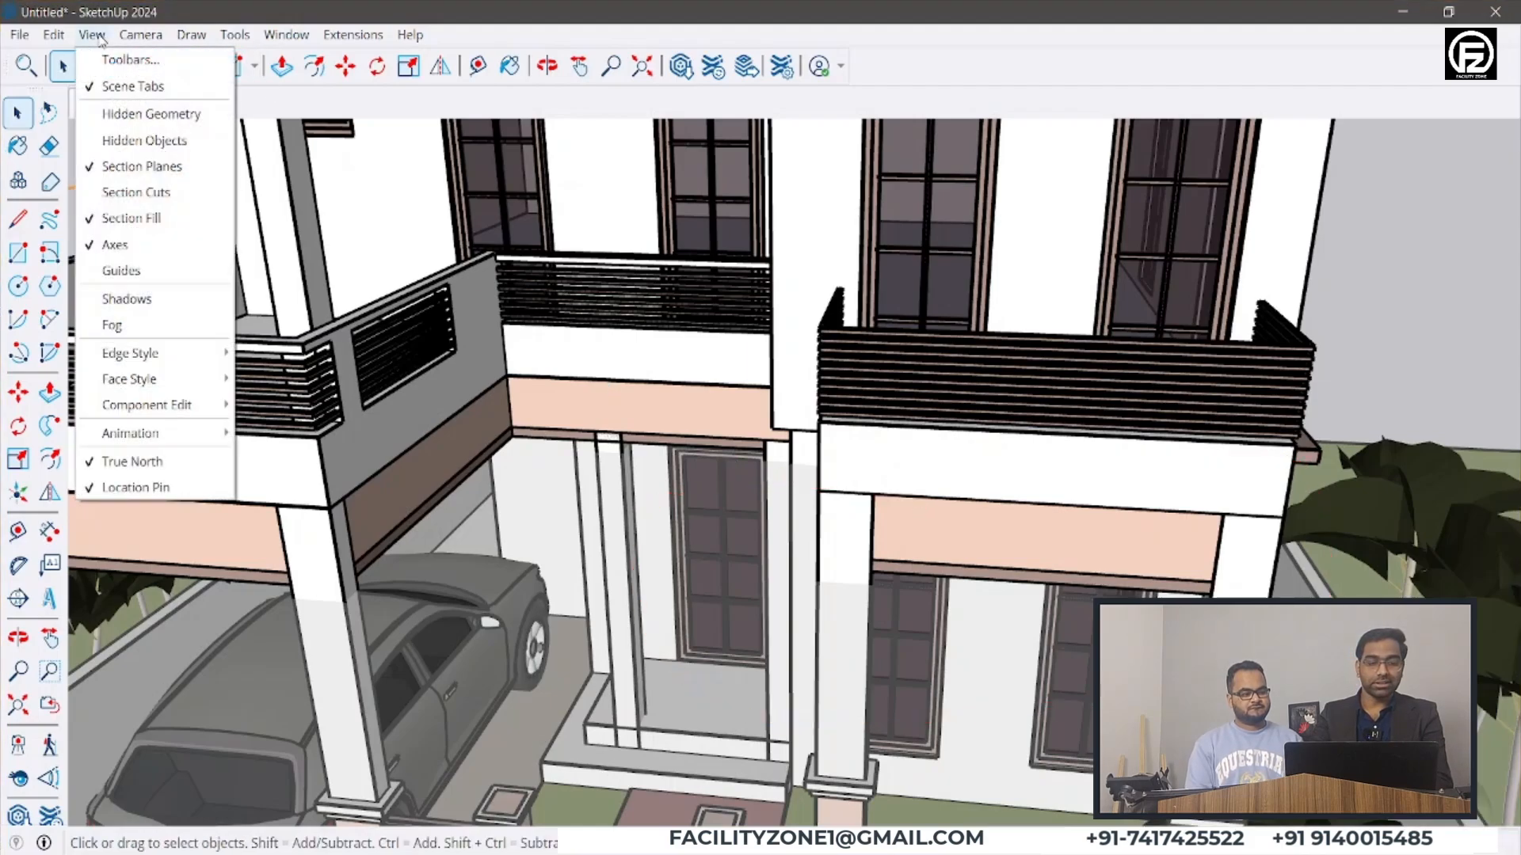
{"action": "mouse_move", "coordinate": [190, 393]}
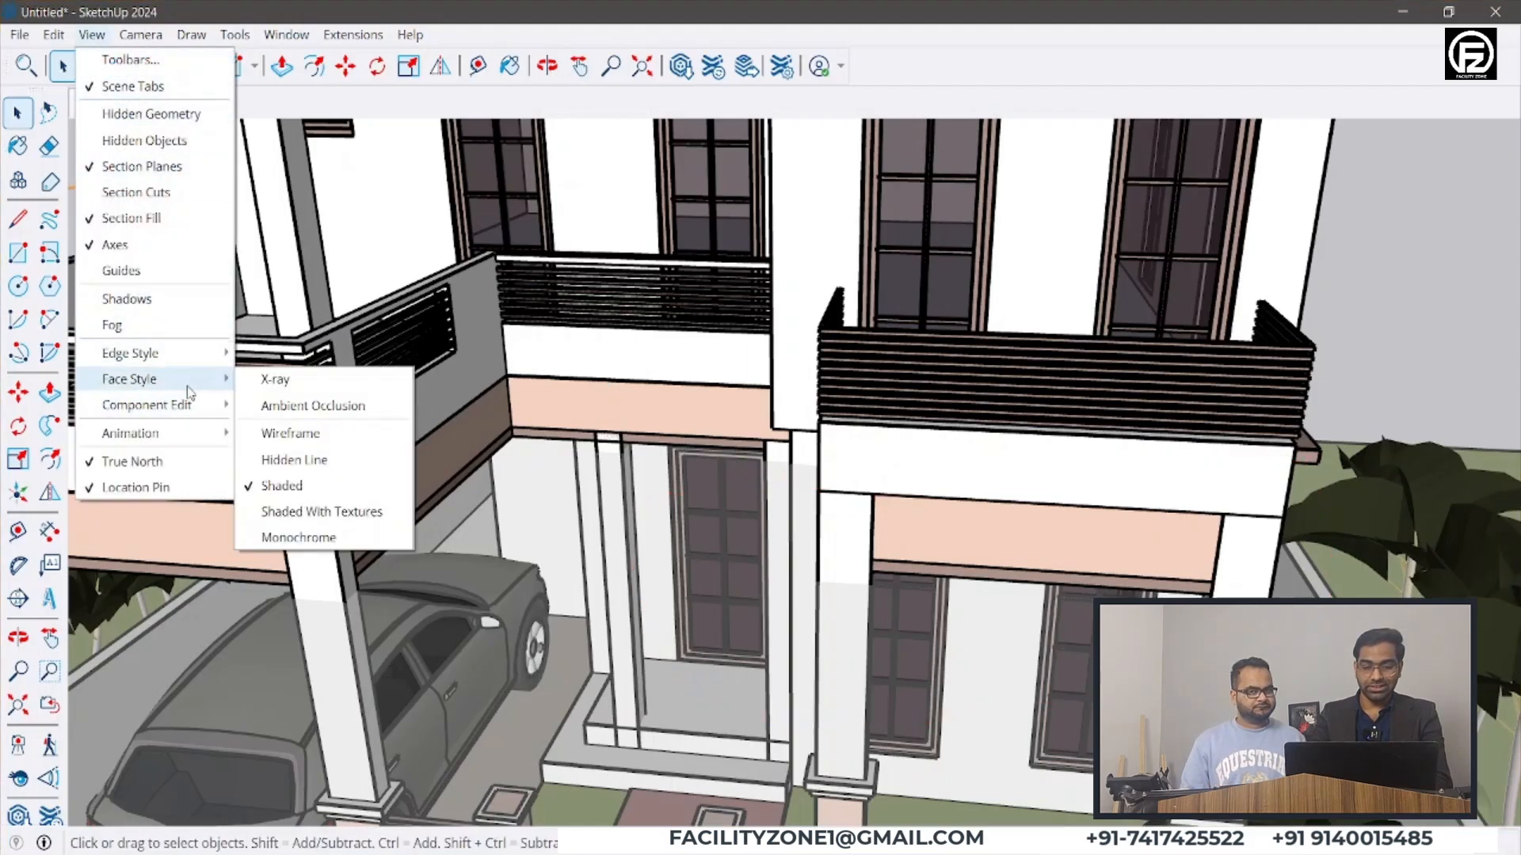
{"action": "left_click", "coordinate": [321, 512]}
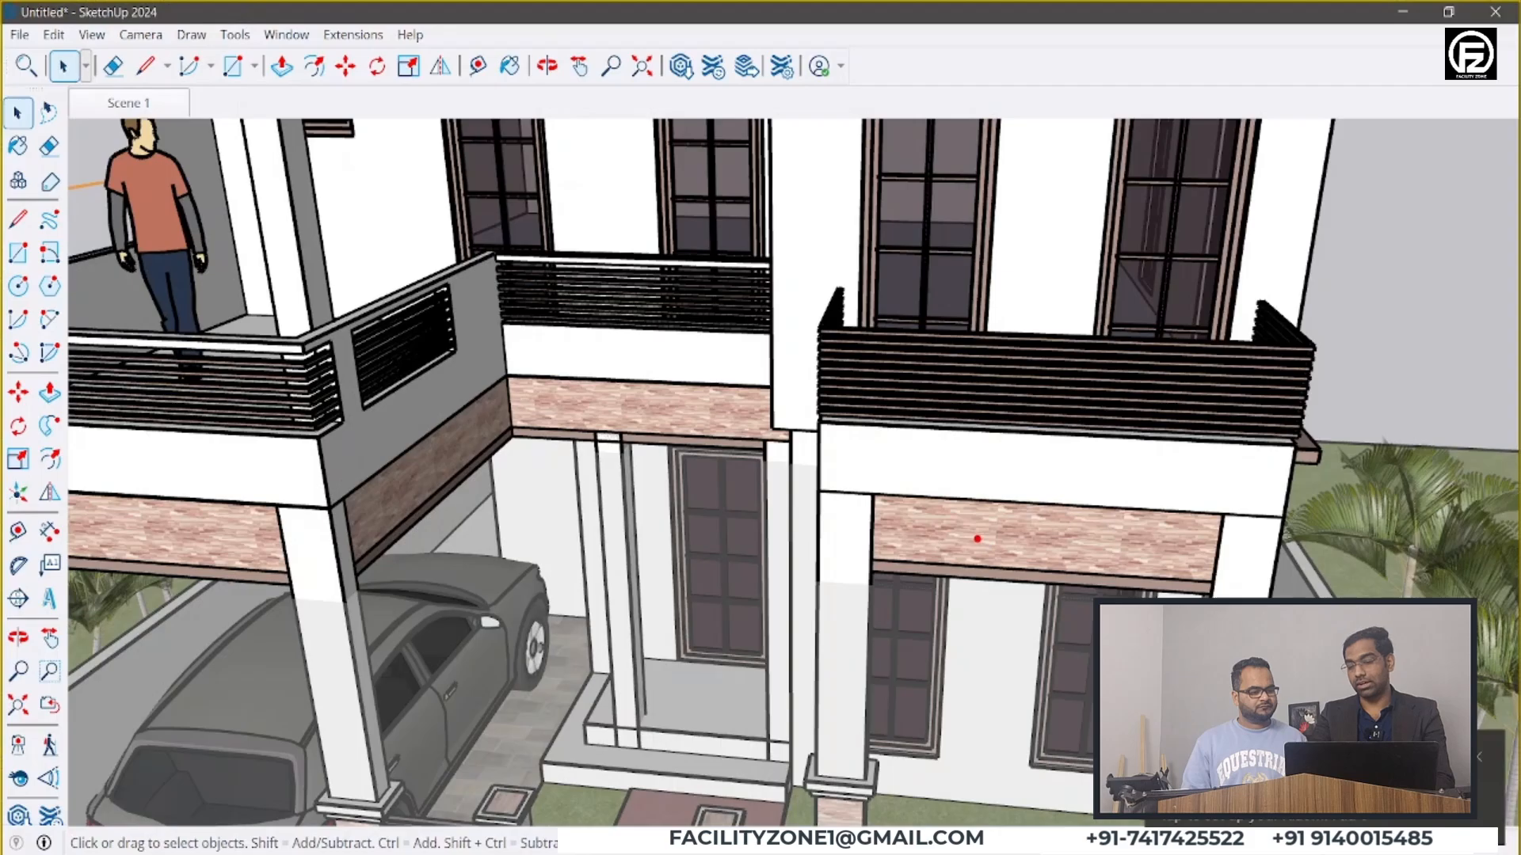
{"action": "scroll", "coordinate": [977, 538], "scroll_direction": "up", "scroll_amount": 5}
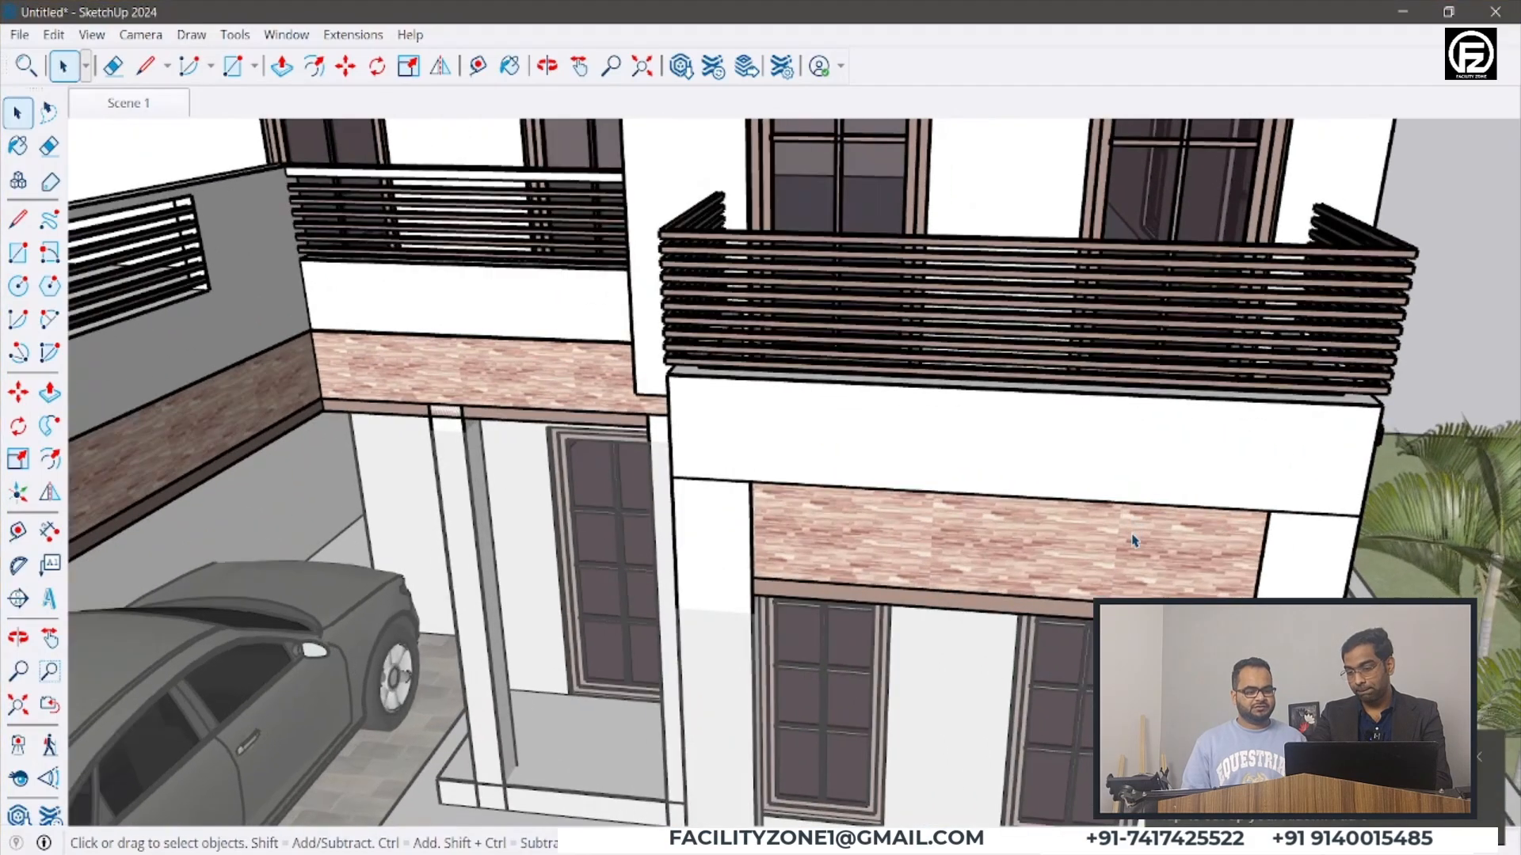
{"action": "scroll", "coordinate": [999, 564], "scroll_direction": "up", "scroll_amount": 2}
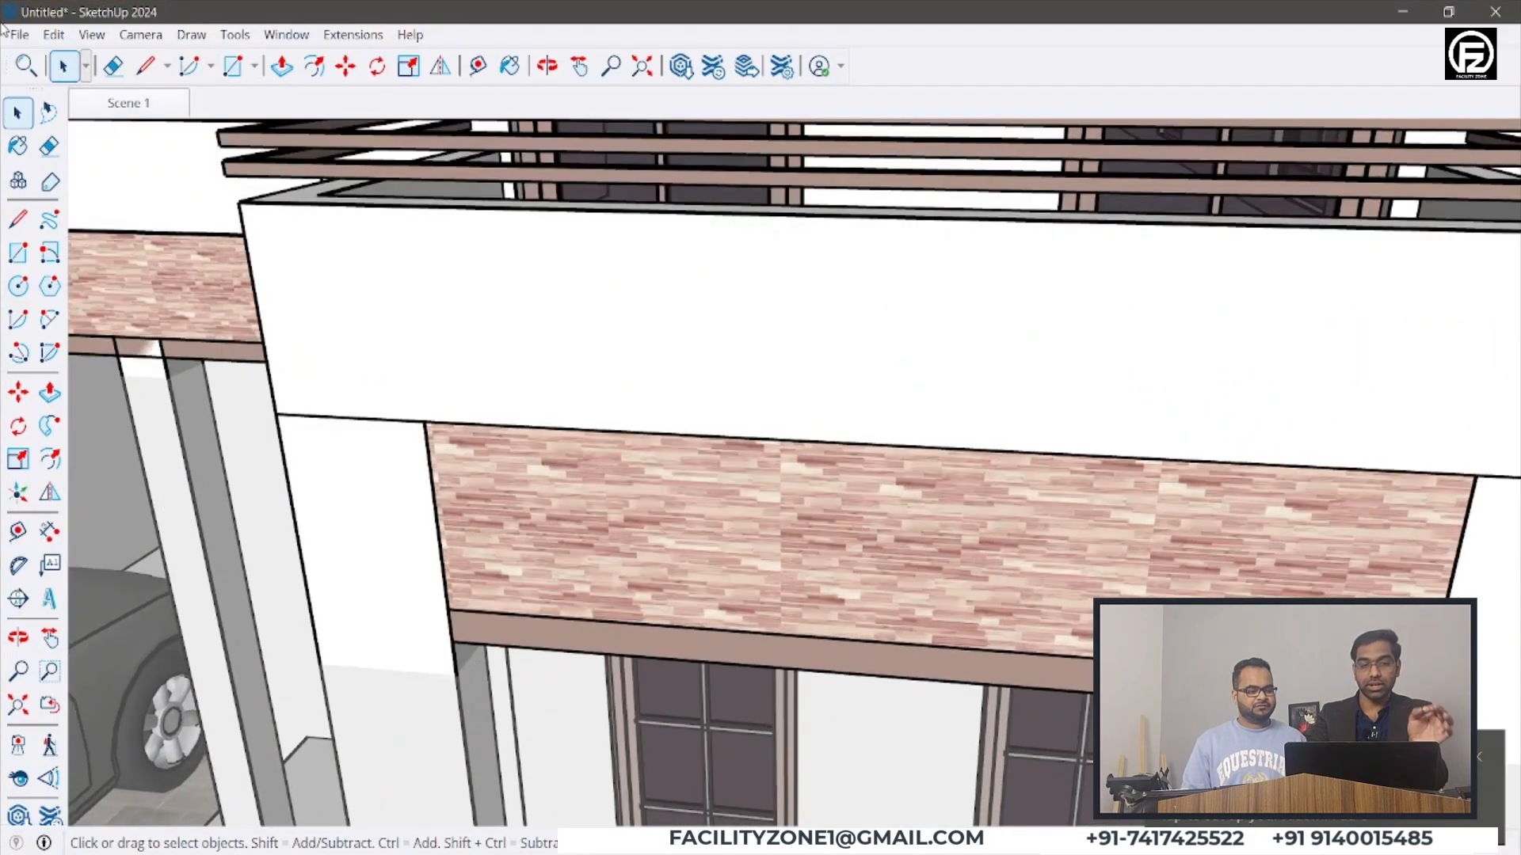
- Return the face style to Shaded to compare the beam without its texture
{"action": "left_click", "coordinate": [92, 34]}
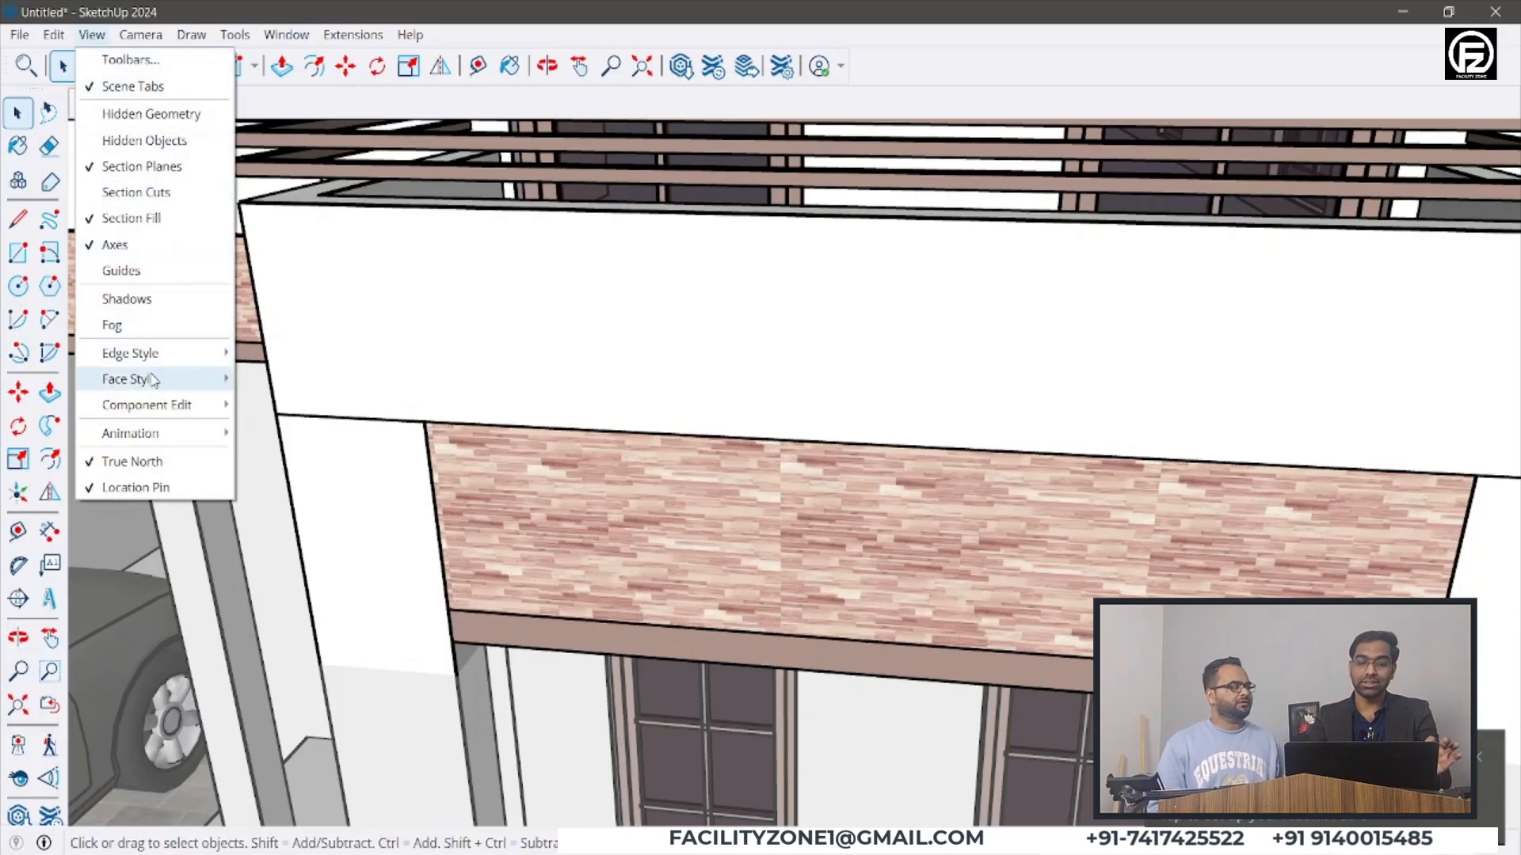
{"action": "mouse_move", "coordinate": [154, 380]}
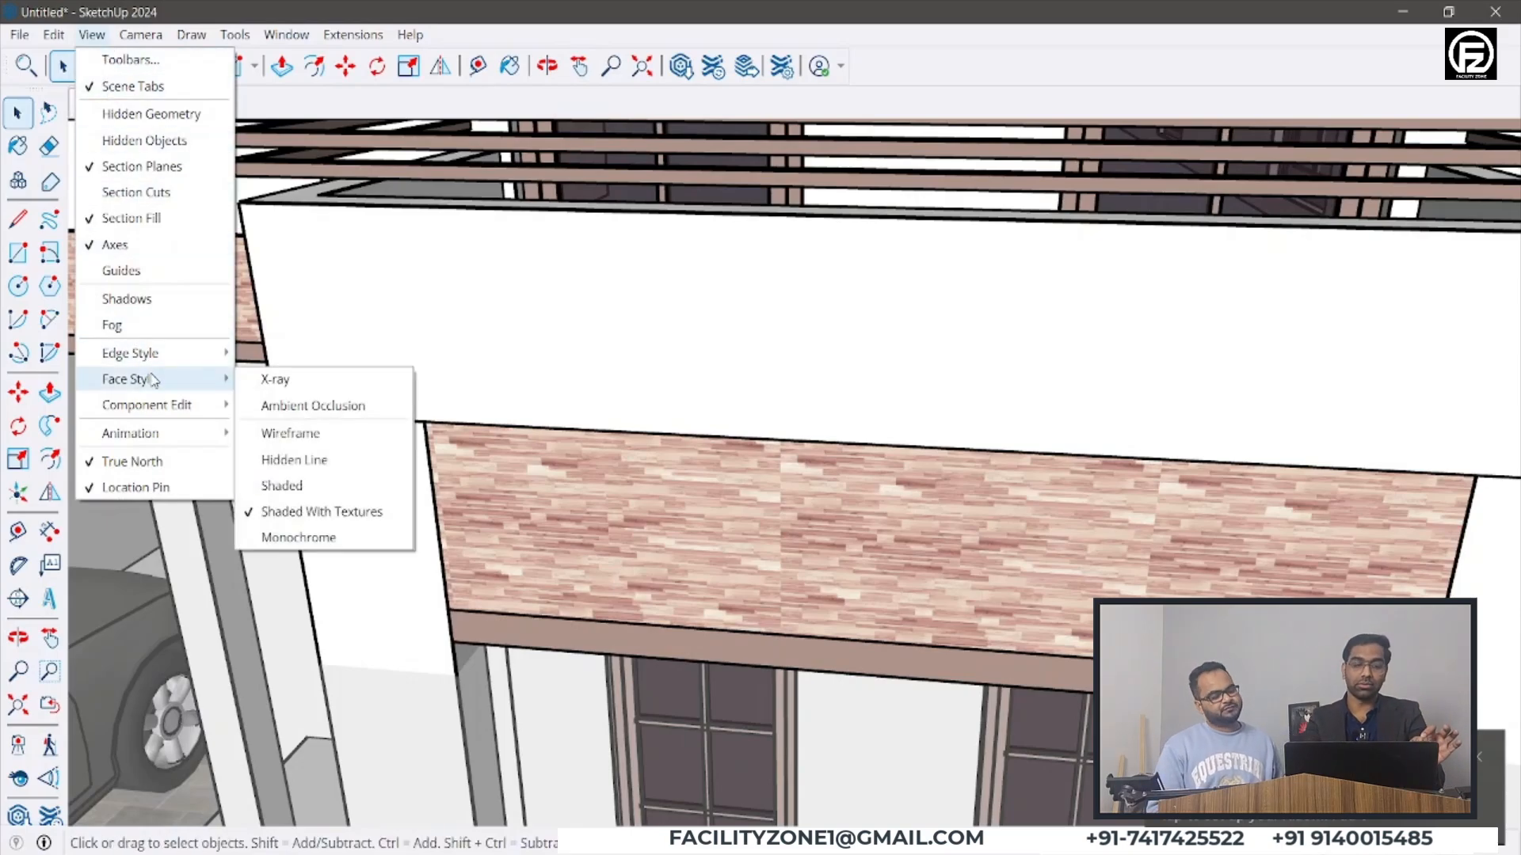
{"action": "left_click", "coordinate": [289, 496]}
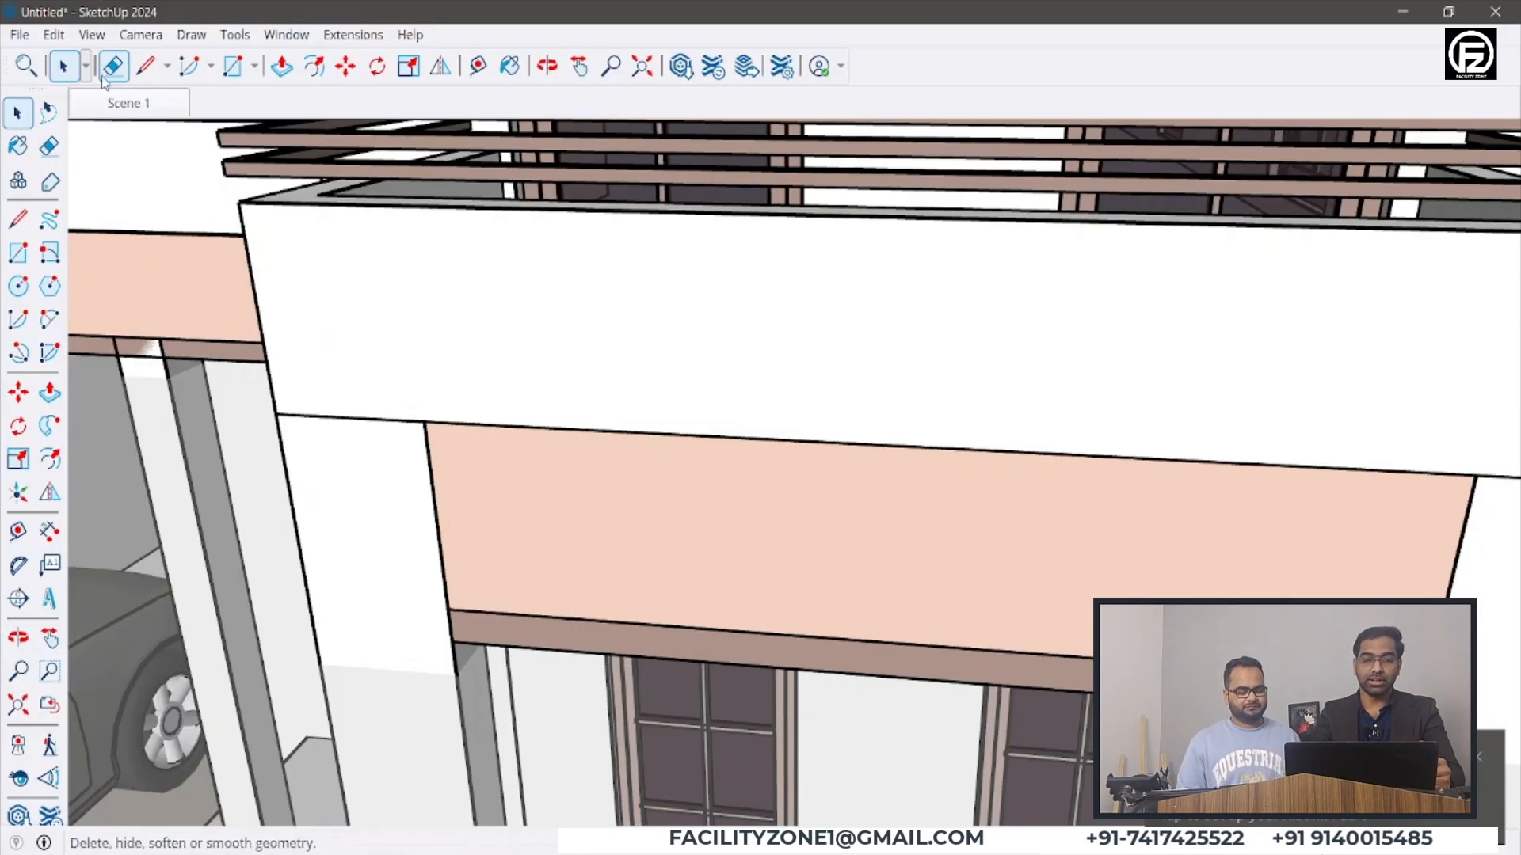
- Apply the Hidden Line face style and view the house's front facade
{"action": "left_click", "coordinate": [92, 35]}
{"action": "mouse_move", "coordinate": [194, 380]}
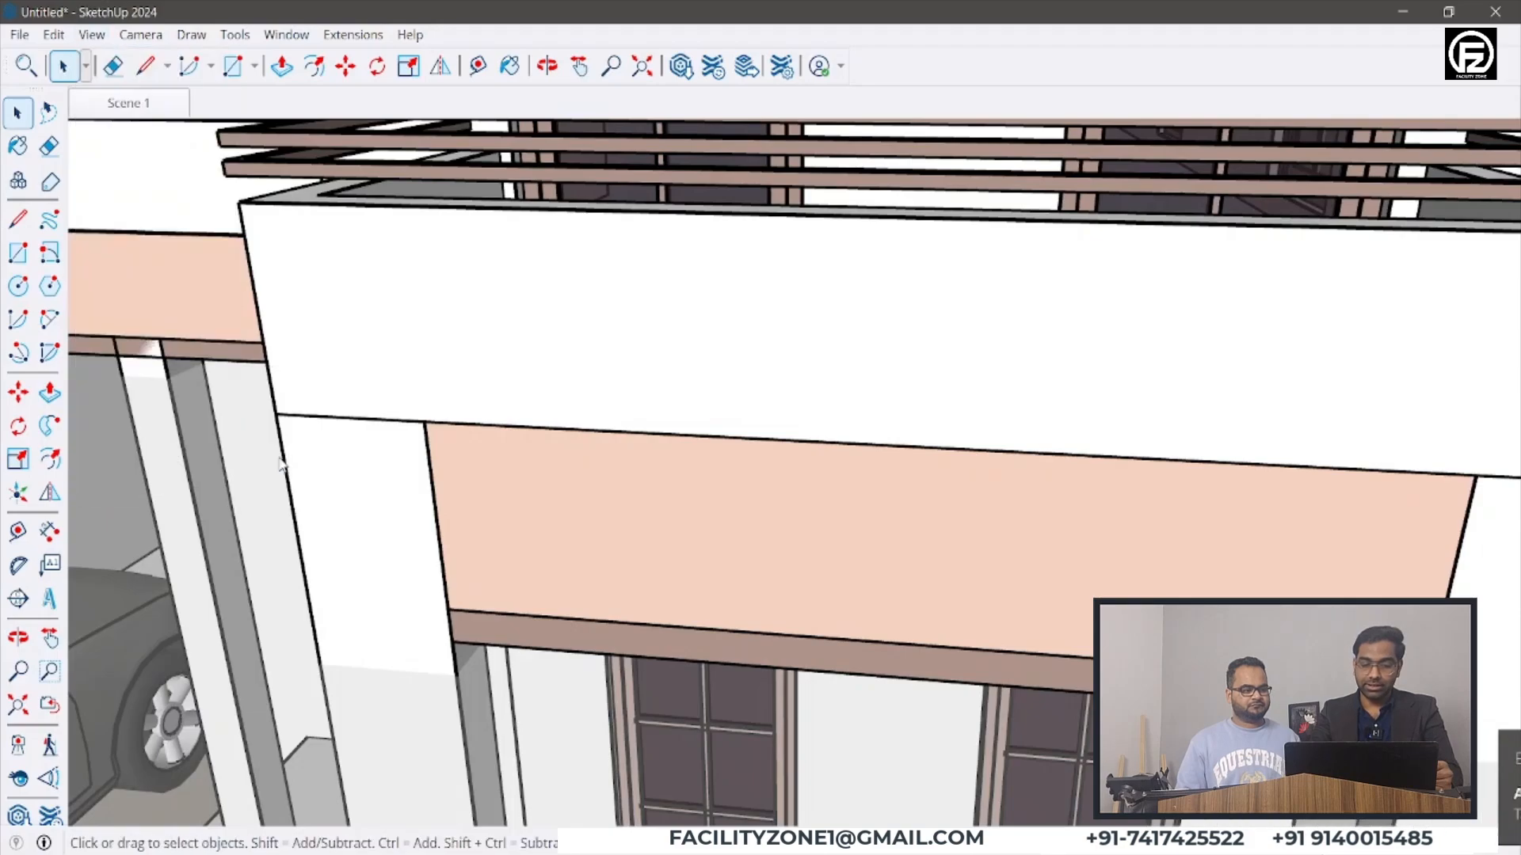
{"action": "left_click", "coordinate": [281, 463]}
{"action": "scroll", "coordinate": [732, 476], "scroll_direction": "down", "scroll_amount": 8}
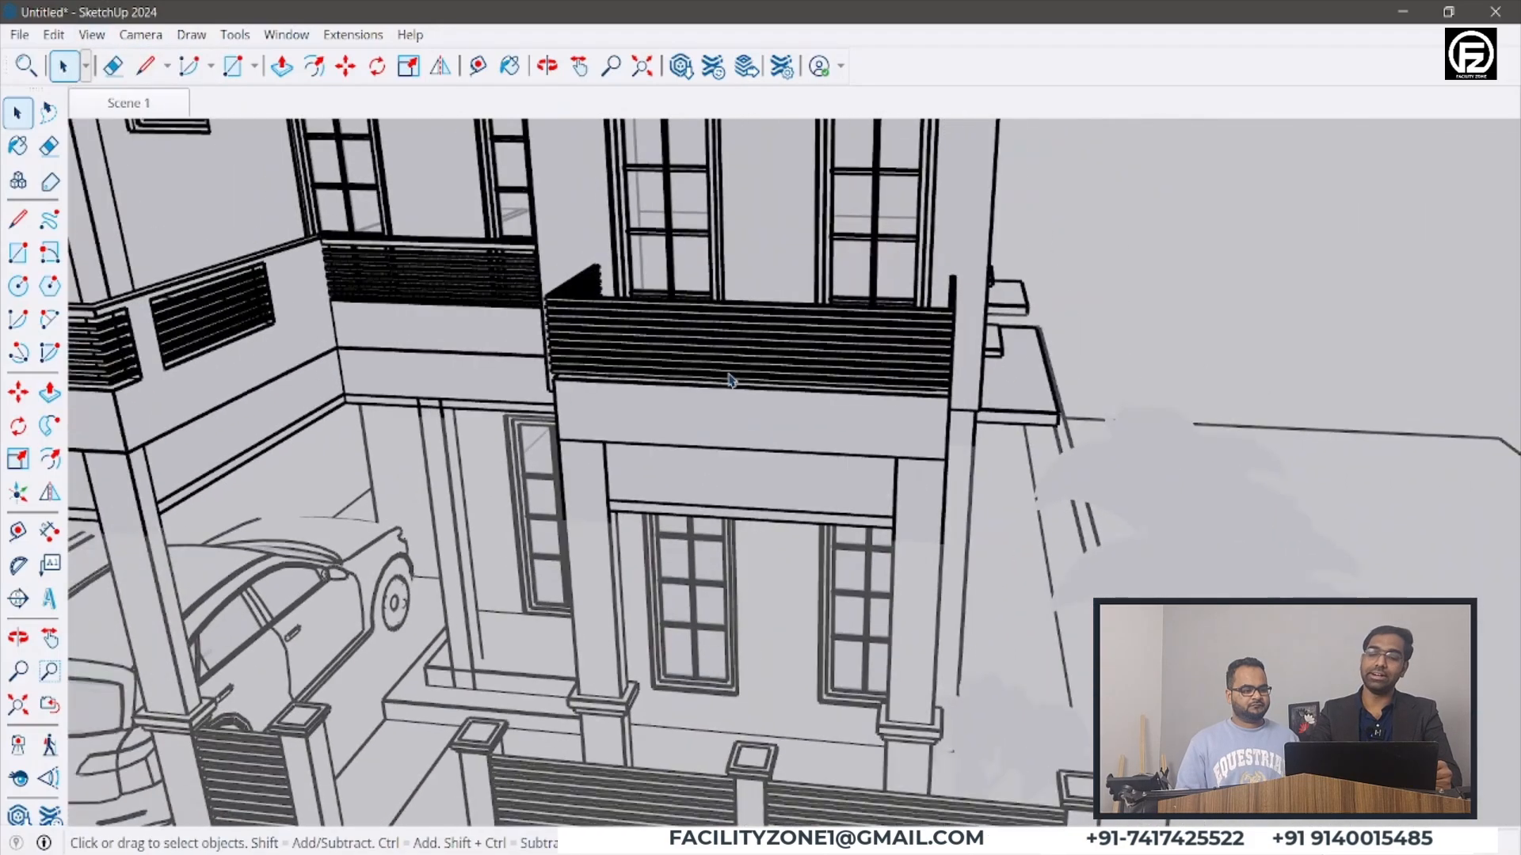
- Examine the hidden-line house from the front and side corner, and select the road in front of it
{"action": "scroll", "coordinate": [730, 380], "scroll_direction": "down", "scroll_amount": 3}
{"action": "middle_click_drag", "start_coordinate": [710, 441], "coordinate": [771, 452]}
{"action": "left_click", "coordinate": [686, 556]}
{"action": "scroll", "coordinate": [933, 462], "scroll_direction": "down", "scroll_amount": 3}
{"action": "middle_click_drag", "start_coordinate": [933, 462], "coordinate": [1077, 452]}
{"action": "middle_click_drag", "start_coordinate": [832, 444], "coordinate": [722, 520]}
{"action": "left_click", "coordinate": [1029, 579]}
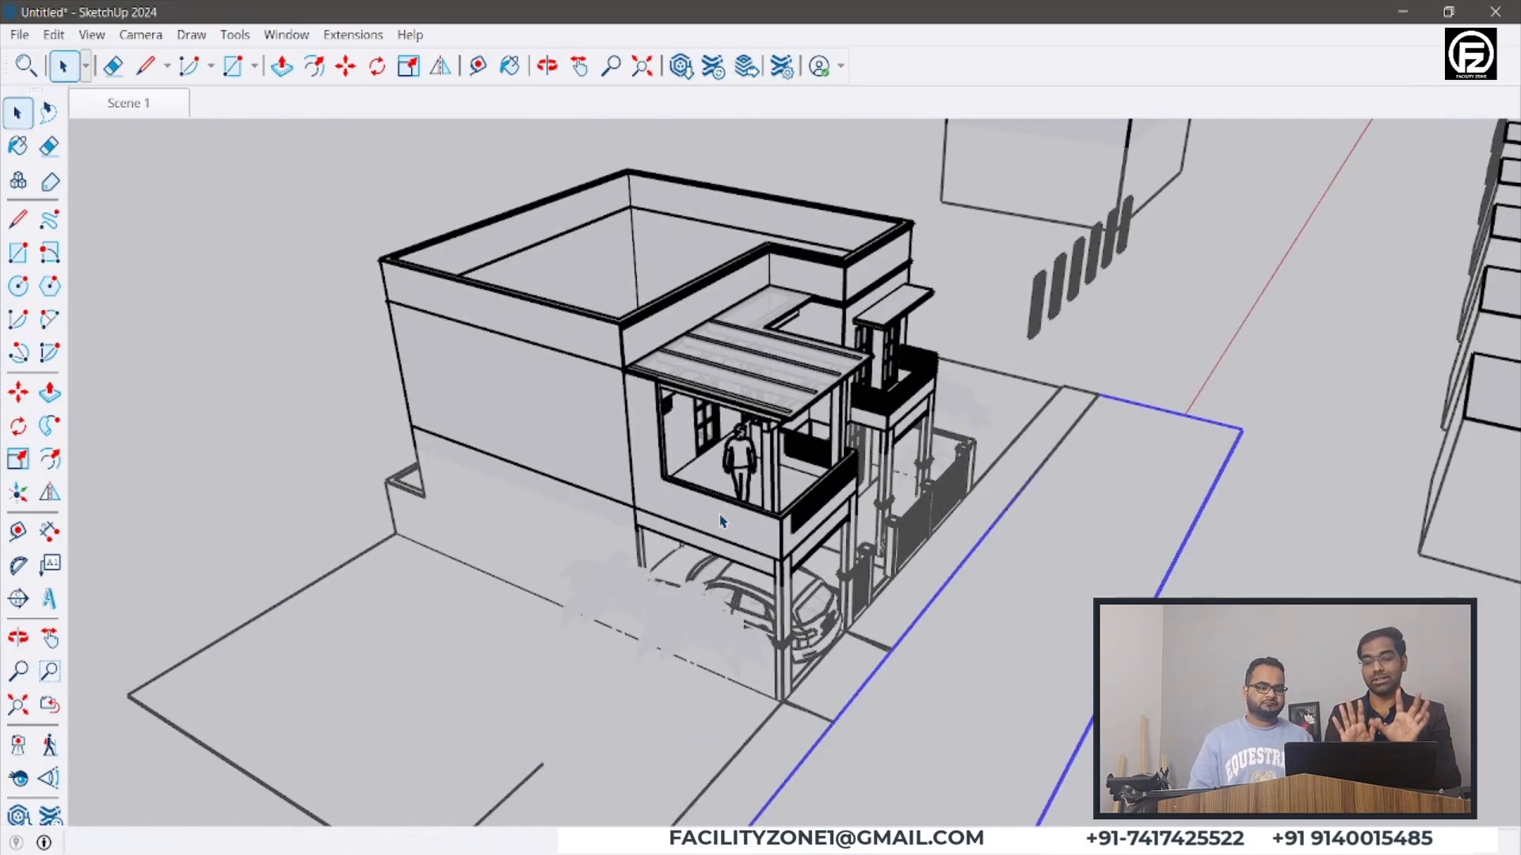
- Open the house's wall group and try to push/pull its upper side wall in the Hidden Line display
{"action": "double_click", "coordinate": [535, 428]}
{"action": "double_click", "coordinate": [535, 424]}
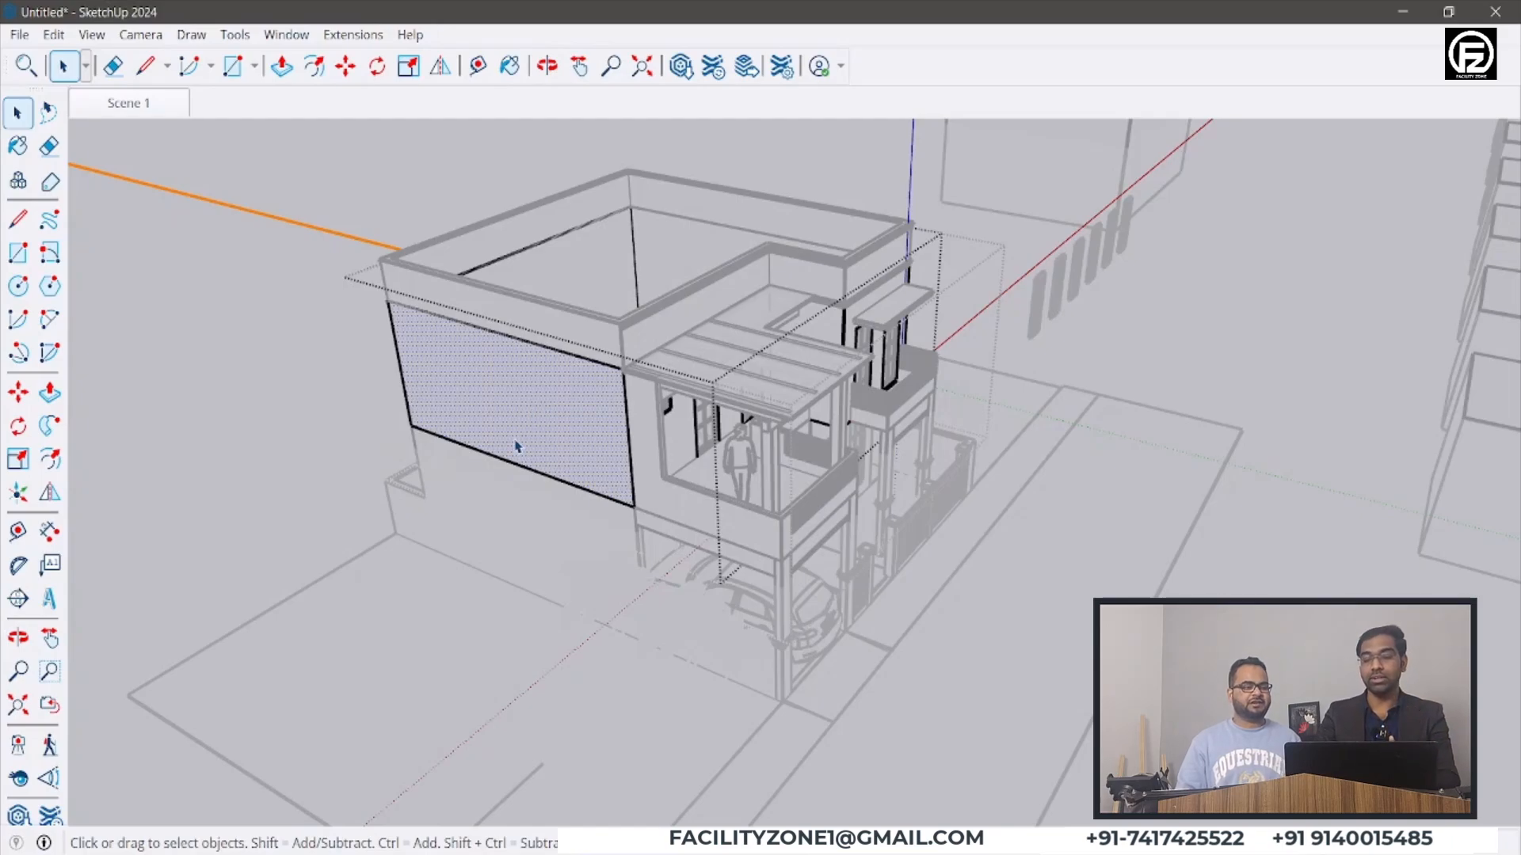
{"action": "scroll", "coordinate": [523, 417], "scroll_direction": "up", "scroll_amount": 2}
{"action": "key", "text": "p"}
{"action": "left_click", "coordinate": [519, 417]}
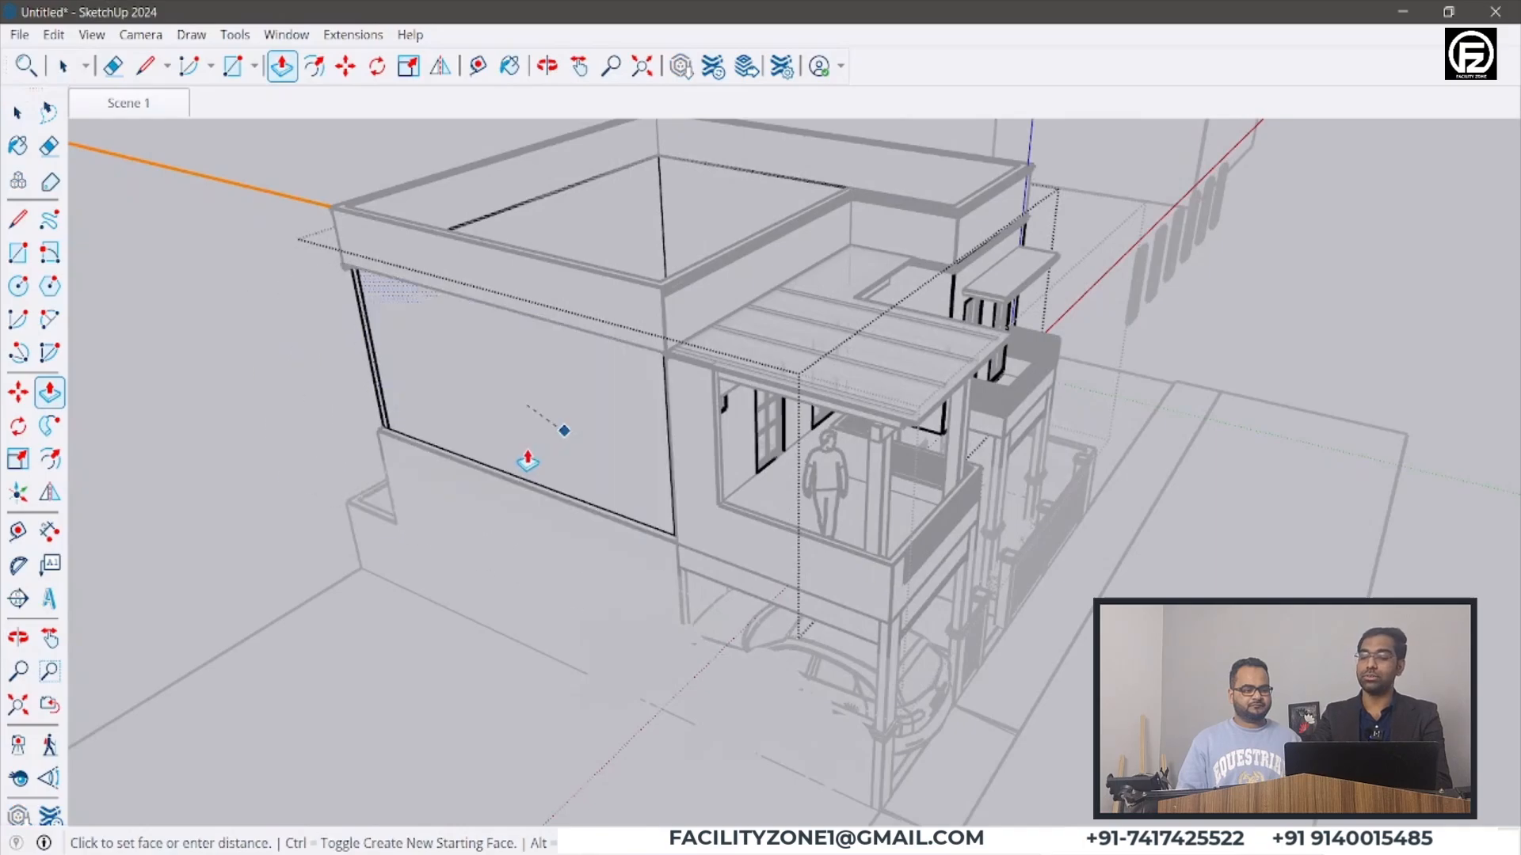
{"action": "key", "text": "space"}
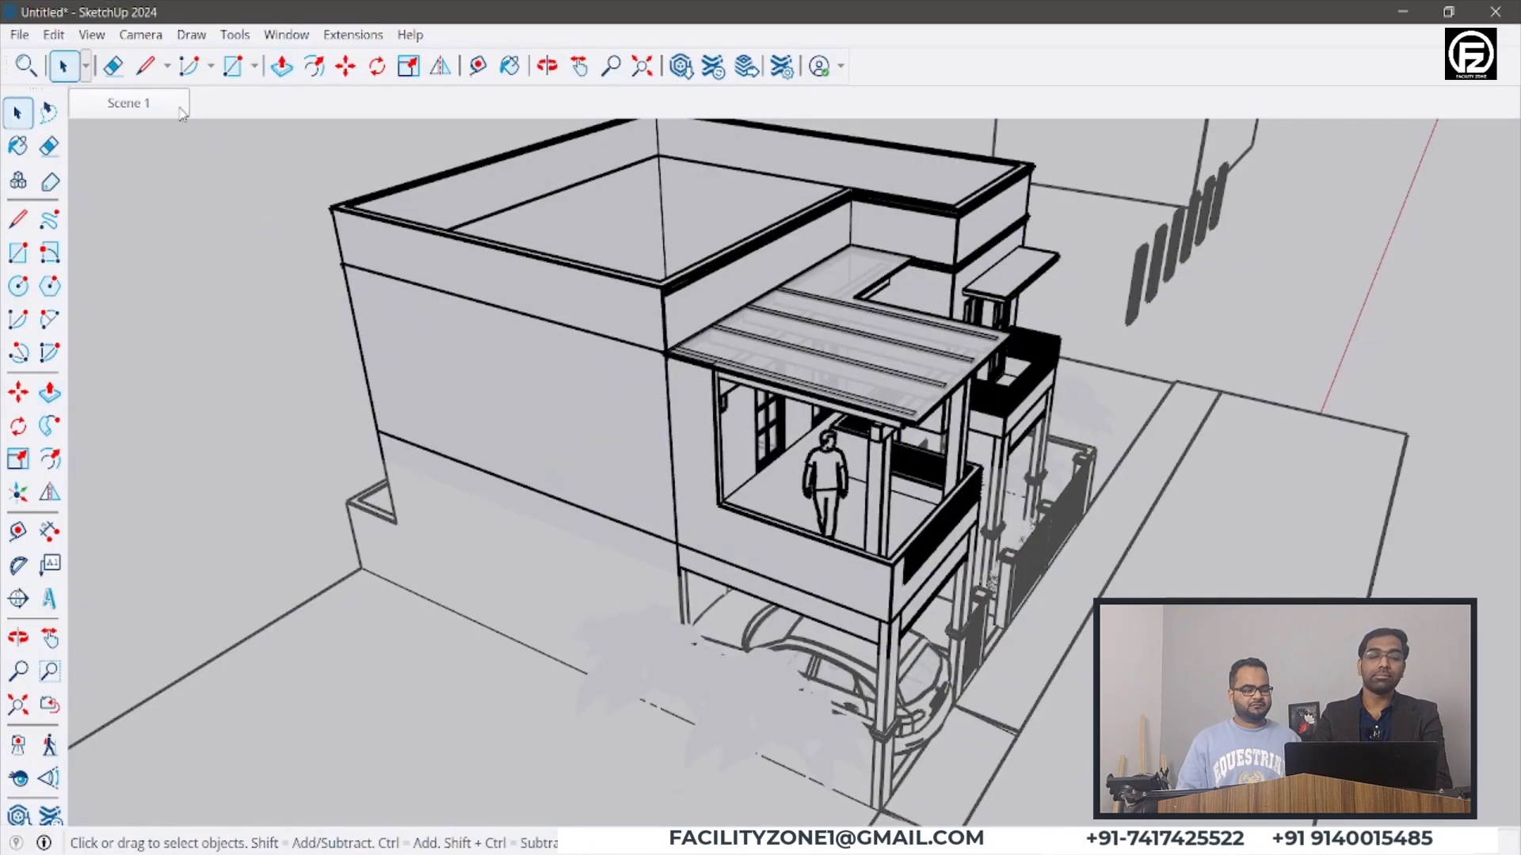
- Switch the face style to Wireframe to compare the house's edges, and return it to Hidden Line
{"action": "left_click", "coordinate": [92, 35]}
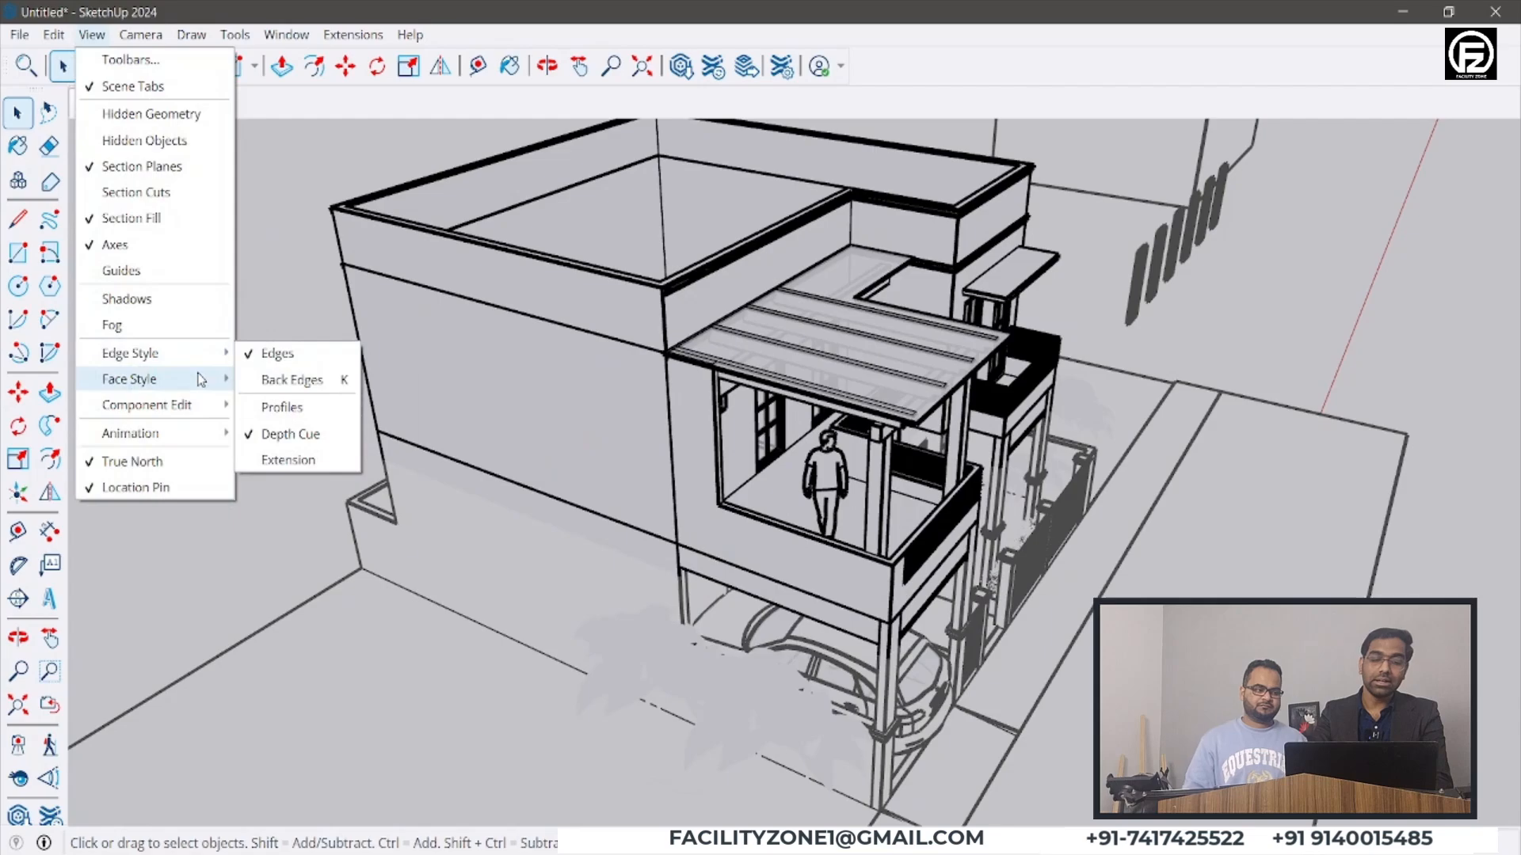
{"action": "mouse_move", "coordinate": [222, 384]}
{"action": "left_click", "coordinate": [290, 433]}
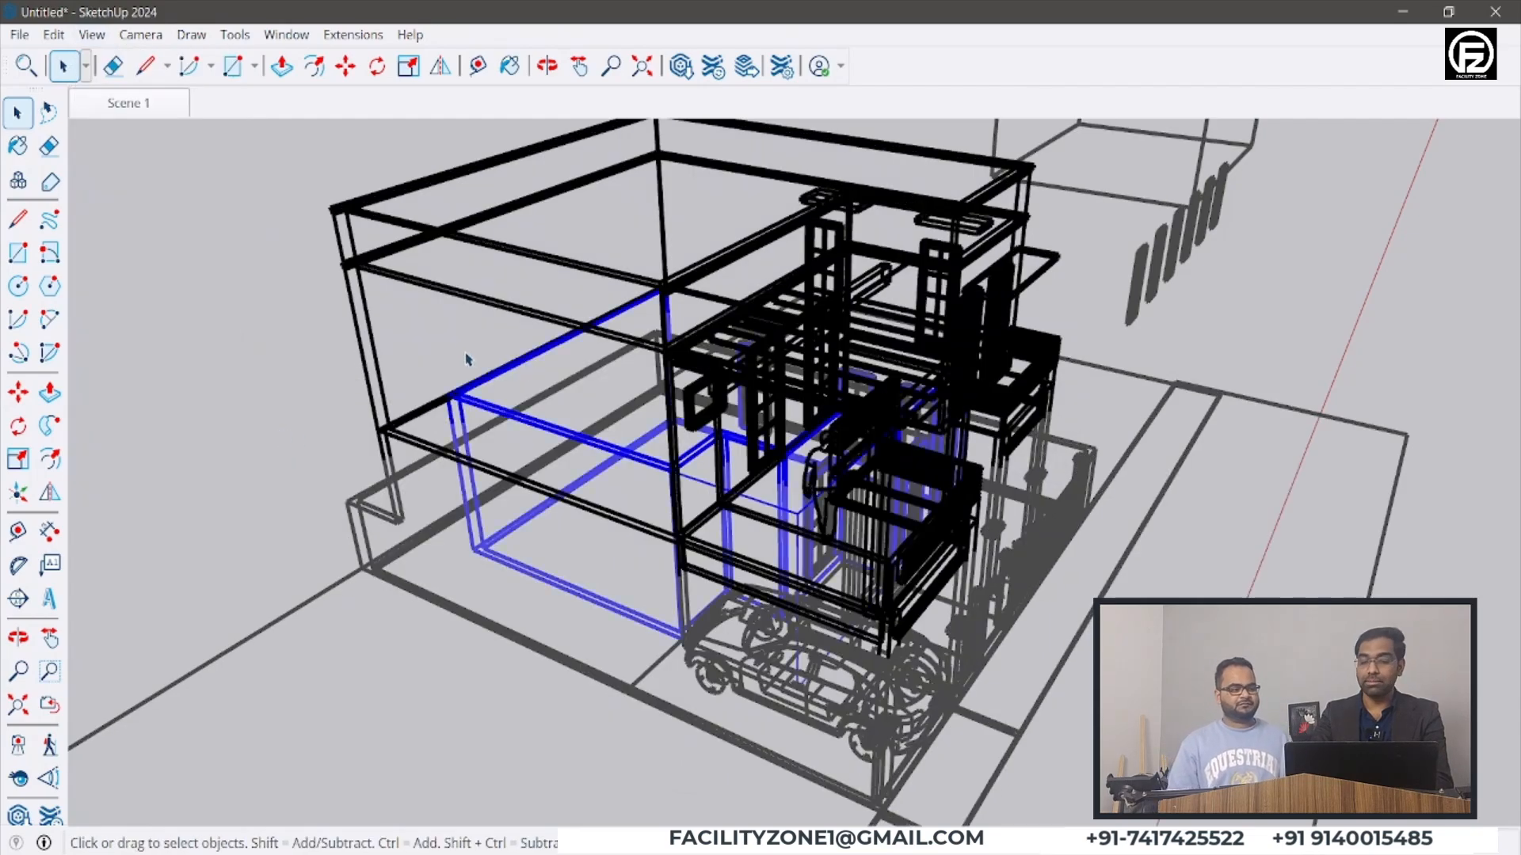
{"action": "middle_click_drag", "start_coordinate": [465, 353], "coordinate": [404, 357]}
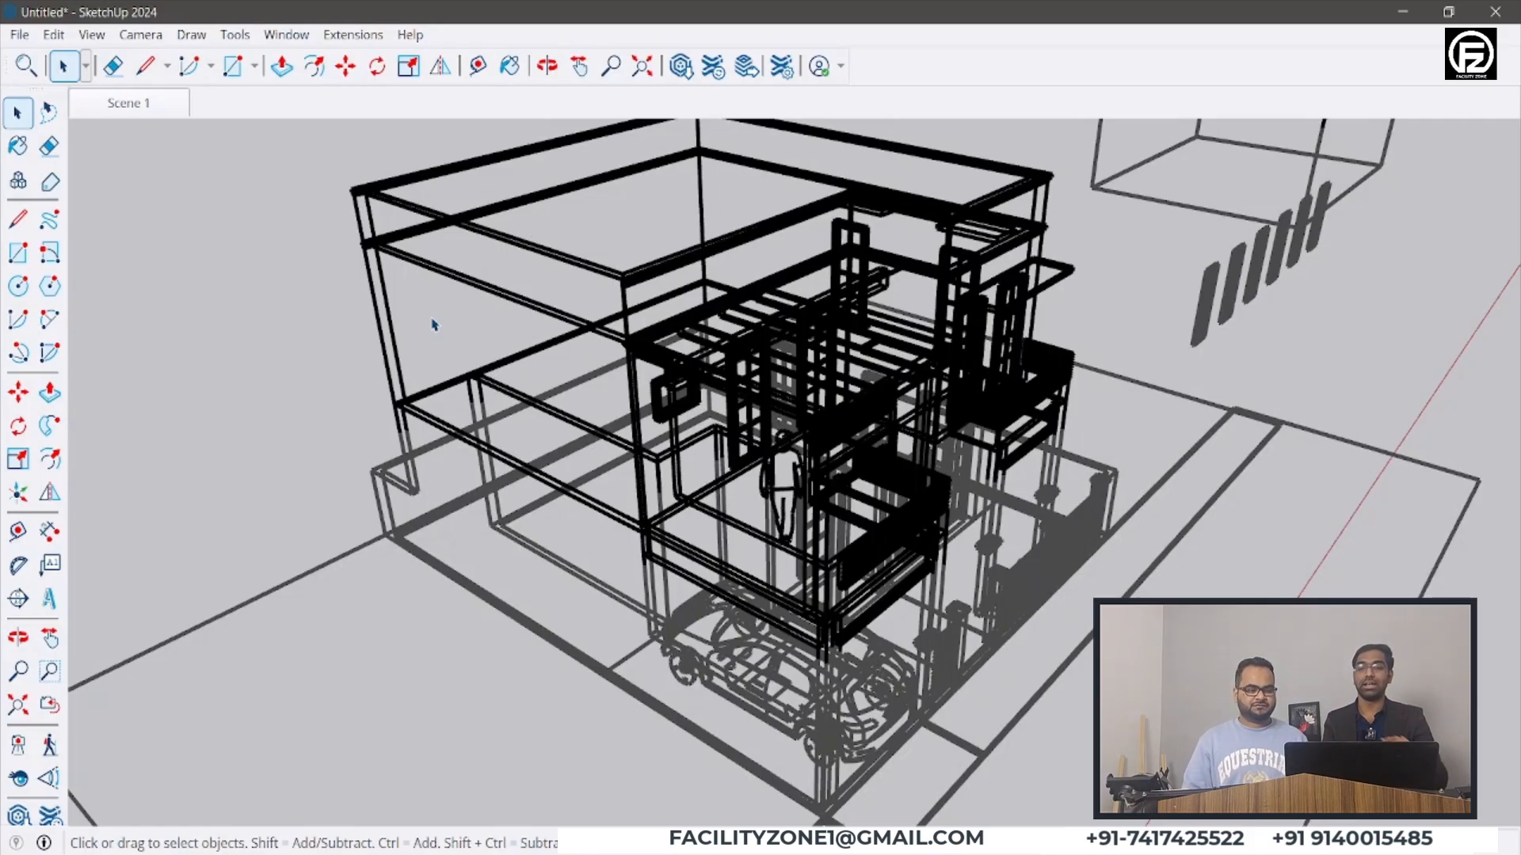
{"action": "left_click", "coordinate": [89, 35]}
{"action": "mouse_move", "coordinate": [174, 379]}
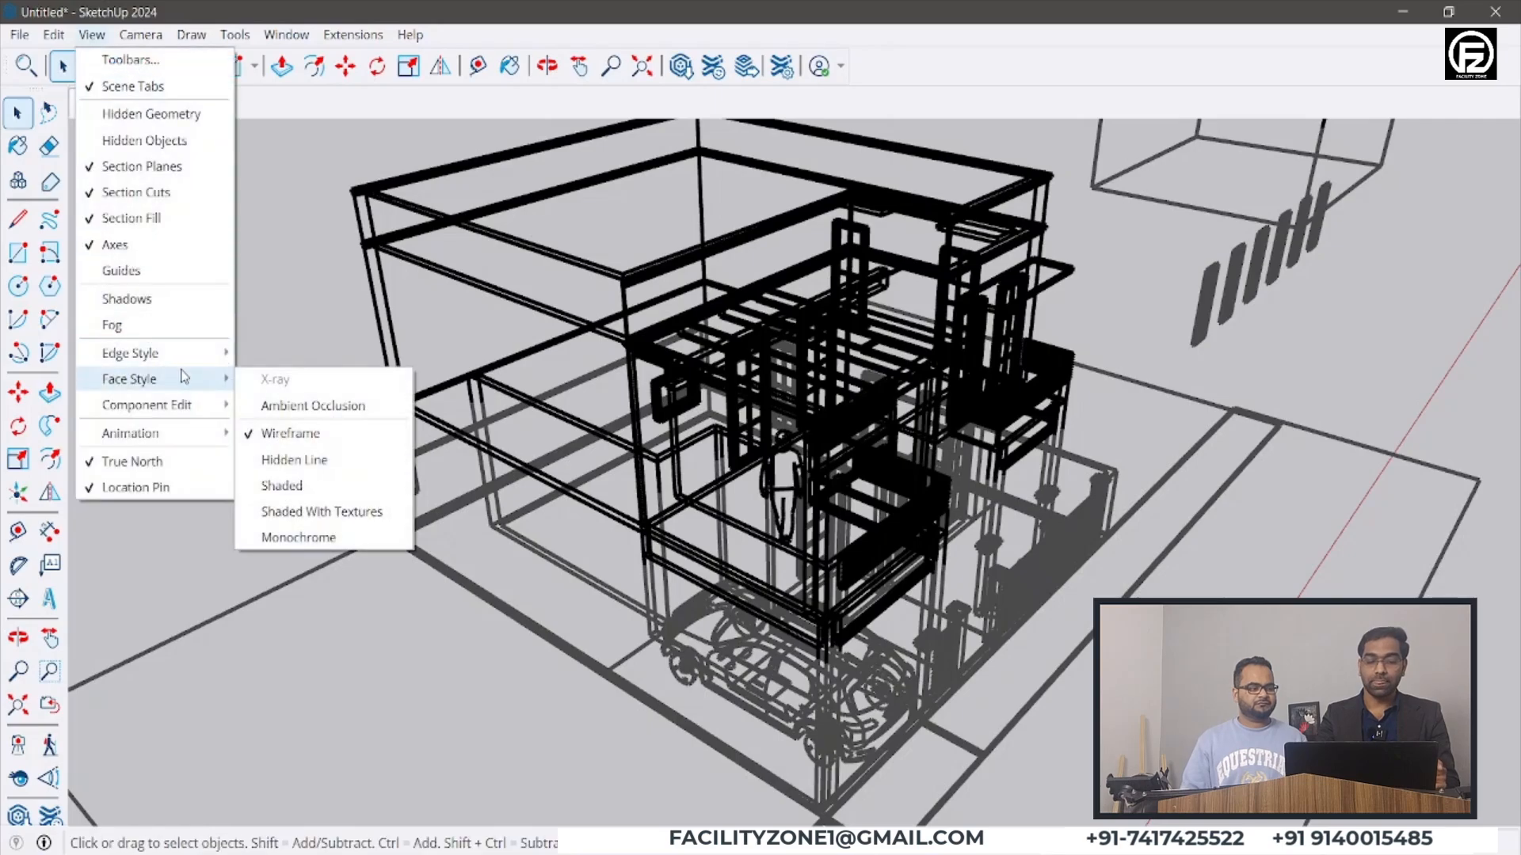
{"action": "left_click", "coordinate": [274, 463]}
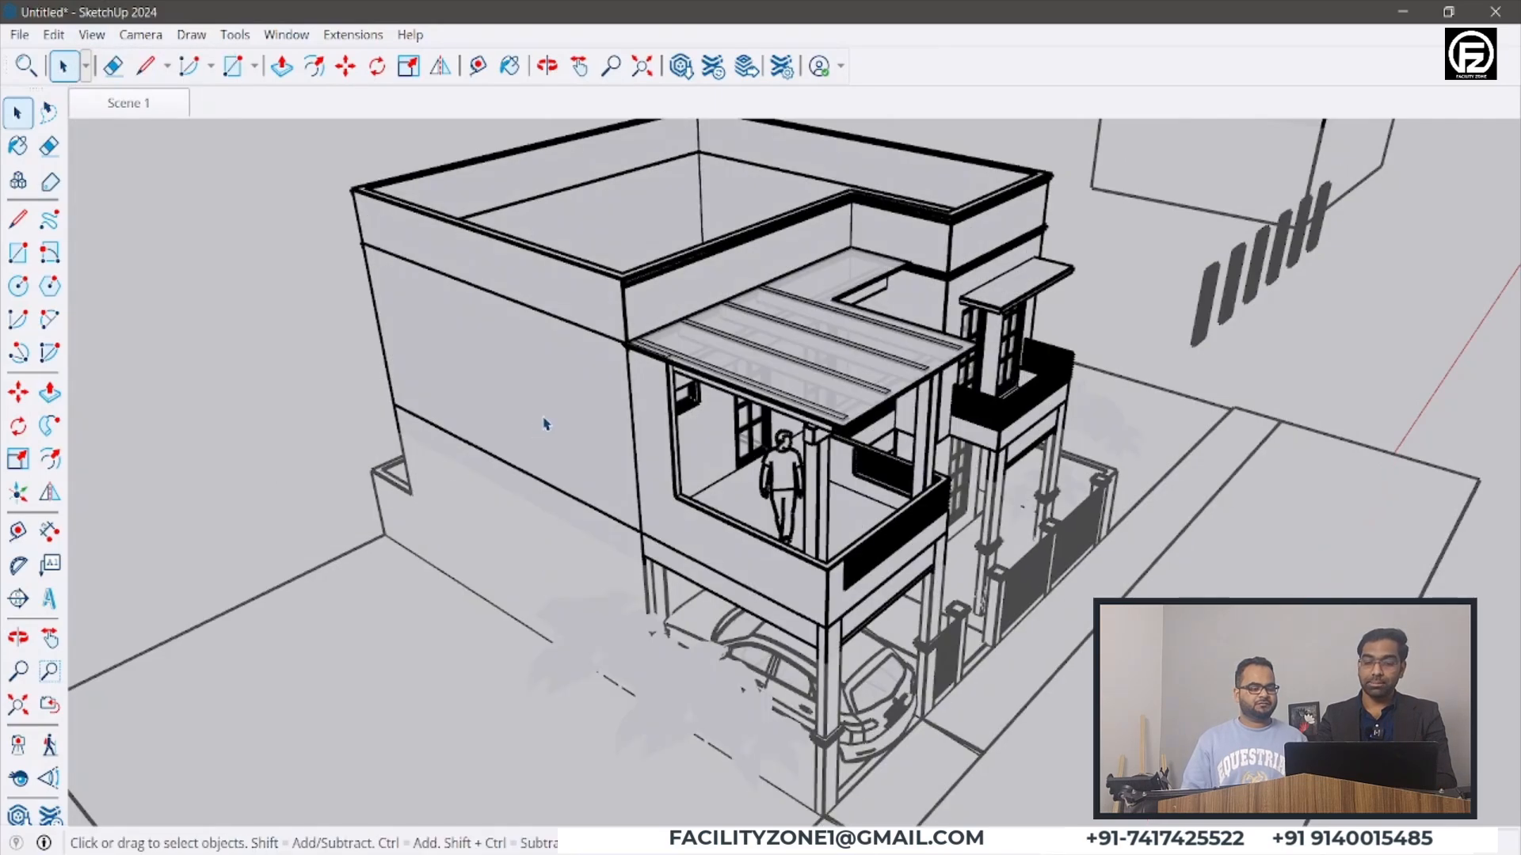
- Open the house's upper-floor wall group, exit it, and view the hidden-line house and plot from the front
{"action": "left_click", "coordinate": [545, 424]}
{"action": "double_click", "coordinate": [541, 411]}
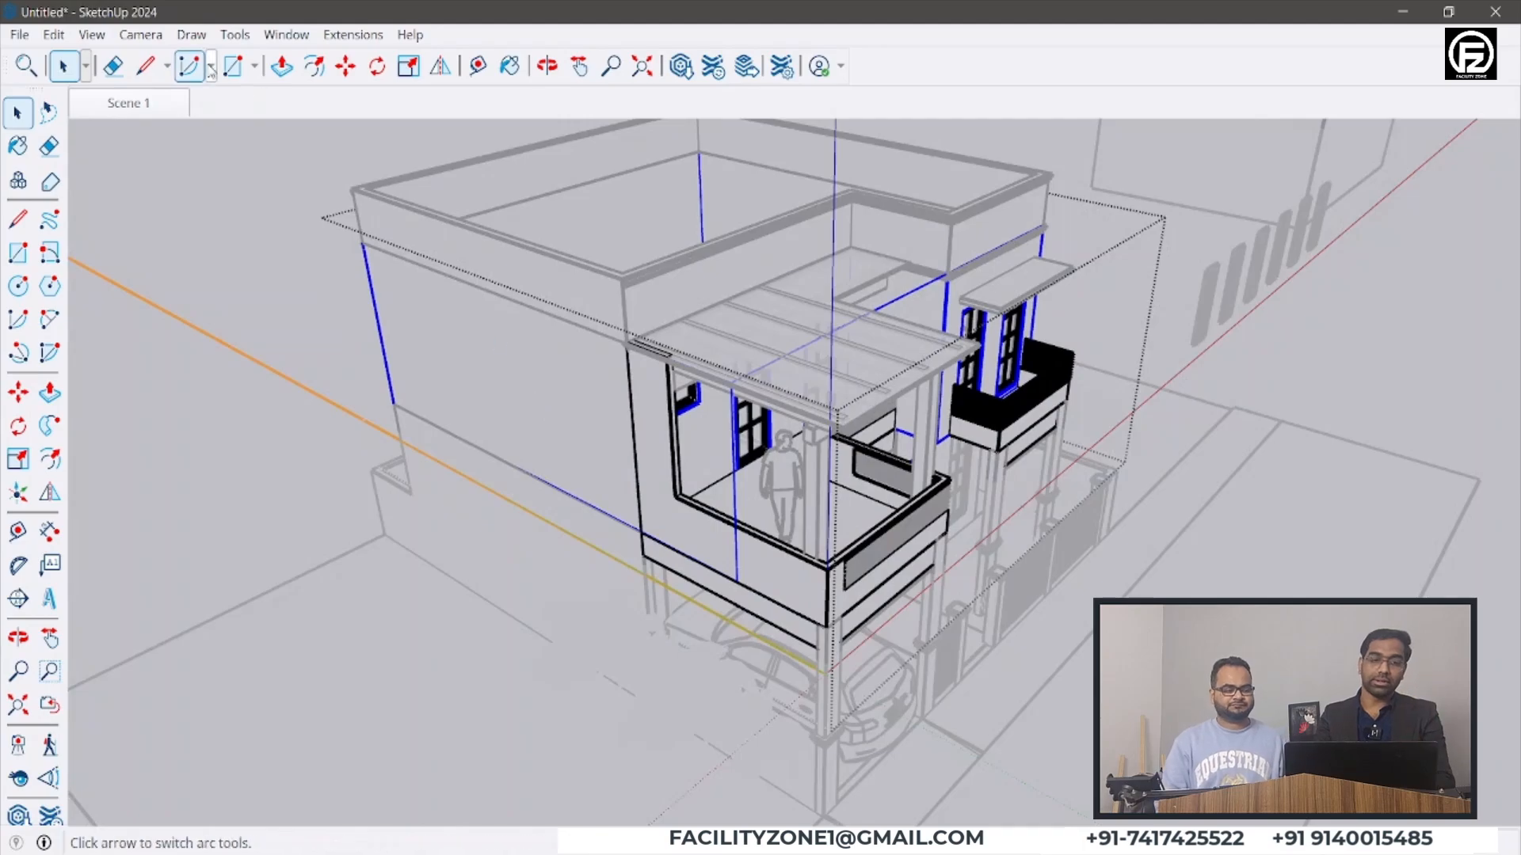
{"action": "left_click", "coordinate": [92, 35]}
{"action": "left_click", "coordinate": [279, 363]}
{"action": "left_click", "coordinate": [353, 533]}
{"action": "scroll", "coordinate": [353, 533], "scroll_direction": "down", "scroll_amount": 2}
{"action": "middle_click_drag", "start_coordinate": [353, 533], "coordinate": [691, 623]}
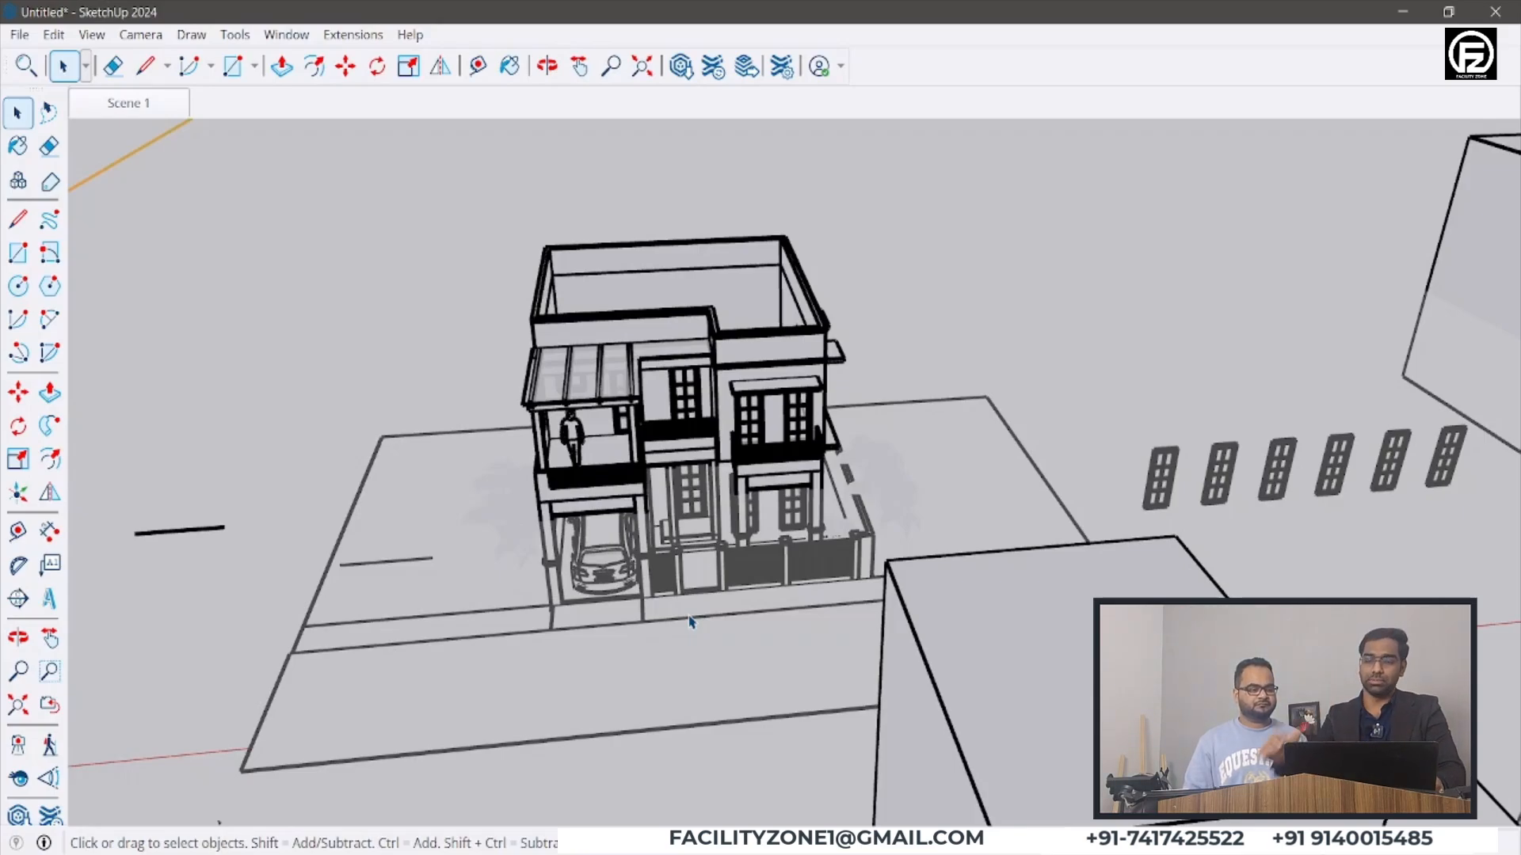
- Apply the Monochrome face style and inspect the house's balconies, parked car and front facade
{"action": "left_click", "coordinate": [101, 39]}
{"action": "mouse_move", "coordinate": [176, 380]}
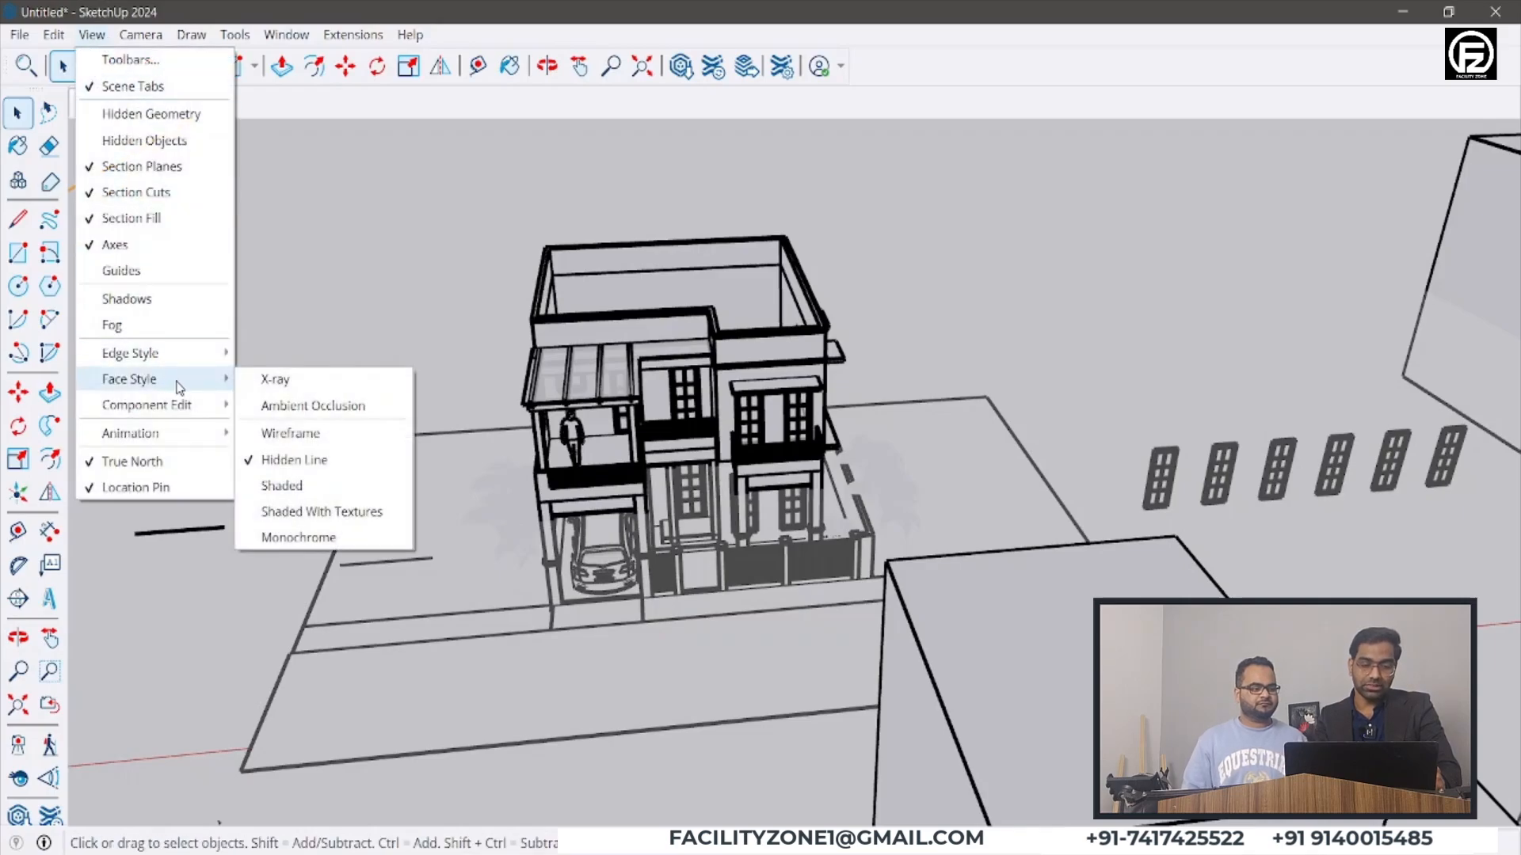
{"action": "left_click", "coordinate": [298, 538]}
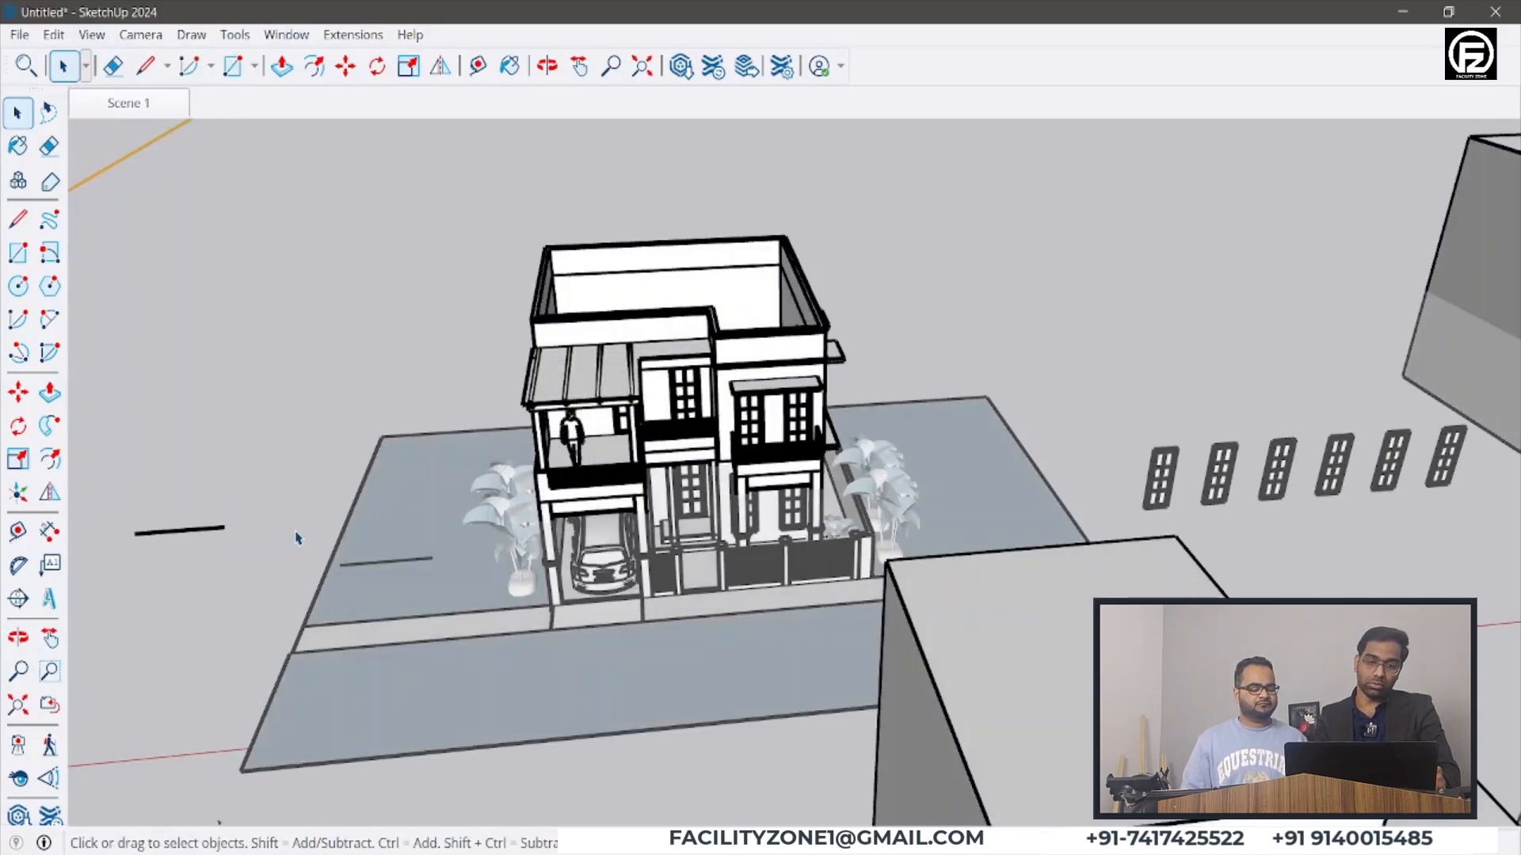
{"action": "middle_click_drag", "start_coordinate": [574, 496], "coordinate": [840, 384]}
{"action": "scroll", "coordinate": [839, 384], "scroll_direction": "up", "scroll_amount": 10}
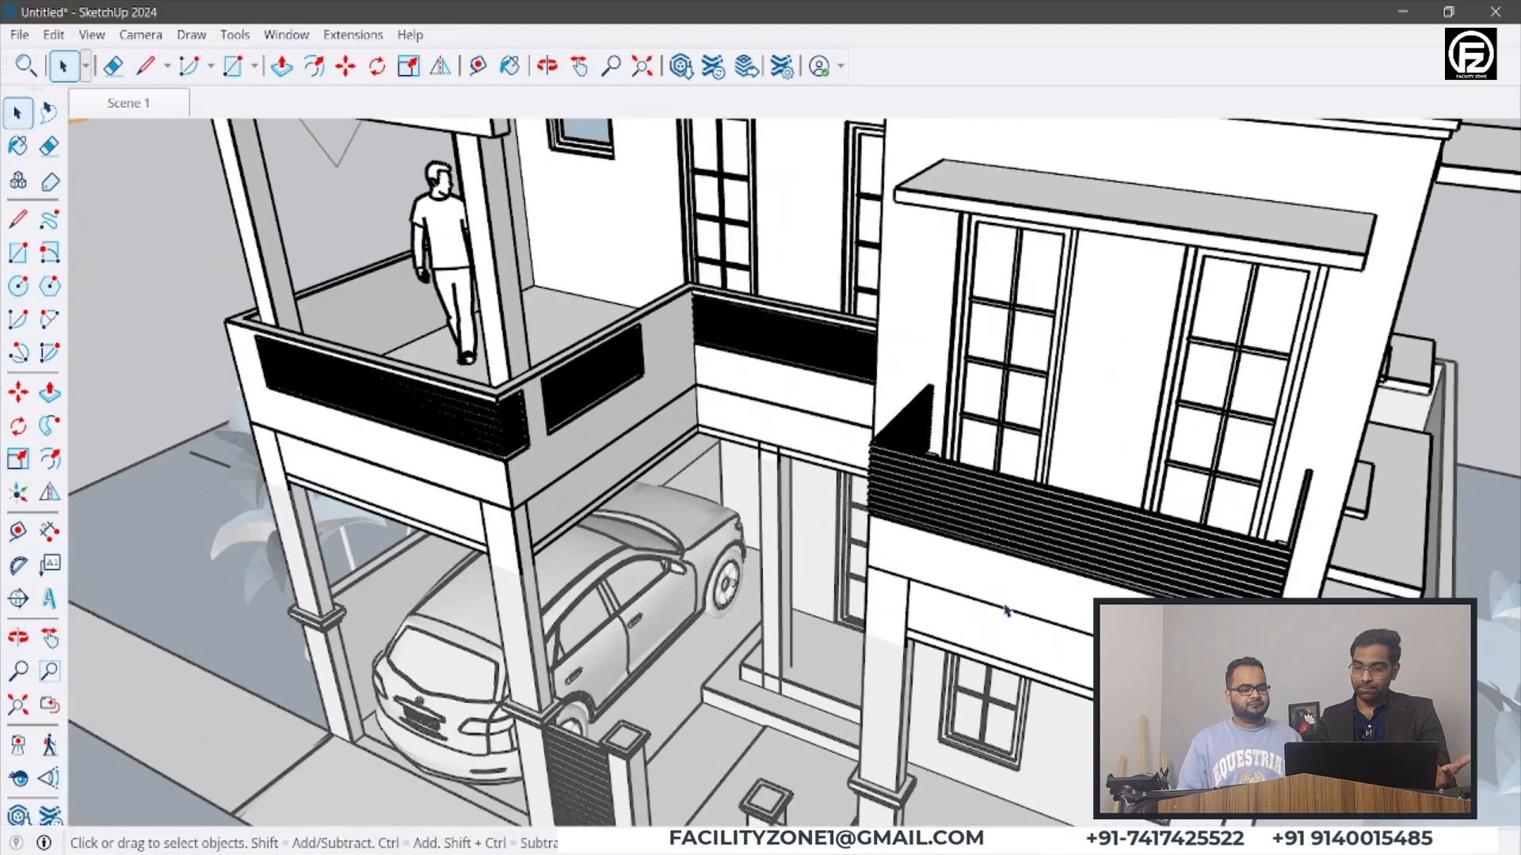
{"action": "scroll", "coordinate": [1005, 593], "scroll_direction": "up", "scroll_amount": 5}
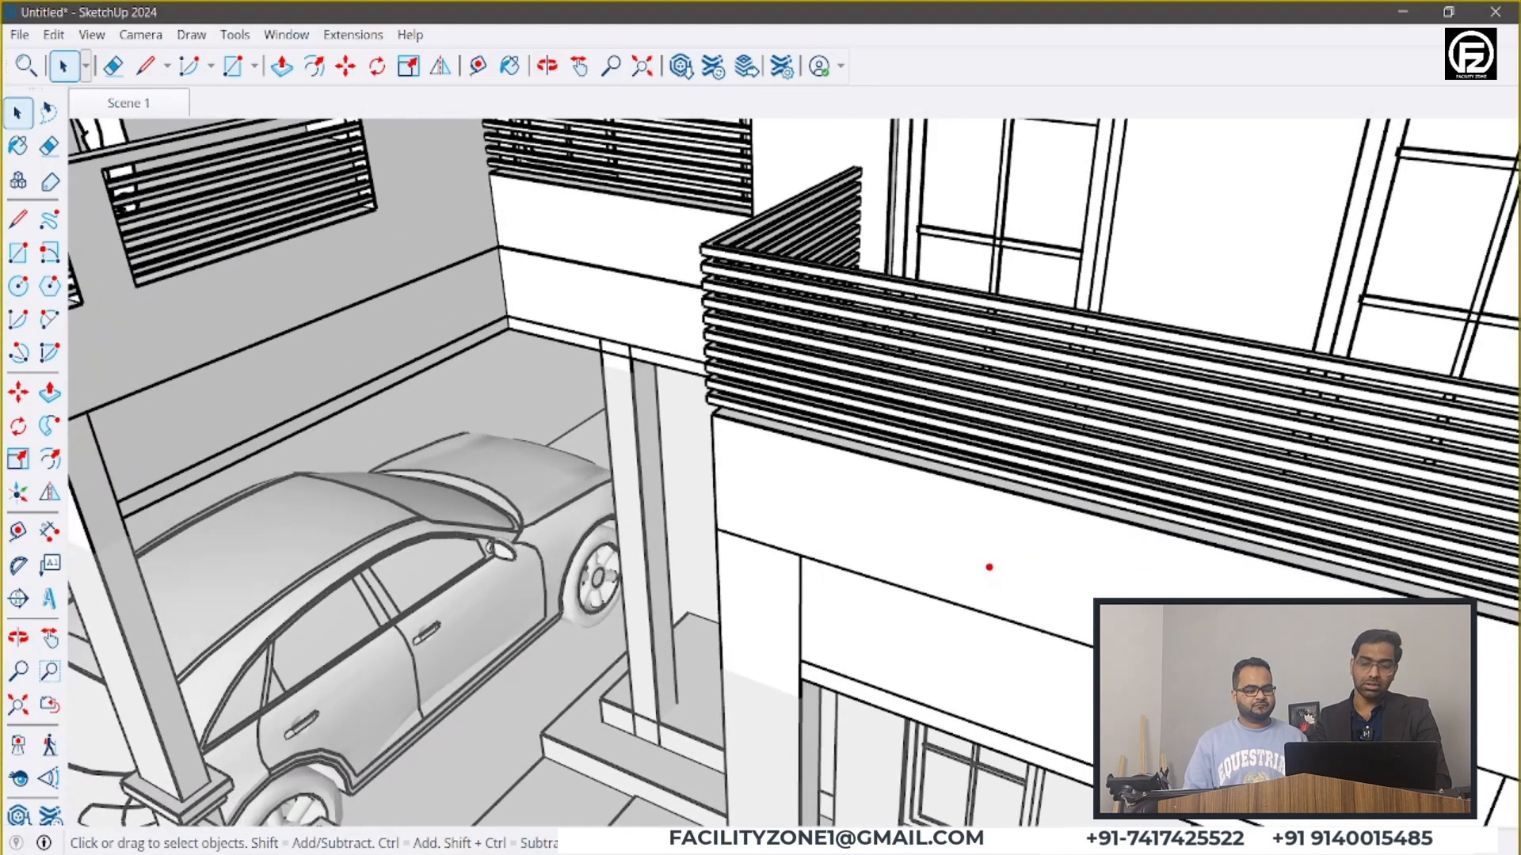
{"action": "scroll", "coordinate": [627, 480], "scroll_direction": "down", "scroll_amount": 8}
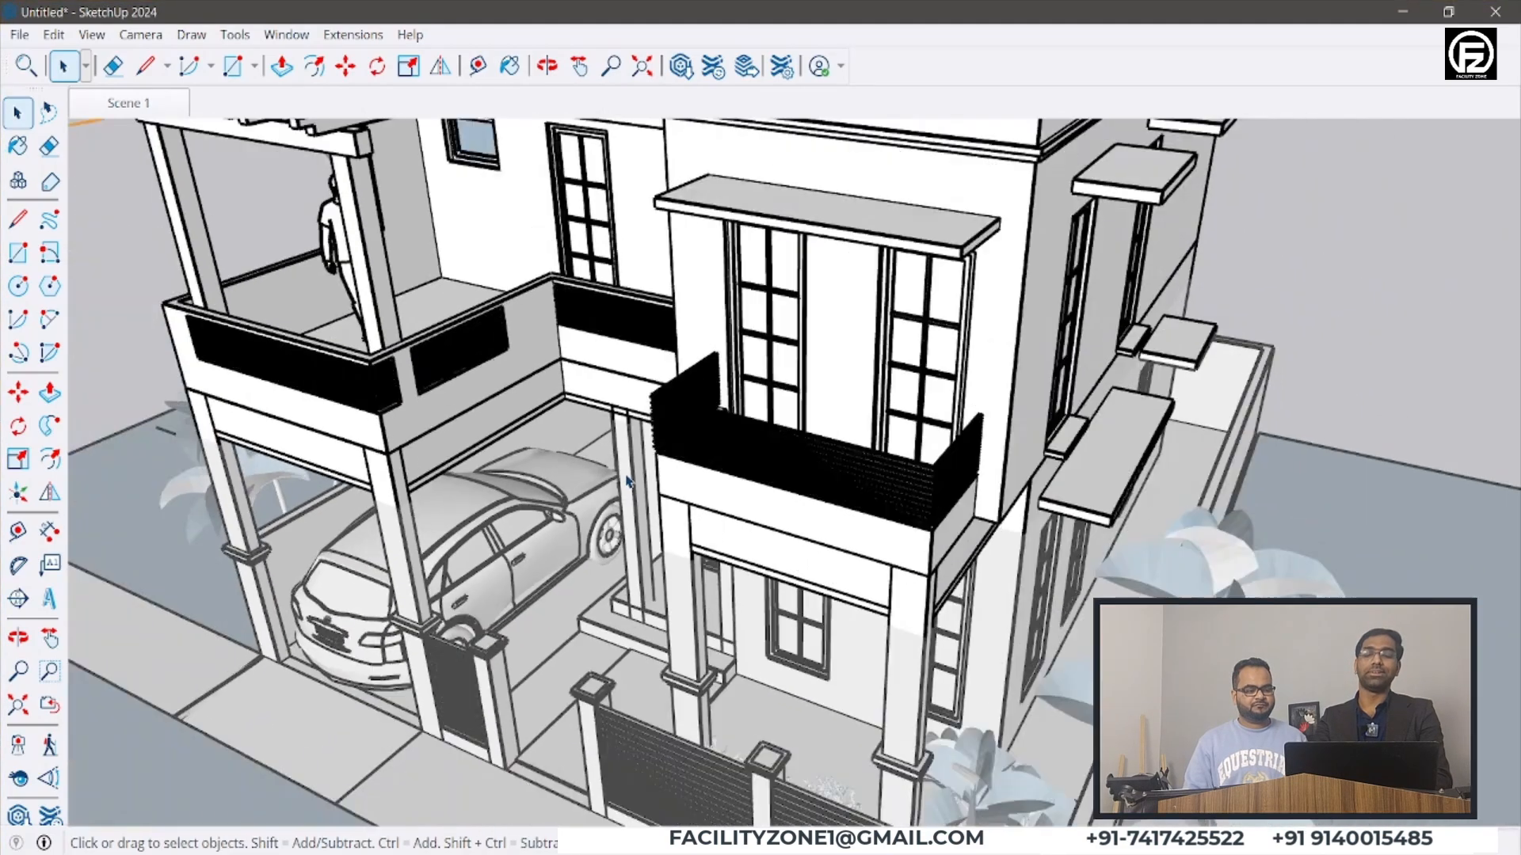
{"action": "scroll", "coordinate": [627, 480], "scroll_direction": "down", "scroll_amount": 6}
{"action": "middle_click_drag", "start_coordinate": [824, 428], "coordinate": [299, 128]}
{"action": "key", "text": "space"}
- Review the list of available face styles and the Component Edit entry that follows it
{"action": "left_click", "coordinate": [84, 35]}
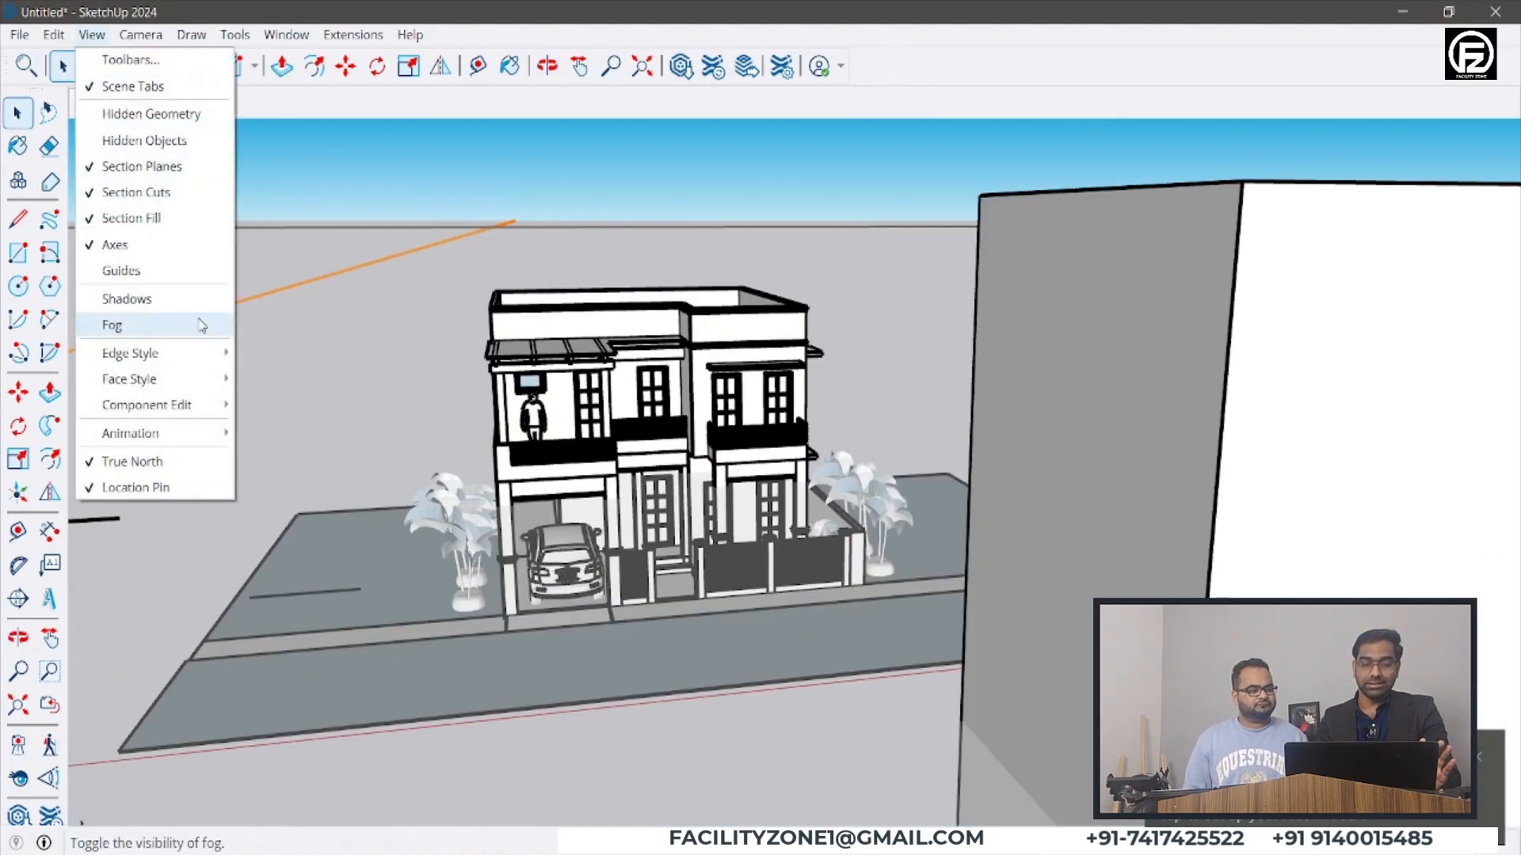
{"action": "mouse_move", "coordinate": [209, 386]}
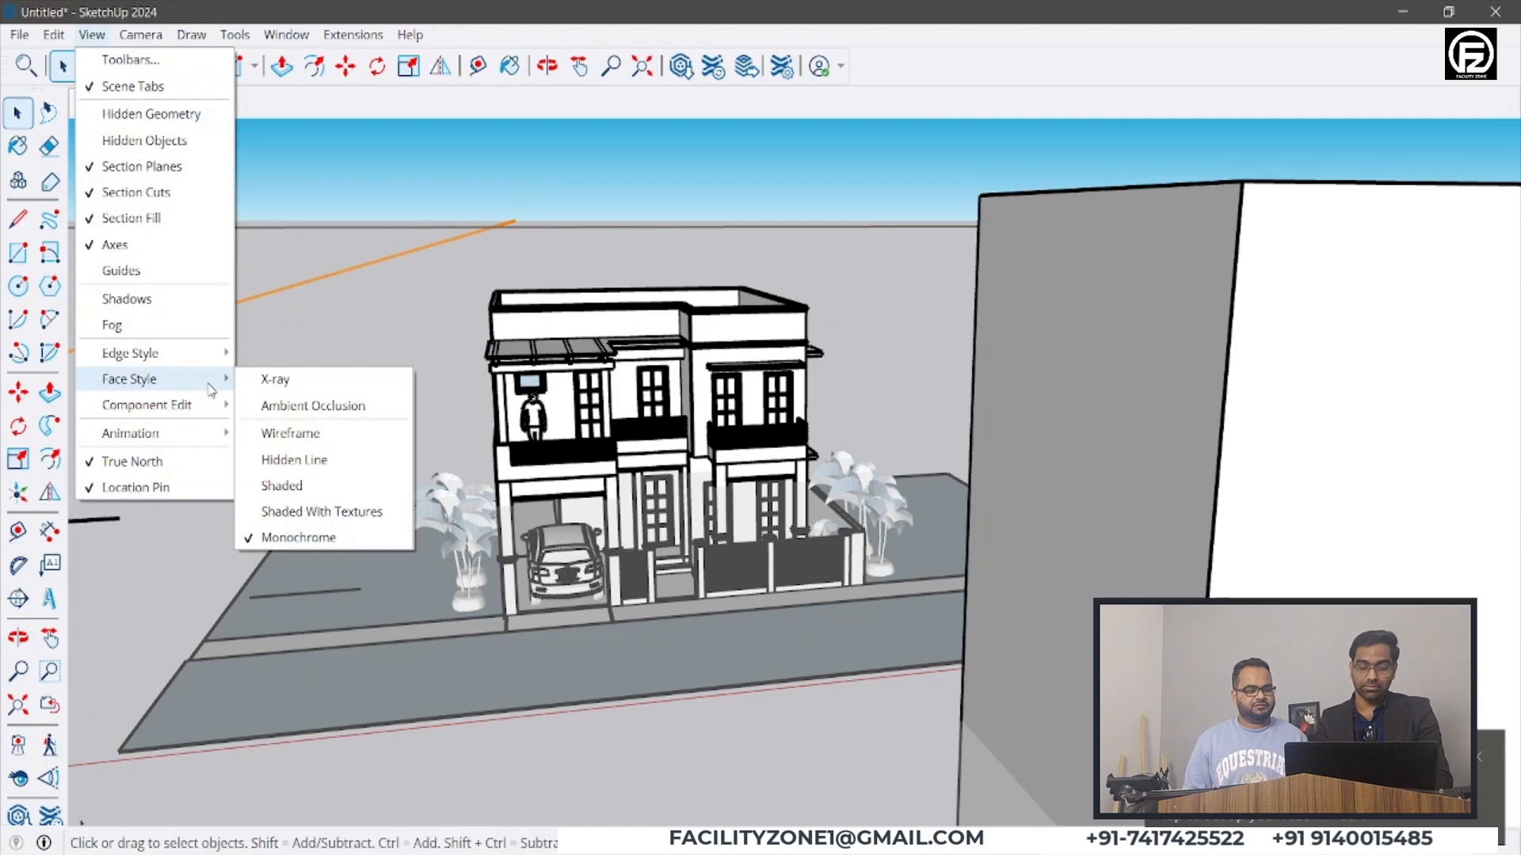
{"action": "left_click_drag", "start_coordinate": [236, 372], "coordinate": [403, 549]}
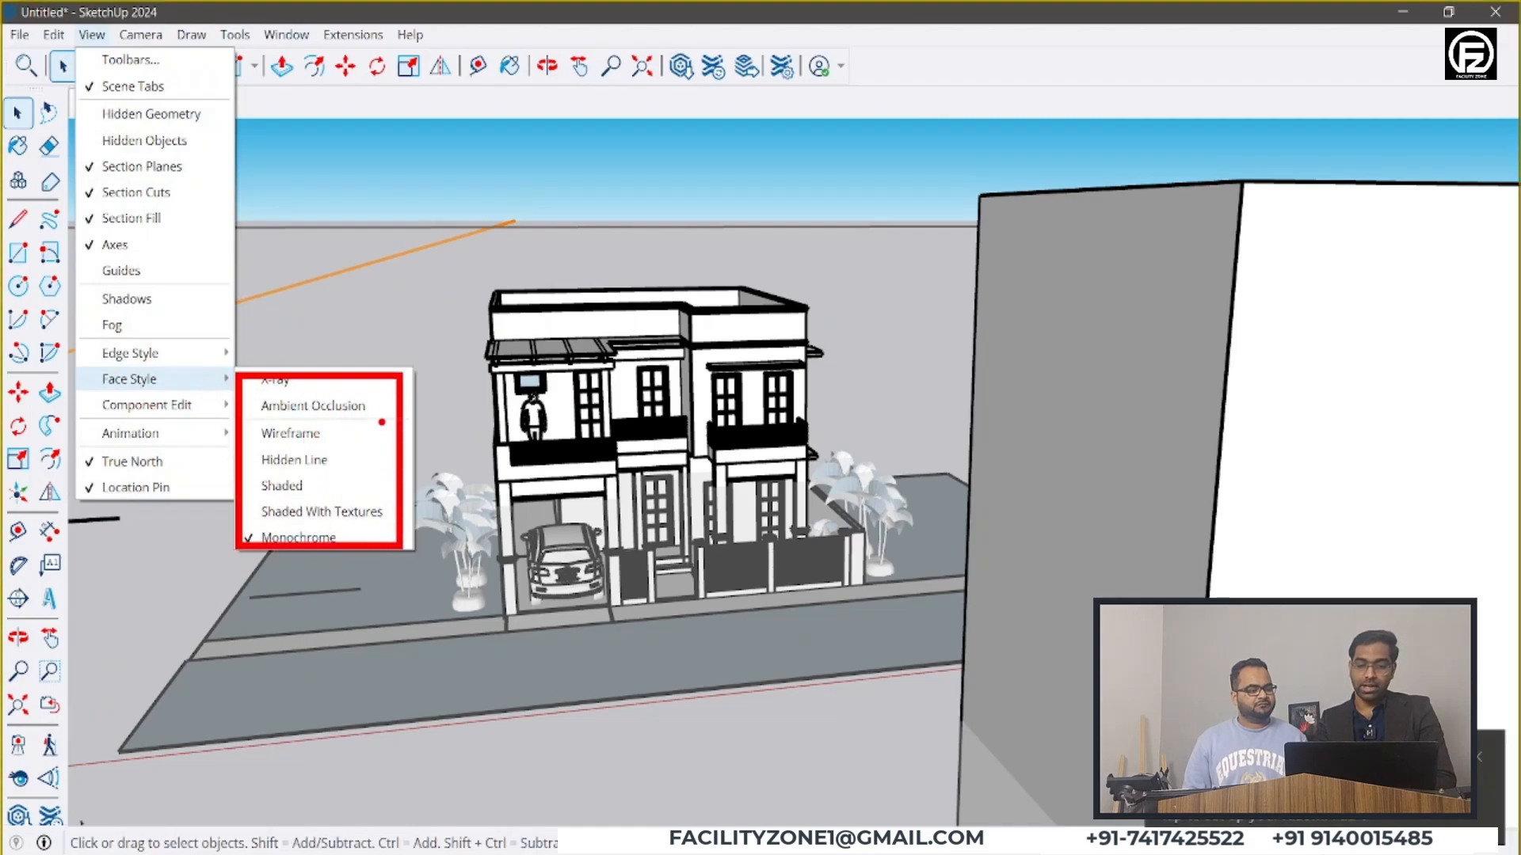
{"action": "left_click_drag", "start_coordinate": [377, 412], "coordinate": [488, 401]}
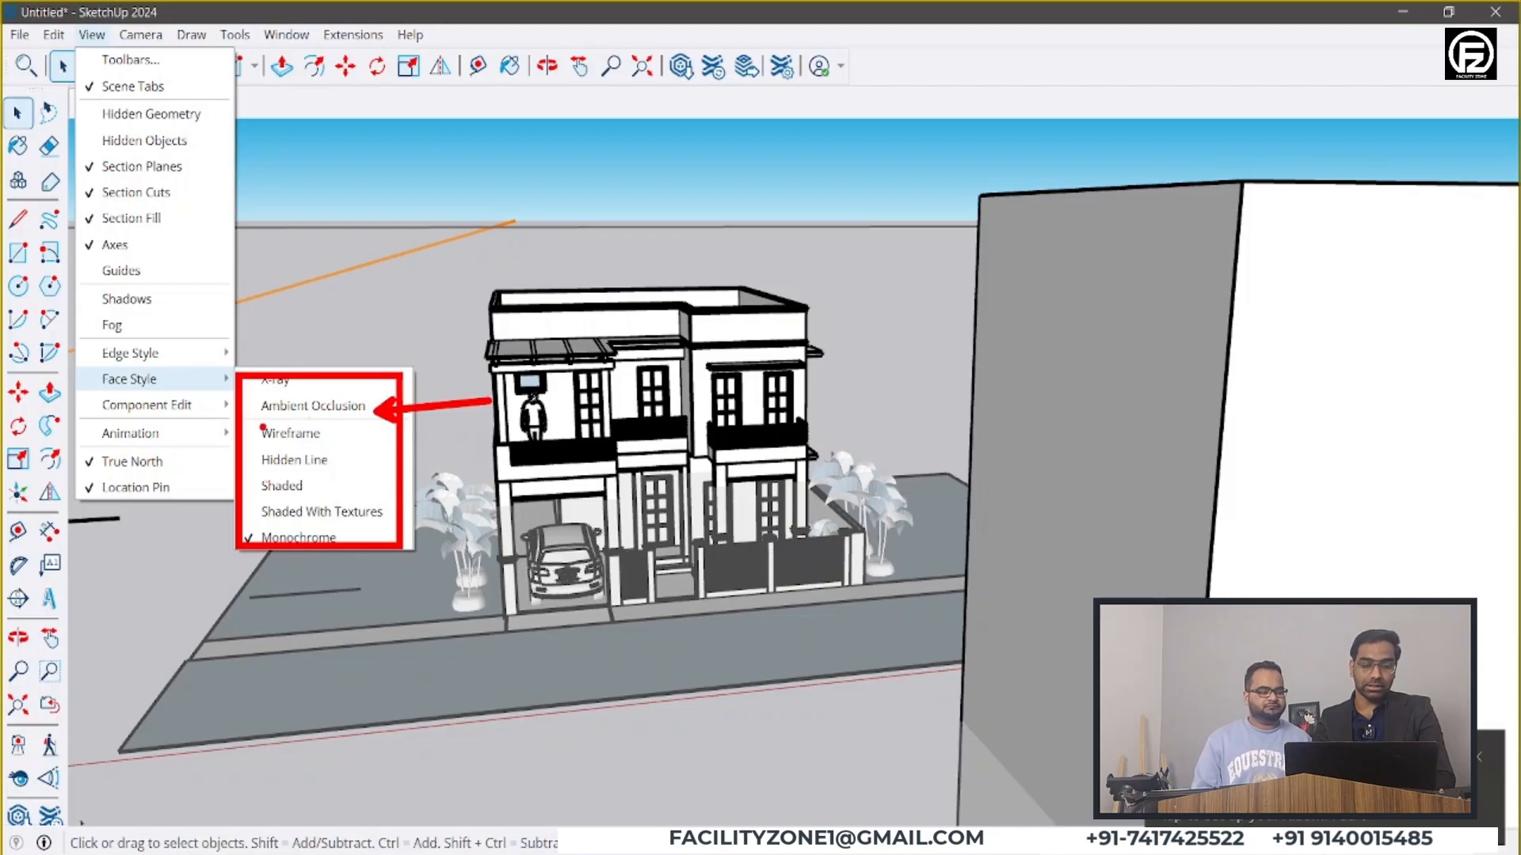
{"action": "left_click_drag", "start_coordinate": [212, 410], "coordinate": [329, 425]}
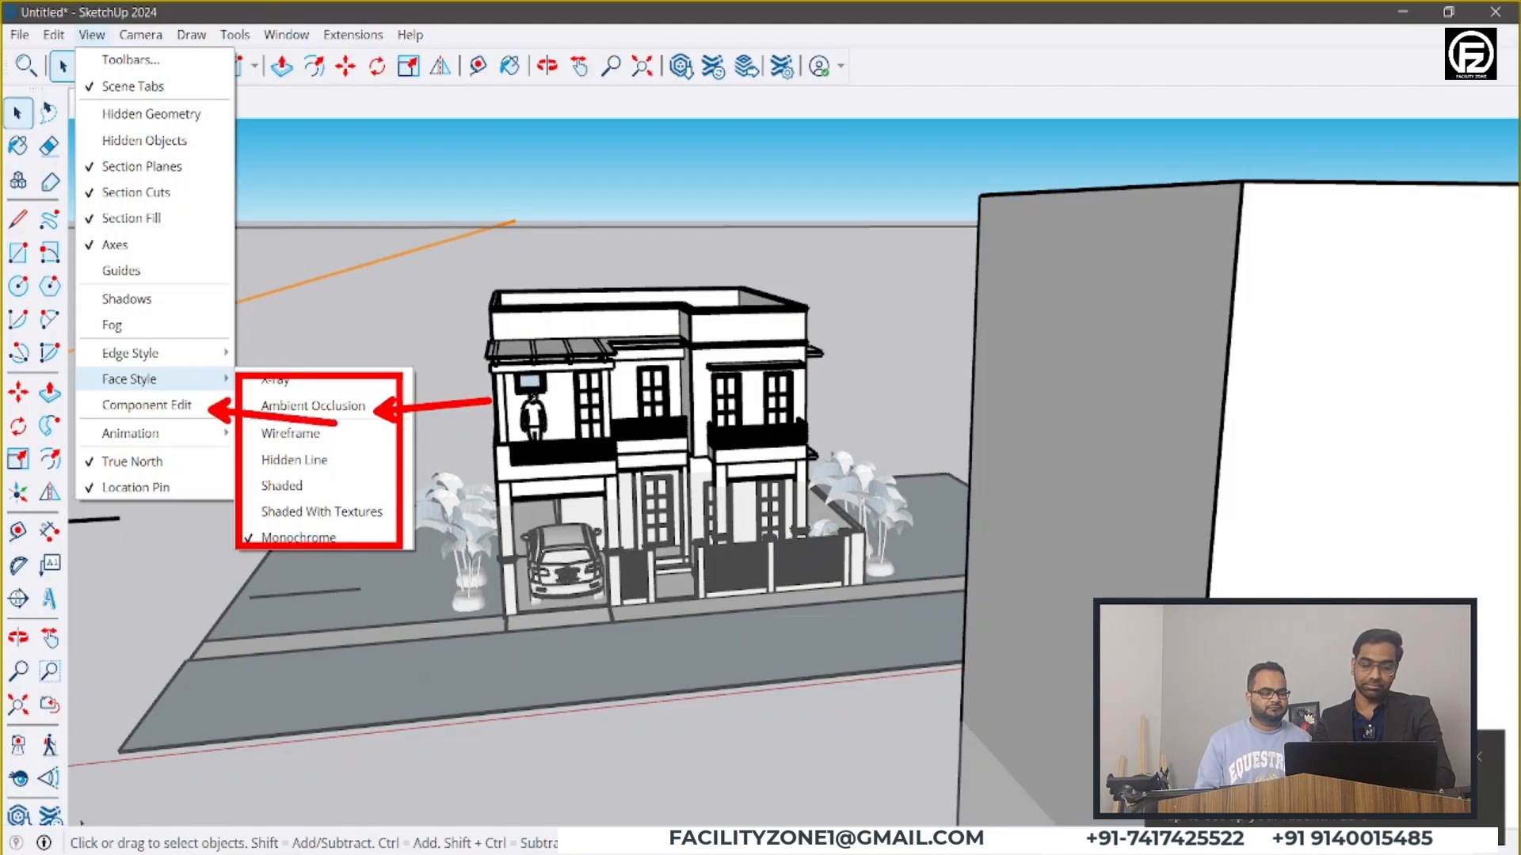
{"action": "key", "text": "Escape"}
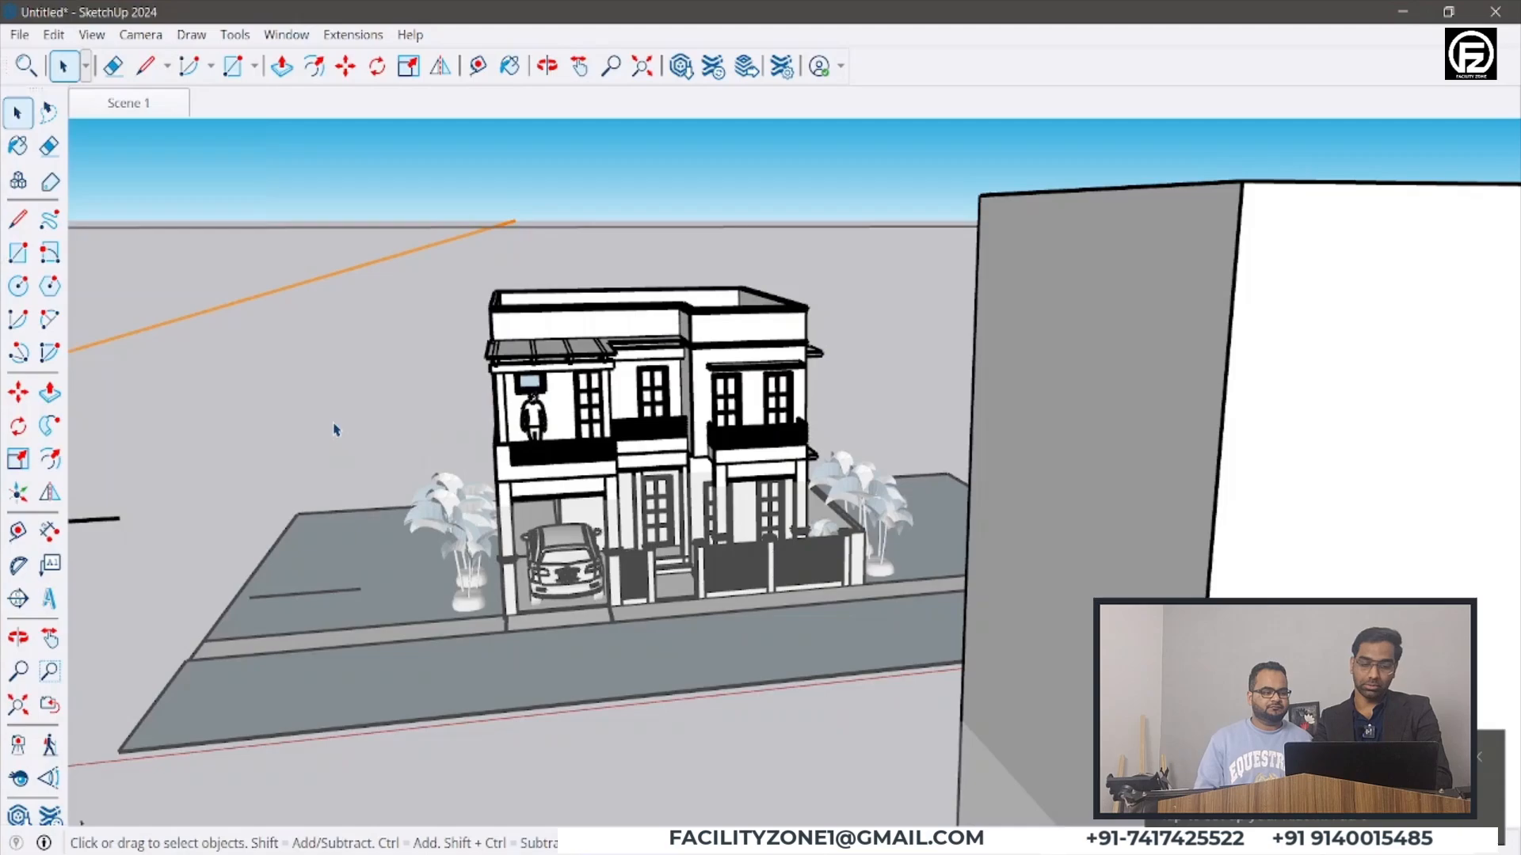
- Apply the Shaded With Textures face style to the site and inspect the house and the row of windows
{"action": "scroll", "coordinate": [336, 430], "scroll_direction": "down", "scroll_amount": 8}
{"action": "middle_click_drag", "start_coordinate": [504, 512], "coordinate": [459, 587]}
{"action": "scroll", "coordinate": [943, 465], "scroll_direction": "up", "scroll_amount": 3}
{"action": "left_click", "coordinate": [93, 37]}
{"action": "mouse_move", "coordinate": [202, 380]}
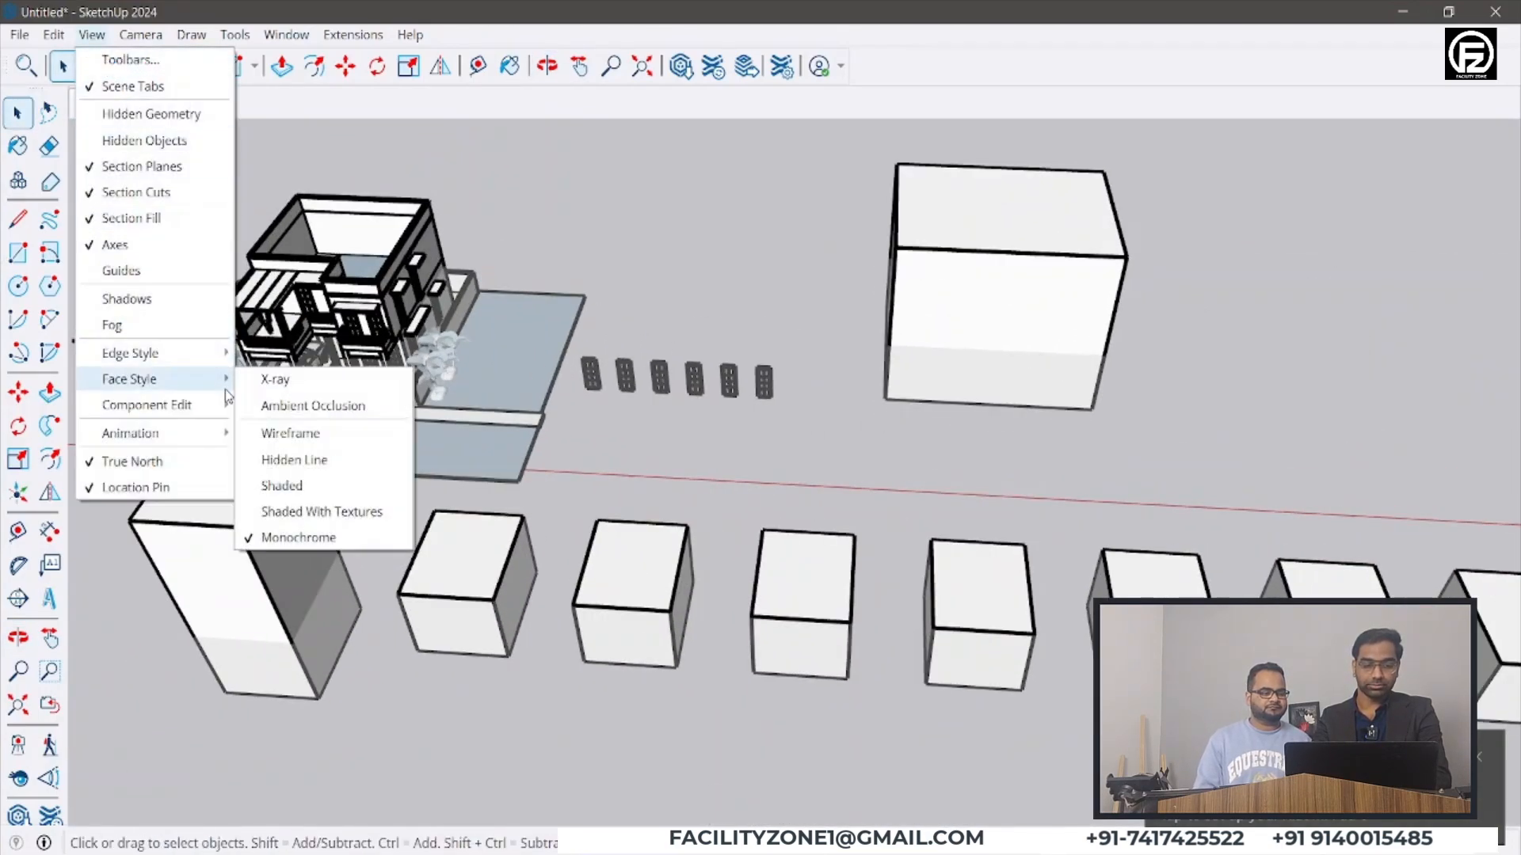
{"action": "left_click", "coordinate": [314, 511]}
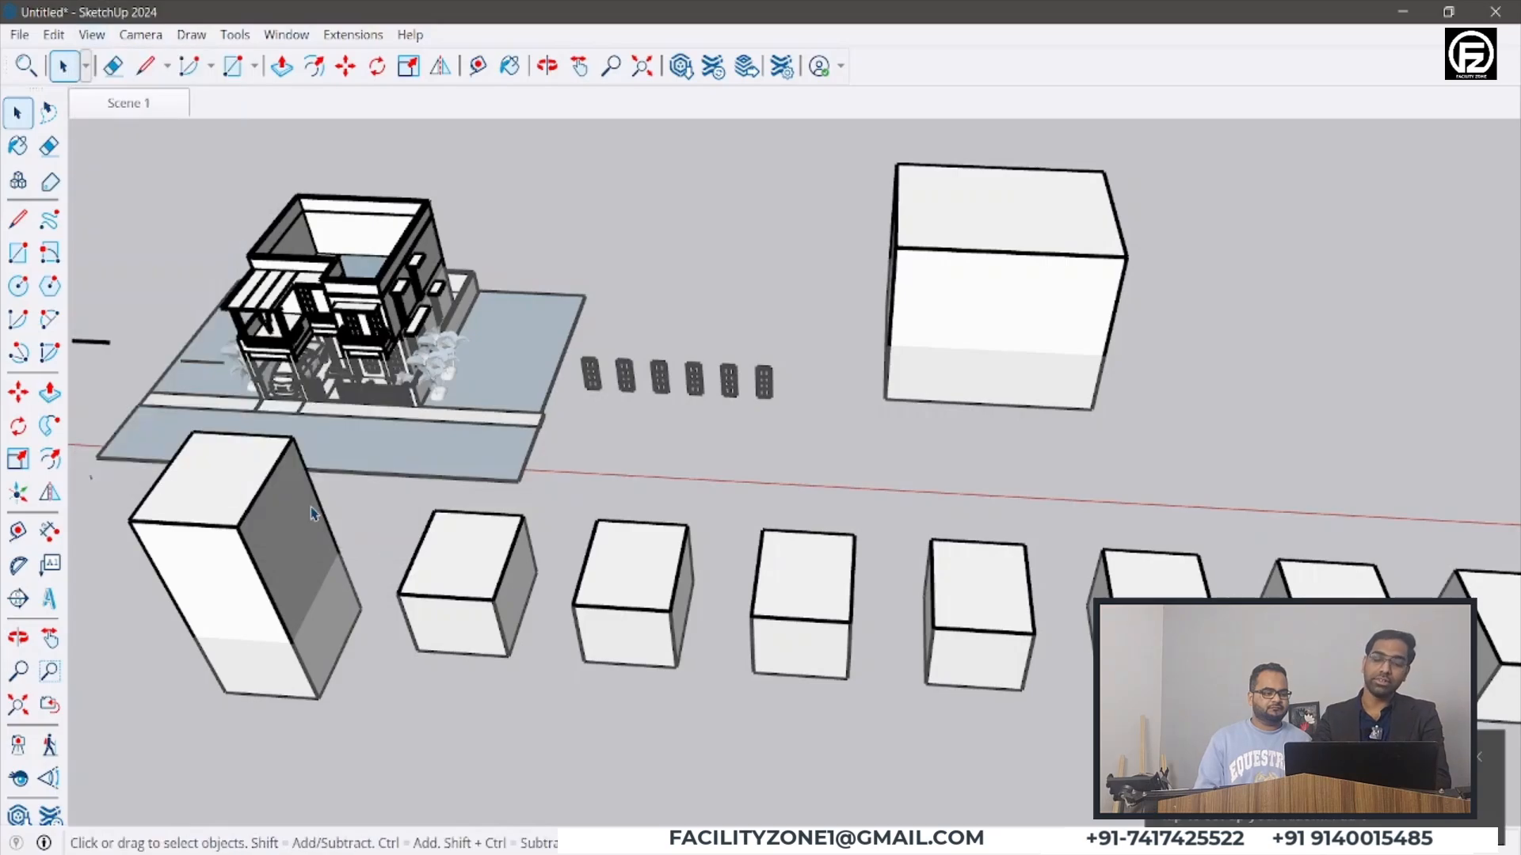
{"action": "scroll", "coordinate": [863, 438], "scroll_direction": "up", "scroll_amount": 5}
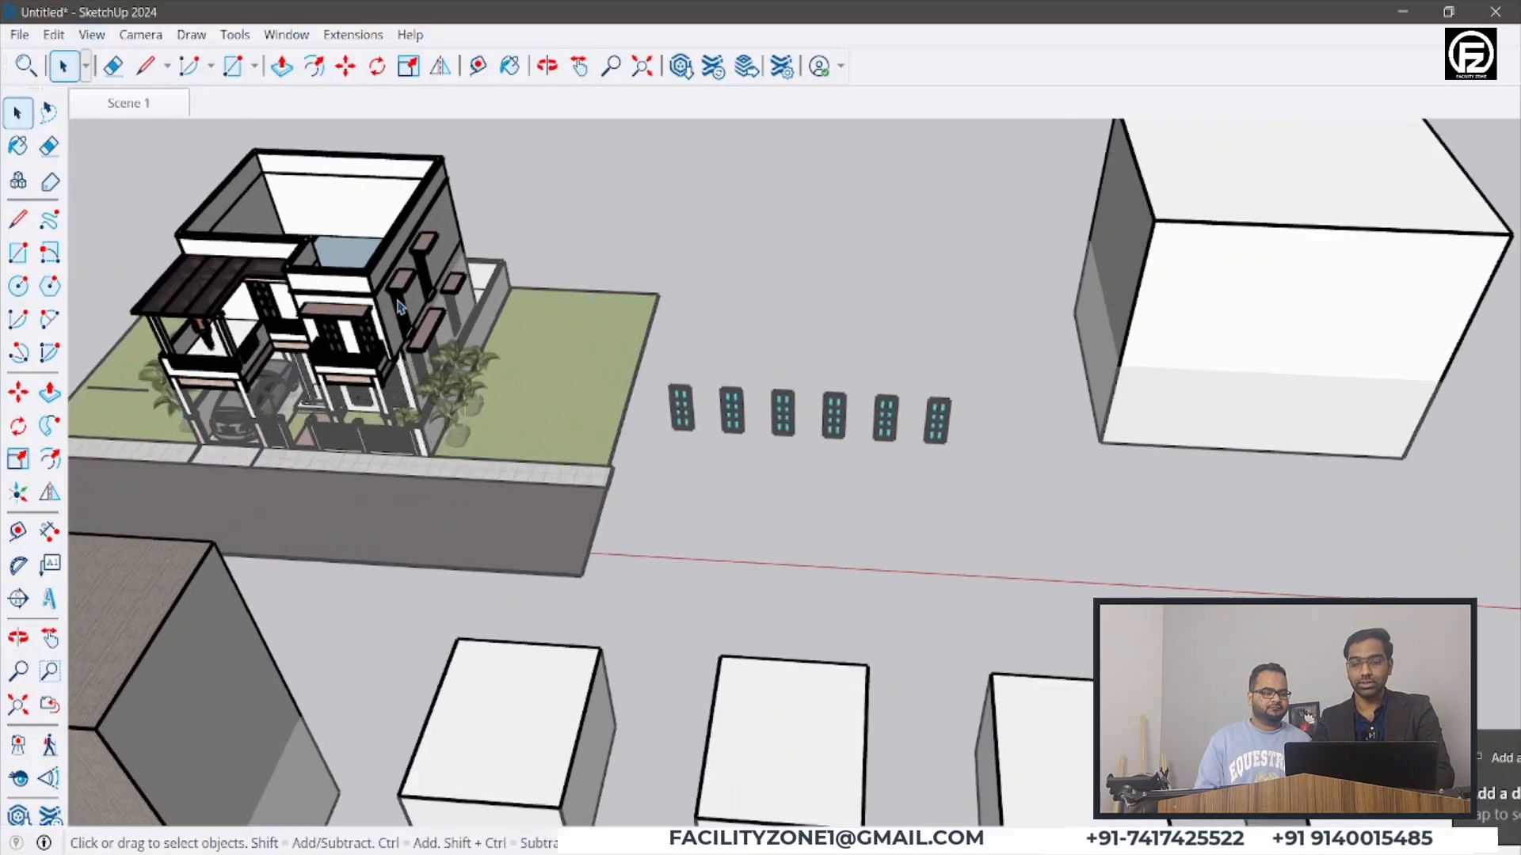
{"action": "scroll", "coordinate": [871, 443], "scroll_direction": "down", "scroll_amount": 6}
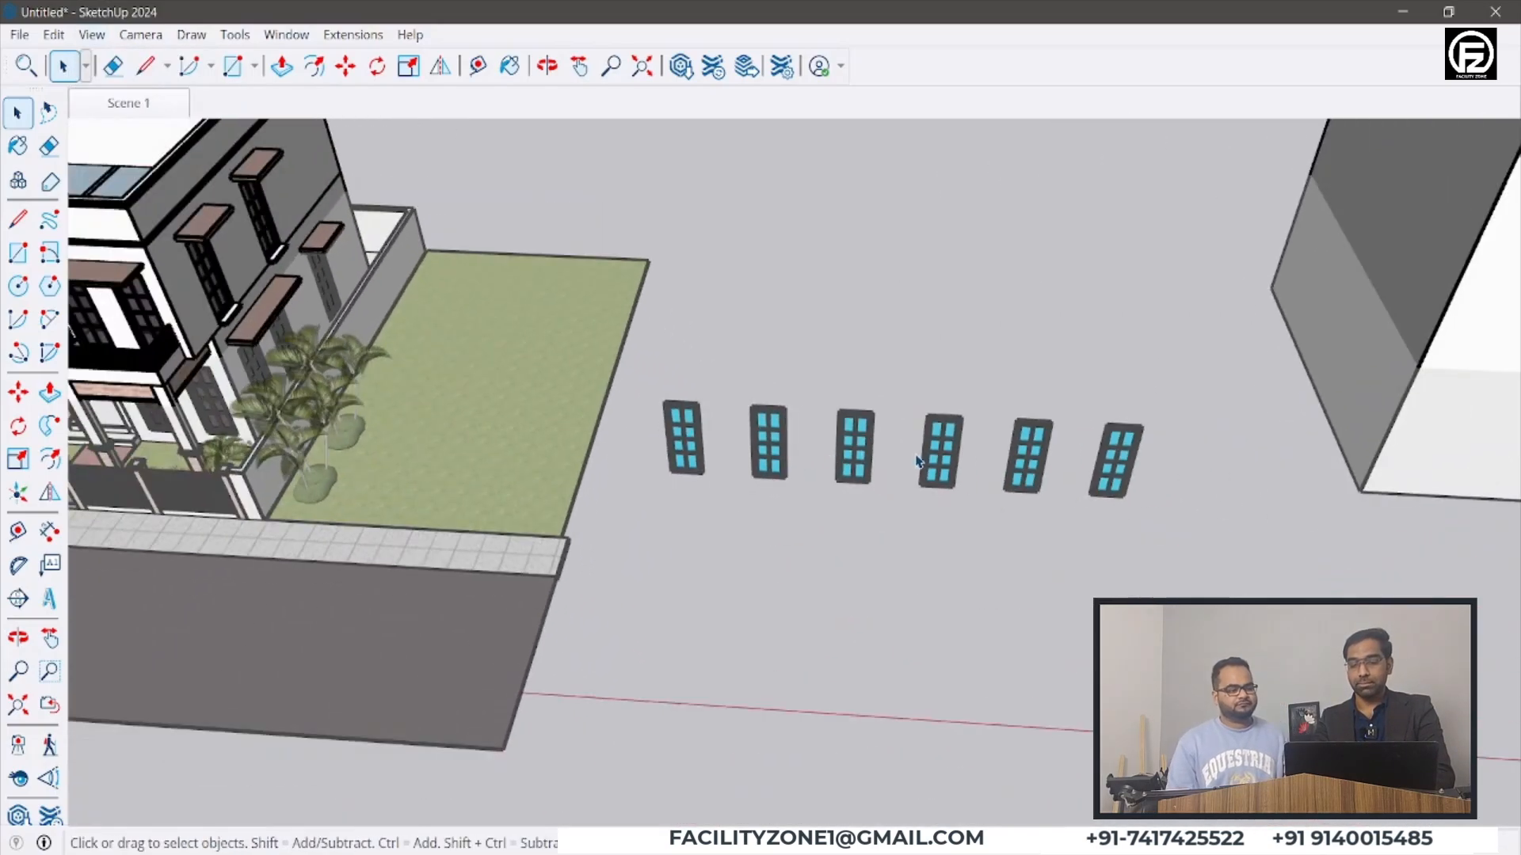
- Select windows in the row beside the lawn, open the end window component for editing, and exit it
{"action": "scroll", "coordinate": [990, 460], "scroll_direction": "up", "scroll_amount": 2}
{"action": "left_click", "coordinate": [998, 469]}
{"action": "scroll", "coordinate": [871, 500], "scroll_direction": "down", "scroll_amount": 3}
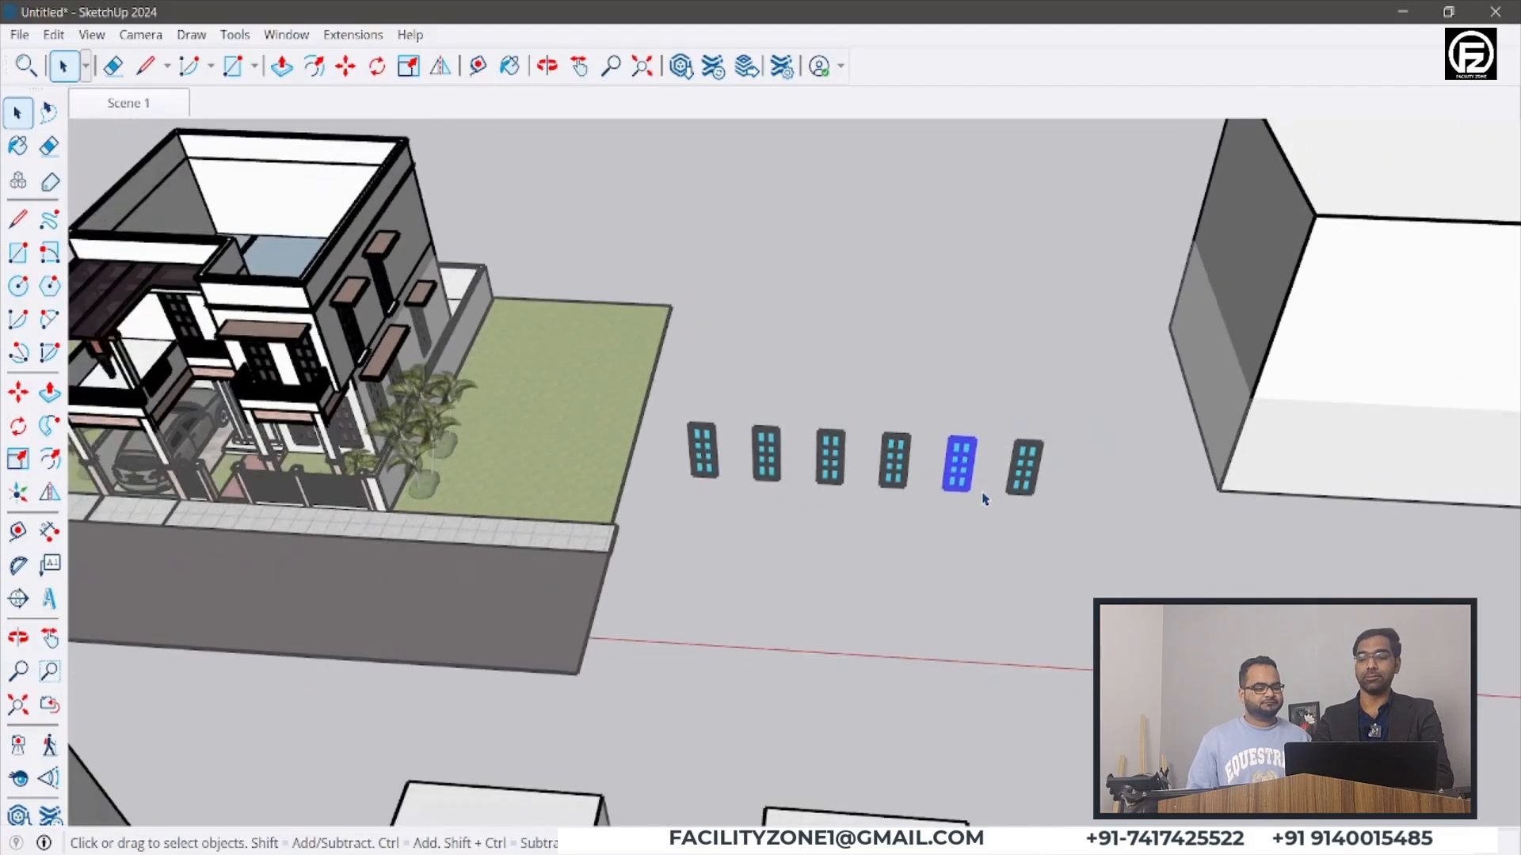
{"action": "scroll", "coordinate": [990, 483], "scroll_direction": "up", "scroll_amount": 3}
{"action": "left_click", "coordinate": [1014, 473]}
{"action": "double_click", "coordinate": [1034, 463]}
{"action": "scroll", "coordinate": [1034, 463], "scroll_direction": "up", "scroll_amount": 3}
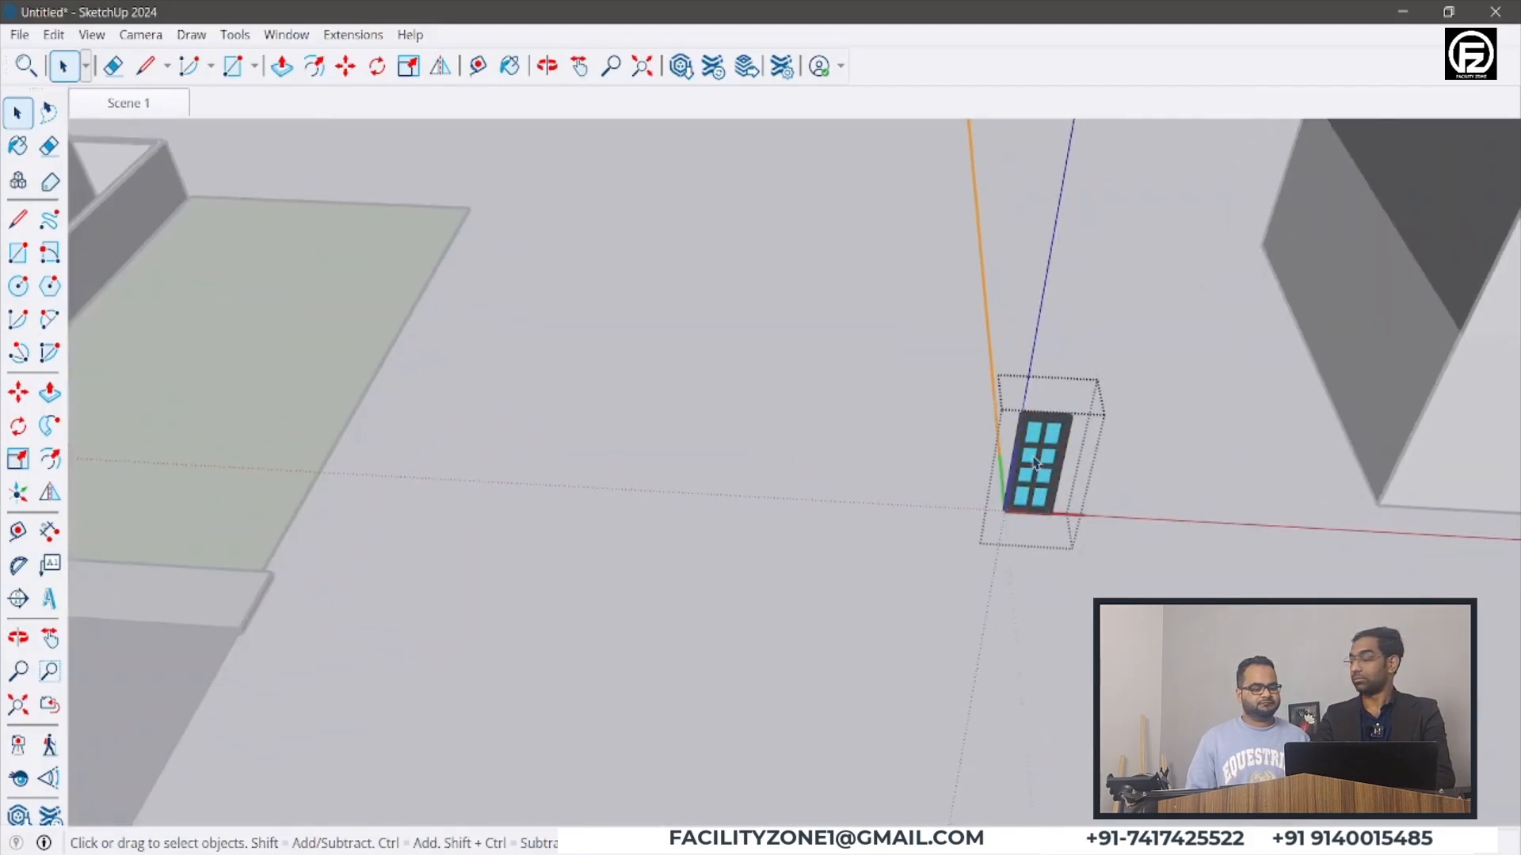
{"action": "left_click", "coordinate": [997, 616]}
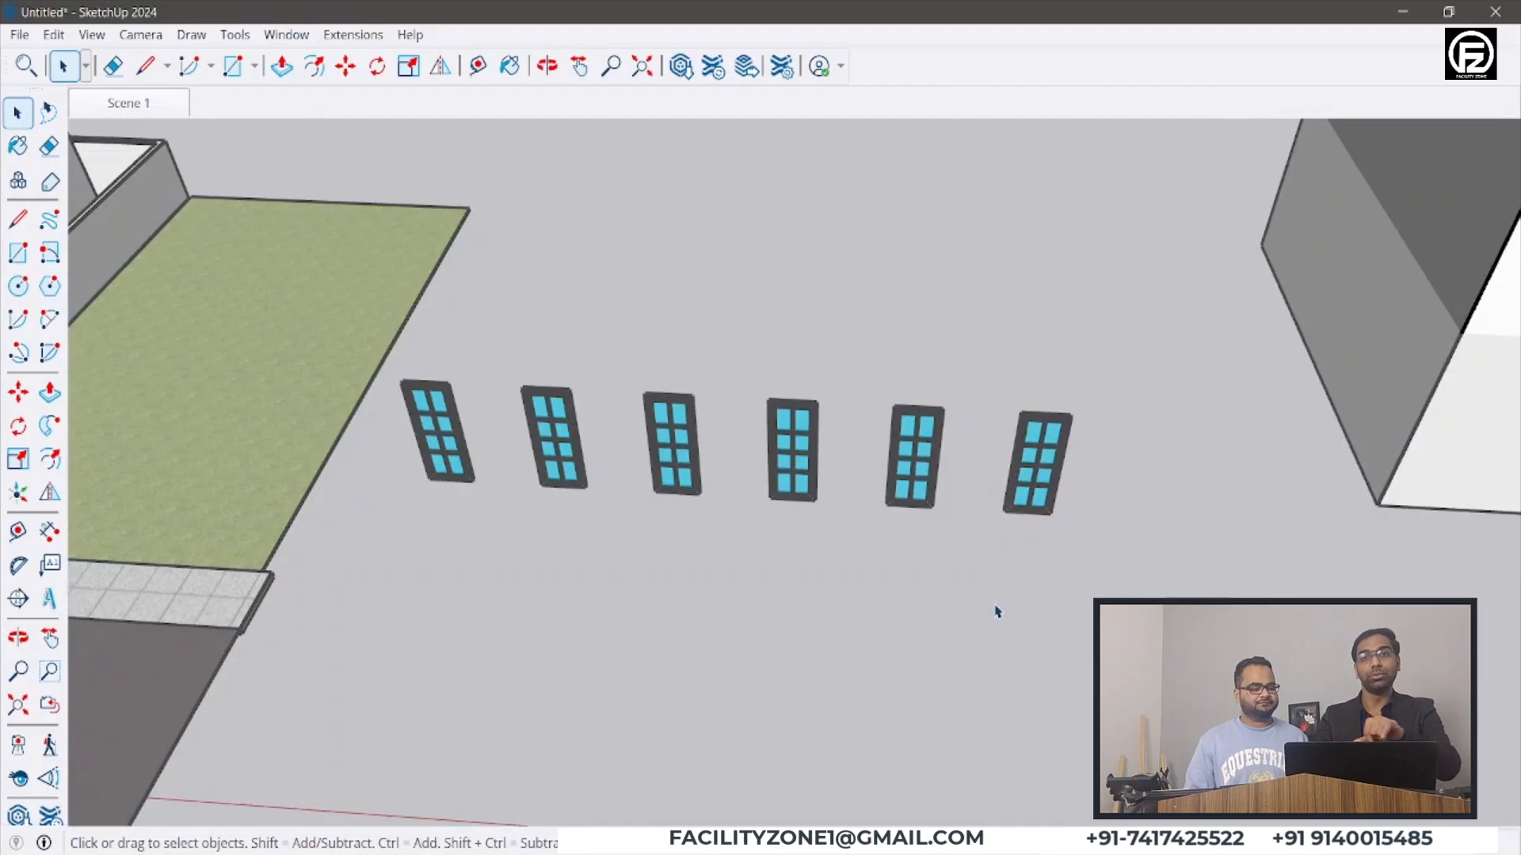
- Reopen the end window component to examine how the similar windows and surrounding model display during editing, and close it
{"action": "scroll", "coordinate": [985, 475], "scroll_direction": "up", "scroll_amount": 5}
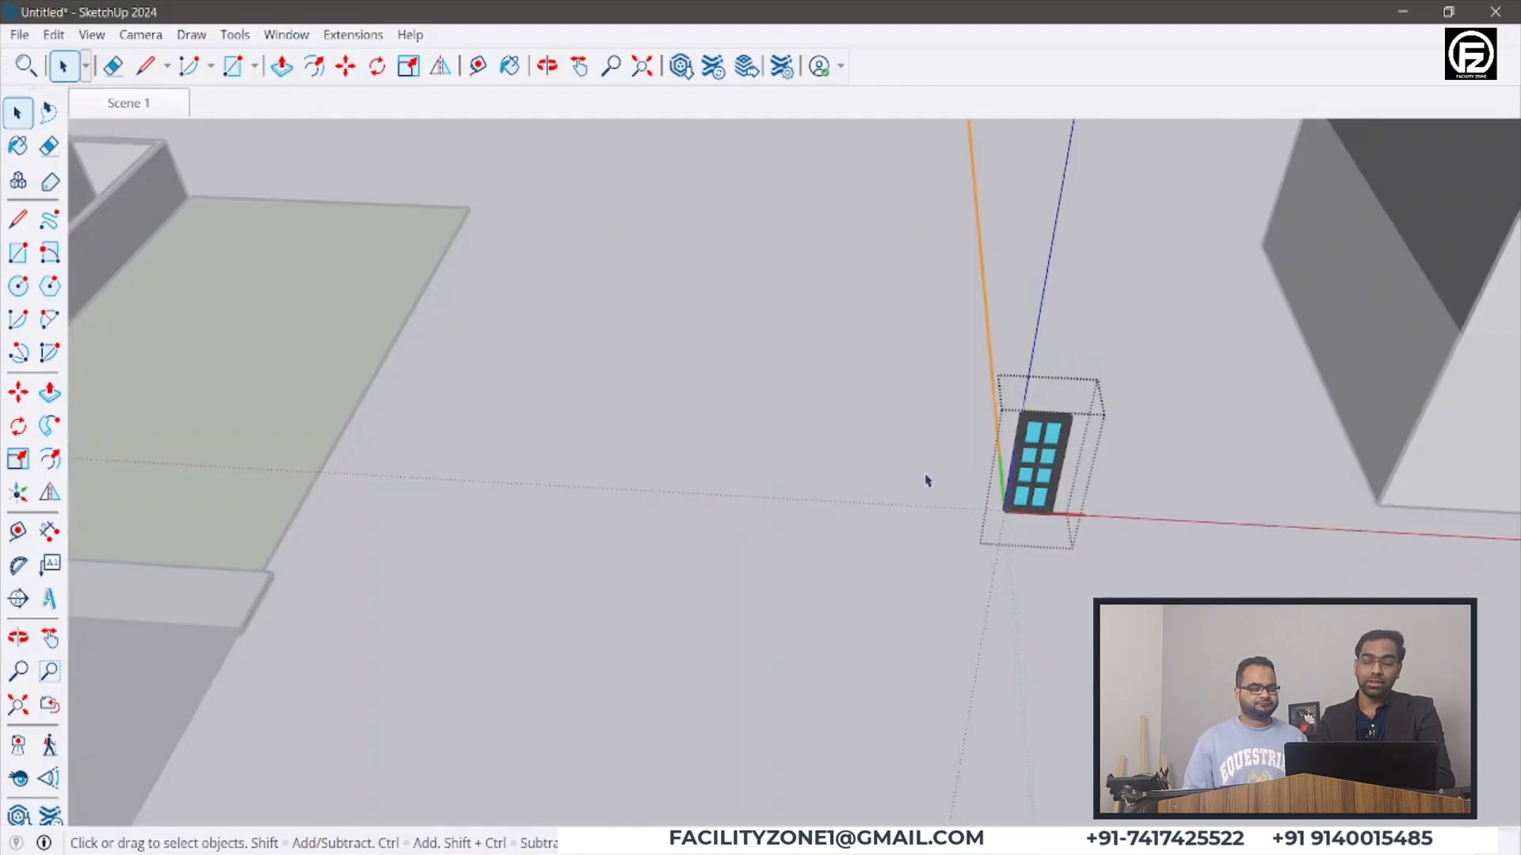
{"action": "scroll", "coordinate": [983, 468], "scroll_direction": "down", "scroll_amount": 7}
{"action": "scroll", "coordinate": [983, 460], "scroll_direction": "up", "scroll_amount": 3}
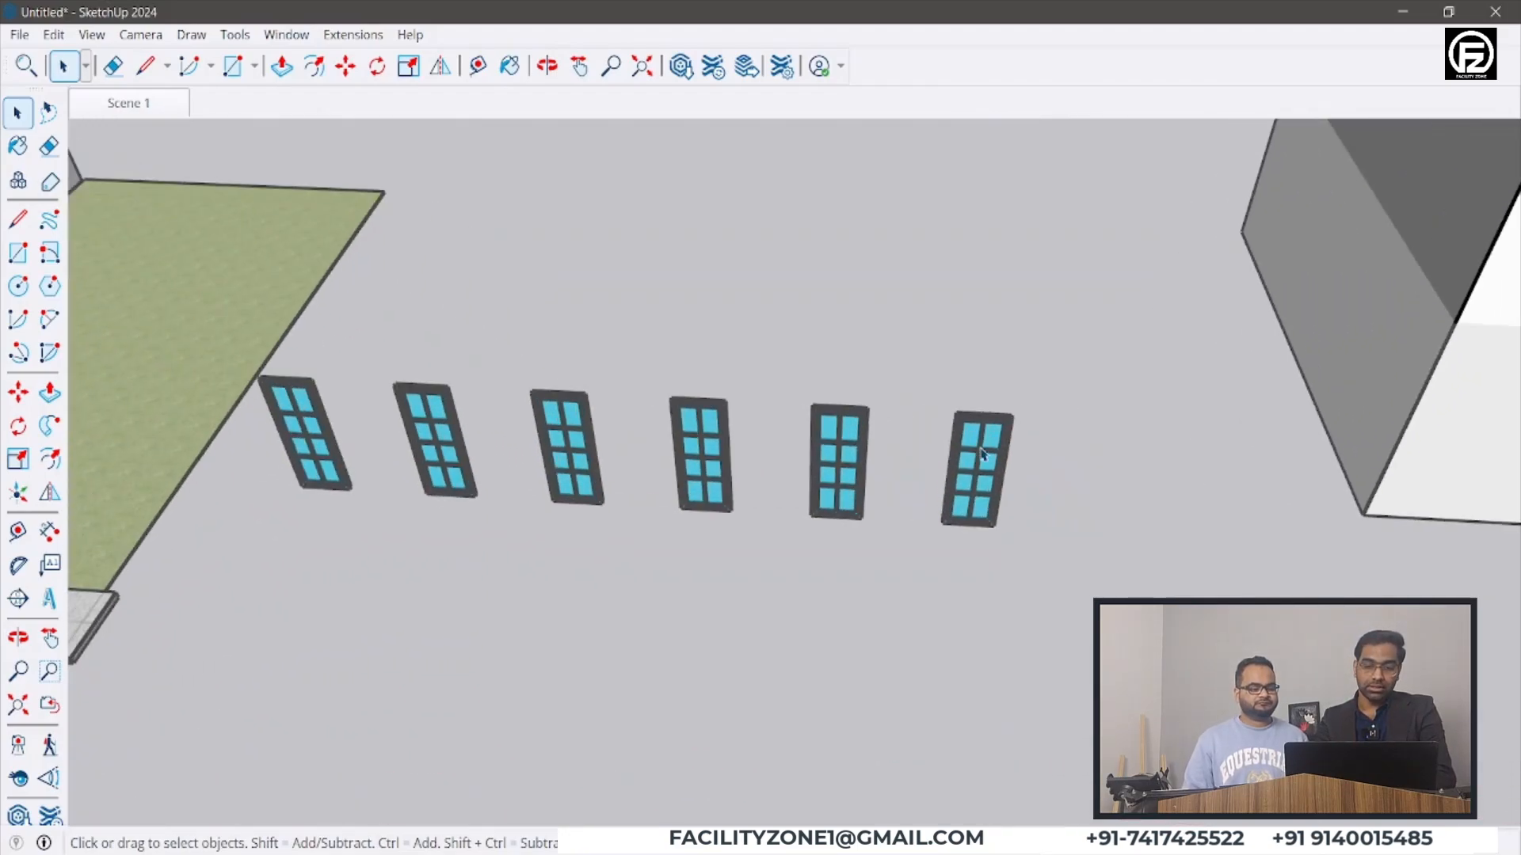
{"action": "left_click", "coordinate": [983, 453]}
{"action": "double_click", "coordinate": [984, 454]}
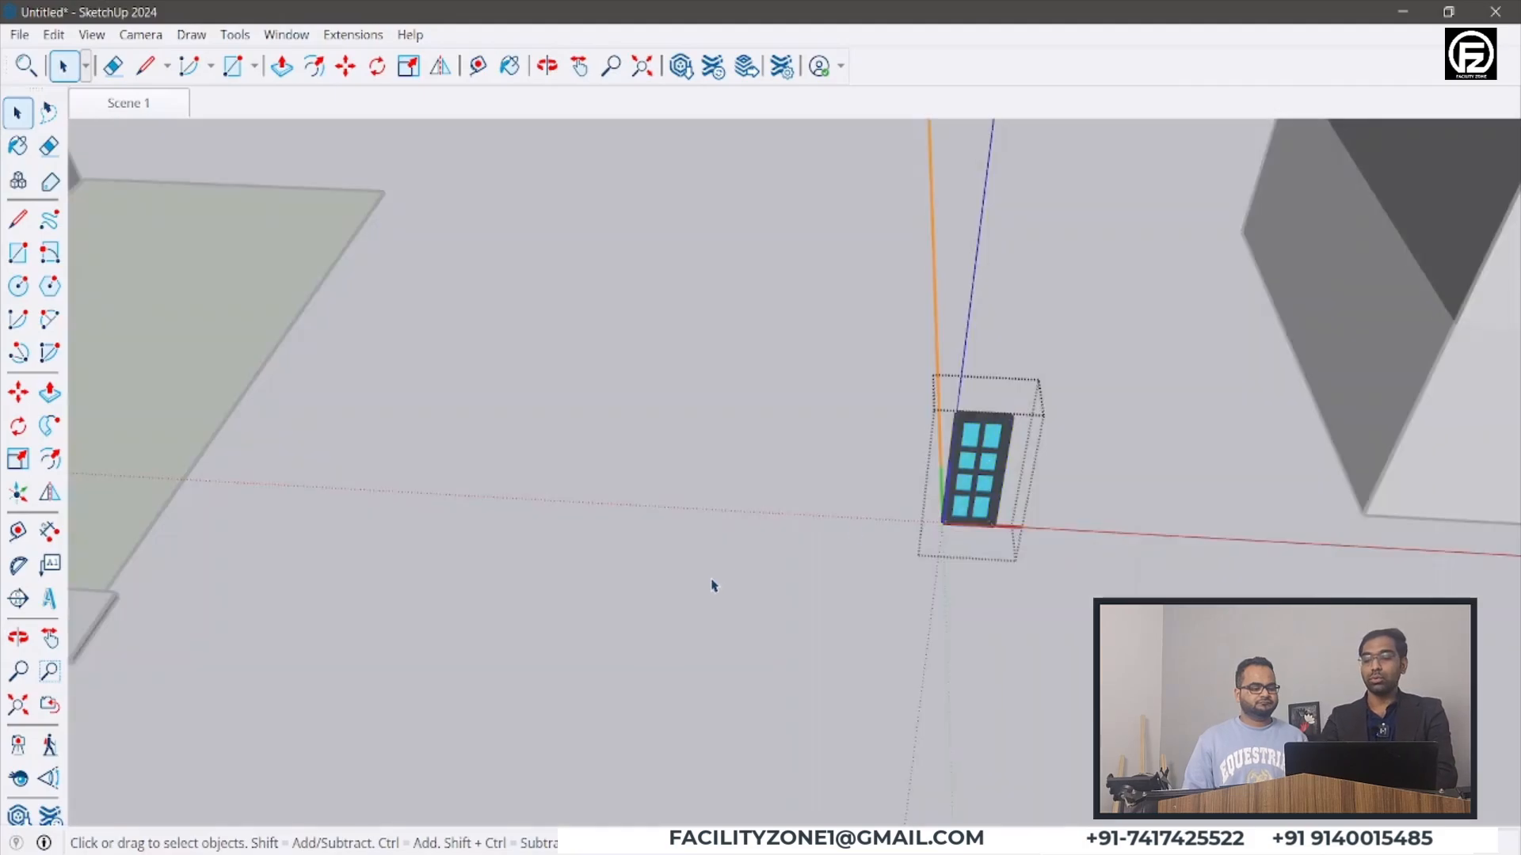
{"action": "scroll", "coordinate": [714, 584], "scroll_direction": "down", "scroll_amount": 1}
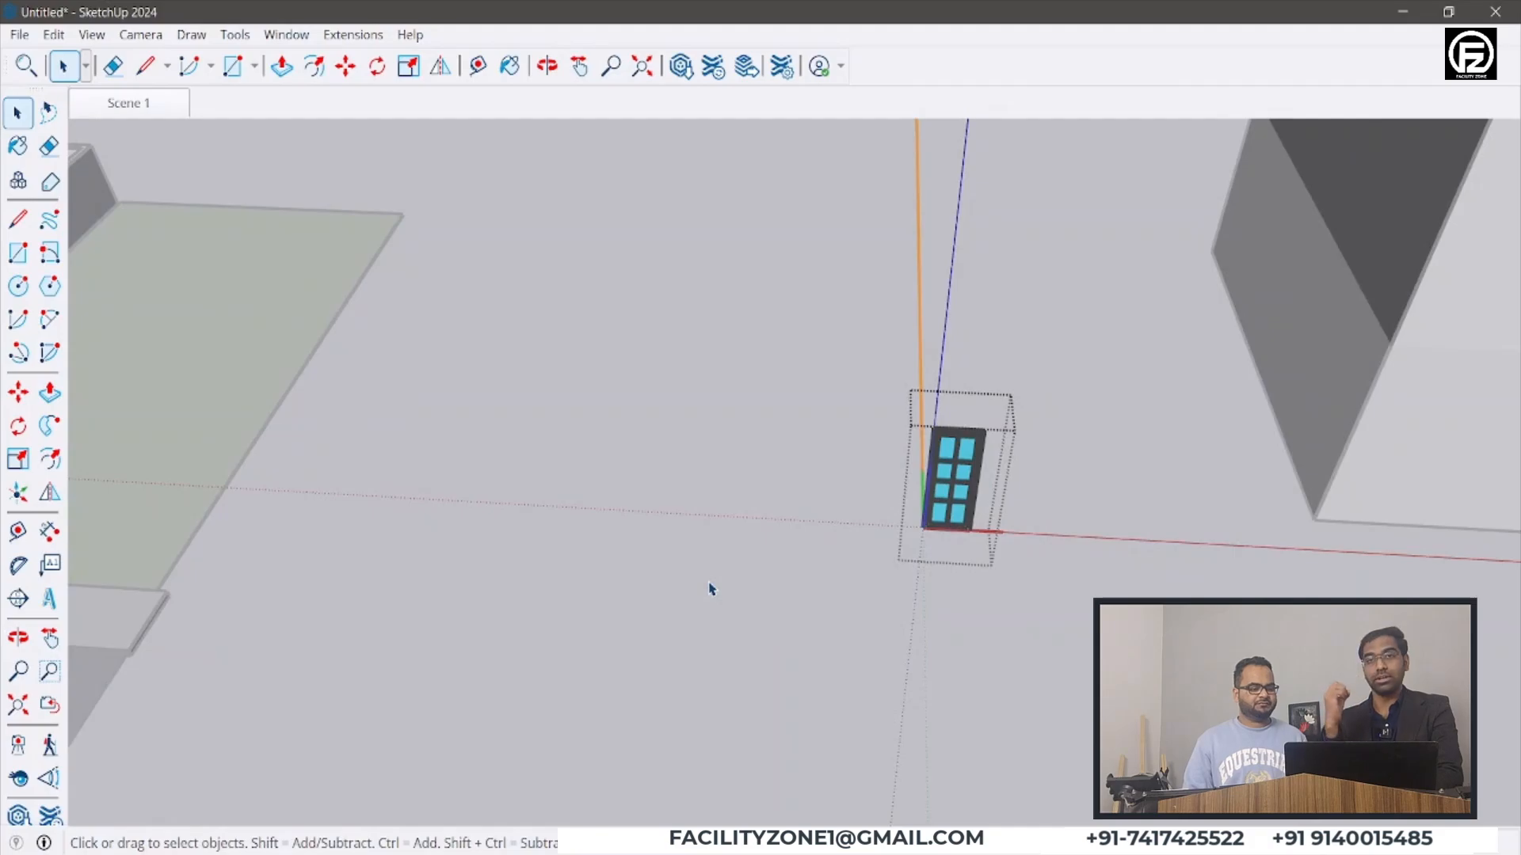
{"action": "left_click", "coordinate": [710, 588]}
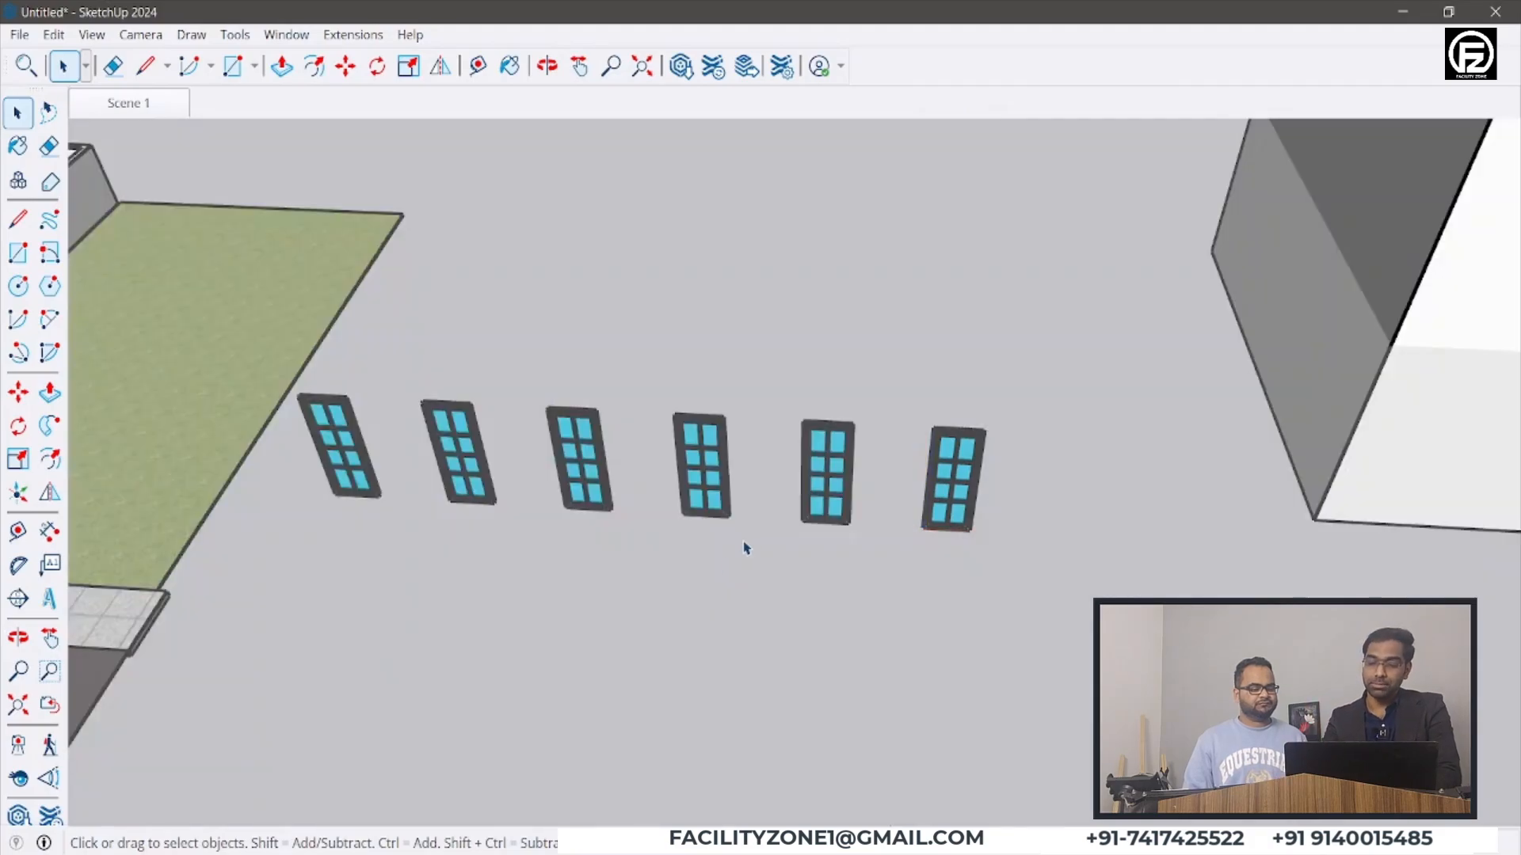
- Open the end window component for editing with the house and neighbouring block in view
{"action": "double_click", "coordinate": [982, 463]}
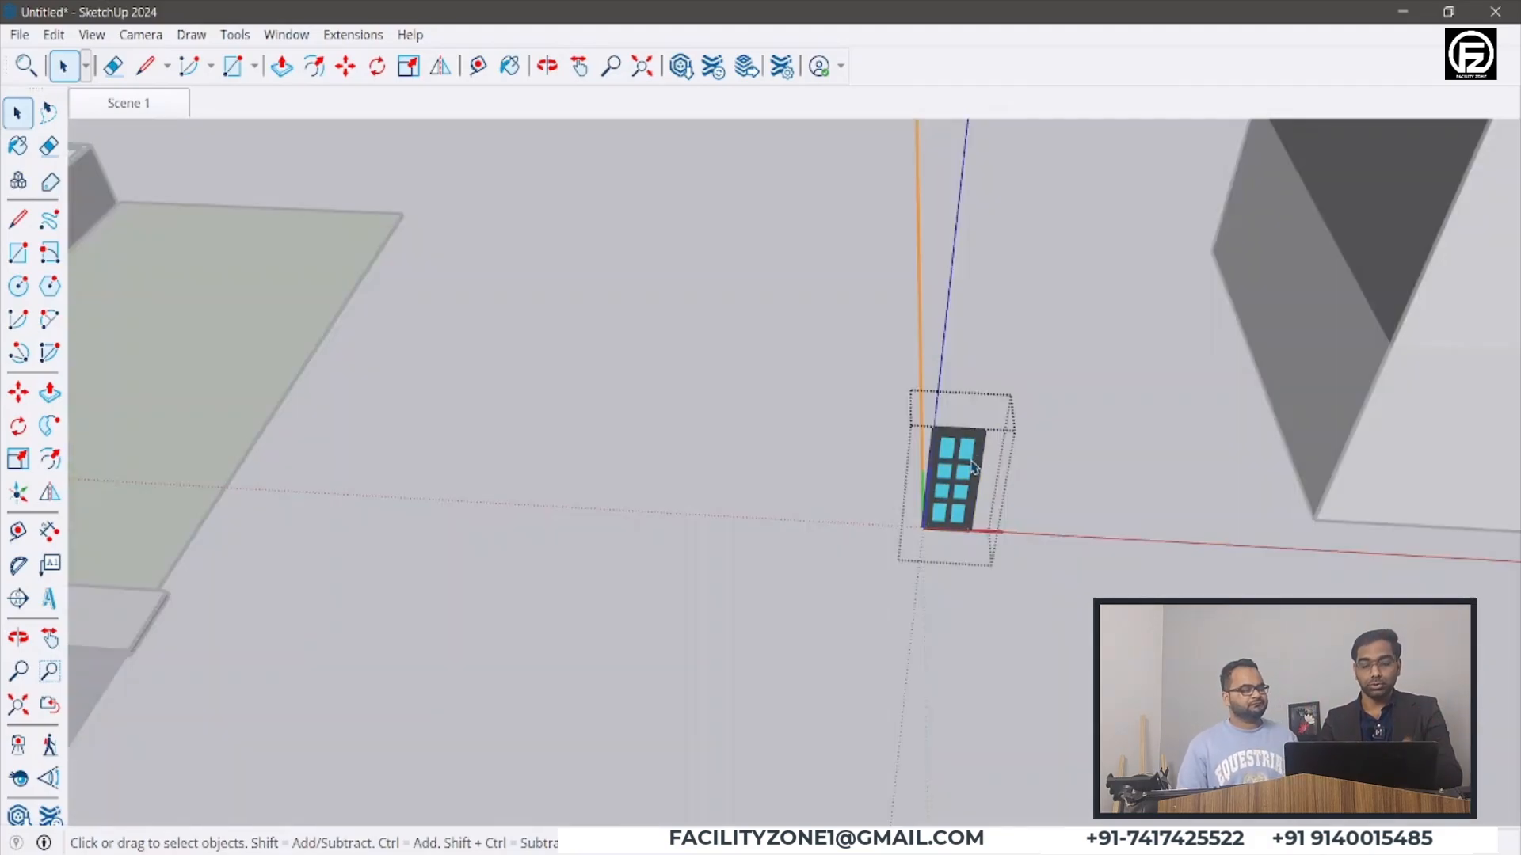
{"action": "scroll", "coordinate": [975, 466], "scroll_direction": "down", "scroll_amount": 2}
{"action": "scroll", "coordinate": [841, 495], "scroll_direction": "down", "scroll_amount": 1}
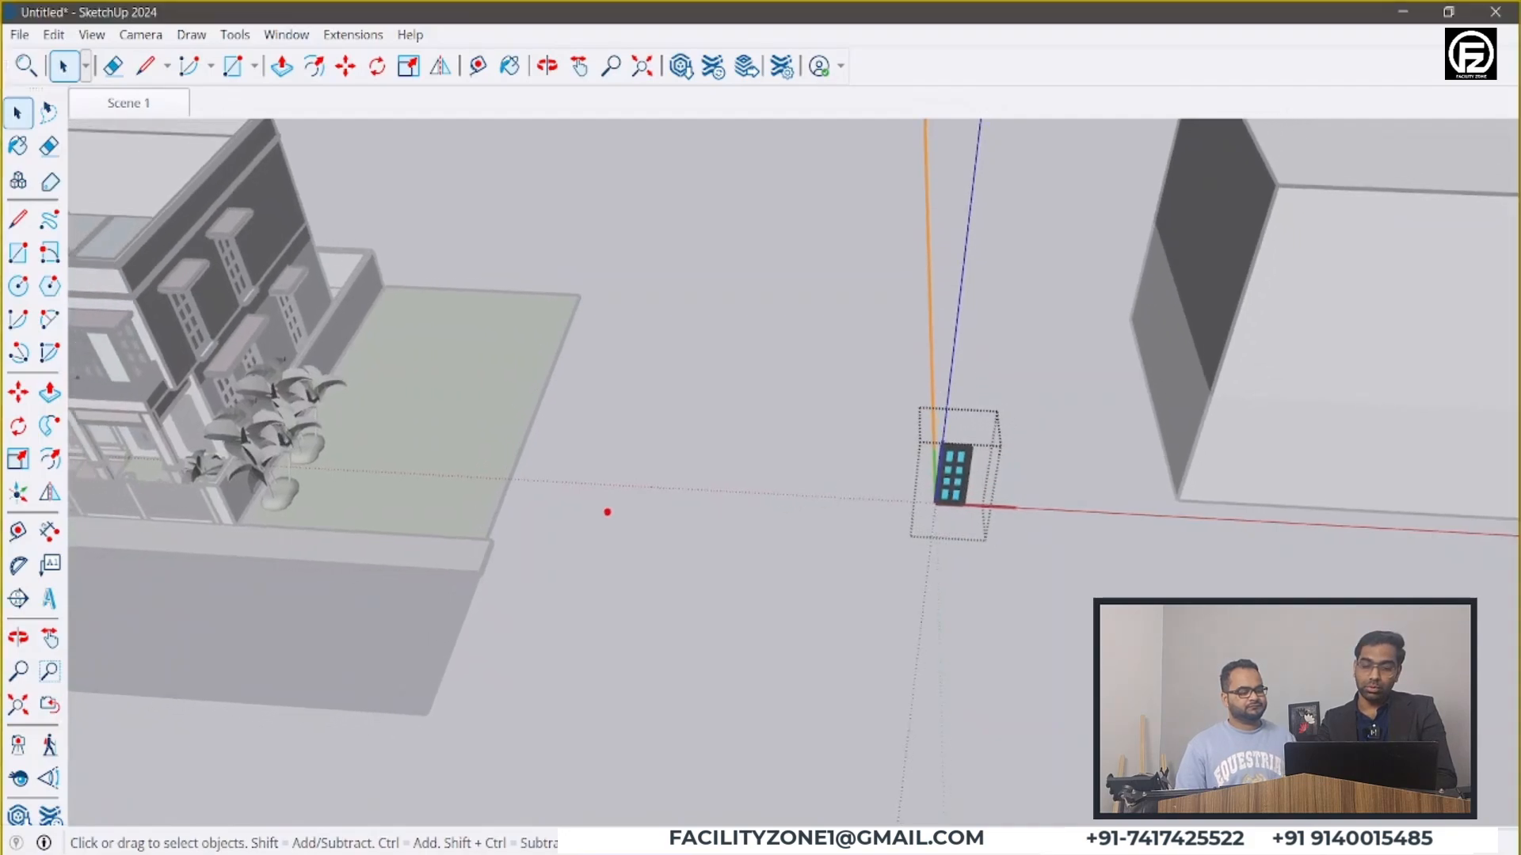
{"action": "mouse_move", "coordinate": [556, 351]}
{"action": "left_mouse_down"}
{"action": "mouse_move", "coordinate": [332, 736]}
{"action": "mouse_move", "coordinate": [946, 160]}
{"action": "mouse_move", "coordinate": [1267, 46]}
{"action": "mouse_move", "coordinate": [184, 523]}
{"action": "left_mouse_up"}
{"action": "mouse_move", "coordinate": [595, 389]}
{"action": "left_mouse_down"}
{"action": "mouse_move", "coordinate": [697, 736]}
{"action": "mouse_move", "coordinate": [725, 416]}
{"action": "left_mouse_up"}
{"action": "left_click_drag", "start_coordinate": [808, 409], "coordinate": [708, 552]}
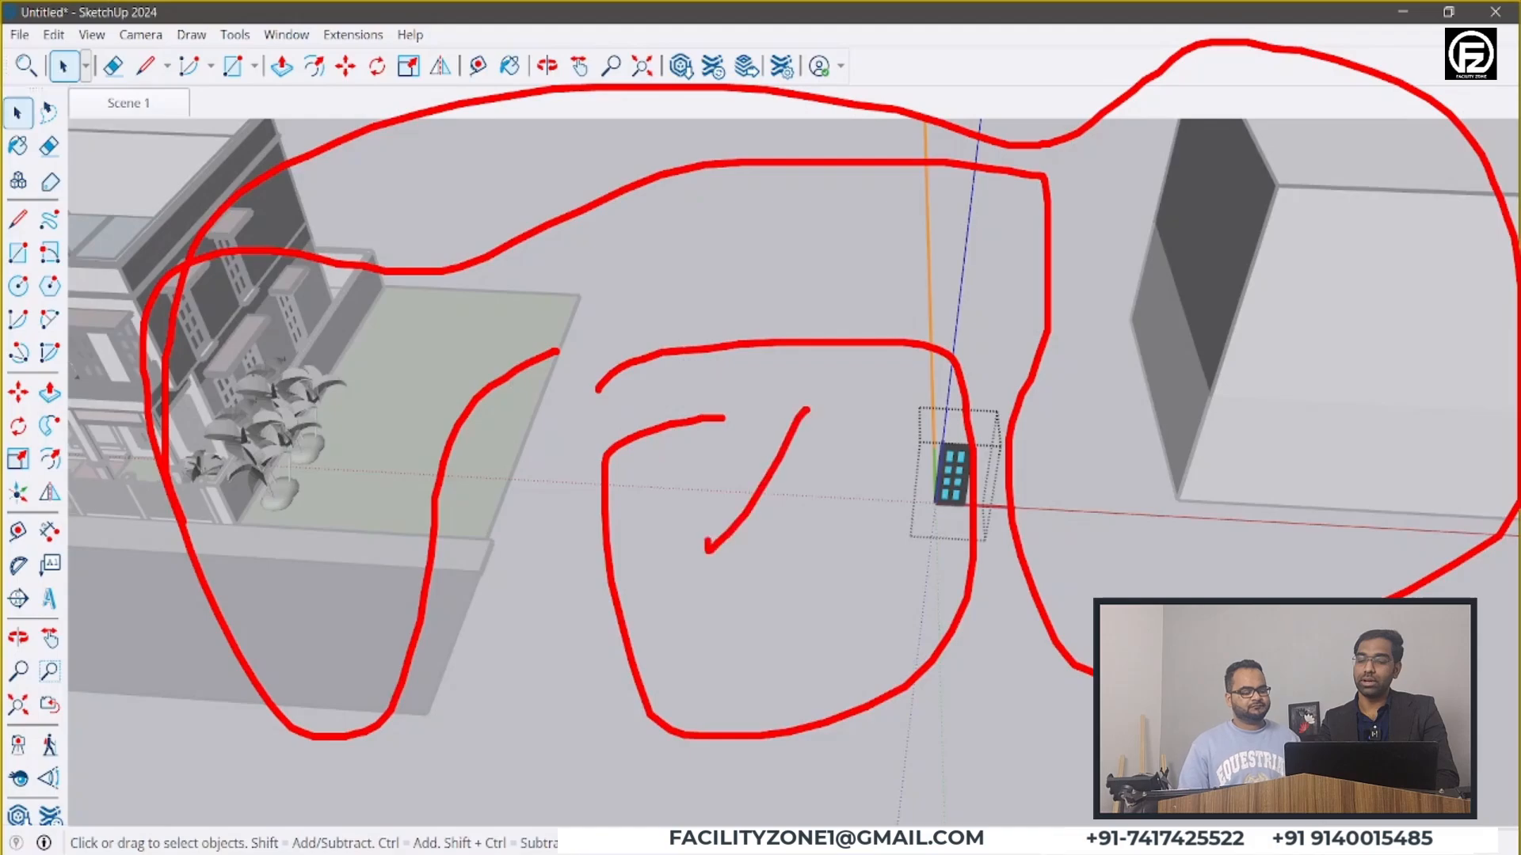
{"action": "left_click_drag", "start_coordinate": [723, 439], "coordinate": [795, 548]}
- Exit the end window component and turn off Hide Similar Components for component editing
{"action": "key", "text": "Escape"}
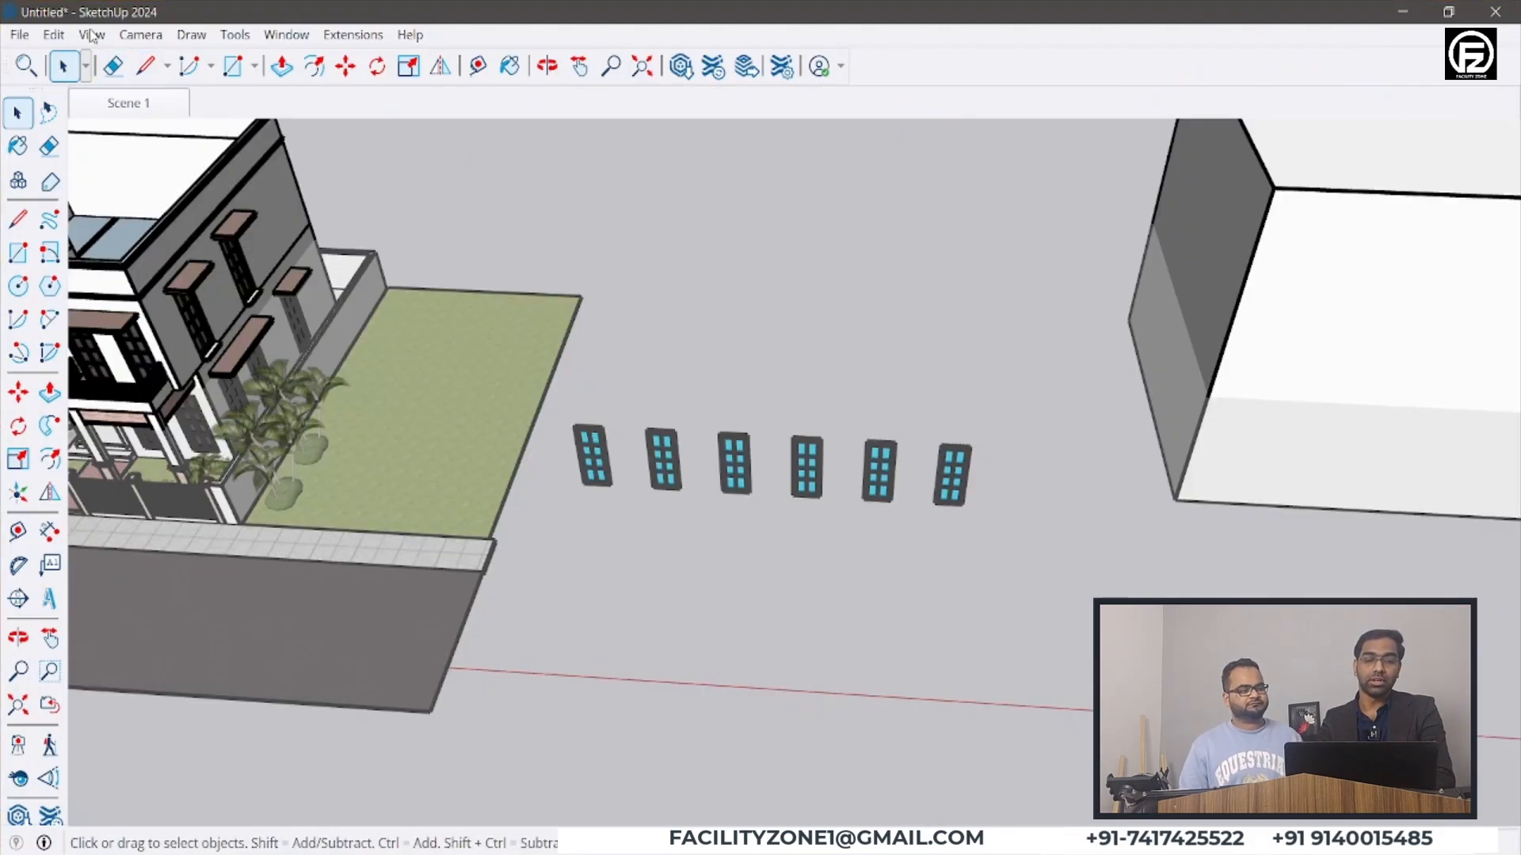
{"action": "left_click", "coordinate": [92, 34]}
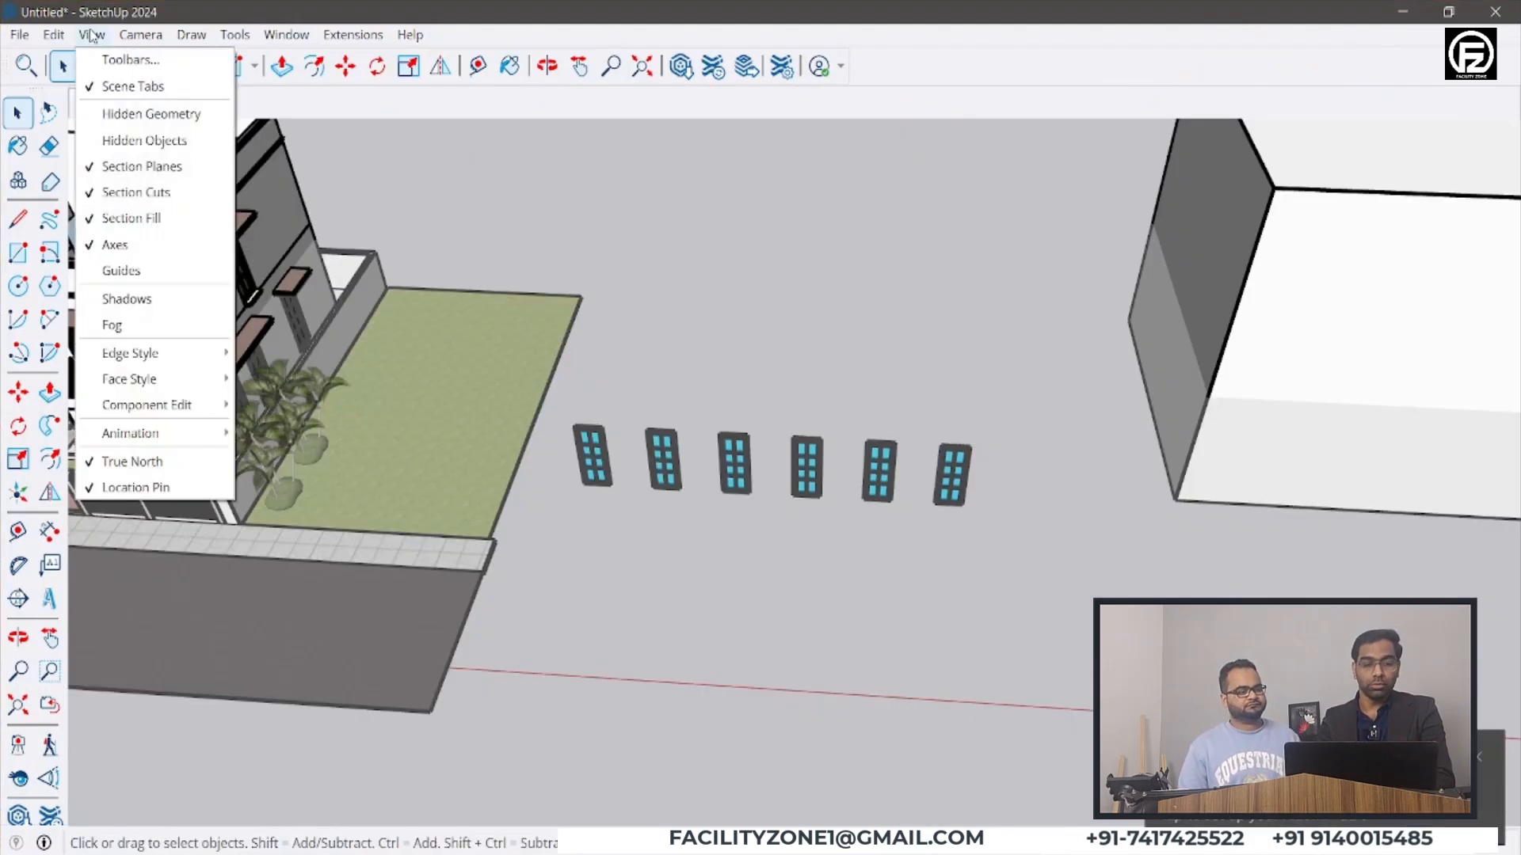
{"action": "mouse_move", "coordinate": [194, 405]}
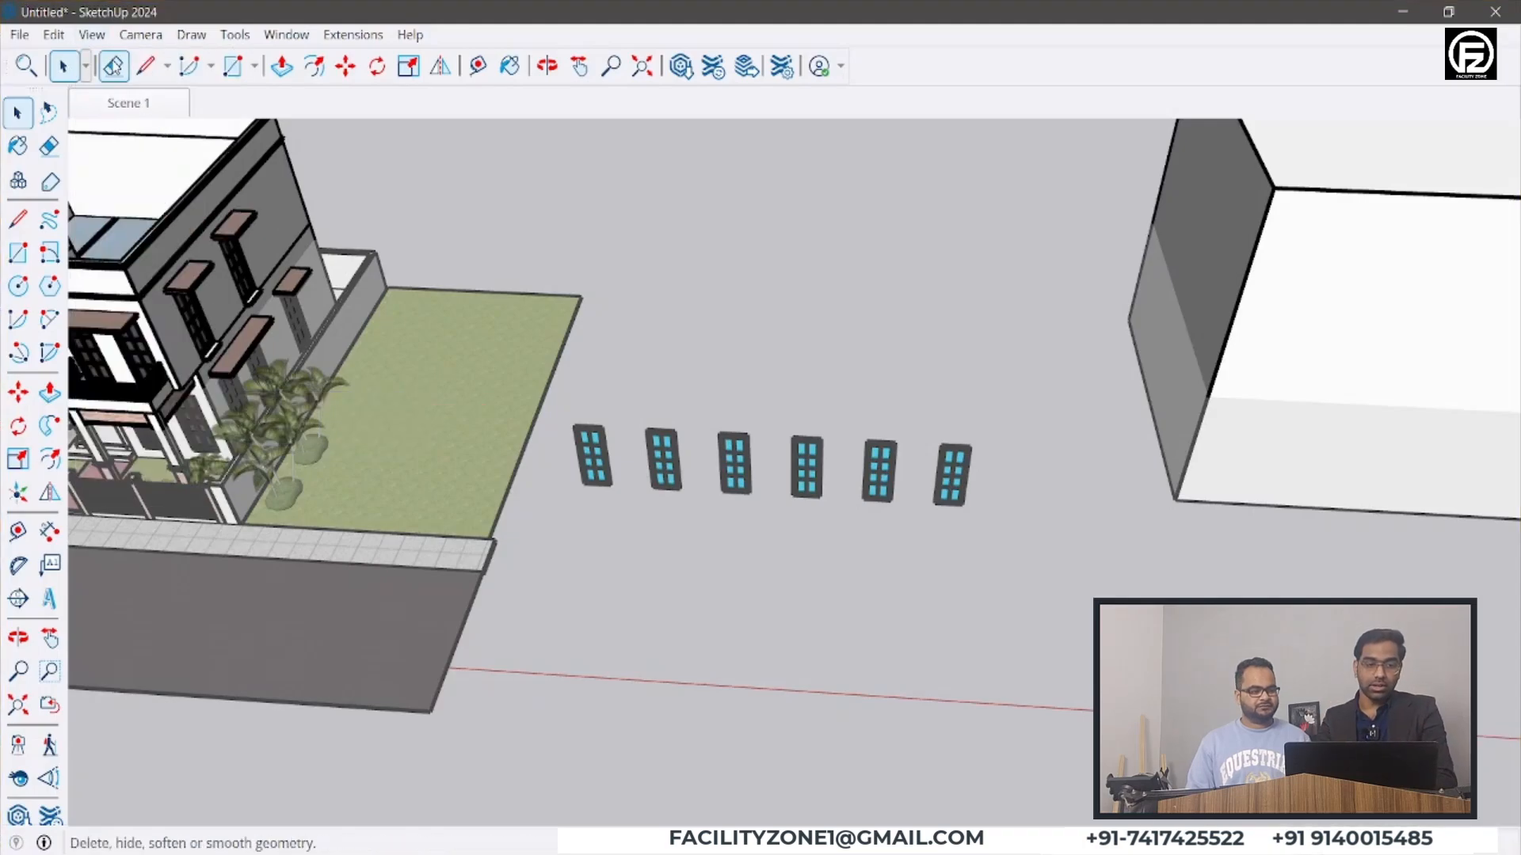
{"action": "left_click", "coordinate": [92, 35]}
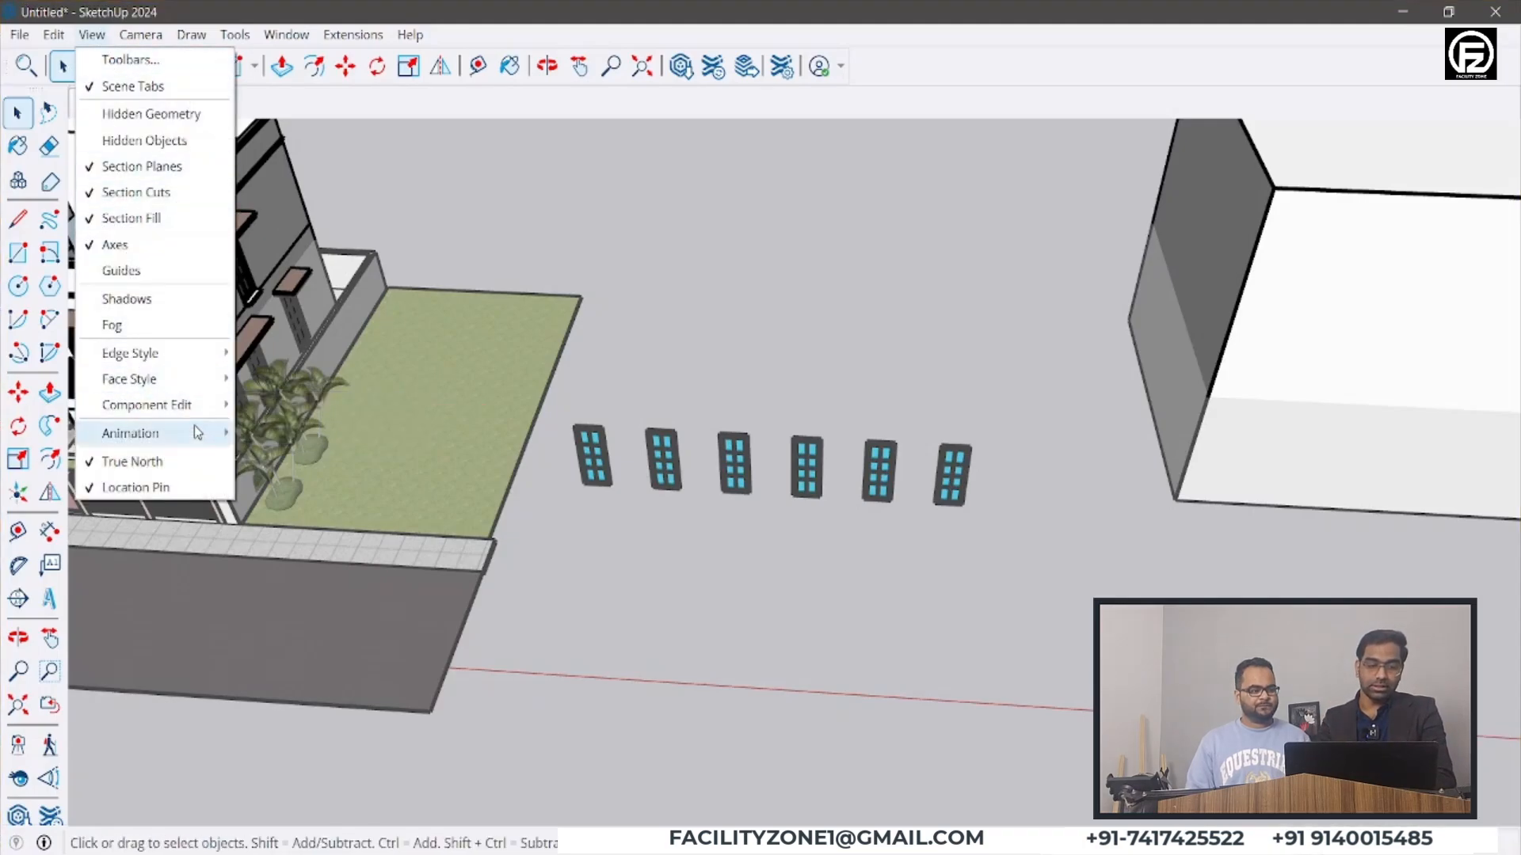
{"action": "mouse_move", "coordinate": [202, 409]}
{"action": "left_click", "coordinate": [254, 411]}
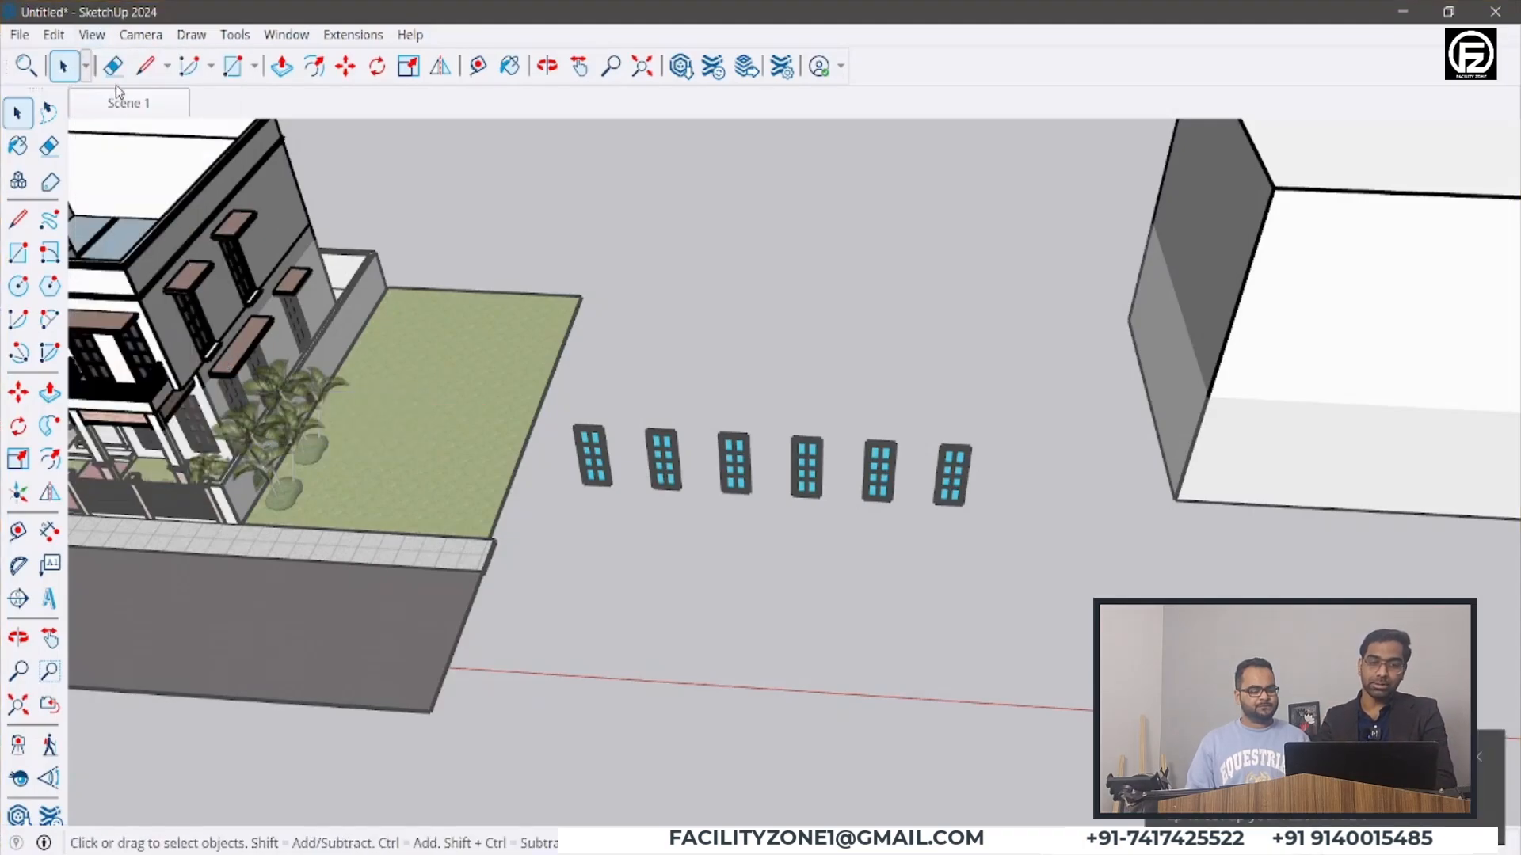
- Turn on Hide Rest Of Model for component editing and open the end window in the row for editing
{"action": "left_click", "coordinate": [92, 35]}
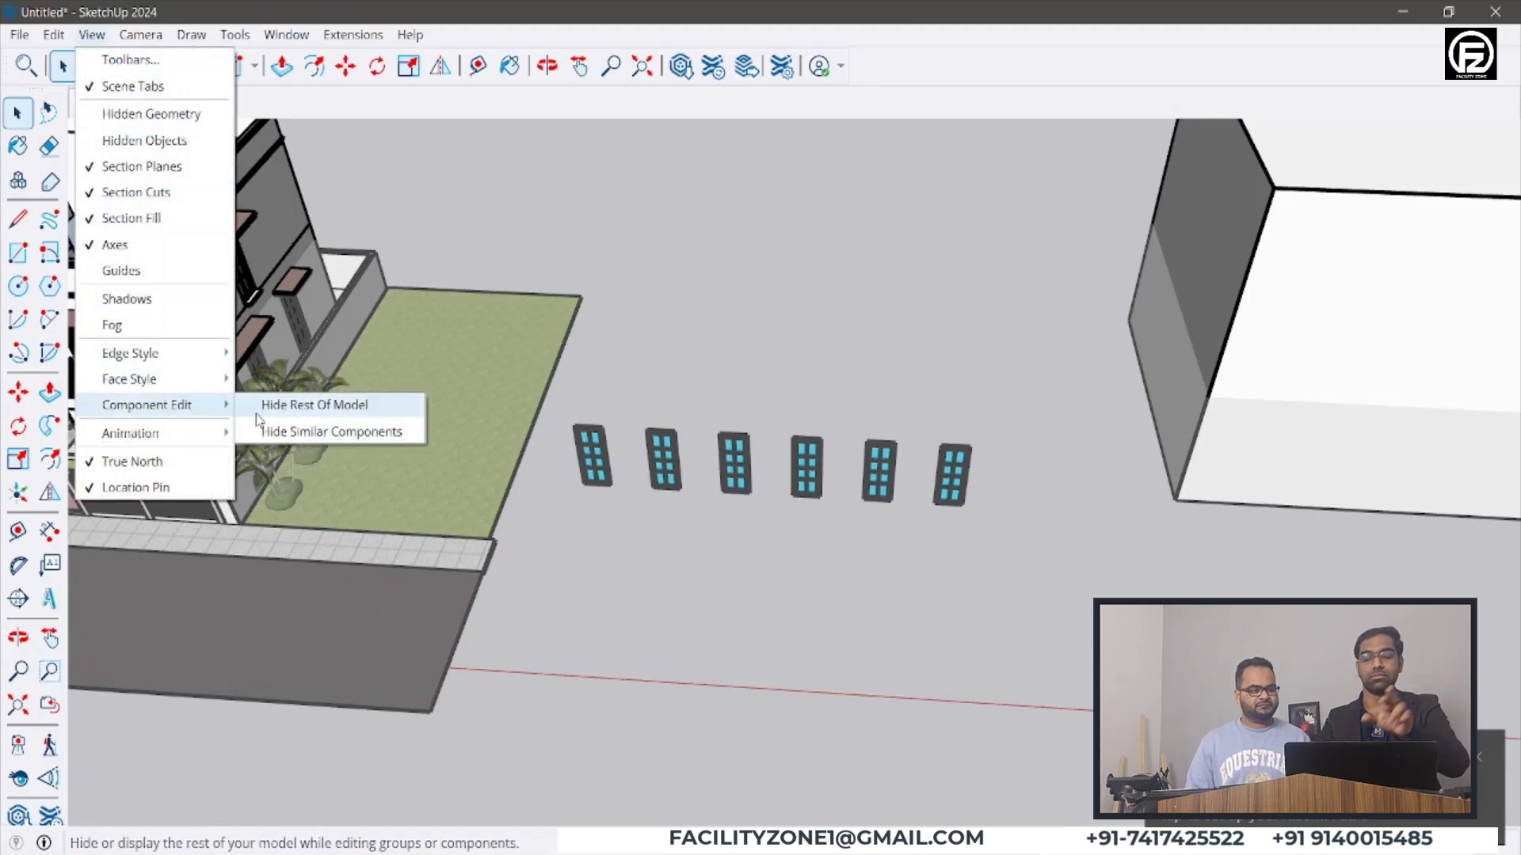
{"action": "left_click", "coordinate": [257, 409]}
{"action": "scroll", "coordinate": [937, 466], "scroll_direction": "up", "scroll_amount": 1}
{"action": "scroll", "coordinate": [937, 466], "scroll_direction": "up", "scroll_amount": 1}
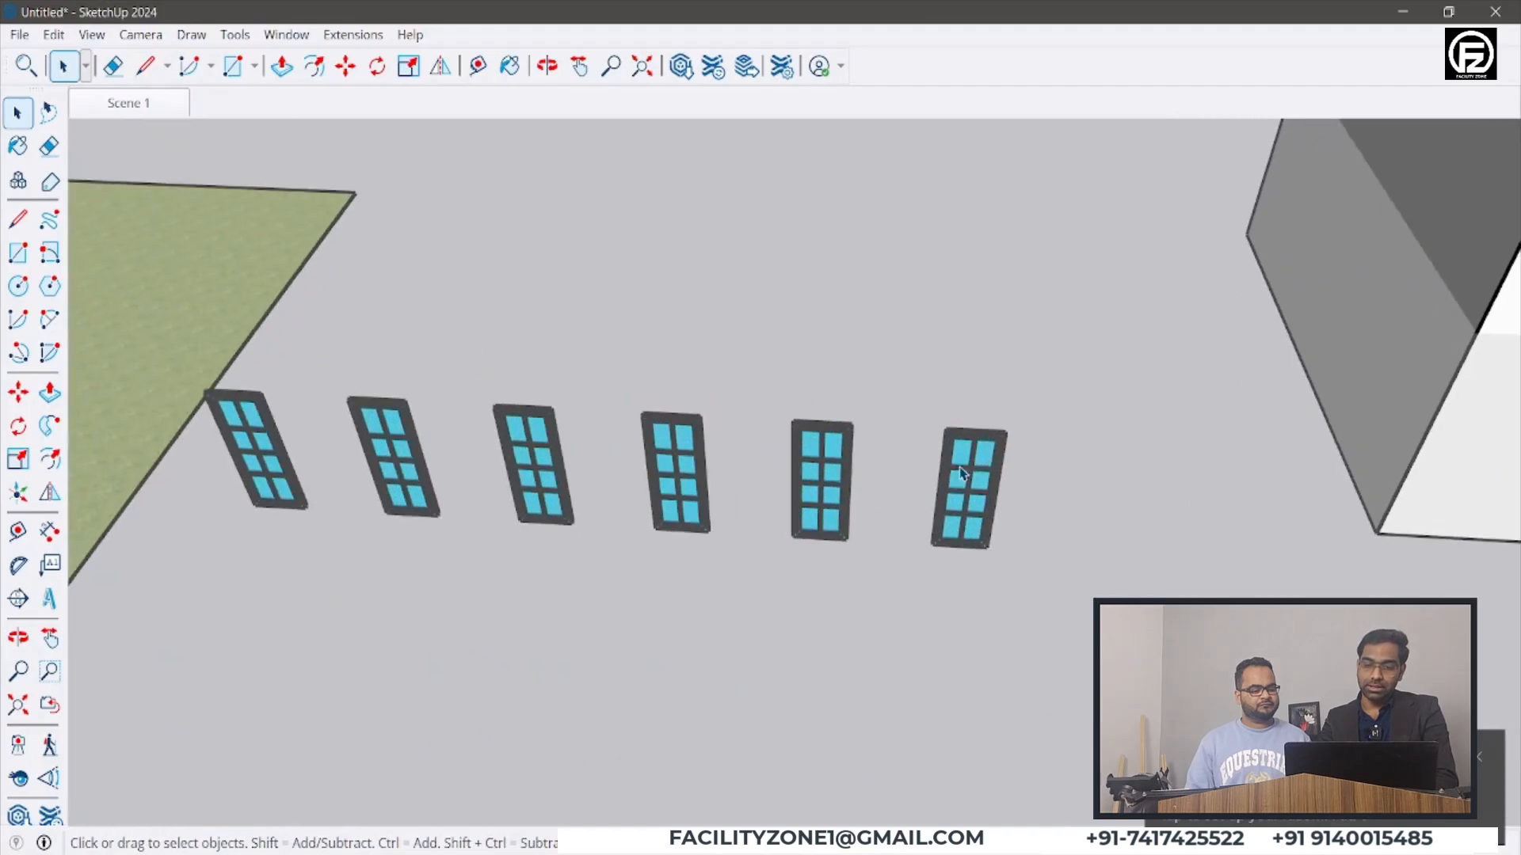
{"action": "double_click", "coordinate": [961, 477]}
{"action": "middle_click_drag", "start_coordinate": [961, 477], "coordinate": [713, 516]}
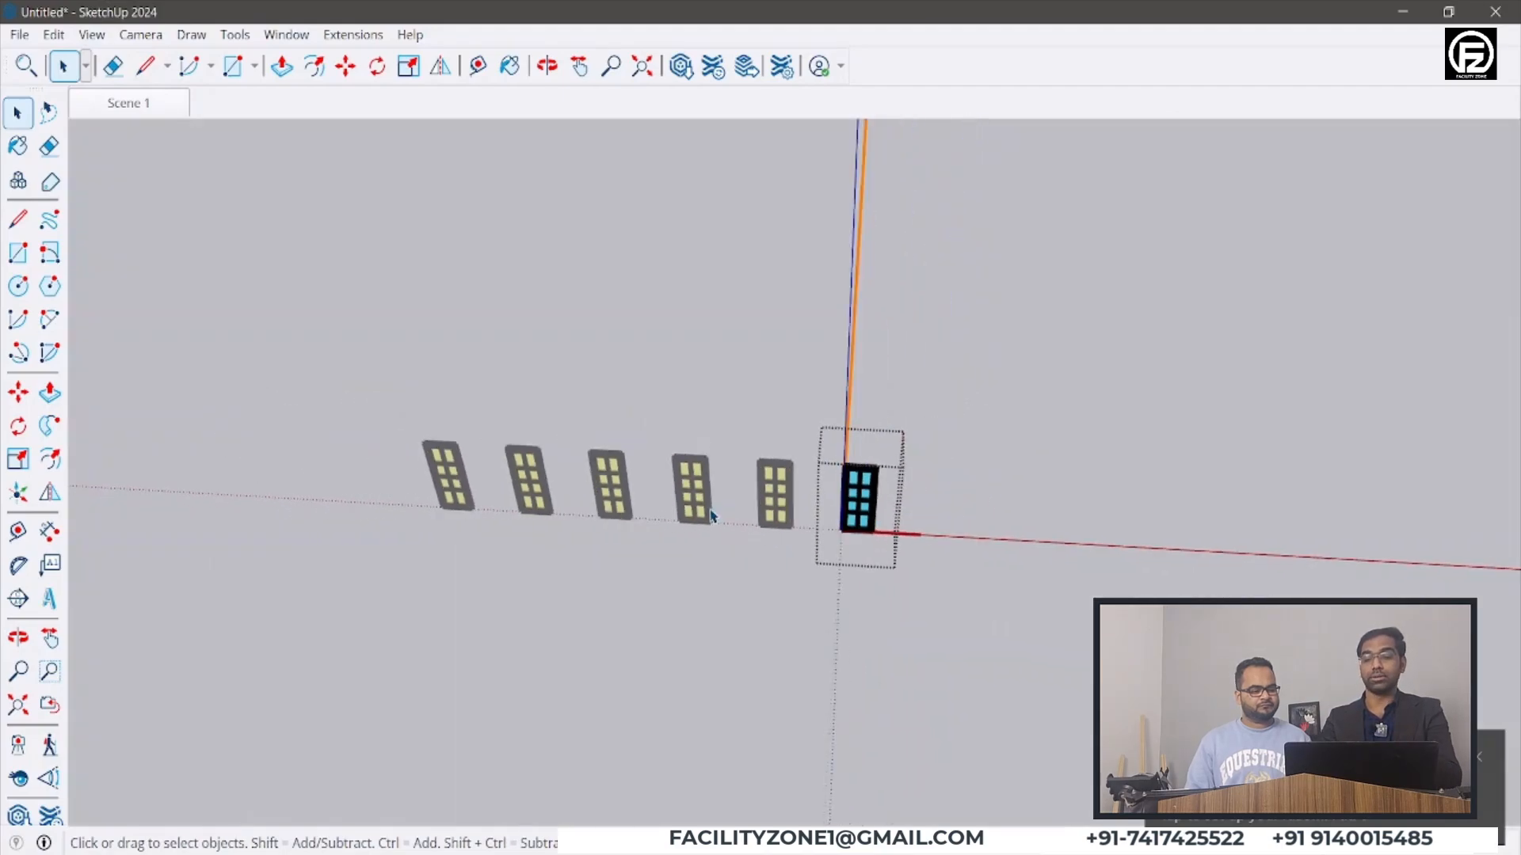
{"action": "scroll", "coordinate": [713, 517], "scroll_direction": "down", "scroll_amount": 1}
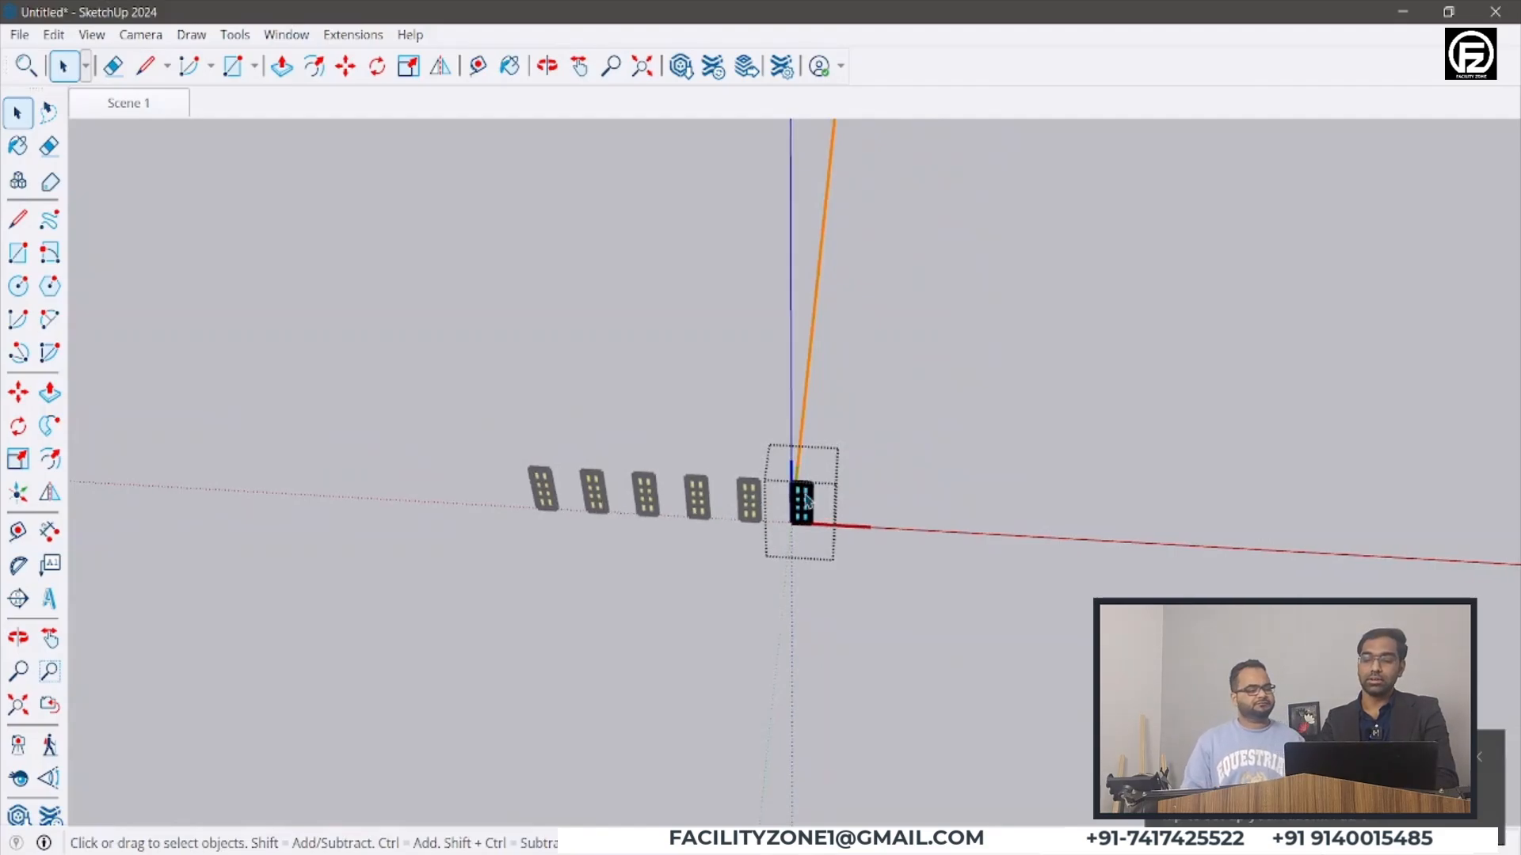
- Open the window next to the end one for editing, examine it alongside the similar windows, and exit the component
{"action": "left_click", "coordinate": [747, 507]}
{"action": "scroll", "coordinate": [747, 506], "scroll_direction": "up", "scroll_amount": 2}
{"action": "double_click", "coordinate": [747, 504]}
{"action": "left_click", "coordinate": [751, 613]}
{"action": "scroll", "coordinate": [749, 522], "scroll_direction": "down", "scroll_amount": 1}
{"action": "scroll", "coordinate": [754, 514], "scroll_direction": "up", "scroll_amount": 1}
{"action": "double_click", "coordinate": [745, 517]}
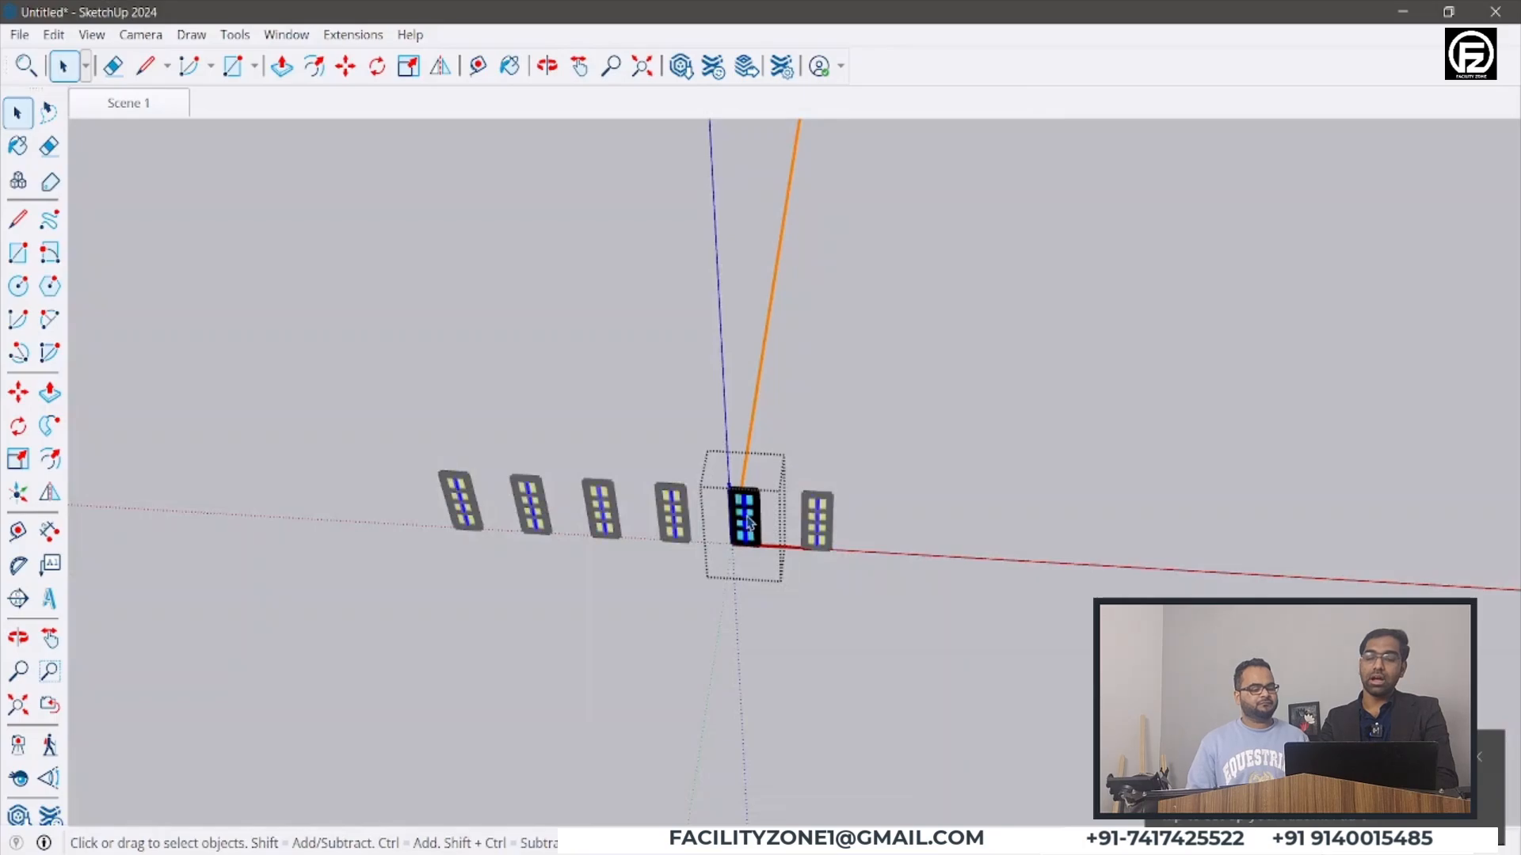
{"action": "left_click", "coordinate": [757, 603]}
{"action": "scroll", "coordinate": [757, 603], "scroll_direction": "down", "scroll_amount": 2}
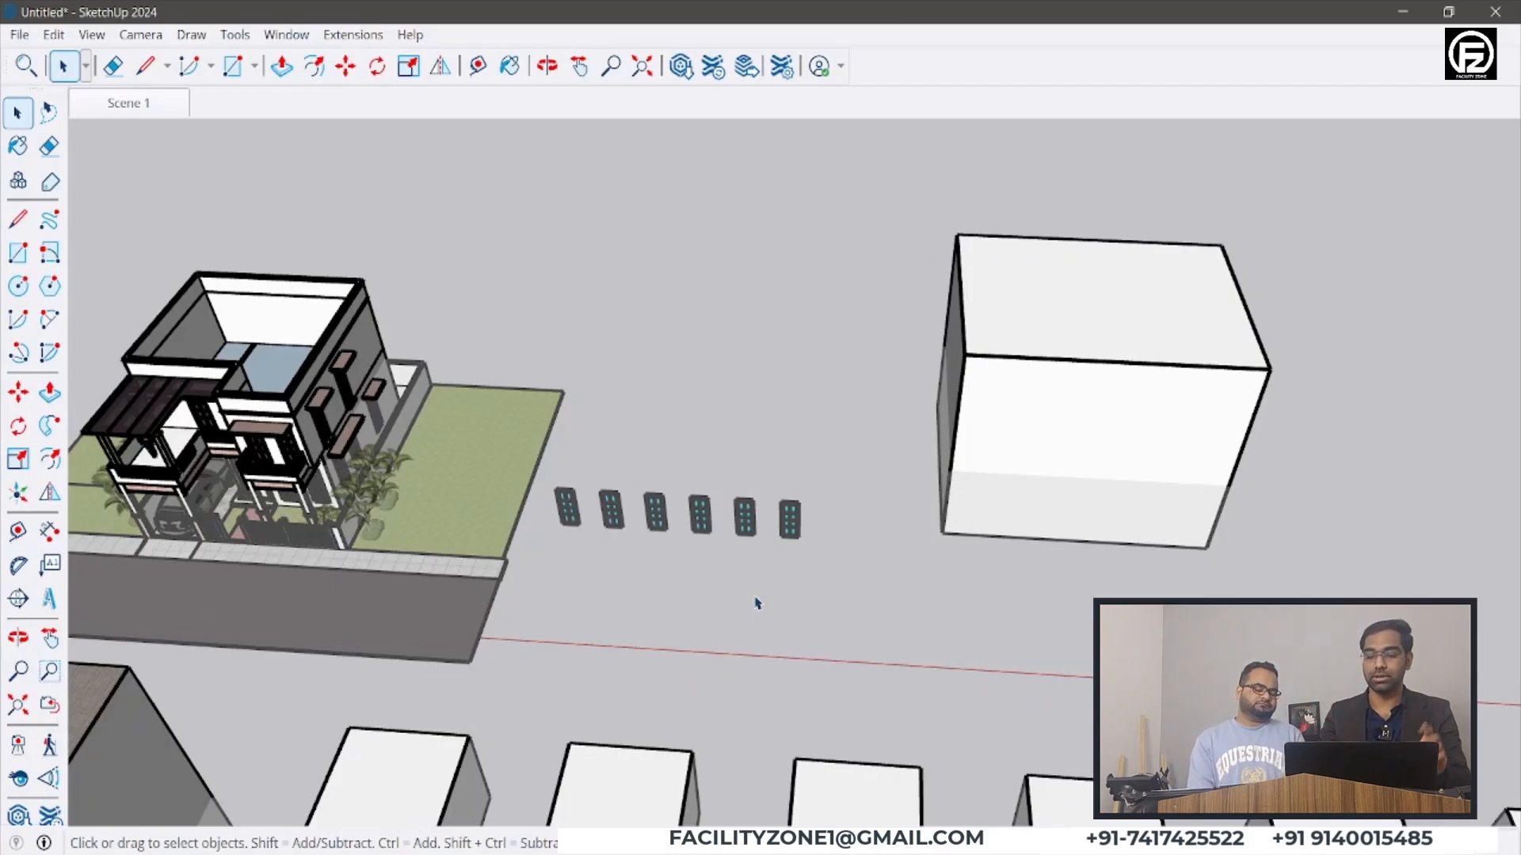
- Turn on Hide Similar Components as well and open the end window component to examine it in isolation
{"action": "left_click", "coordinate": [93, 35]}
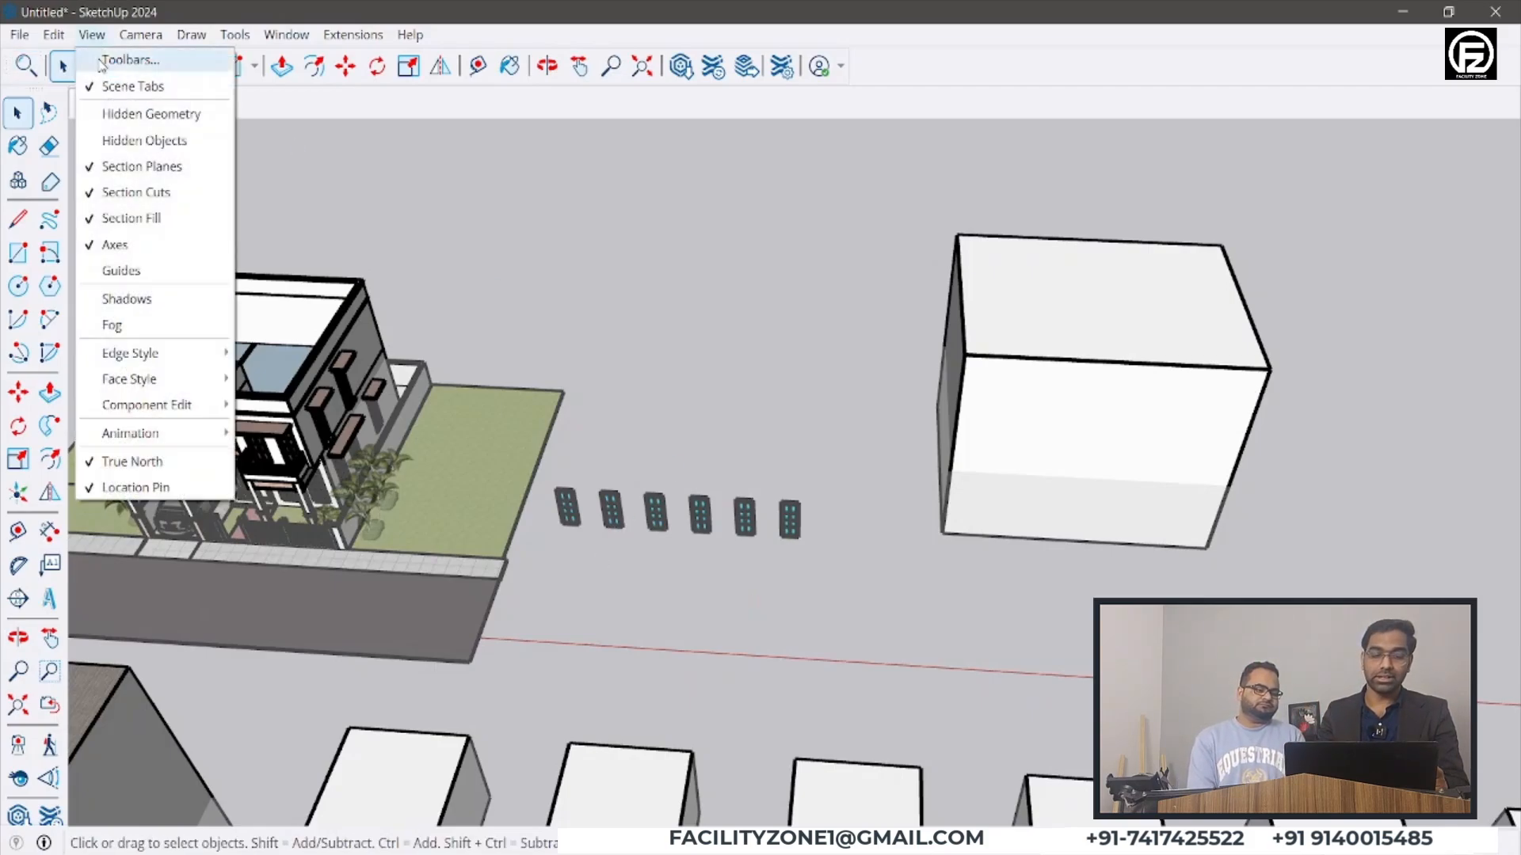
{"action": "mouse_move", "coordinate": [158, 405]}
{"action": "left_click", "coordinate": [317, 431]}
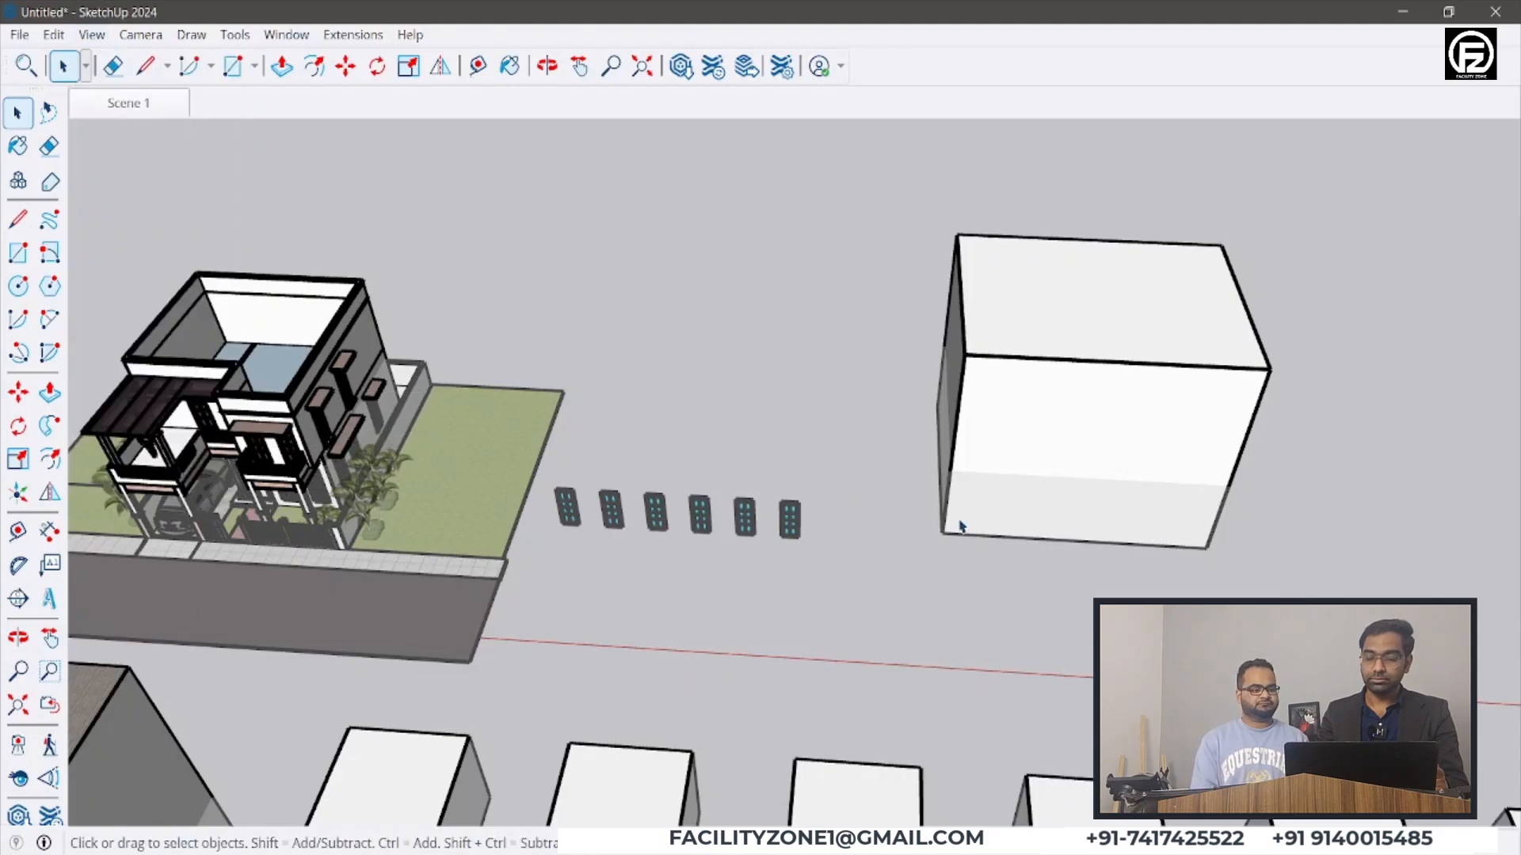
{"action": "scroll", "coordinate": [788, 521], "scroll_direction": "up", "scroll_amount": 6}
{"action": "double_click", "coordinate": [783, 523]}
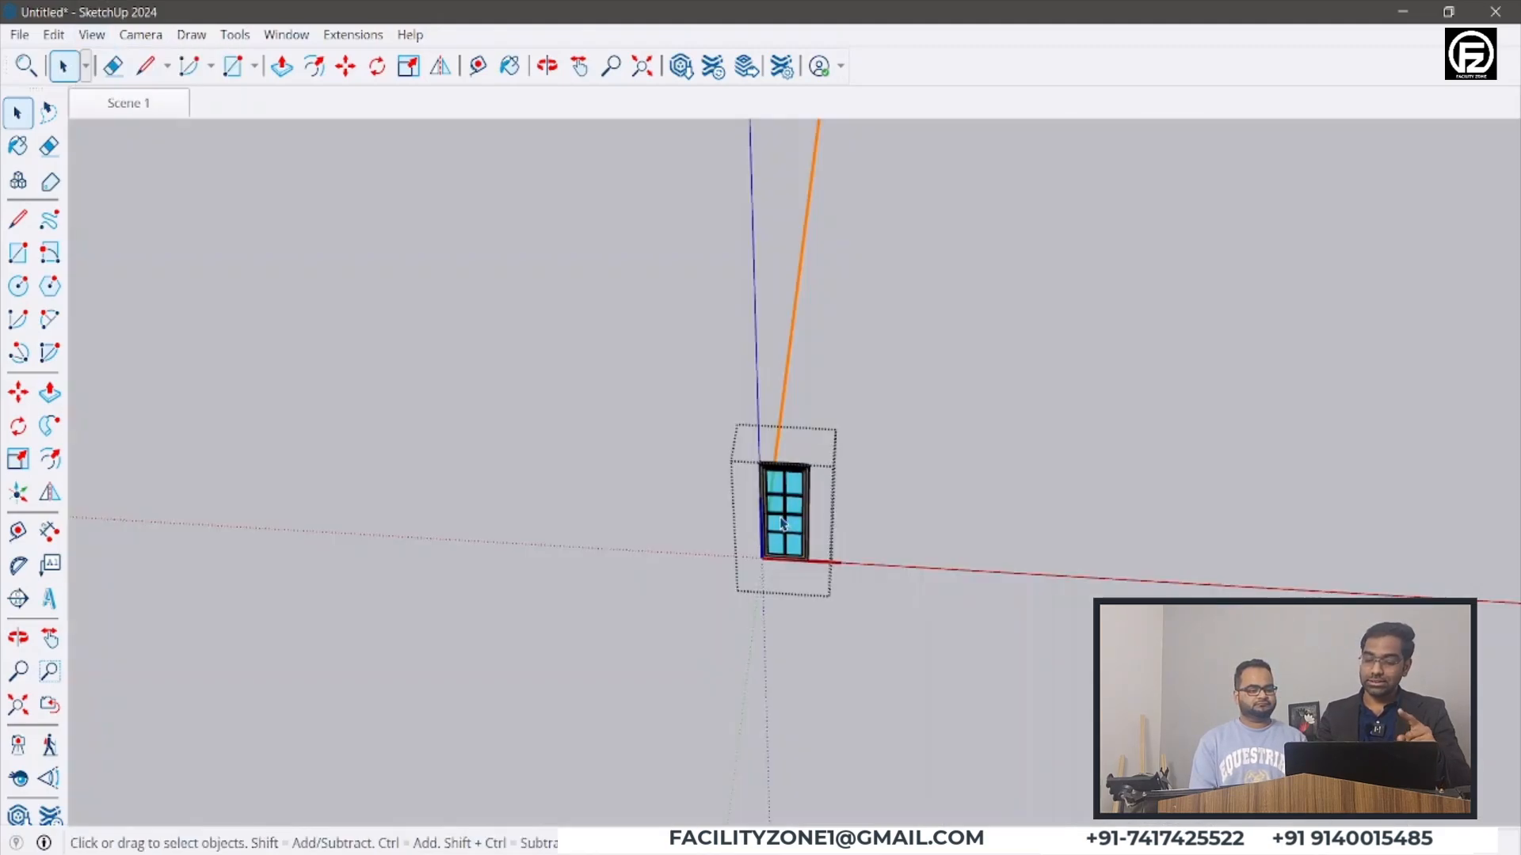
{"action": "scroll", "coordinate": [781, 523], "scroll_direction": "down", "scroll_amount": 5}
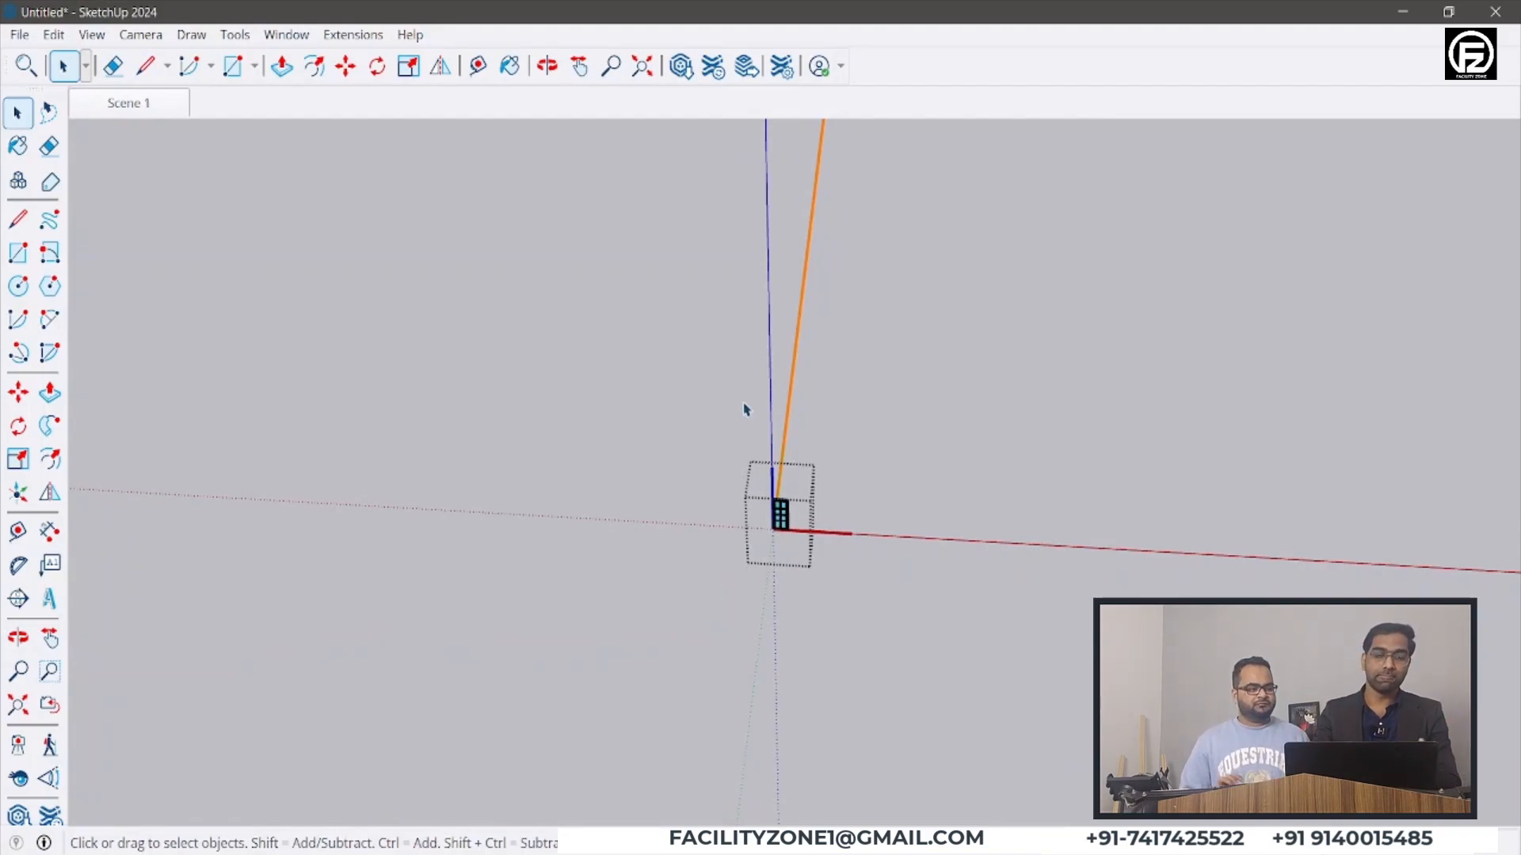
- Turn off both Hide Rest Of Model and Hide Similar Components for component editing
{"action": "left_click", "coordinate": [83, 35]}
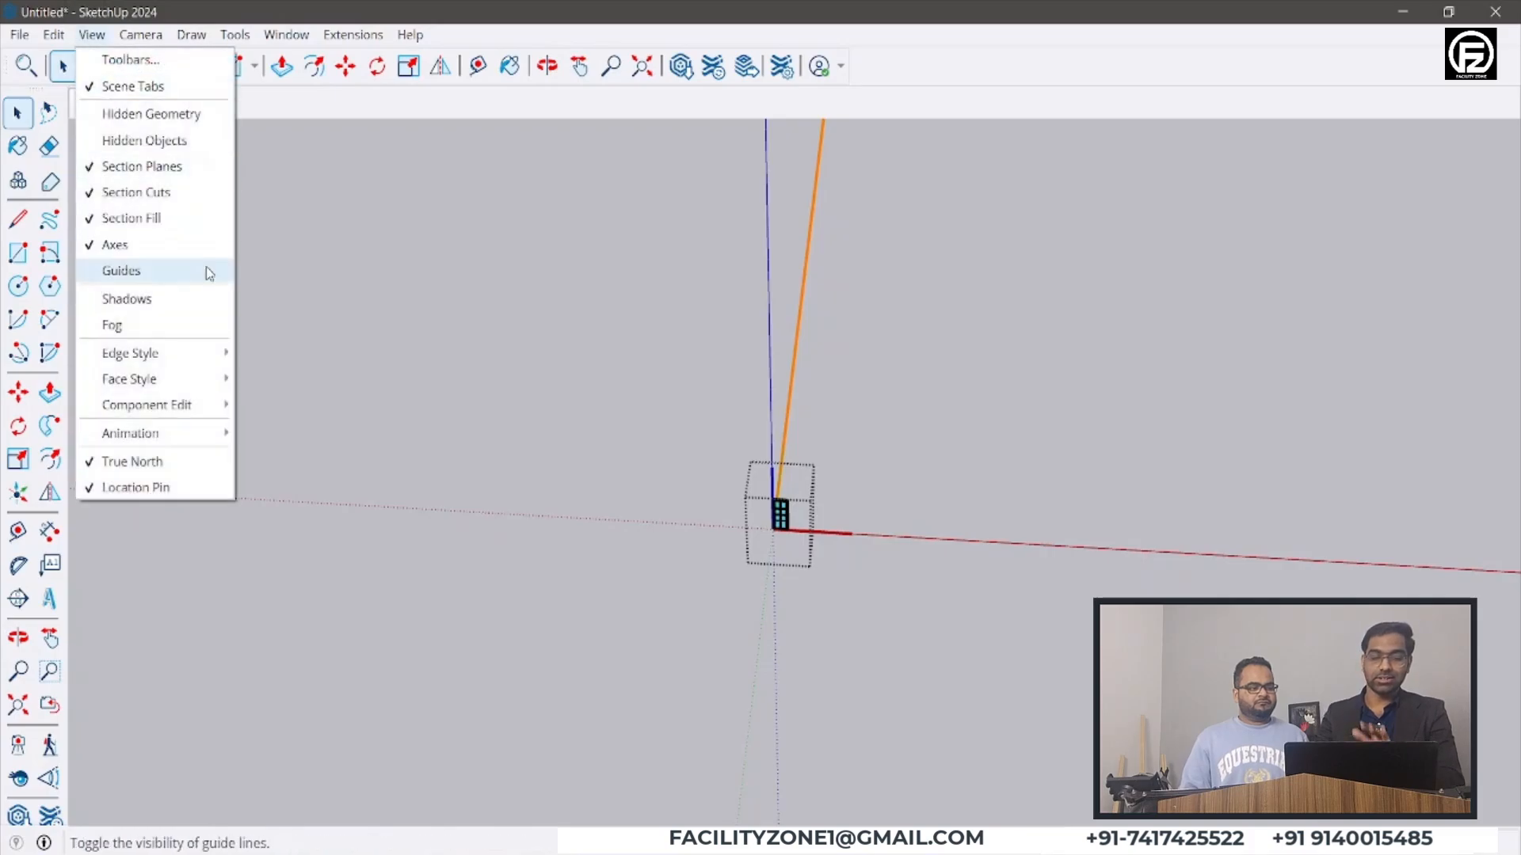
{"action": "left_click", "coordinate": [246, 418]}
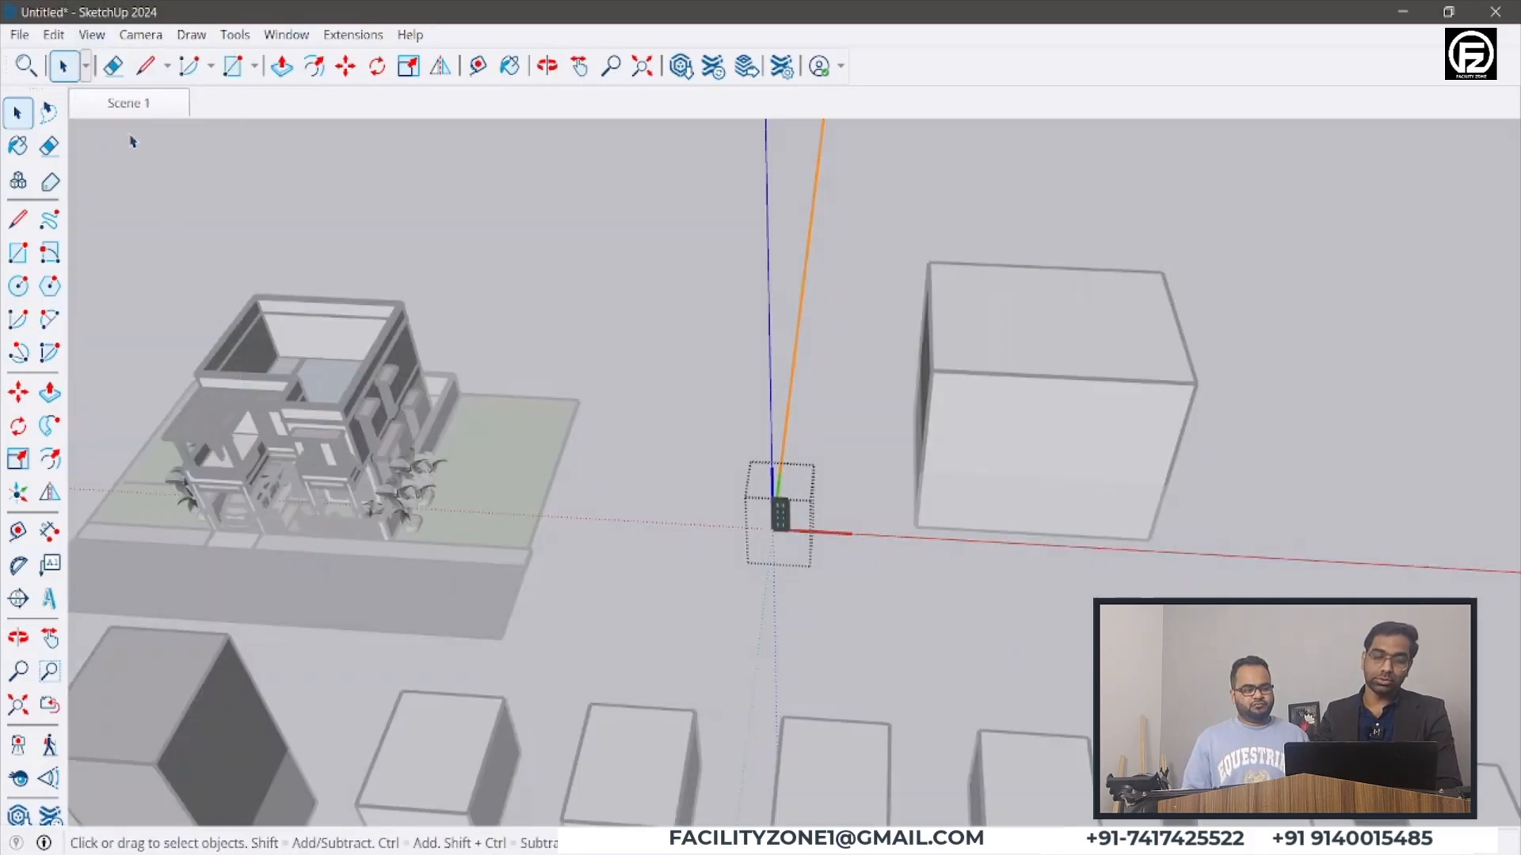
{"action": "left_click", "coordinate": [91, 35]}
{"action": "mouse_move", "coordinate": [225, 405]}
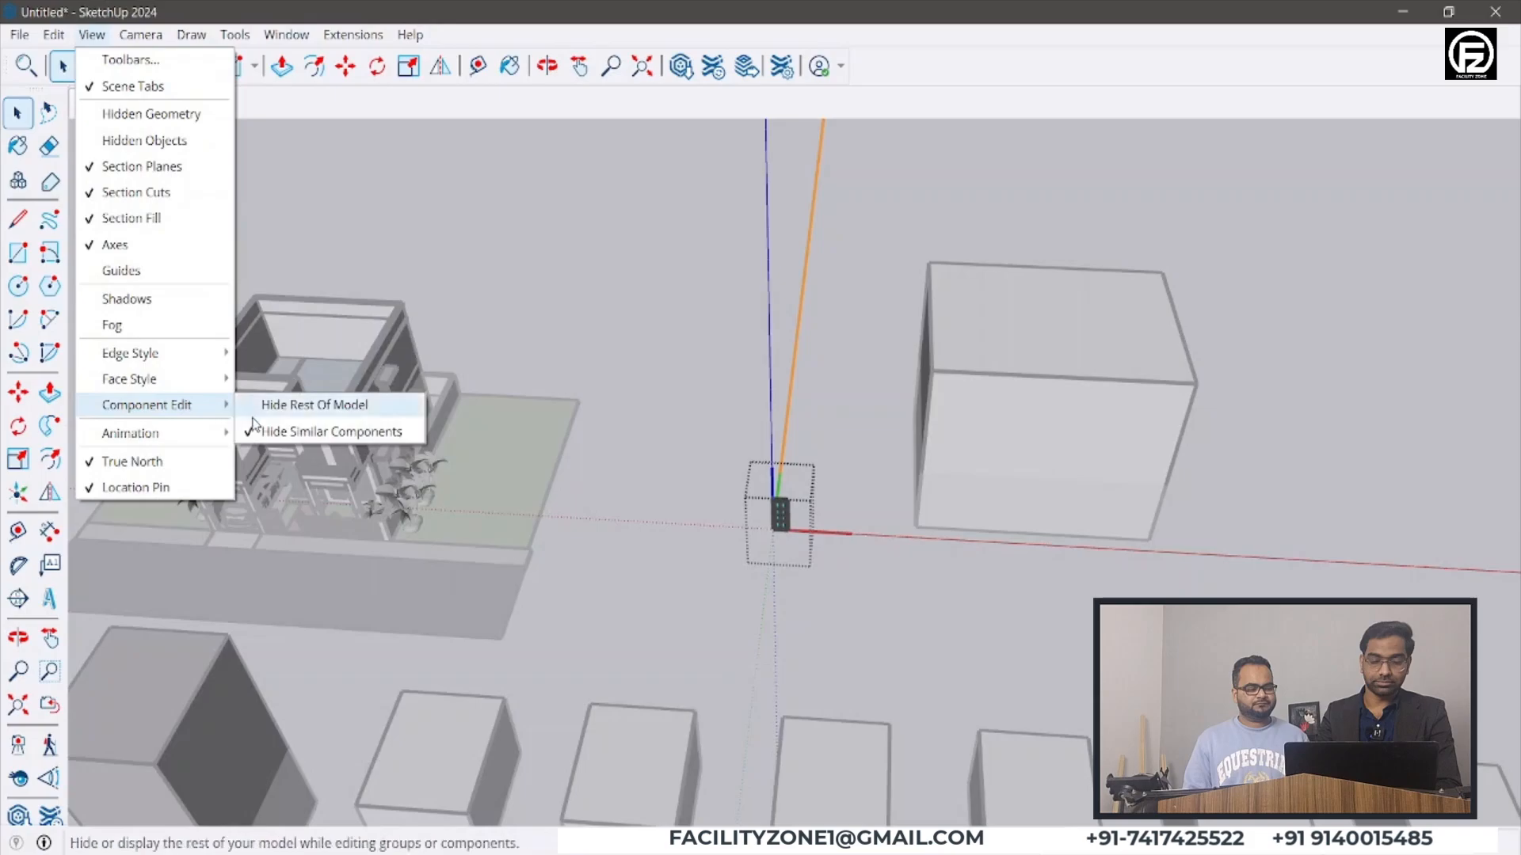
{"action": "left_click", "coordinate": [317, 431]}
- Open the end window component to check how the similar windows and surrounding model display, and exit it
{"action": "scroll", "coordinate": [753, 434], "scroll_direction": "up", "scroll_amount": 5}
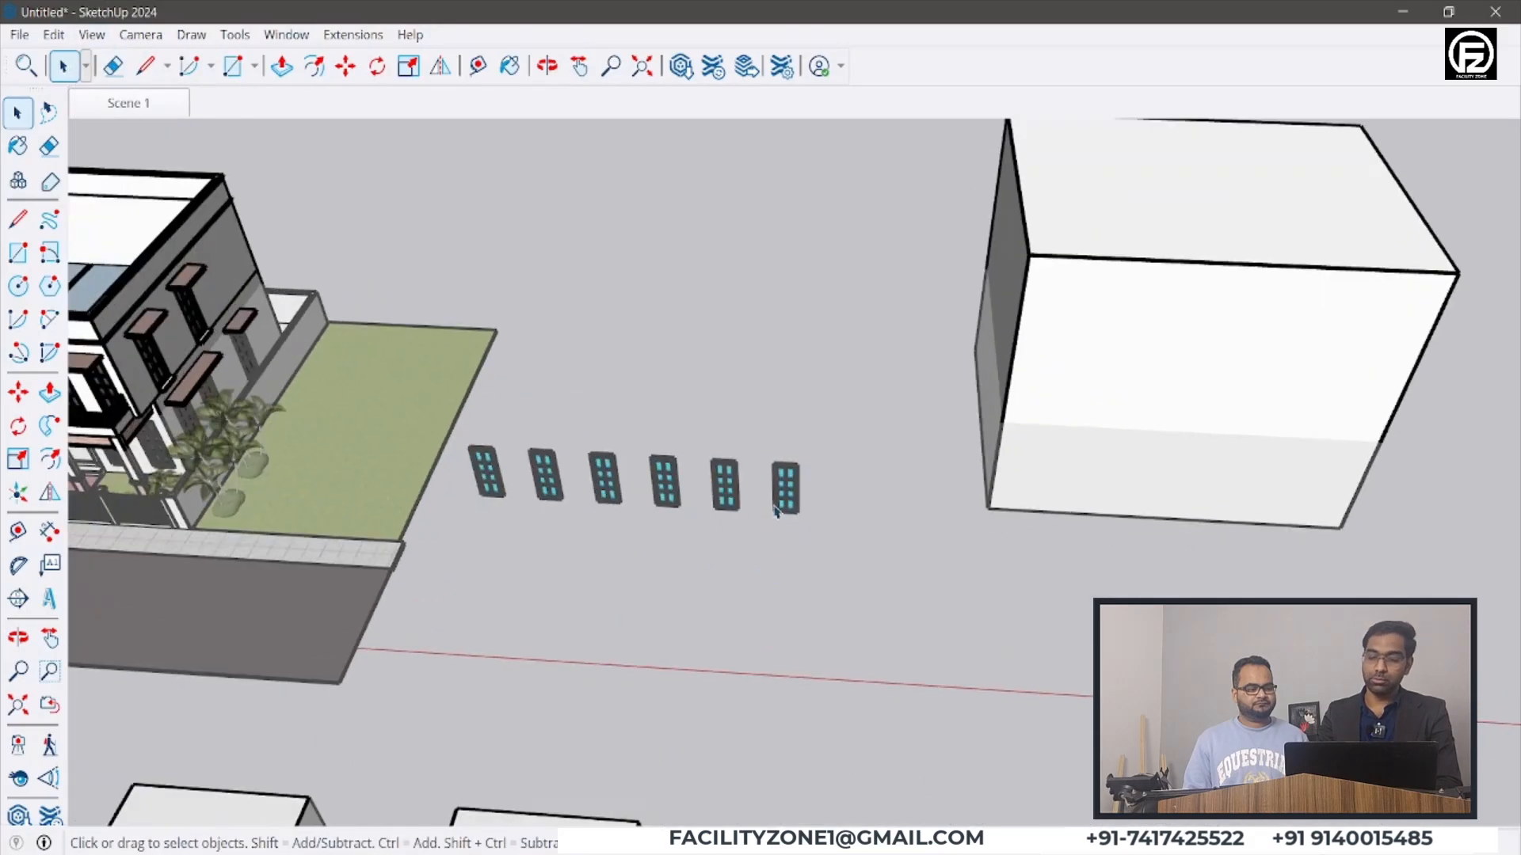
{"action": "double_click", "coordinate": [790, 483]}
{"action": "scroll", "coordinate": [791, 495], "scroll_direction": "up", "scroll_amount": 2}
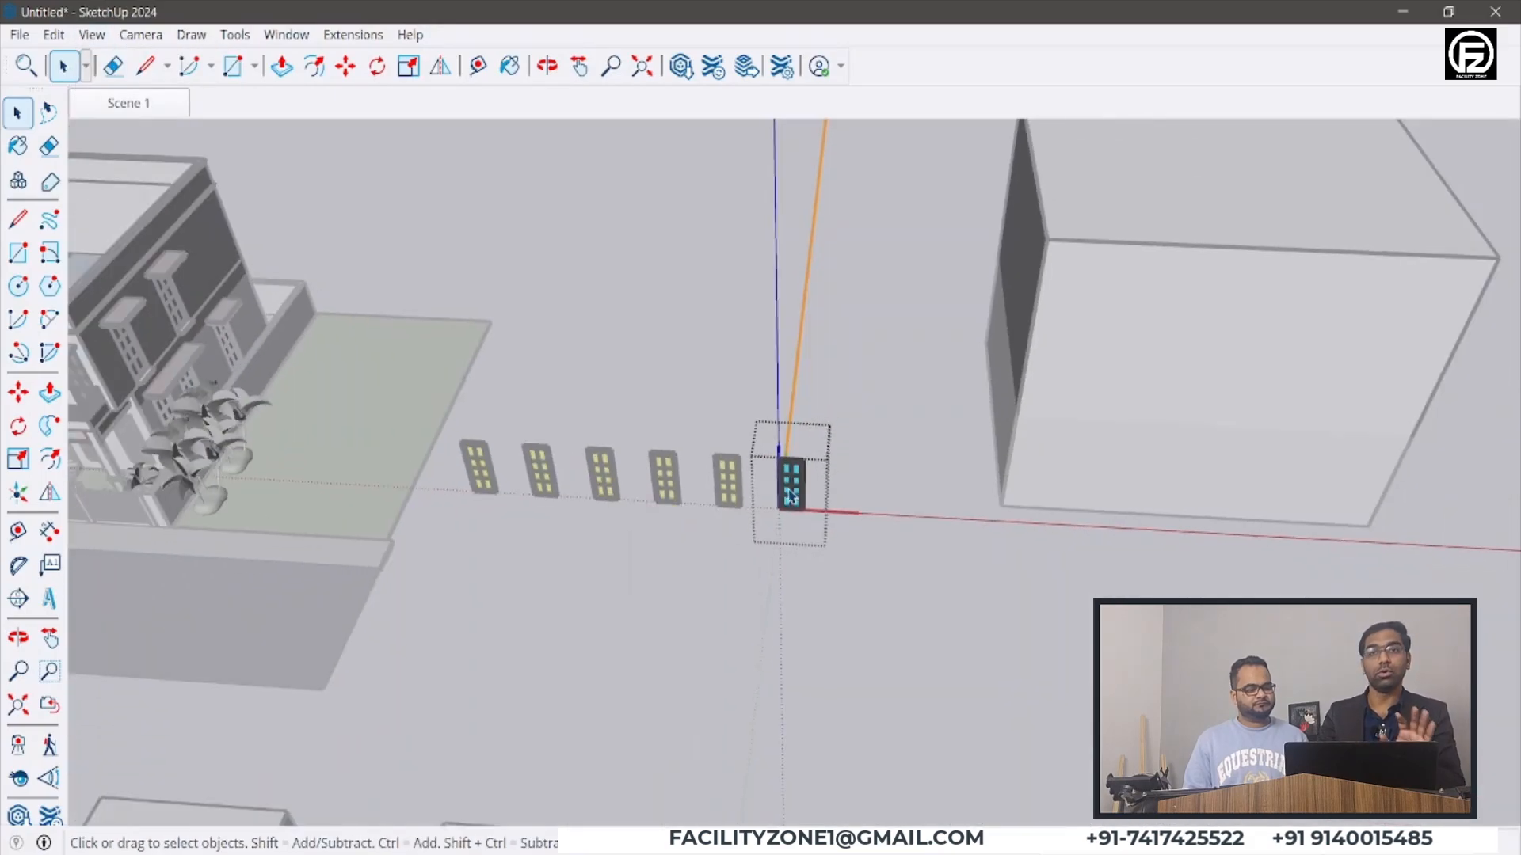
{"action": "scroll", "coordinate": [791, 496], "scroll_direction": "down", "scroll_amount": 3}
{"action": "left_click", "coordinate": [808, 397]}
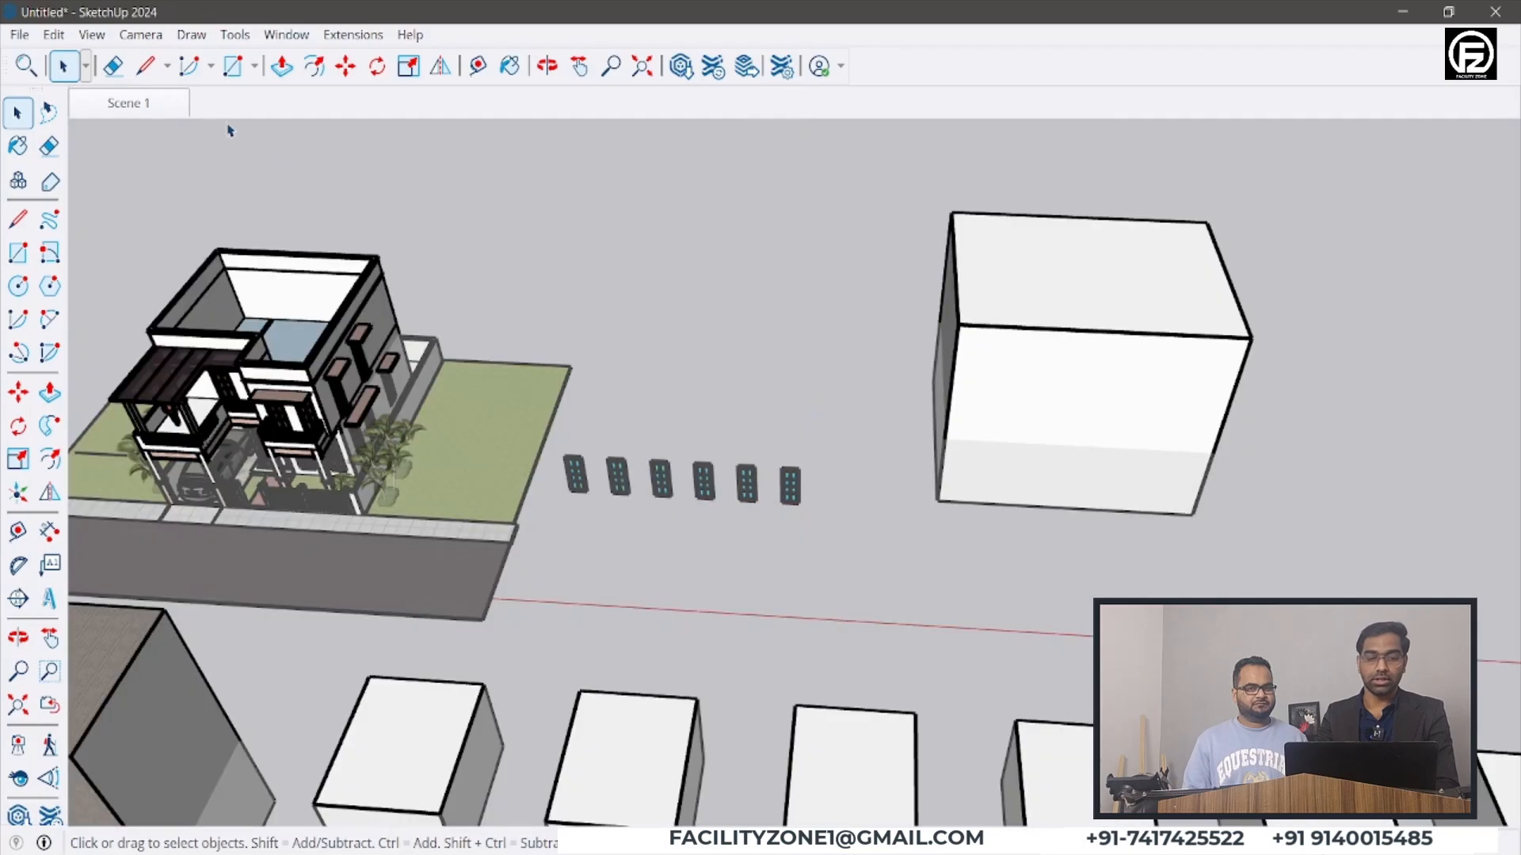
- Look through the animation scene options and the available camera, drawing, window, extension and help commands
{"action": "left_click", "coordinate": [91, 35]}
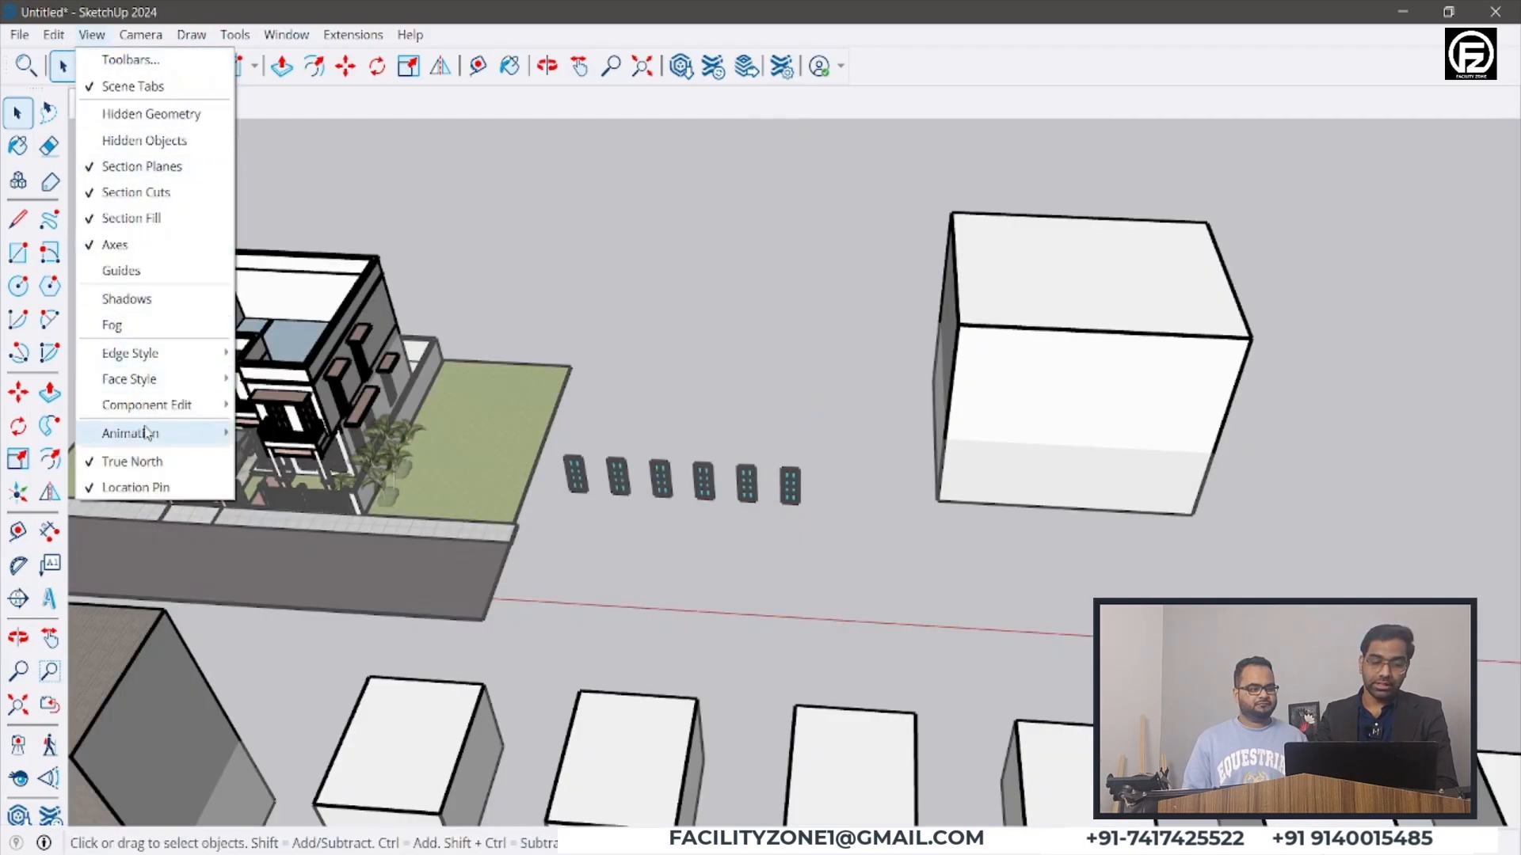
{"action": "mouse_move", "coordinate": [145, 431]}
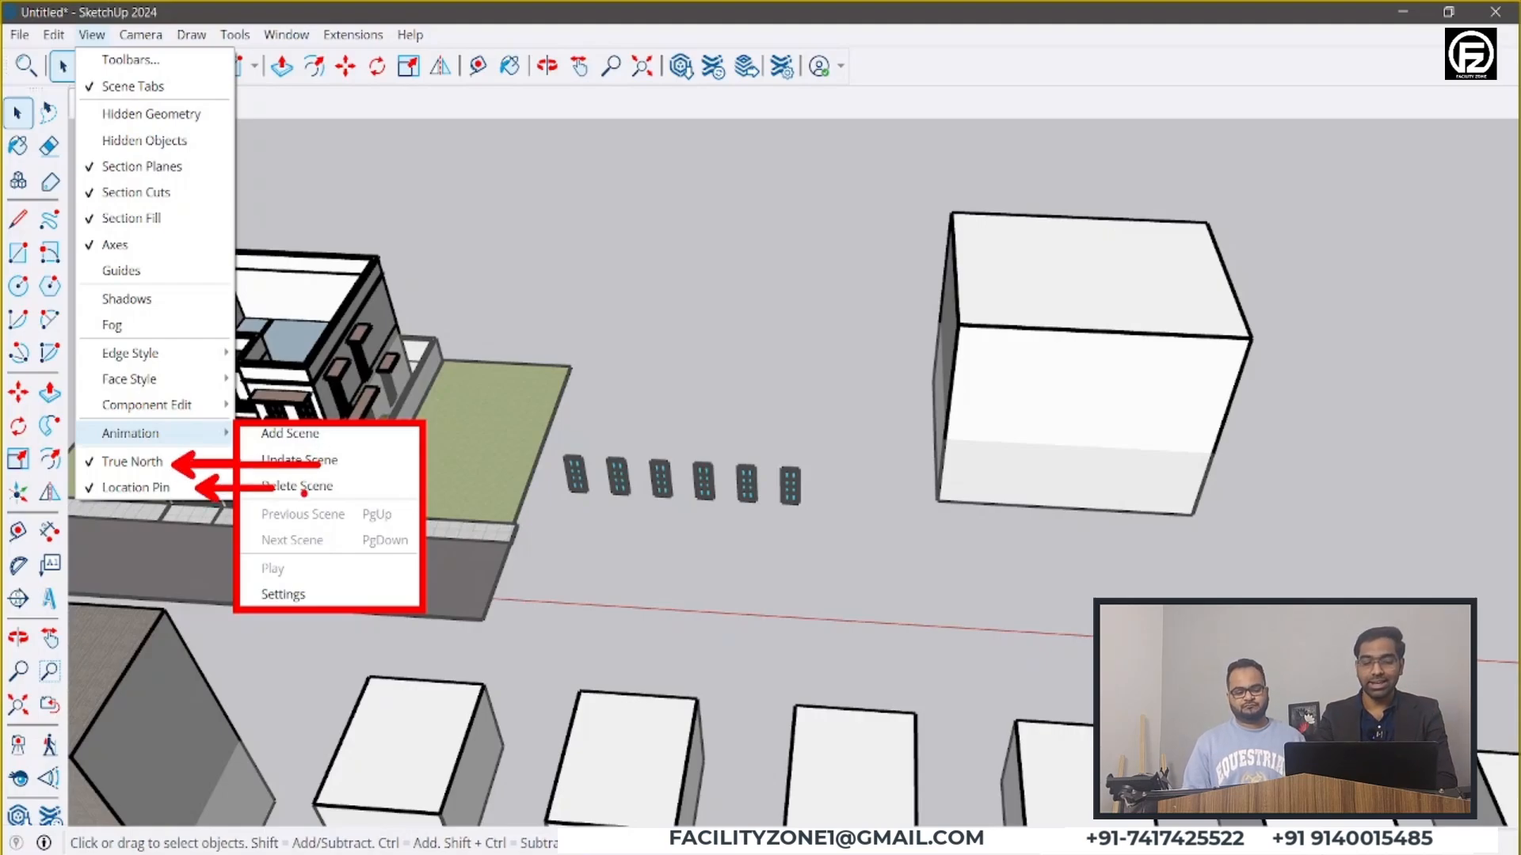
{"action": "left_click_drag", "start_coordinate": [294, 529], "coordinate": [384, 504]}
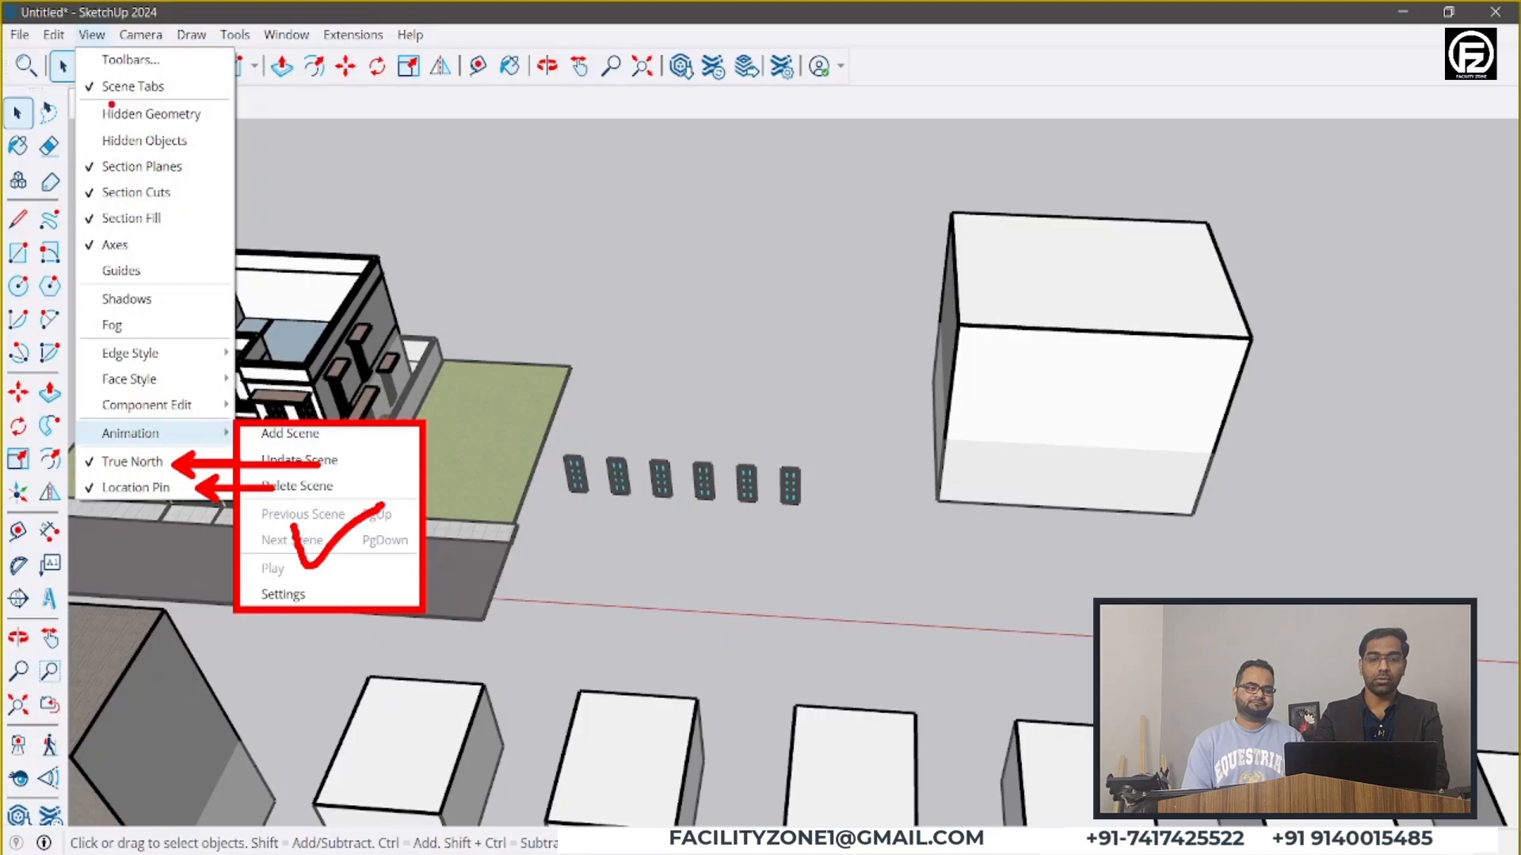
{"action": "left_click", "coordinate": [290, 434]}
{"action": "left_click", "coordinate": [141, 35]}
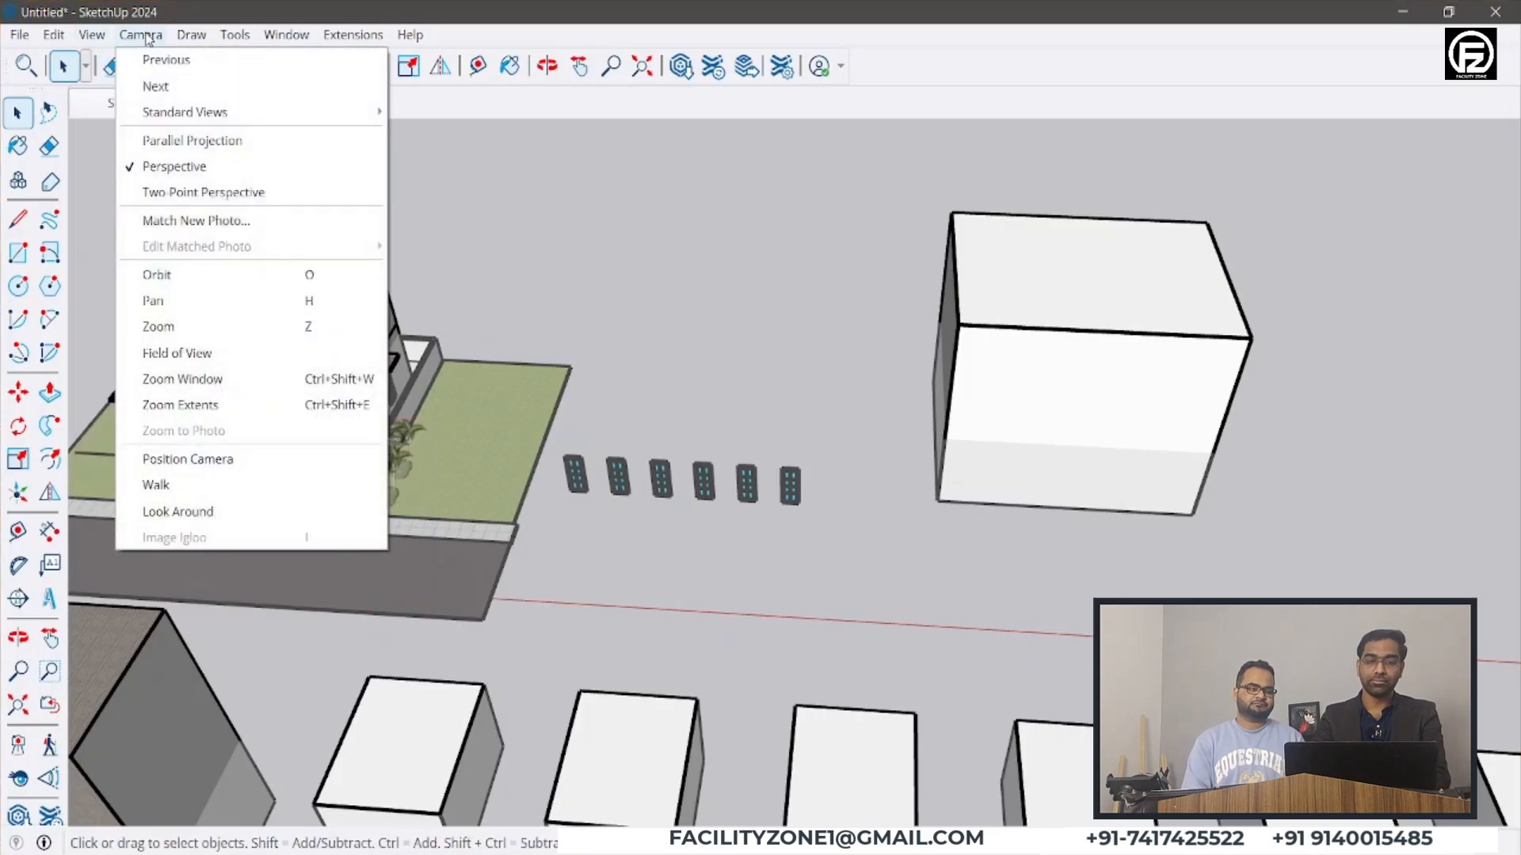
{"action": "mouse_move", "coordinate": [185, 35]}
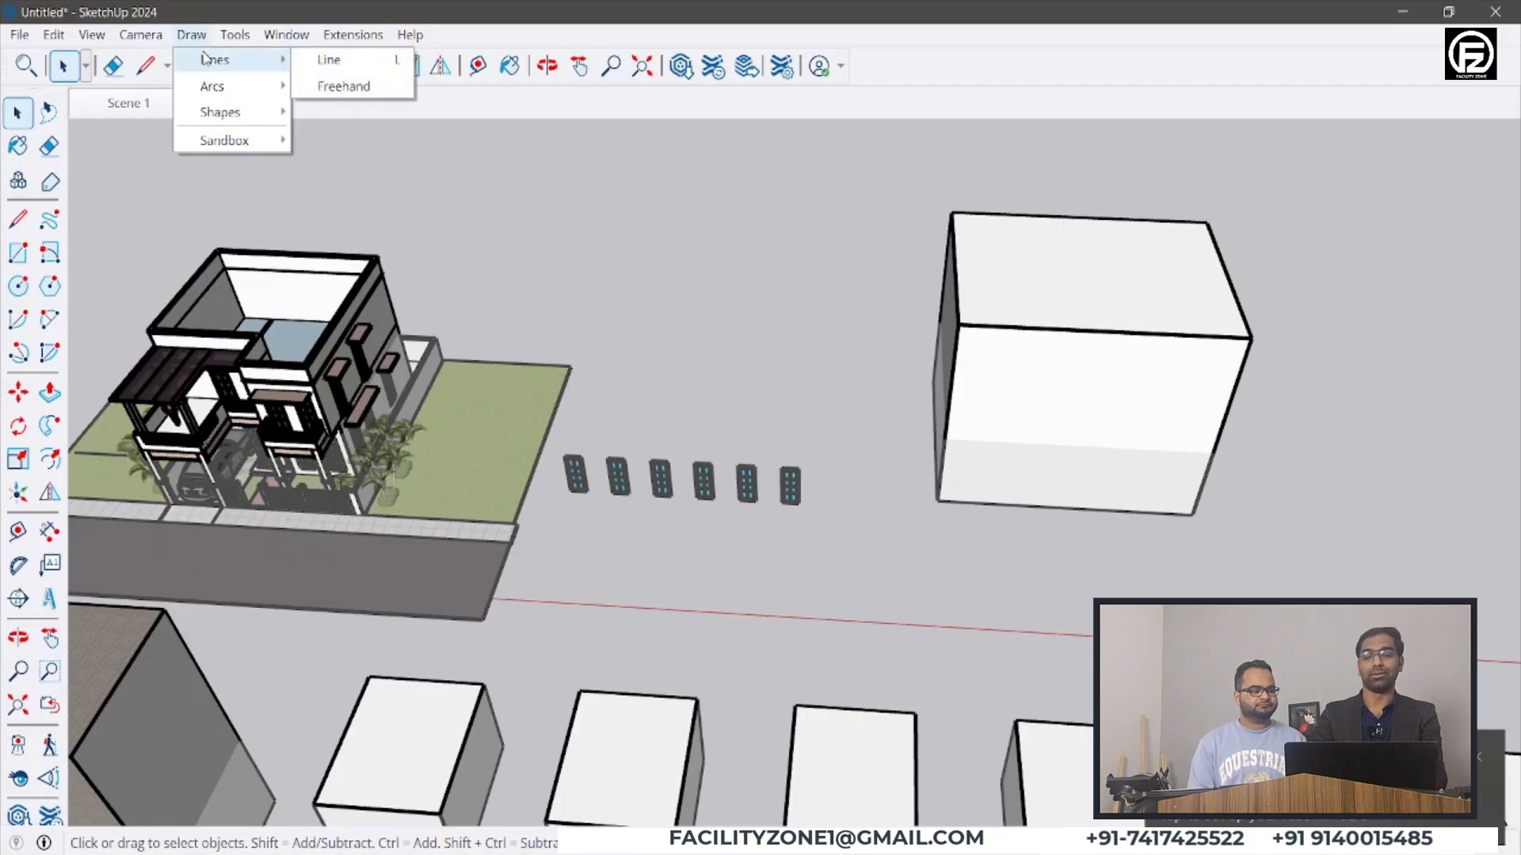
{"action": "mouse_move", "coordinate": [238, 109]}
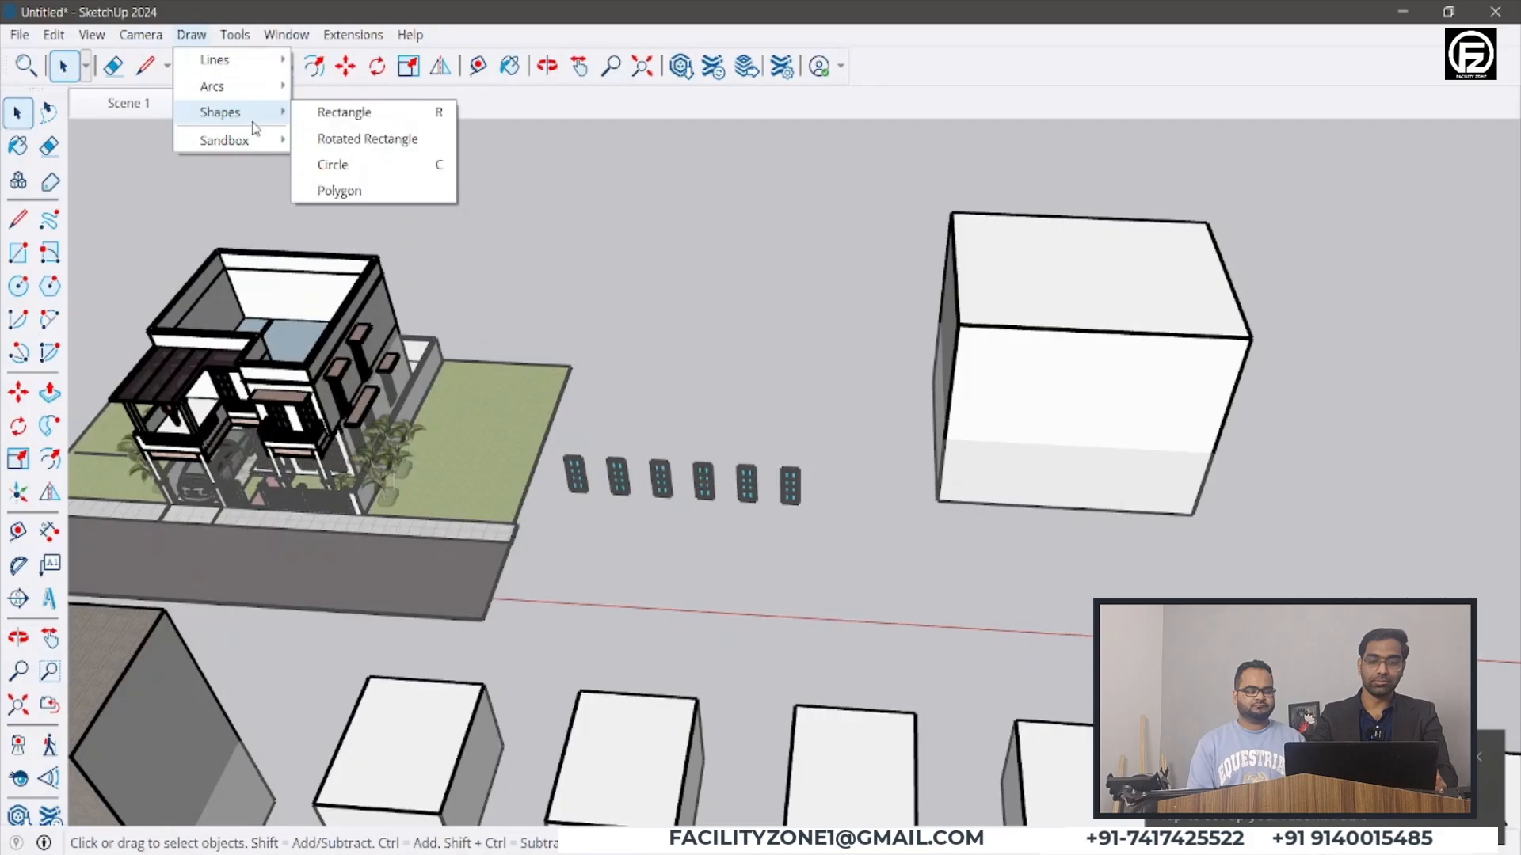
{"action": "left_click", "coordinate": [234, 35]}
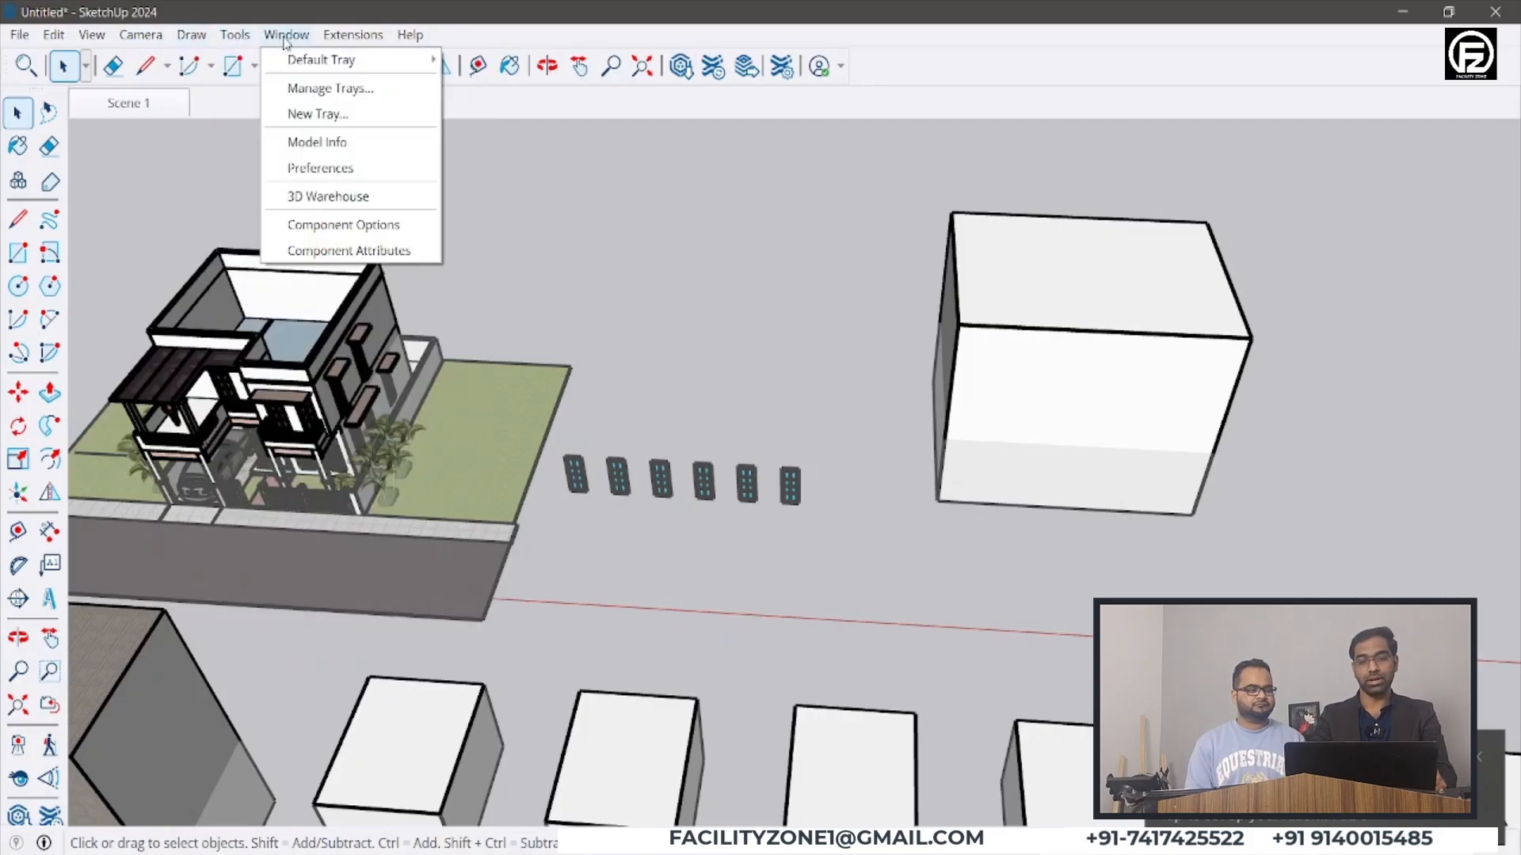
{"action": "mouse_move", "coordinate": [349, 47]}
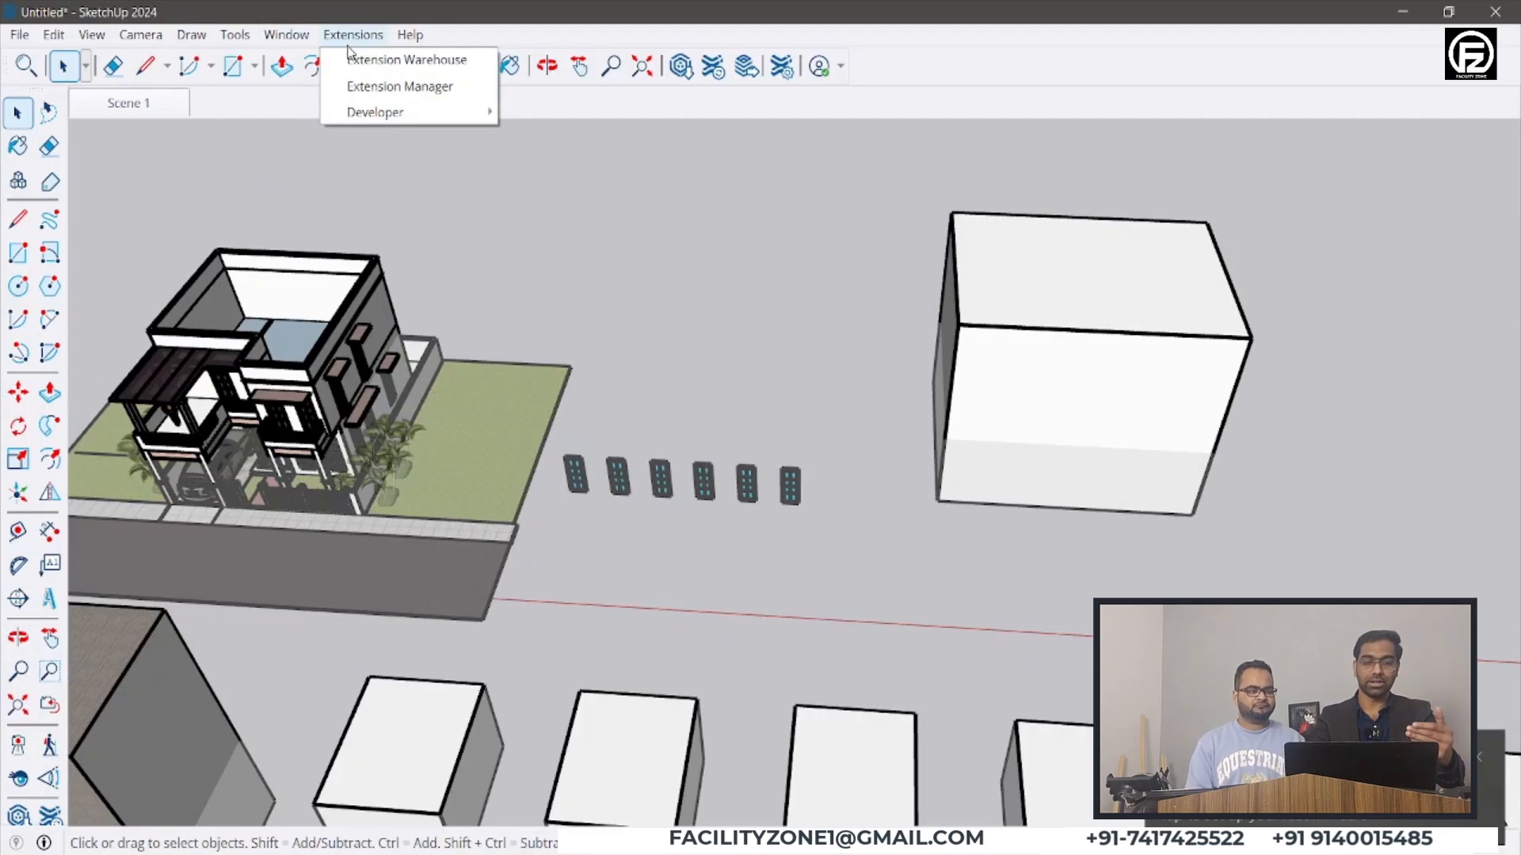
{"action": "mouse_move", "coordinate": [413, 49]}
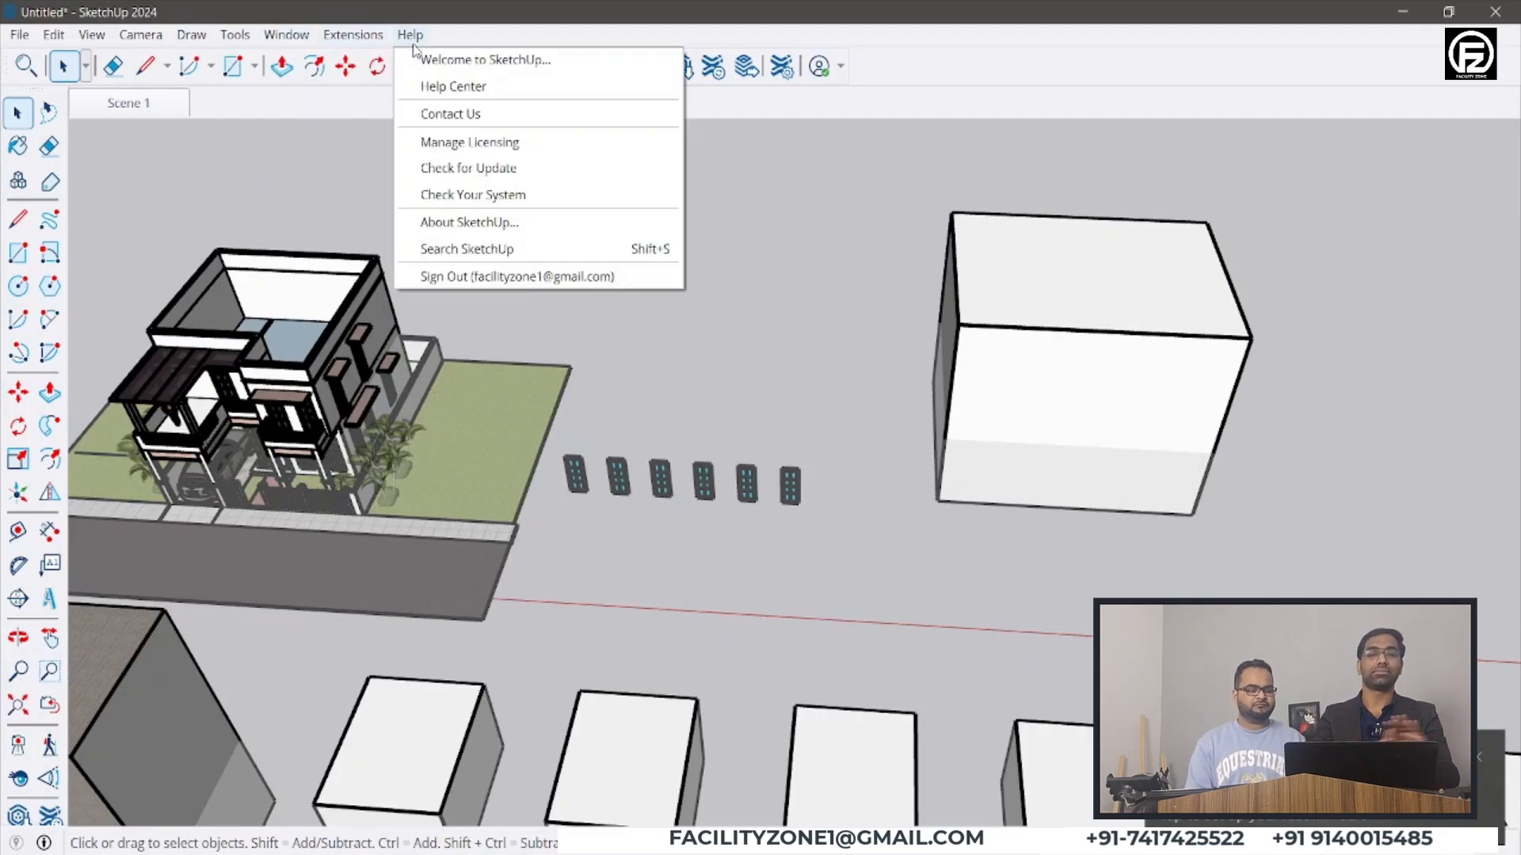
{"action": "left_click", "coordinate": [737, 426]}
{"action": "scroll", "coordinate": [697, 389], "scroll_direction": "down", "scroll_amount": 5}
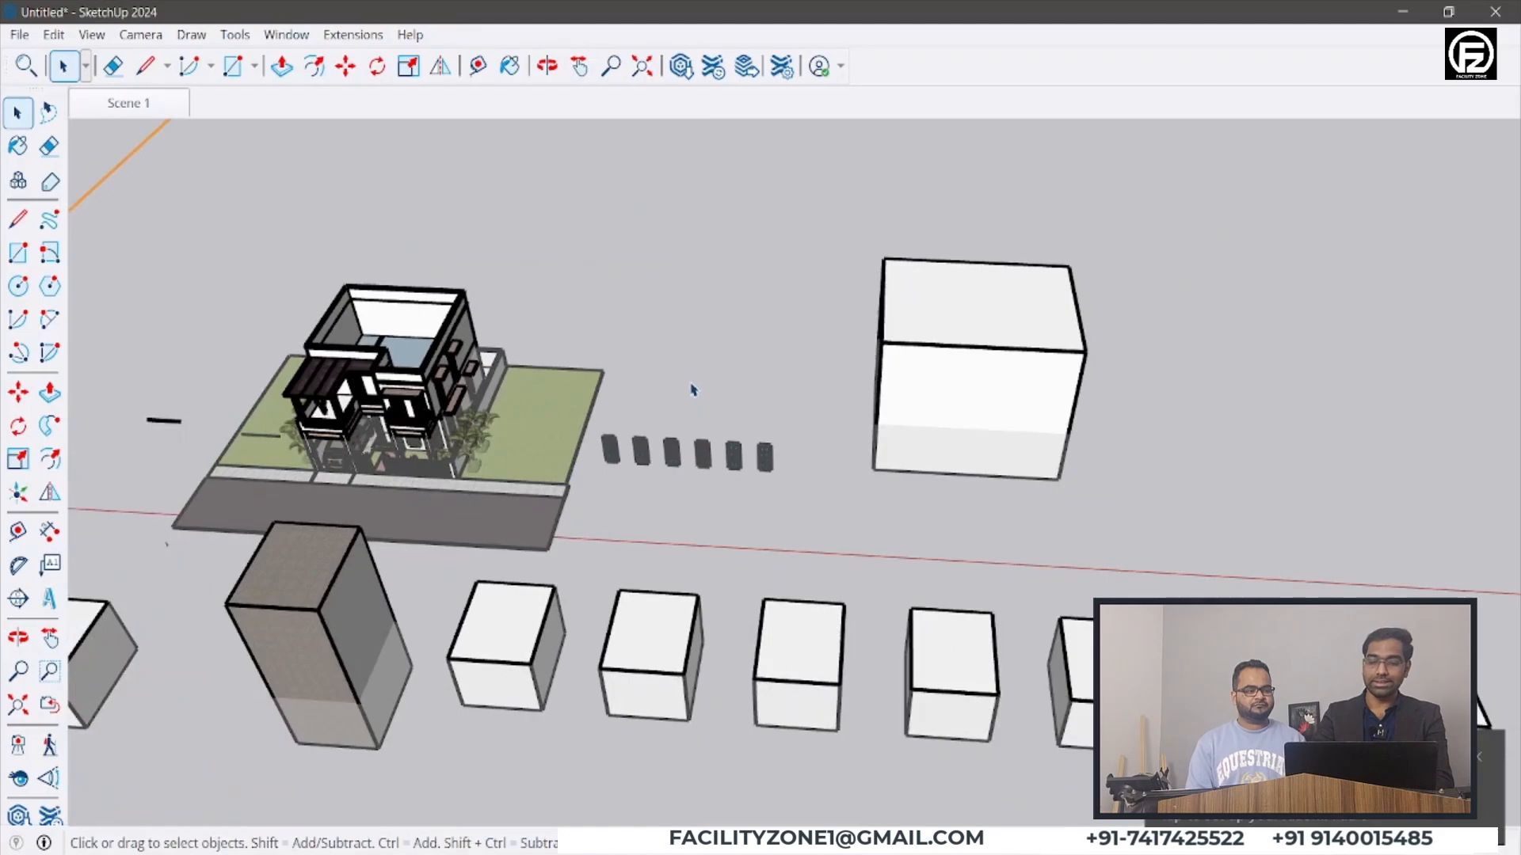
{"action": "middle_click_drag", "start_coordinate": [747, 601], "coordinate": [745, 566]}
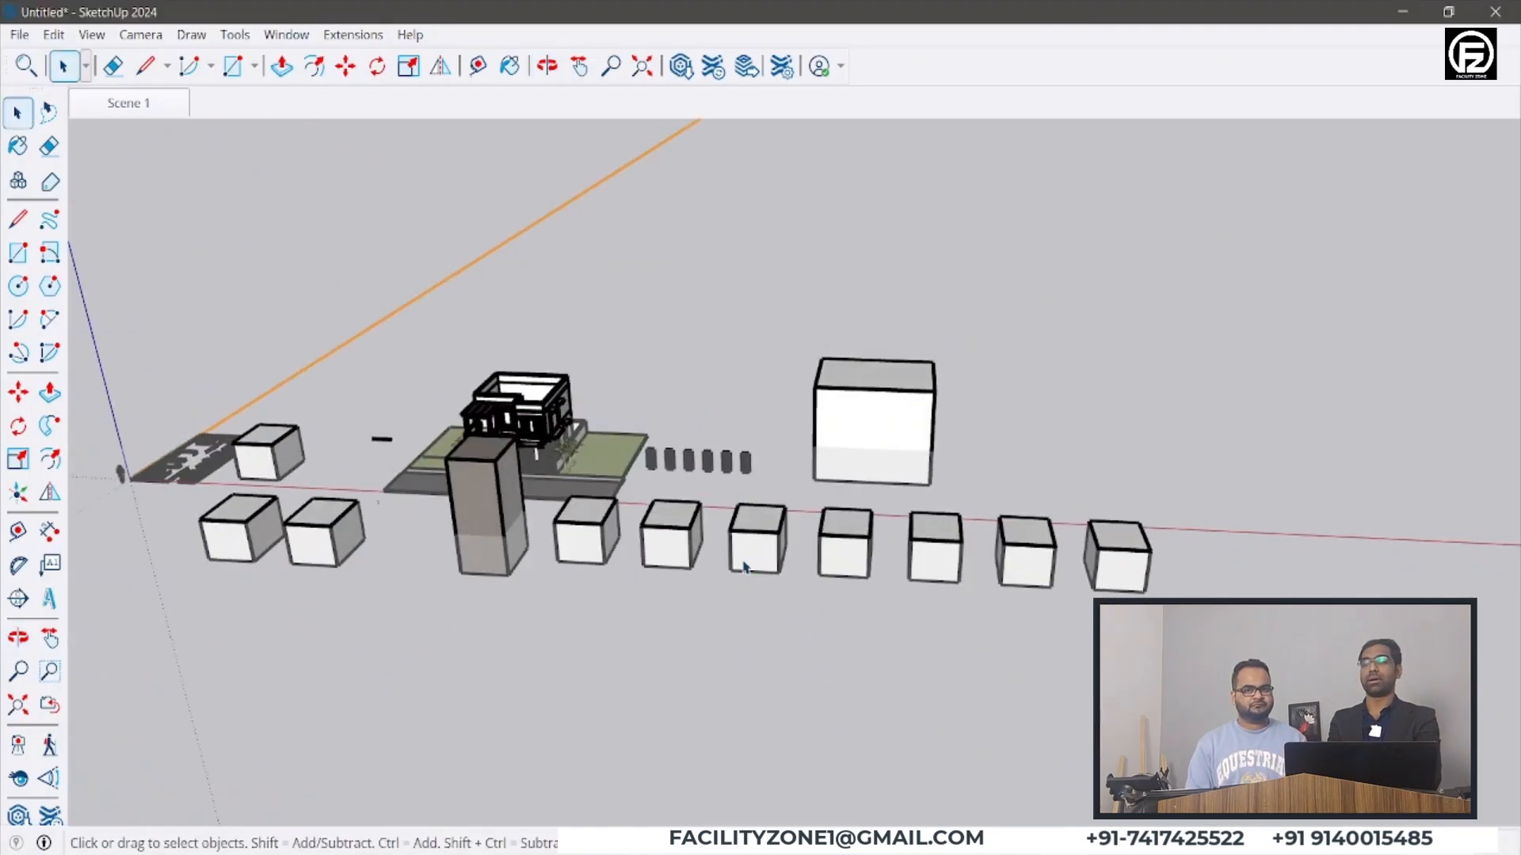